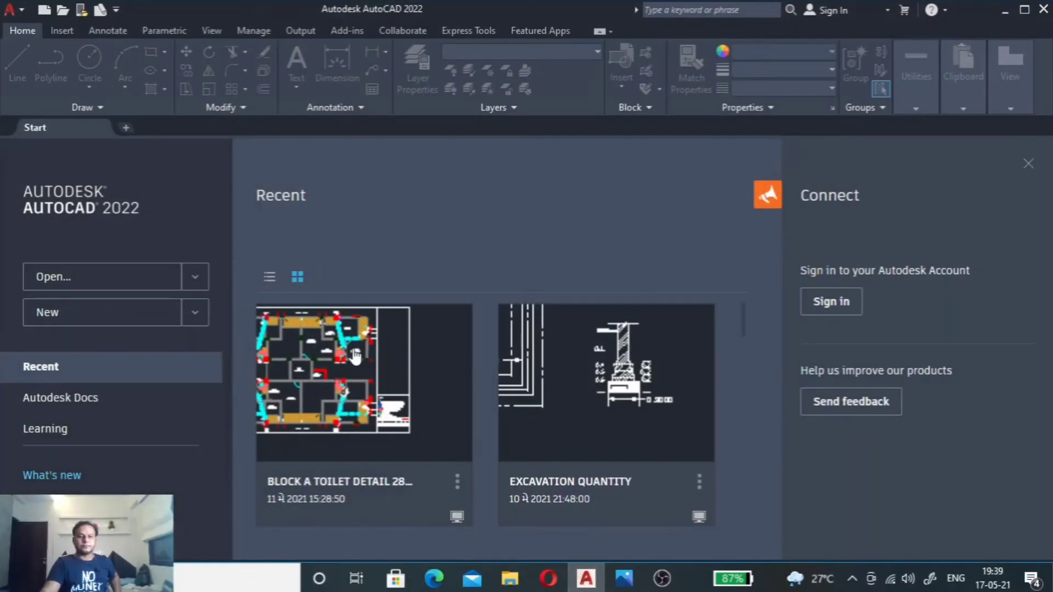
# Step: Create a new blank drawing, Drawing1, and turn its grid display off
pyautogui.click(110, 317)
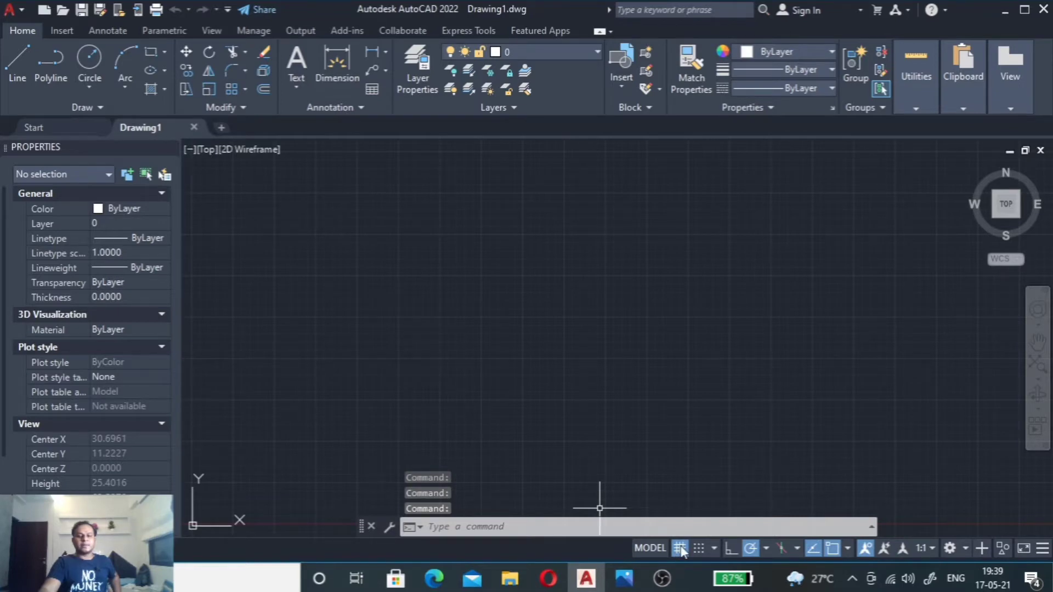
pyautogui.click(680, 548)
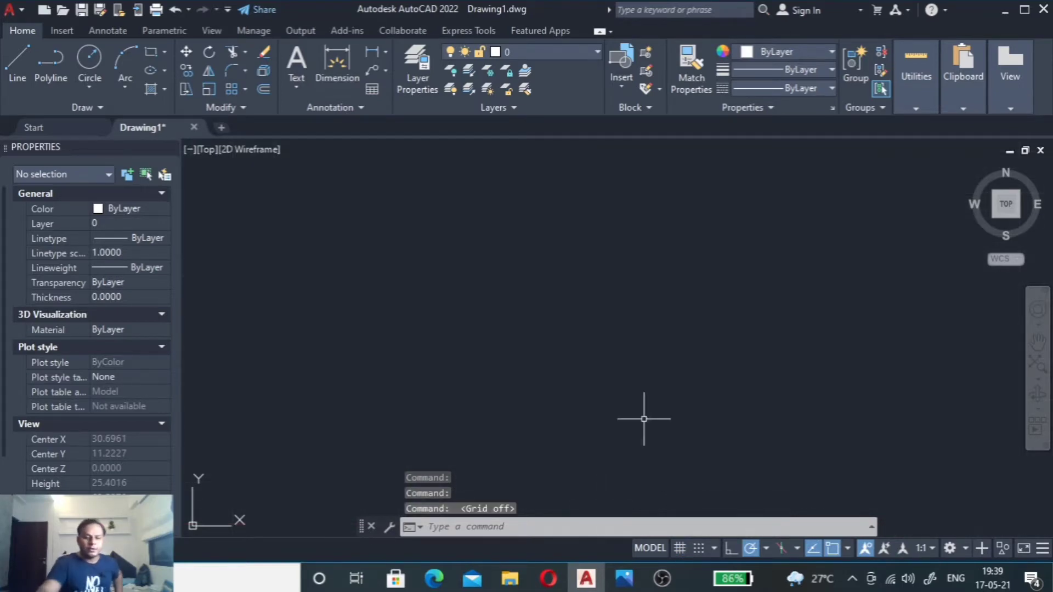
# Step: Set the drawing units to Architectural length with 0'-0 1/2" precision using UN
pyautogui.write('un')
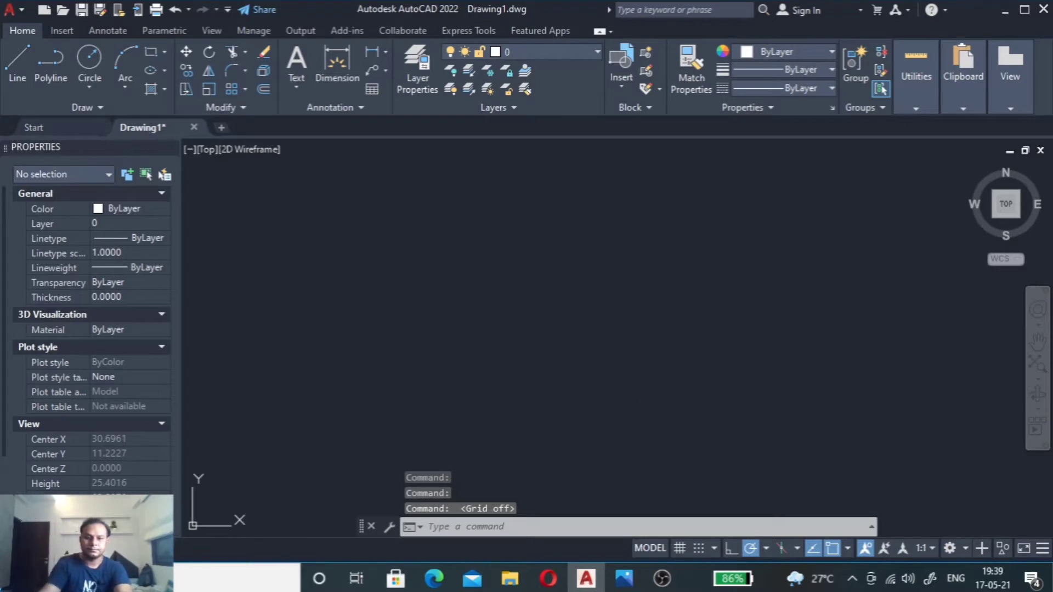
pyautogui.press('Return')
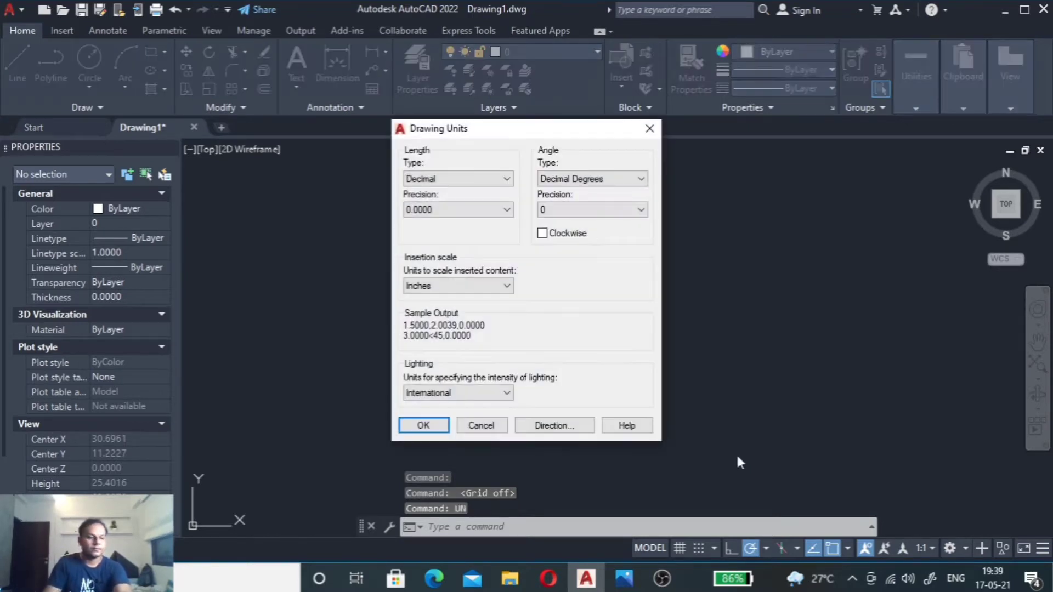
pyautogui.click(503, 178)
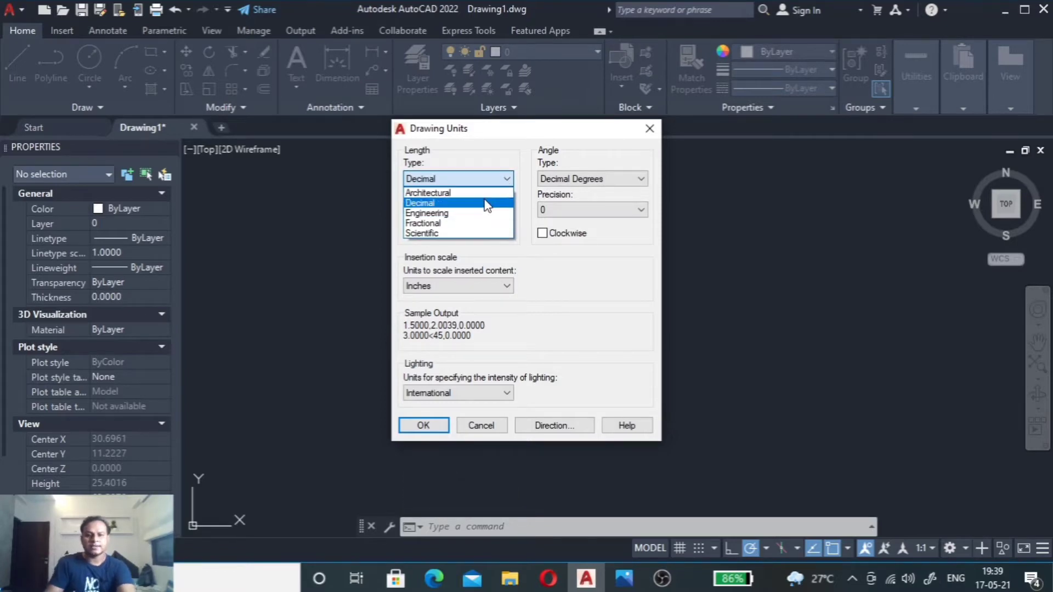
pyautogui.click(485, 192)
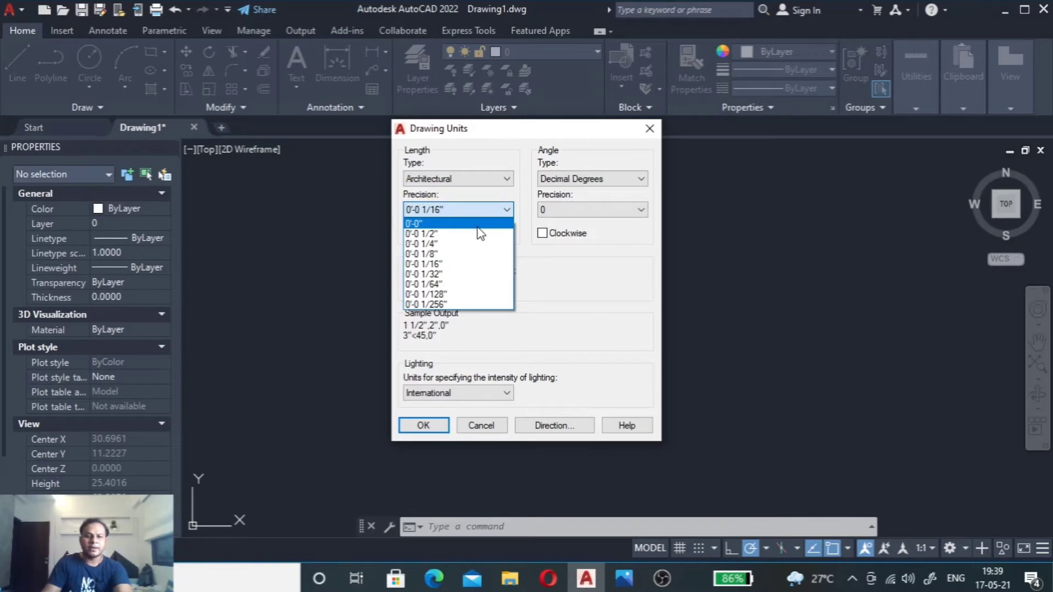
pyautogui.click(478, 233)
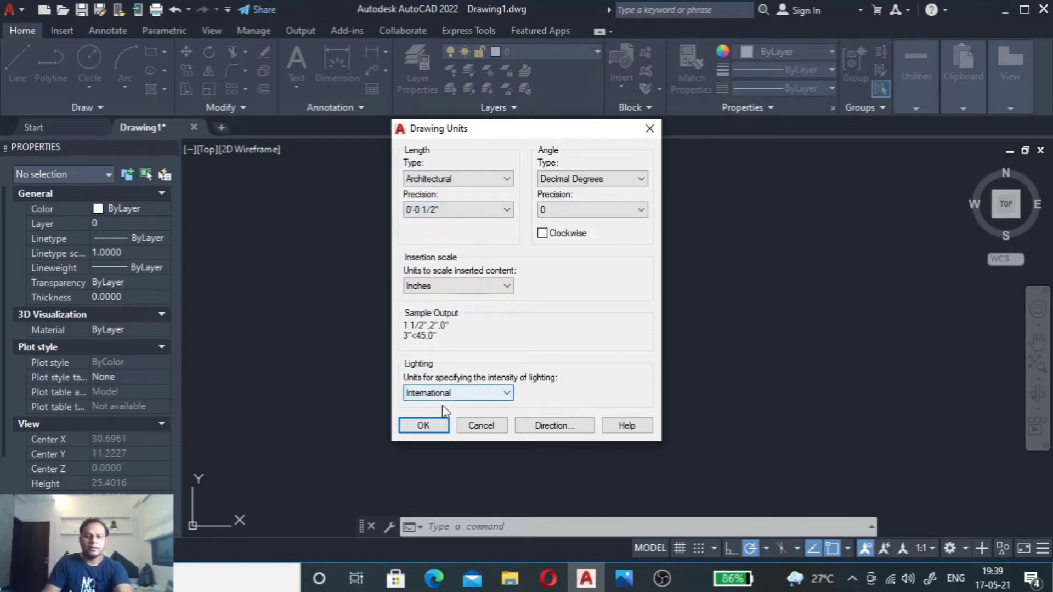
pyautogui.click(424, 426)
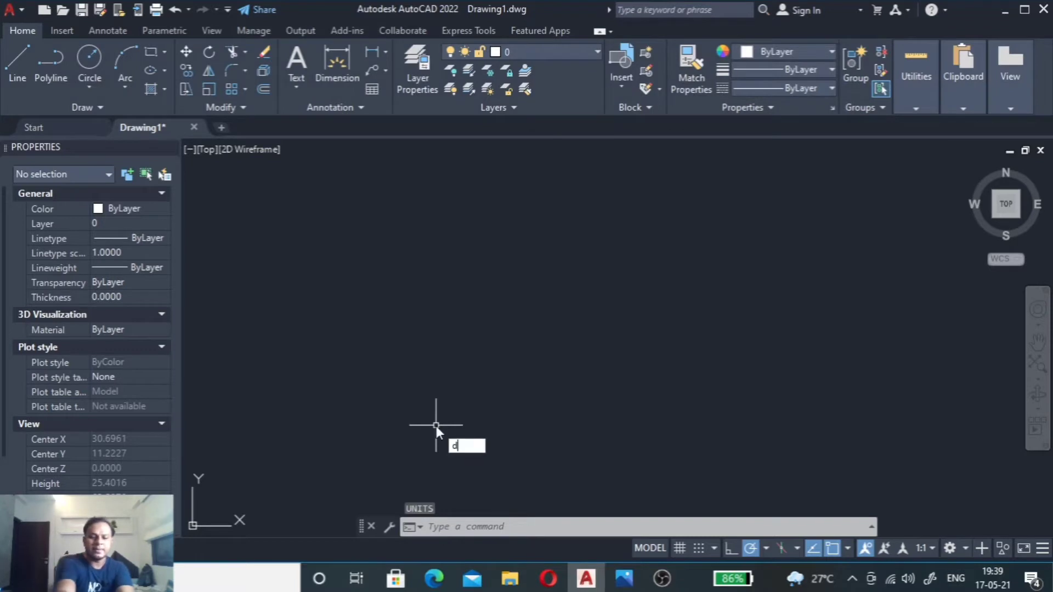
# Step: Give the Standard dimension style Architectural primary units at 0'-0 1/2" precision
pyautogui.write('d')
pyautogui.press('Return')
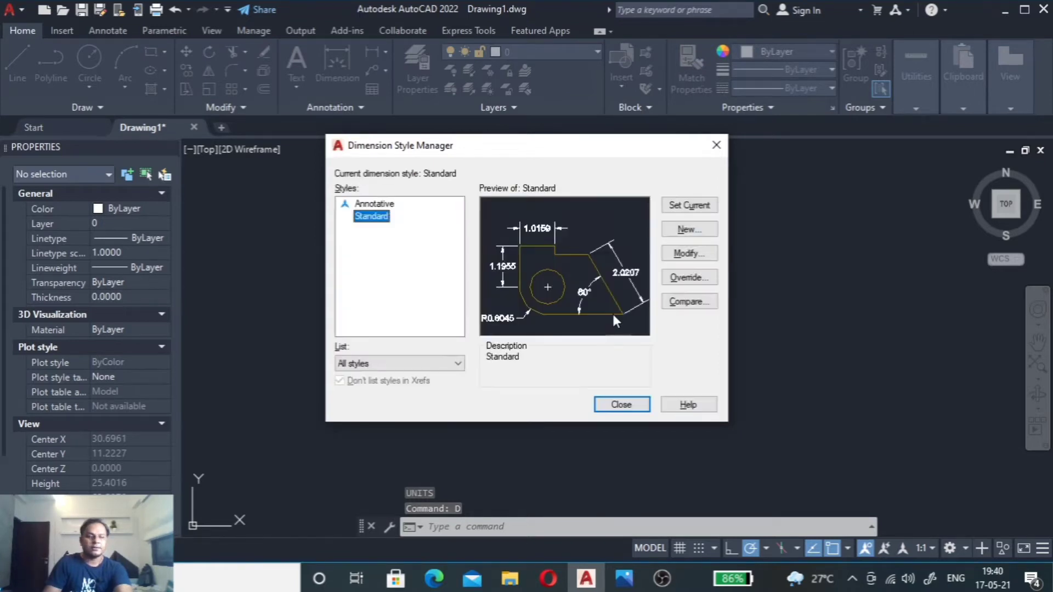
pyautogui.click(689, 253)
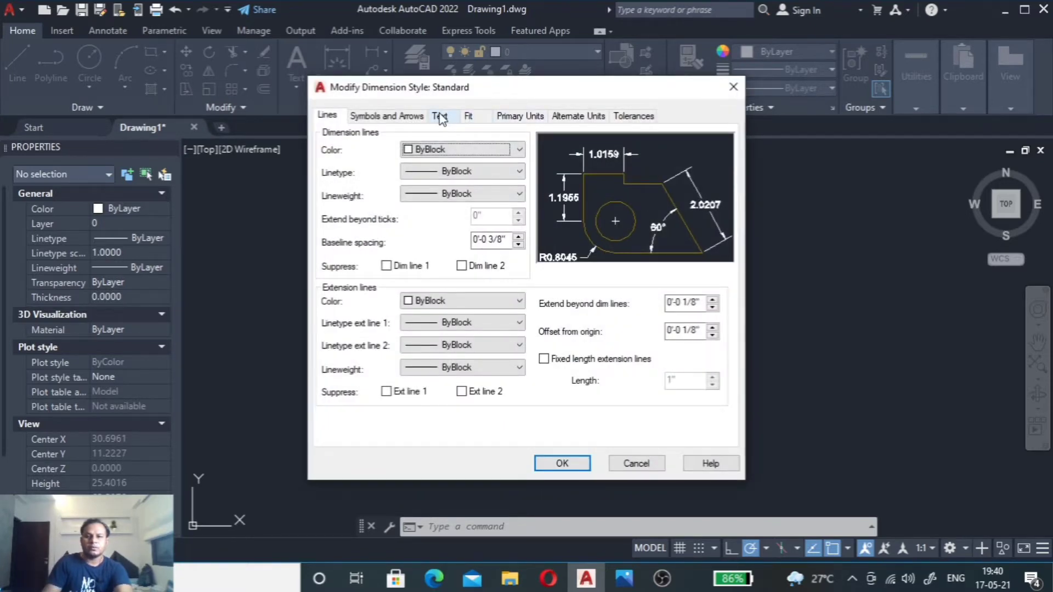
pyautogui.click(519, 116)
pyautogui.click(496, 149)
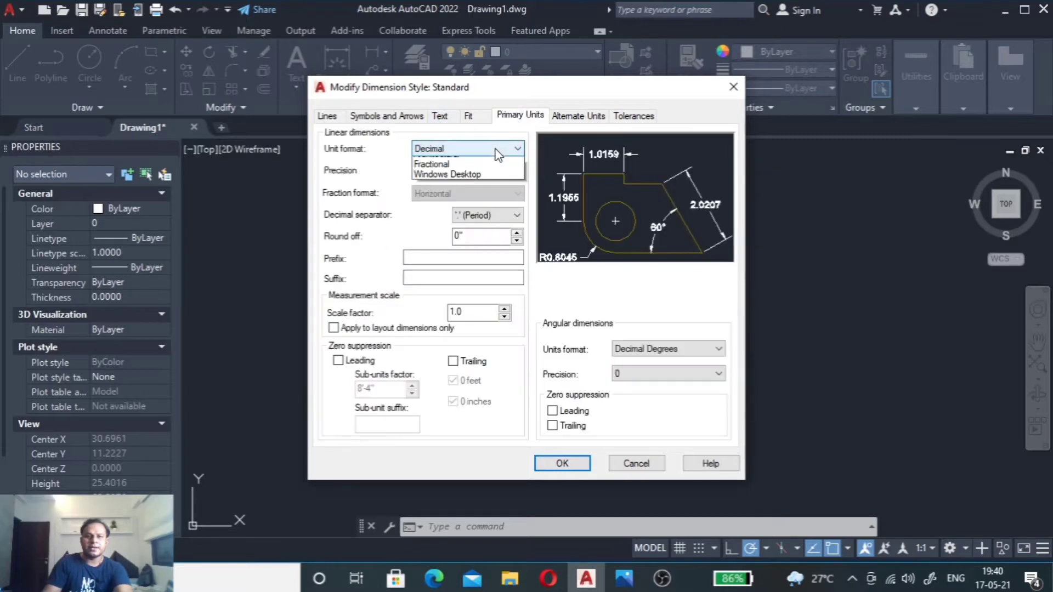
pyautogui.press('Escape')
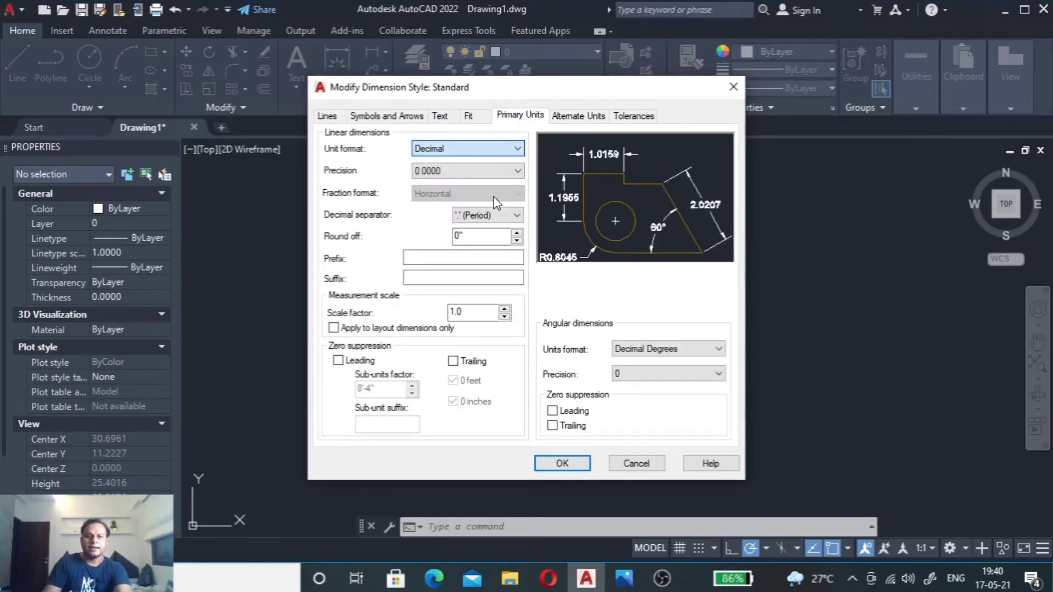
pyautogui.press('Down')
pyautogui.press('Down')
pyautogui.click(482, 171)
pyautogui.click(486, 195)
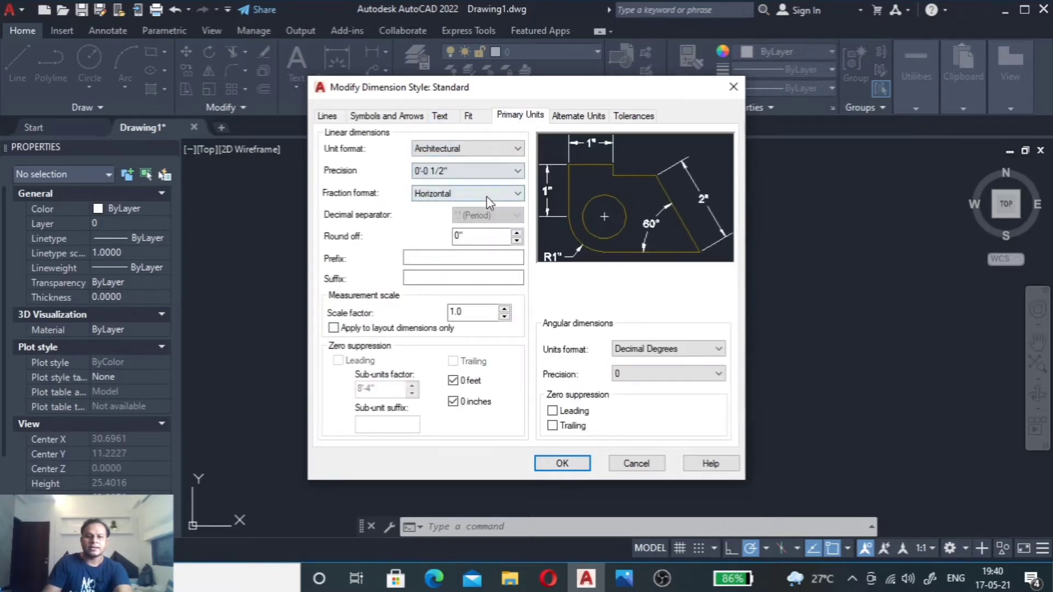
# Step: Set the Standard style's overall scale to 5, save it and make it current
pyautogui.click(438, 117)
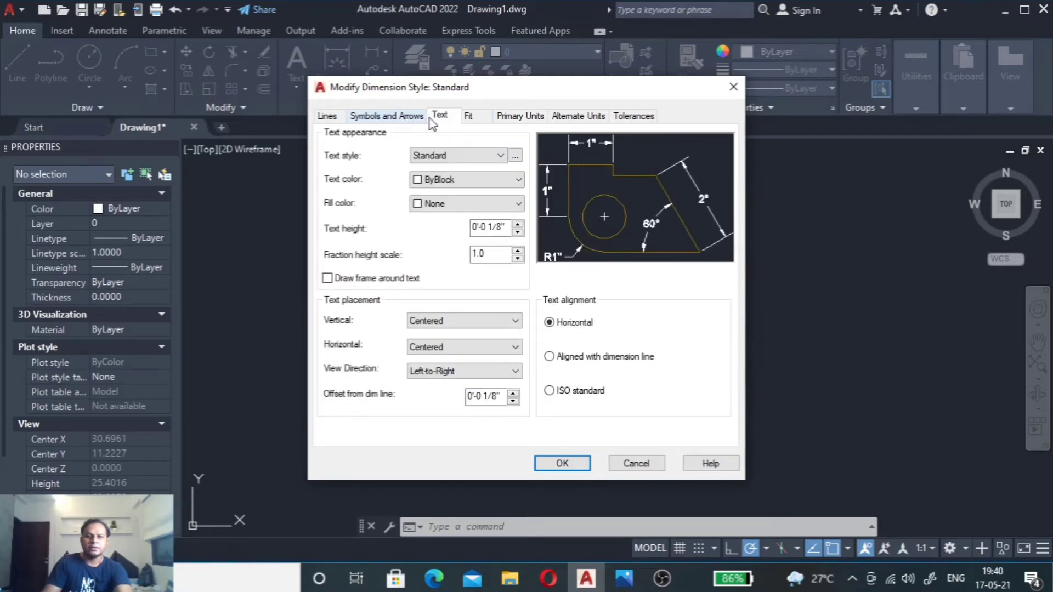
pyautogui.click(472, 121)
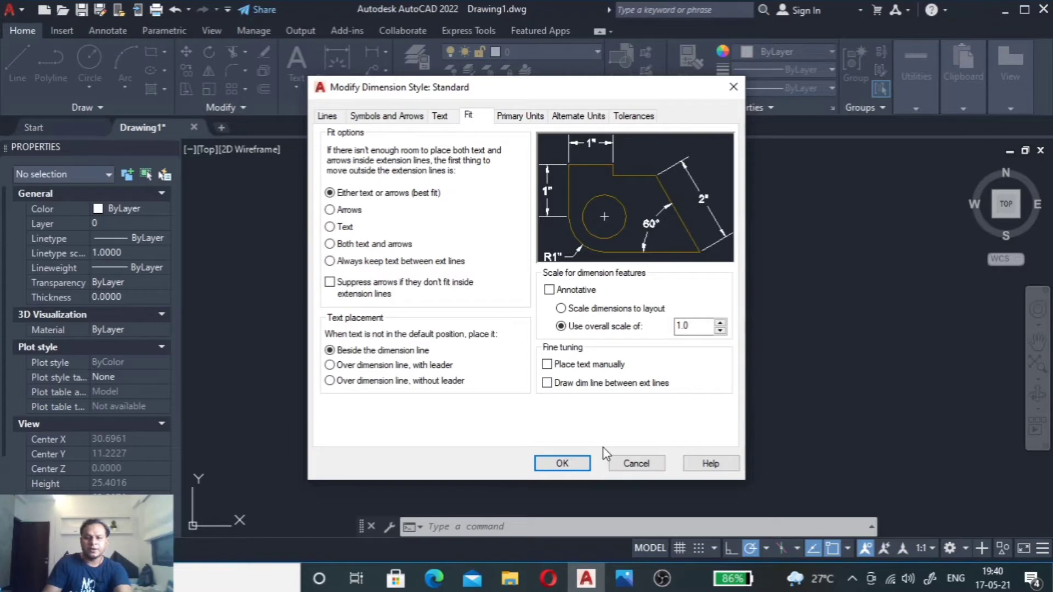
pyautogui.moveTo(692, 327); pyautogui.dragTo(662, 327)
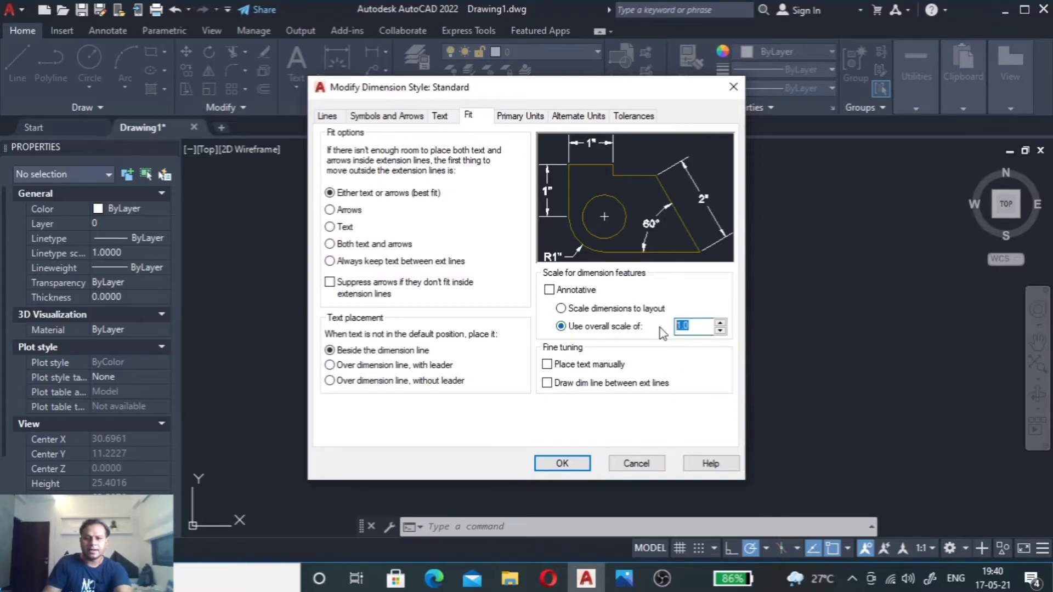
pyautogui.write('5')
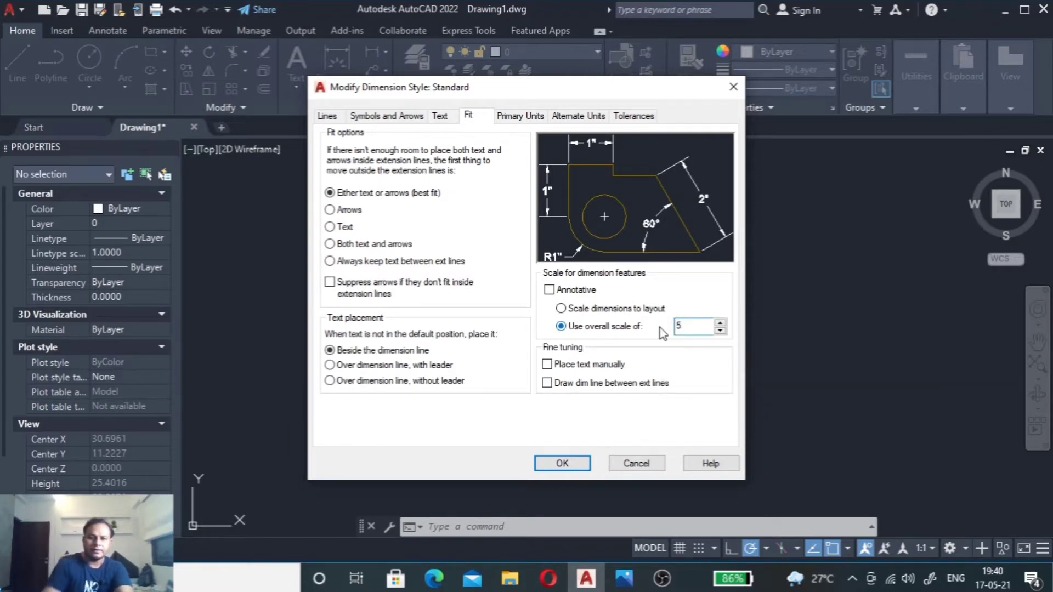
pyautogui.click(565, 463)
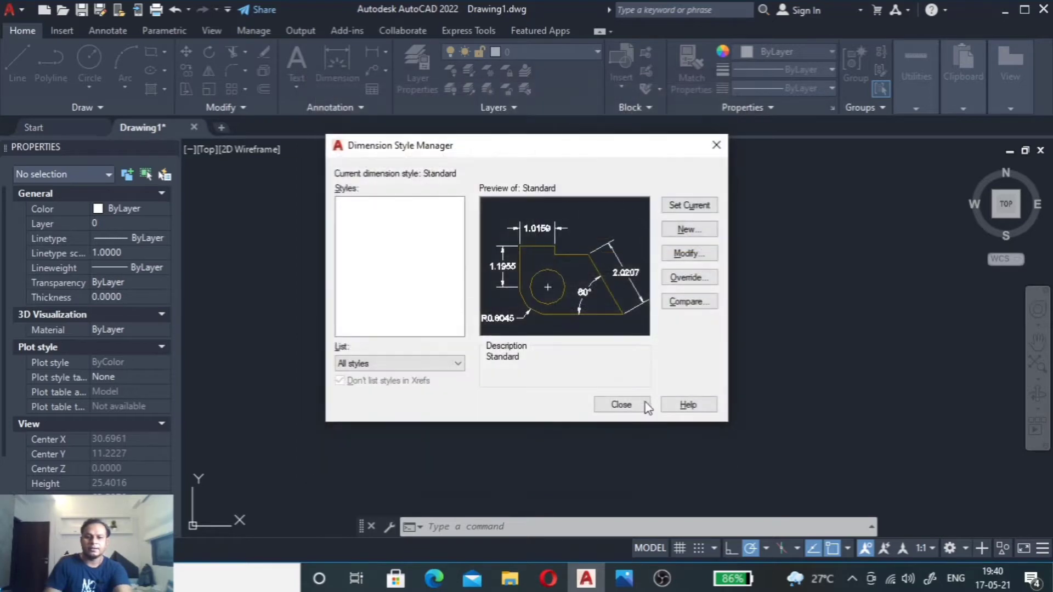
pyautogui.click(682, 206)
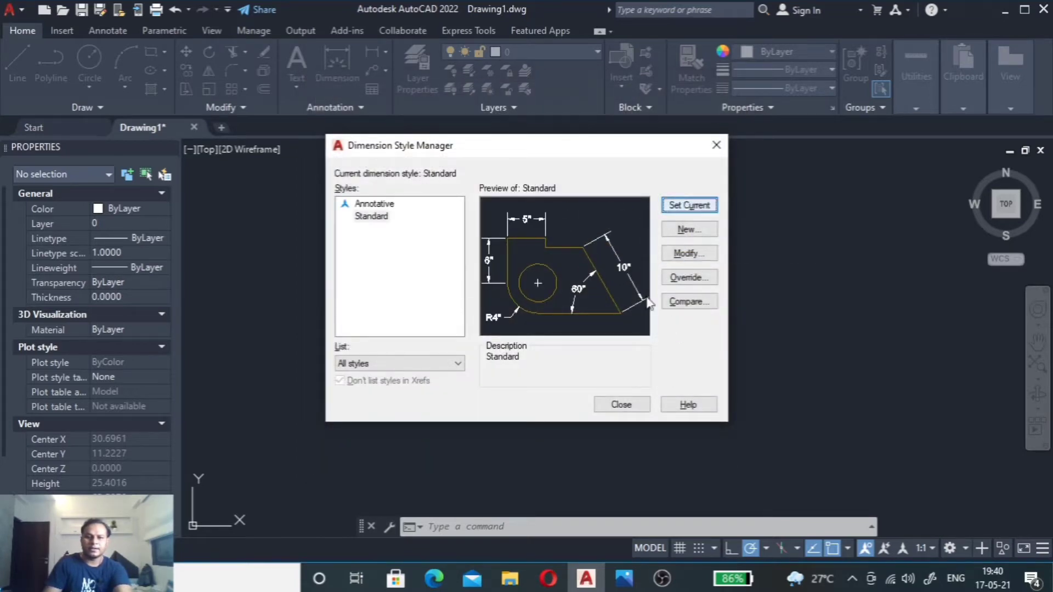
pyautogui.click(621, 405)
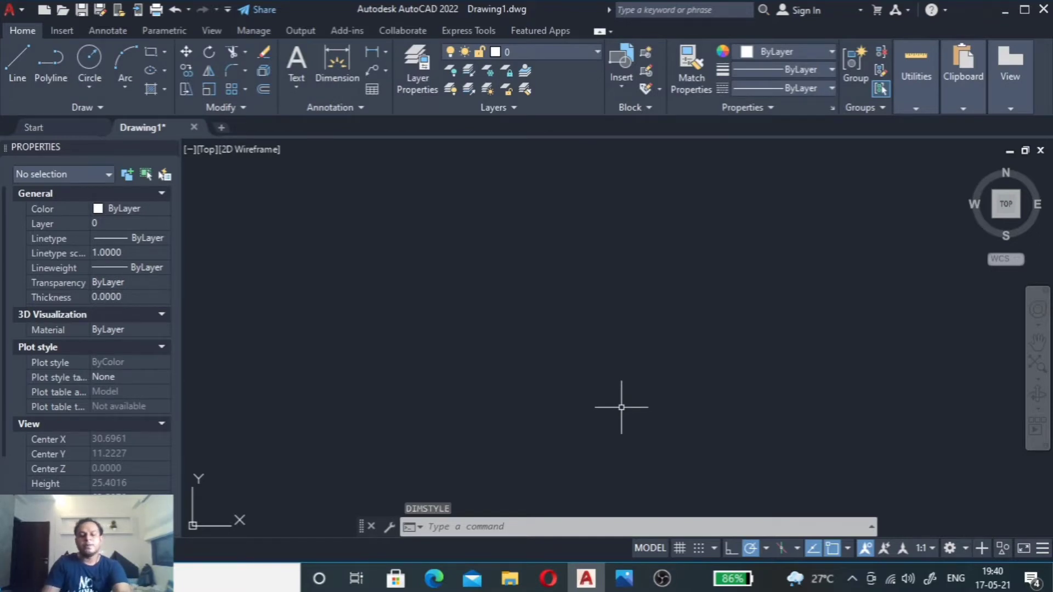
# Step: Bring up the false-ceiling reference photo in Photos with draw mode and the pencil selected
pyautogui.click(614, 578)
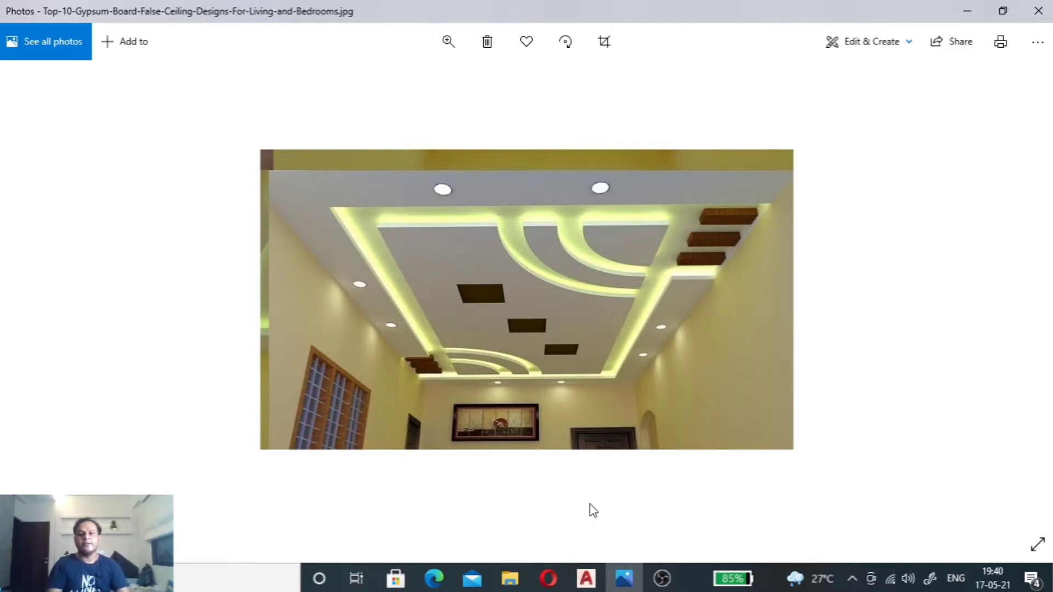
pyautogui.hotkey('ctrl', 'd')
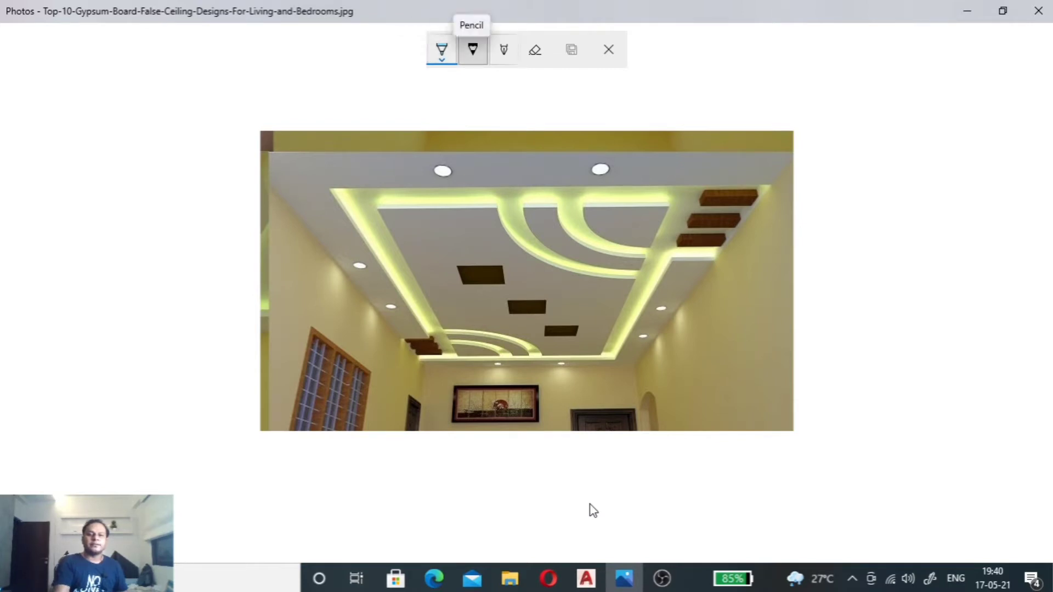
pyautogui.click(472, 50)
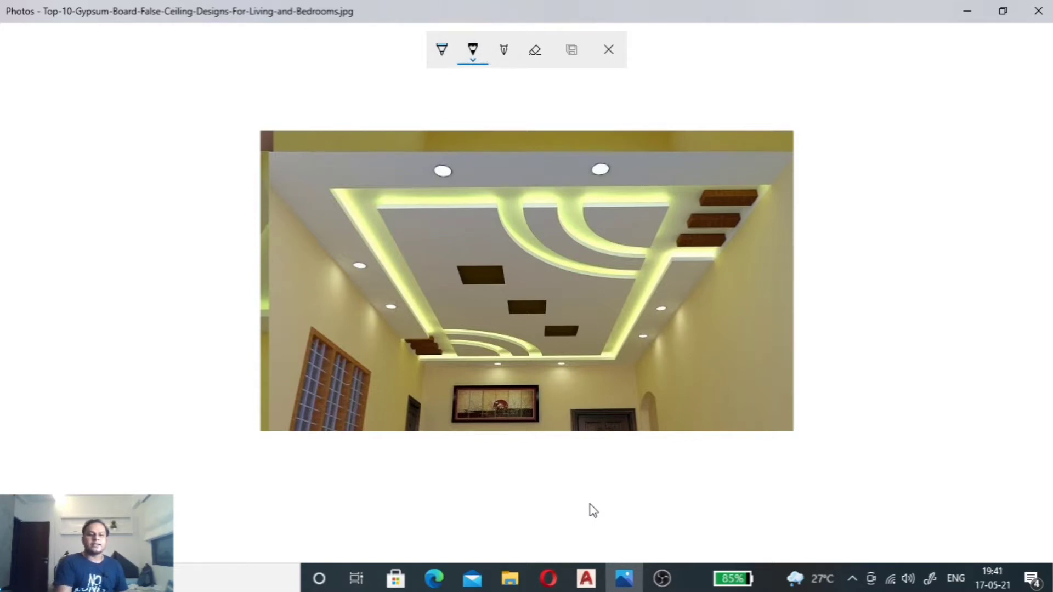
# Step: Sketch dimension lines labelled 2', 9", 2' and 1.5' on the borders and first panel
pyautogui.moveTo(311, 238)
pyautogui.mouseDown()
pyautogui.moveTo(366, 234)
pyautogui.moveTo(314, 248)
pyautogui.mouseUp()
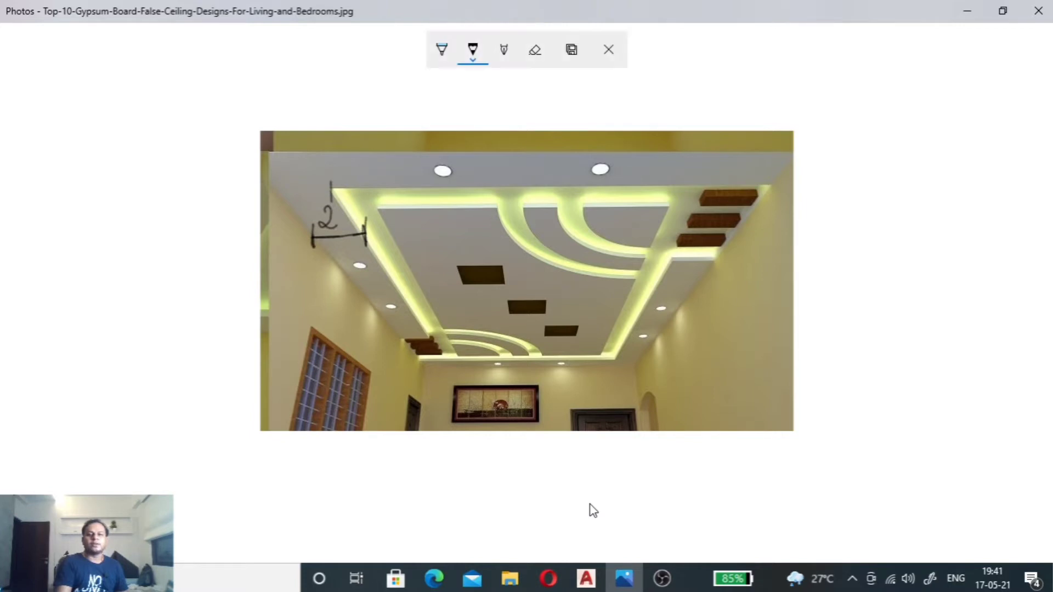
pyautogui.moveTo(669, 278); pyautogui.dragTo(717, 269)
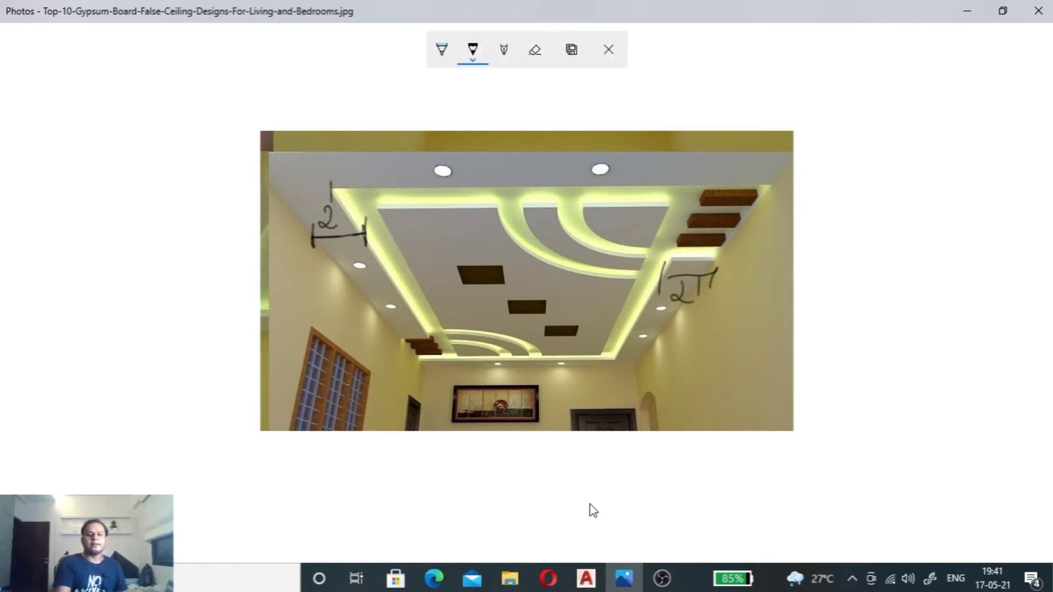
pyautogui.moveTo(383, 264); pyautogui.dragTo(401, 258)
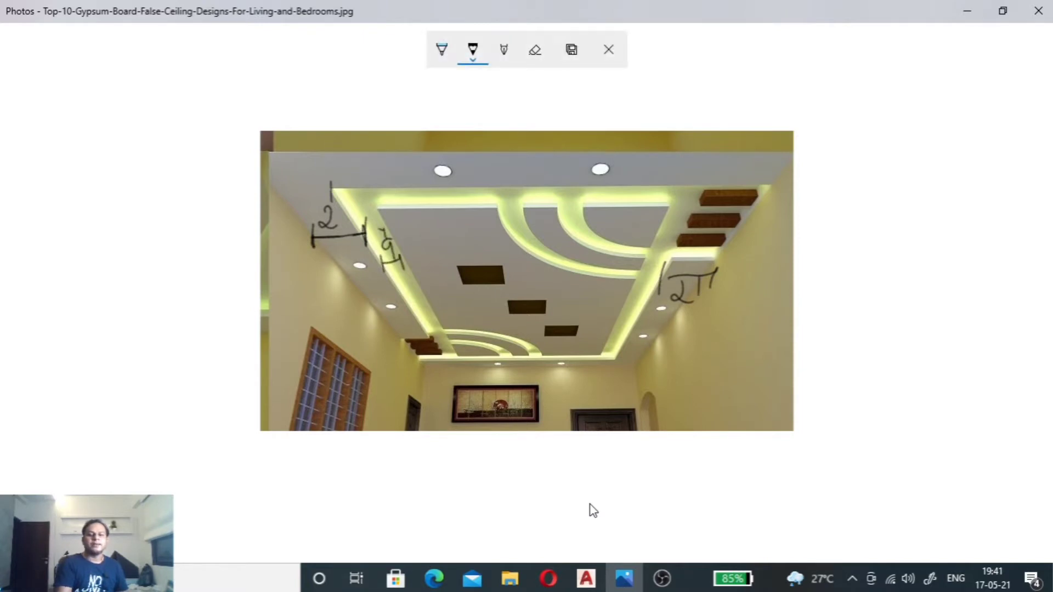
pyautogui.moveTo(424, 284); pyautogui.dragTo(461, 280)
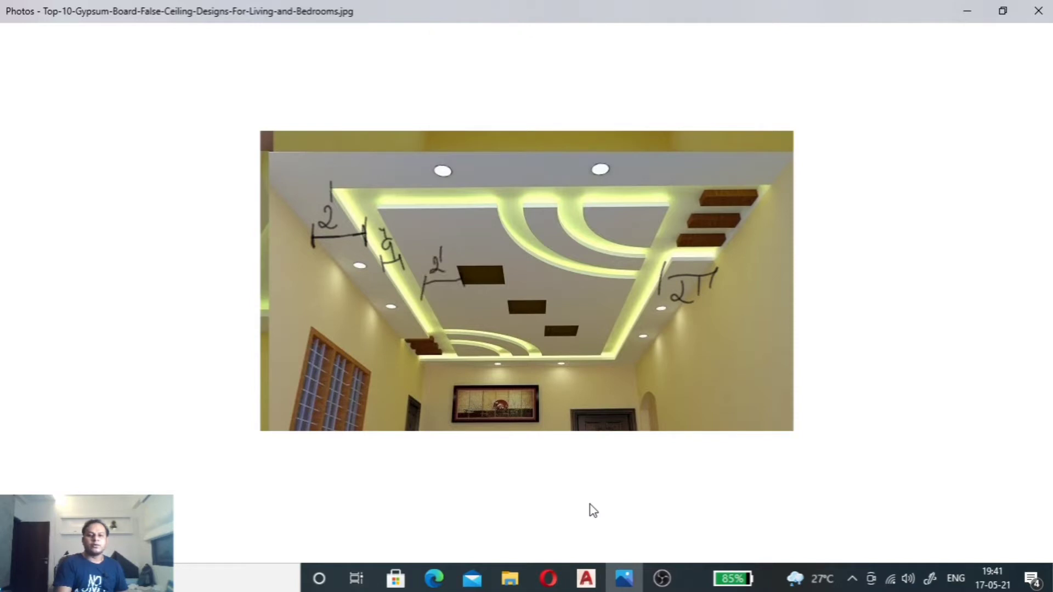
pyautogui.moveTo(463, 250); pyautogui.dragTo(465, 259)
pyautogui.moveTo(512, 285); pyautogui.dragTo(514, 296)
pyautogui.moveTo(529, 281)
pyautogui.mouseDown()
pyautogui.moveTo(567, 323)
pyautogui.moveTo(587, 300)
pyautogui.moveTo(618, 322)
pyautogui.moveTo(633, 293)
pyautogui.mouseUp()
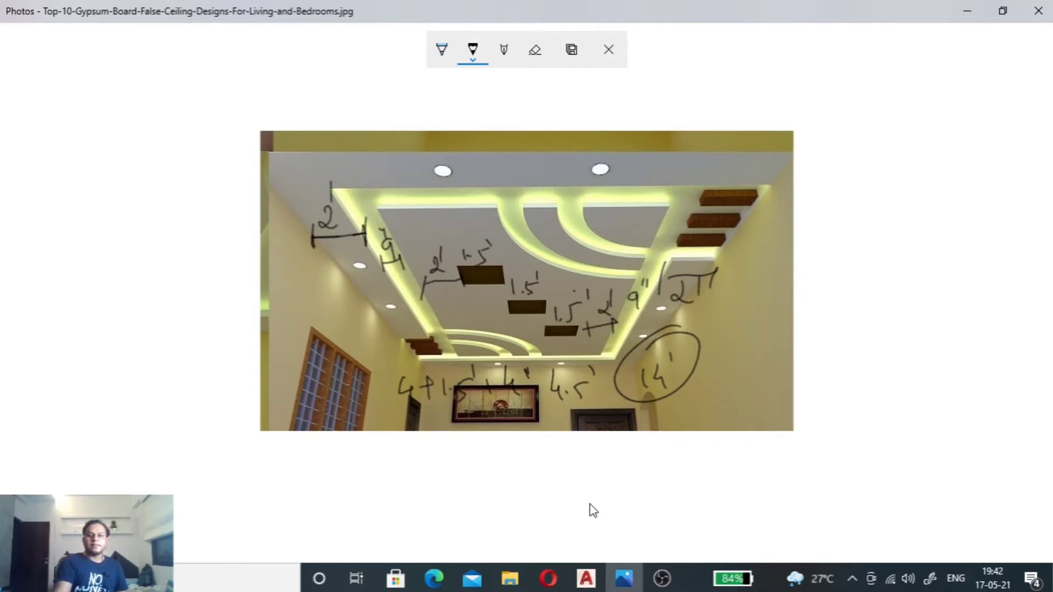
# Step: Write 2' and 9" at the top-right border and draw a line through the first panel
pyautogui.moveTo(754, 149)
pyautogui.mouseDown()
pyautogui.moveTo(740, 183)
pyautogui.moveTo(714, 184)
pyautogui.moveTo(722, 171)
pyautogui.mouseUp()
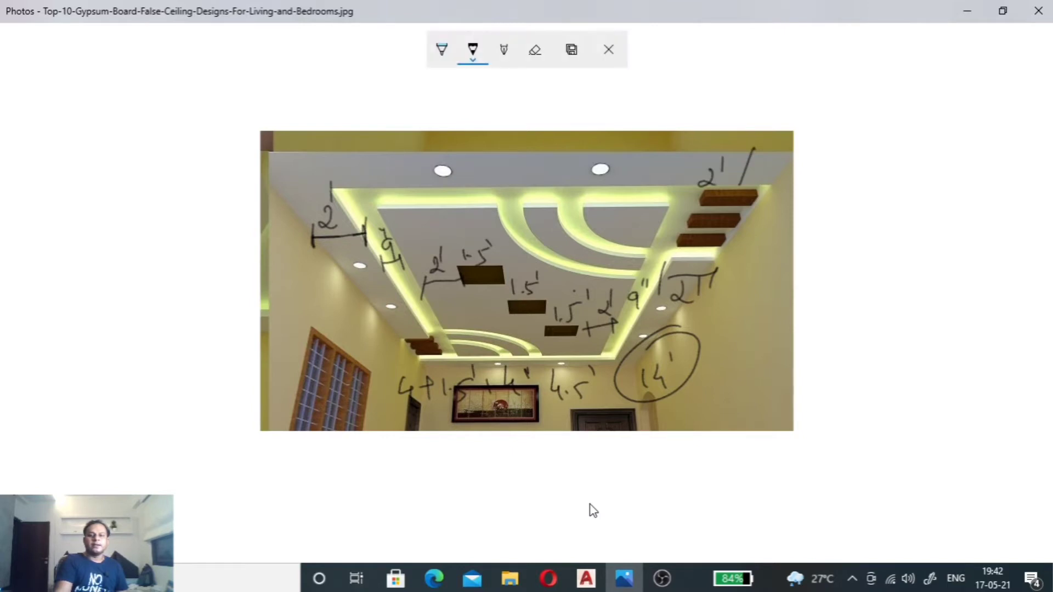
pyautogui.moveTo(660, 184)
pyautogui.mouseDown()
pyautogui.moveTo(652, 202)
pyautogui.moveTo(681, 195)
pyautogui.mouseUp()
pyautogui.moveTo(688, 184); pyautogui.dragTo(686, 193)
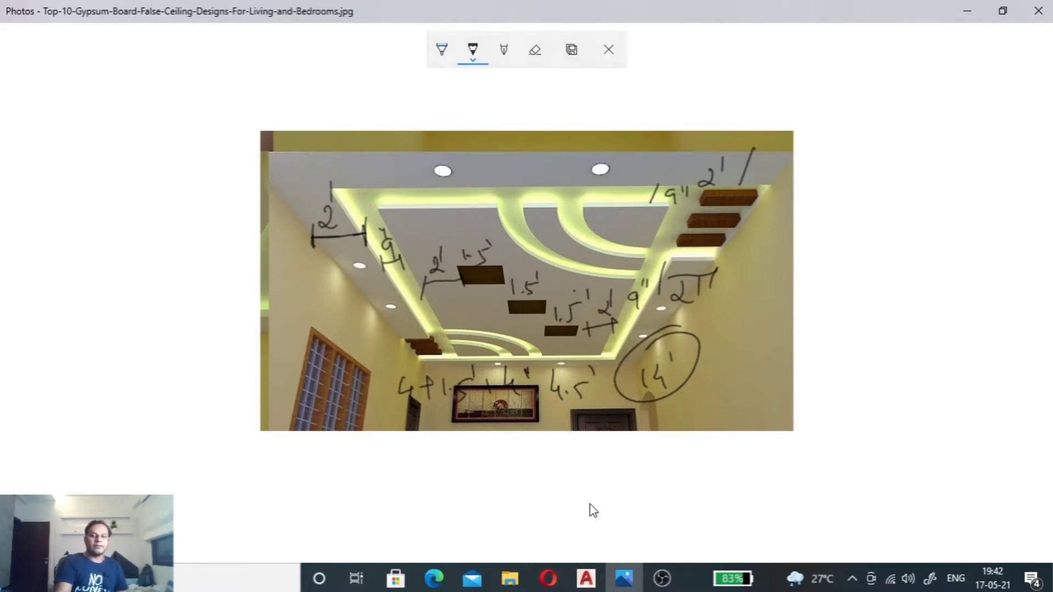
pyautogui.moveTo(497, 206); pyautogui.dragTo(491, 280)
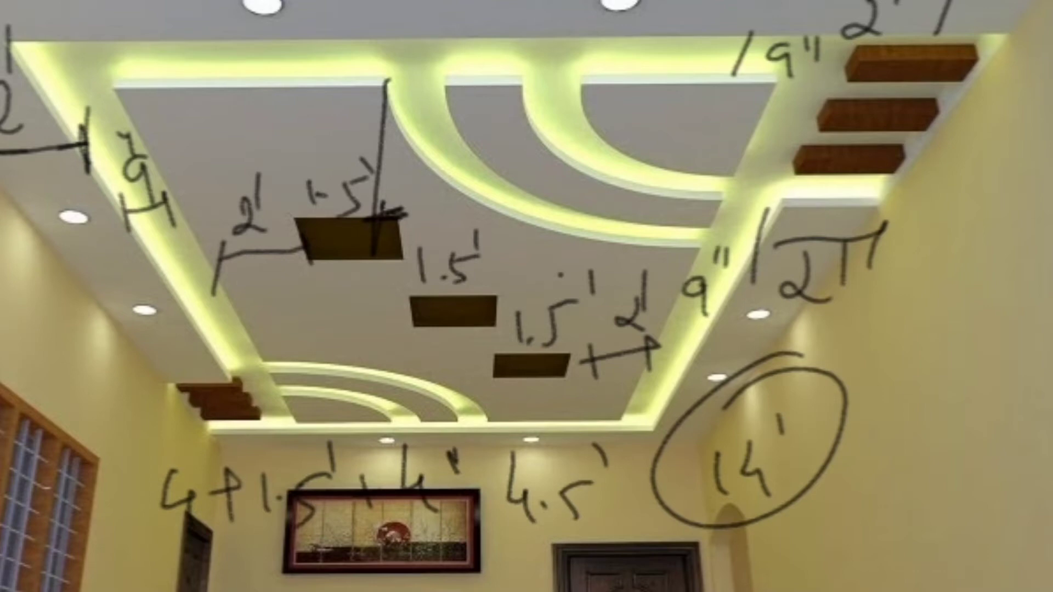
# Step: Label 3' above the first panel, 1.5' beside it, and the 1.5 gap below
pyautogui.moveTo(301, 129)
pyautogui.mouseDown()
pyautogui.moveTo(316, 135)
pyautogui.moveTo(307, 160)
pyautogui.mouseUp()
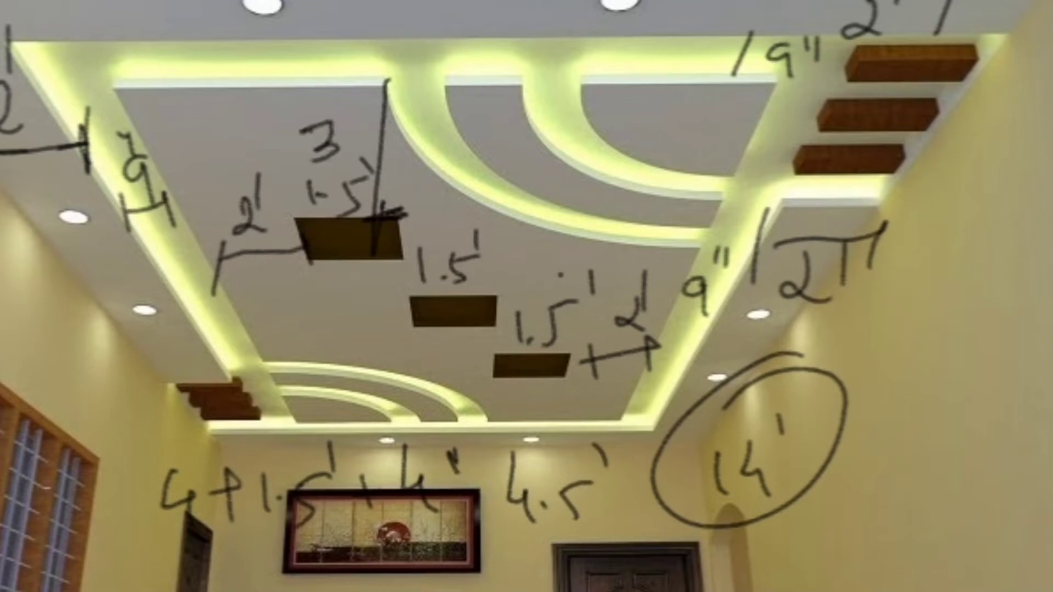
pyautogui.moveTo(362, 104); pyautogui.dragTo(360, 128)
pyautogui.moveTo(422, 198)
pyautogui.mouseDown()
pyautogui.moveTo(421, 219)
pyautogui.moveTo(446, 233)
pyautogui.moveTo(463, 199)
pyautogui.mouseUp()
pyautogui.click(430, 211)
pyautogui.moveTo(470, 180); pyautogui.dragTo(473, 206)
pyautogui.click(366, 264)
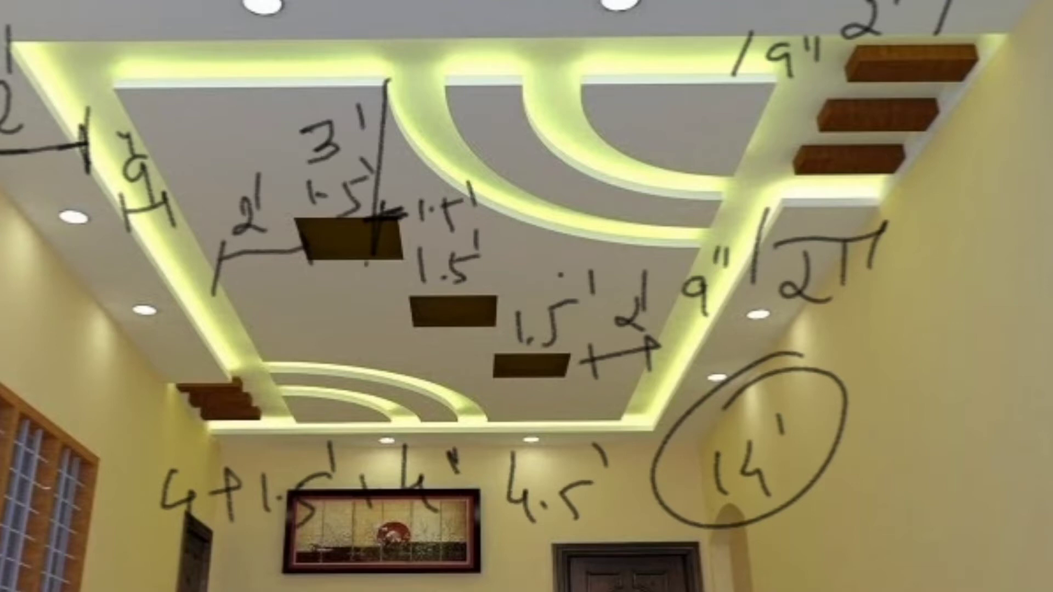
pyautogui.moveTo(366, 260)
pyautogui.mouseDown()
pyautogui.moveTo(368, 309)
pyautogui.moveTo(396, 305)
pyautogui.mouseUp()
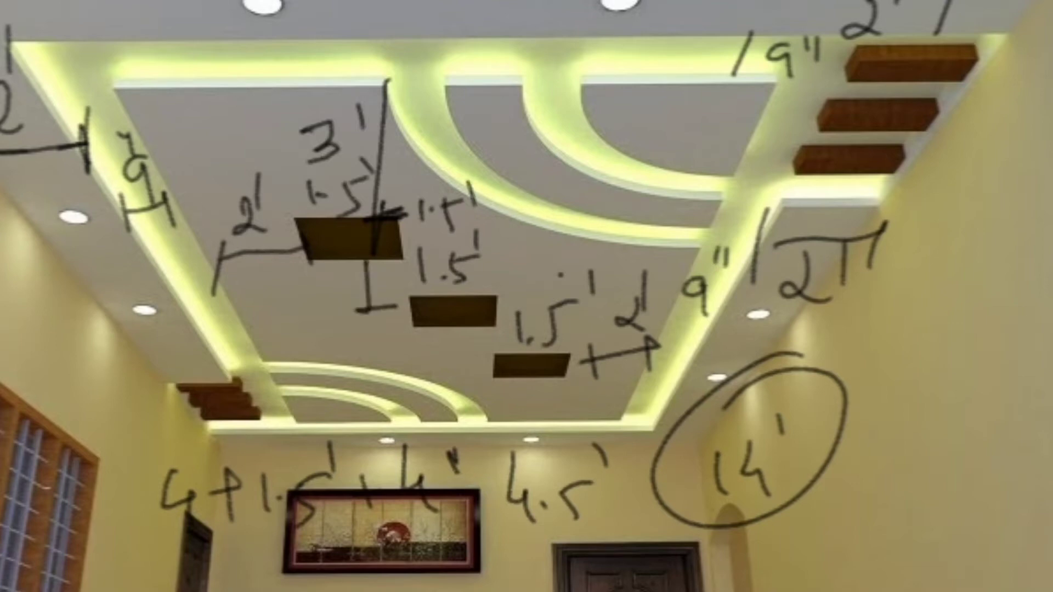
pyautogui.moveTo(295, 290); pyautogui.dragTo(305, 310)
pyautogui.click(325, 292)
pyautogui.moveTo(347, 279)
pyautogui.mouseDown()
pyautogui.moveTo(356, 307)
pyautogui.moveTo(375, 272)
pyautogui.mouseUp()
pyautogui.moveTo(372, 261); pyautogui.dragTo(383, 333)
# Step: Mark the gaps beside the third panel and write 13' below it
pyautogui.moveTo(376, 335)
pyautogui.mouseDown()
pyautogui.moveTo(403, 330)
pyautogui.moveTo(461, 350)
pyautogui.moveTo(462, 369)
pyautogui.mouseUp()
pyautogui.moveTo(436, 371); pyautogui.dragTo(484, 368)
pyautogui.moveTo(416, 331)
pyautogui.mouseDown()
pyautogui.moveTo(421, 362)
pyautogui.moveTo(448, 352)
pyautogui.mouseUp()
pyautogui.moveTo(448, 323); pyautogui.dragTo(453, 330)
pyautogui.moveTo(513, 379)
pyautogui.mouseDown()
pyautogui.moveTo(517, 415)
pyautogui.moveTo(549, 408)
pyautogui.moveTo(531, 420)
pyautogui.mouseUp()
pyautogui.moveTo(571, 378); pyautogui.dragTo(569, 392)
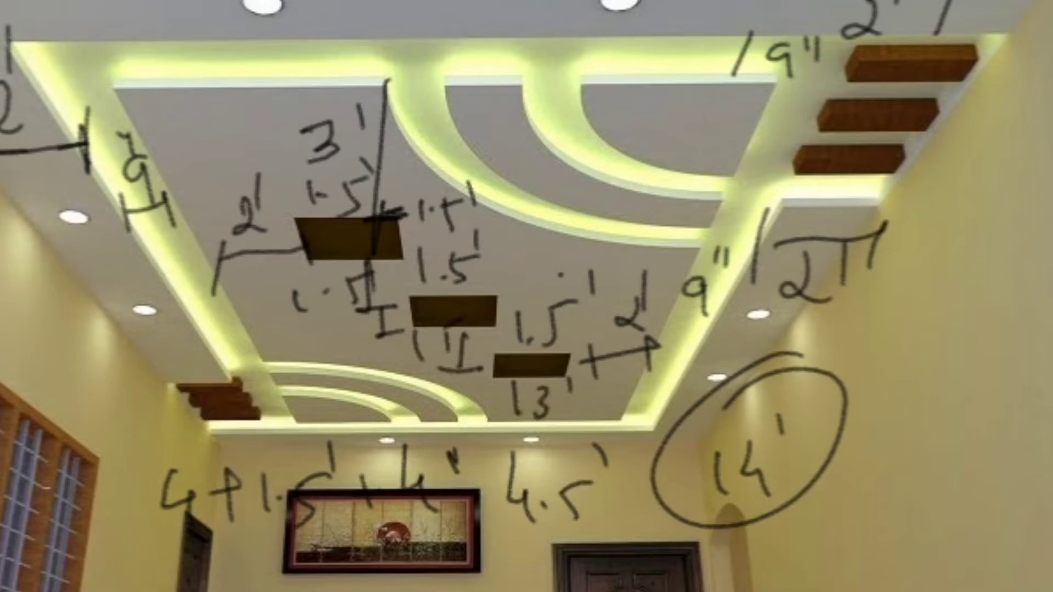
# Step: Start a right-wall dimension list with 2', 9", 3' and 1.5'
pyautogui.moveTo(994, 147); pyautogui.dragTo(1022, 168)
pyautogui.moveTo(1021, 121); pyautogui.dragTo(1019, 147)
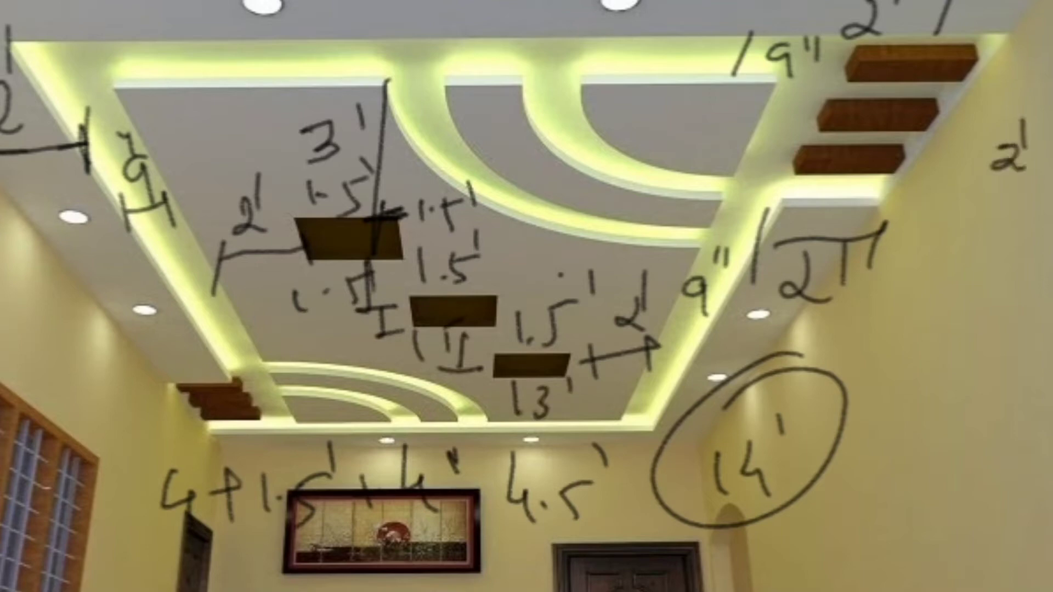
pyautogui.moveTo(1015, 199)
pyautogui.mouseDown()
pyautogui.moveTo(1015, 228)
pyautogui.moveTo(1035, 202)
pyautogui.mouseUp()
pyautogui.moveTo(1040, 191); pyautogui.dragTo(1040, 201)
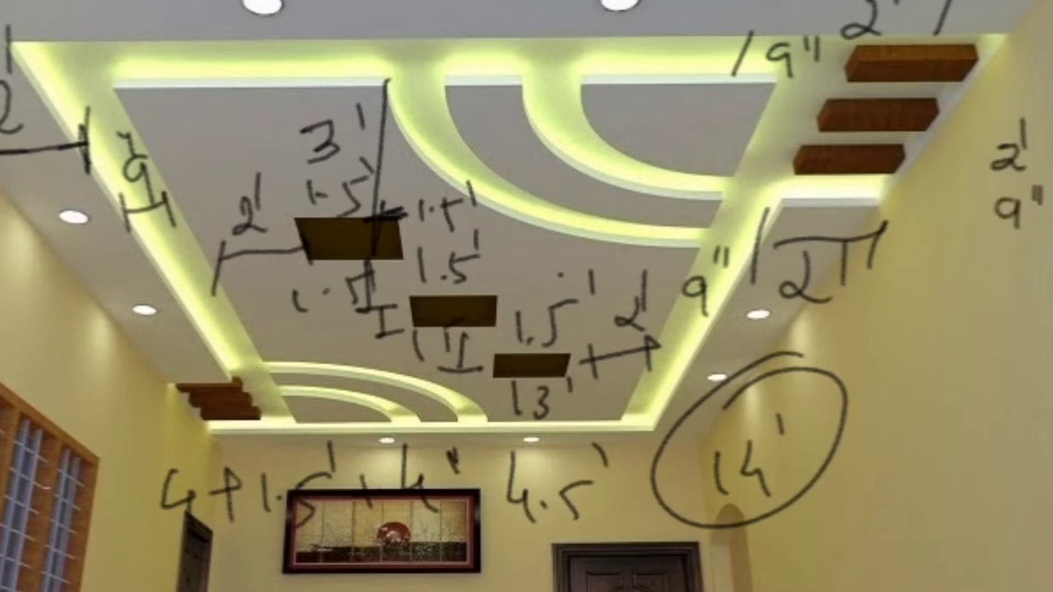
pyautogui.moveTo(996, 256)
pyautogui.mouseDown()
pyautogui.moveTo(1008, 261)
pyautogui.moveTo(996, 286)
pyautogui.moveTo(1020, 272)
pyautogui.mouseUp()
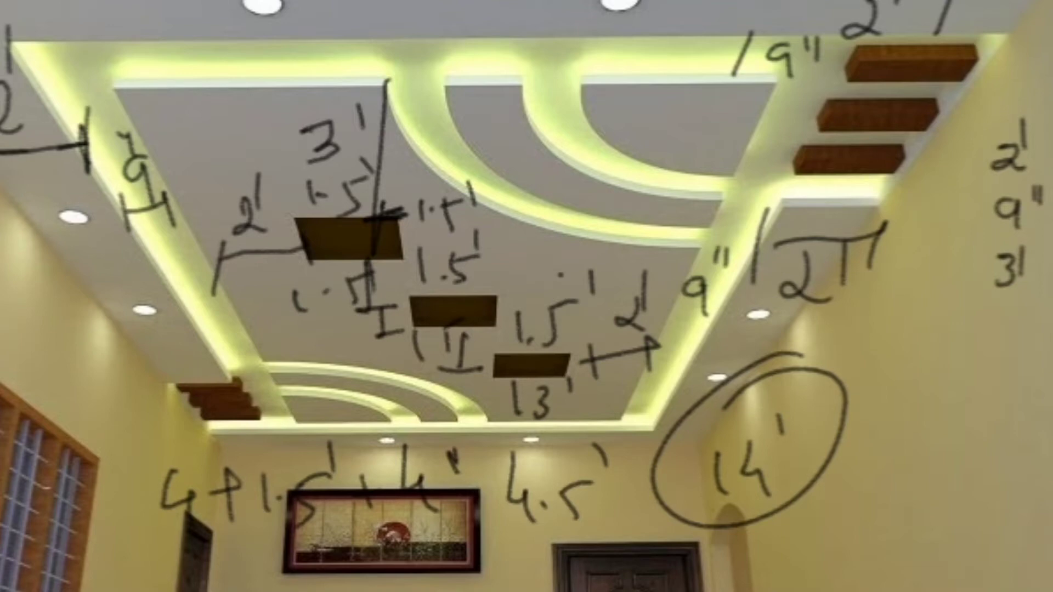
pyautogui.click(993, 329)
pyautogui.moveTo(988, 308)
pyautogui.mouseDown()
pyautogui.moveTo(987, 340)
pyautogui.moveTo(1001, 340)
pyautogui.mouseUp()
pyautogui.moveTo(1004, 313); pyautogui.dragTo(1020, 305)
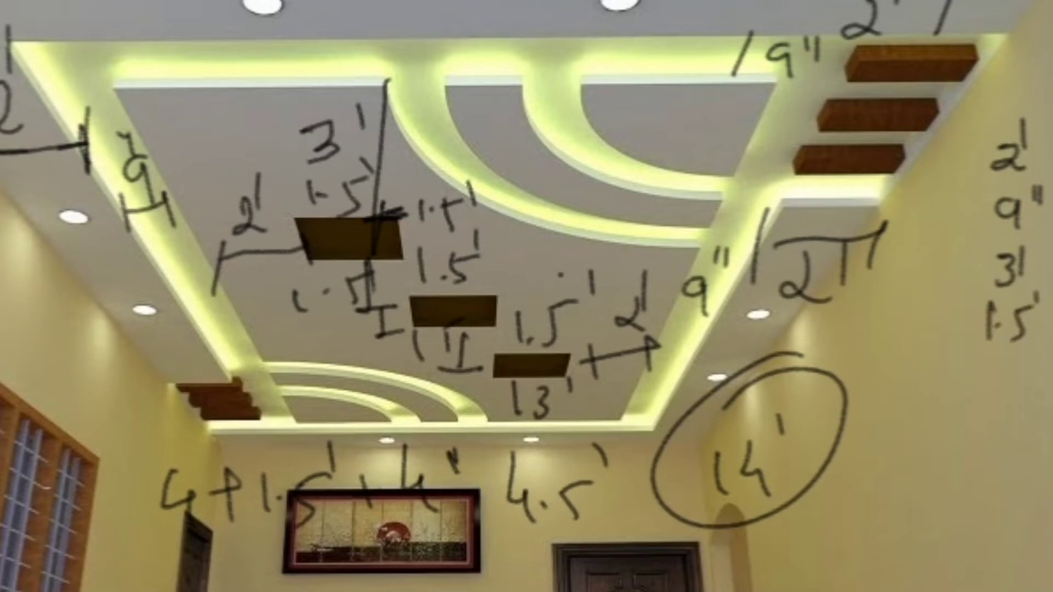
# Step: Add further 1.5' values to the right-wall list and a mark beside the middle 1.5' label
pyautogui.moveTo(991, 367)
pyautogui.mouseDown()
pyautogui.moveTo(990, 396)
pyautogui.moveTo(1010, 401)
pyautogui.mouseUp()
pyautogui.moveTo(1011, 372); pyautogui.dragTo(1031, 370)
pyautogui.moveTo(1034, 342); pyautogui.dragTo(1034, 370)
pyautogui.moveTo(959, 427)
pyautogui.mouseDown()
pyautogui.moveTo(960, 457)
pyautogui.moveTo(1004, 468)
pyautogui.mouseUp()
pyautogui.moveTo(1005, 430); pyautogui.dragTo(1040, 421)
pyautogui.click(982, 451)
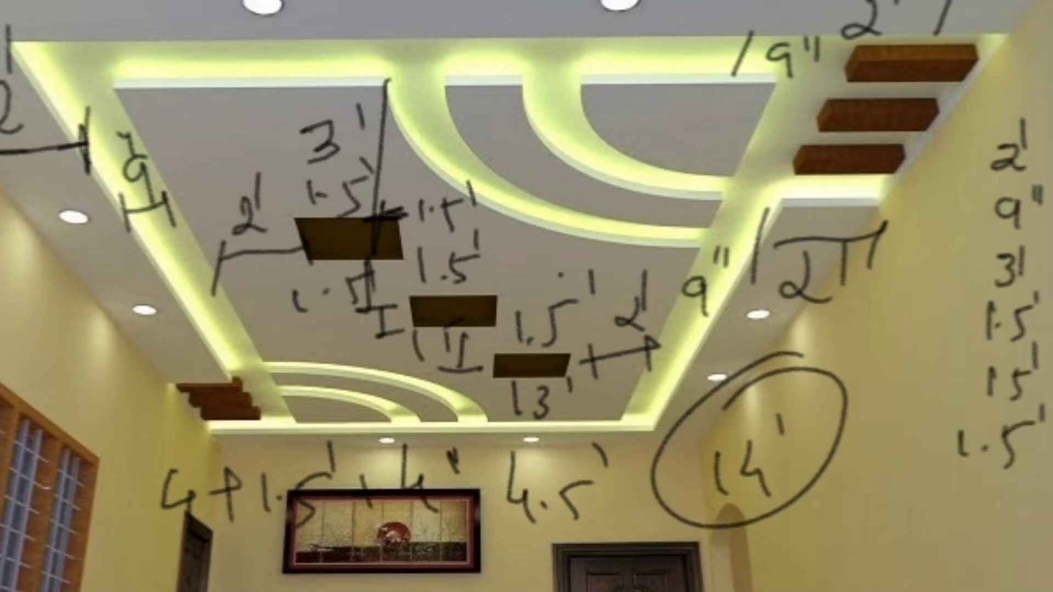
pyautogui.moveTo(980, 487)
pyautogui.mouseDown()
pyautogui.moveTo(981, 512)
pyautogui.moveTo(1019, 517)
pyautogui.moveTo(1031, 489)
pyautogui.mouseUp()
pyautogui.click(996, 502)
pyautogui.moveTo(1035, 471); pyautogui.dragTo(1037, 485)
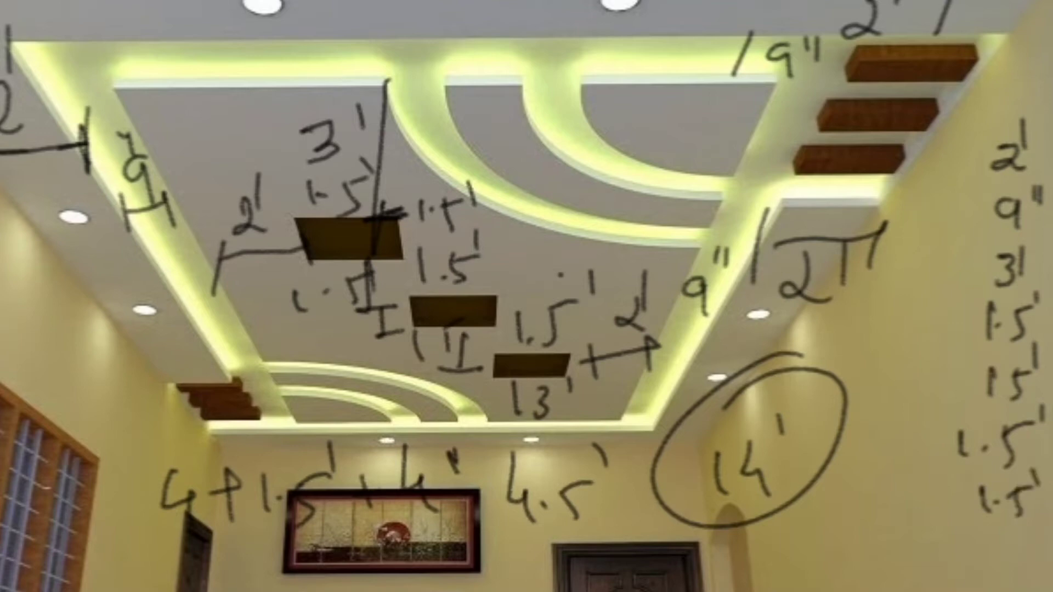
pyautogui.click(398, 282)
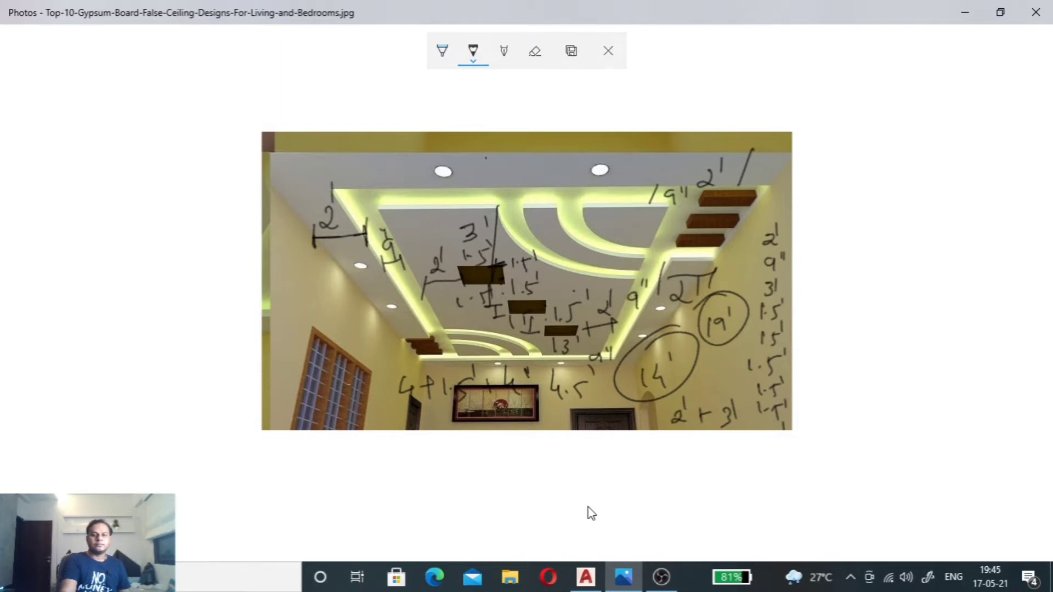
# Step: Write an arrowed 14' span across the top of the ceiling
pyautogui.moveTo(485, 159); pyautogui.dragTo(483, 183)
pyautogui.moveTo(499, 157); pyautogui.dragTo(500, 186)
pyautogui.moveTo(510, 153); pyautogui.dragTo(508, 168)
pyautogui.moveTo(417, 177)
pyautogui.mouseDown()
pyautogui.moveTo(449, 172)
pyautogui.moveTo(432, 188)
pyautogui.mouseUp()
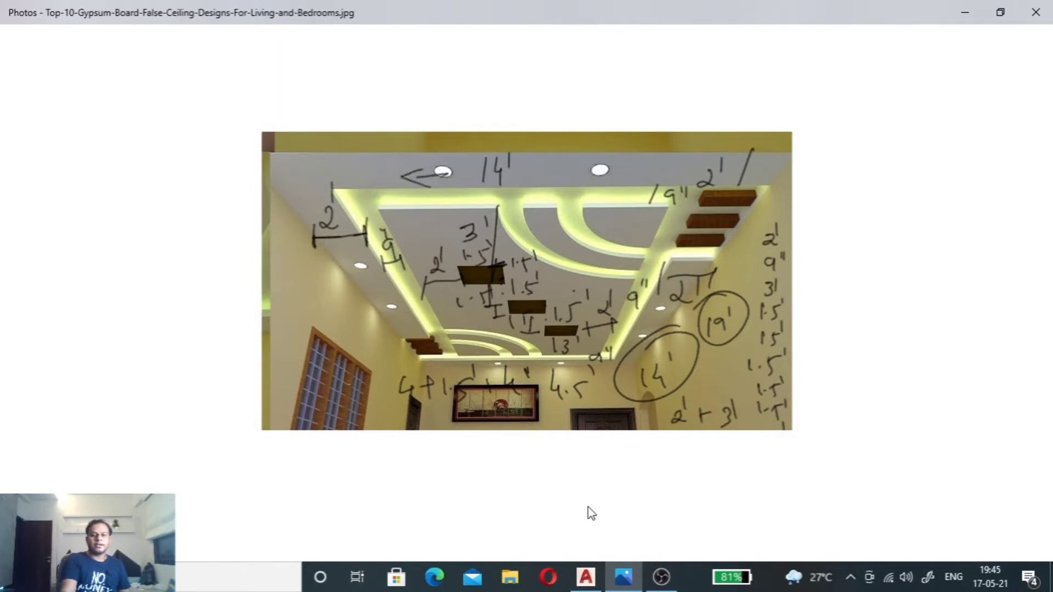
pyautogui.moveTo(511, 166)
pyautogui.mouseDown()
pyautogui.moveTo(551, 174)
pyautogui.moveTo(536, 188)
pyautogui.mouseUp()
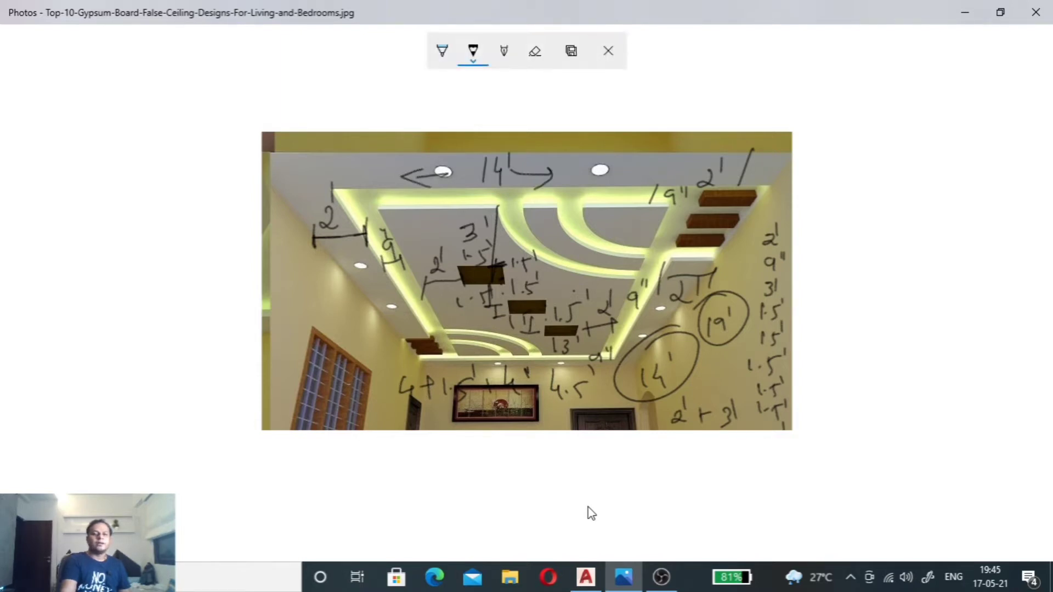
# Step: Draw an arrowed 10' dimension along the left wall and bring AutoCAD back to front
pyautogui.moveTo(361, 289)
pyautogui.mouseDown()
pyautogui.moveTo(352, 264)
pyautogui.moveTo(367, 273)
pyautogui.mouseUp()
pyautogui.moveTo(335, 307)
pyautogui.mouseDown()
pyautogui.moveTo(345, 320)
pyautogui.moveTo(357, 298)
pyautogui.moveTo(357, 318)
pyautogui.moveTo(391, 355)
pyautogui.moveTo(396, 335)
pyautogui.mouseUp()
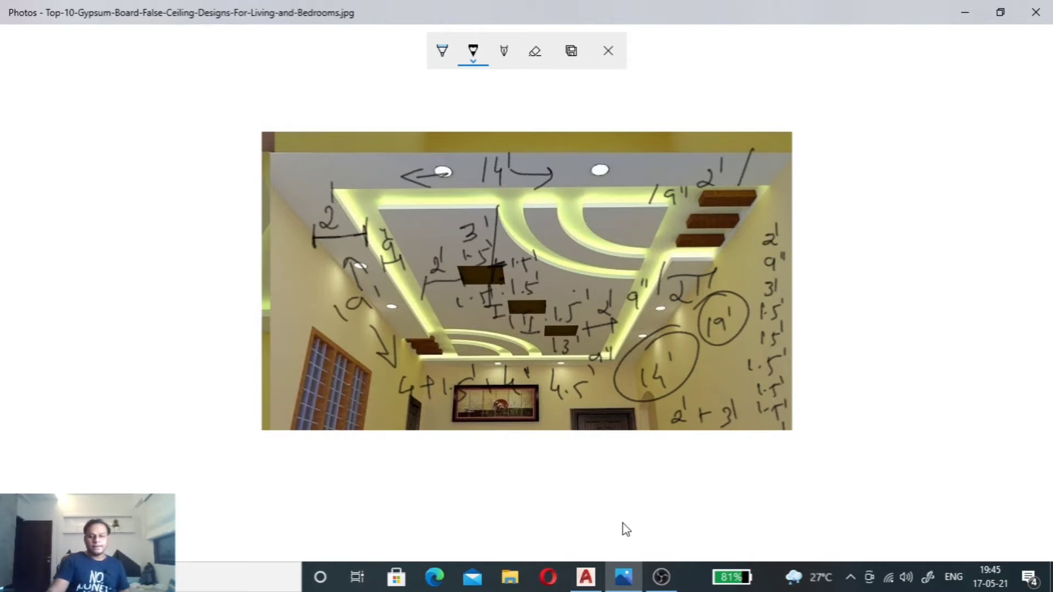
pyautogui.click(592, 570)
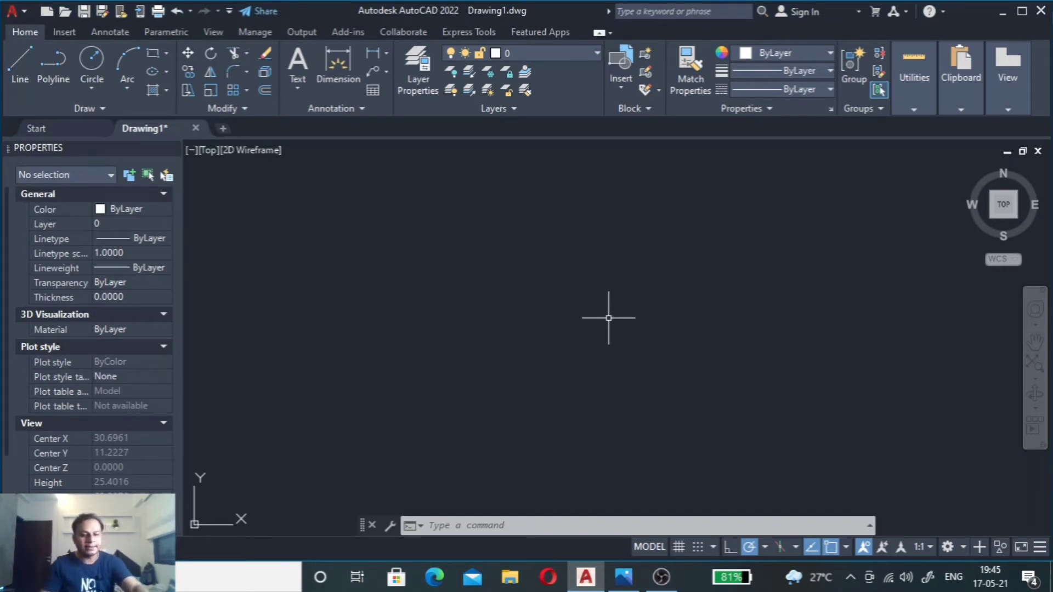
# Step: Cancel the mistyped 'li' input and start the RECTANG command with REC
pyautogui.write('li')
pyautogui.press('Escape')
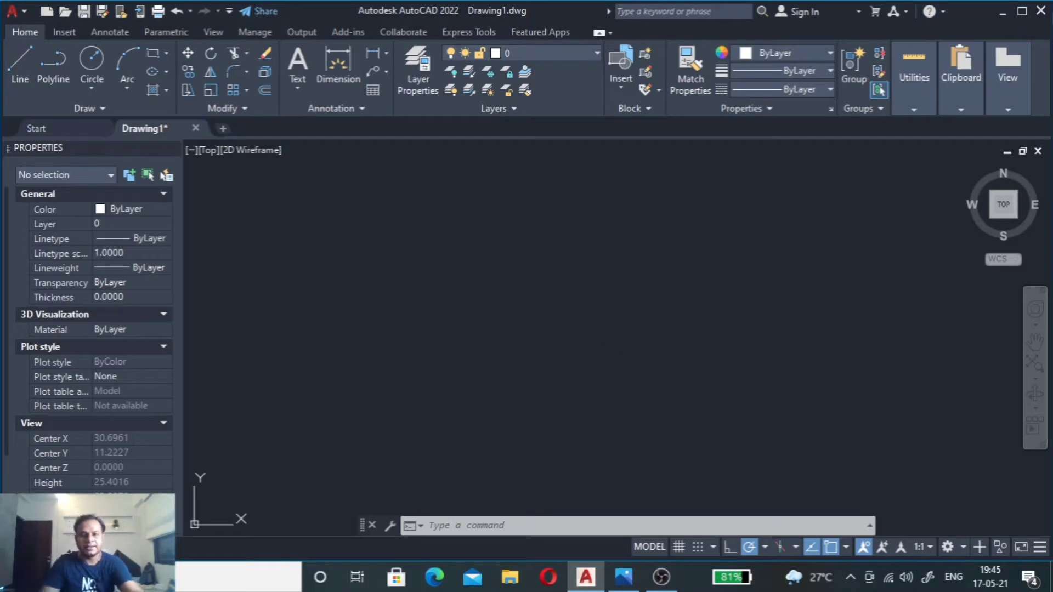
pyautogui.write('rec')
pyautogui.press('Return')
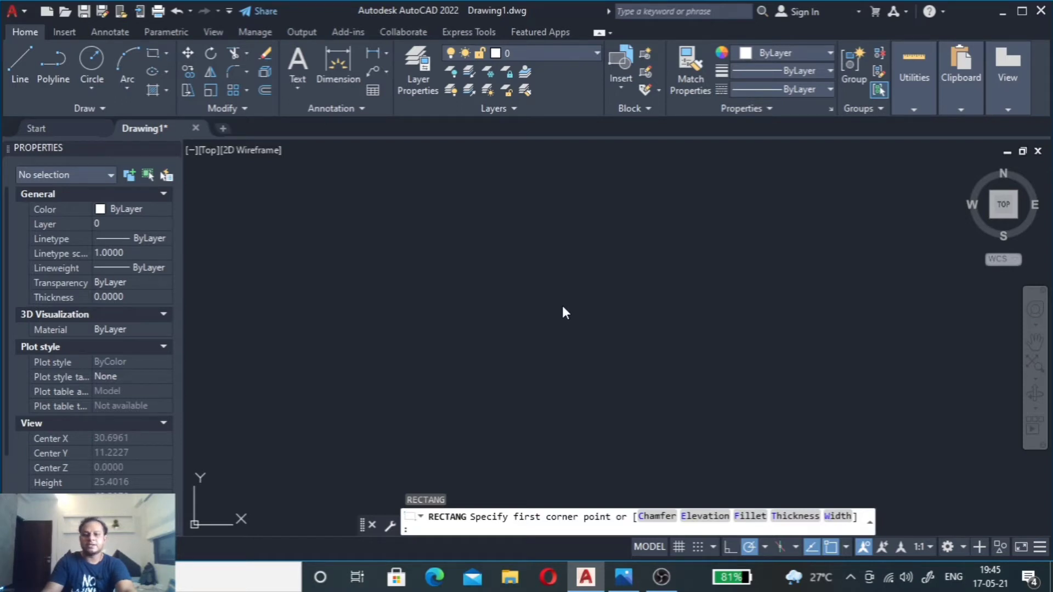
# Step: Draw the 14' by 19' outer ceiling rectangle via the Dimensions option, then zoom to it
pyautogui.click(510, 226)
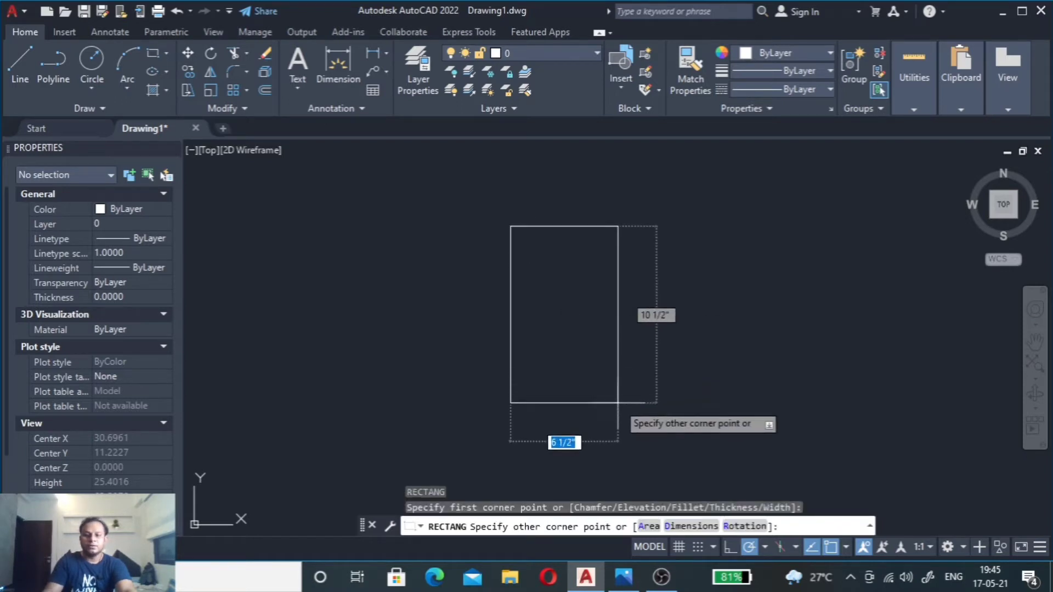
pyautogui.click(691, 526)
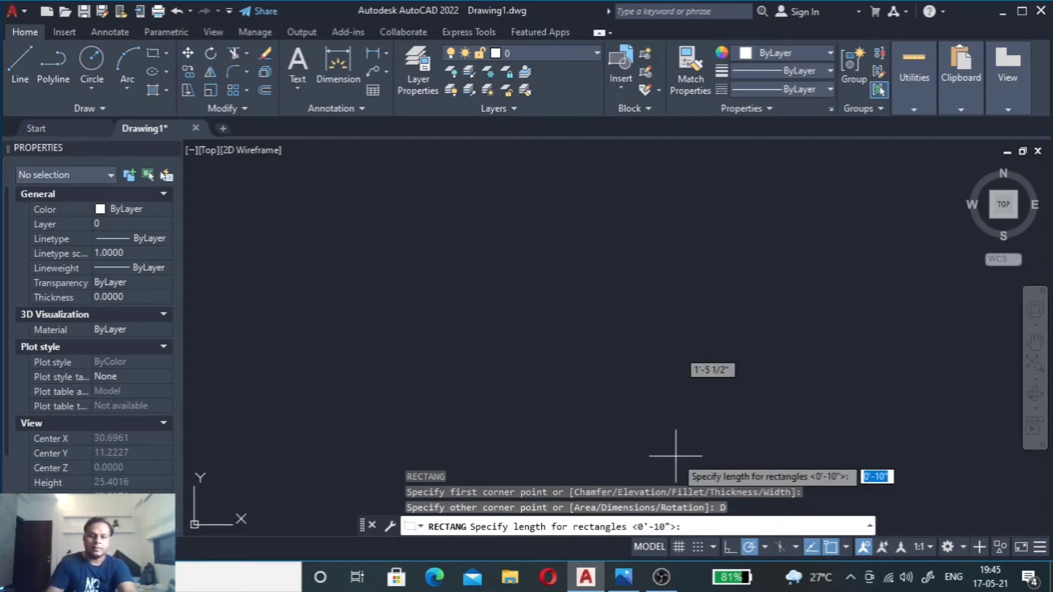
pyautogui.click(631, 586)
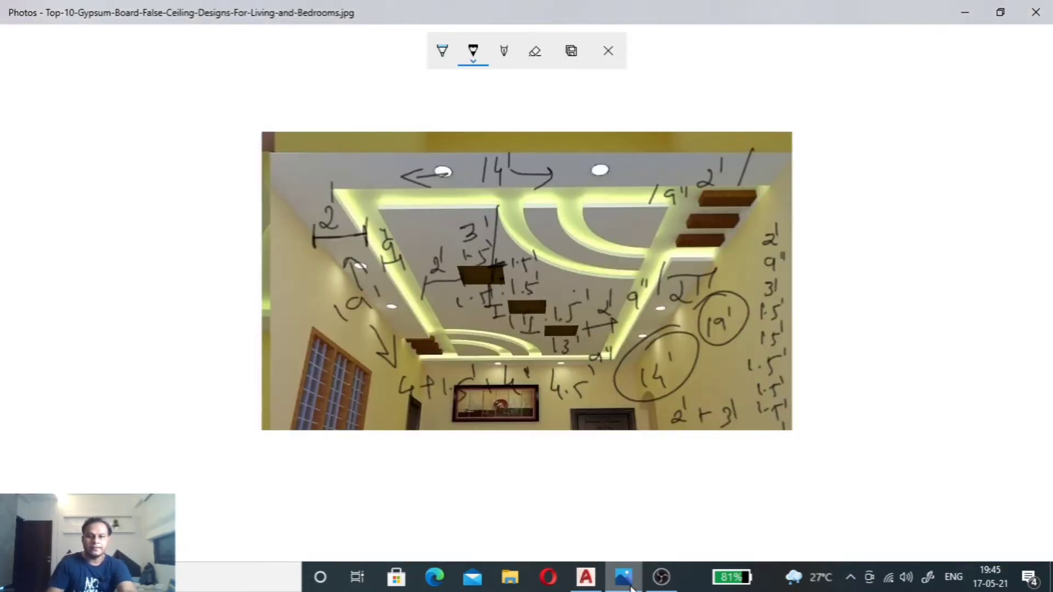
pyautogui.click(629, 582)
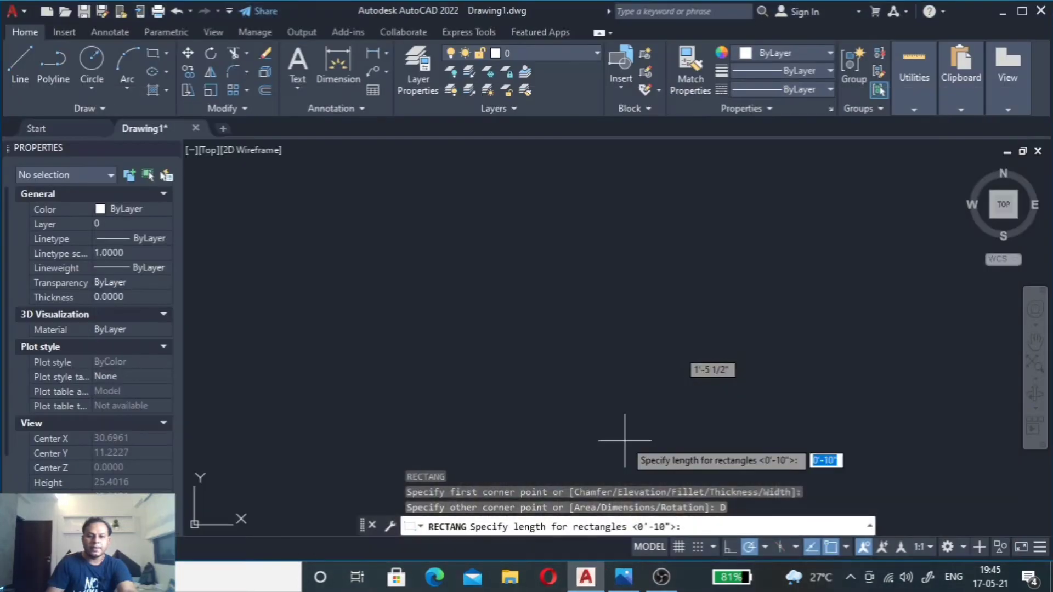
pyautogui.write("14'")
pyautogui.press('Return')
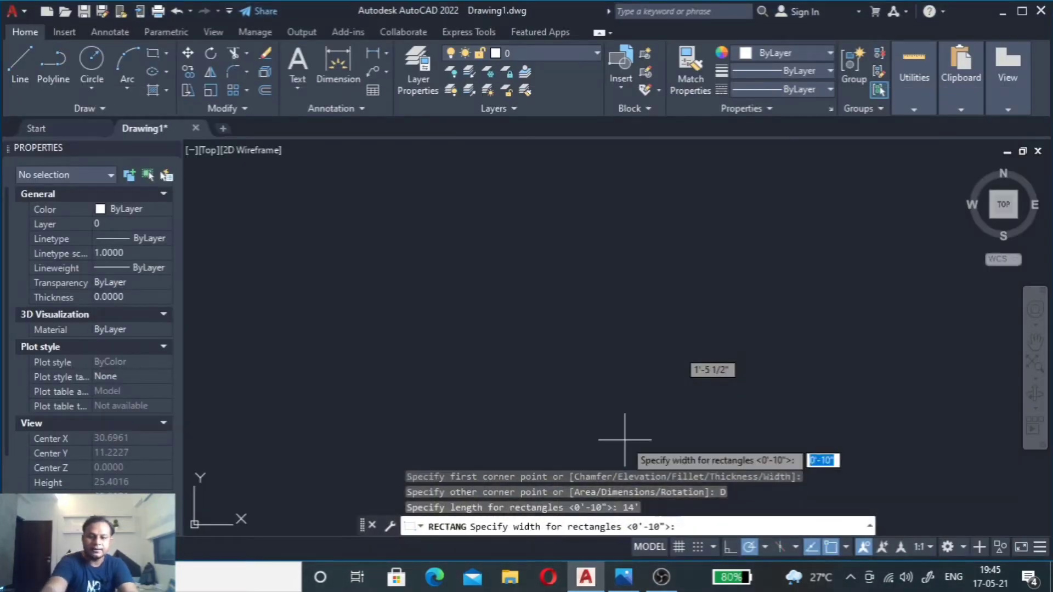
pyautogui.write('19')
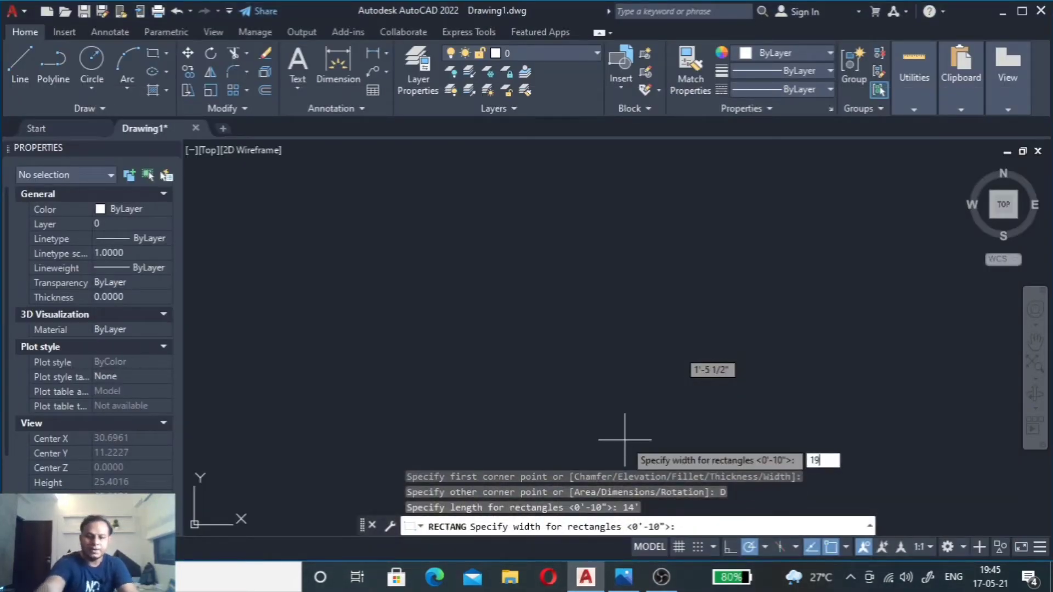
pyautogui.write("'")
pyautogui.press('Return')
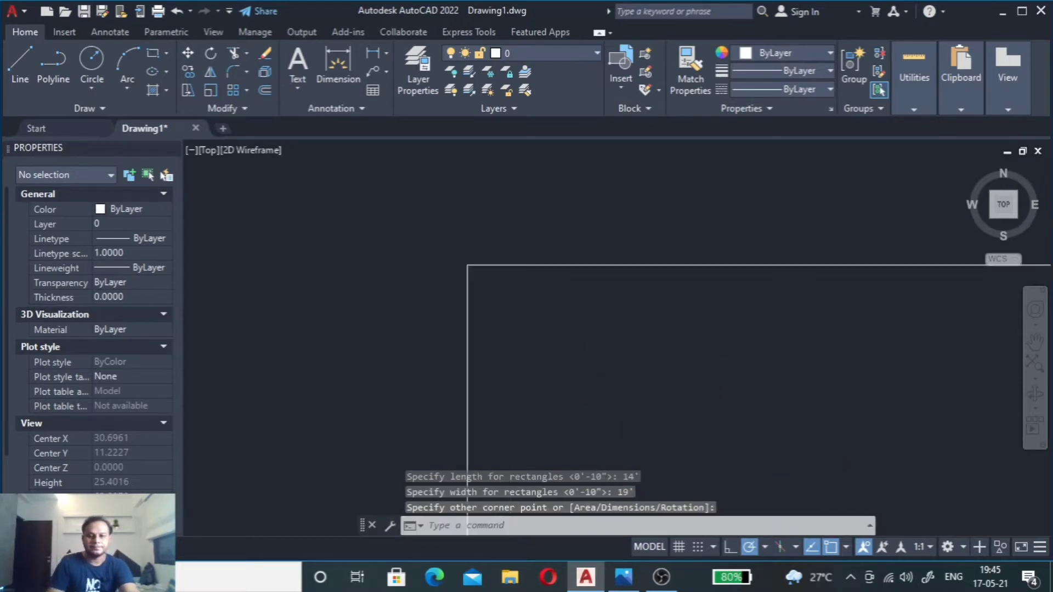
pyautogui.click(453, 266)
pyautogui.scroll(-5, 454, 266)
pyautogui.scroll(-3, 511, 340)
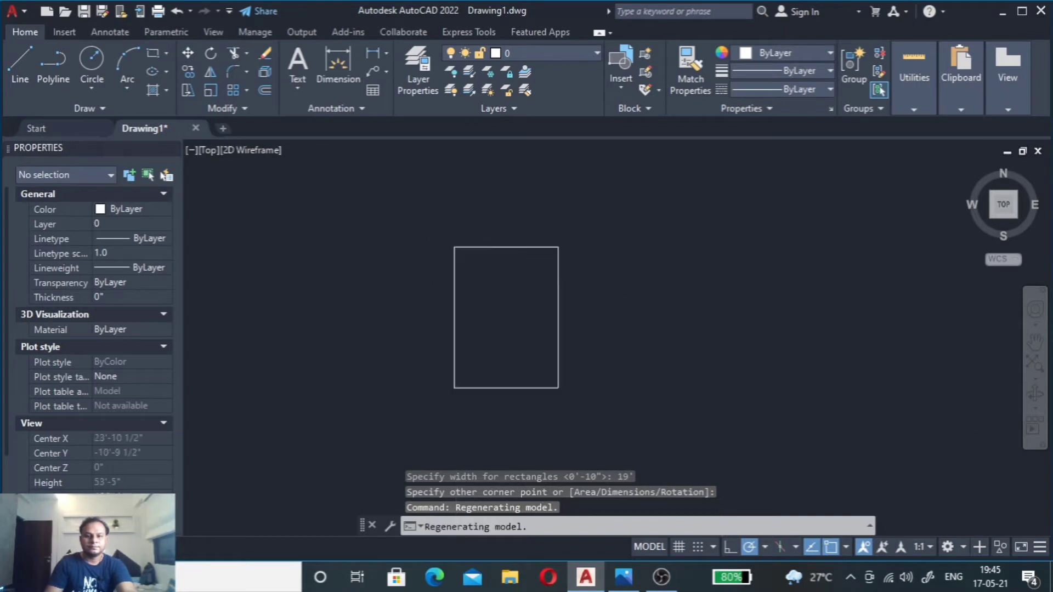
pyautogui.scroll(1, 460, 281)
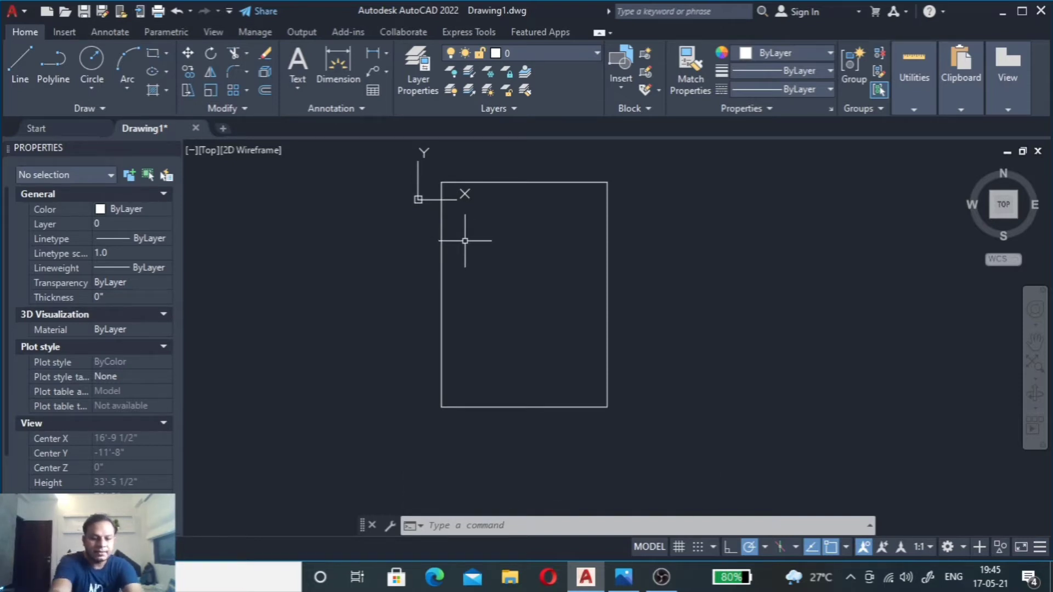
# Step: Set the UCS icon to Noorigin so it stops sitting at the origin
pyautogui.write('u')
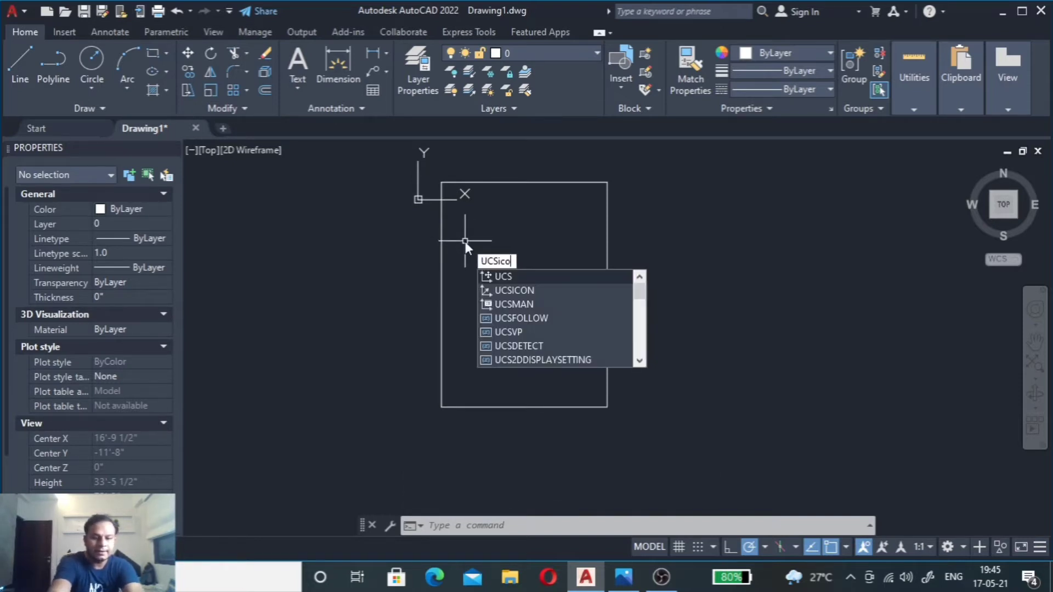
pyautogui.write('i')
pyautogui.press('Escape')
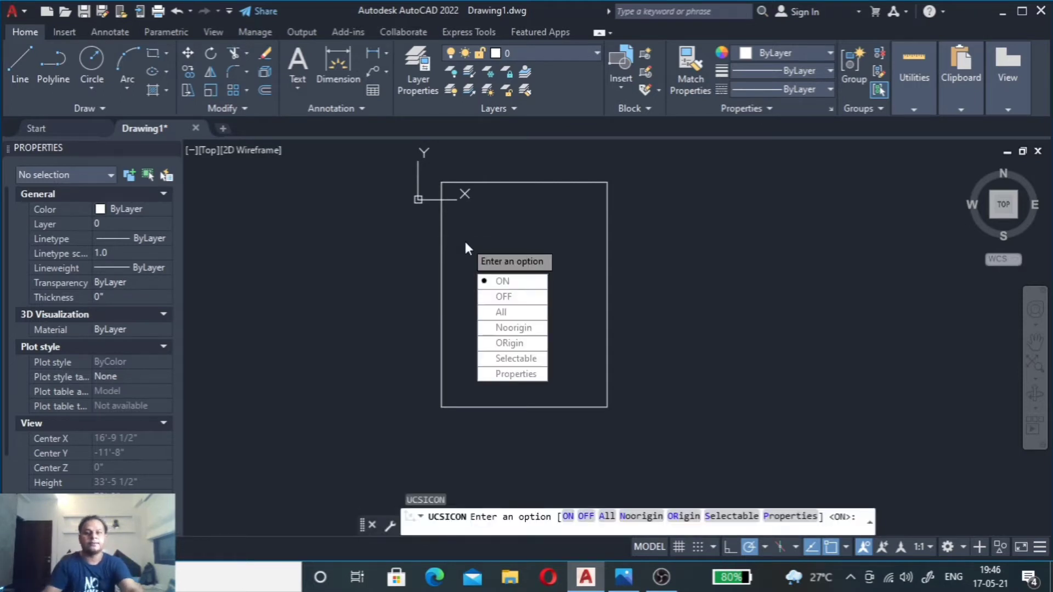
pyautogui.click(510, 329)
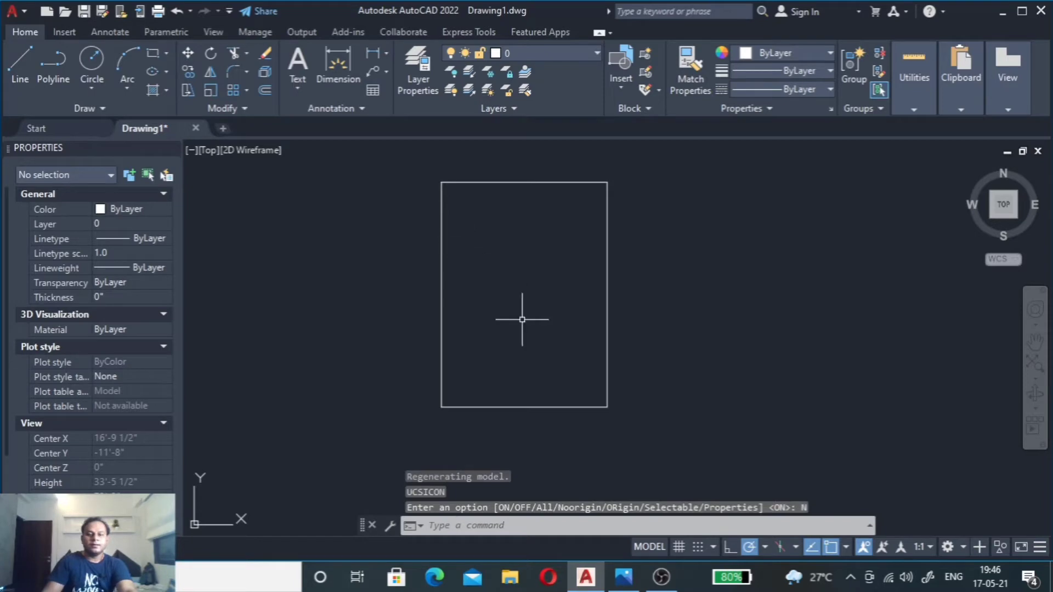
pyautogui.moveTo(622, 577)
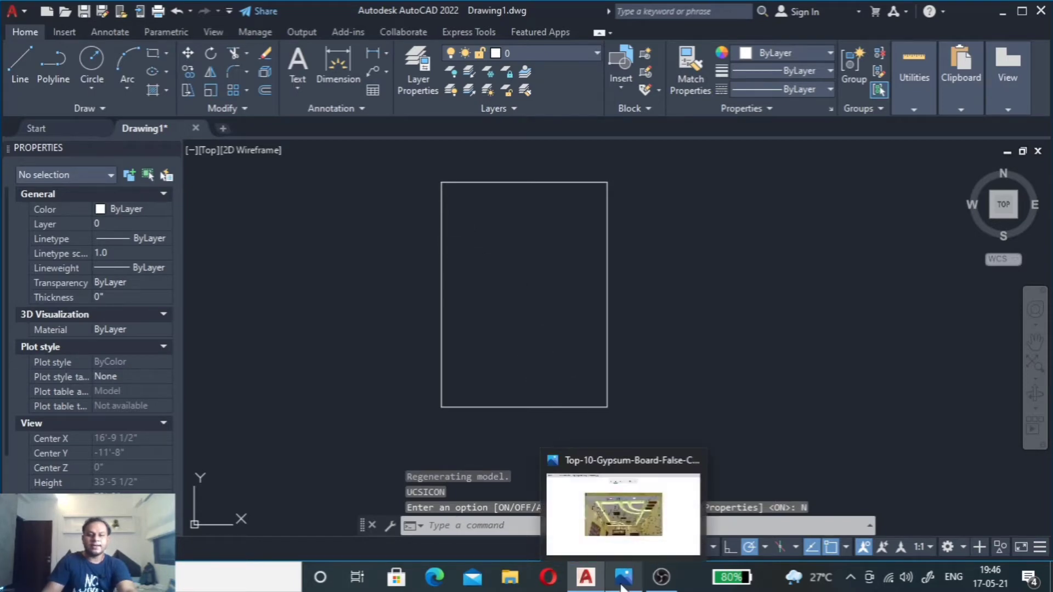
# Step: Check the ceiling reference photo, then select the outer rectangle
pyautogui.click(622, 584)
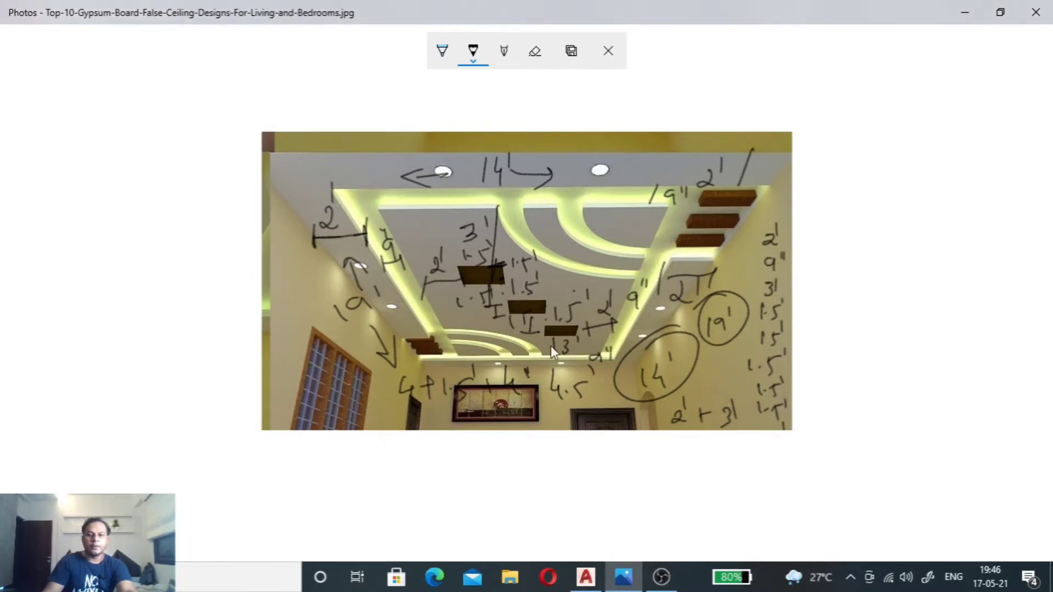
pyautogui.click(625, 575)
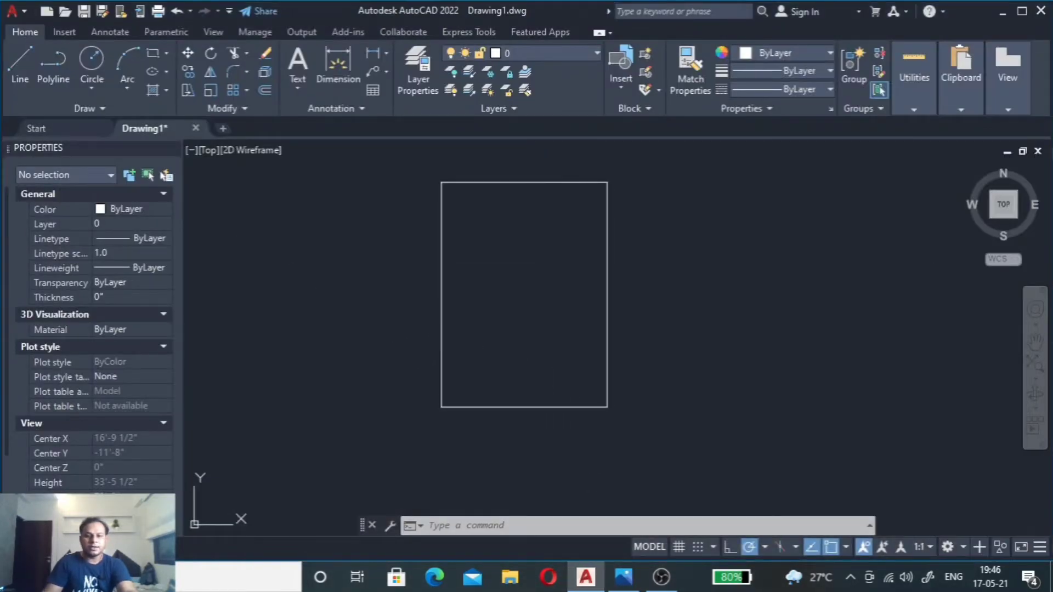
pyautogui.click(442, 343)
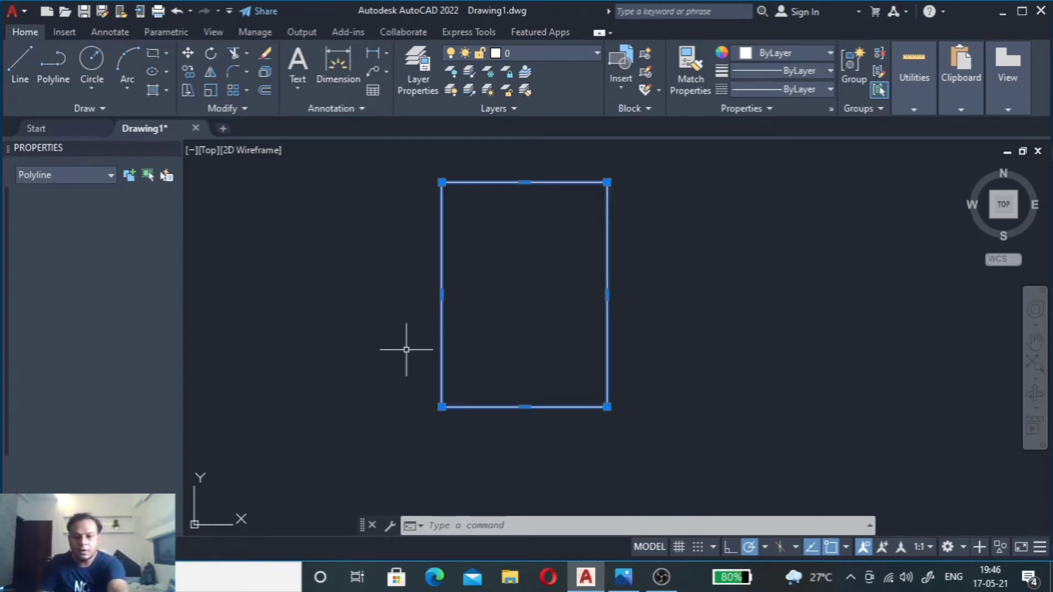
# Step: Attempt a 2' offset of the outer rectangle, then cancel it
pyautogui.click(407, 349)
pyautogui.press('Escape')
pyautogui.write('o')
pyautogui.press('Return')
pyautogui.click(401, 369)
pyautogui.write("2'")
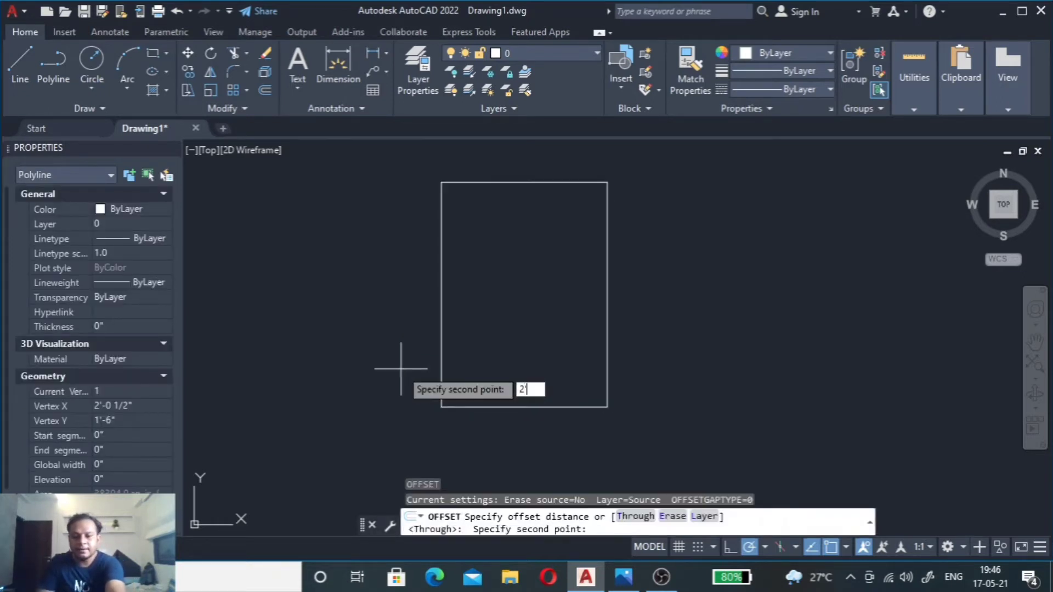
pyautogui.press('Return')
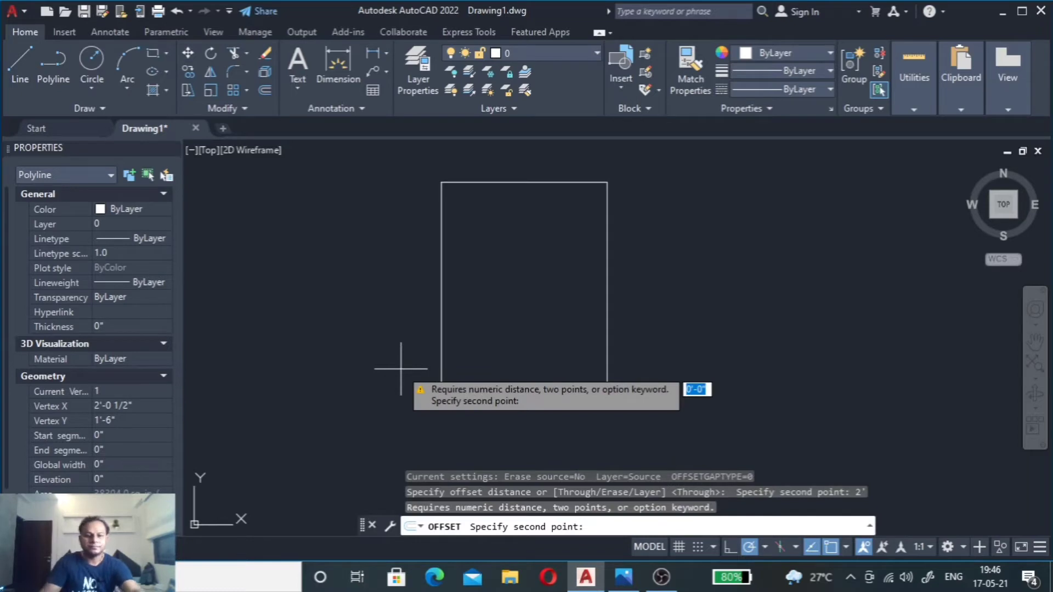
pyautogui.press('Escape')
pyautogui.press('Escape')
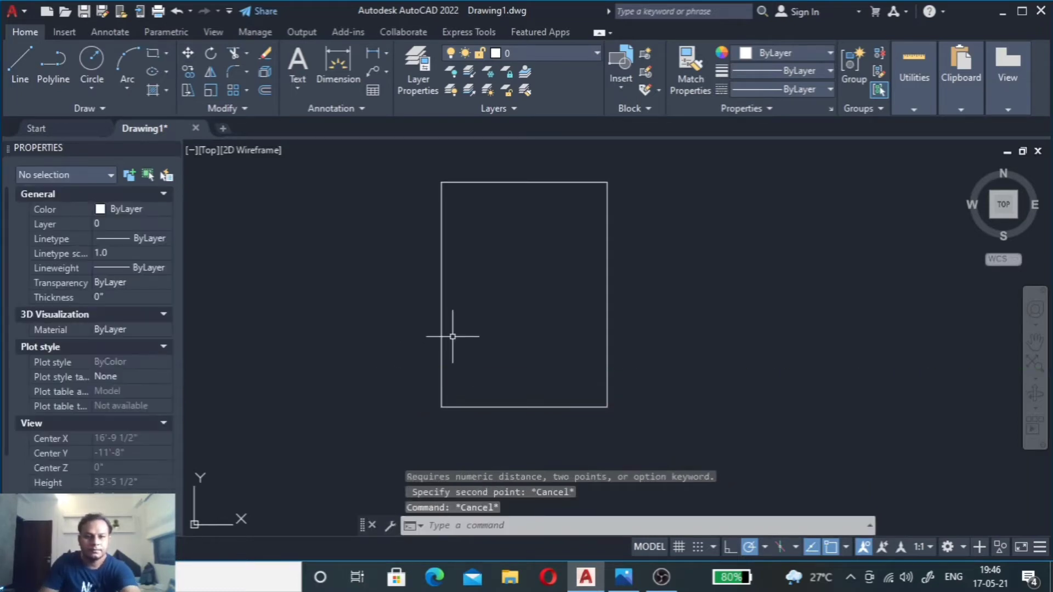
# Step: Offset the outer rectangle 2' inward to create an inner rectangle
pyautogui.click(452, 336)
pyautogui.click(395, 383)
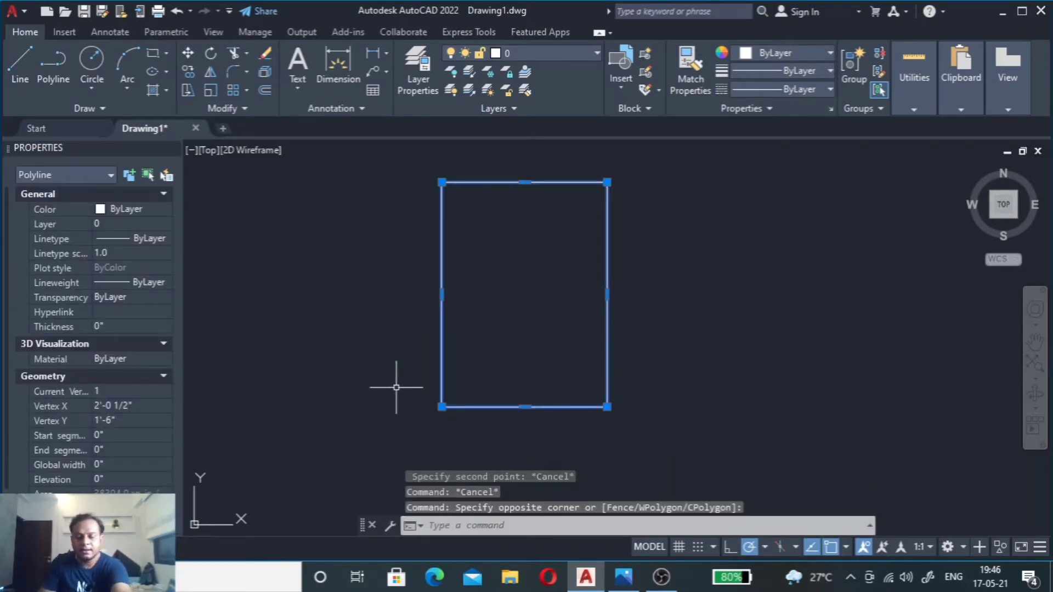
pyautogui.write('o')
pyautogui.press('Return')
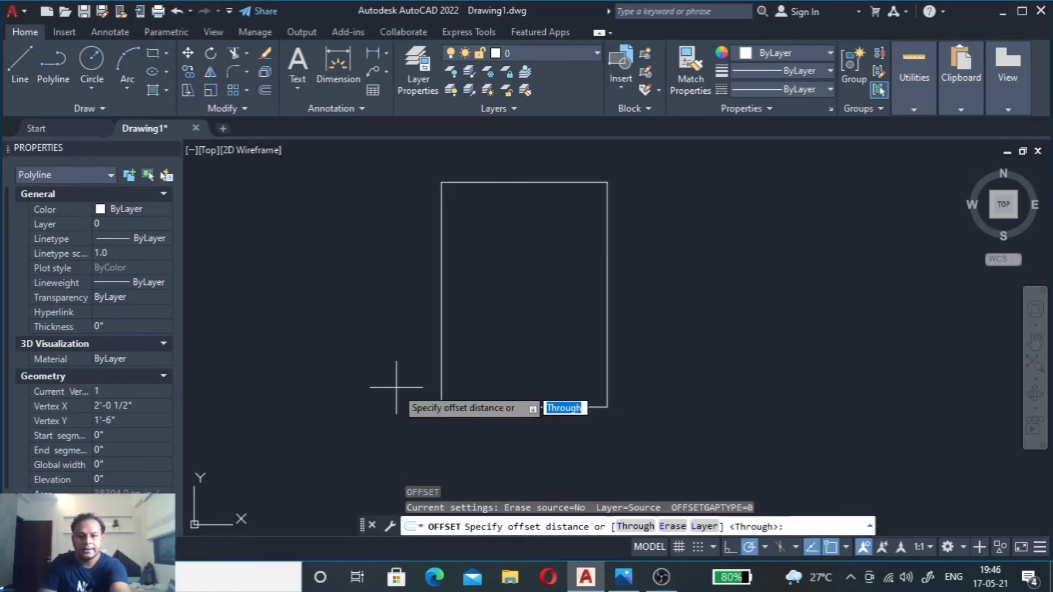
pyautogui.write("2'")
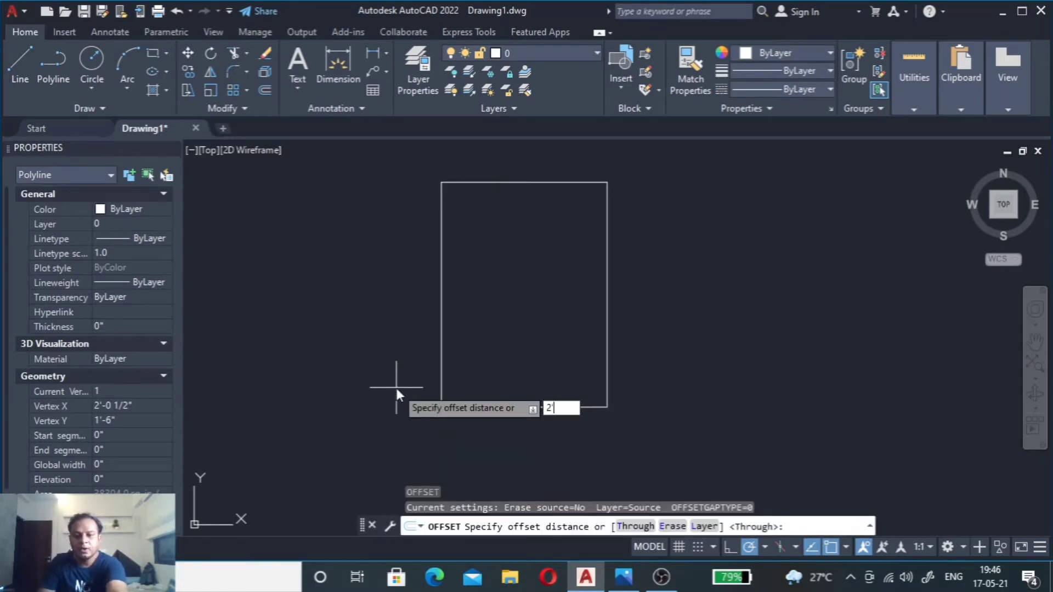
pyautogui.press('Return')
pyautogui.click(441, 384)
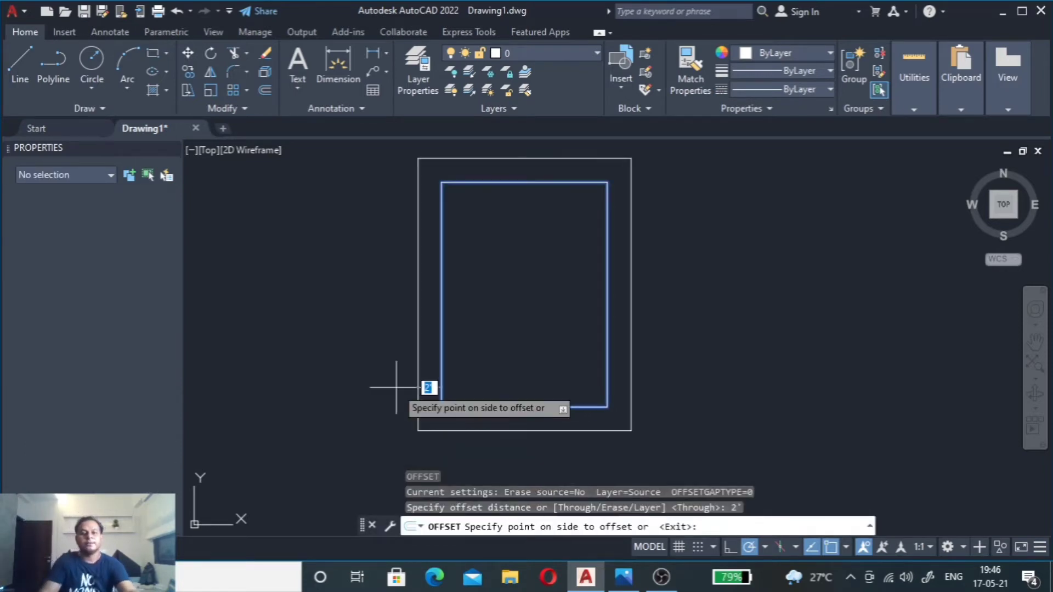
pyautogui.click(551, 311)
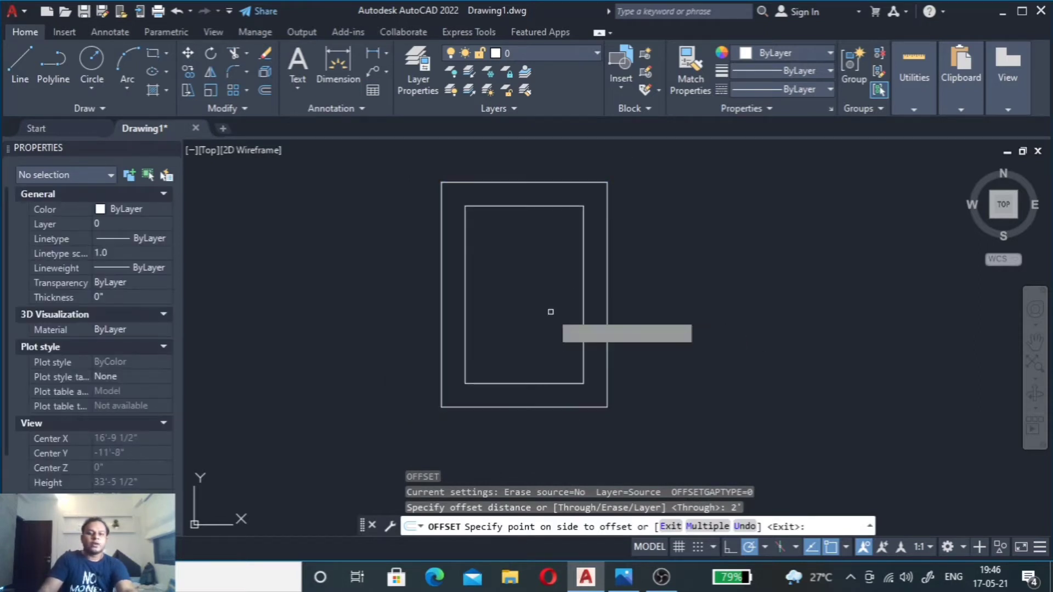
pyautogui.press('Escape')
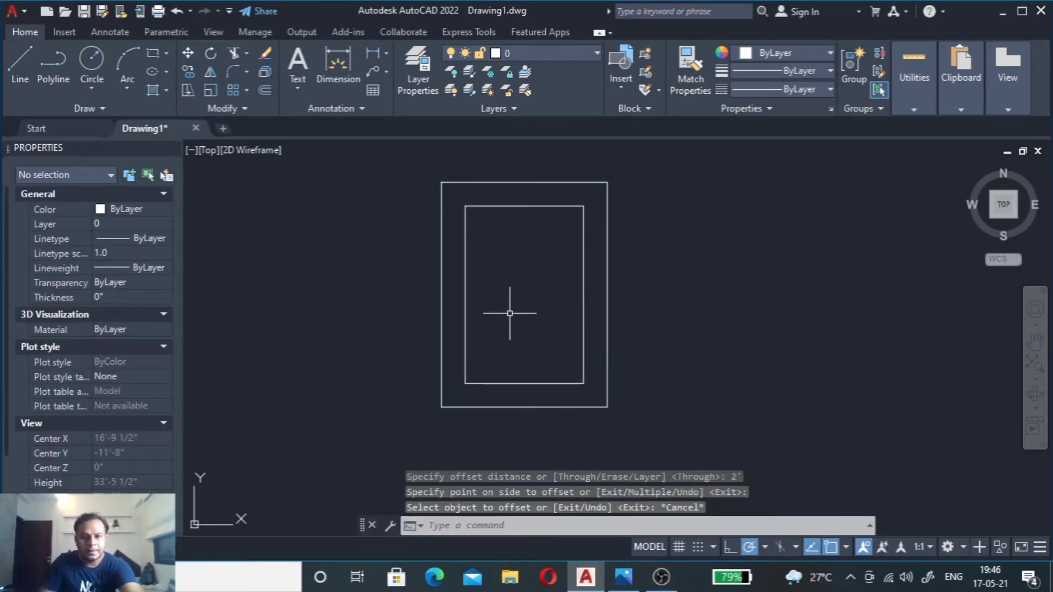
# Step: Explode the inner rectangle into four separate lines with X
pyautogui.click(470, 374)
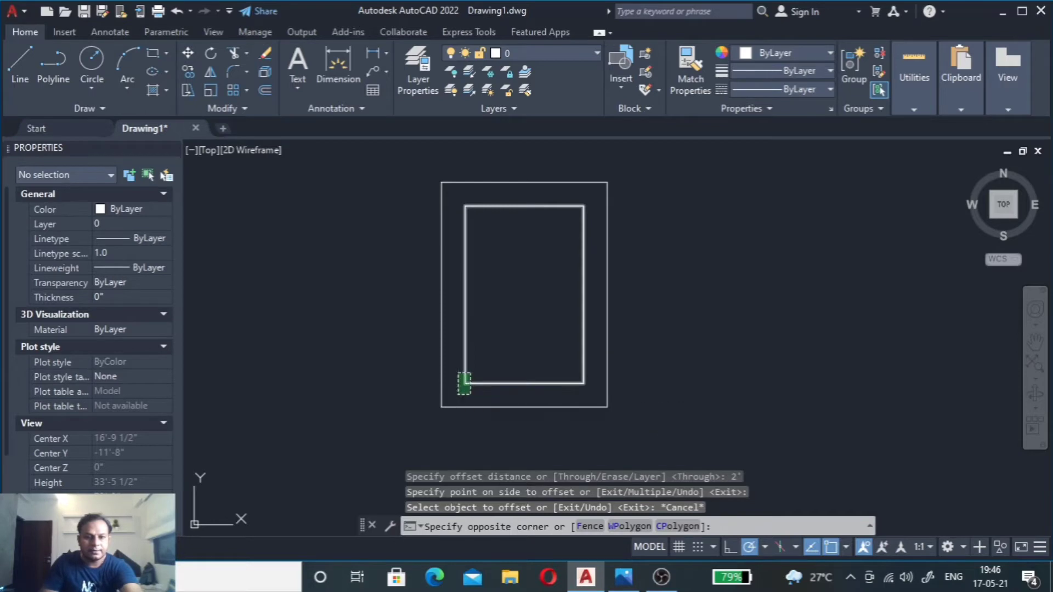
pyautogui.click(458, 393)
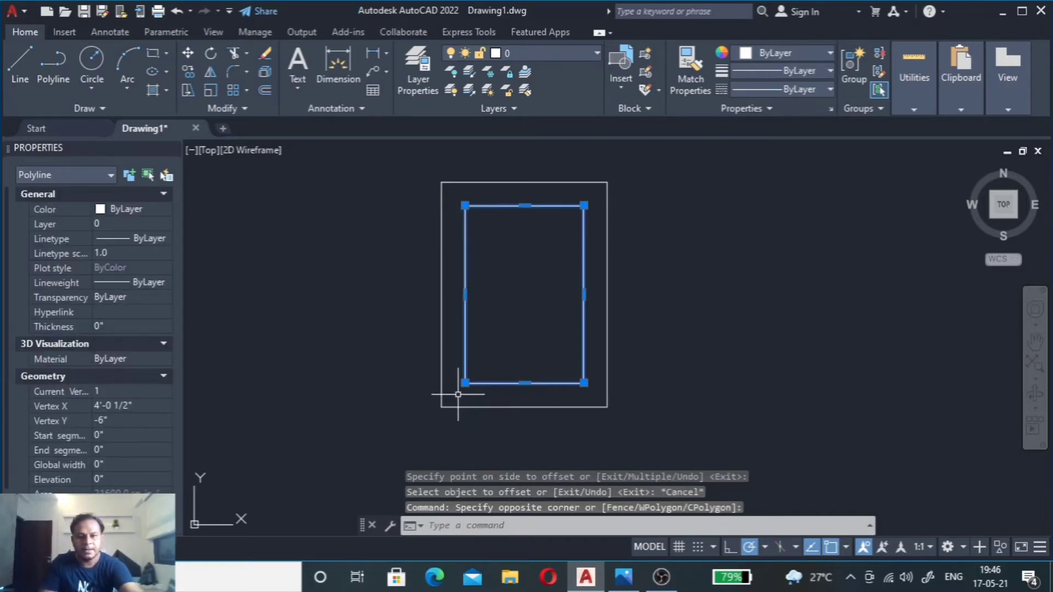
pyautogui.write('x')
pyautogui.press('Return')
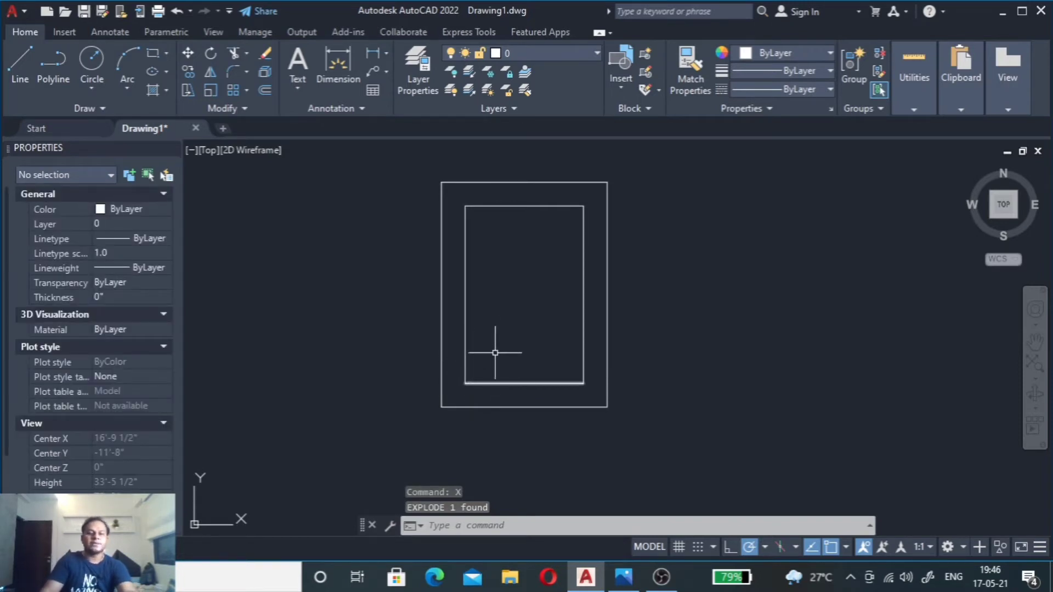
# Step: Check the ceiling reference photo, then return to the inner rectangle's edges
pyautogui.click(625, 583)
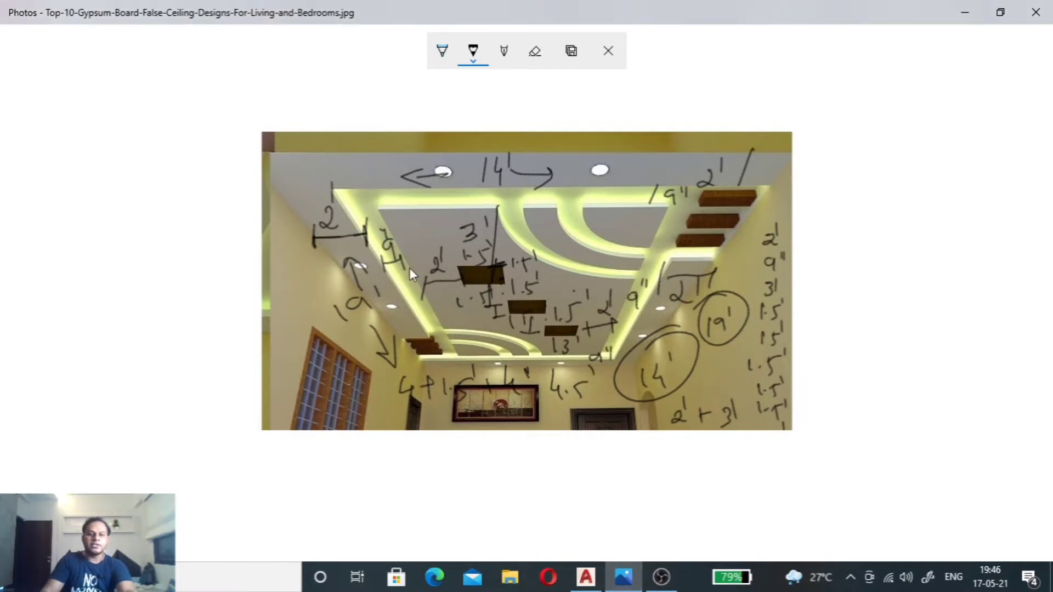
pyautogui.click(623, 577)
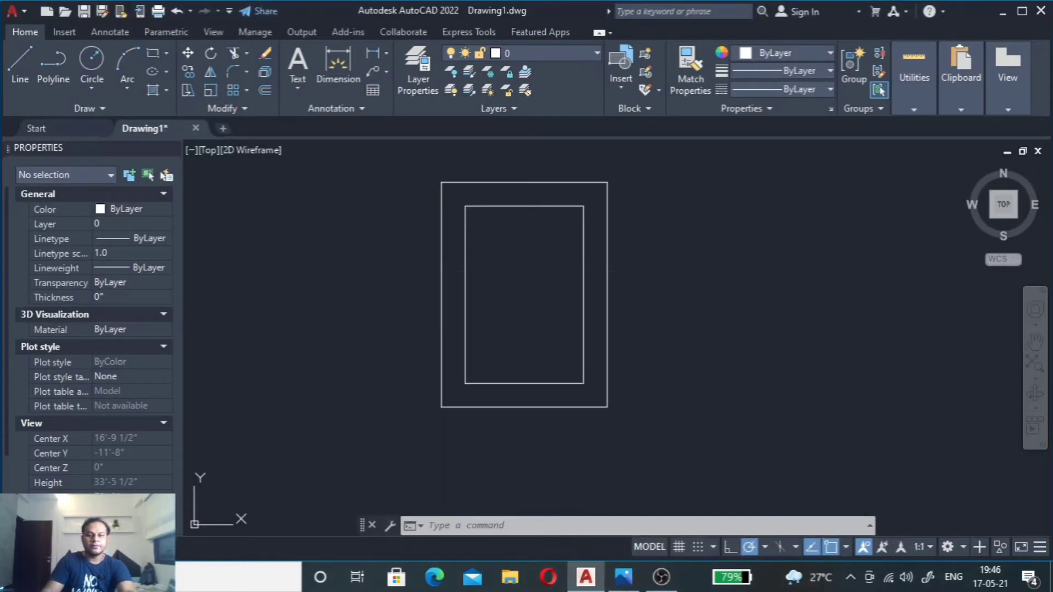
pyautogui.click(477, 288)
pyautogui.click(458, 300)
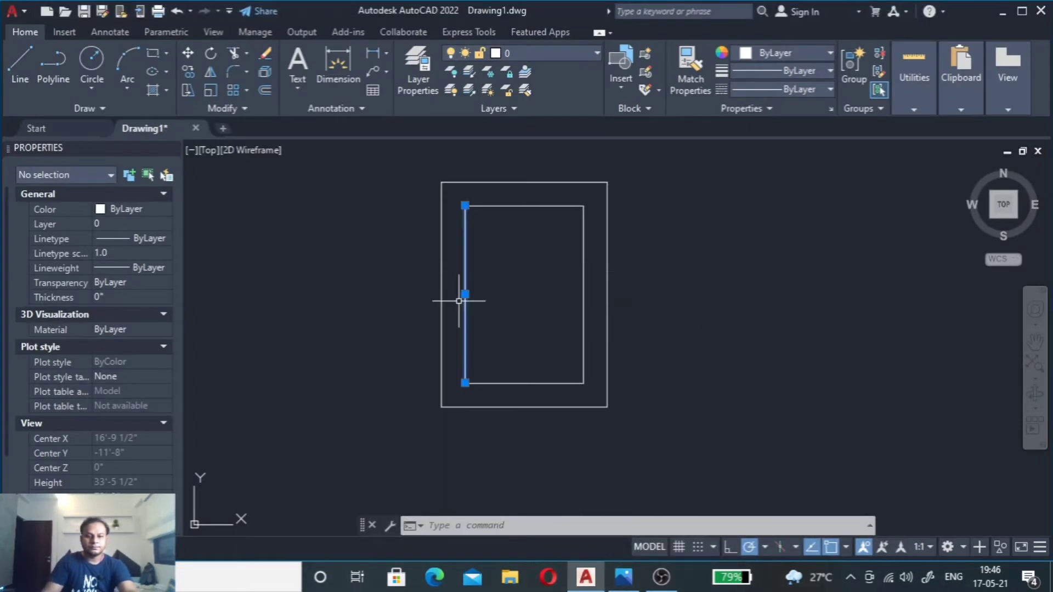
pyautogui.click(475, 389)
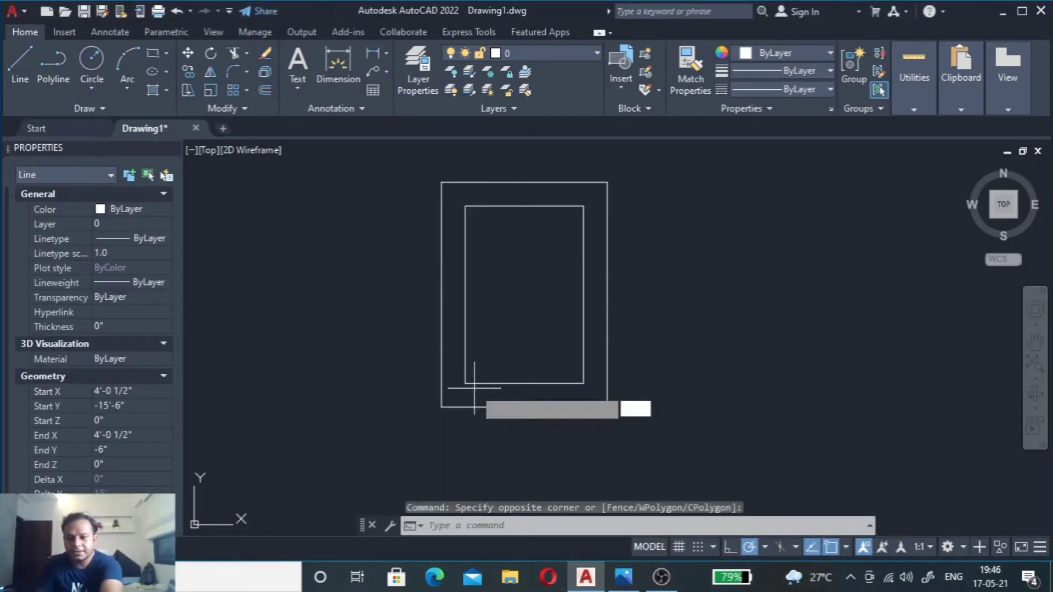
# Step: Offset the left, top, right and bottom inner lines 9" inward
pyautogui.write('o')
pyautogui.press('Return')
pyautogui.write('9')
pyautogui.press('Return')
pyautogui.click(474, 389)
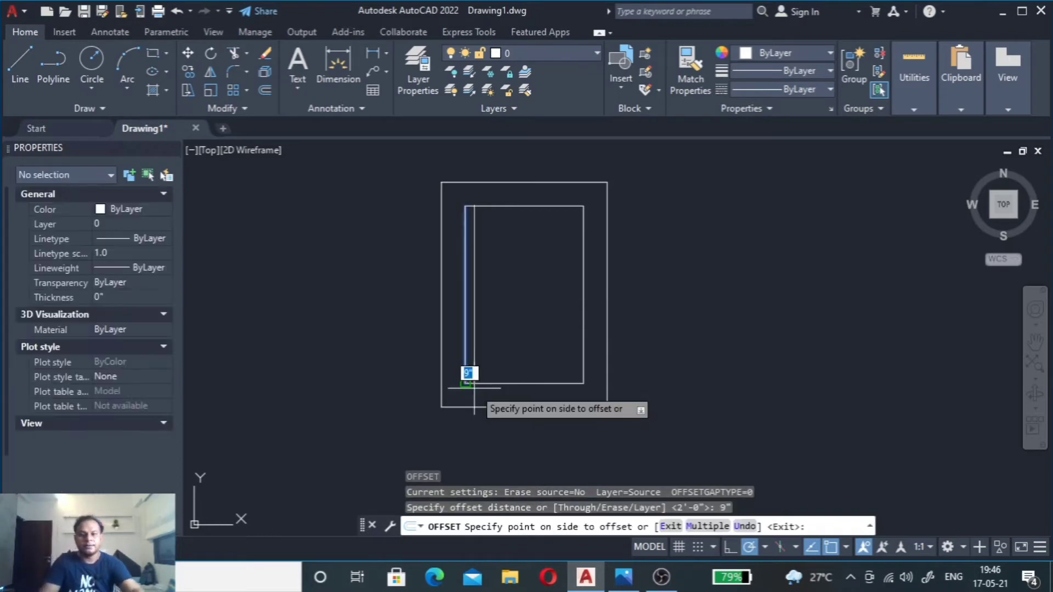
pyautogui.click(535, 239)
pyautogui.click(529, 207)
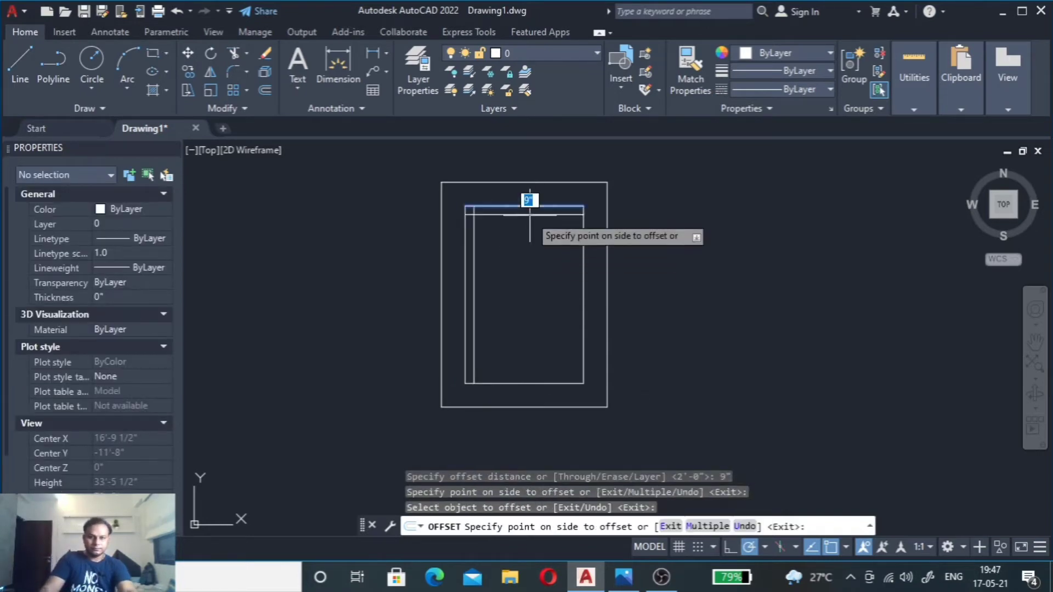
pyautogui.click(581, 239)
pyautogui.click(541, 264)
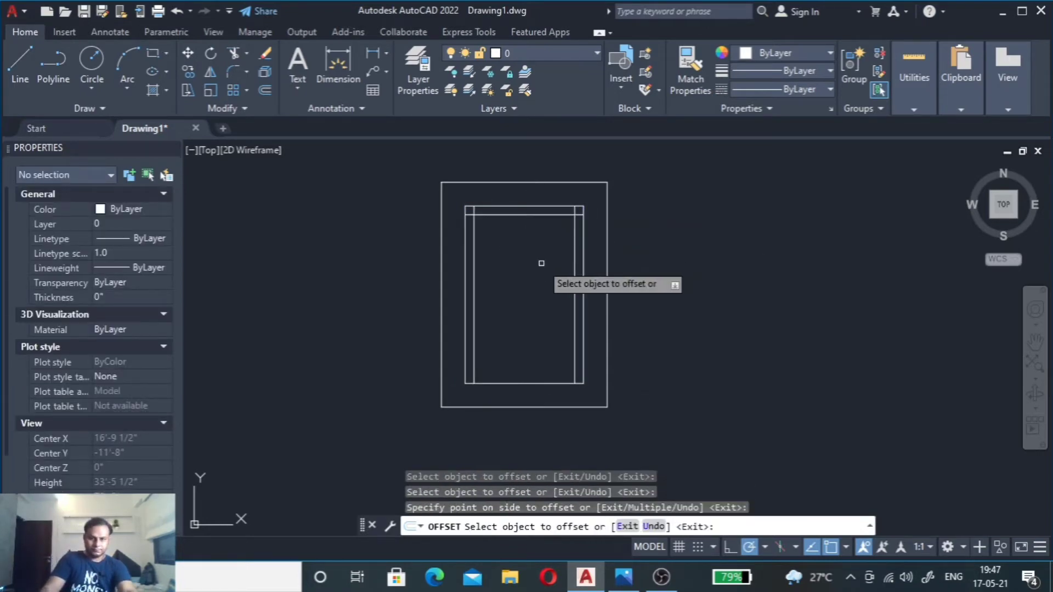
pyautogui.click(532, 382)
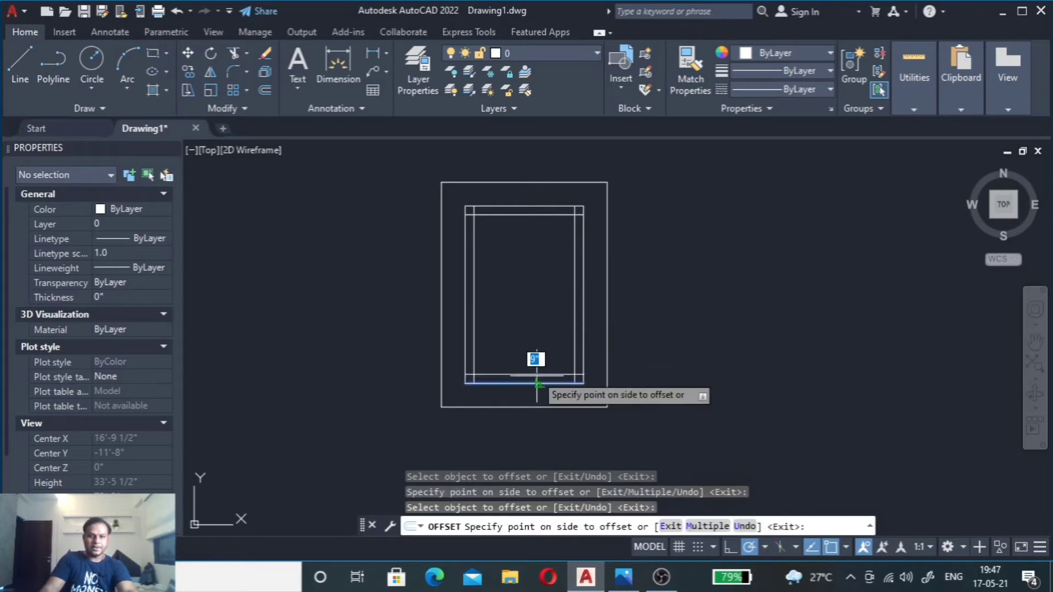
pyautogui.click(528, 345)
pyautogui.press('Escape')
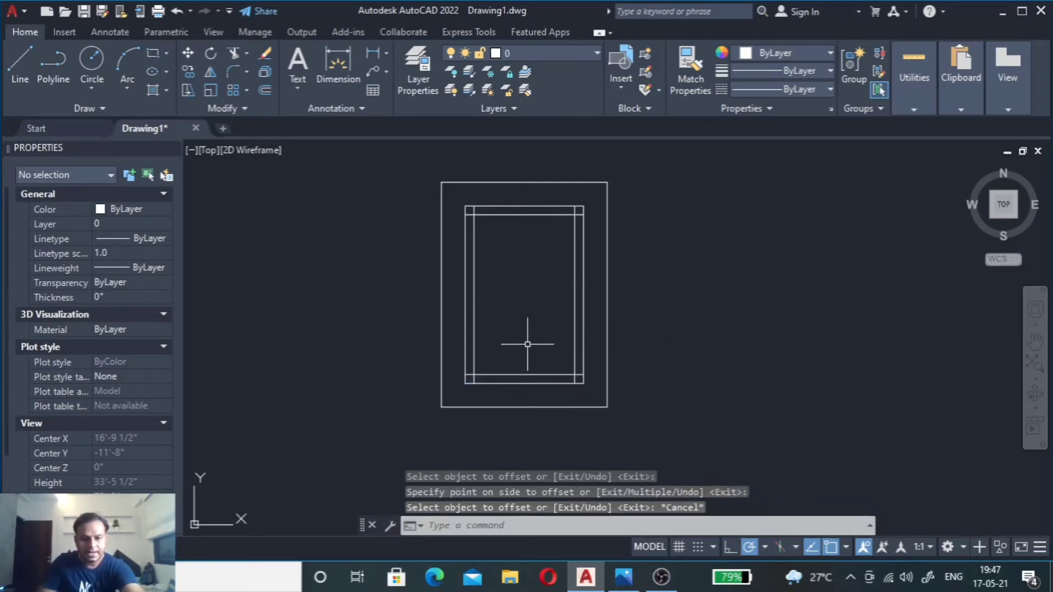
pyautogui.write('f')
pyautogui.press('Return')
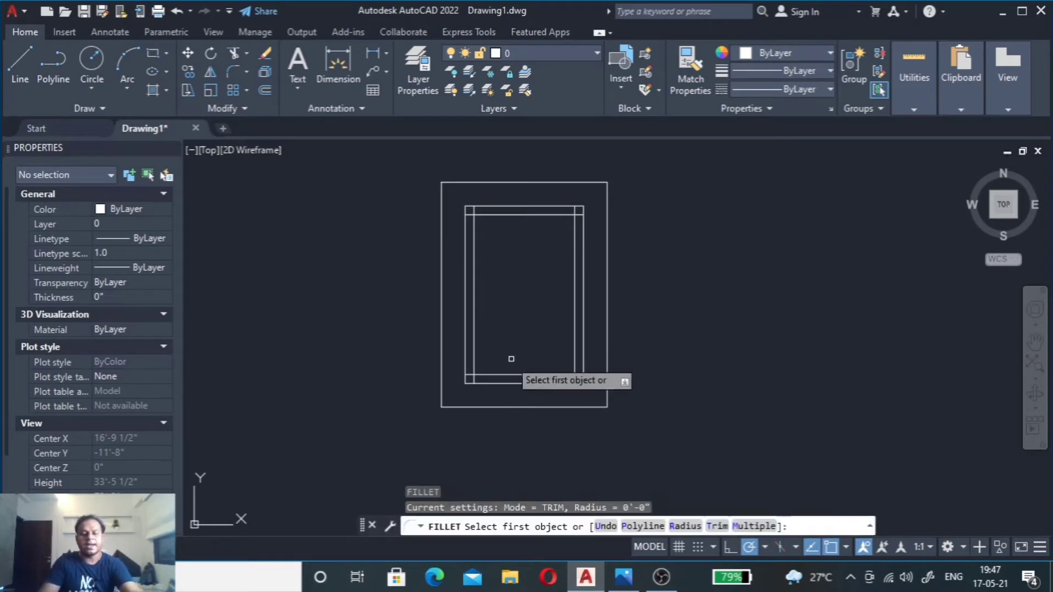
# Step: Fillet the first corner of the 9" offset lines
pyautogui.scroll(5, 466, 376)
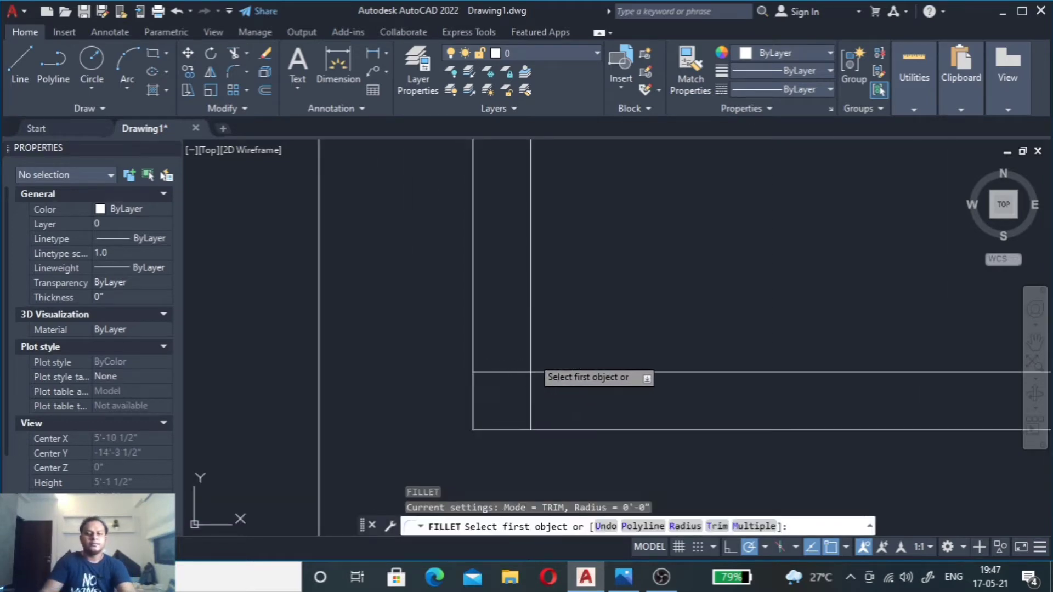
pyautogui.click(532, 368)
pyautogui.click(545, 369)
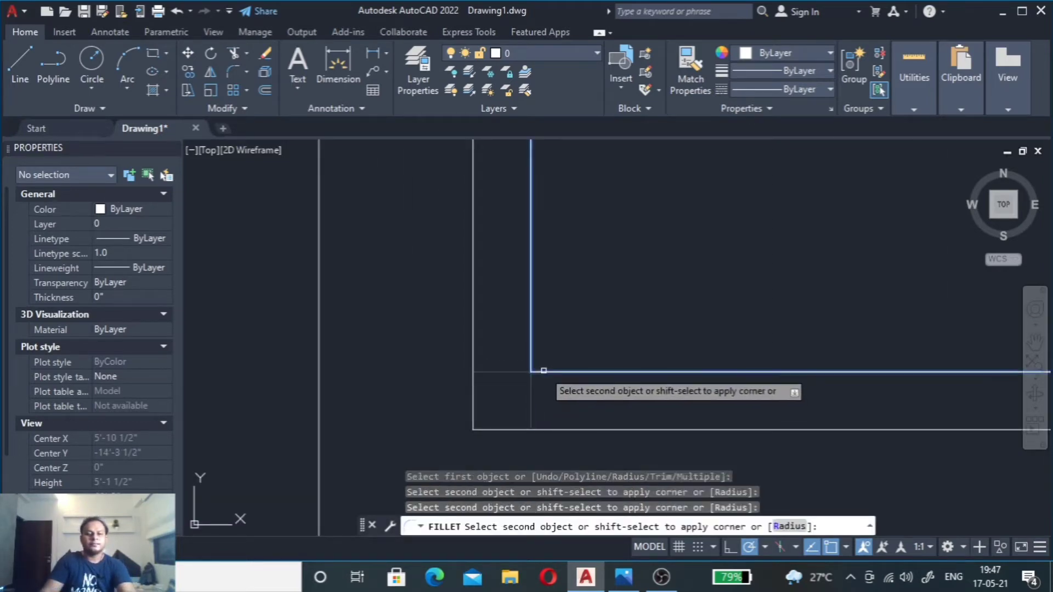
pyautogui.click(543, 371)
pyautogui.scroll(-5, 458, 376)
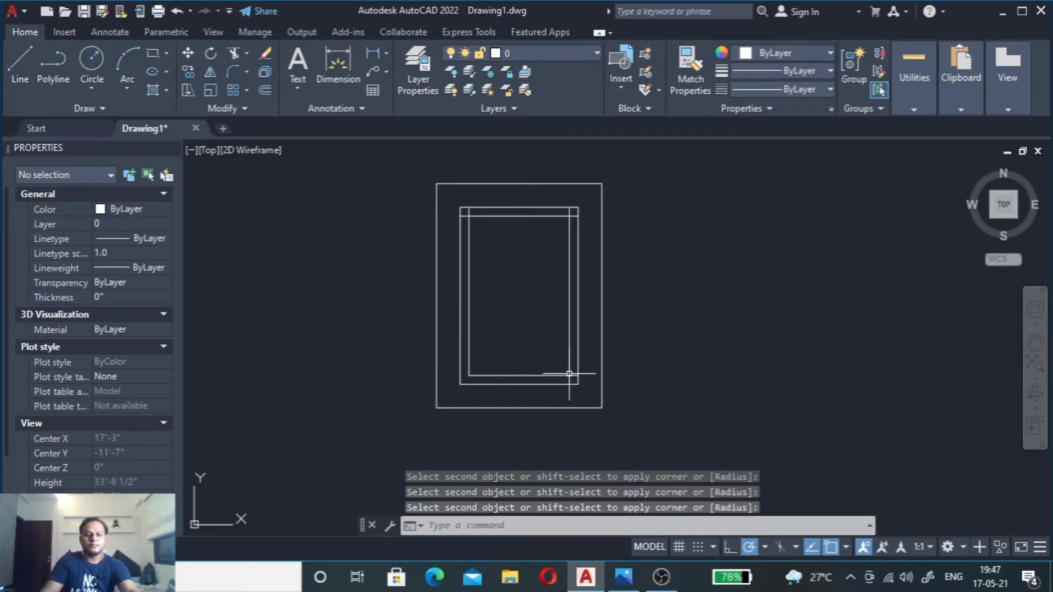
pyautogui.scroll(2, 570, 373)
pyautogui.scroll(3, 567, 375)
pyautogui.press('Return')
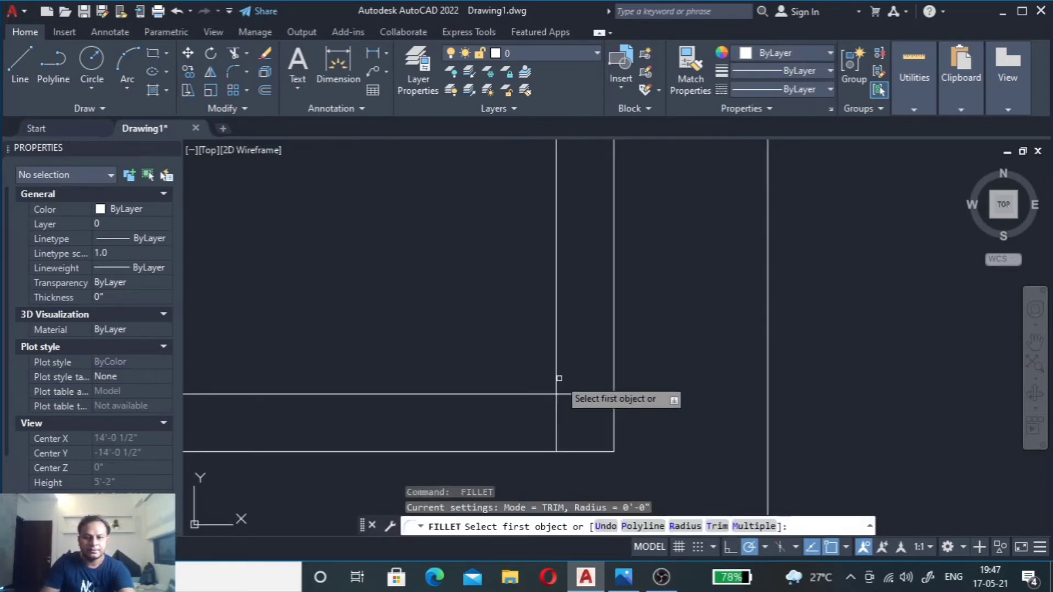
# Step: Fillet a second corner where two offset lines meet
pyautogui.click(557, 379)
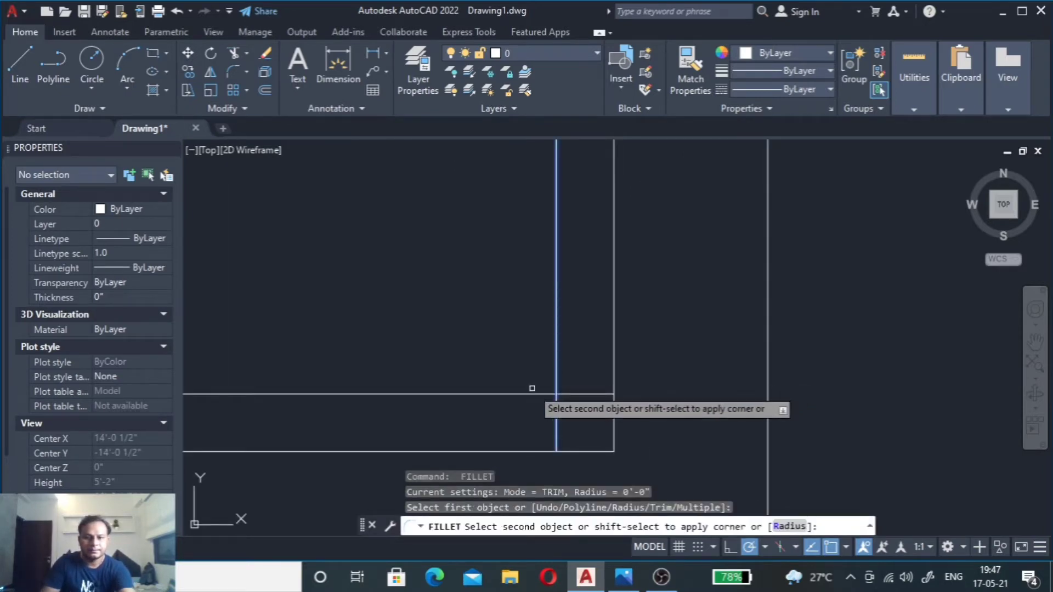
pyautogui.click(525, 394)
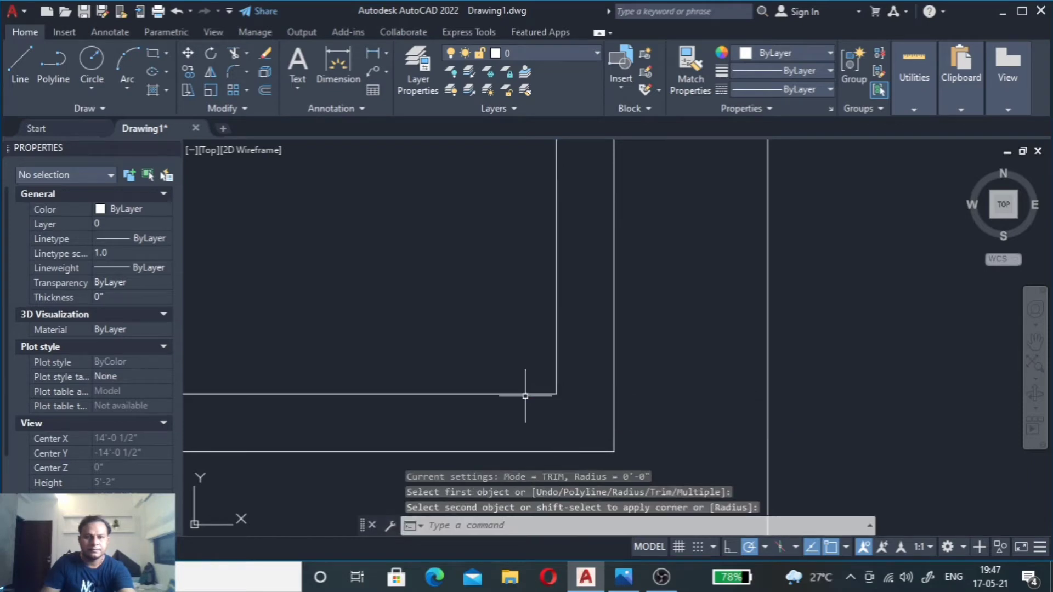
pyautogui.scroll(-4, 539, 428)
pyautogui.scroll(-3, 529, 376)
pyautogui.scroll(5, 552, 293)
pyautogui.press('Return')
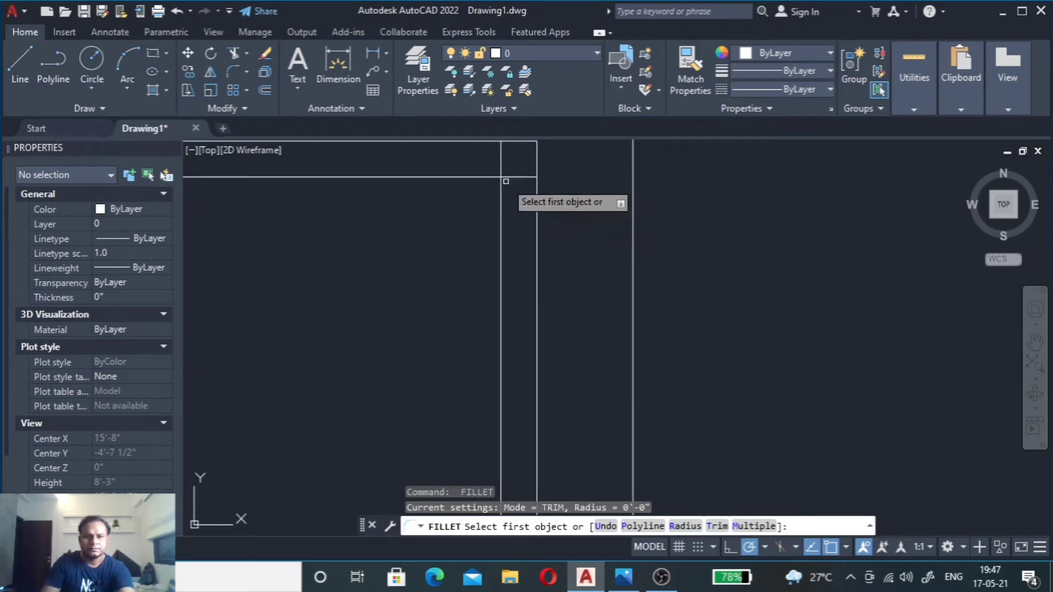
# Step: Use Fillet's Multiple option to join the remaining offset-line corners
pyautogui.click(751, 527)
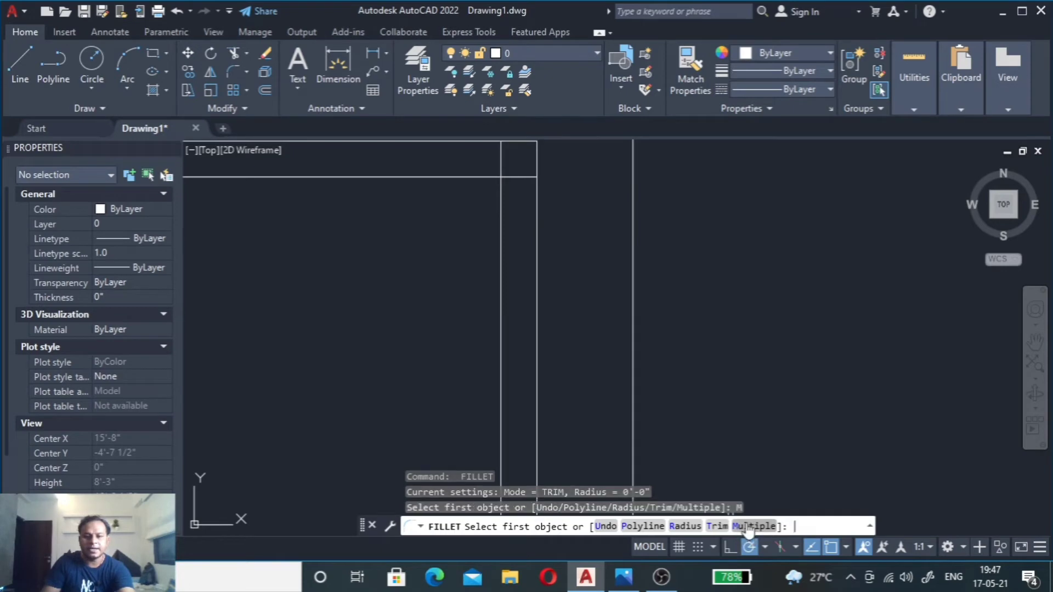
pyautogui.click(499, 190)
pyautogui.click(416, 177)
pyautogui.scroll(-5, 570, 231)
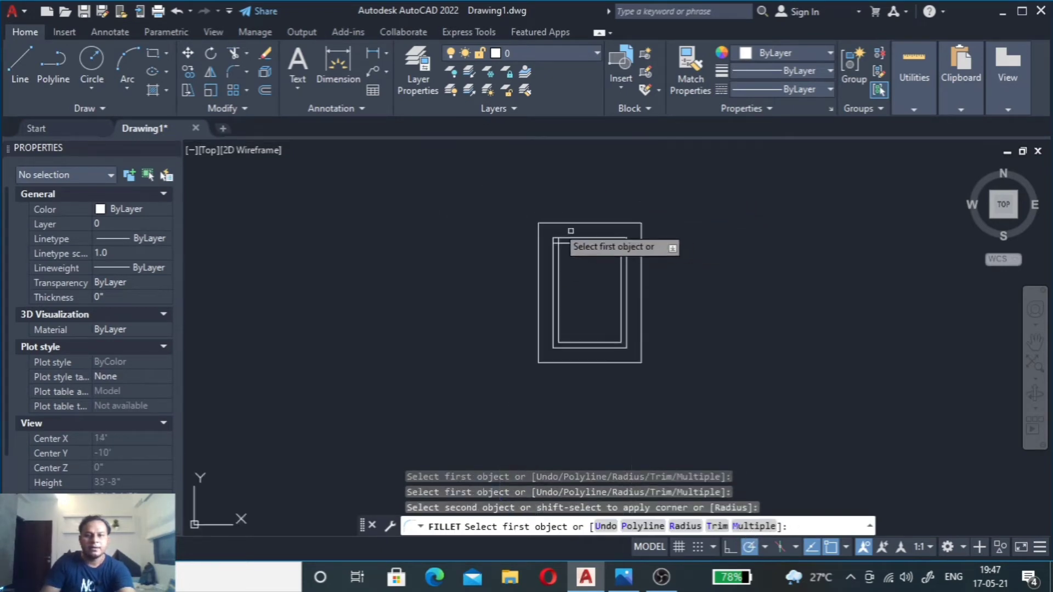
pyautogui.scroll(2, 570, 231)
pyautogui.scroll(2, 570, 231)
pyautogui.scroll(2, 567, 231)
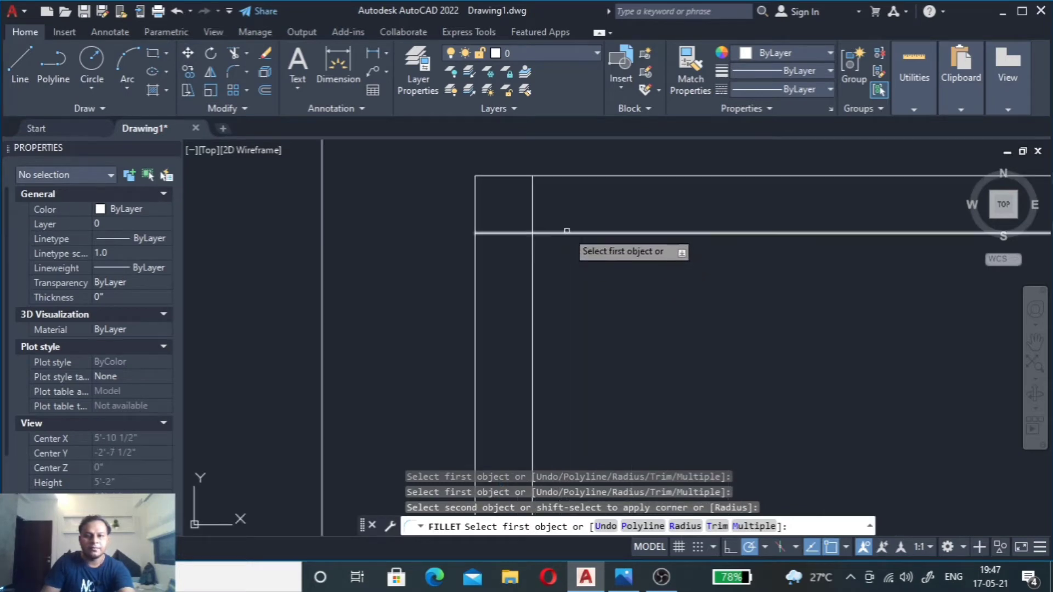
pyautogui.click(567, 231)
pyautogui.click(532, 244)
pyautogui.scroll(-3, 518, 237)
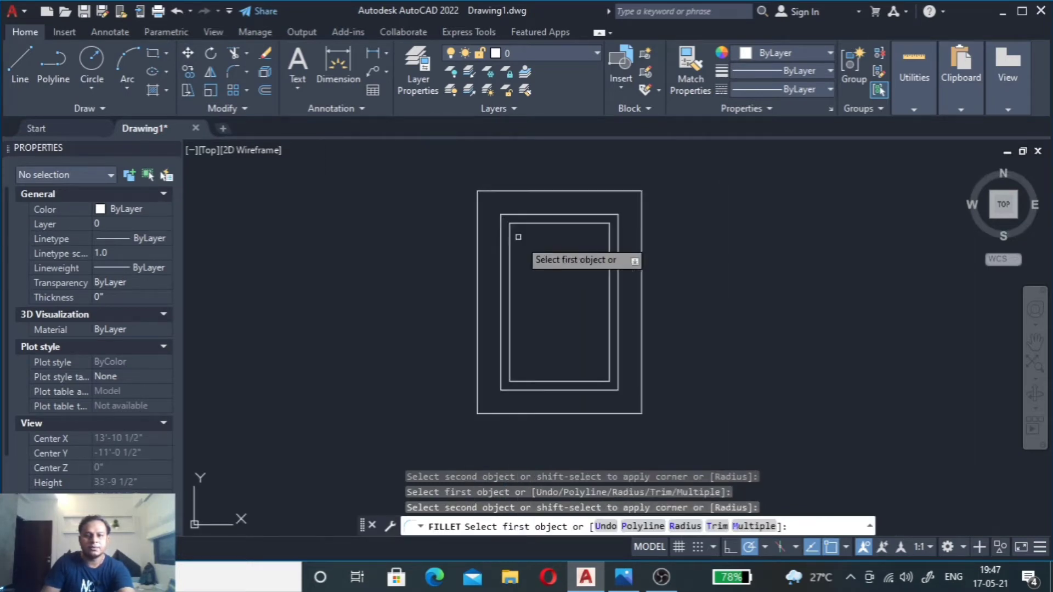
pyautogui.press('Return')
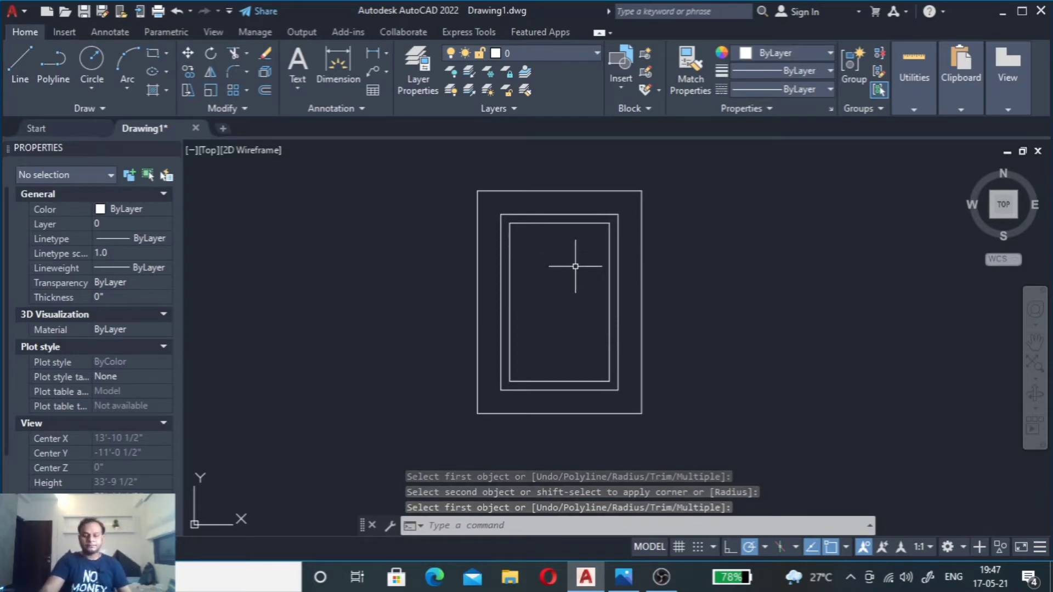
pyautogui.moveTo(660, 576)
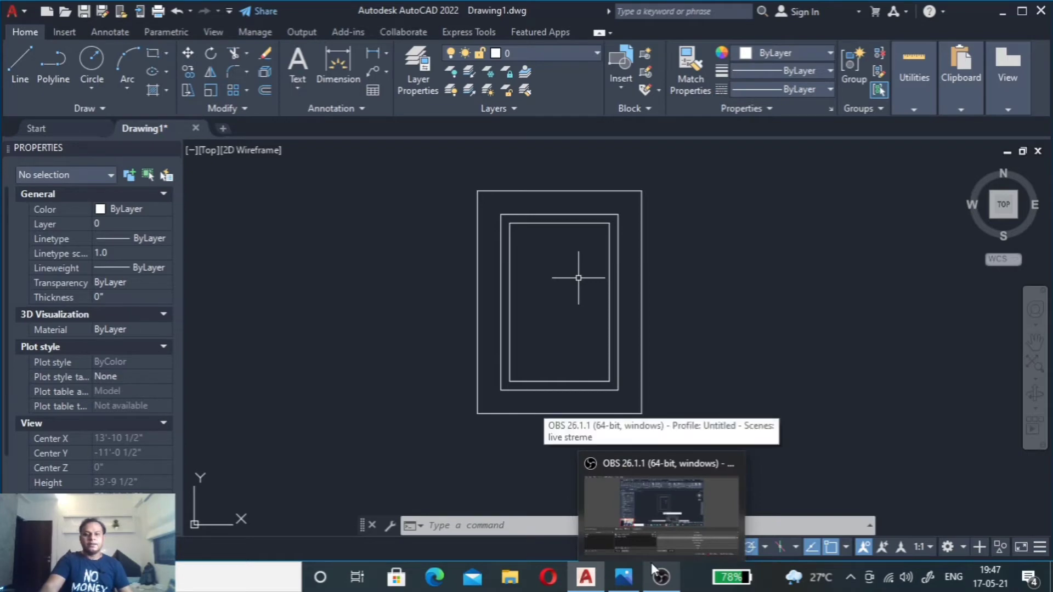
# Step: View the reference photo's 3' and 1.5' panel markings in Photos
pyautogui.click(624, 578)
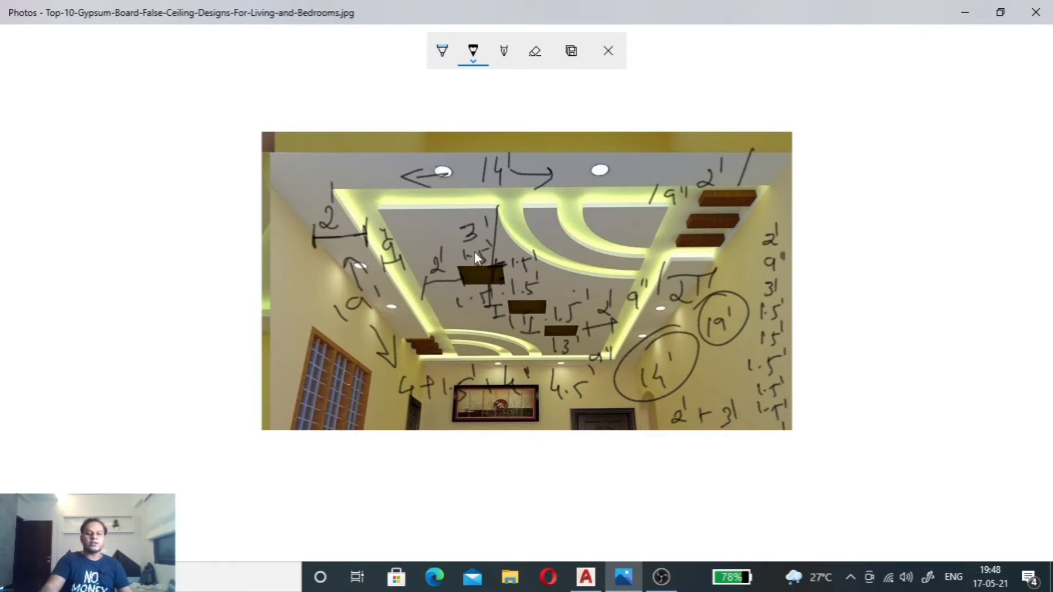
# Step: Offset the inner border's left line 2' to the right
pyautogui.click(586, 577)
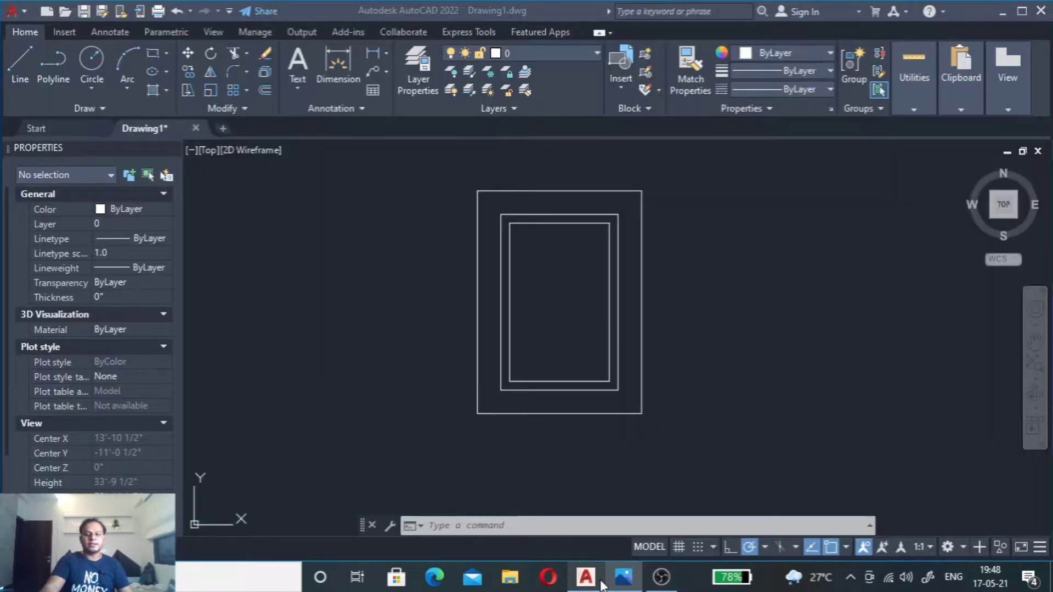
pyautogui.scroll(5, 527, 268)
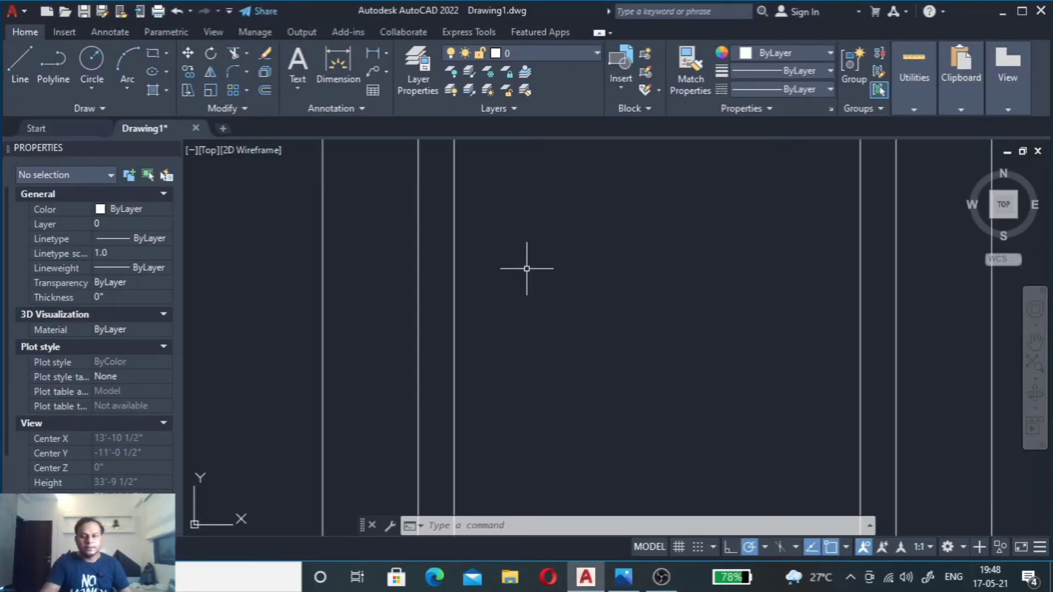
pyautogui.click(457, 270)
pyautogui.click(442, 313)
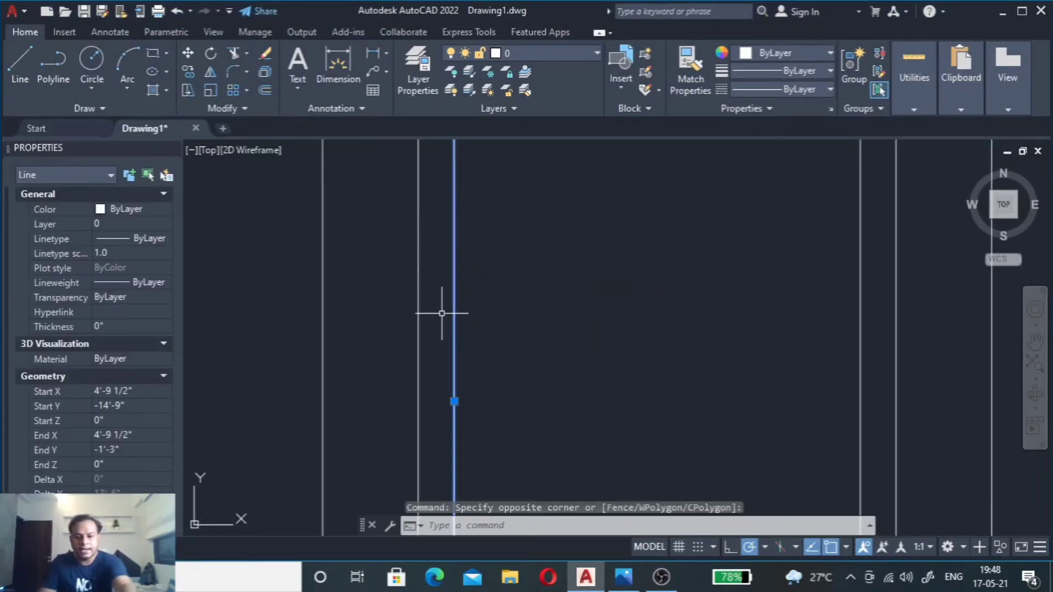
pyautogui.write('o')
pyautogui.press('Return')
pyautogui.write("2'")
pyautogui.press('Return')
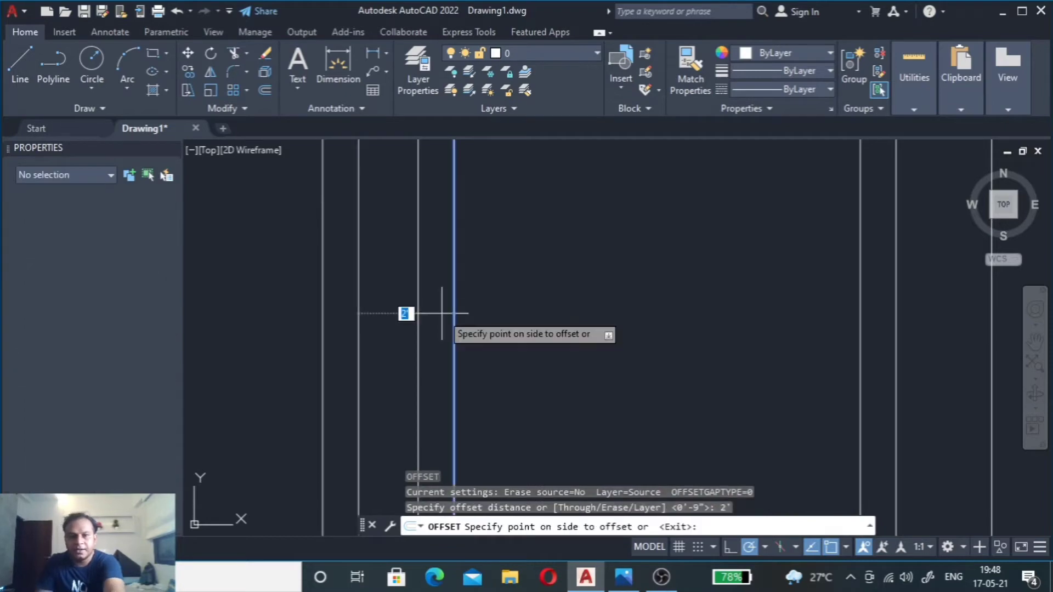
pyautogui.click(634, 291)
pyautogui.scroll(-3, 554, 329)
pyautogui.scroll(2, 567, 285)
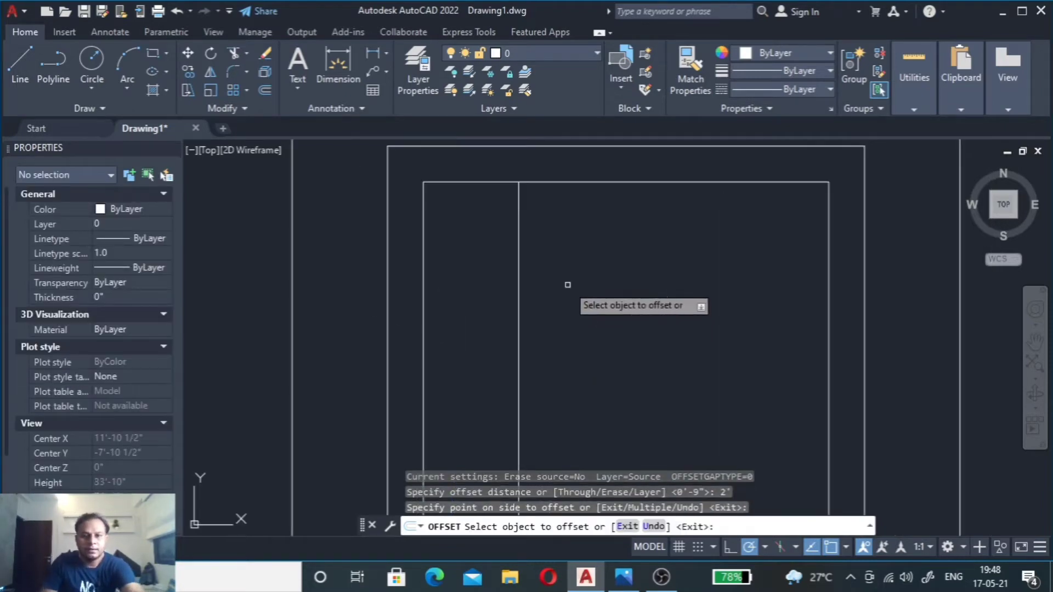
pyautogui.press('Escape')
# Step: Offset the inner border's top line 3' downward
pyautogui.click(585, 166)
pyautogui.click(574, 224)
pyautogui.write('o')
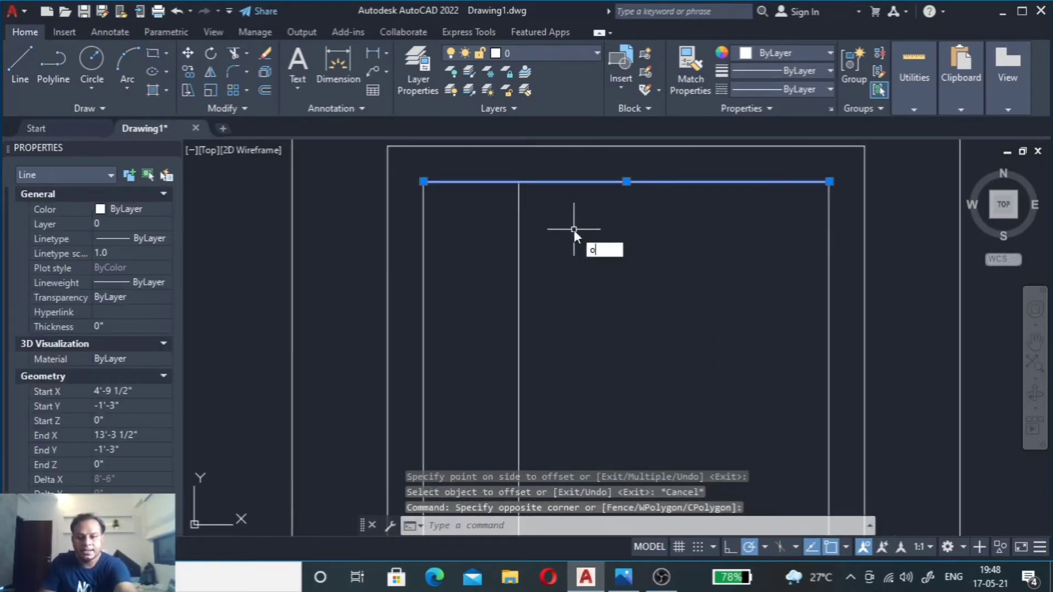
pyautogui.press('Return')
pyautogui.write("3'")
pyautogui.press('Return')
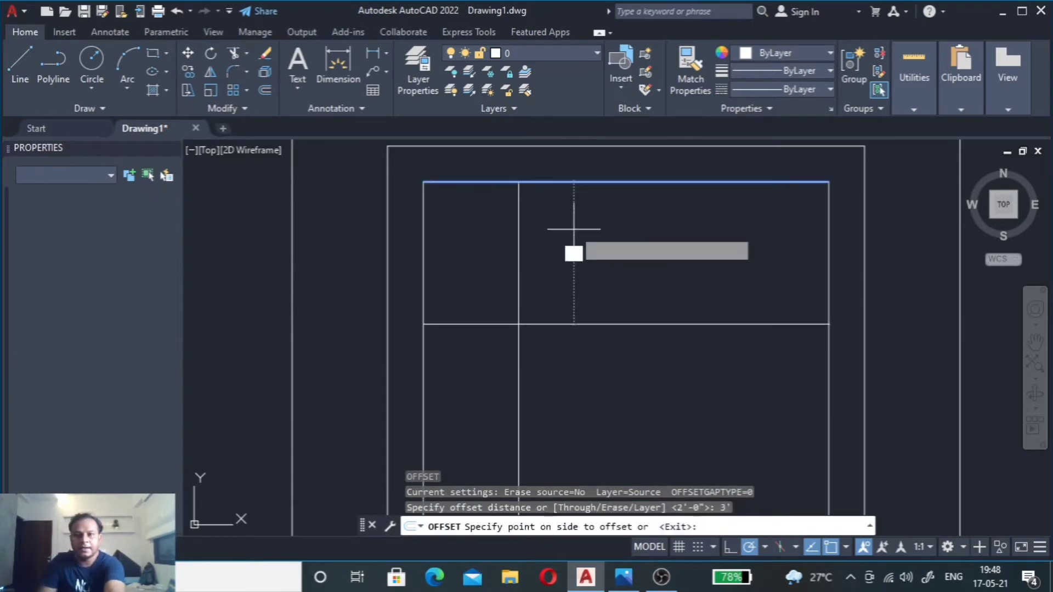
pyautogui.click(573, 238)
pyautogui.scroll(1, 549, 292)
pyautogui.scroll(1, 549, 307)
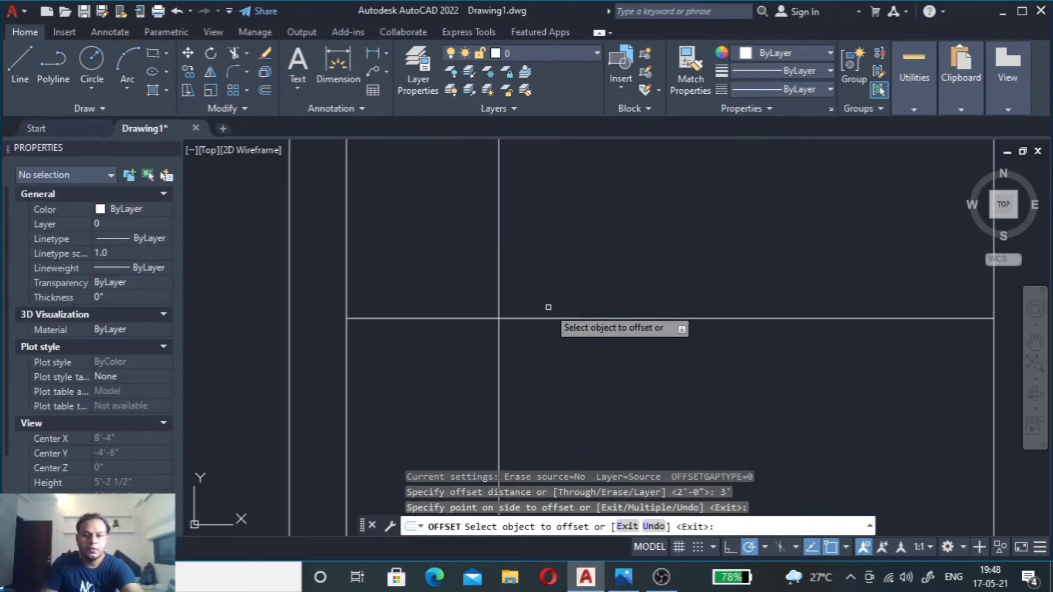
pyautogui.press('Escape')
pyautogui.scroll(-2, 505, 305)
pyautogui.scroll(-1, 536, 312)
pyautogui.scroll(4, 535, 312)
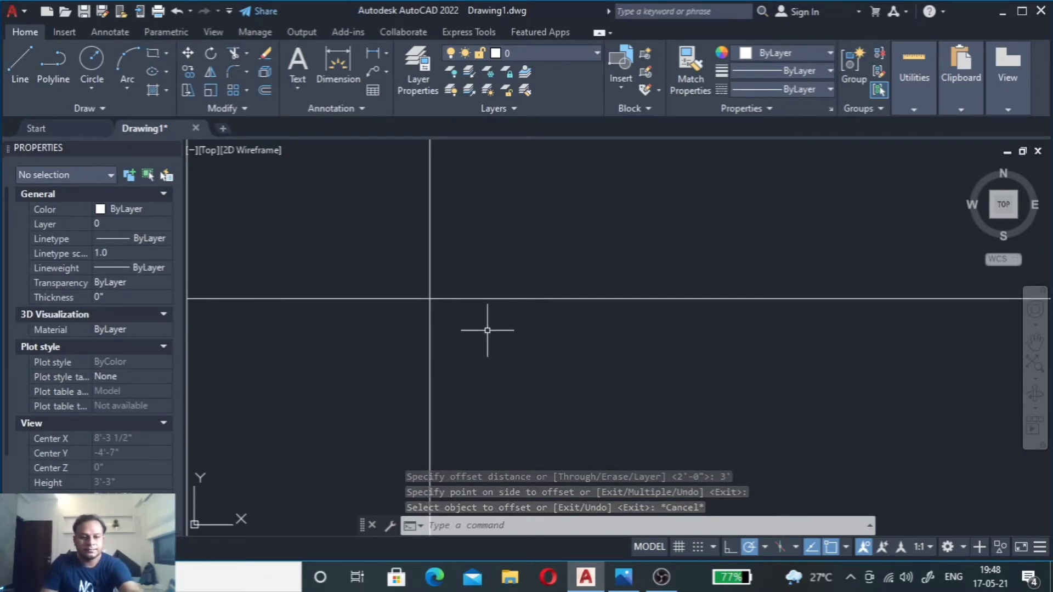
pyautogui.write('rec')
pyautogui.press('Return')
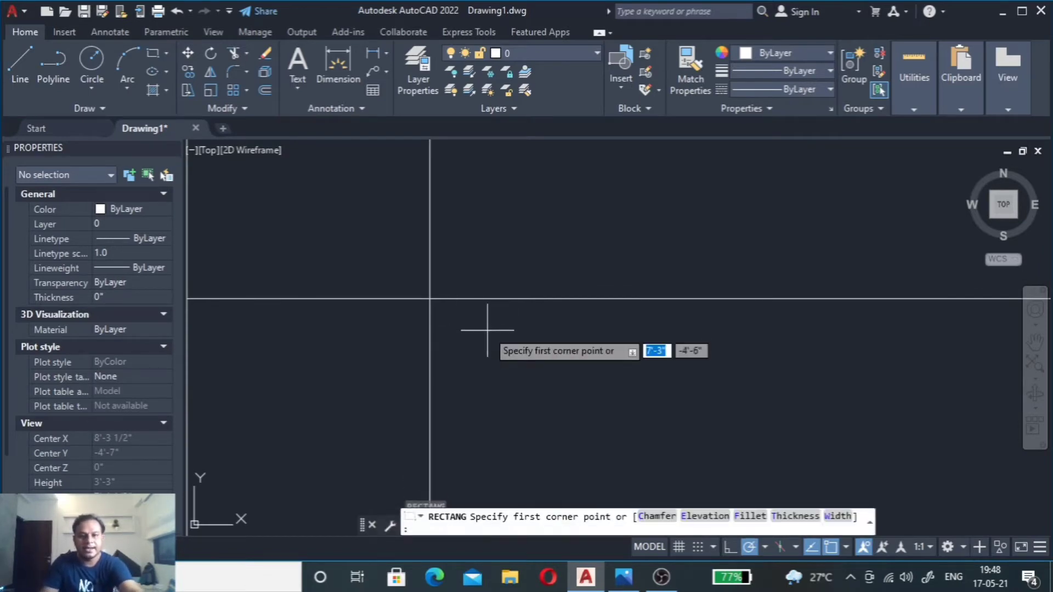
# Step: Draw a 1.5' × 1.5' square panel from the guide-line intersection
pyautogui.click(431, 299)
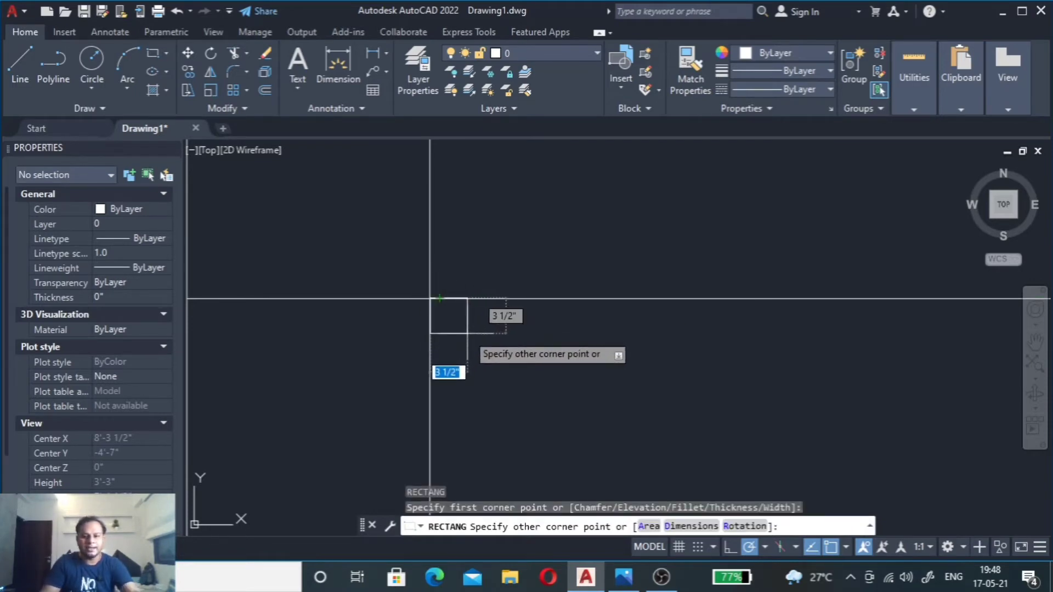
pyautogui.click(677, 526)
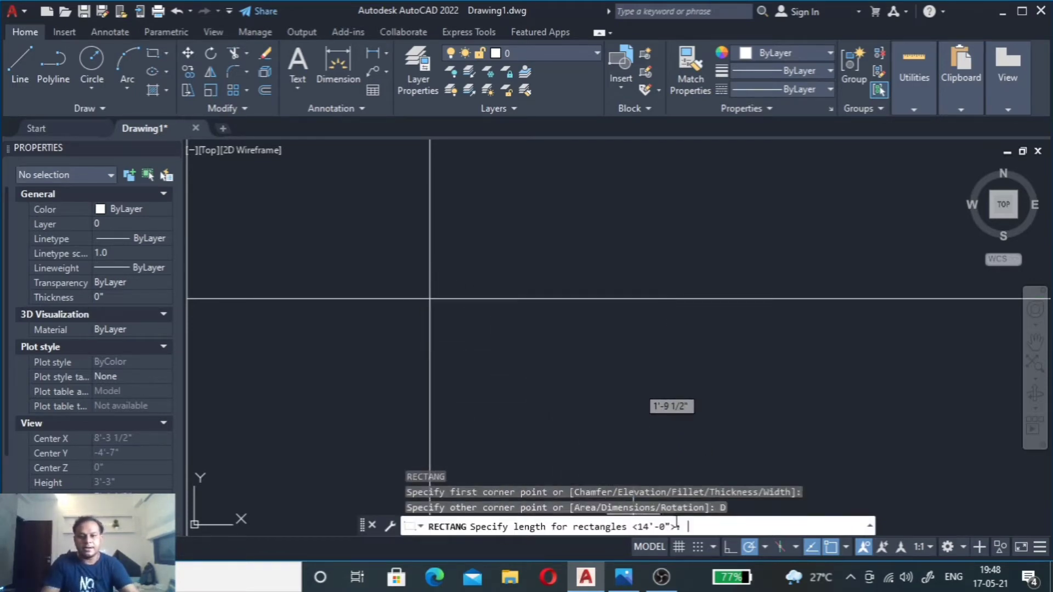
pyautogui.write('1.5')
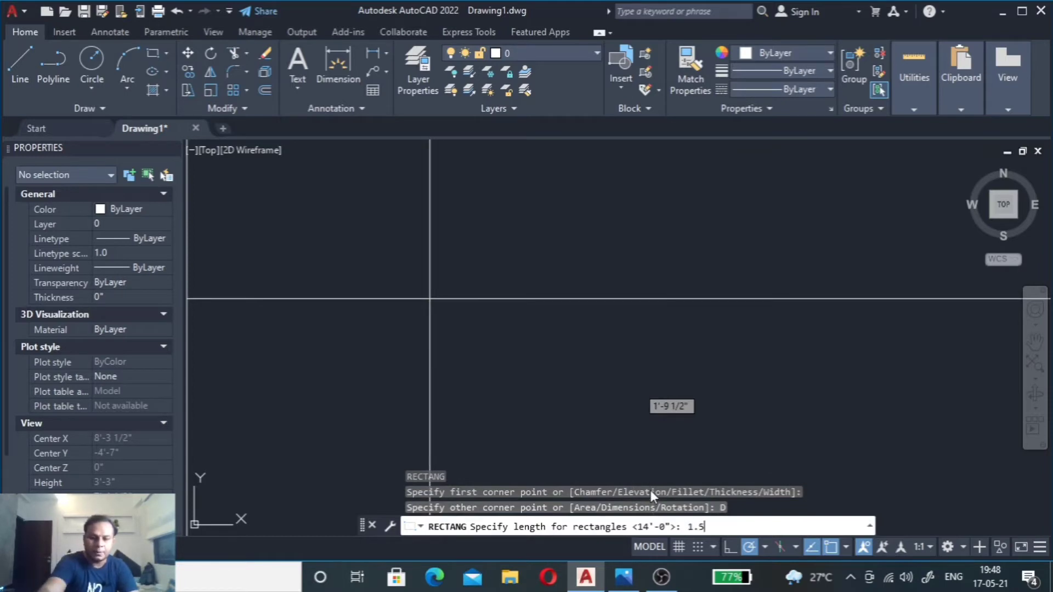
pyautogui.write("'")
pyautogui.press('Return')
pyautogui.write('1')
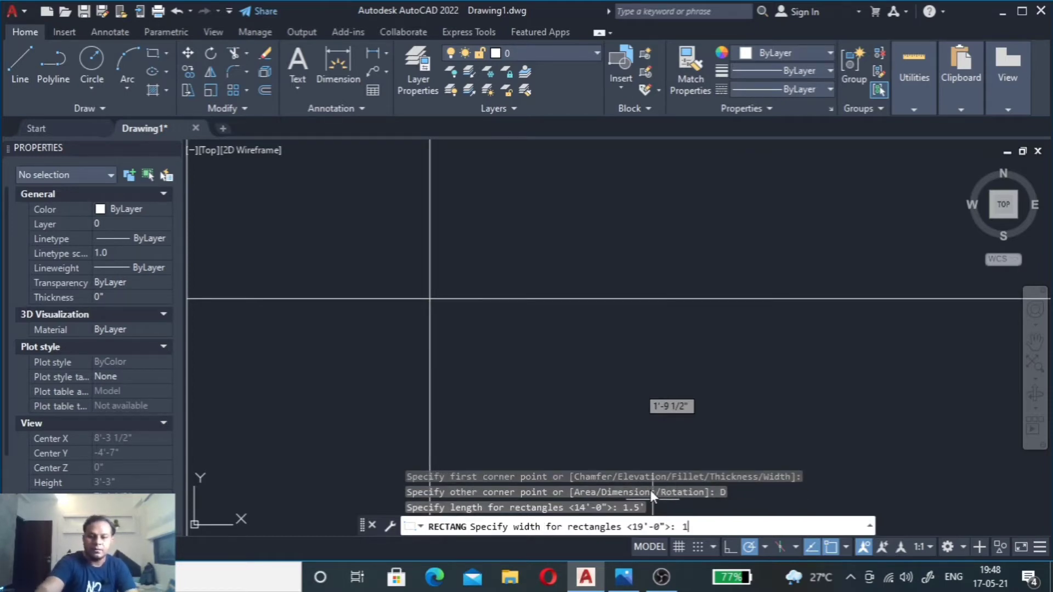
pyautogui.write(".5'")
pyautogui.press('Return')
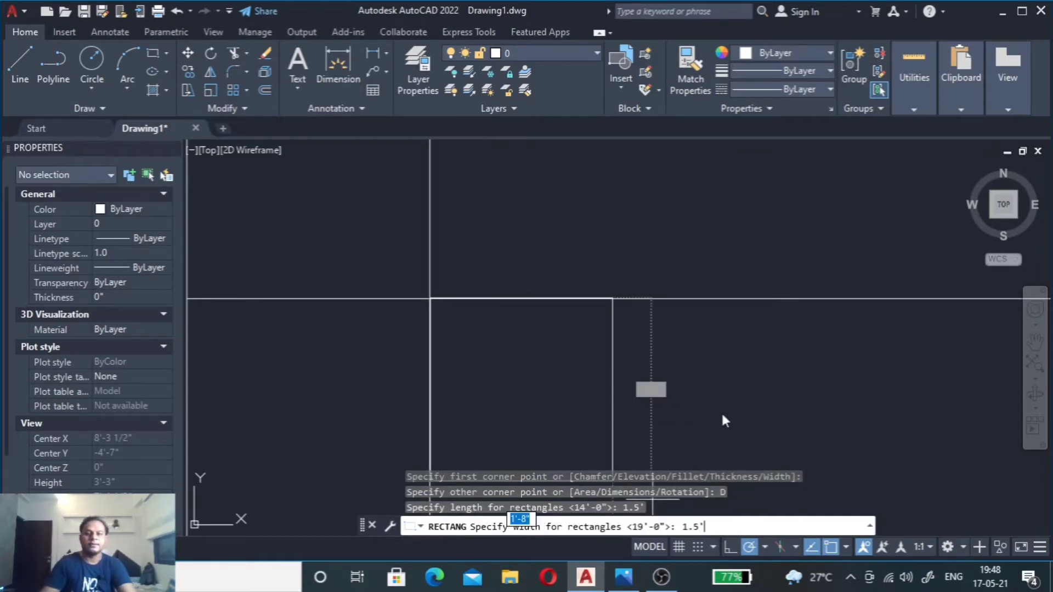
pyautogui.press('Return')
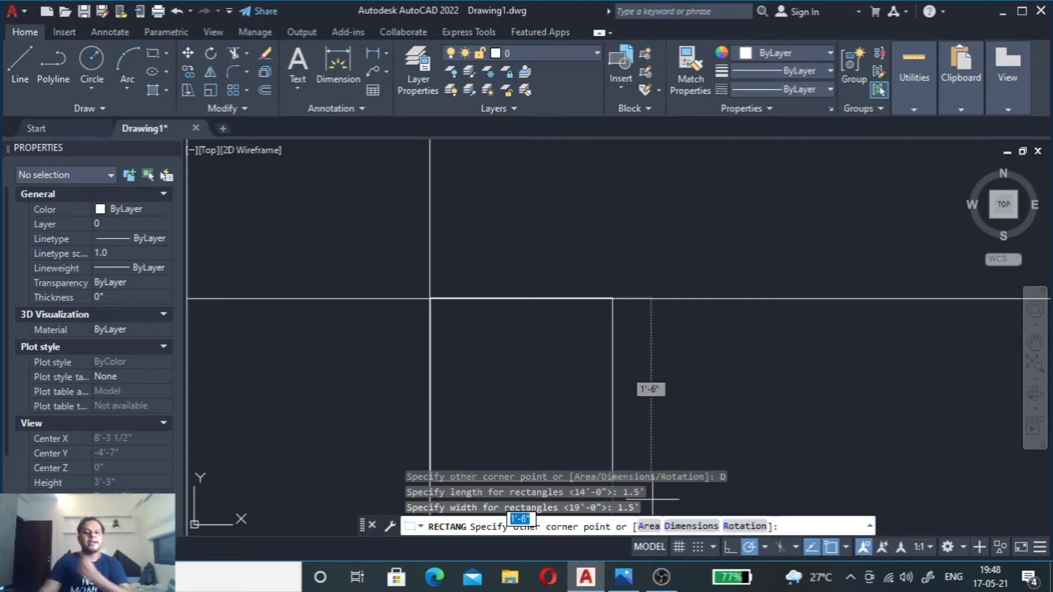
pyautogui.scroll(-1, 701, 378)
pyautogui.press('Escape')
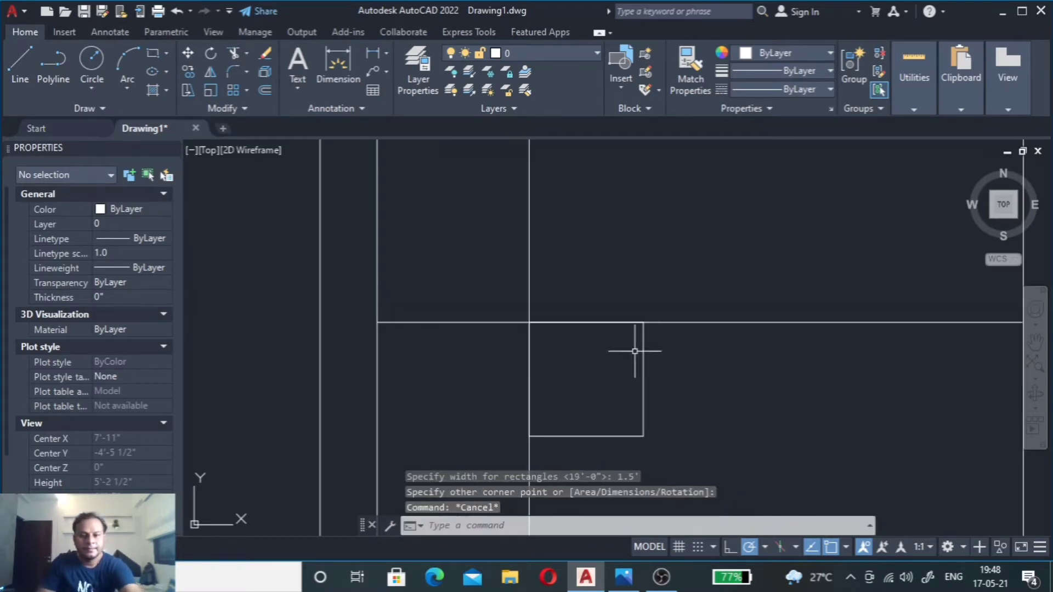
# Step: Erase the vertical and horizontal guide lines and zoom out
pyautogui.click(552, 223)
pyautogui.click(525, 235)
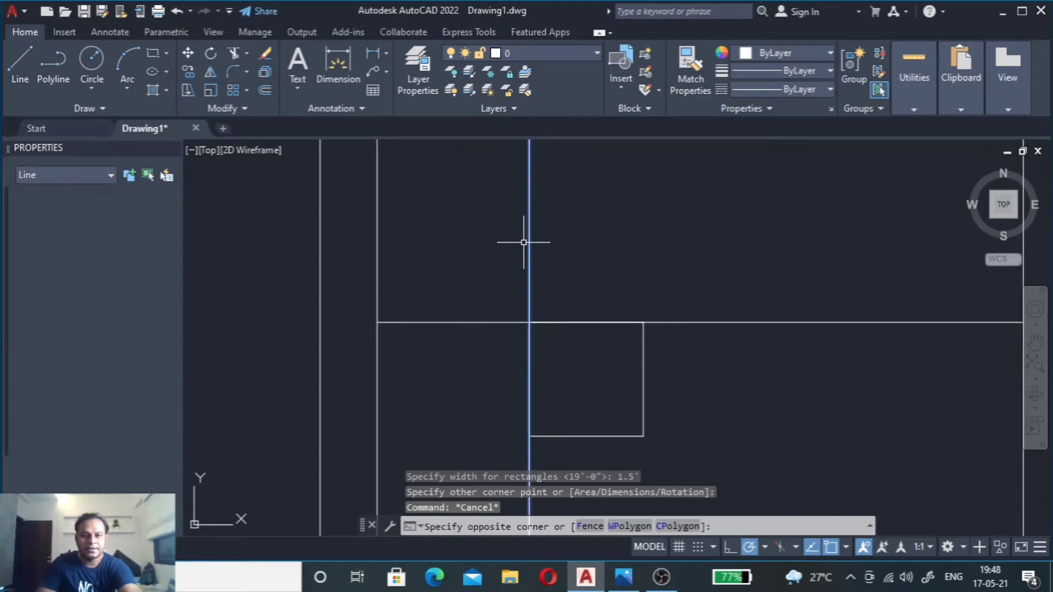
pyautogui.click(492, 259)
pyautogui.click(476, 345)
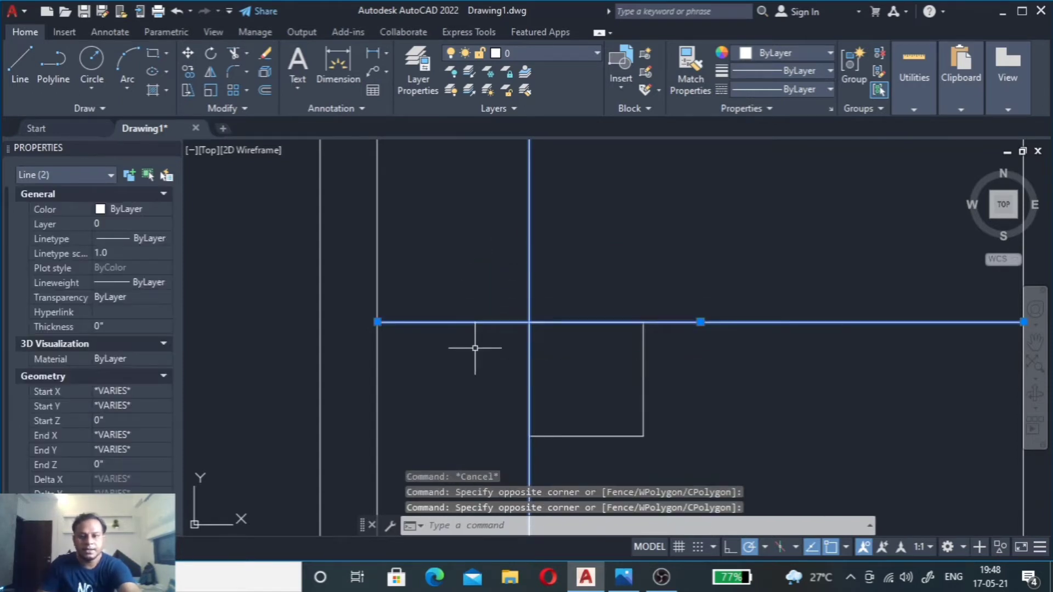
pyautogui.press('Delete')
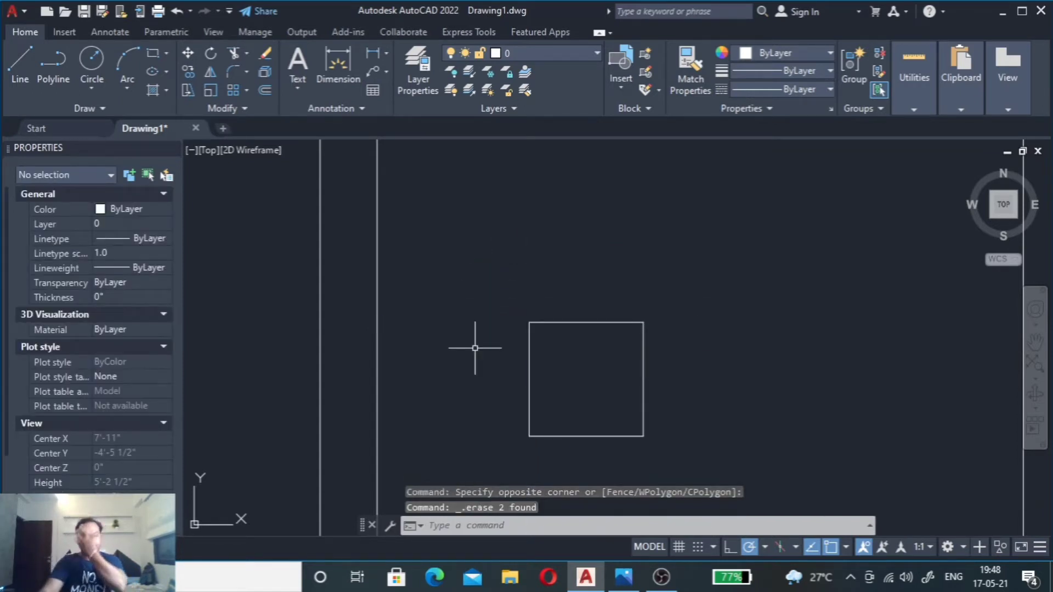
pyautogui.scroll(-5, 360, 172)
pyautogui.scroll(2, 422, 265)
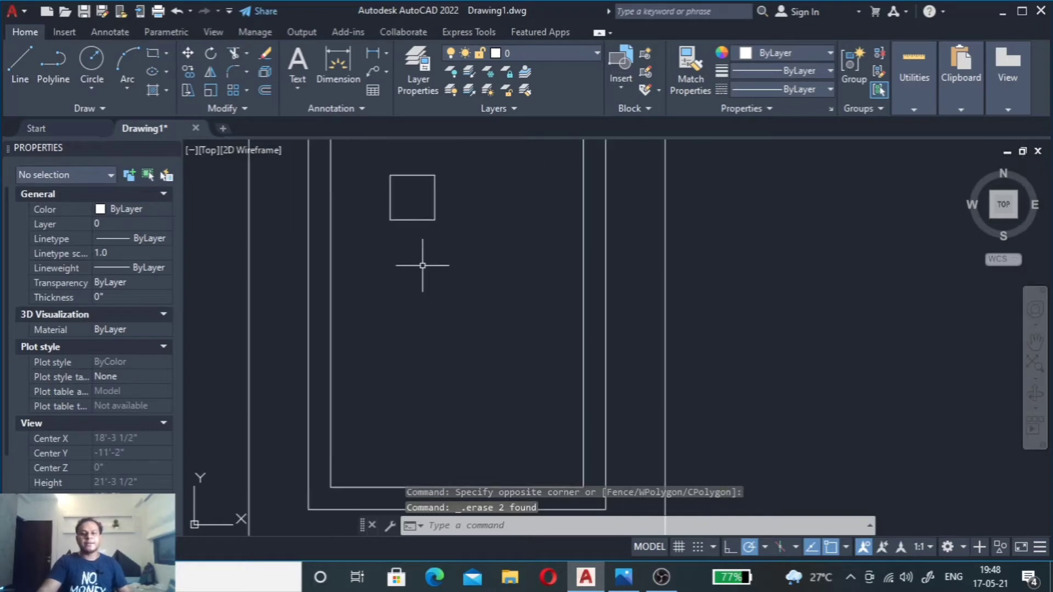
pyautogui.scroll(-1, 508, 384)
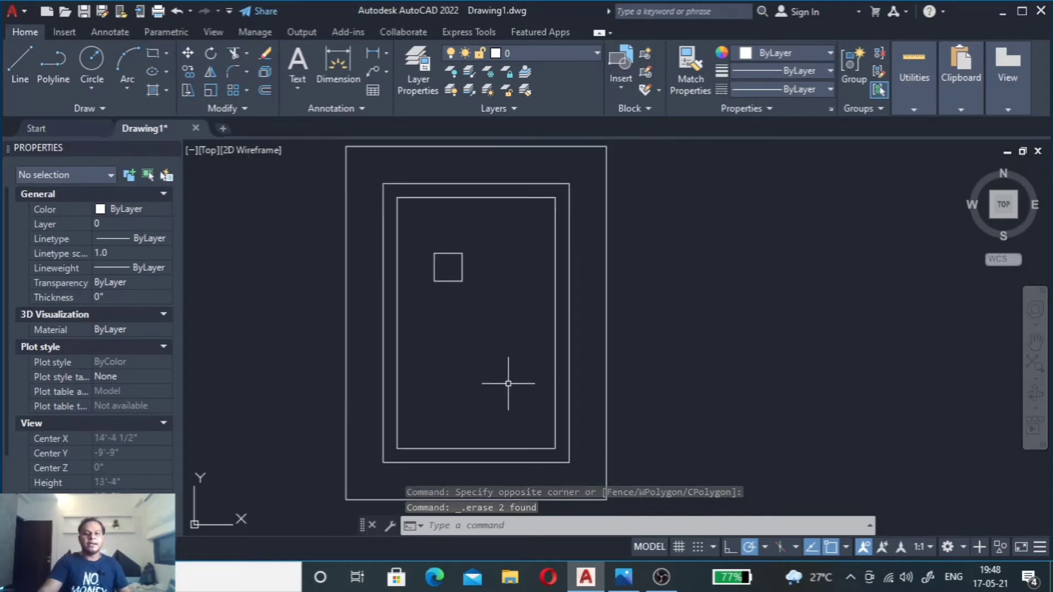
# Step: Check the reference photo's 1.5' panel sizes and spacing marks in Photos
pyautogui.click(625, 579)
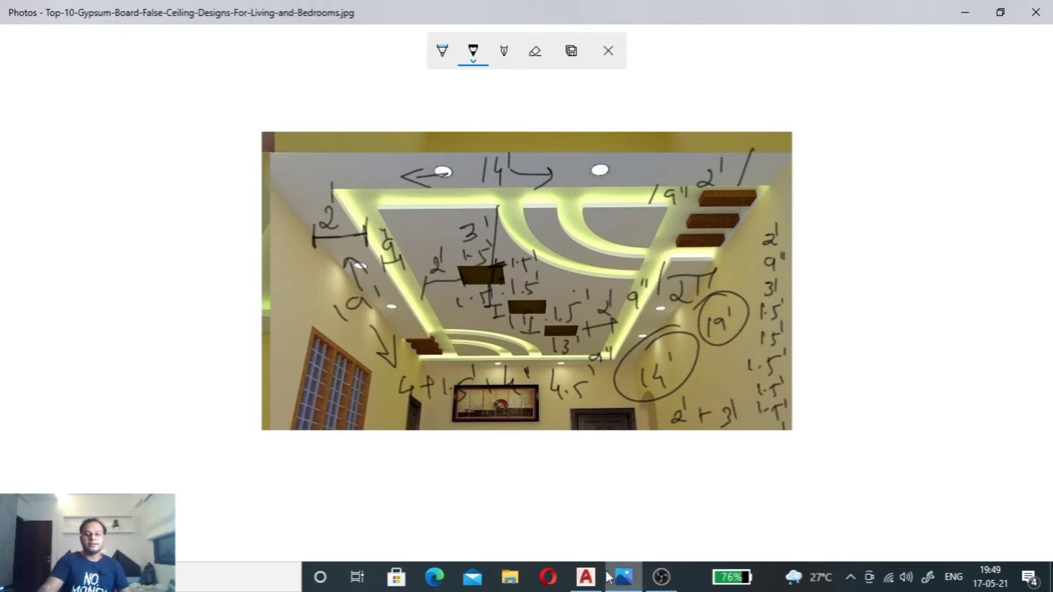
# Step: Offset the inner border's left line 3.5' to the right
pyautogui.click(590, 584)
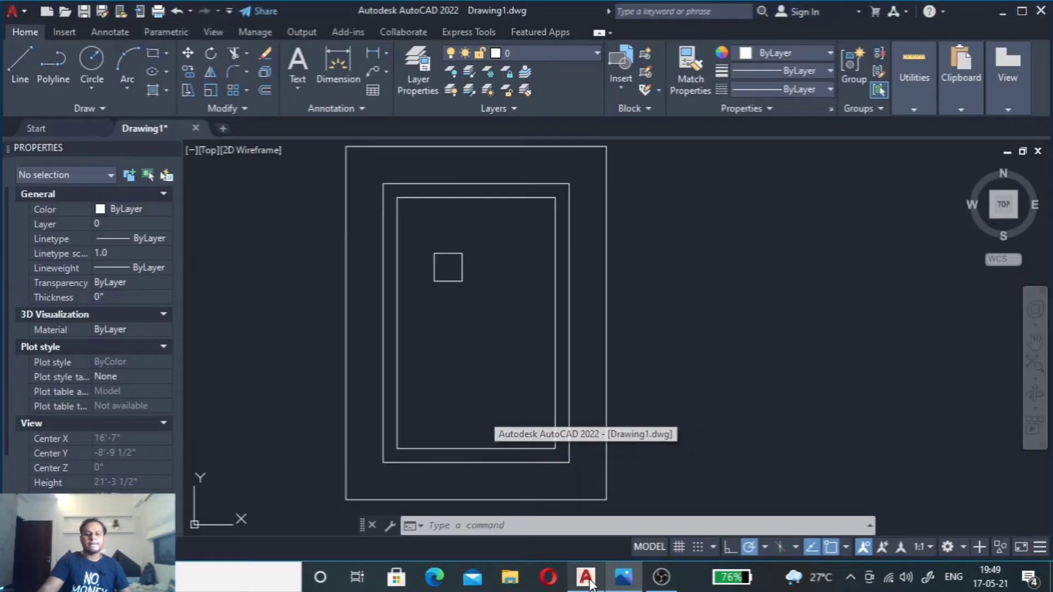
pyautogui.click(395, 362)
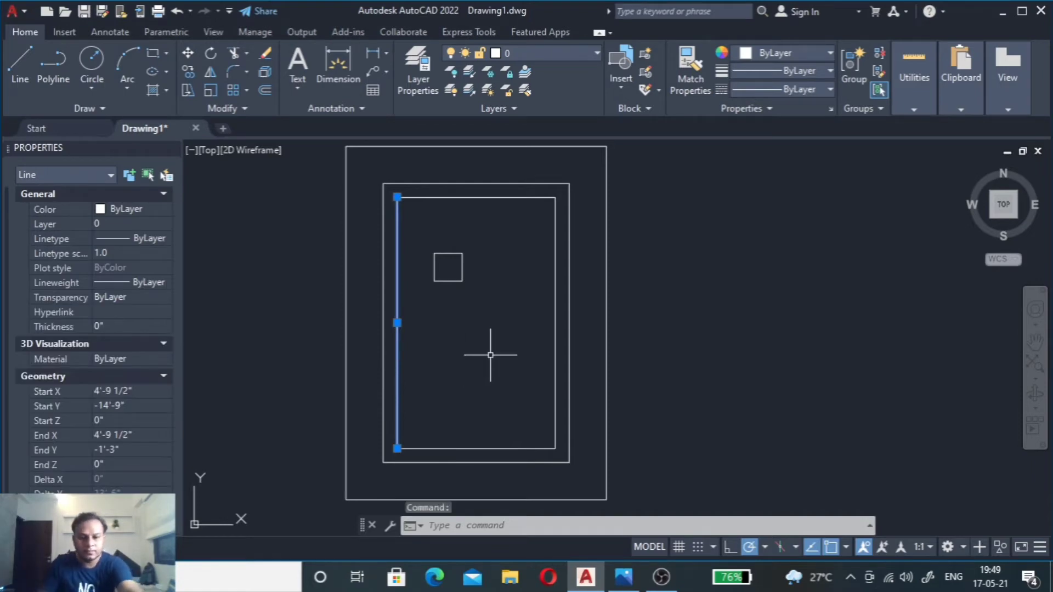
pyautogui.write('o')
pyautogui.press('Return')
pyautogui.write("3.5'")
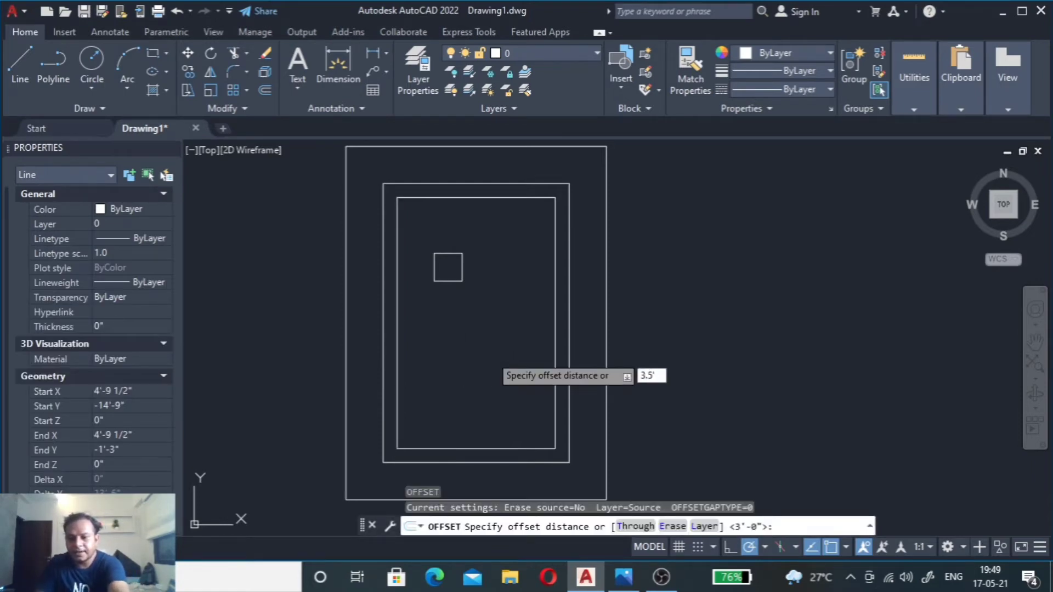
pyautogui.press('Return')
pyautogui.click(488, 354)
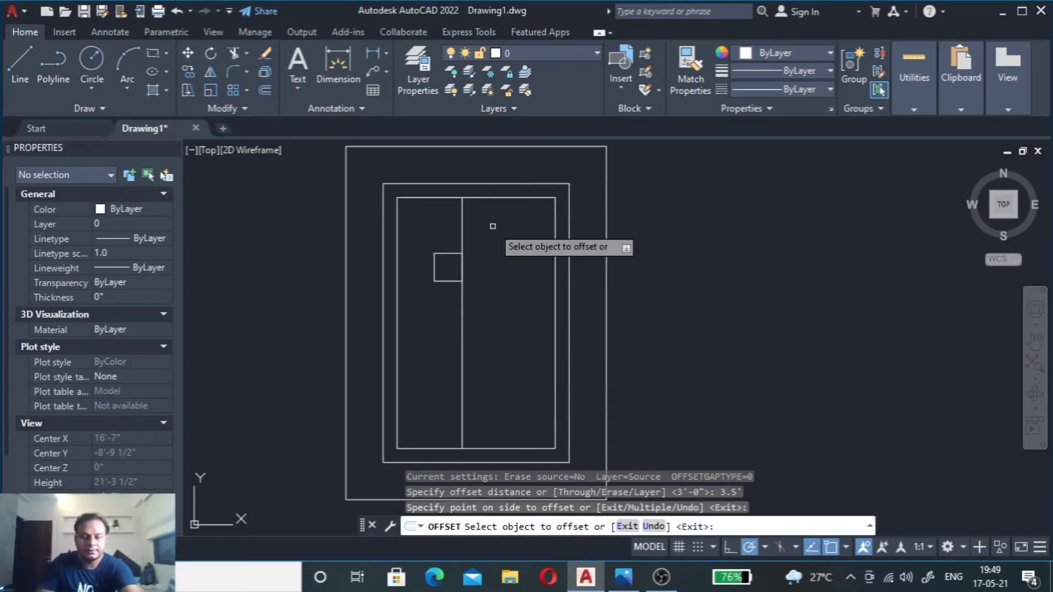
pyautogui.press('Escape')
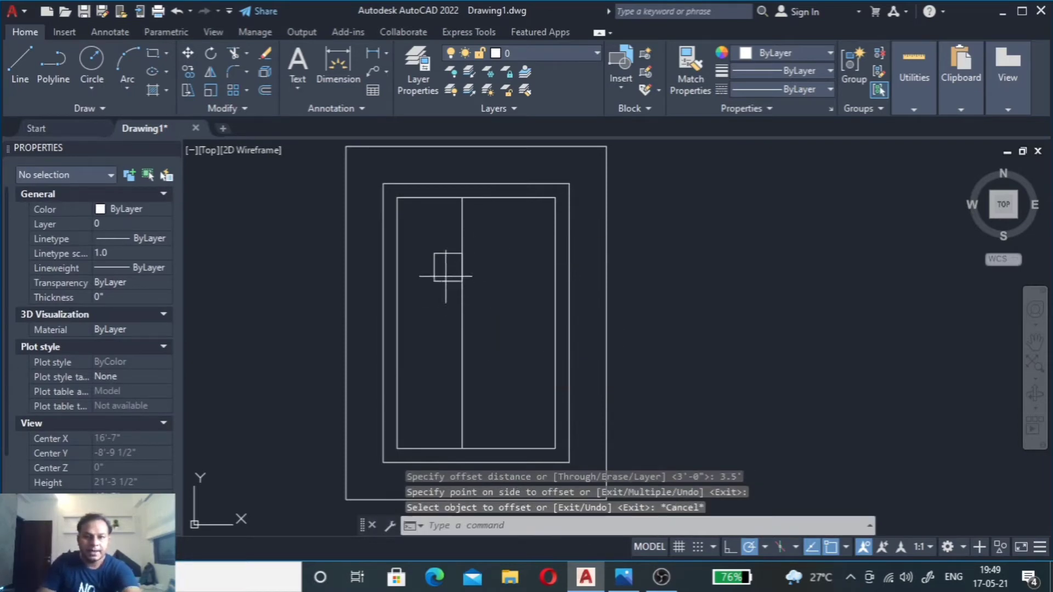
# Step: Explode the 1.5' square panel into separate lines
pyautogui.click(446, 277)
pyautogui.press('Return')
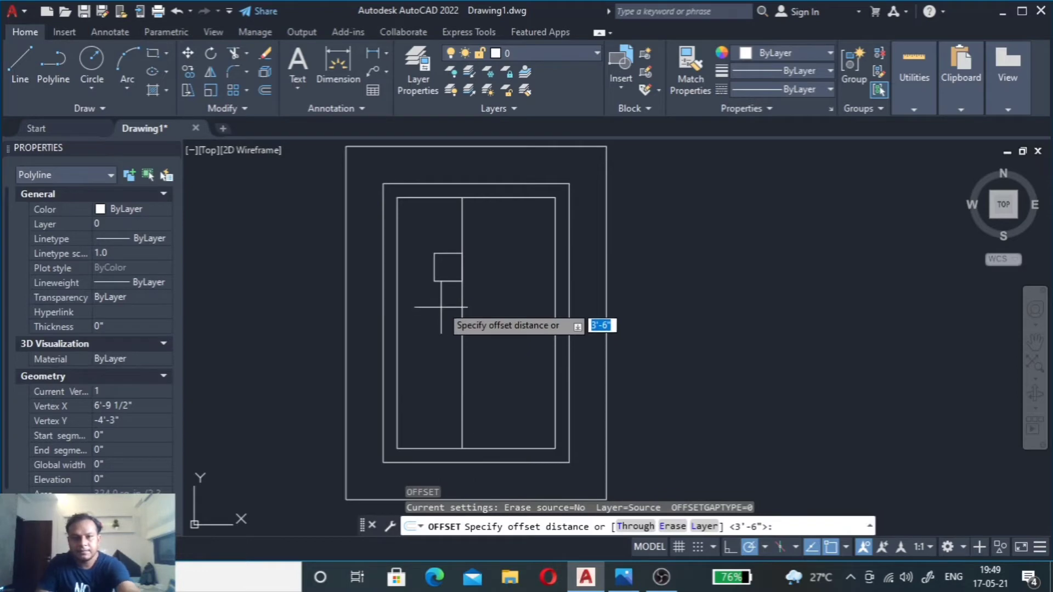
pyautogui.press('Escape')
pyautogui.scroll(4, 442, 287)
pyautogui.click(465, 254)
pyautogui.click(441, 297)
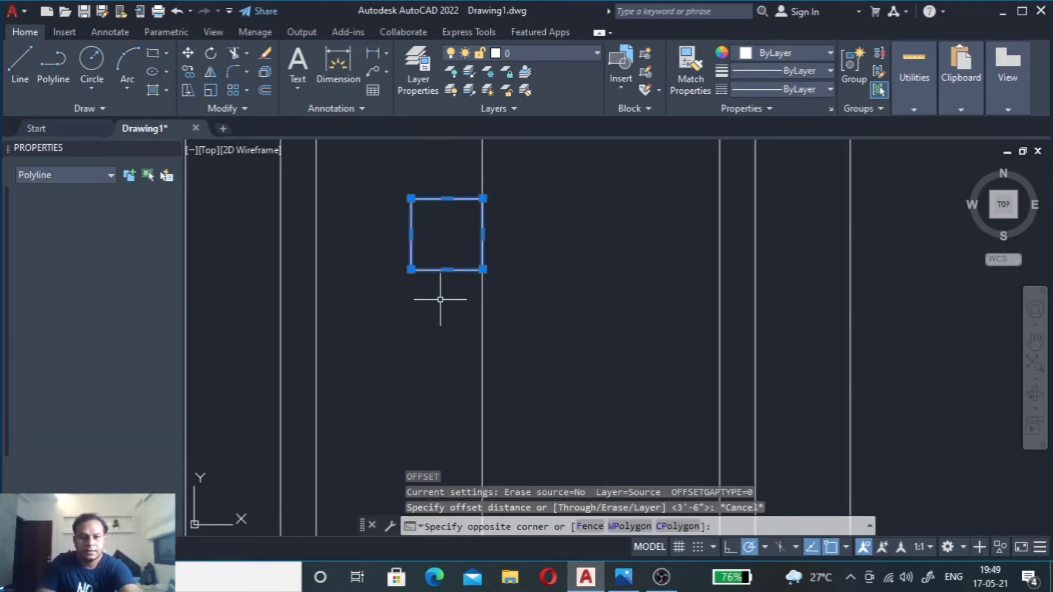
pyautogui.write('x')
pyautogui.press('Return')
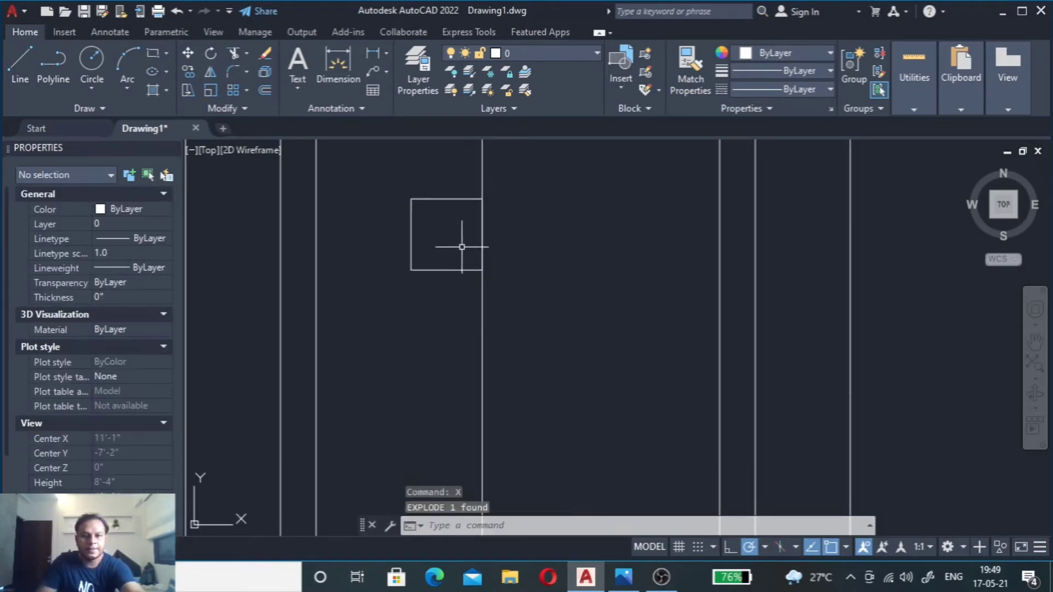
# Step: Offset the square's bottom edge 1.5' downward
pyautogui.click(447, 270)
pyautogui.write('o')
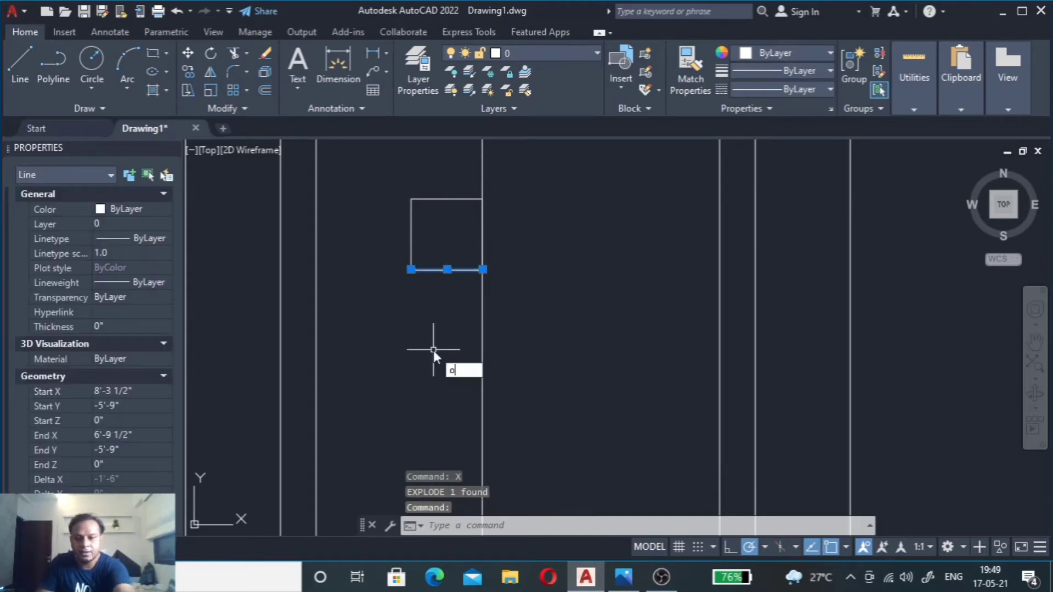
pyautogui.press('Return')
pyautogui.write("1.5'")
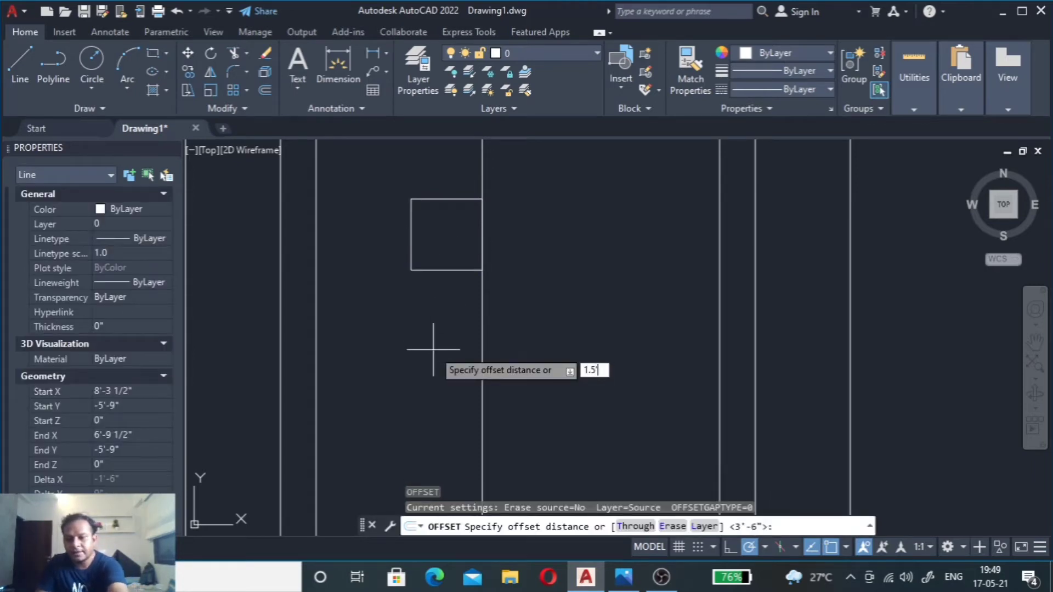
pyautogui.press('Return')
pyautogui.click(436, 352)
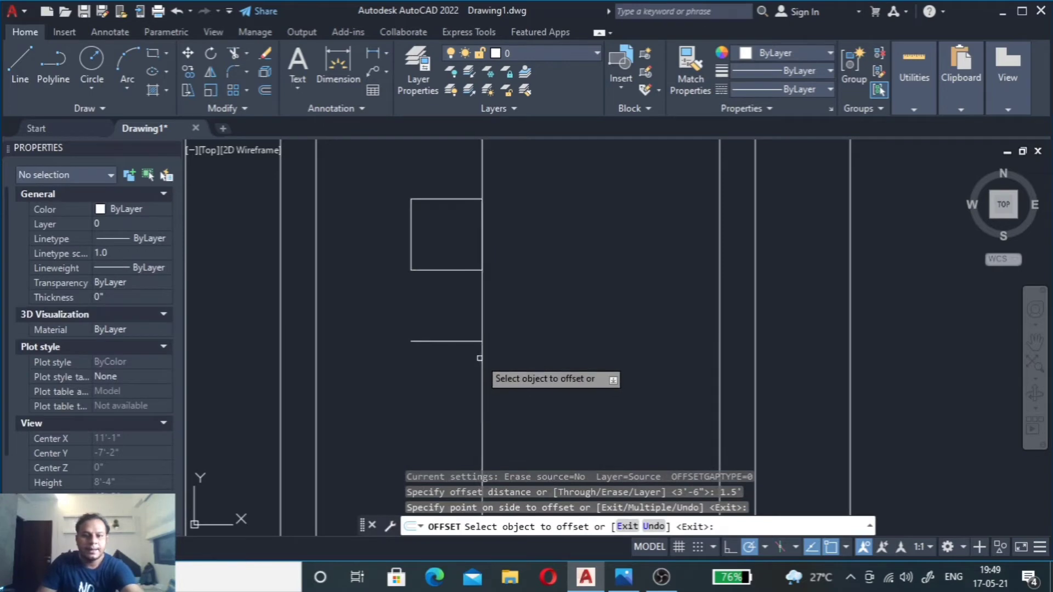
pyautogui.press('Escape')
# Step: Select the square's top, left and right edges
pyautogui.click(422, 159)
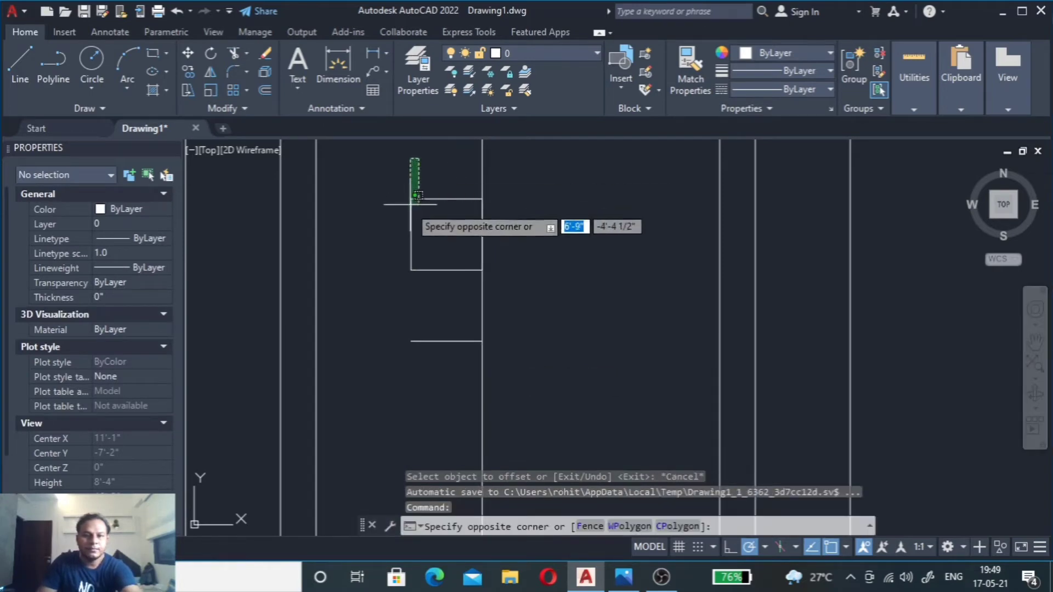
pyautogui.click(383, 226)
pyautogui.click(443, 277)
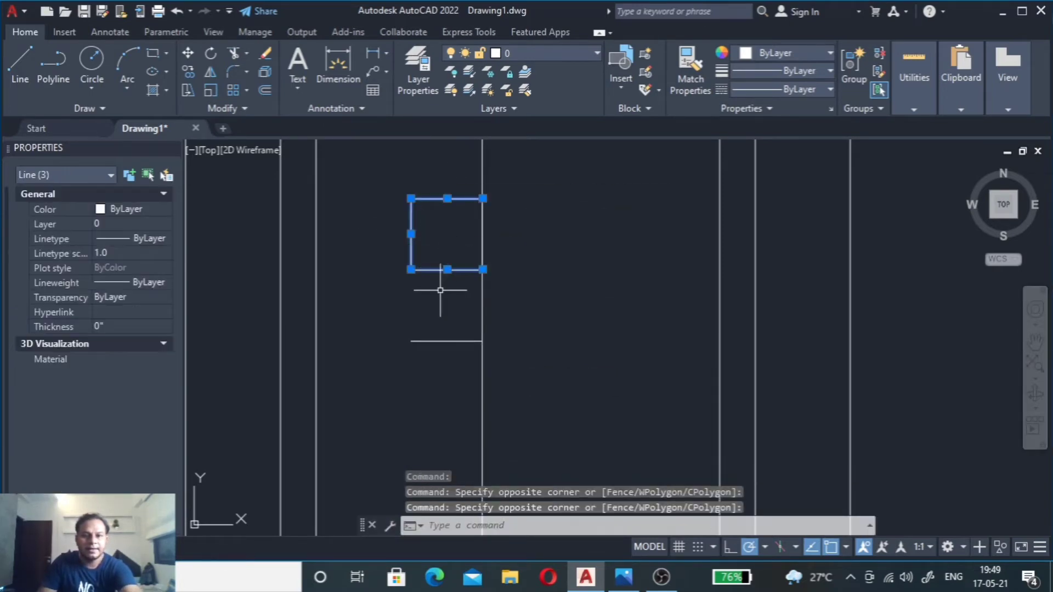
pyautogui.click(481, 225)
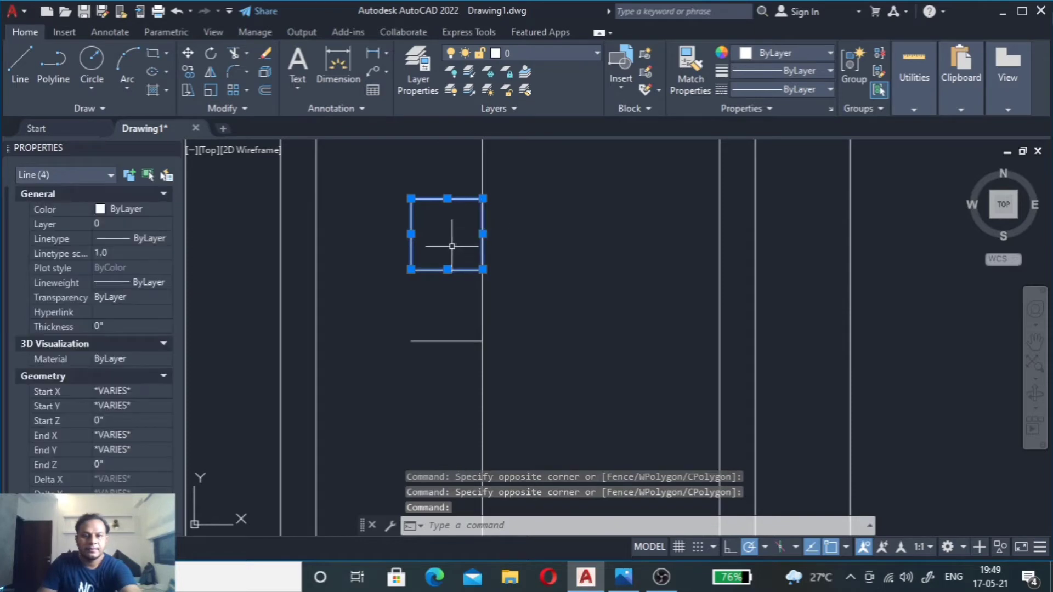
pyautogui.write('co')
# Step: Copy the four-line square from its top-left corner to the helper lines' intersection
pyautogui.press('Return')
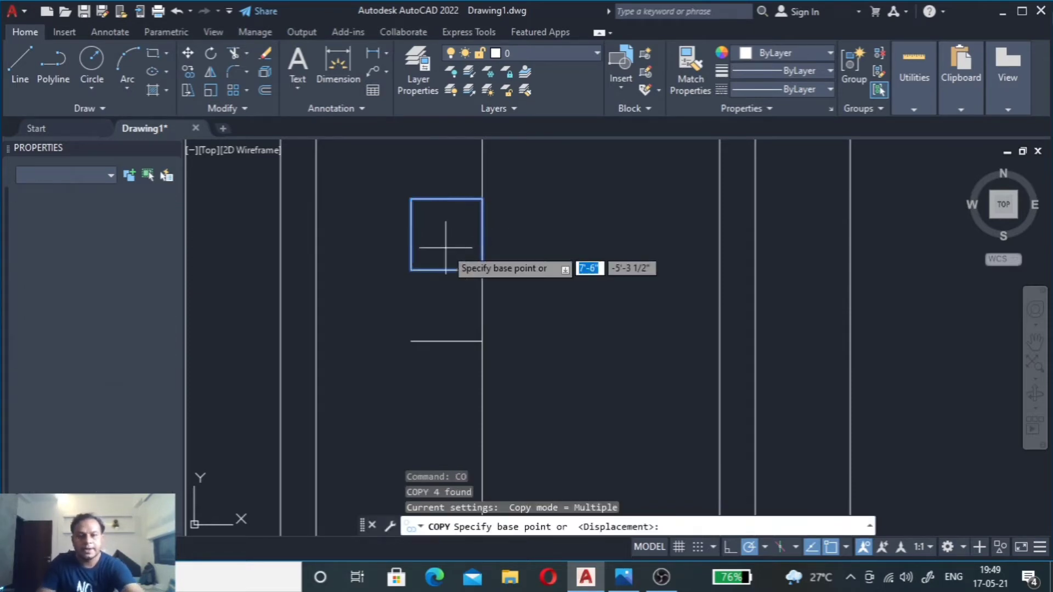
pyautogui.click(411, 199)
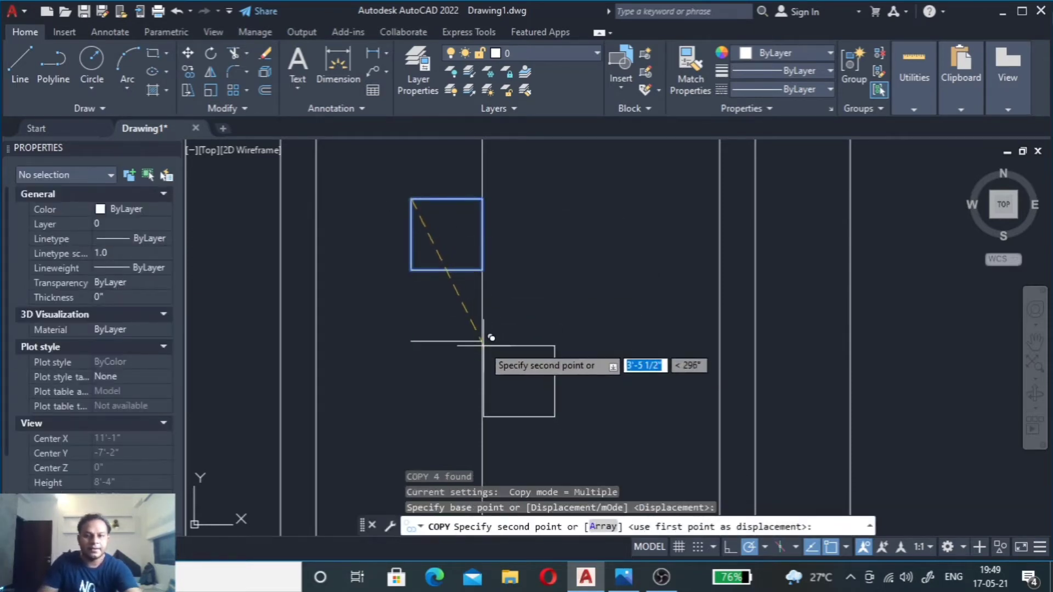
pyautogui.click(482, 341)
pyautogui.press('Escape')
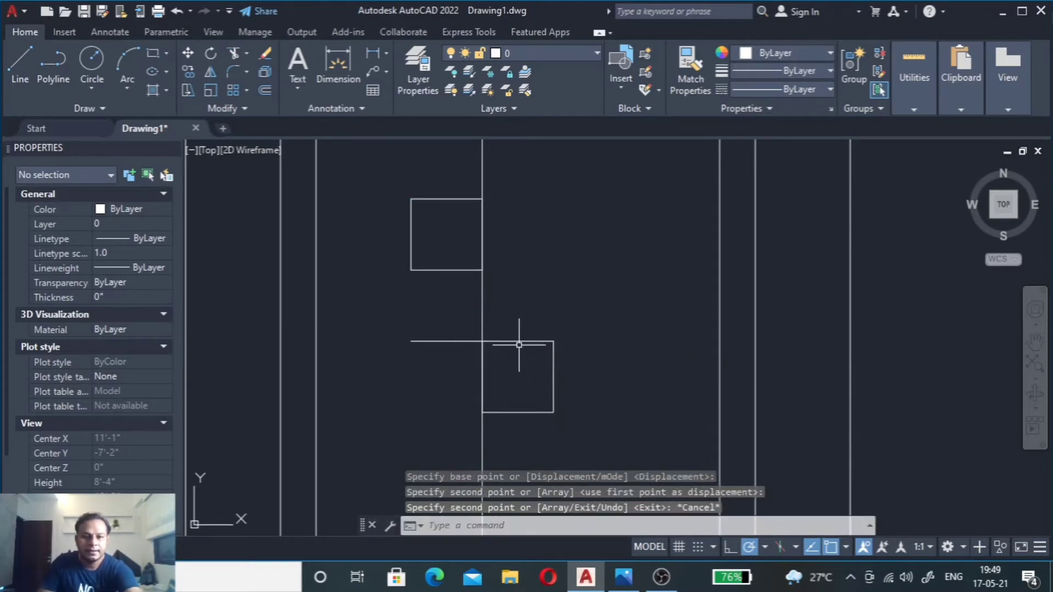
# Step: Erase the two helper lines
pyautogui.click(493, 301)
pyautogui.click(453, 305)
pyautogui.click(449, 325)
pyautogui.click(432, 379)
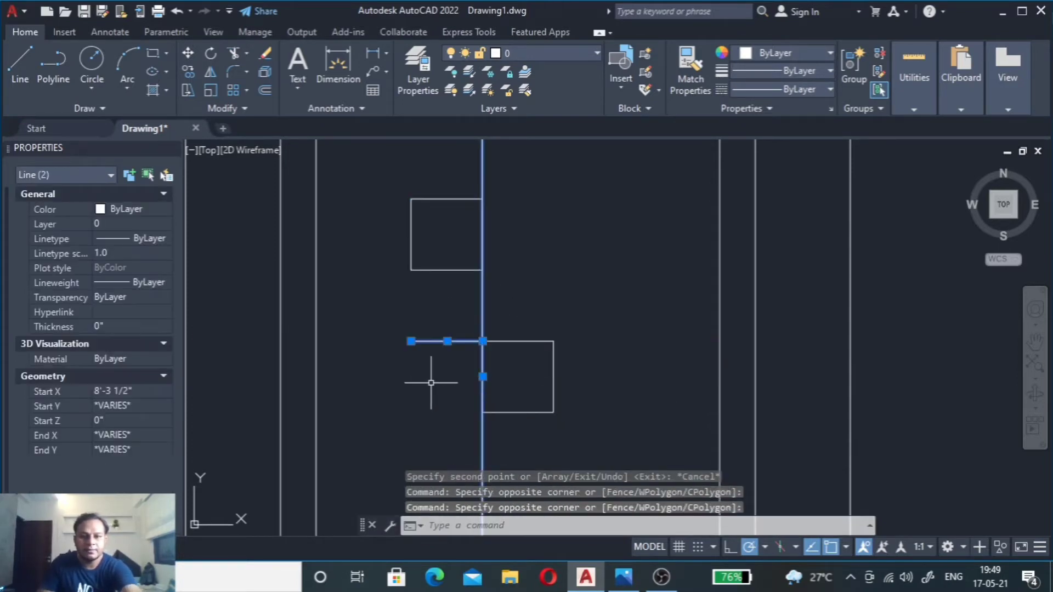
pyautogui.press('Delete')
# Step: Select the lower square's edges to check them, then clear the selection
pyautogui.scroll(-4, 486, 274)
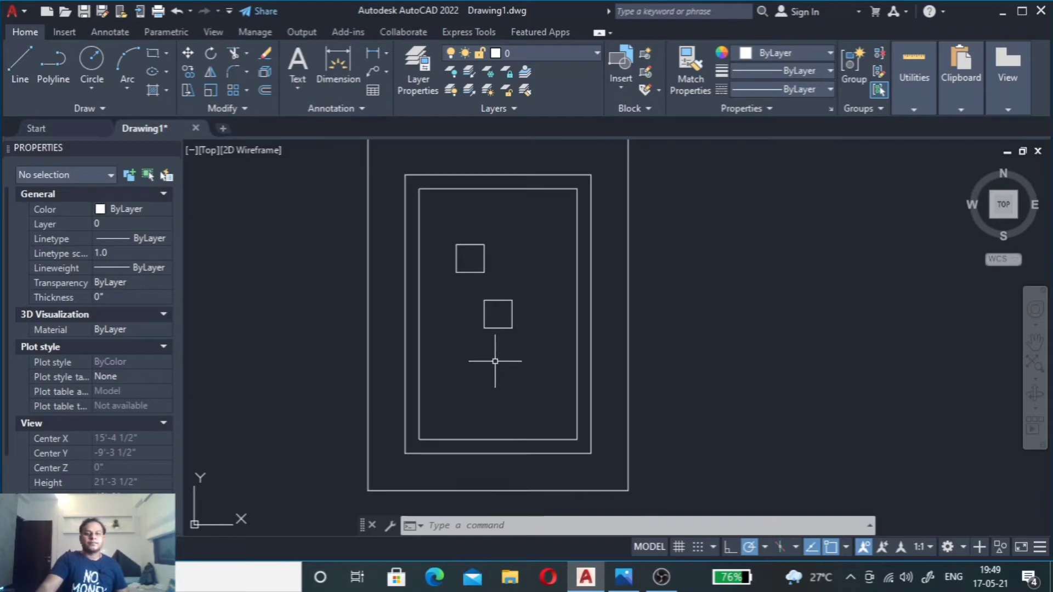
pyautogui.scroll(6, 506, 373)
pyautogui.scroll(-4, 508, 360)
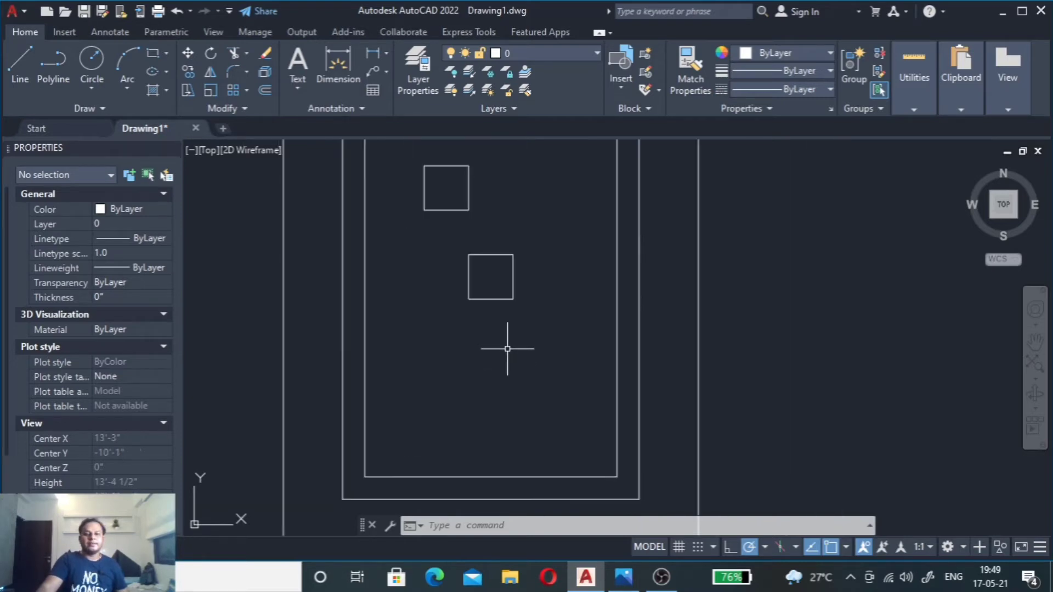
pyautogui.click(538, 232)
pyautogui.click(540, 294)
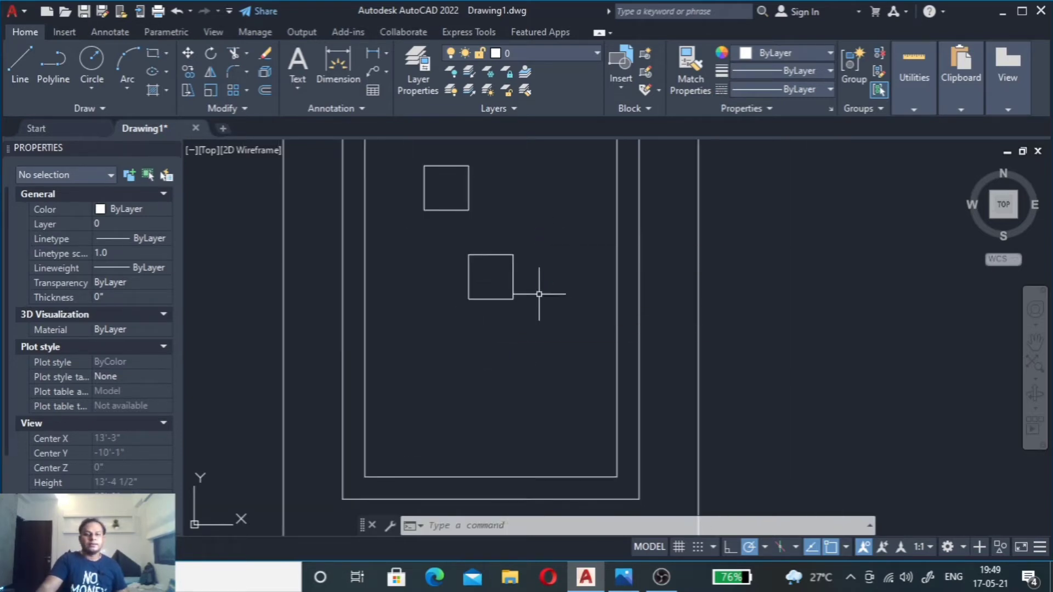
pyautogui.click(496, 285)
pyautogui.click(469, 364)
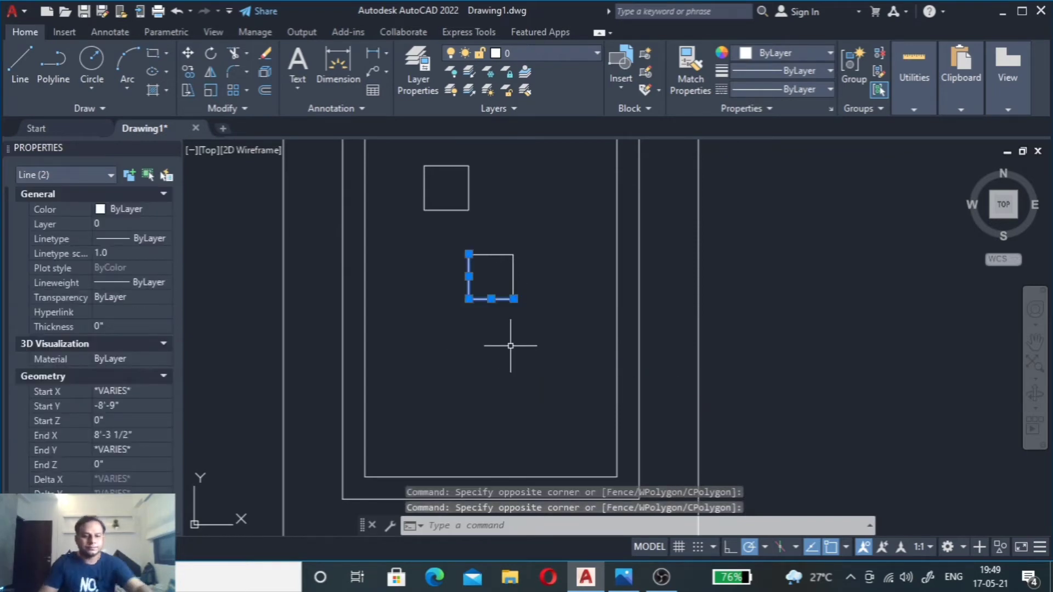
pyautogui.press('Escape')
# Step: Stretch the lower square's right edge well below the square
pyautogui.click(513, 276)
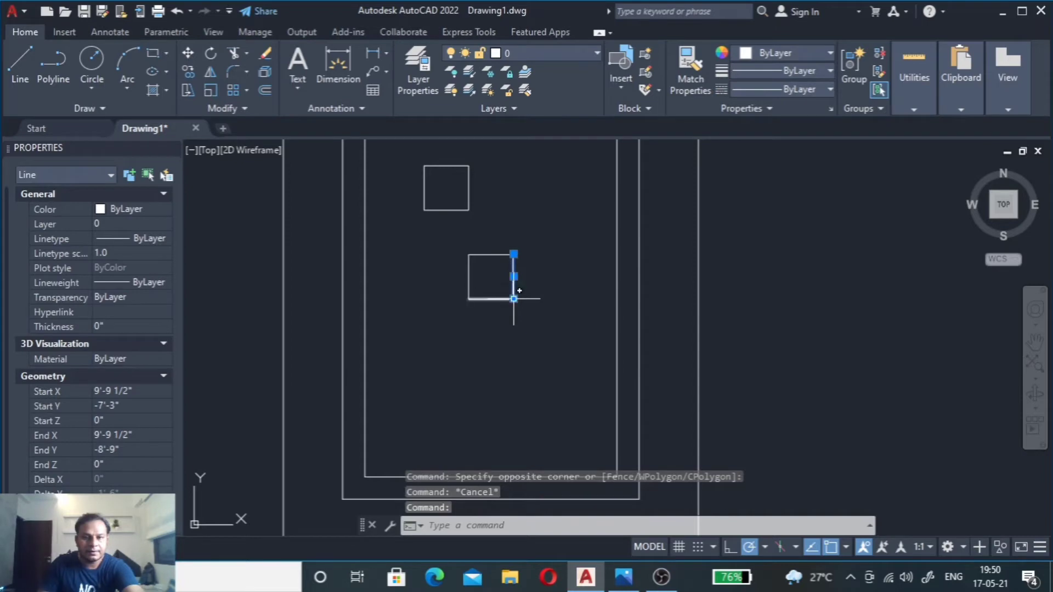
pyautogui.click(513, 298)
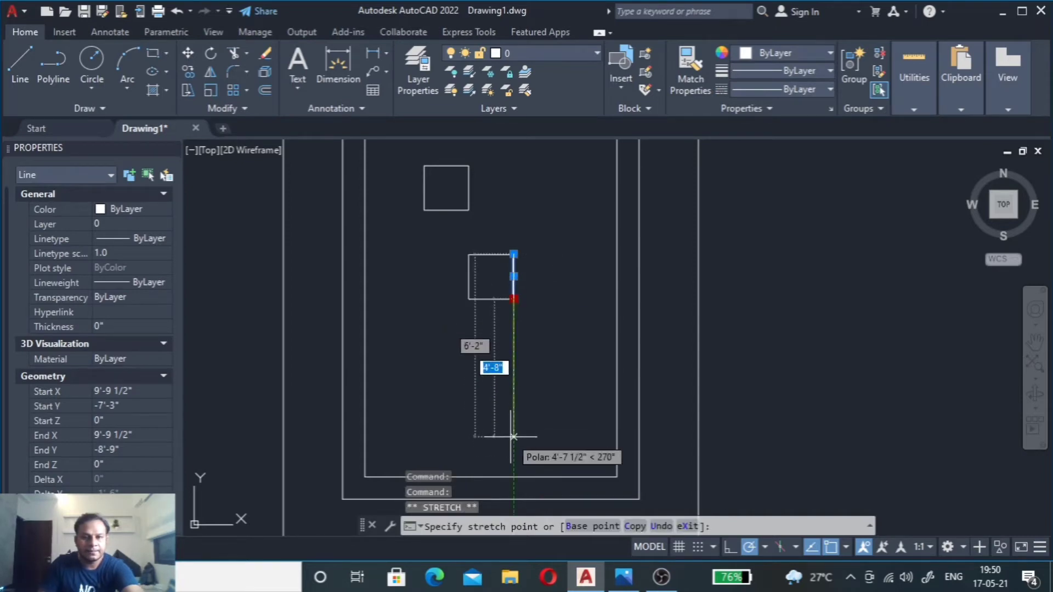
pyautogui.click(513, 437)
pyautogui.press('Escape')
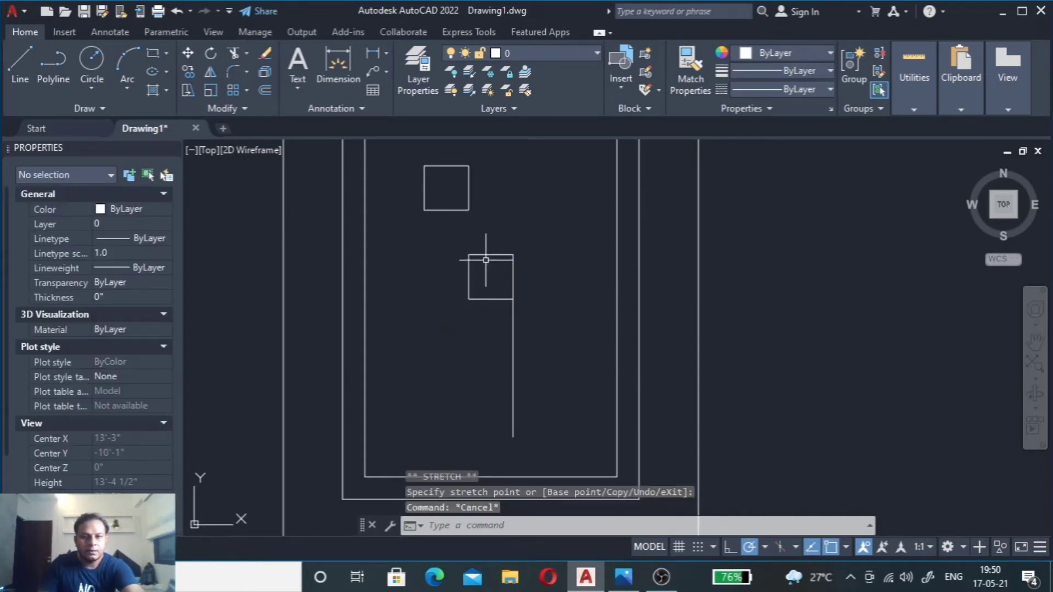
# Step: Offset the lower square's bottom edge 1.5' downward
pyautogui.click(518, 245)
pyautogui.click(446, 328)
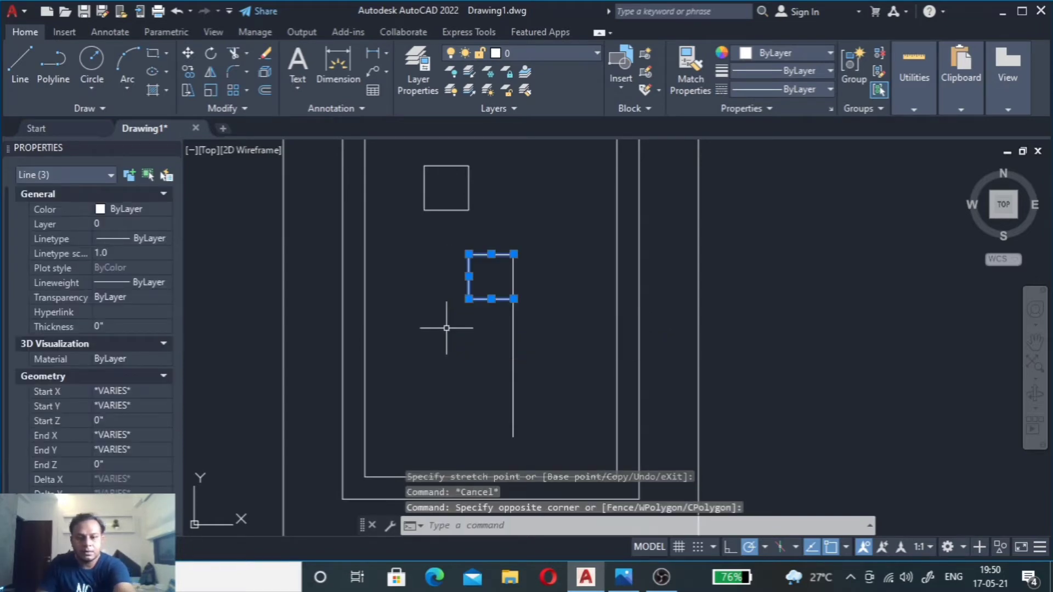
pyautogui.write('o')
pyautogui.press('Return')
pyautogui.write('1.5')
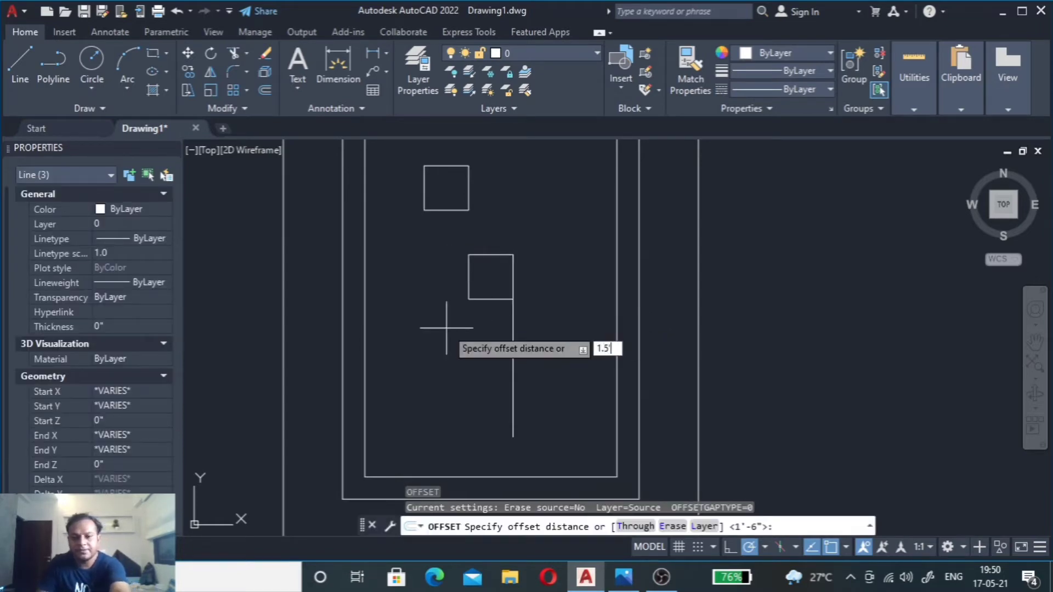
pyautogui.press('Return')
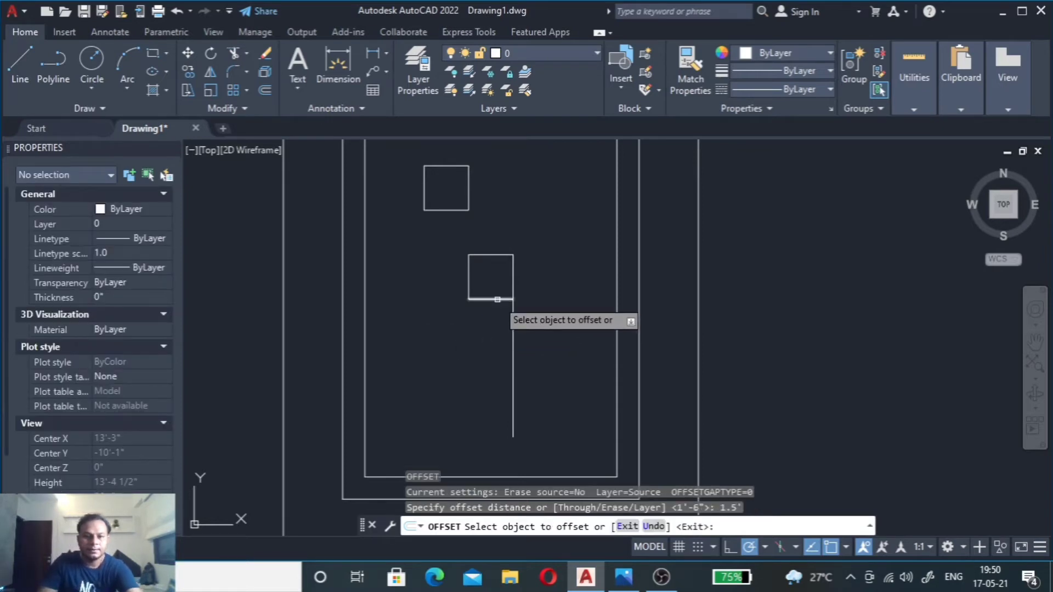
pyautogui.click(497, 299)
pyautogui.click(498, 379)
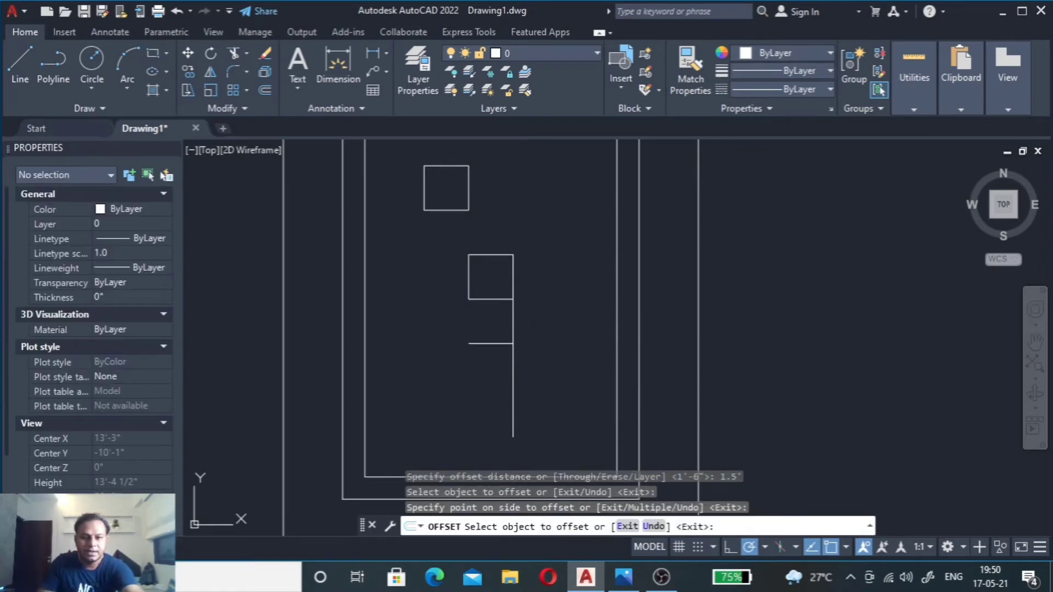
pyautogui.press('Escape')
# Step: Copy the square's top, left and bottom edges to where the new line meets the extended edge
pyautogui.click(492, 234)
pyautogui.click(446, 309)
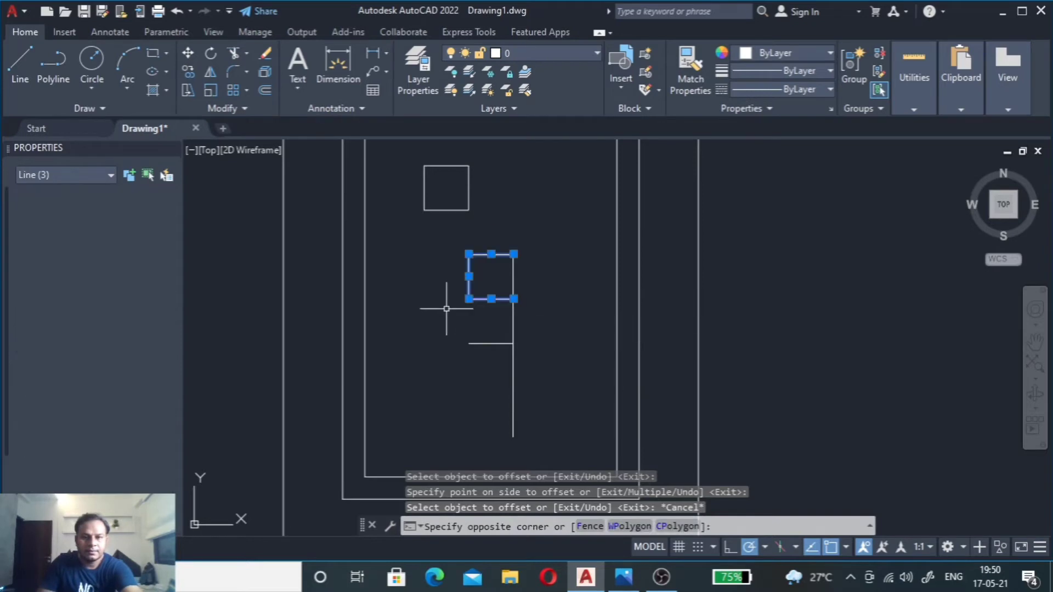
pyautogui.write('co')
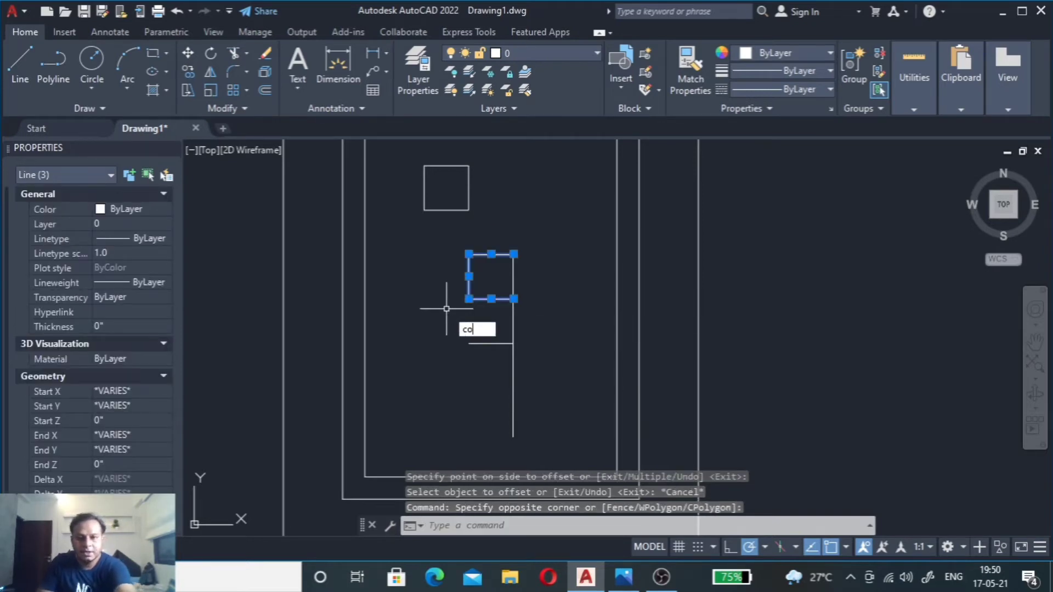
pyautogui.press('Return')
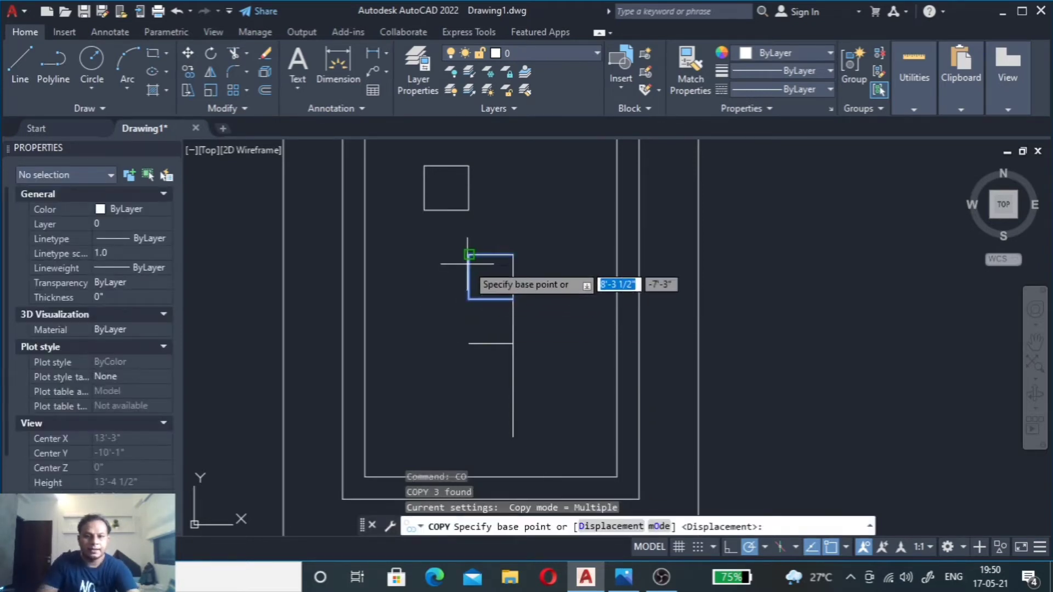
pyautogui.click(468, 255)
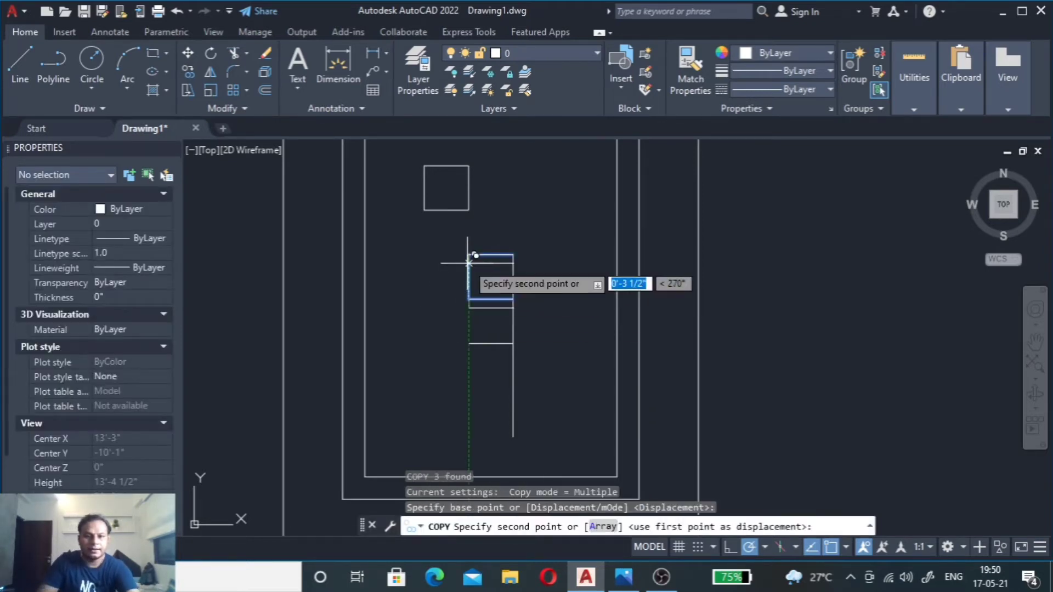
pyautogui.click(514, 343)
pyautogui.press('Escape')
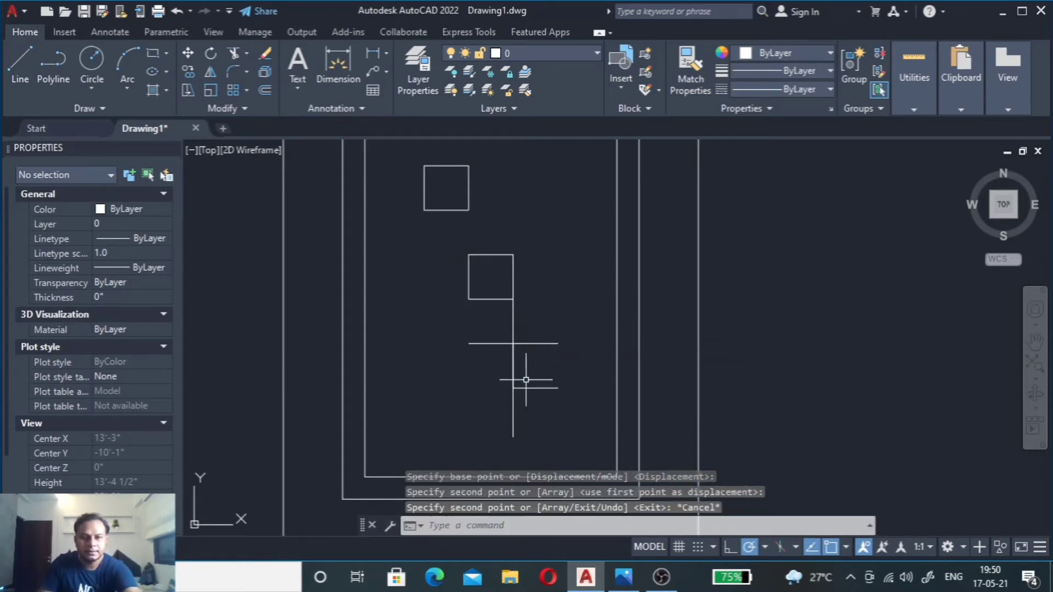
# Step: Draw a line closing the third square's right side
pyautogui.write('l')
pyautogui.press('Return')
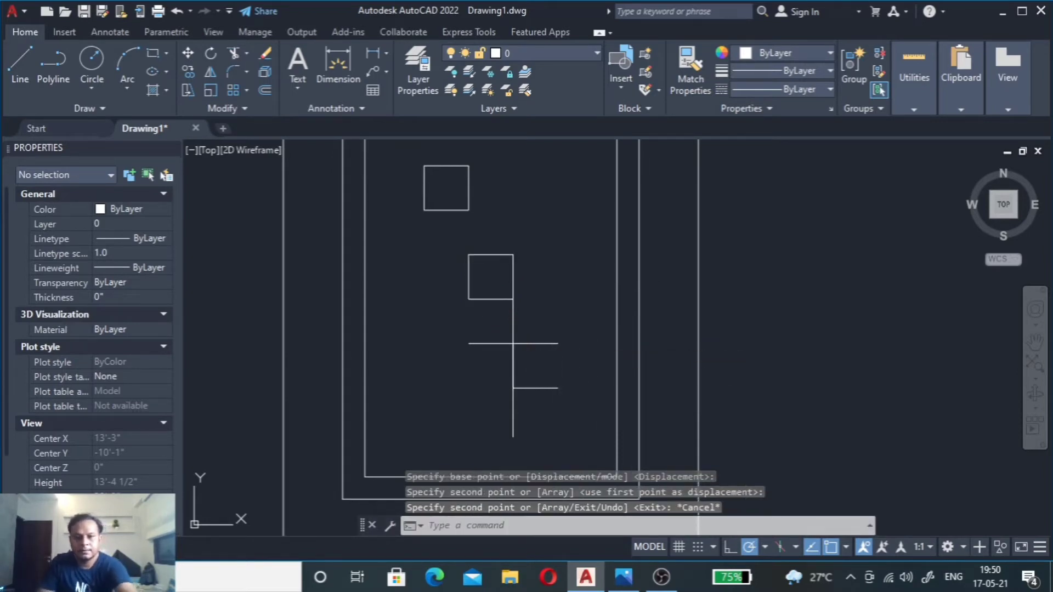
pyautogui.click(558, 388)
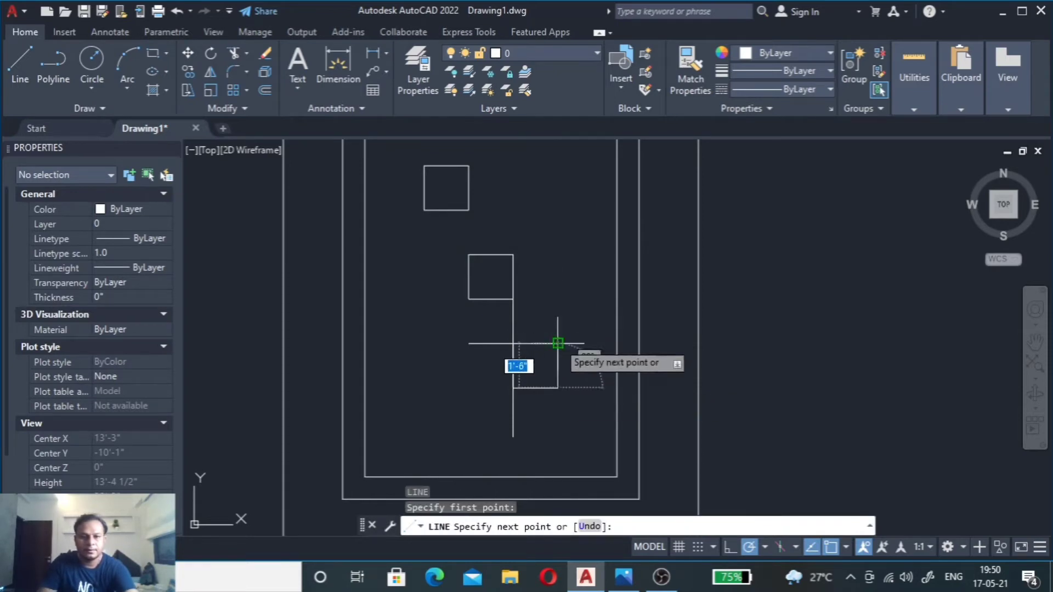
pyautogui.click(557, 343)
pyautogui.press('Escape')
# Step: Trim the stray vertical and leftover lines around the lower square with fence cuts
pyautogui.click(534, 334)
pyautogui.click(483, 329)
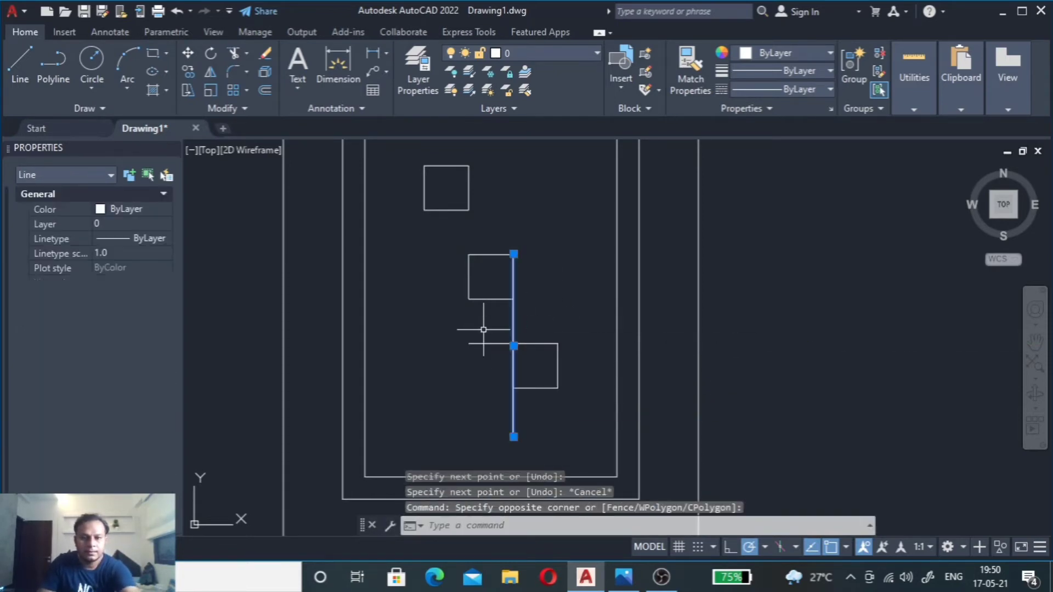
pyautogui.press('Escape')
pyautogui.write('tr')
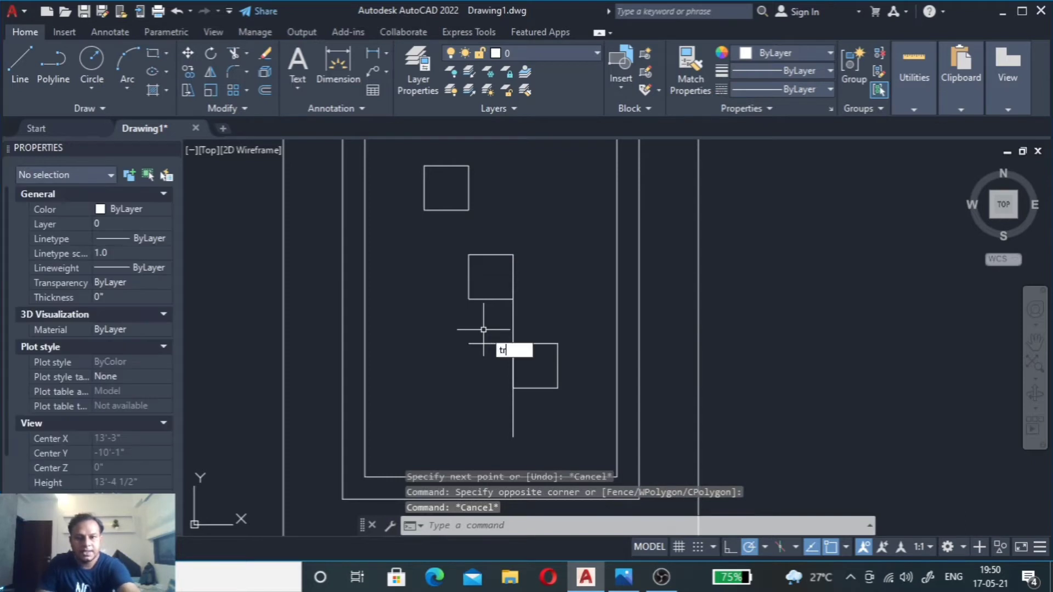
pyautogui.press('Return')
pyautogui.moveTo(527, 325); pyautogui.dragTo(483, 329)
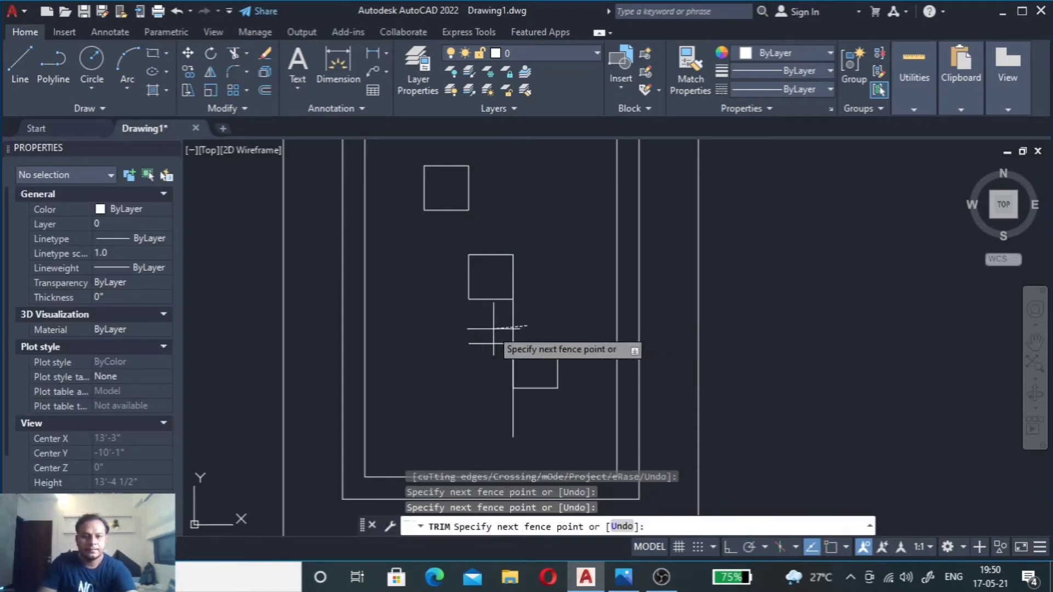
pyautogui.moveTo(482, 368); pyautogui.dragTo(482, 330)
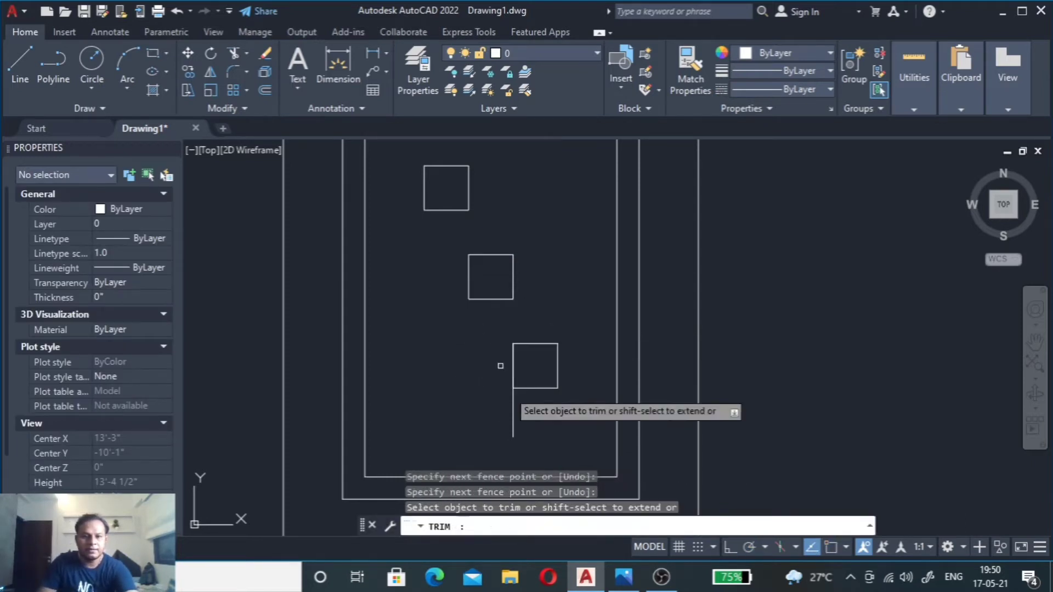
pyautogui.moveTo(535, 435); pyautogui.dragTo(492, 439)
pyautogui.scroll(-2, 491, 445)
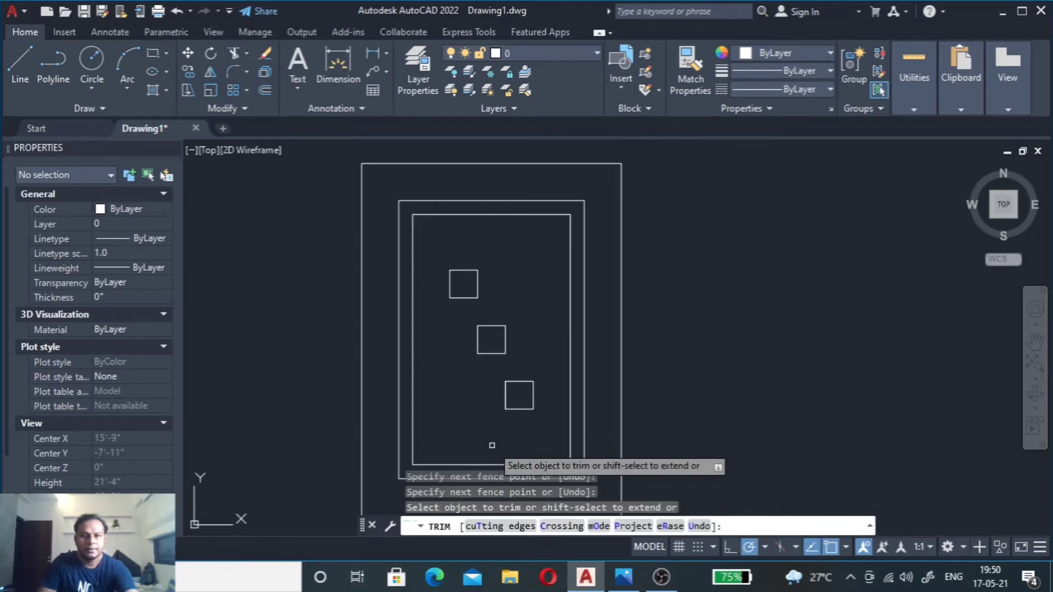
pyautogui.press('Escape')
pyautogui.press('Escape')
pyautogui.scroll(2, 425, 307)
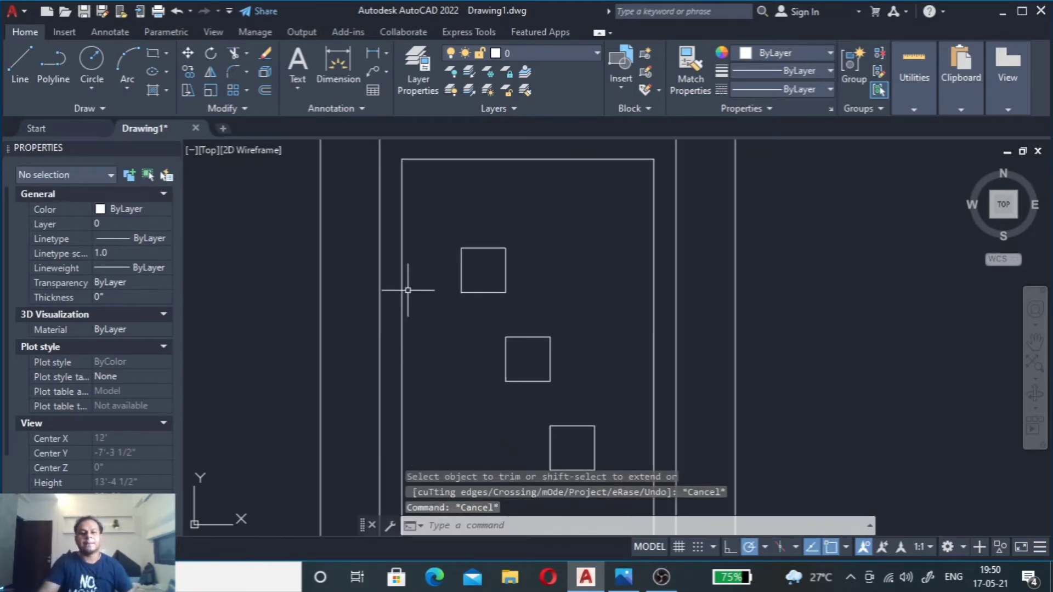
pyautogui.scroll(-2, 458, 280)
pyautogui.scroll(-1, 535, 320)
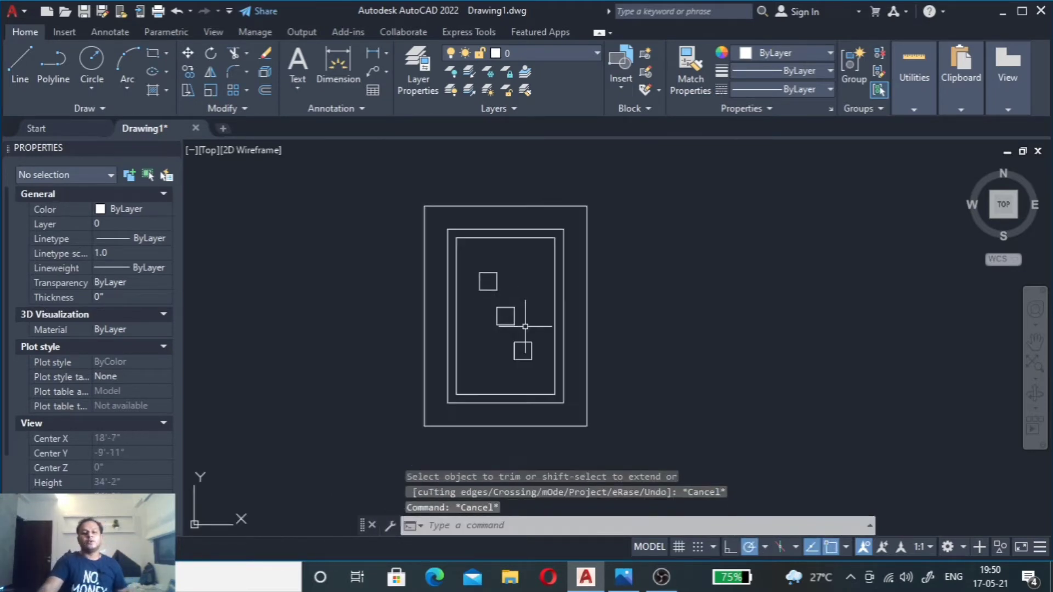
pyautogui.scroll(1, 554, 357)
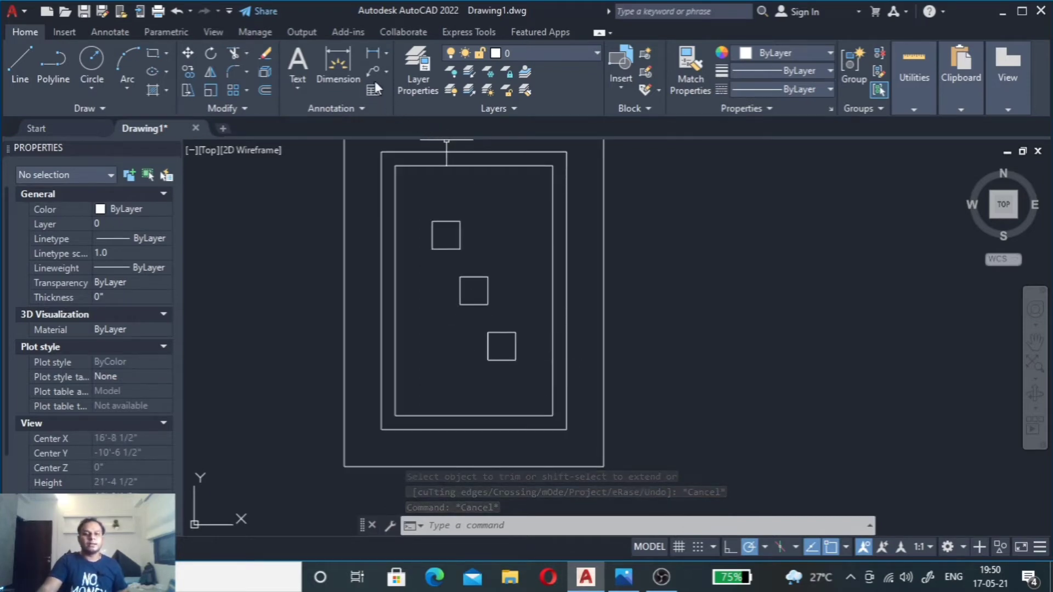
pyautogui.click(371, 54)
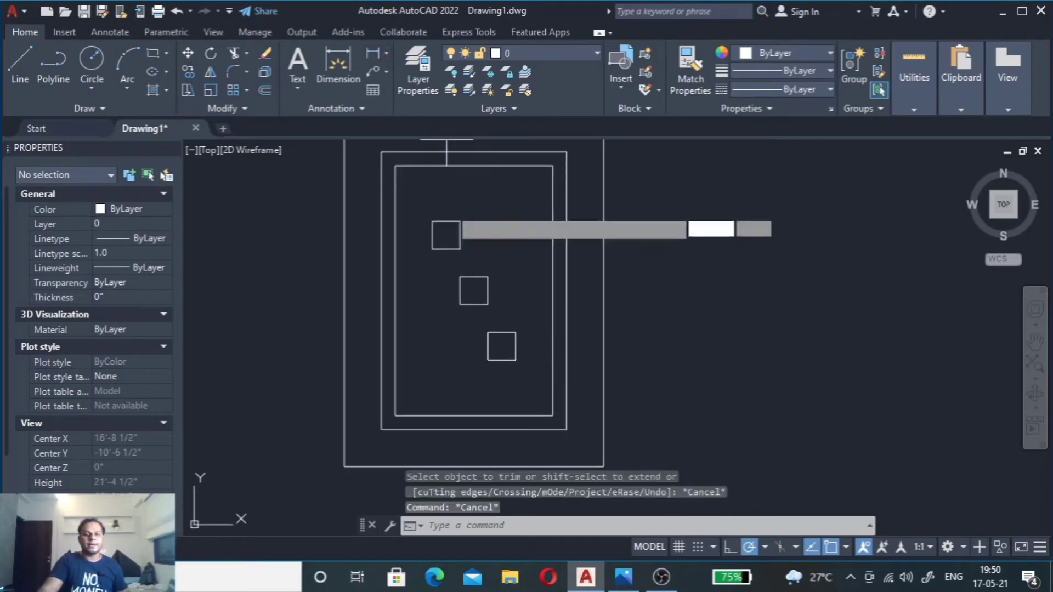
pyautogui.click(516, 359)
pyautogui.press('Escape')
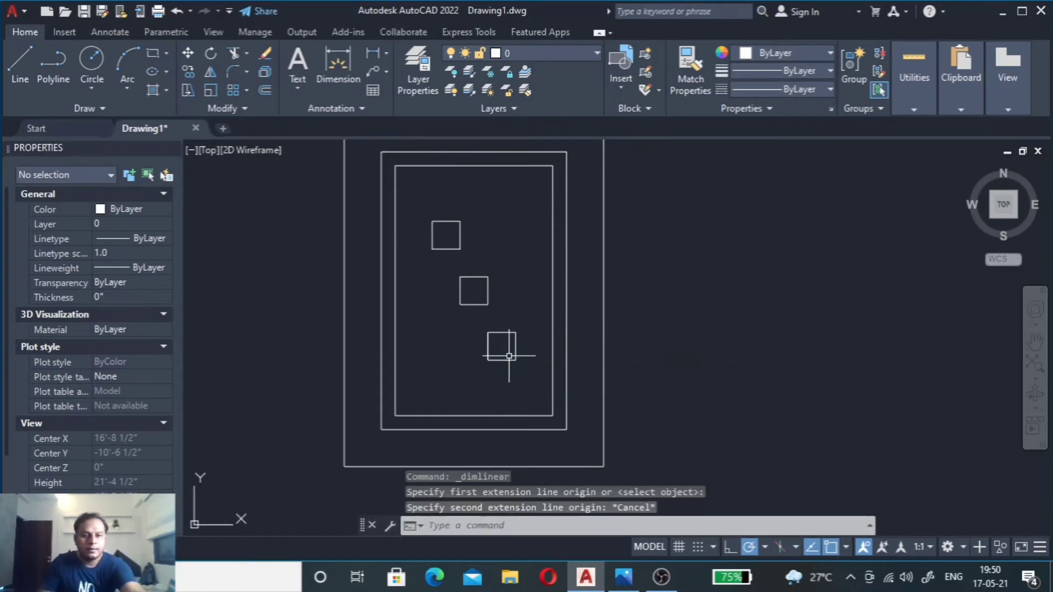
pyautogui.press('Return')
pyautogui.click(515, 359)
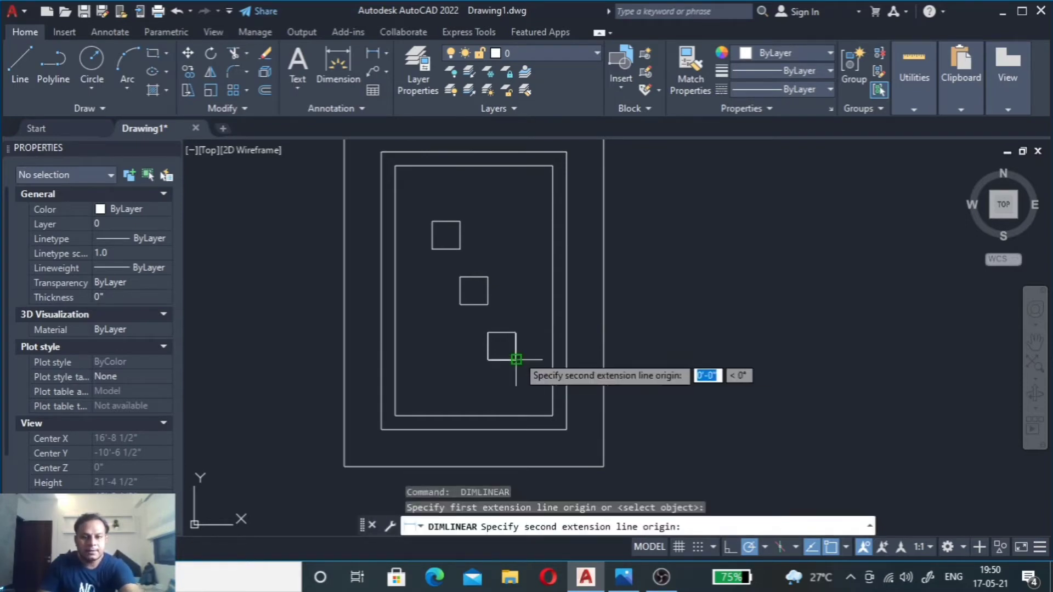
pyautogui.click(547, 358)
pyautogui.scroll(5, 547, 359)
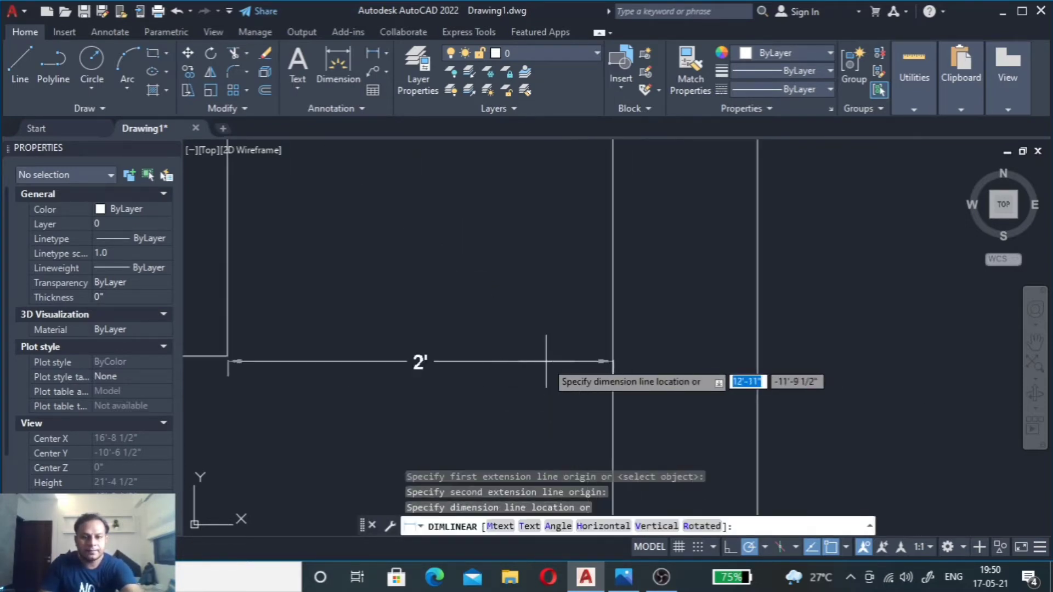
pyautogui.scroll(-3, 546, 361)
pyautogui.press('Escape')
pyautogui.scroll(-5, 504, 323)
pyautogui.scroll(3, 486, 306)
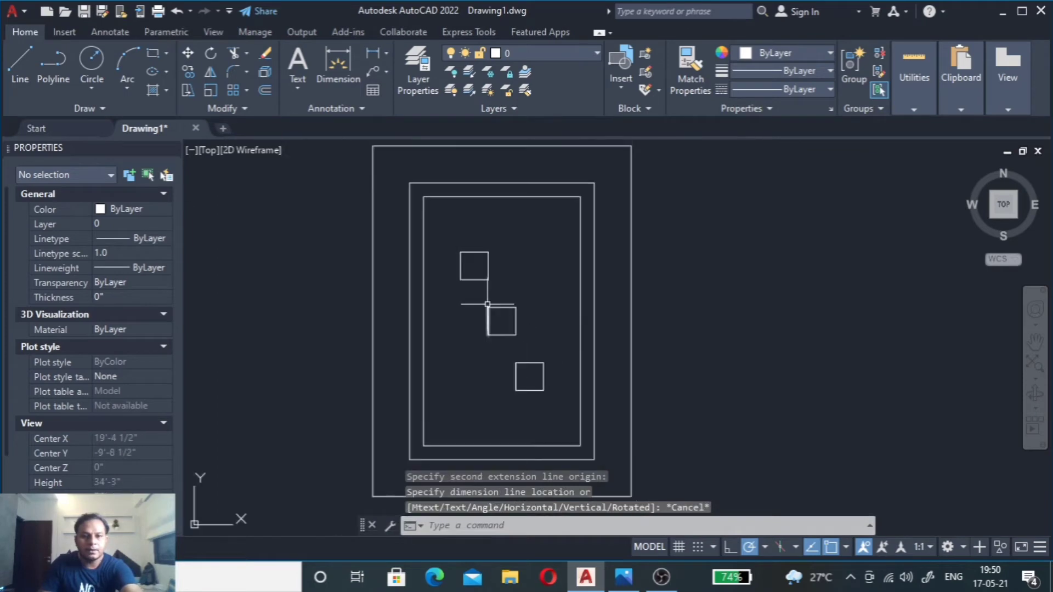
pyautogui.scroll(4, 438, 235)
pyautogui.press('Return')
pyautogui.click(445, 225)
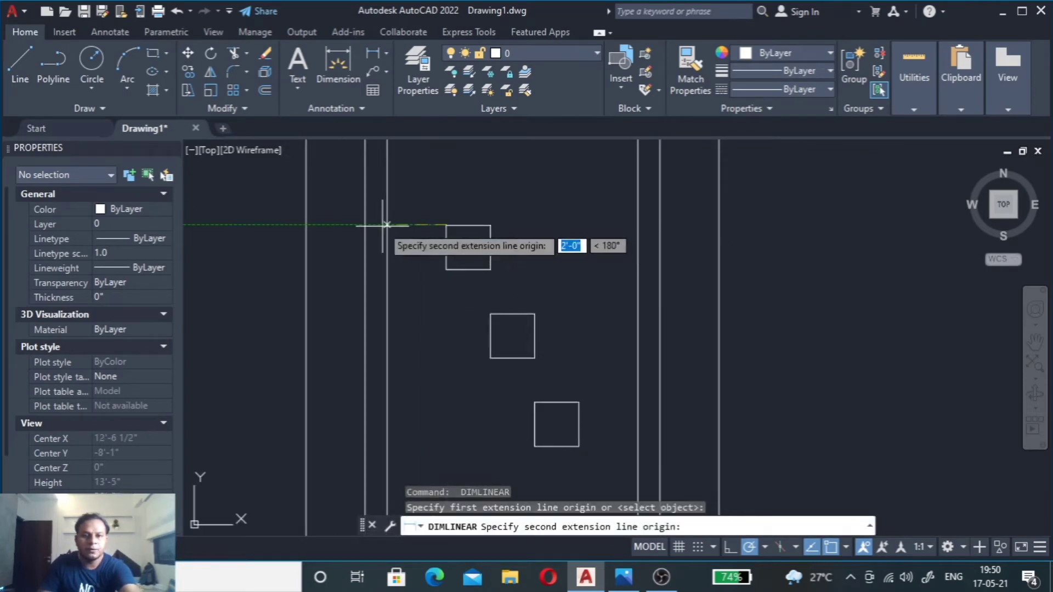
pyautogui.click(385, 224)
pyautogui.scroll(5, 384, 227)
pyautogui.scroll(-5, 384, 227)
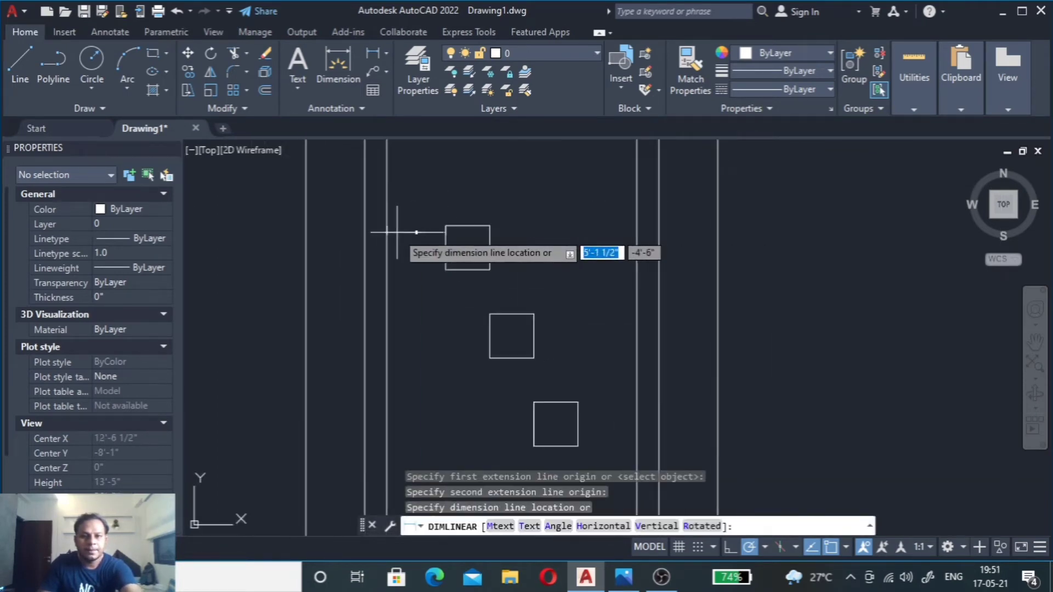
pyautogui.press('Escape')
pyautogui.scroll(-6, 425, 231)
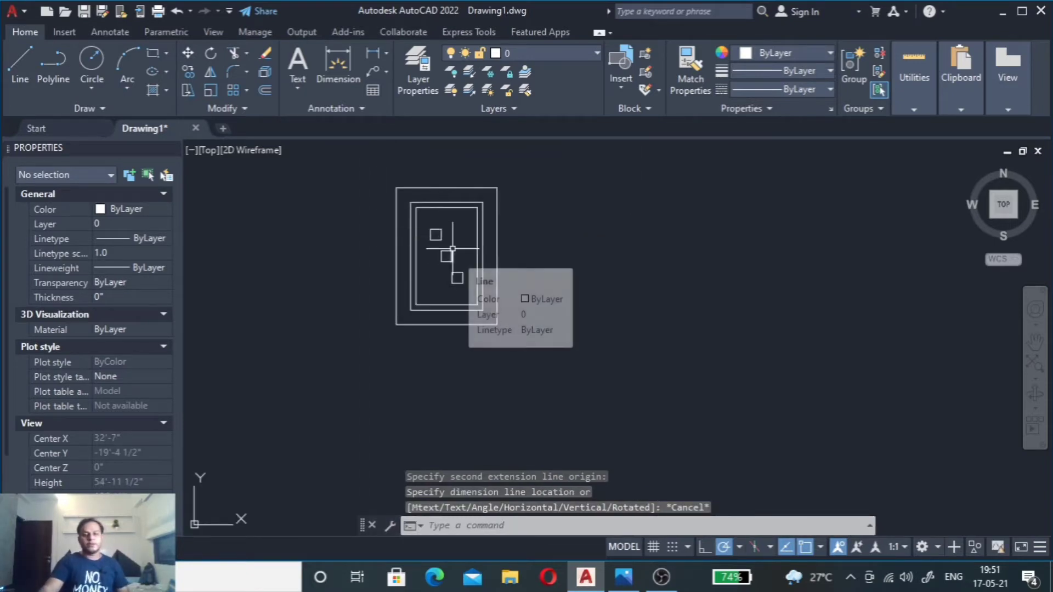
pyautogui.scroll(4, 449, 268)
pyautogui.scroll(-2, 495, 315)
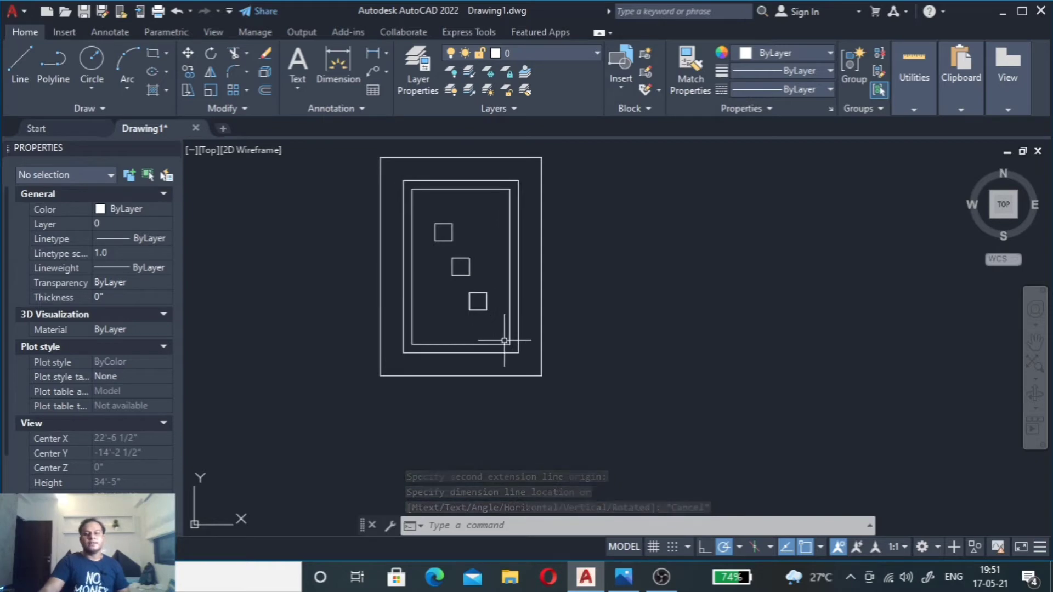
pyautogui.click(616, 582)
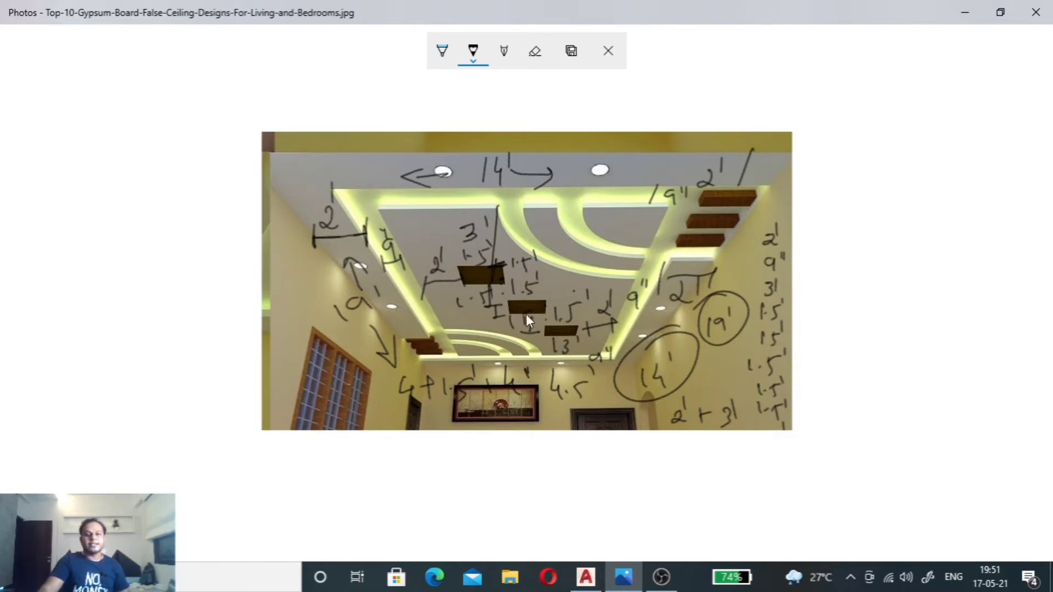
# Step: Switch from the Photos reference back to the AutoCAD ceiling drawing
pyautogui.click(595, 579)
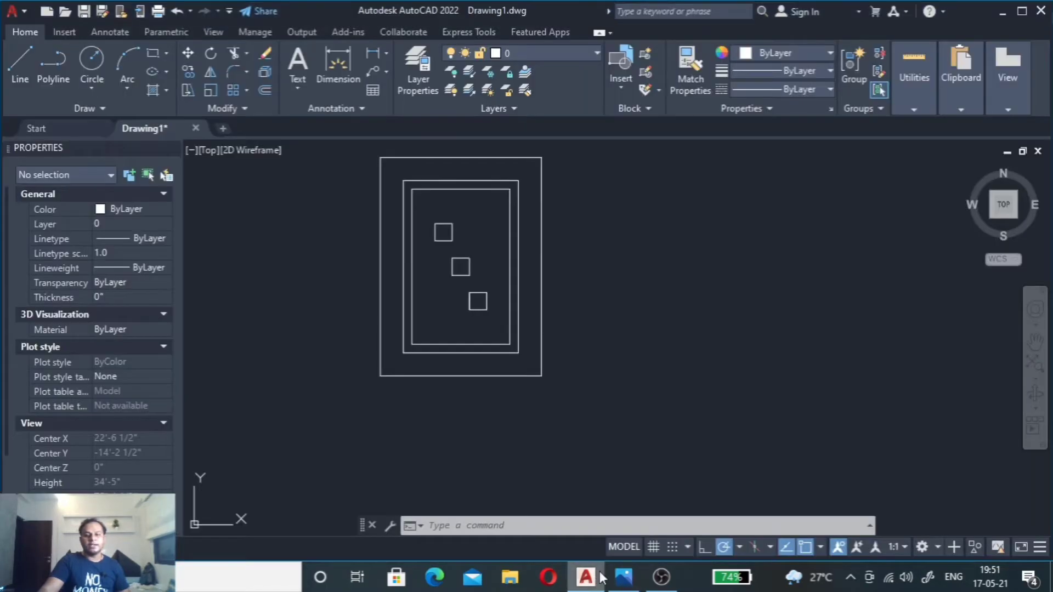
# Step: Begin a linear dimension from the inner border's bottom edge to the lower square, then cancel it
pyautogui.click(372, 53)
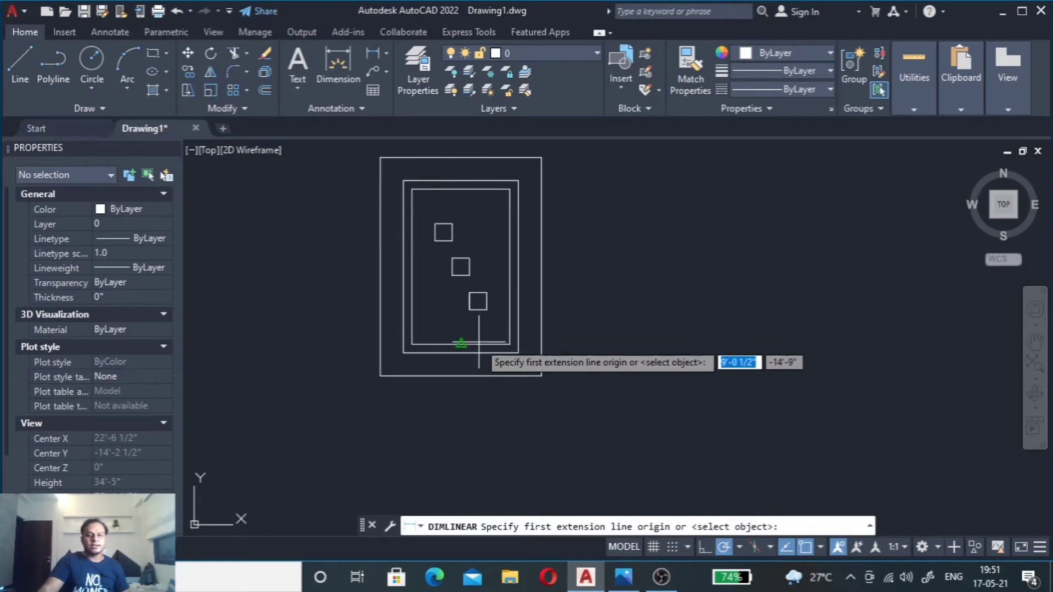
pyautogui.click(461, 345)
pyautogui.scroll(5, 478, 344)
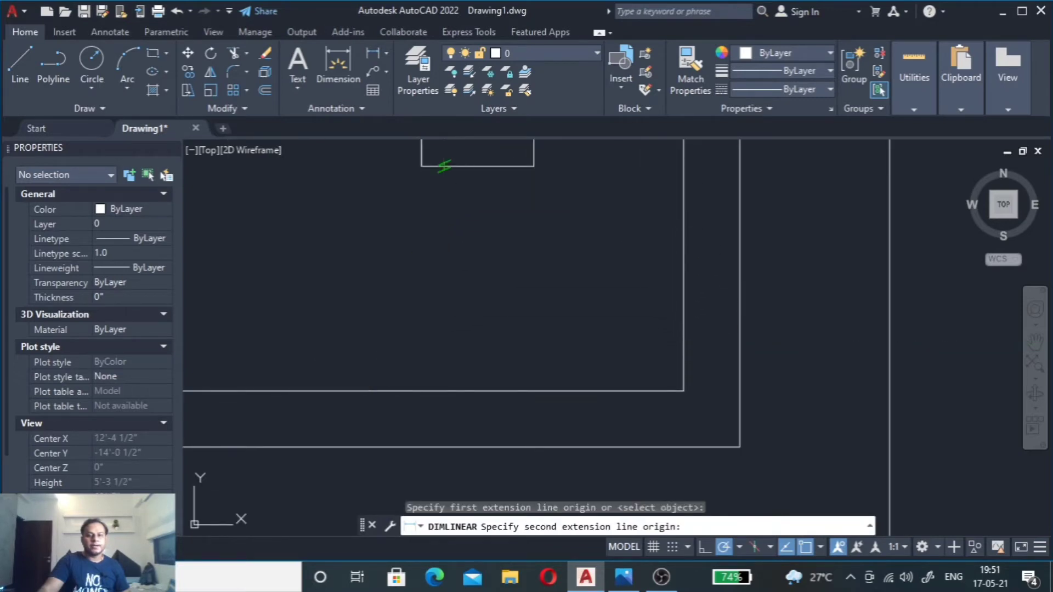
pyautogui.click(461, 166)
pyautogui.scroll(2, 461, 225)
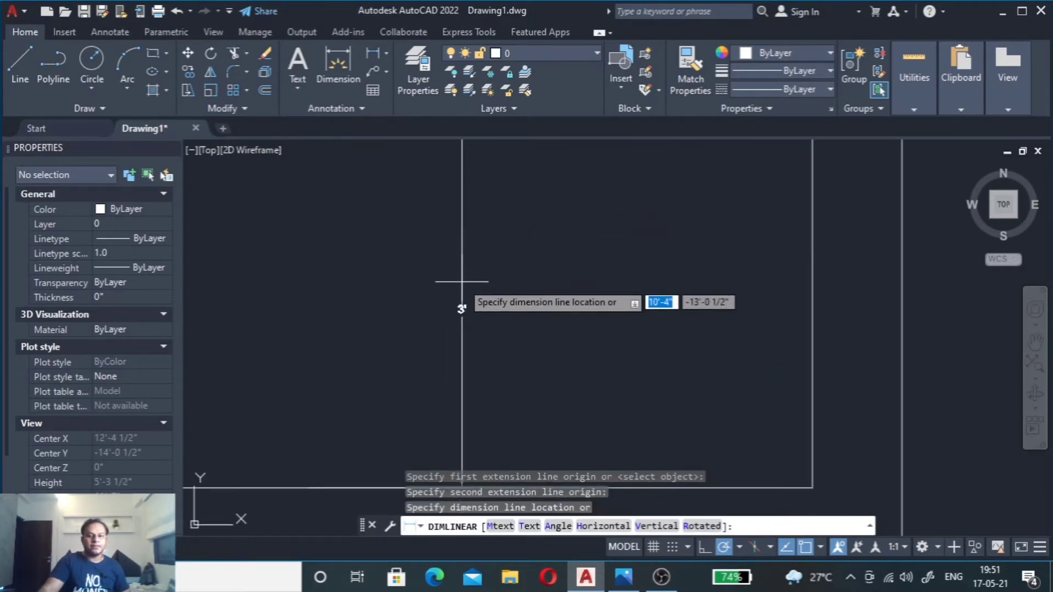
pyautogui.press('Escape')
# Step: Bring the annotated ceiling reference photo to the front in Photos
pyautogui.scroll(-4, 483, 312)
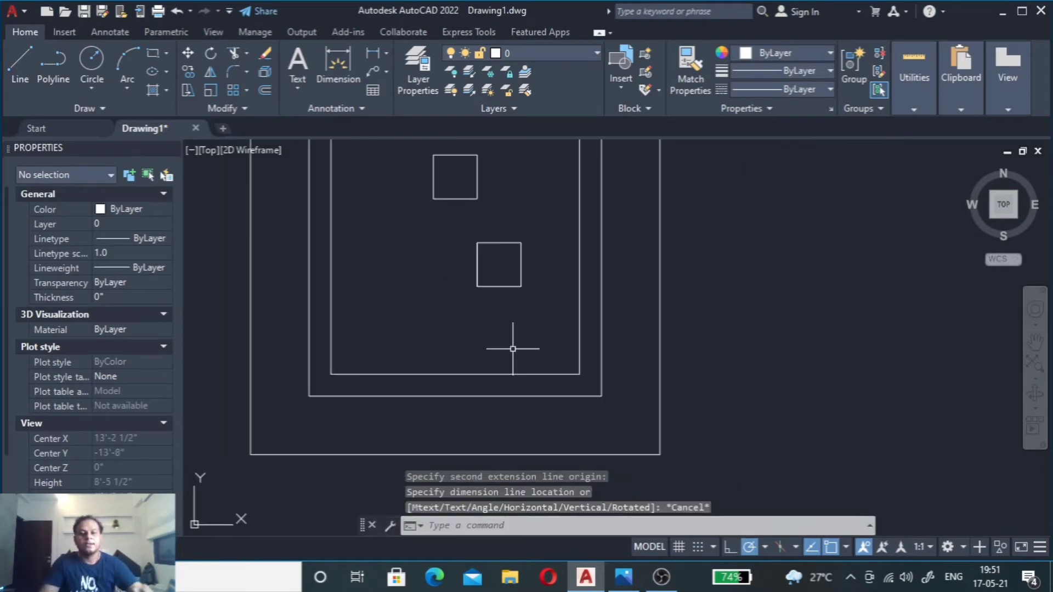
pyautogui.scroll(-4, 513, 349)
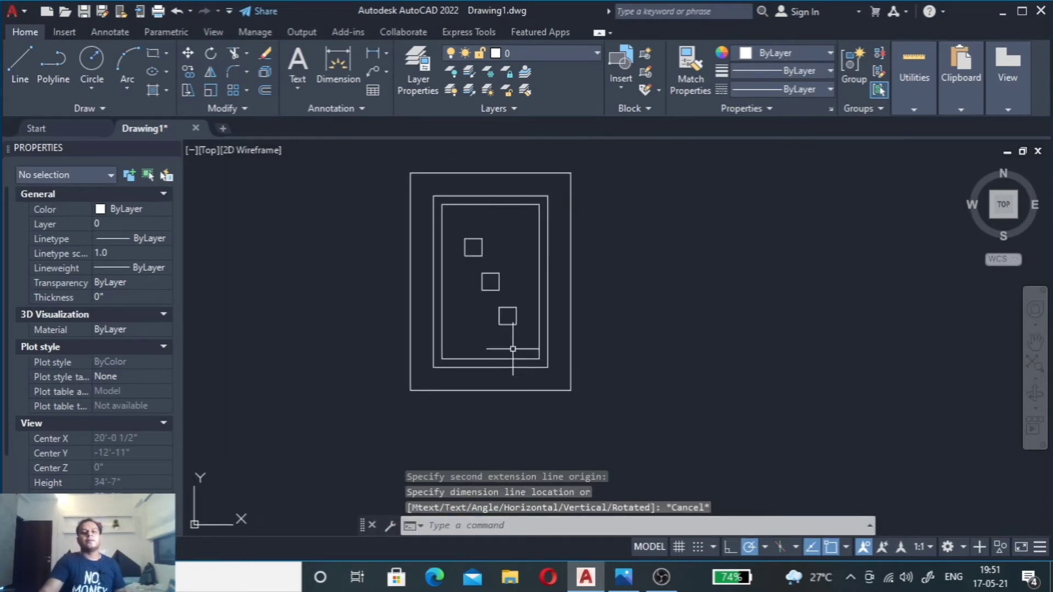
pyautogui.click(628, 586)
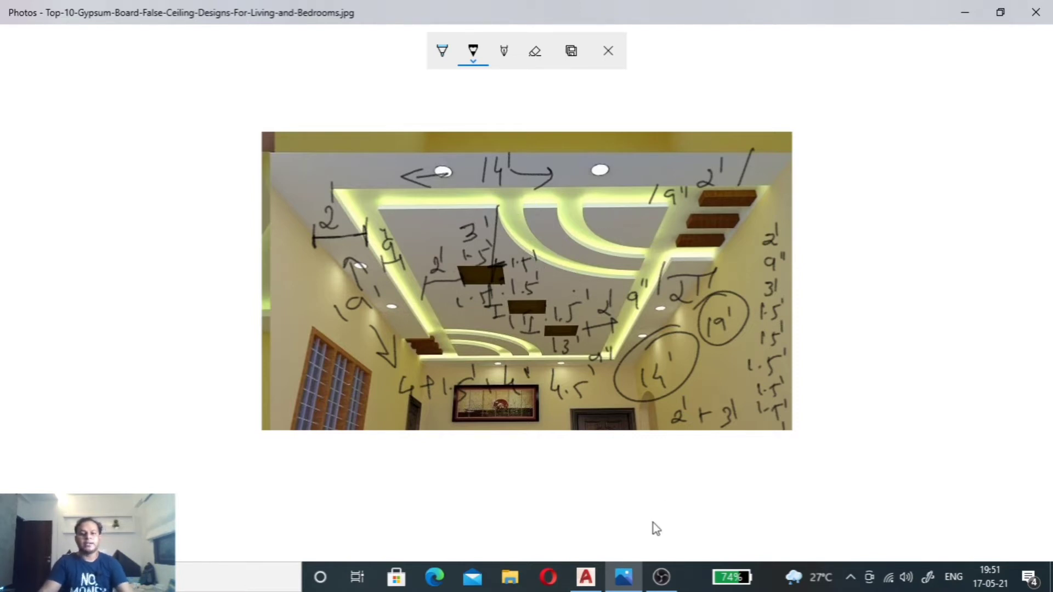
# Step: Offset the inner border's right and top lines 1.5 inward toward the panels
pyautogui.click(586, 576)
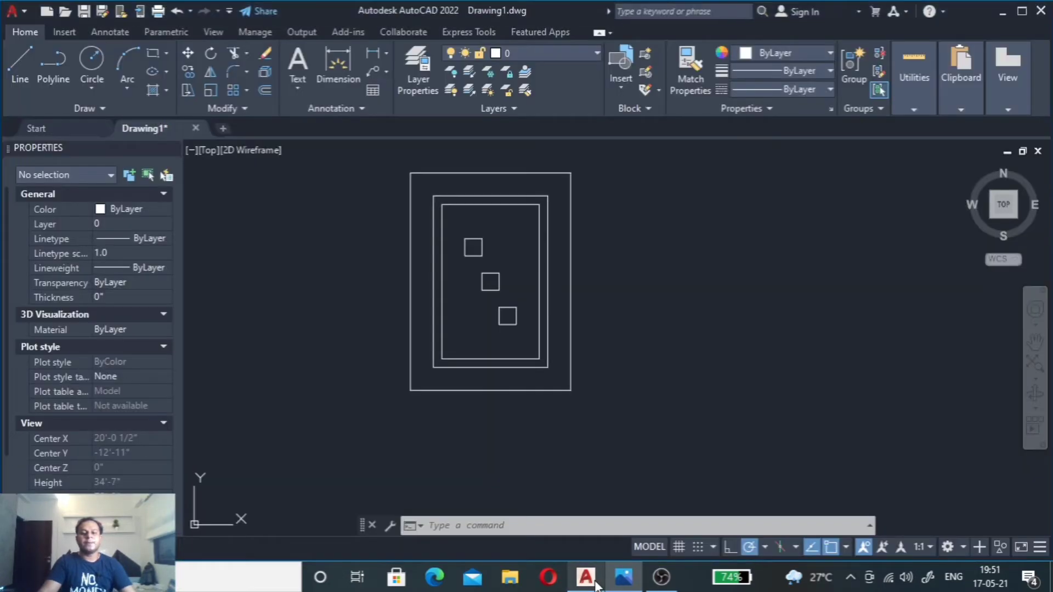
pyautogui.scroll(3, 535, 185)
pyautogui.click(556, 285)
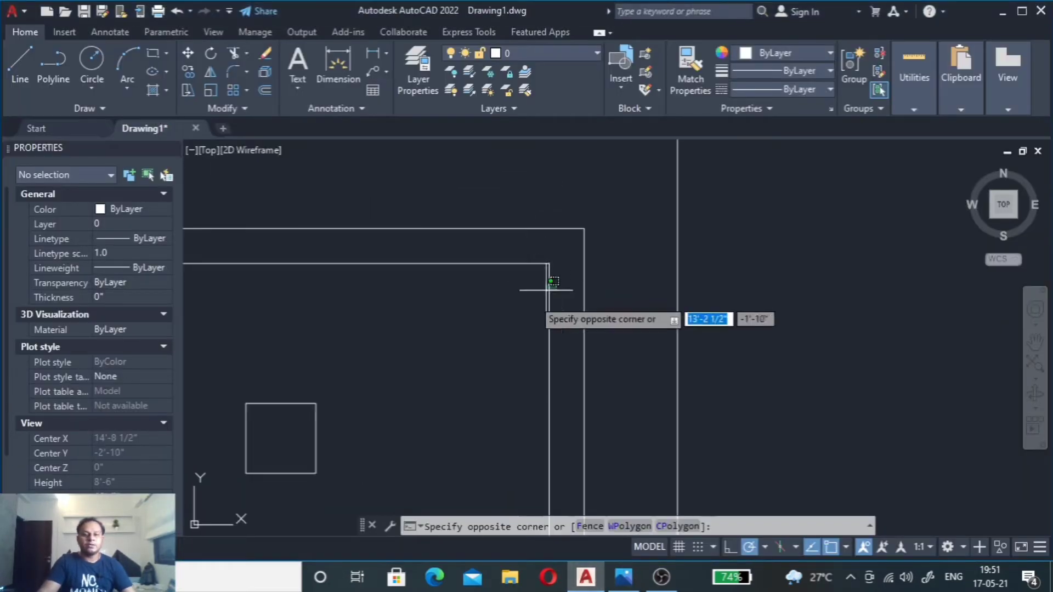
pyautogui.click(524, 303)
pyautogui.write('o')
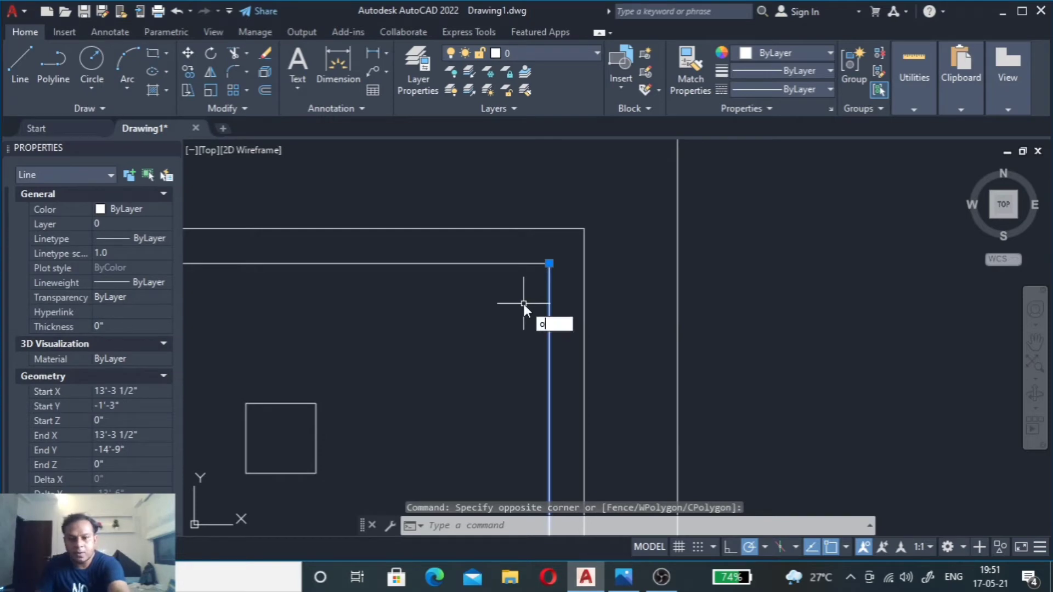
pyautogui.press('Return')
pyautogui.write("1.5'")
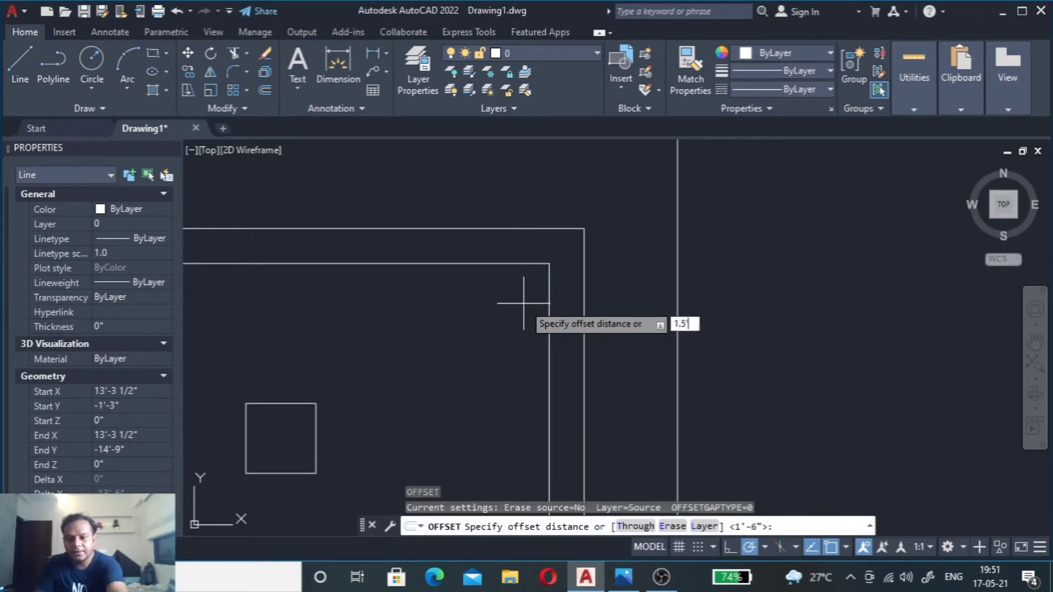
pyautogui.press('Return')
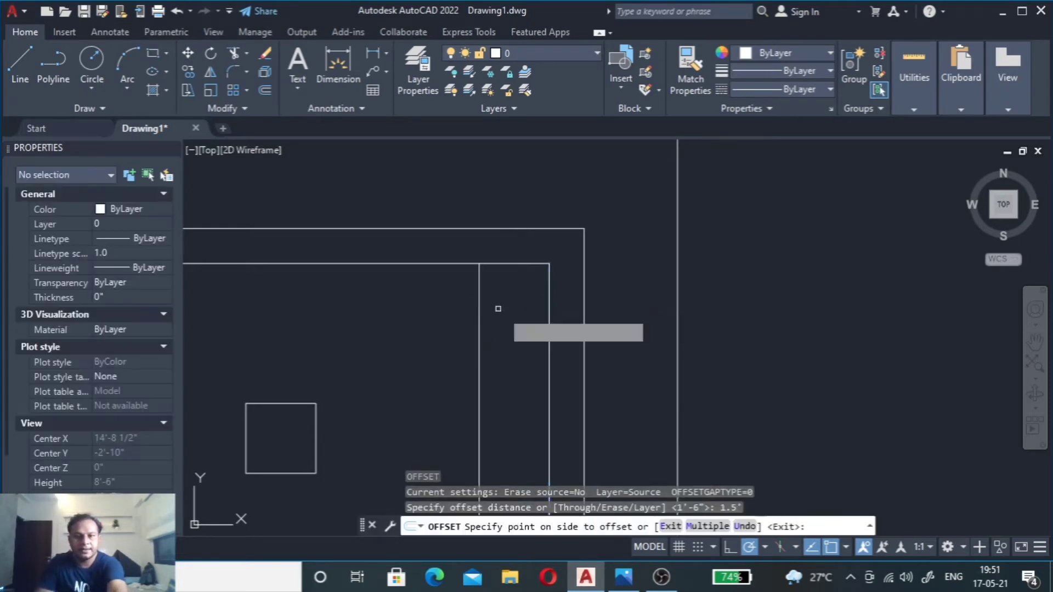
pyautogui.click(513, 301)
pyautogui.click(502, 264)
pyautogui.click(513, 299)
pyautogui.press('Escape')
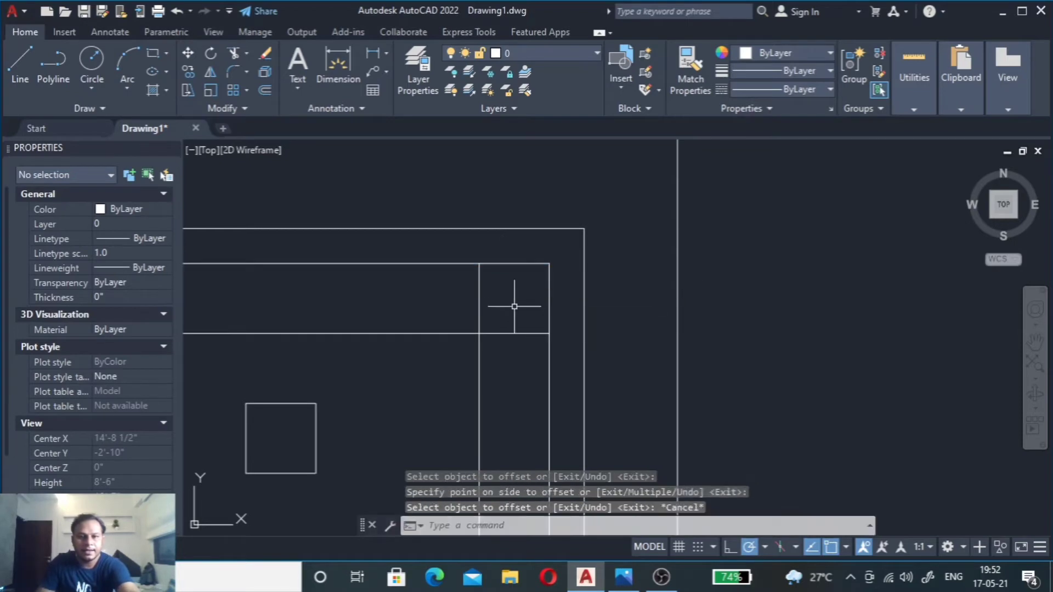
pyautogui.press('Escape')
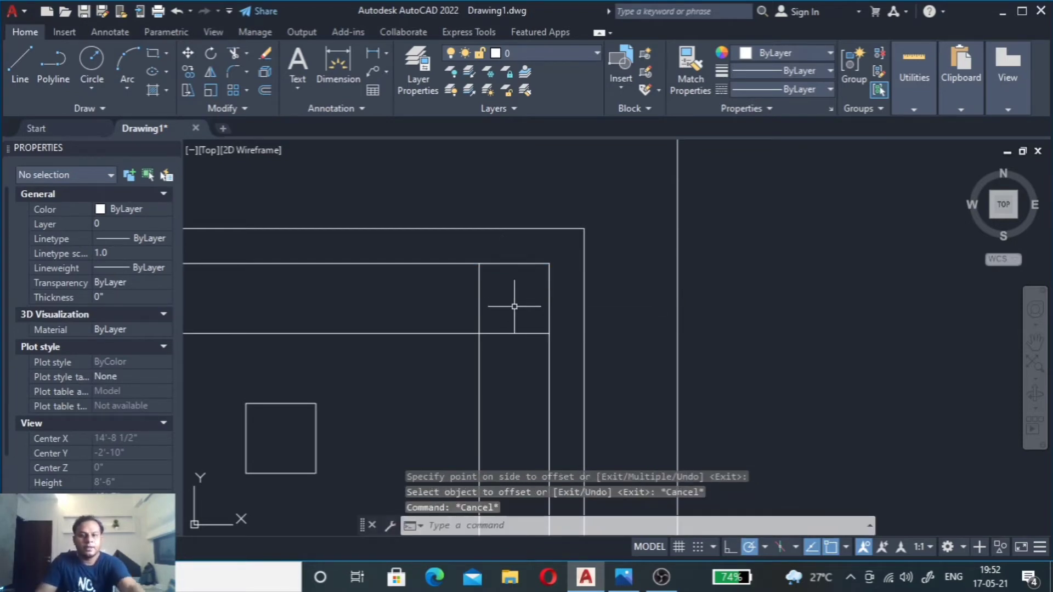
# Step: Erase the two 1.5 offset lines at the corner
pyautogui.scroll(-4, 535, 248)
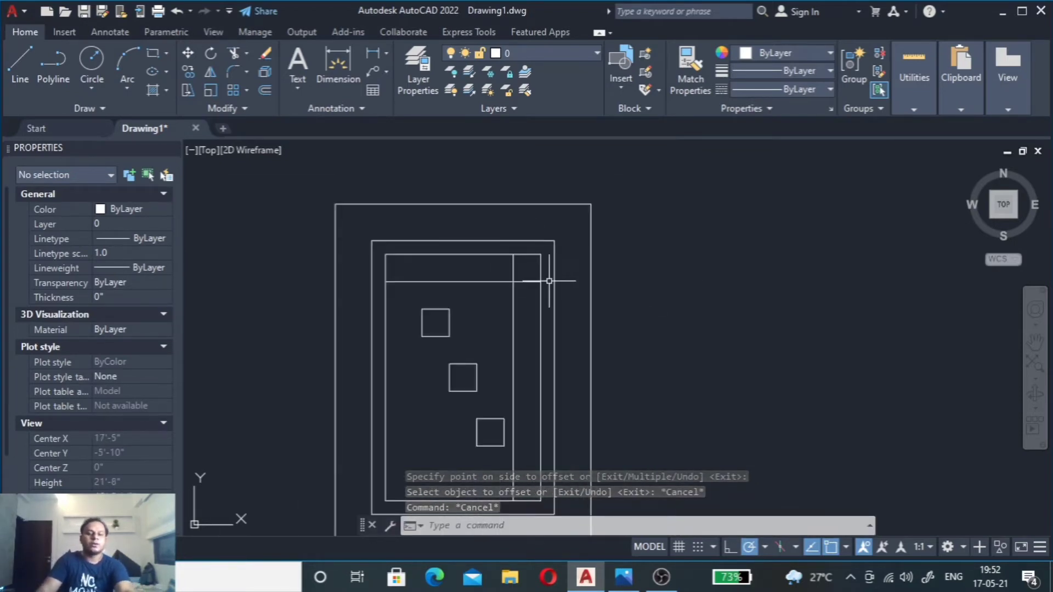
pyautogui.scroll(4, 549, 280)
pyautogui.click(456, 264)
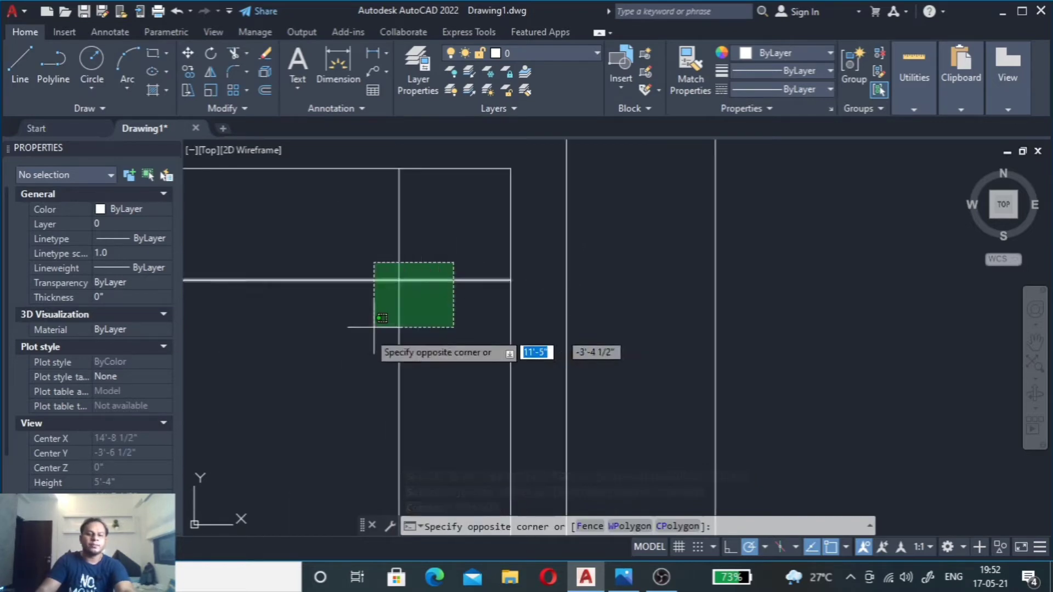
pyautogui.click(368, 332)
pyautogui.press('Delete')
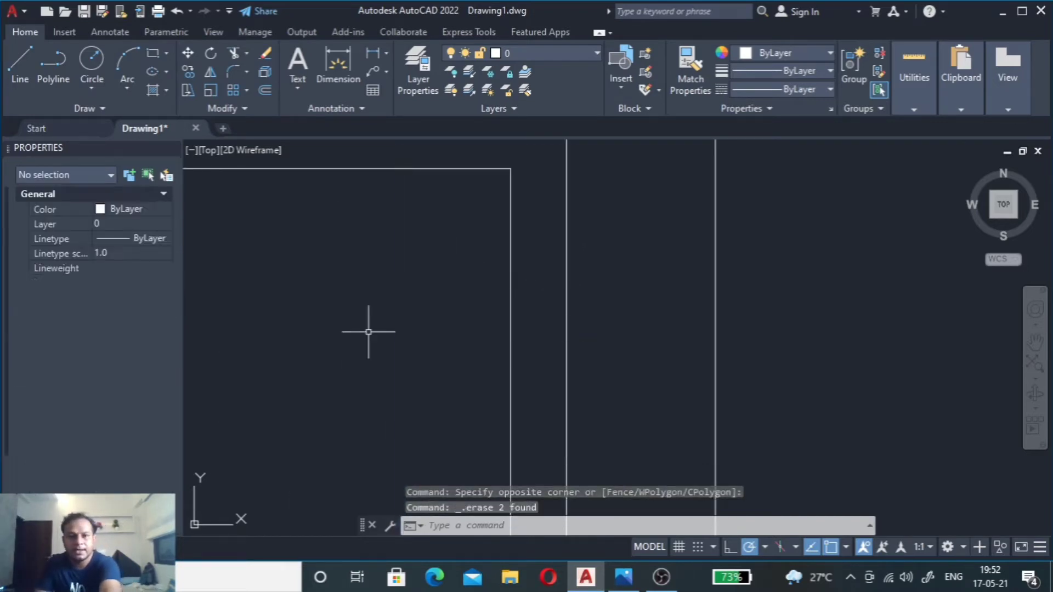
pyautogui.click(516, 299)
pyautogui.click(463, 324)
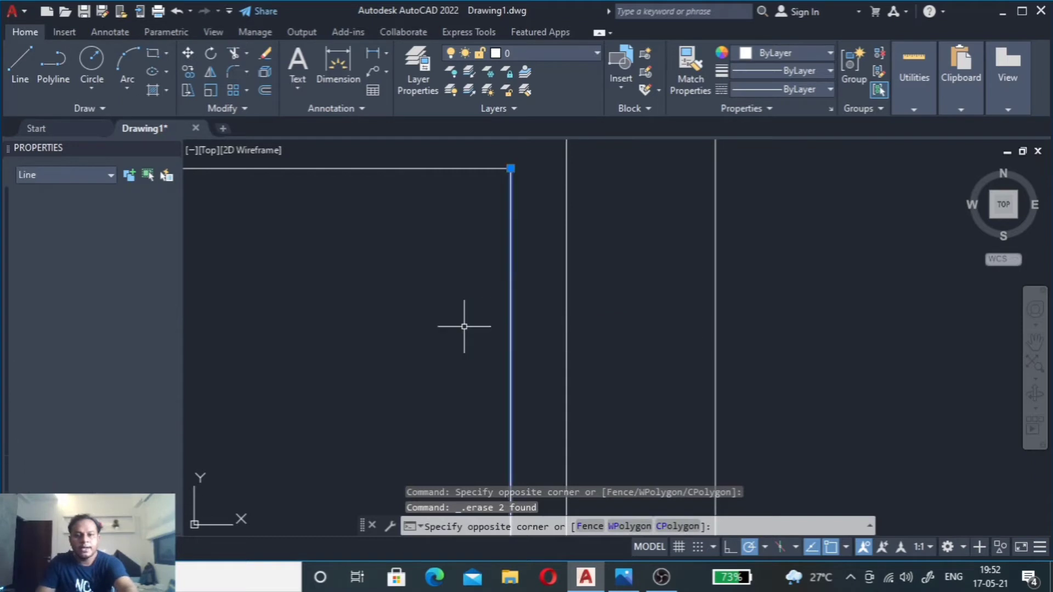
pyautogui.press('Escape')
# Step: Offset the right vertical line 2' left and the top border line 2' down
pyautogui.write('o')
pyautogui.press('Return')
pyautogui.write('2')
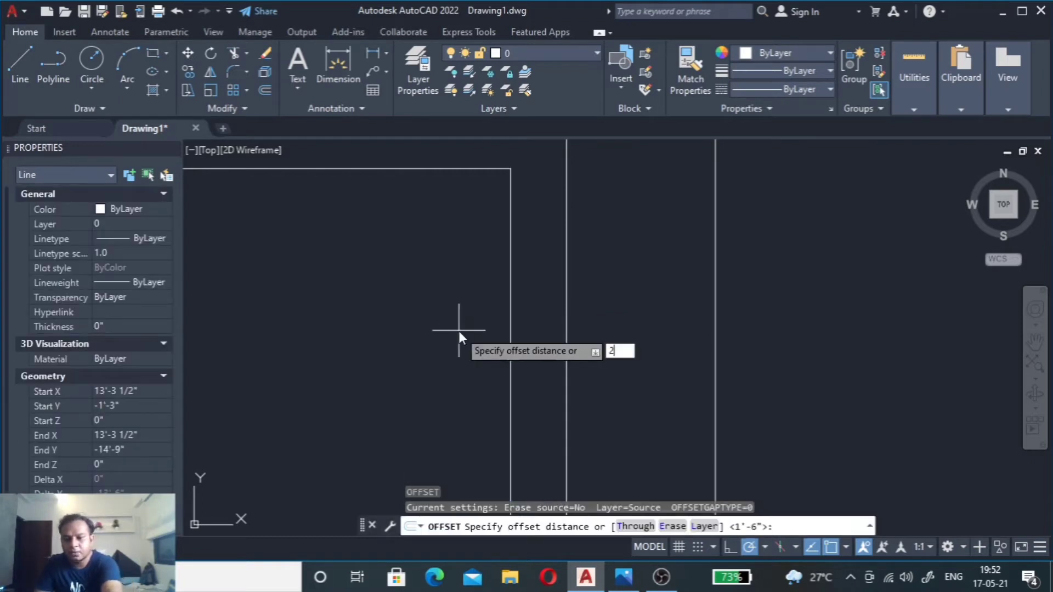
pyautogui.write("'")
pyautogui.press('Return')
pyautogui.click(511, 329)
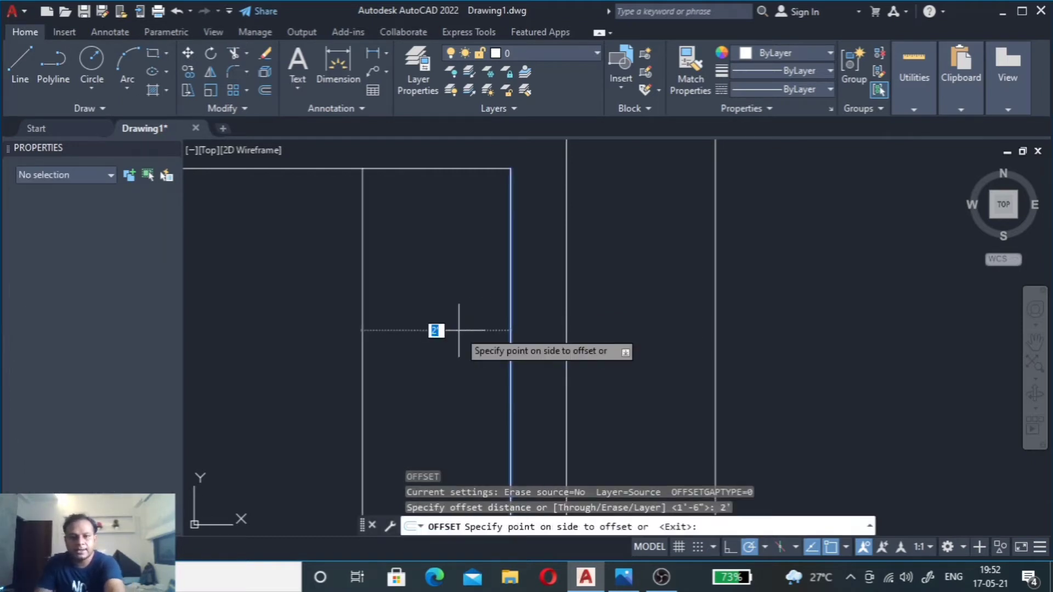
pyautogui.click(437, 328)
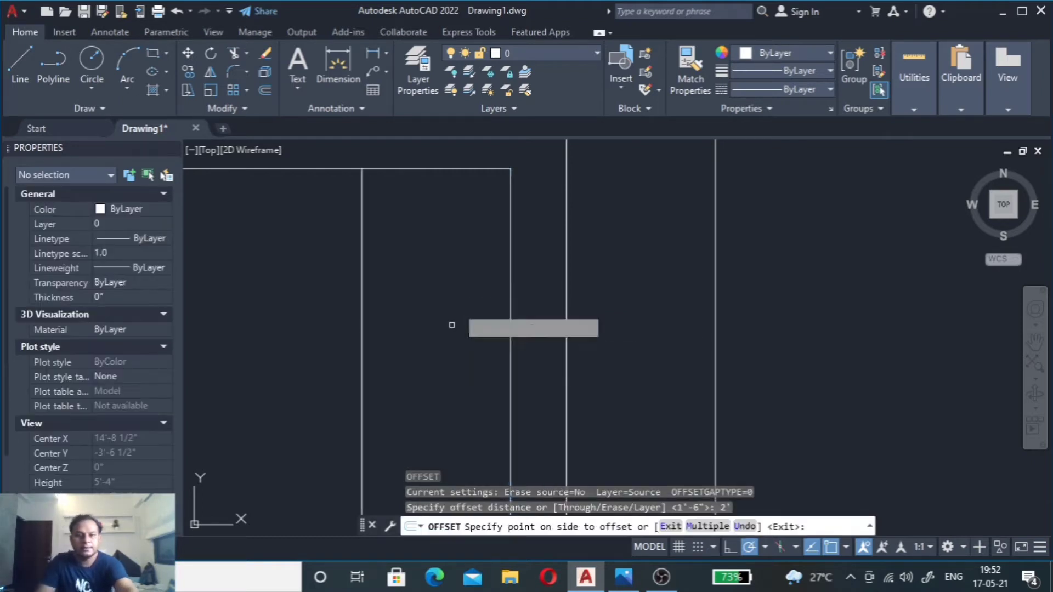
pyautogui.click(464, 168)
pyautogui.click(463, 230)
pyautogui.scroll(-2, 457, 246)
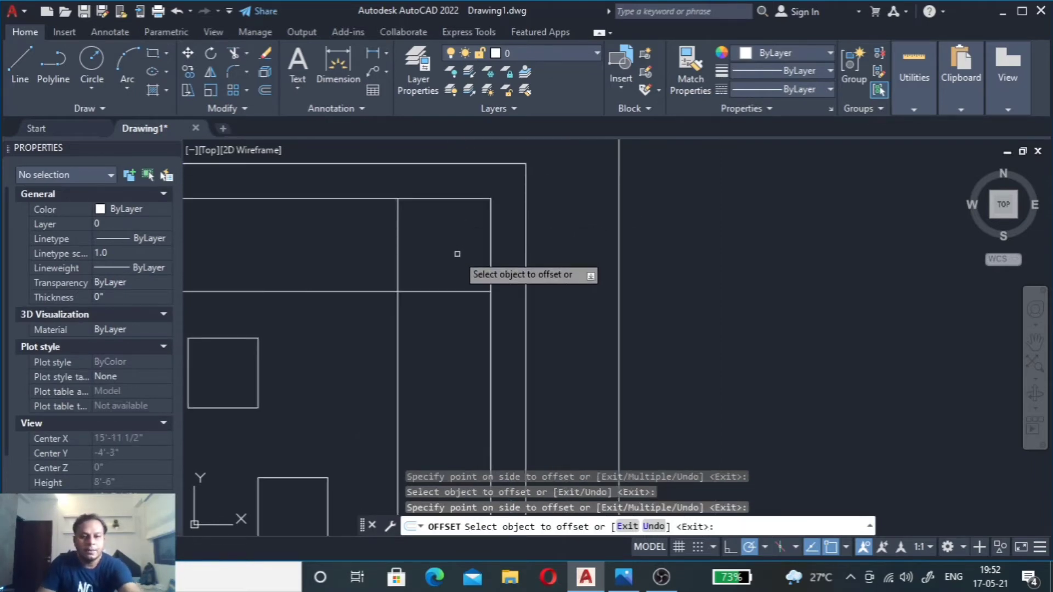
pyautogui.press('Escape')
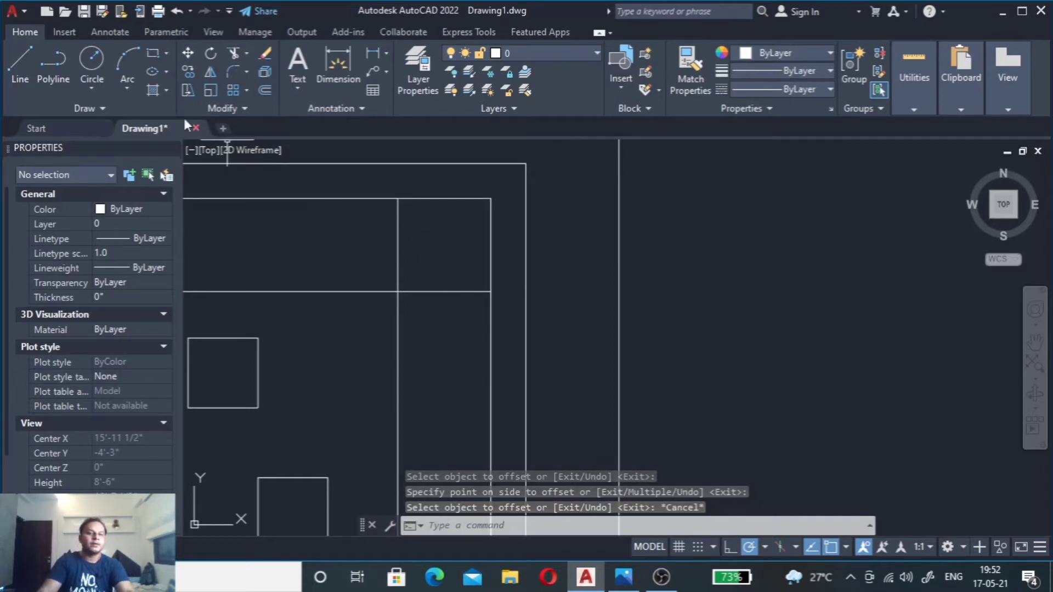
# Step: Draw a 3-point arc across the corner square through its opposite corners
pyautogui.click(132, 80)
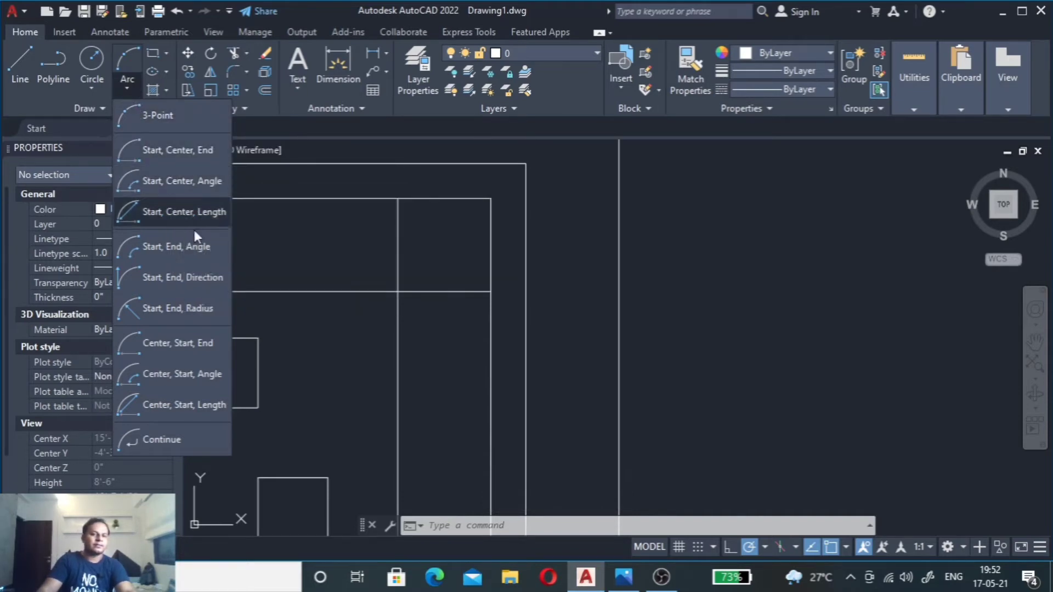
pyautogui.click(204, 251)
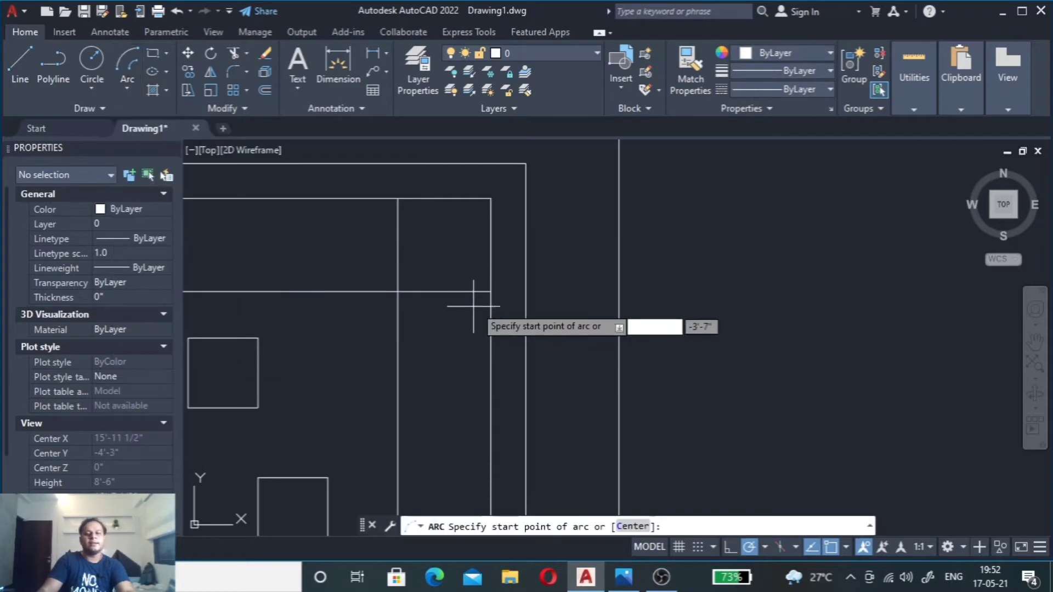
pyautogui.click(489, 291)
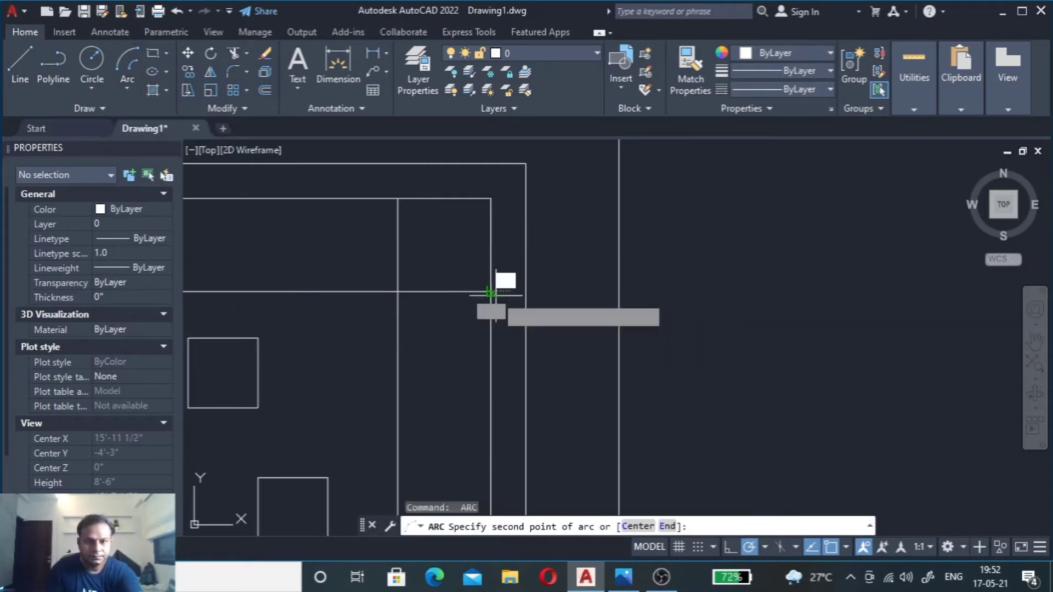
pyautogui.click(397, 198)
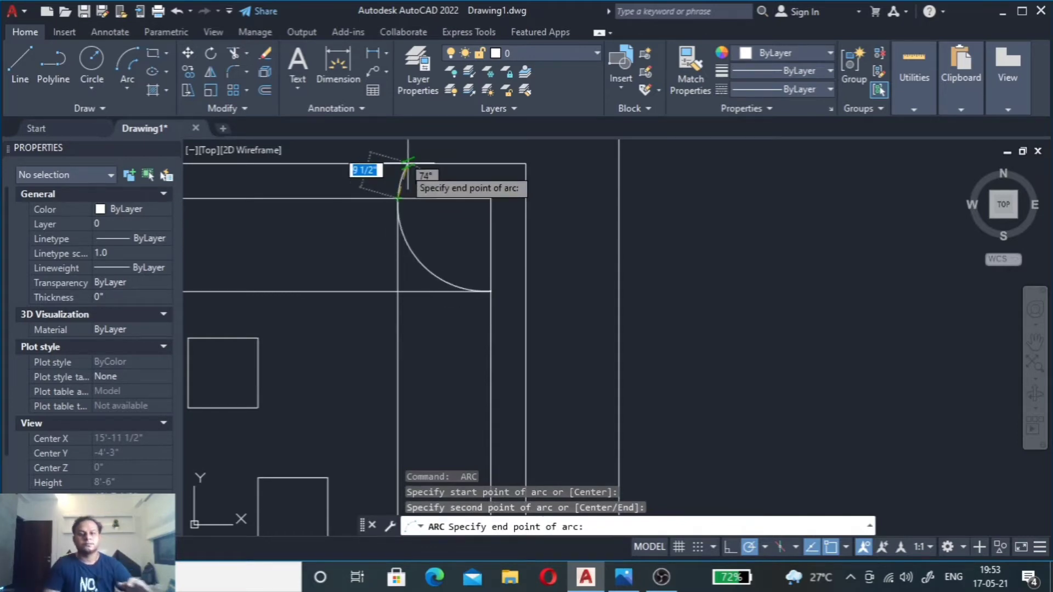
pyautogui.scroll(4, 409, 167)
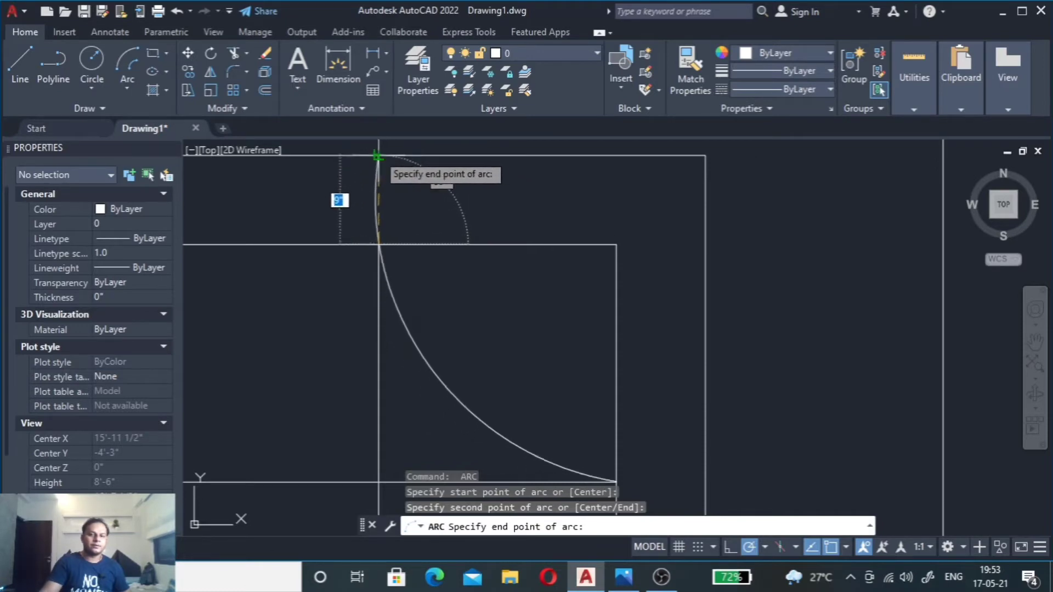
pyautogui.click(623, 575)
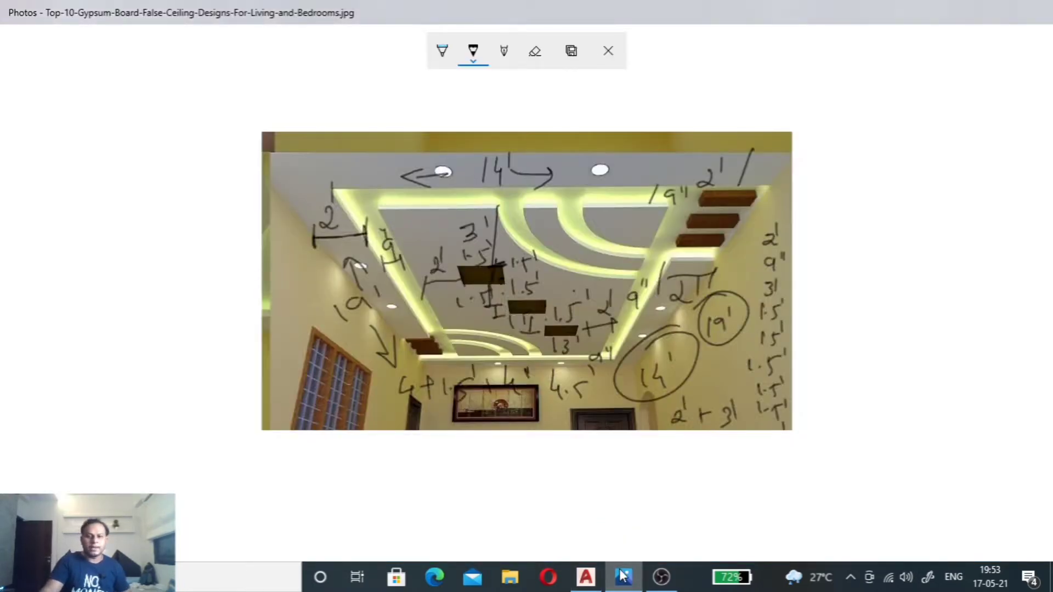
pyautogui.click(624, 576)
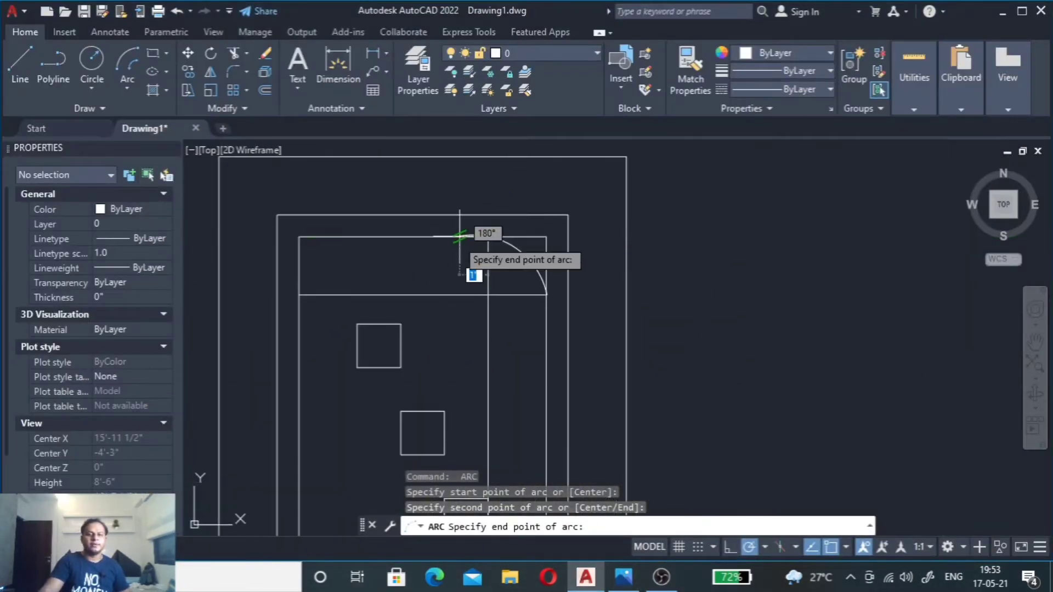
pyautogui.scroll(3, 497, 202)
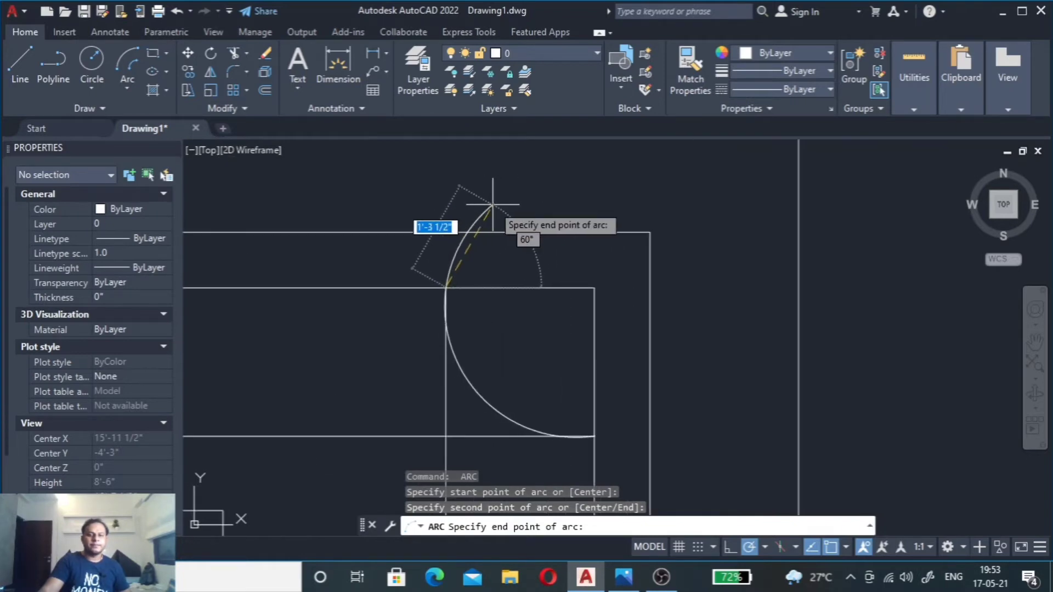
pyautogui.click(492, 204)
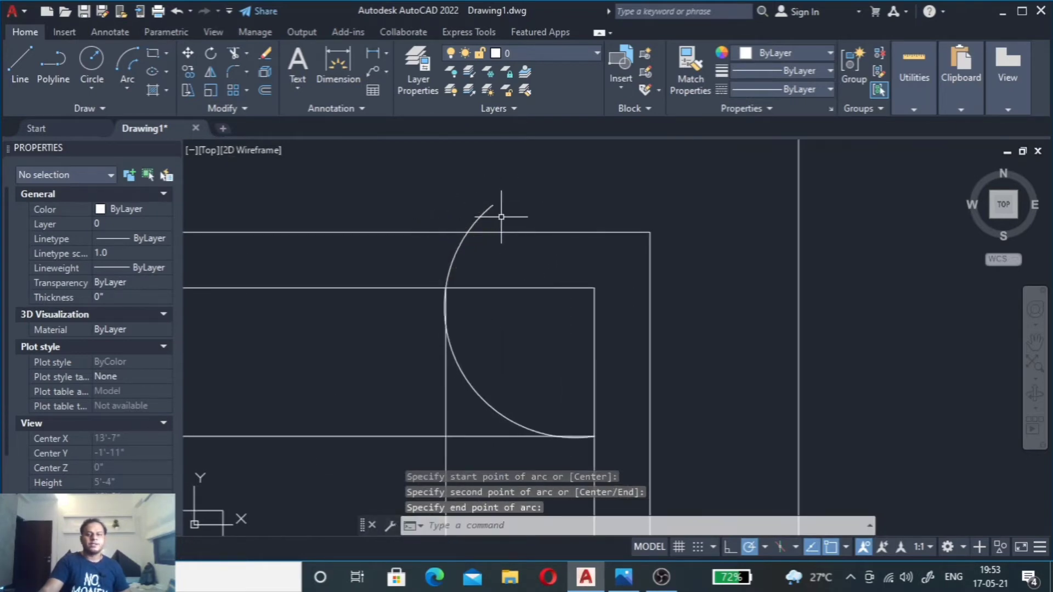
pyautogui.press('Escape')
pyautogui.press('Escape')
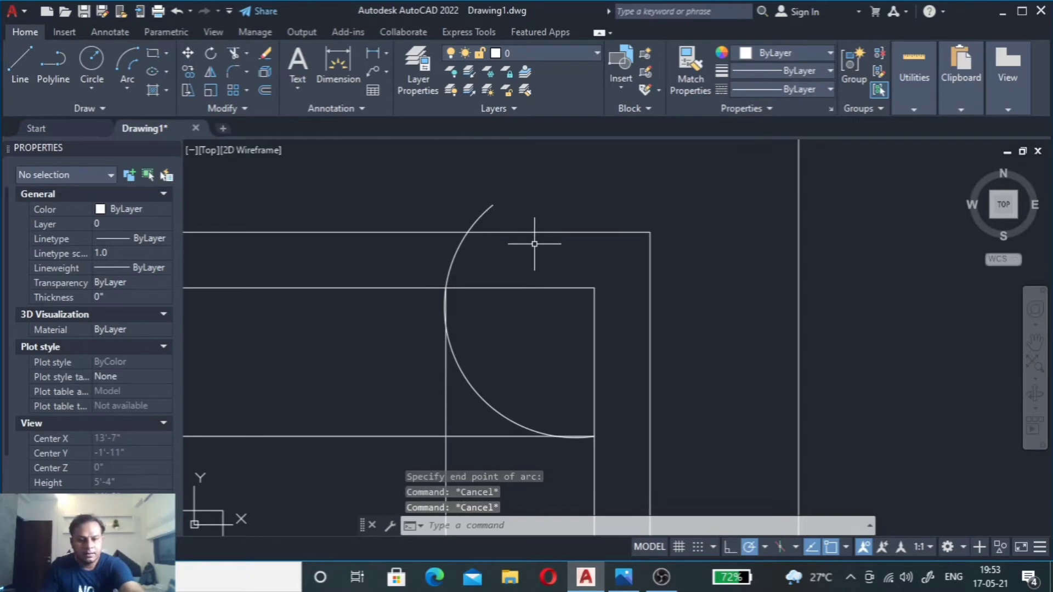
# Step: Trim the arc's overshoot beyond the border and a stray piece nearby
pyautogui.press('Return')
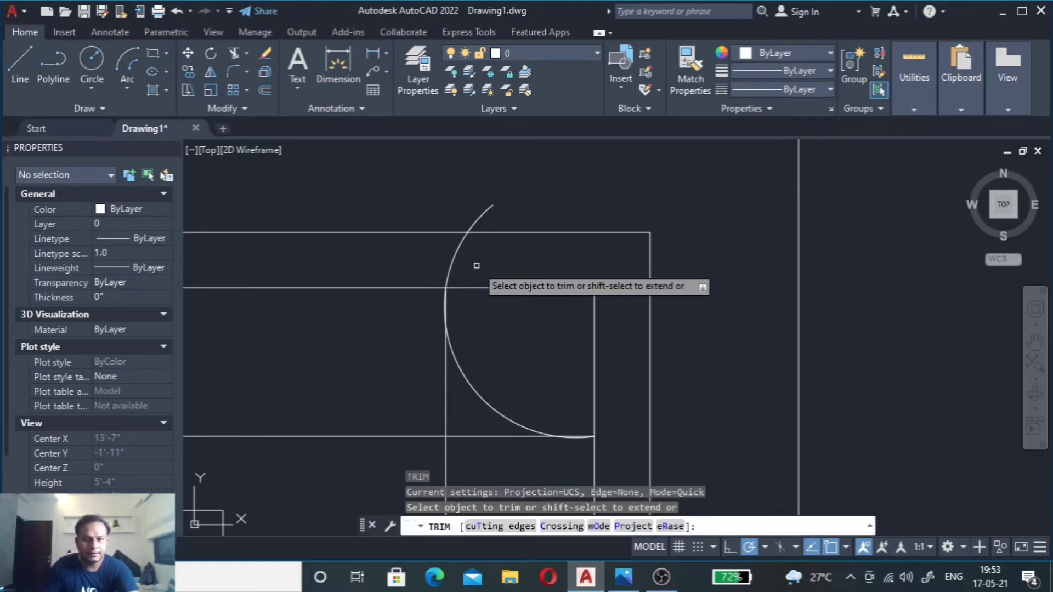
pyautogui.moveTo(475, 264); pyautogui.dragTo(425, 265)
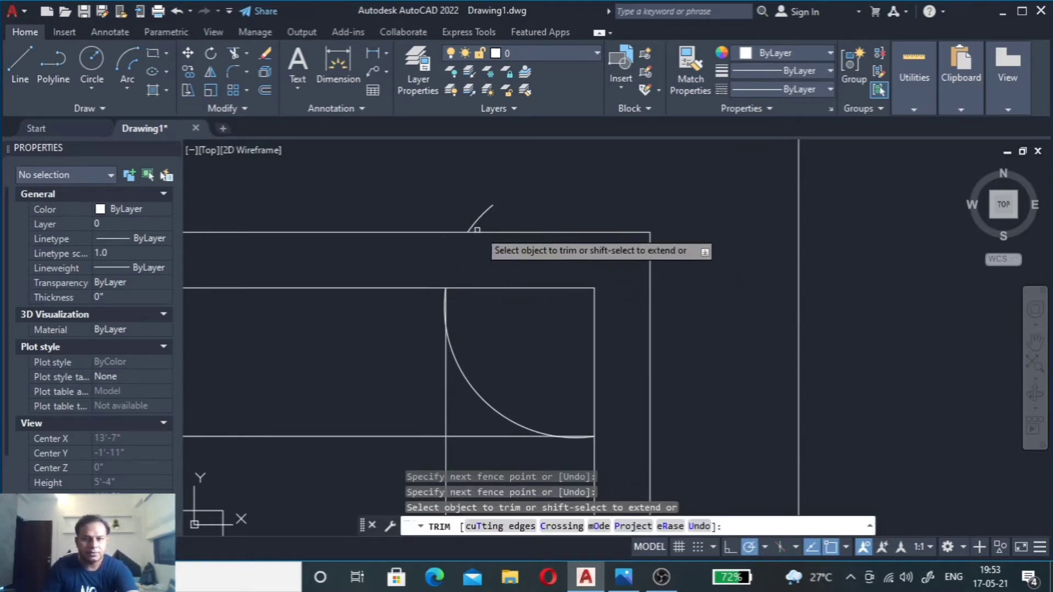
pyautogui.moveTo(480, 225); pyautogui.dragTo(480, 223)
pyautogui.scroll(-2, 421, 312)
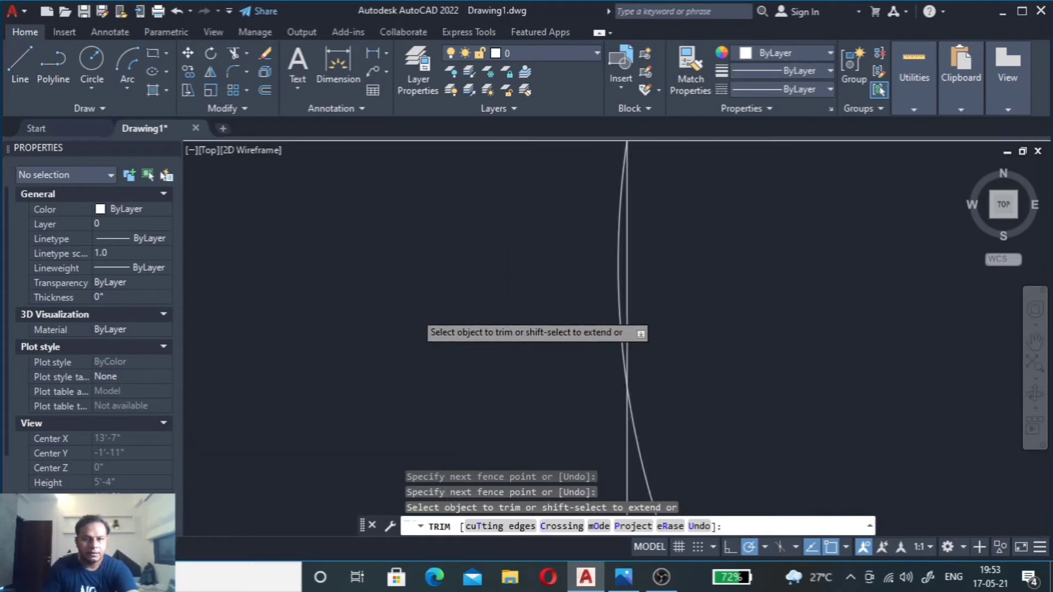
pyautogui.scroll(2, 461, 376)
pyautogui.scroll(2, 461, 376)
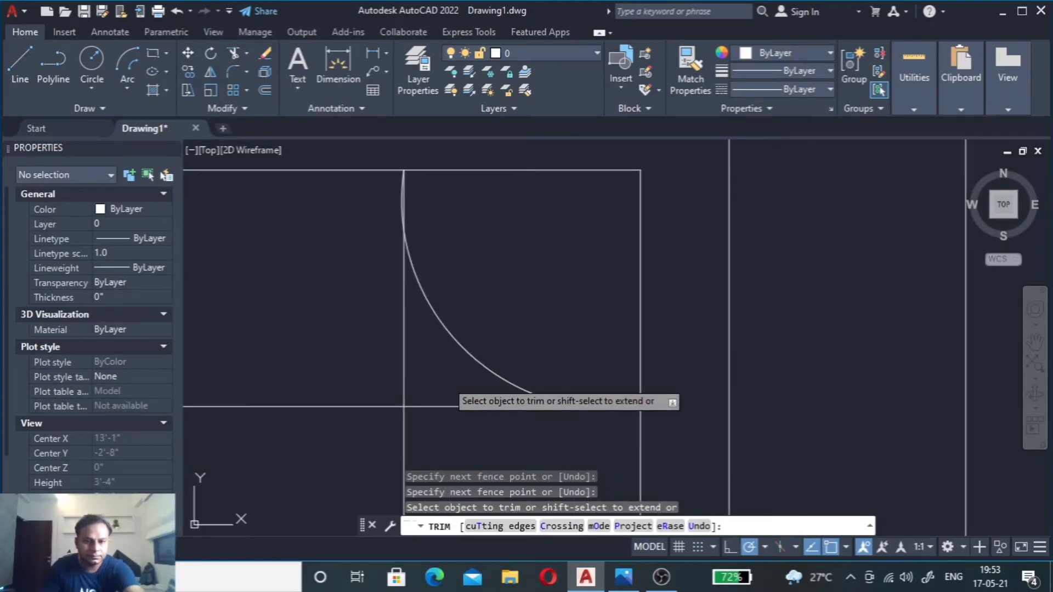
pyautogui.press('Escape')
# Step: Erase the two corner-square guide lines and switch to the reference photo
pyautogui.click(432, 383)
pyautogui.click(386, 418)
pyautogui.press('Delete')
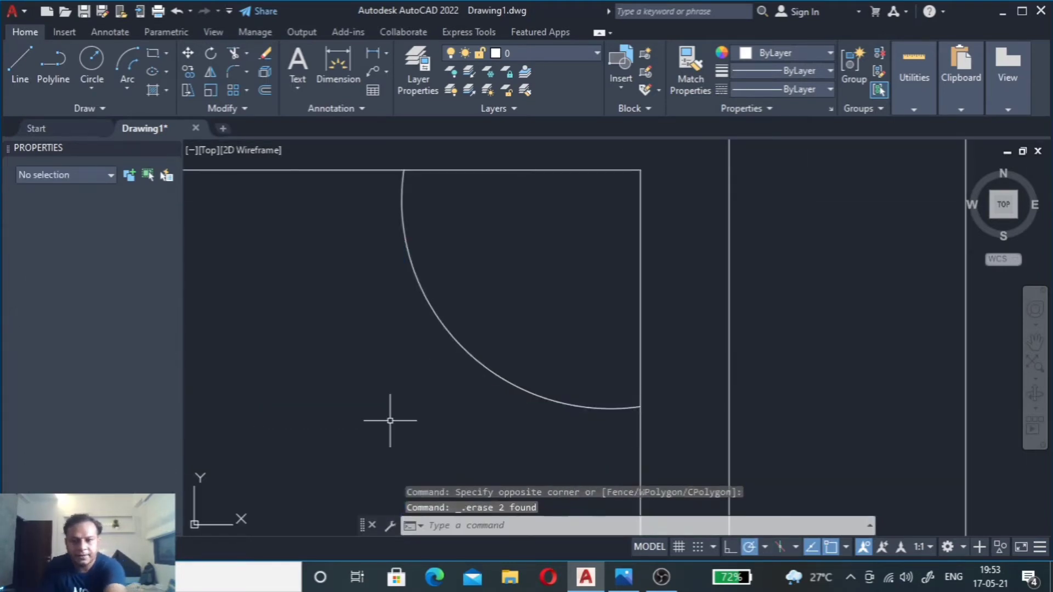
pyautogui.scroll(-5, 420, 376)
pyautogui.scroll(-2, 419, 376)
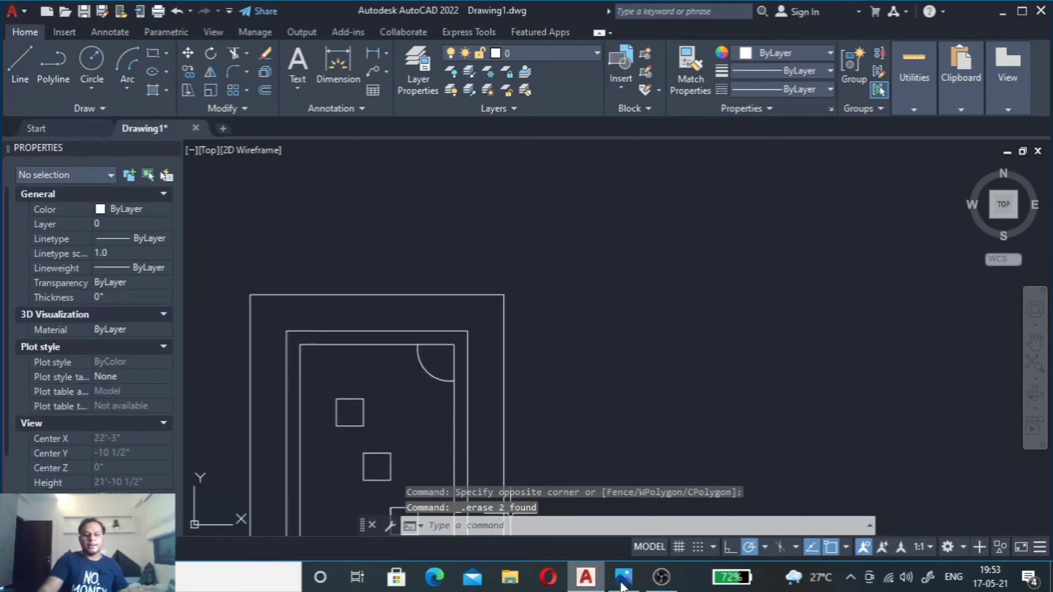
pyautogui.click(624, 577)
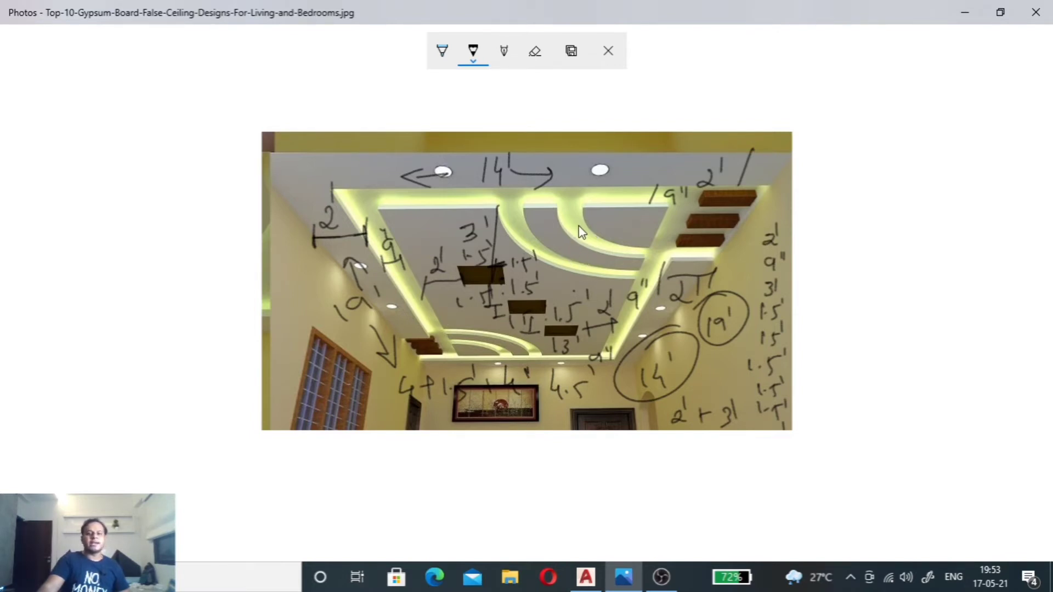
# Step: Return from the Photos reference image to the AutoCAD ceiling drawing
pyautogui.moveTo(584, 577)
pyautogui.click(597, 581)
# Step: Offset the corner quarter-arc 6" outward
pyautogui.scroll(3, 457, 435)
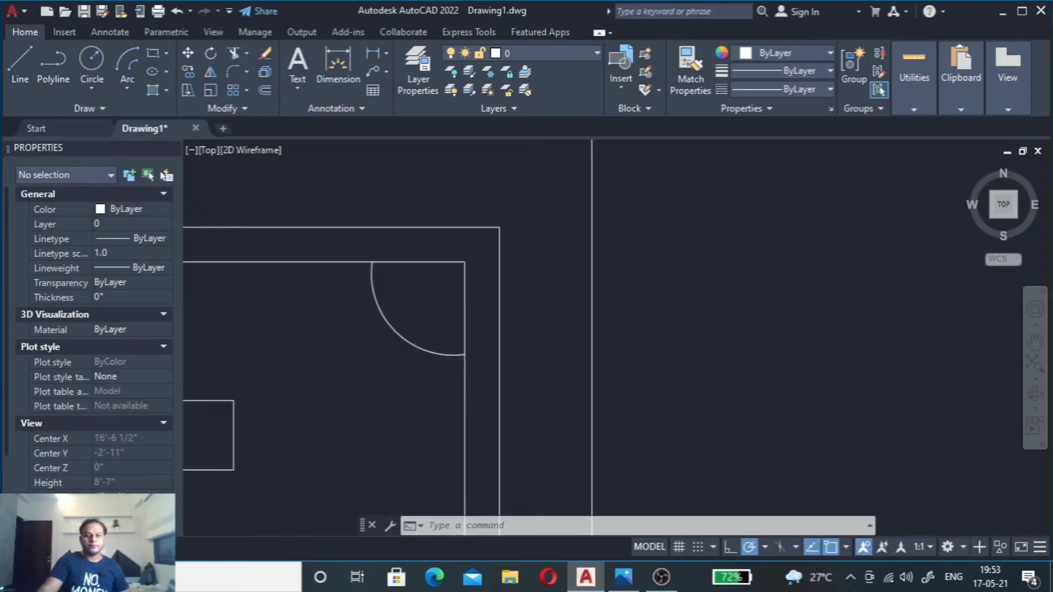
pyautogui.scroll(3, 439, 357)
pyautogui.click(430, 327)
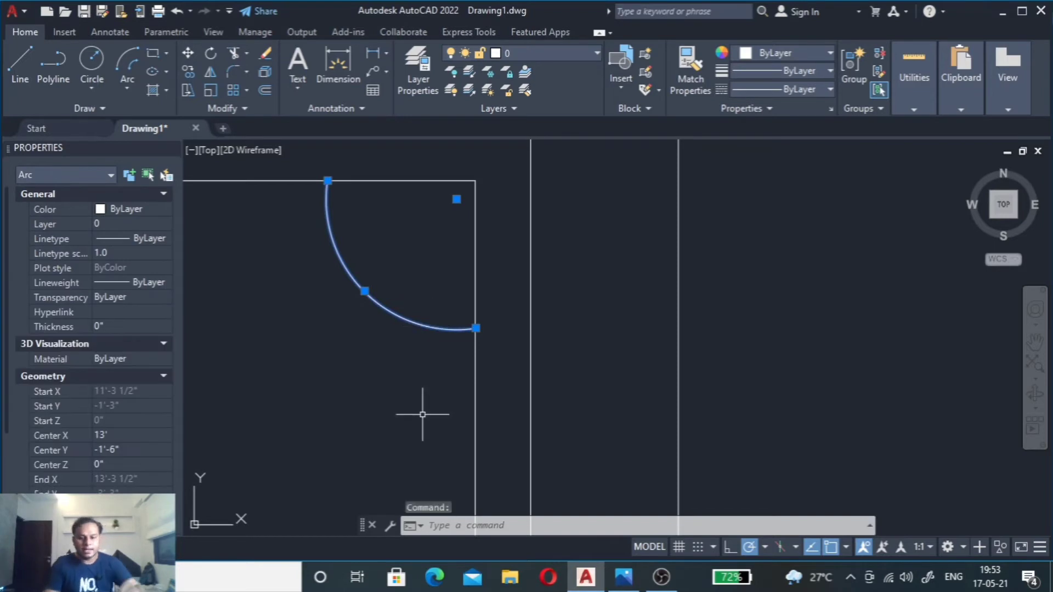
pyautogui.write('o')
pyautogui.press('Return')
pyautogui.write('6"')
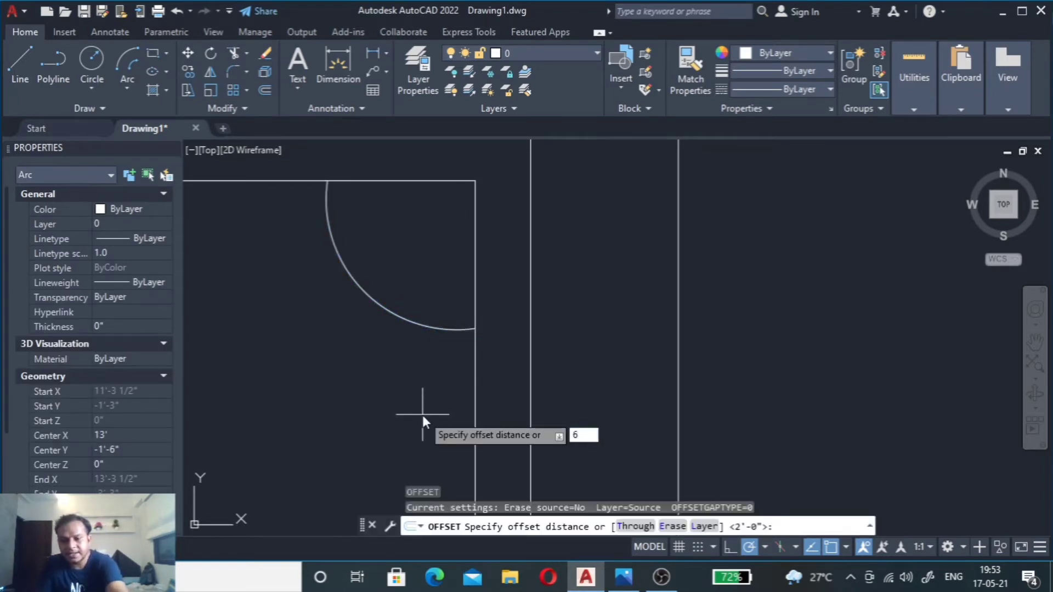
pyautogui.press('Return')
pyautogui.click(433, 326)
pyautogui.click(405, 416)
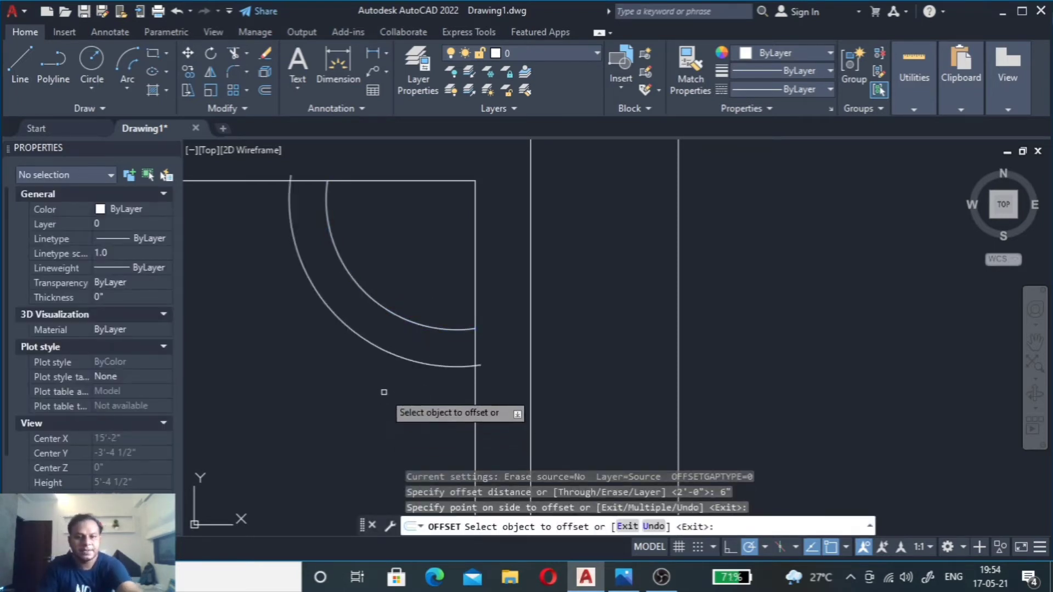
pyautogui.press('Escape')
# Step: Offset the new outer arc a further 9" outward
pyautogui.click(382, 349)
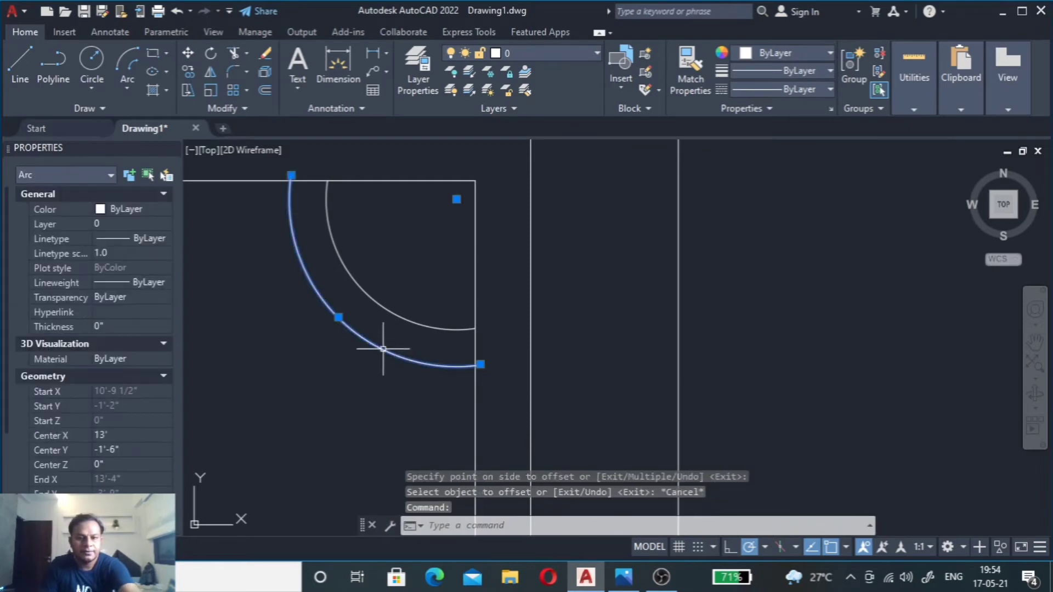
pyautogui.write('o')
pyautogui.press('Return')
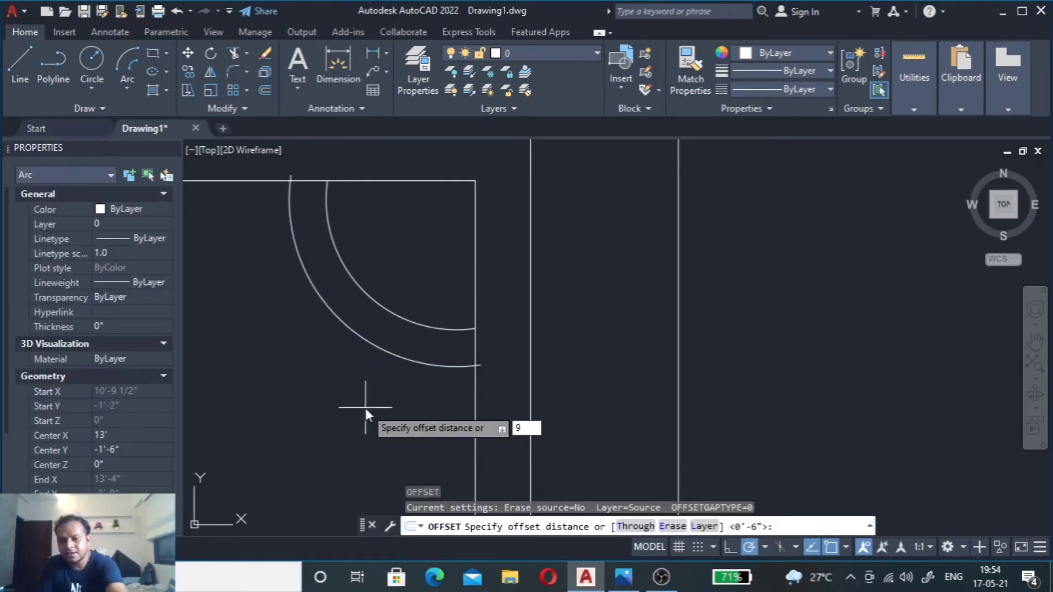
pyautogui.write('9"')
pyautogui.press('Return')
pyautogui.click(377, 339)
pyautogui.click(356, 397)
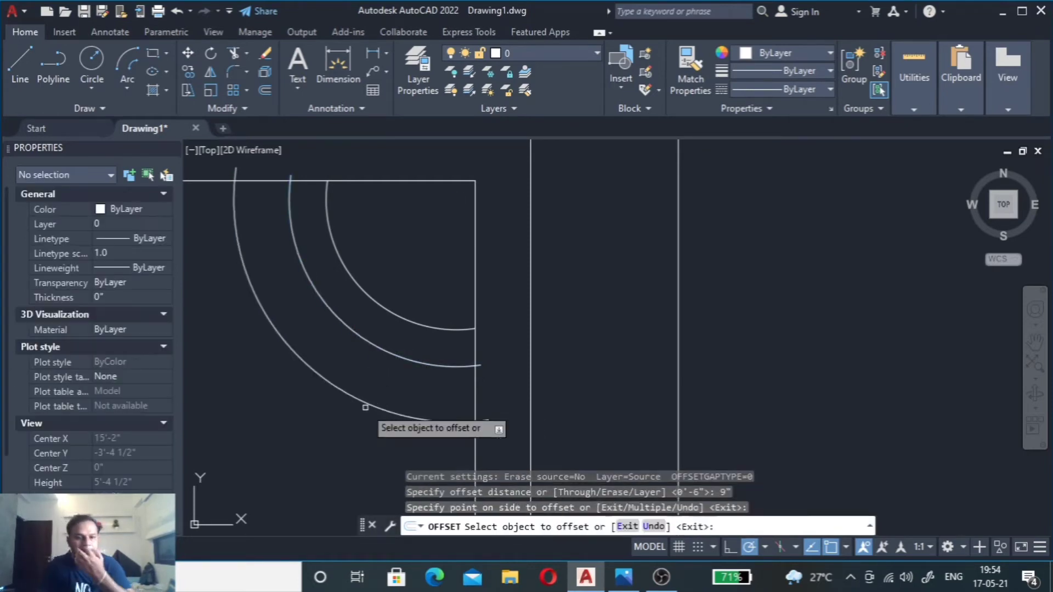
pyautogui.press('Escape')
# Step: Offset the outermost arc another 6 inches outward
pyautogui.click(338, 389)
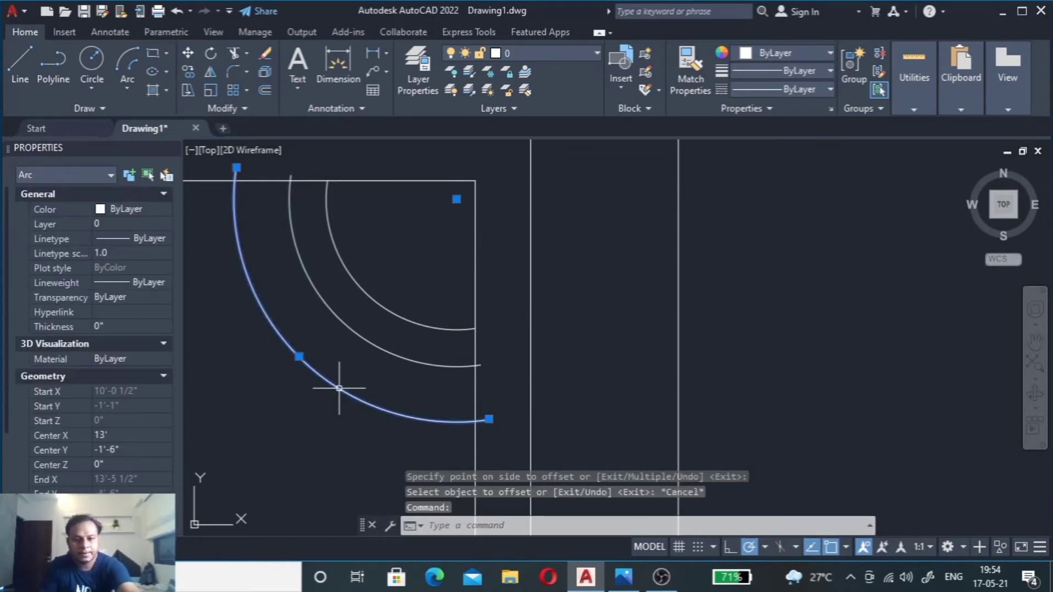
pyautogui.write('o')
pyautogui.press('Return')
pyautogui.write('6')
pyautogui.press('Return')
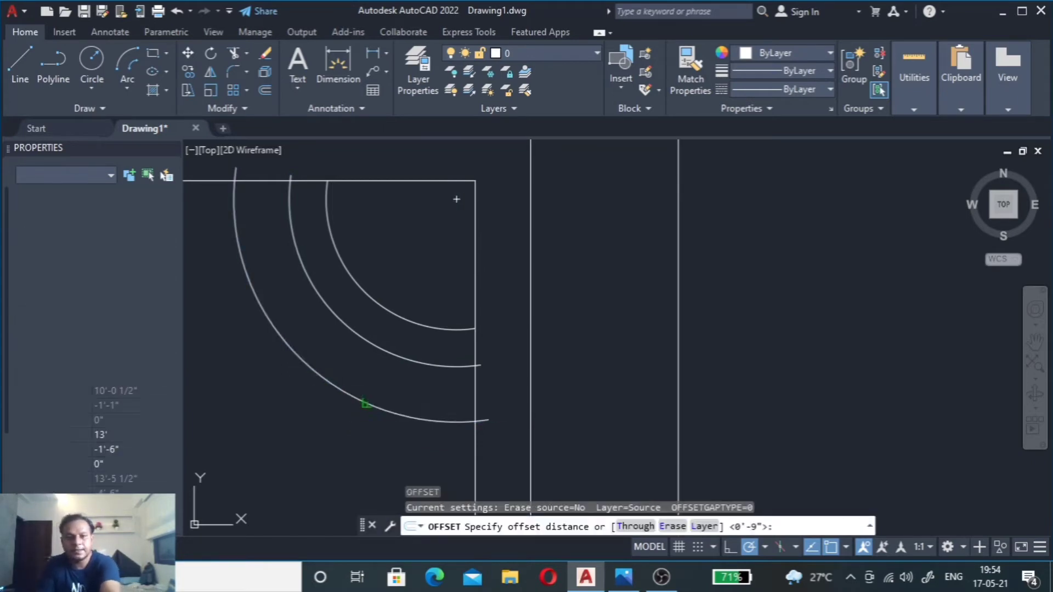
pyautogui.click(346, 390)
pyautogui.click(289, 479)
pyautogui.scroll(-2, 356, 386)
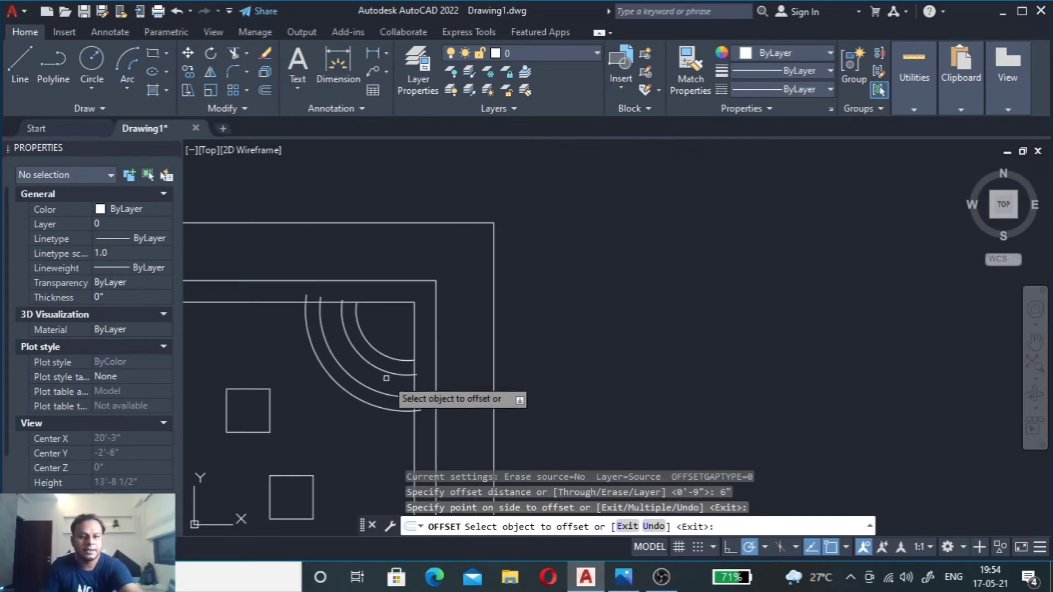
pyautogui.scroll(1, 365, 380)
pyautogui.press('Escape')
pyautogui.write('tr')
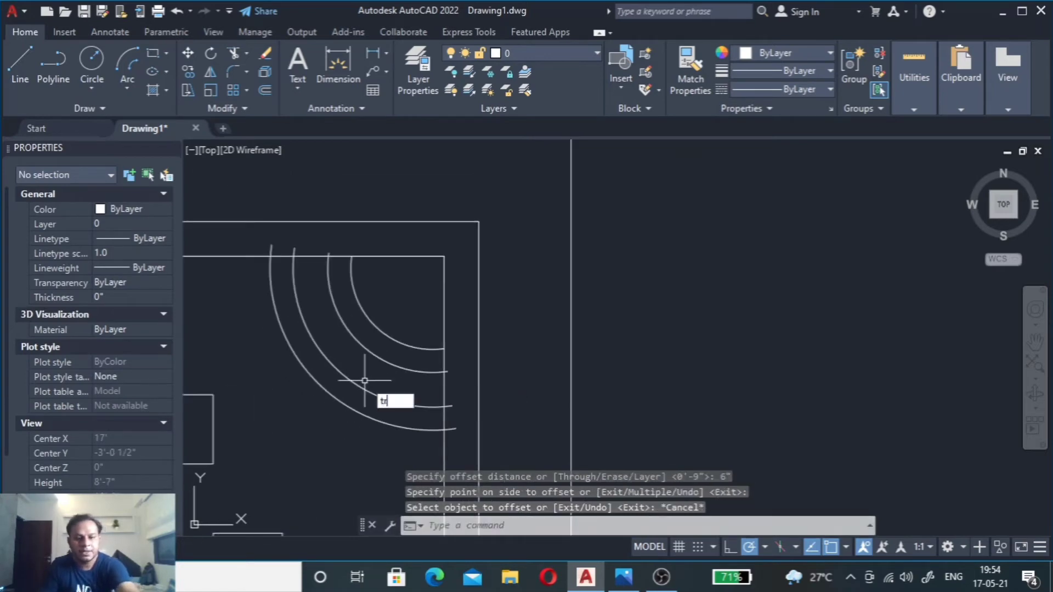
# Step: Fence-trim the arcs flush to the inner border's top and right edges
pyautogui.press('Return')
pyautogui.scroll(5, 260, 234)
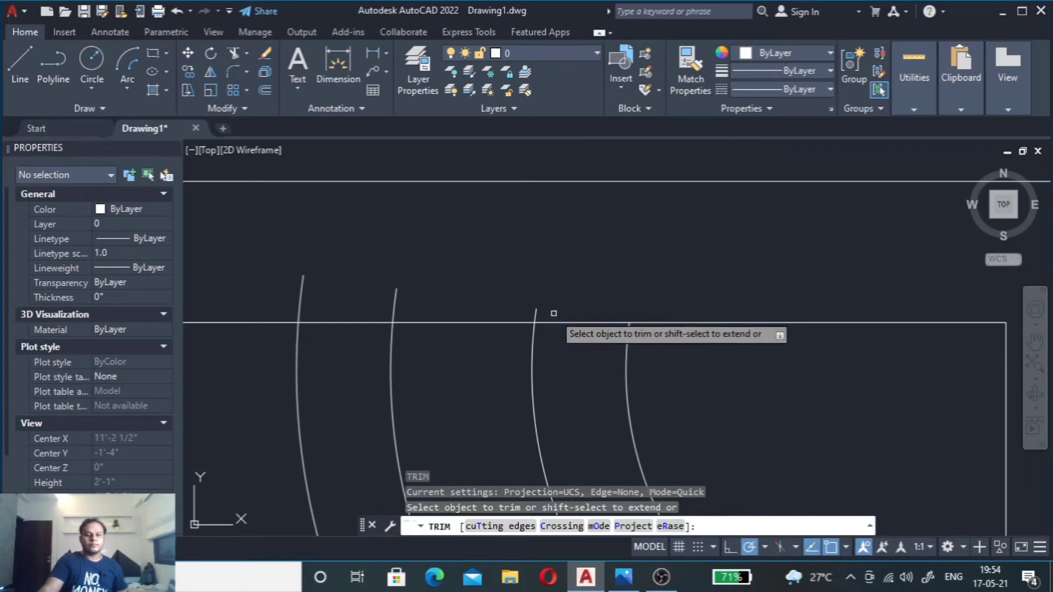
pyautogui.moveTo(553, 313); pyautogui.dragTo(247, 301)
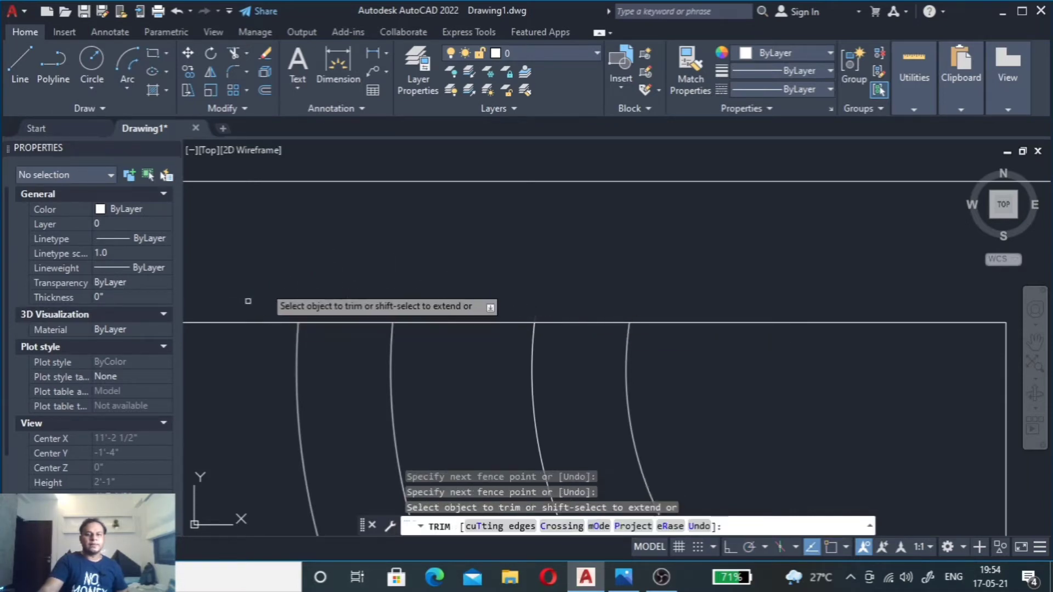
pyautogui.scroll(-5, 263, 302)
pyautogui.scroll(5, 351, 362)
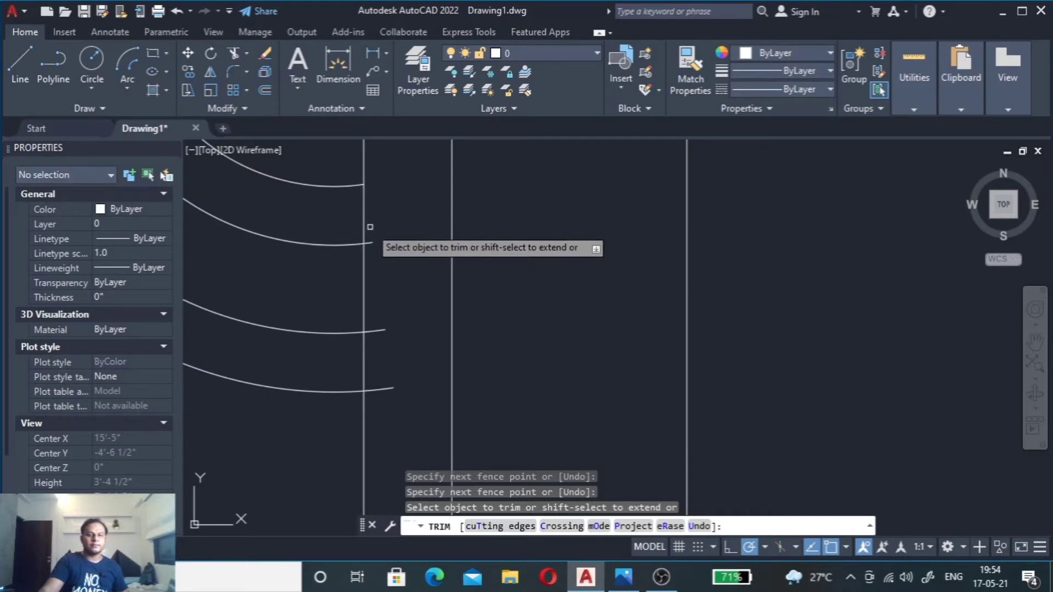
pyautogui.moveTo(370, 226); pyautogui.dragTo(416, 391)
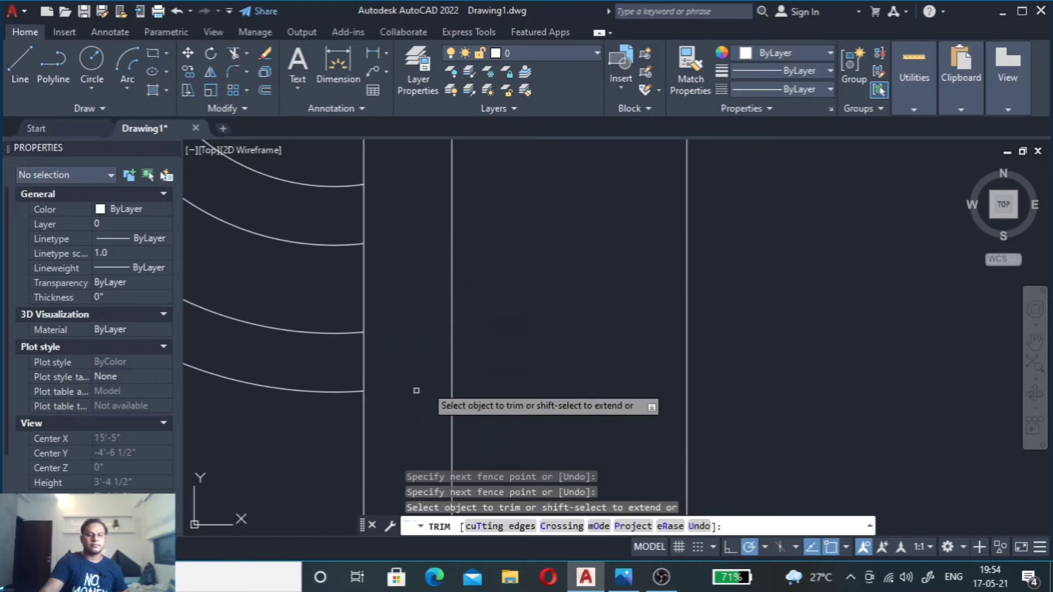
pyautogui.scroll(-5, 534, 367)
pyautogui.press('Escape')
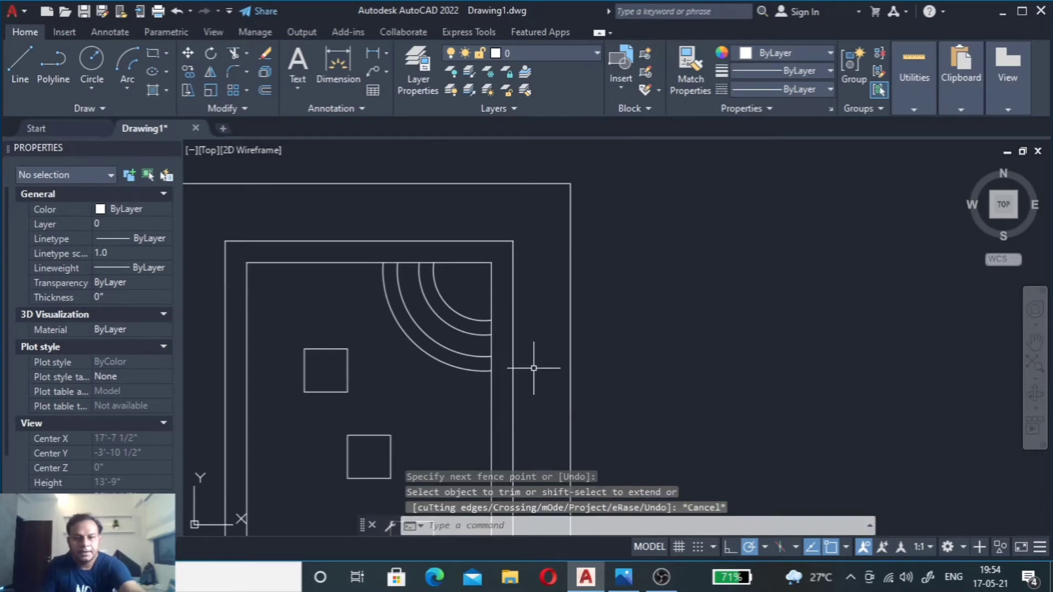
# Step: Hatch the curved ceiling panel on the Photos reference image with pen strokes, then return to AutoCAD
pyautogui.click(623, 575)
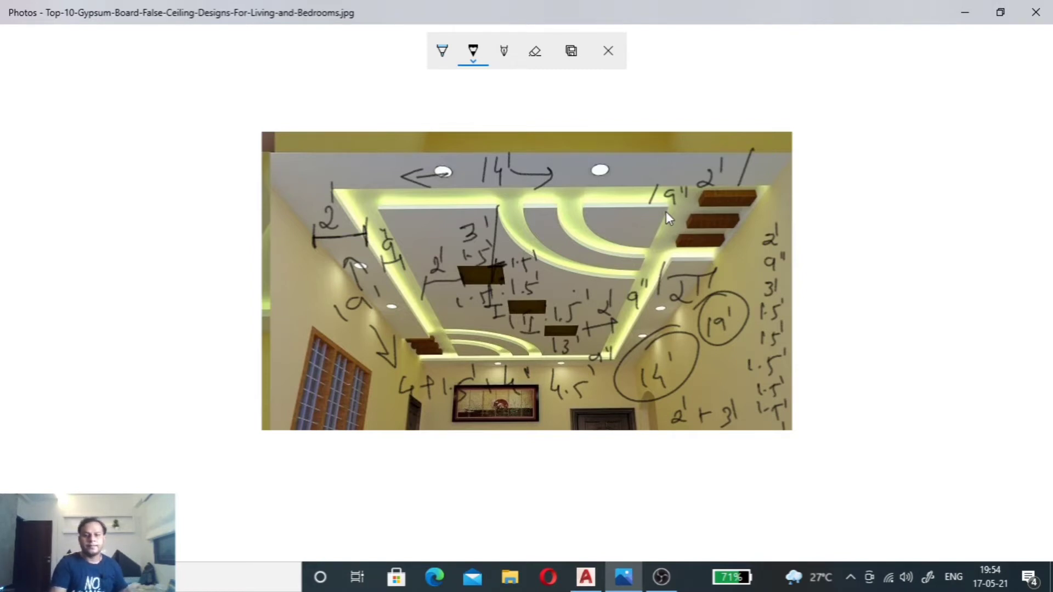
pyautogui.moveTo(591, 202)
pyautogui.mouseDown()
pyautogui.moveTo(585, 226)
pyautogui.moveTo(652, 245)
pyautogui.mouseUp()
pyautogui.moveTo(666, 207)
pyautogui.mouseDown()
pyautogui.moveTo(583, 213)
pyautogui.moveTo(632, 212)
pyautogui.mouseUp()
pyautogui.moveTo(607, 238); pyautogui.dragTo(639, 230)
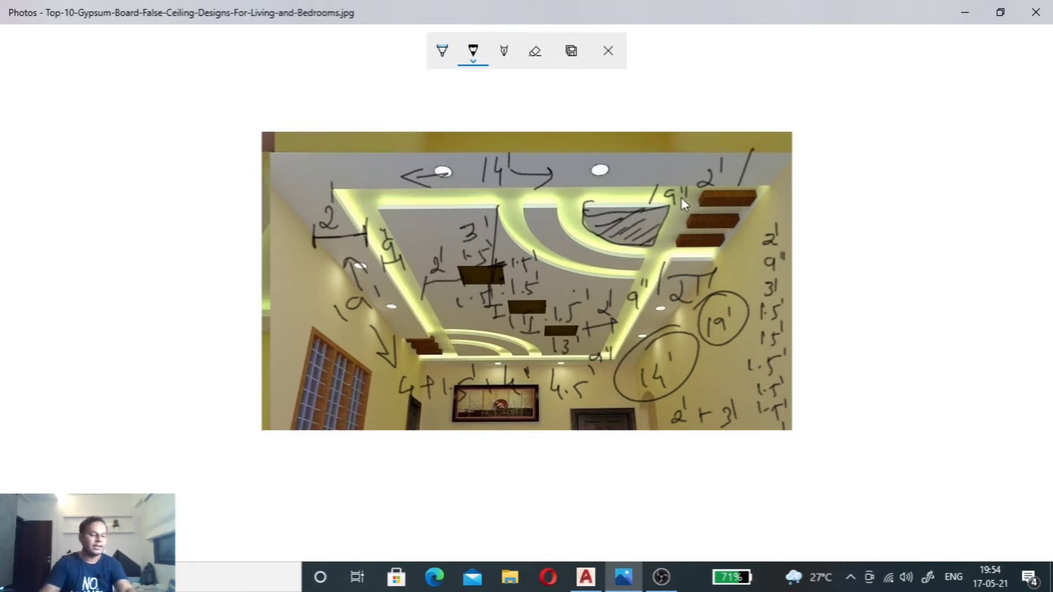
pyautogui.click(580, 585)
pyautogui.write('tr')
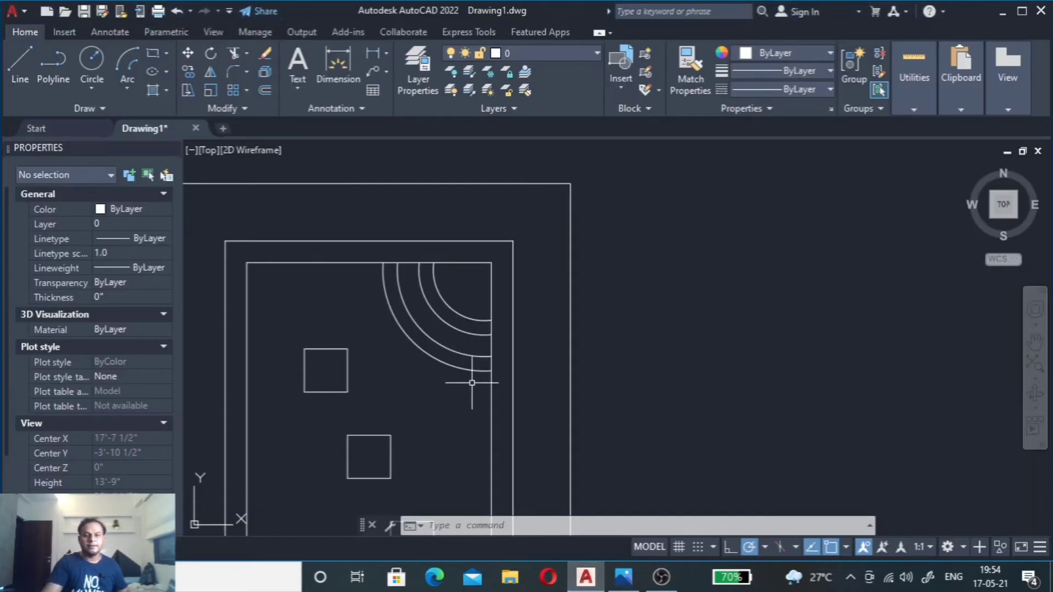
# Step: Fence-trim the top-edge and right-edge border segments between the concentric arcs
pyautogui.press('Return')
pyautogui.scroll(4, 430, 269)
pyautogui.click(431, 266)
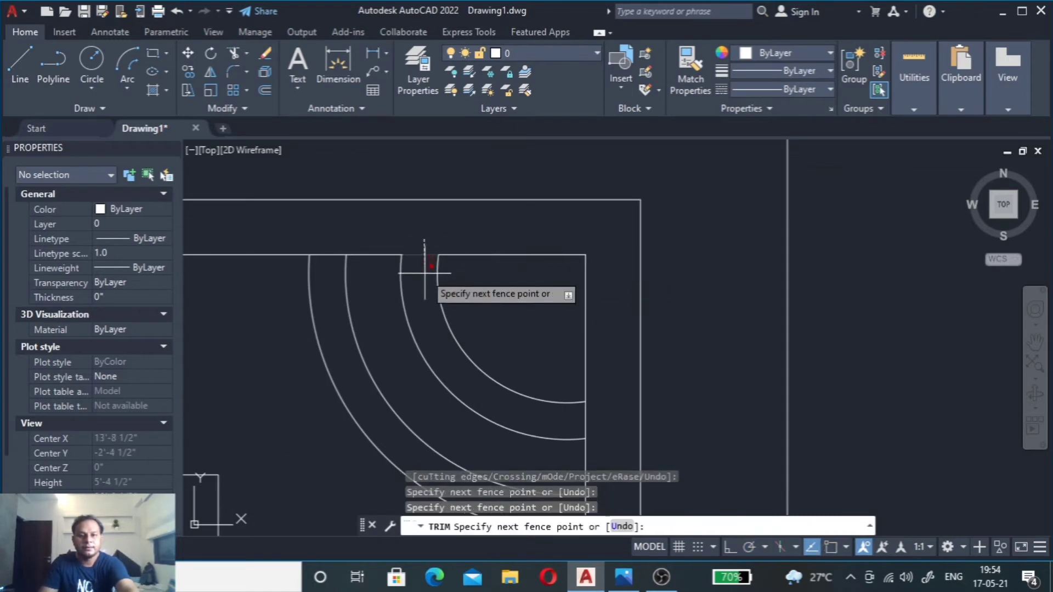
pyautogui.press('Return')
pyautogui.click(606, 431)
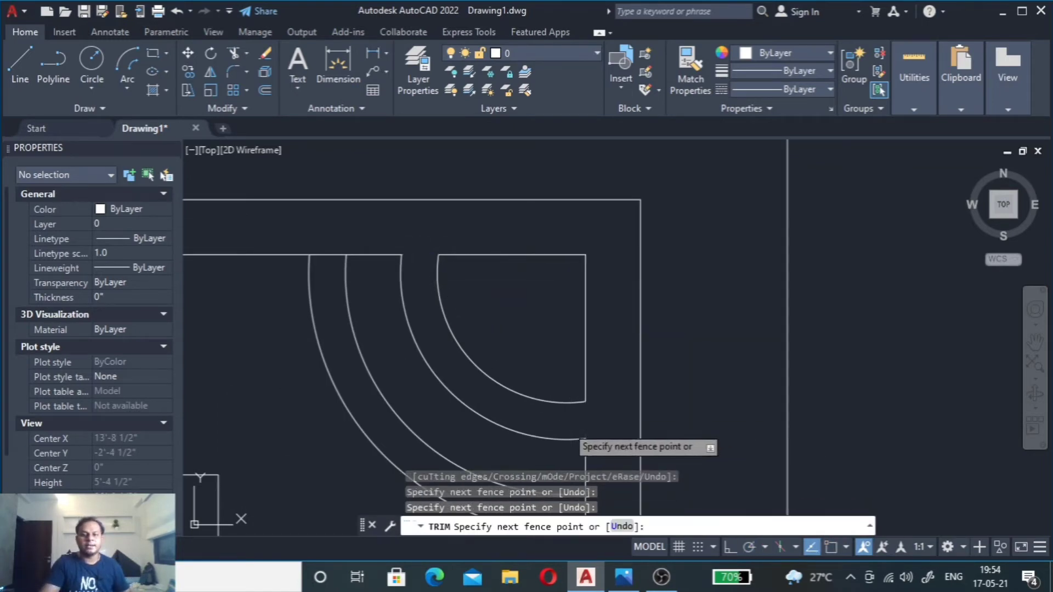
pyautogui.press('Return')
pyautogui.scroll(-2, 682, 366)
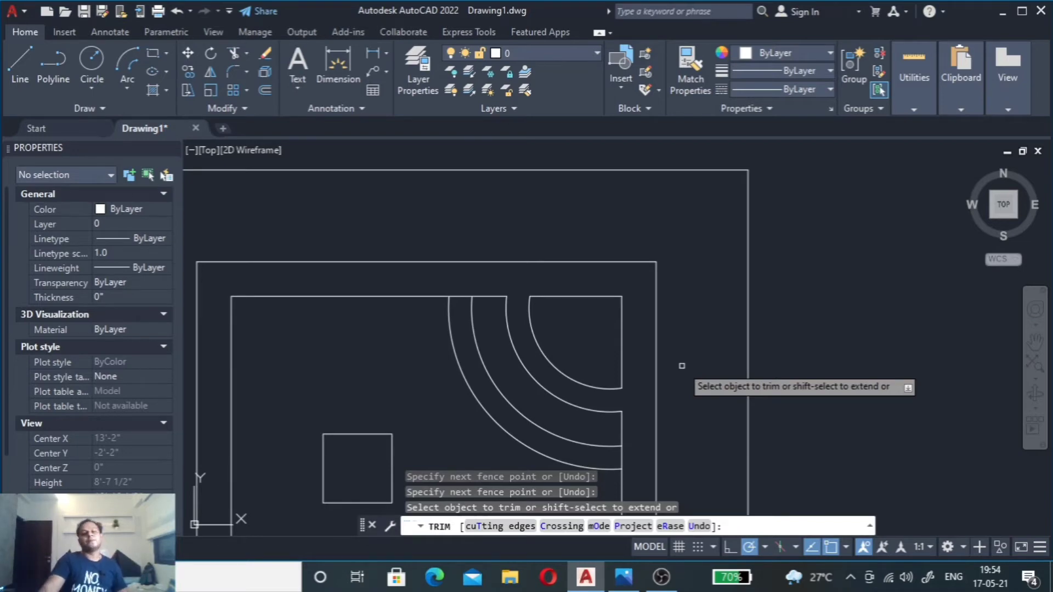
pyautogui.scroll(5, 630, 479)
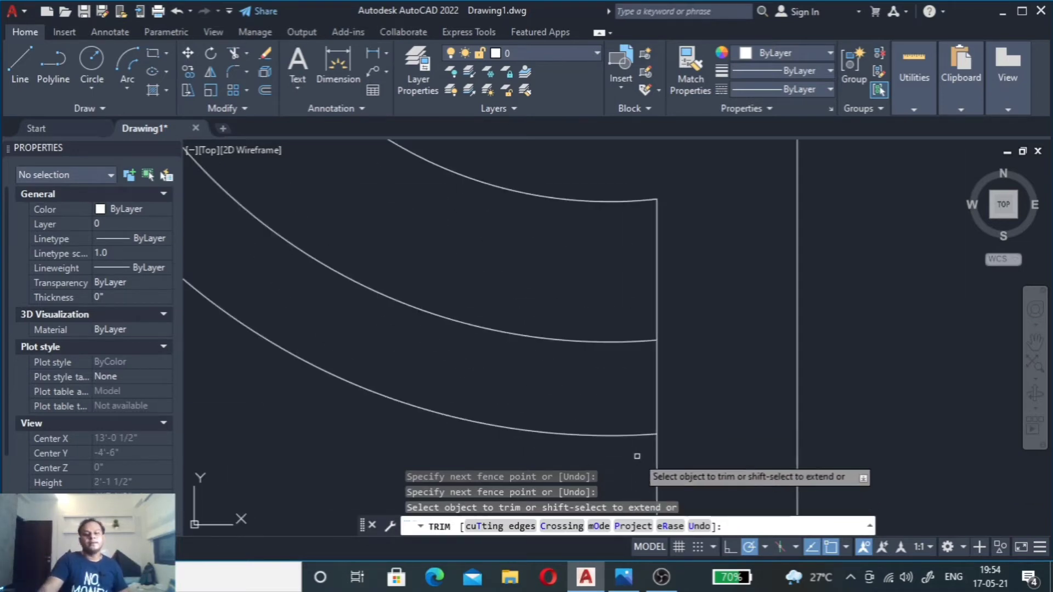
pyautogui.click(676, 404)
pyautogui.press('Return')
# Step: Trim the remaining top-edge segment, then briefly recheck the ceiling reference photo
pyautogui.scroll(-5, 629, 395)
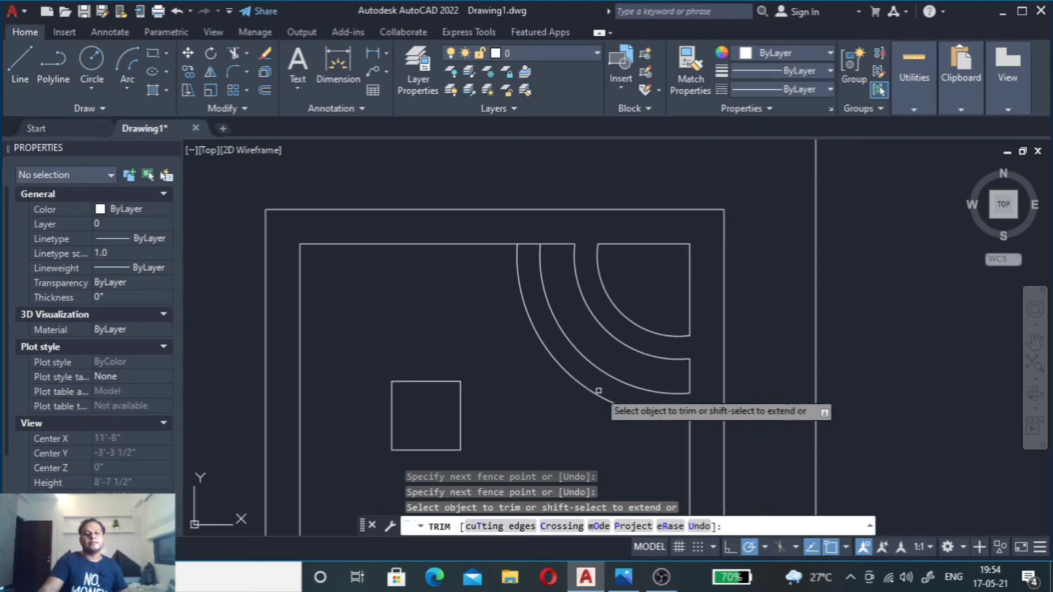
pyautogui.scroll(2, 519, 209)
pyautogui.scroll(2, 519, 209)
pyautogui.click(526, 291)
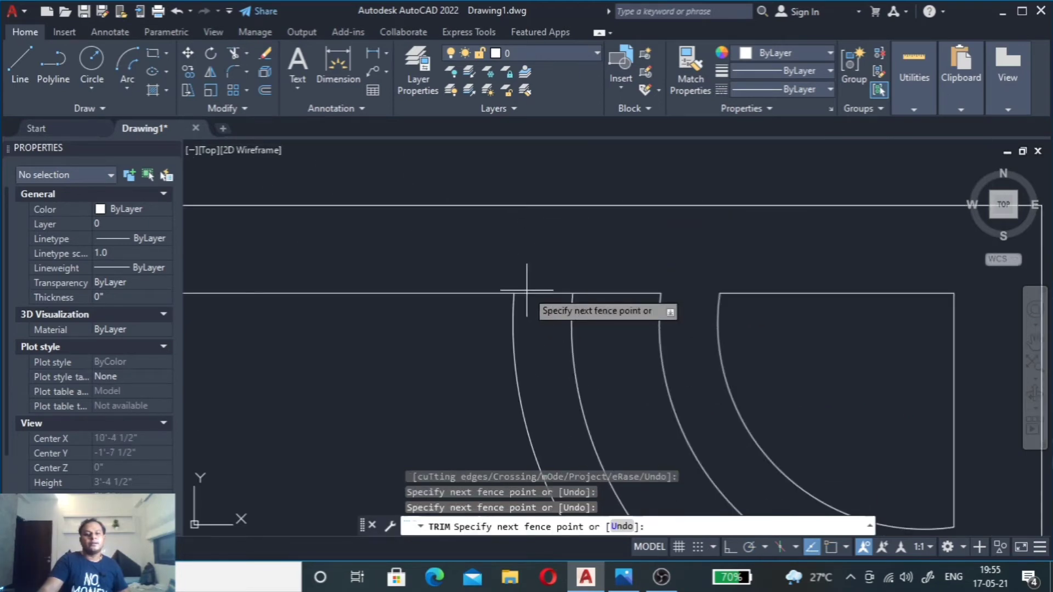
pyautogui.press('Return')
pyautogui.scroll(-4, 493, 307)
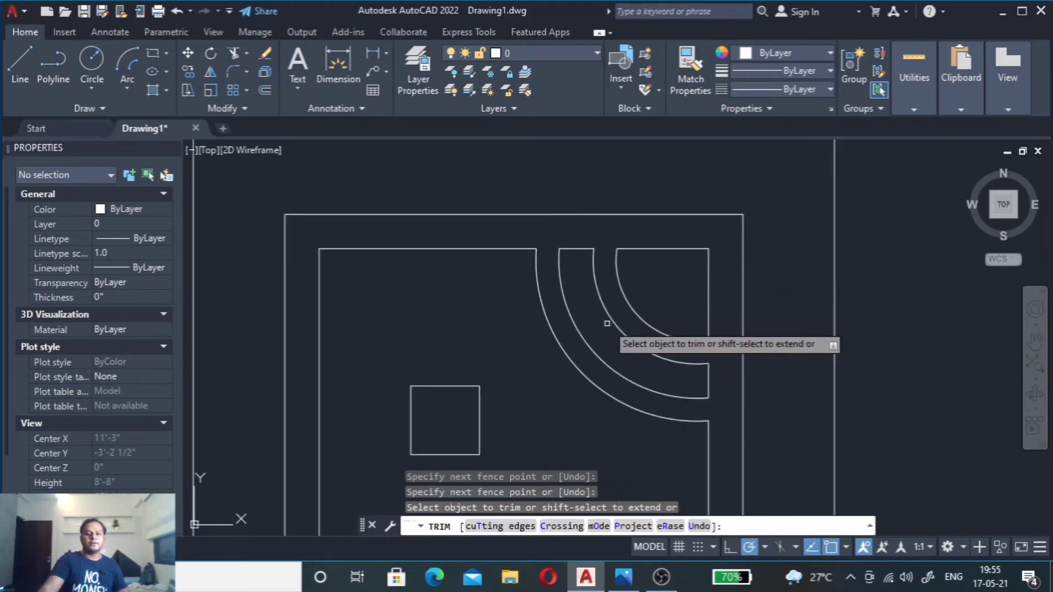
pyautogui.scroll(-2, 571, 322)
pyautogui.scroll(-2, 620, 491)
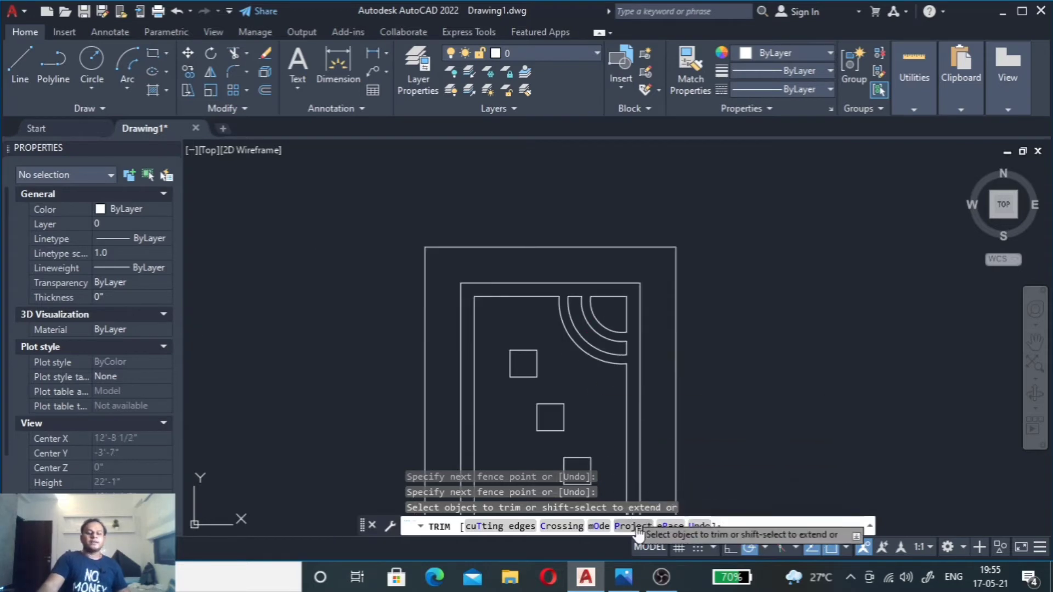
pyautogui.moveTo(624, 576)
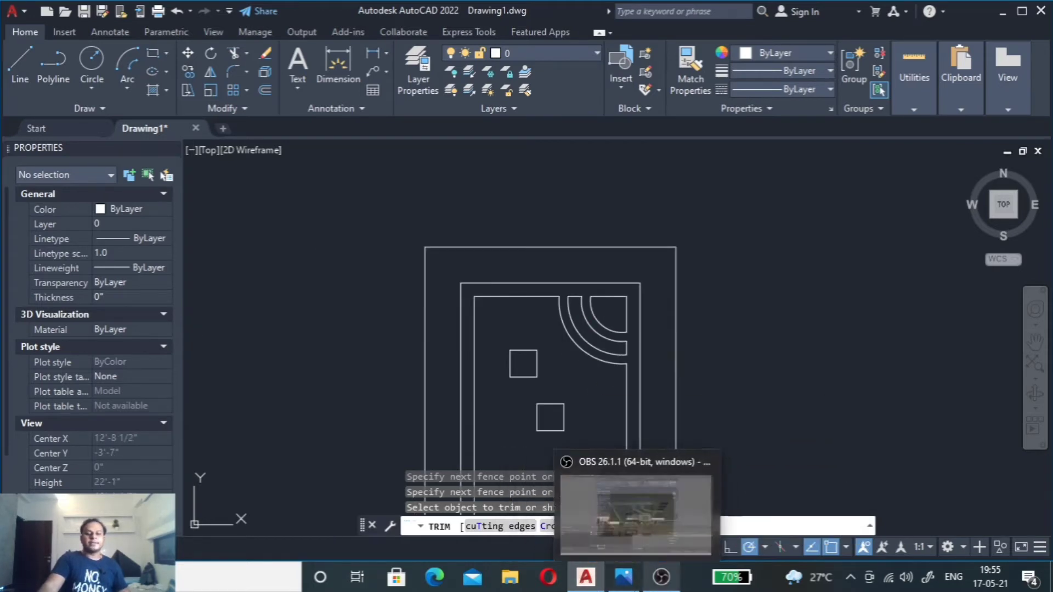
pyautogui.click(629, 585)
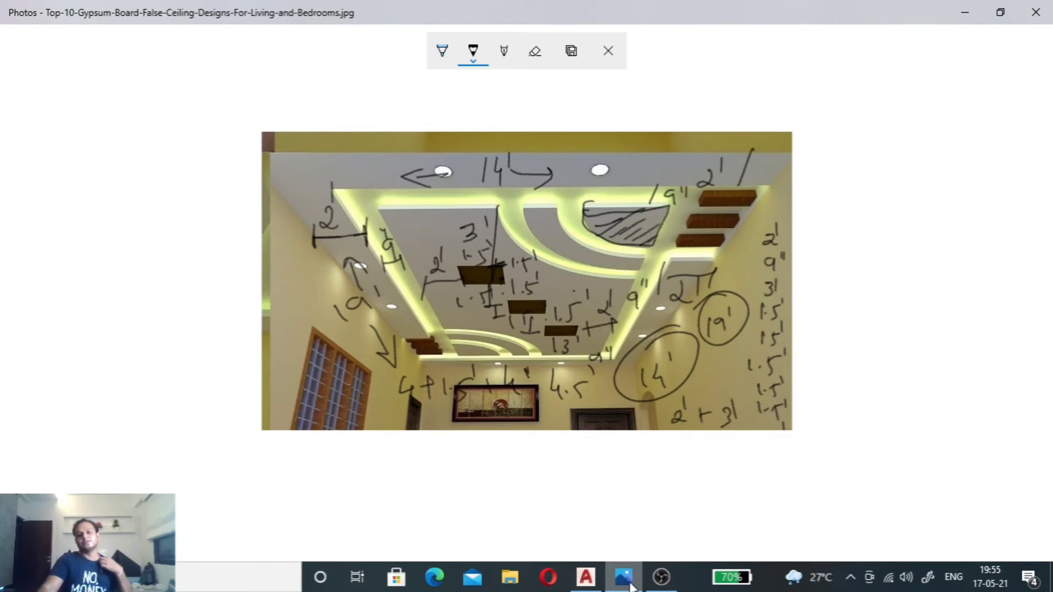
pyautogui.click(629, 585)
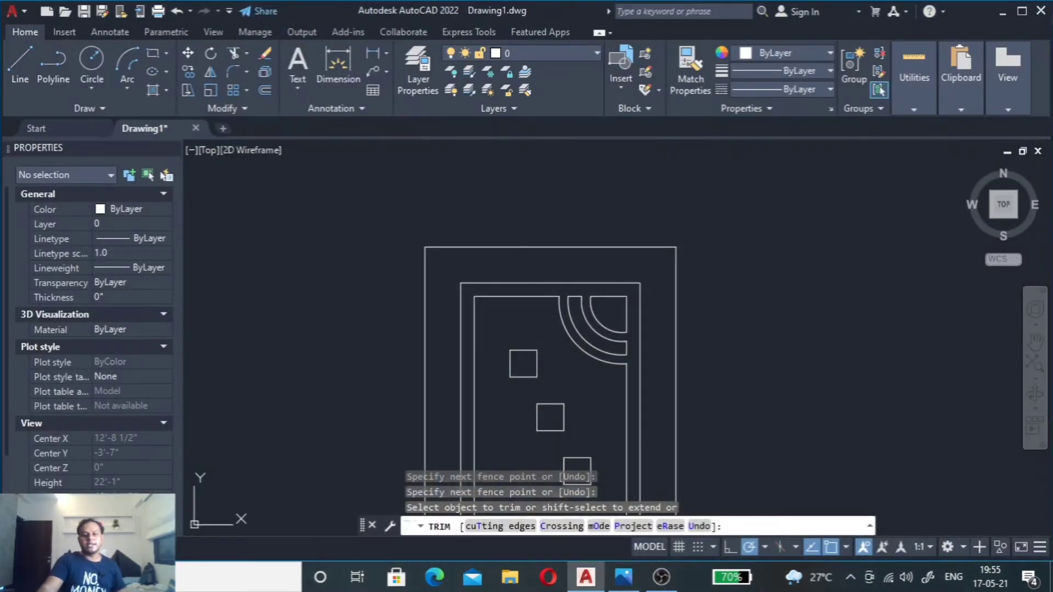
# Step: End the trim and window-select the seven trimmed corner arcs and edge lines, then clear the selection
pyautogui.scroll(-5, 611, 318)
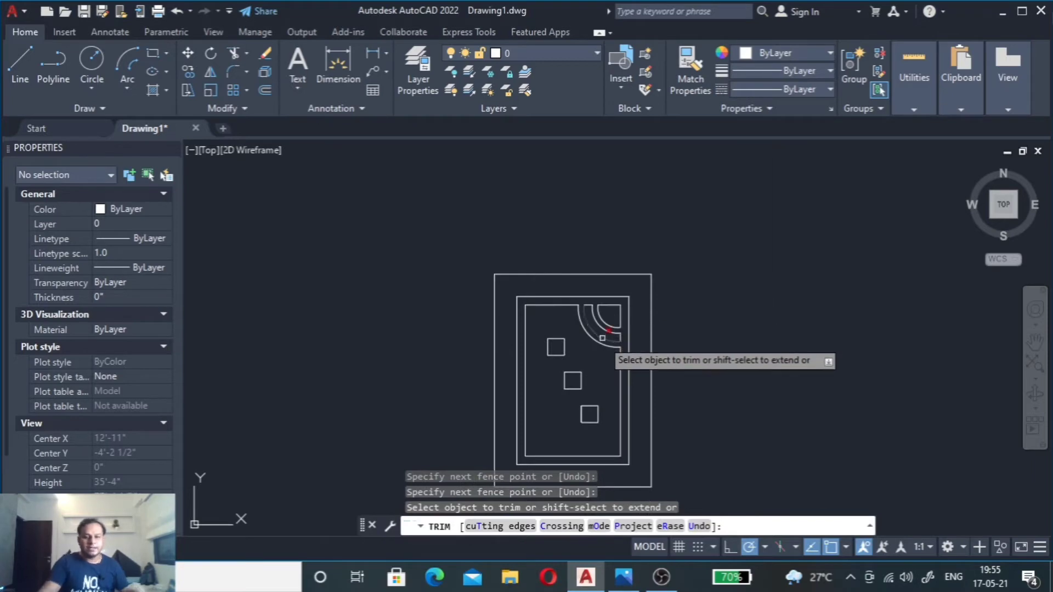
pyautogui.press('Escape')
pyautogui.press('Escape')
pyautogui.scroll(8, 576, 322)
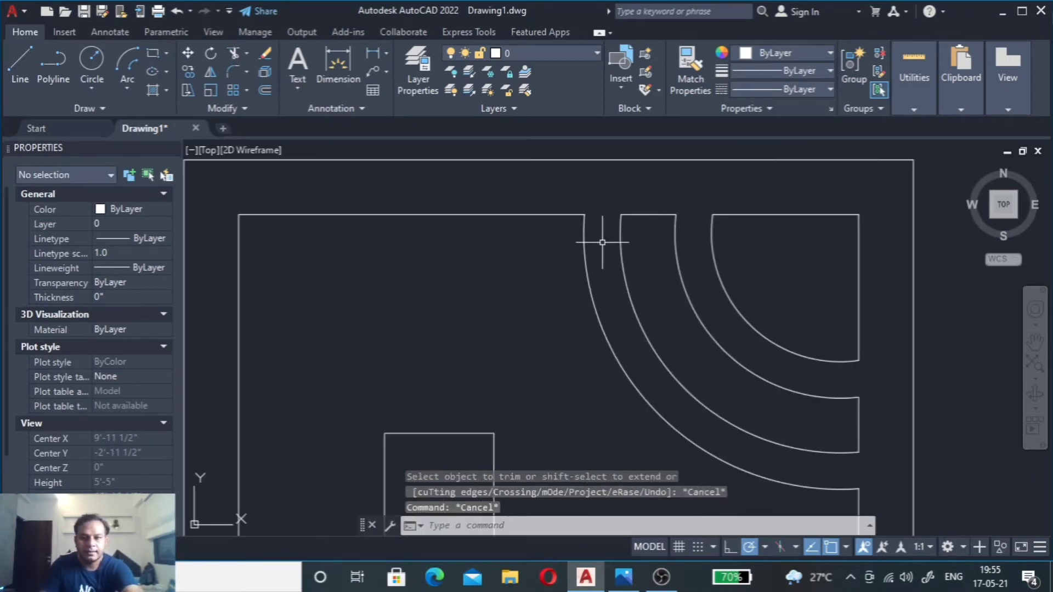
pyautogui.click(602, 198)
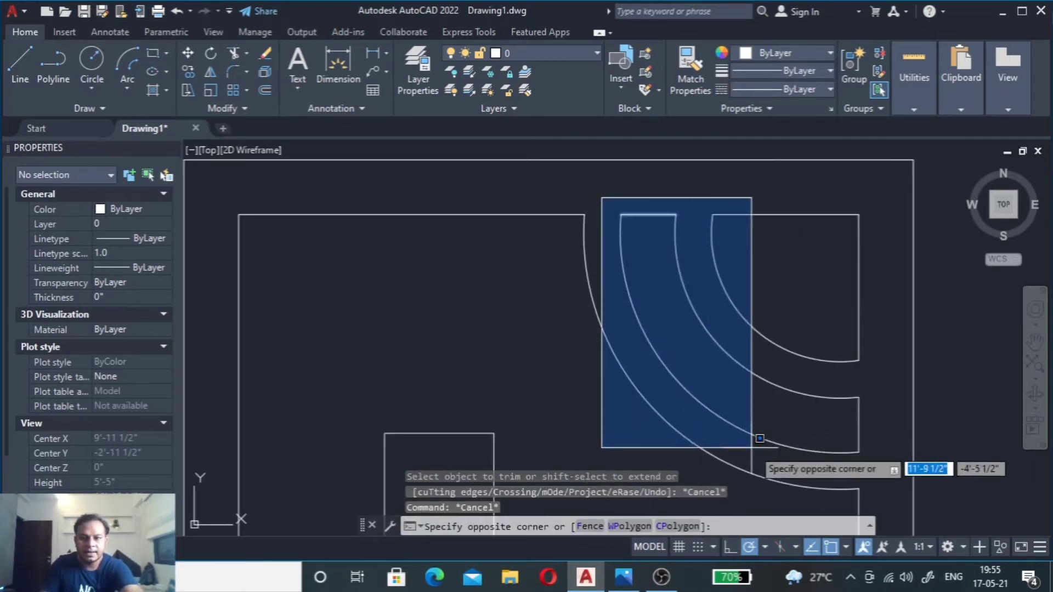
pyautogui.click(884, 473)
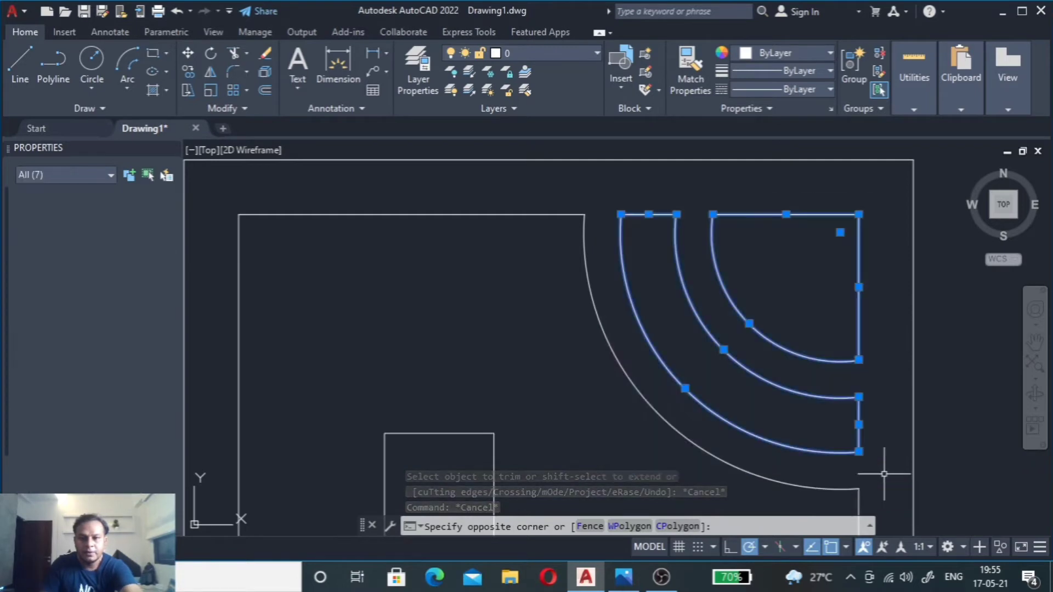
pyautogui.scroll(-4, 622, 412)
pyautogui.scroll(-4, 592, 360)
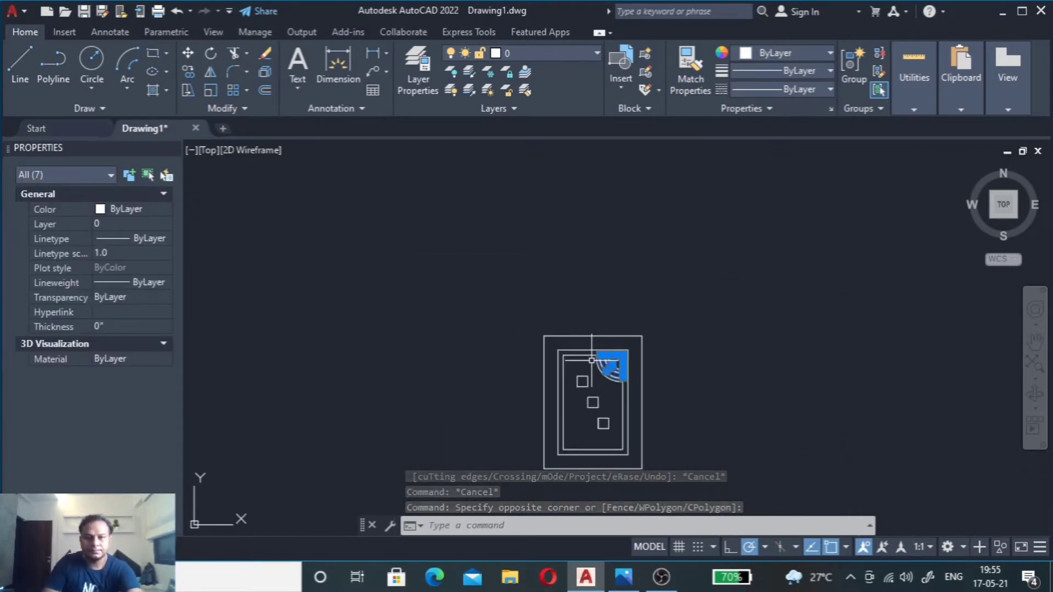
pyautogui.scroll(4, 612, 392)
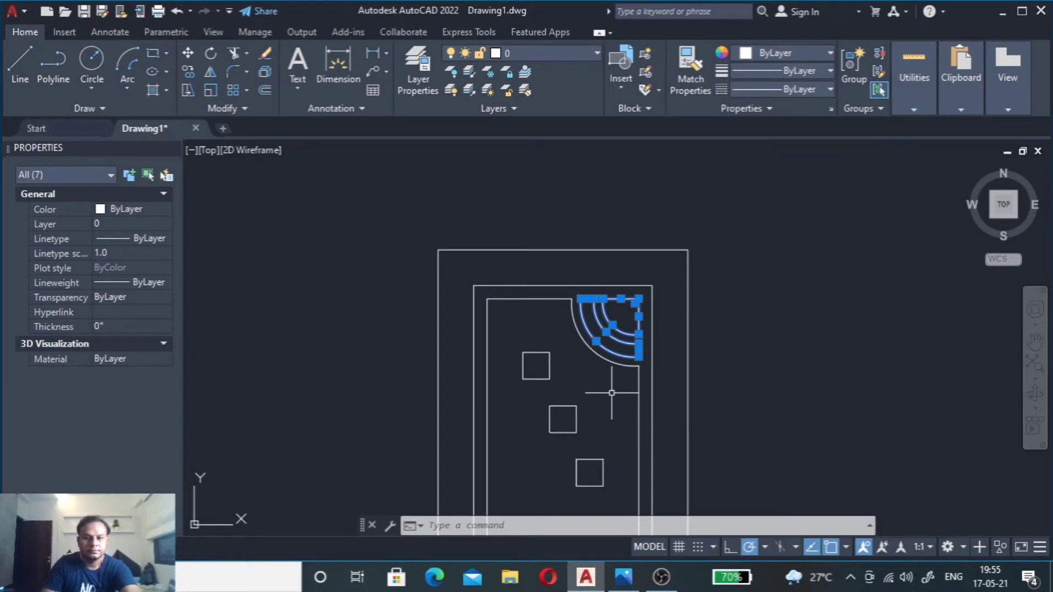
pyautogui.scroll(-4, 466, 345)
pyautogui.scroll(6, 475, 420)
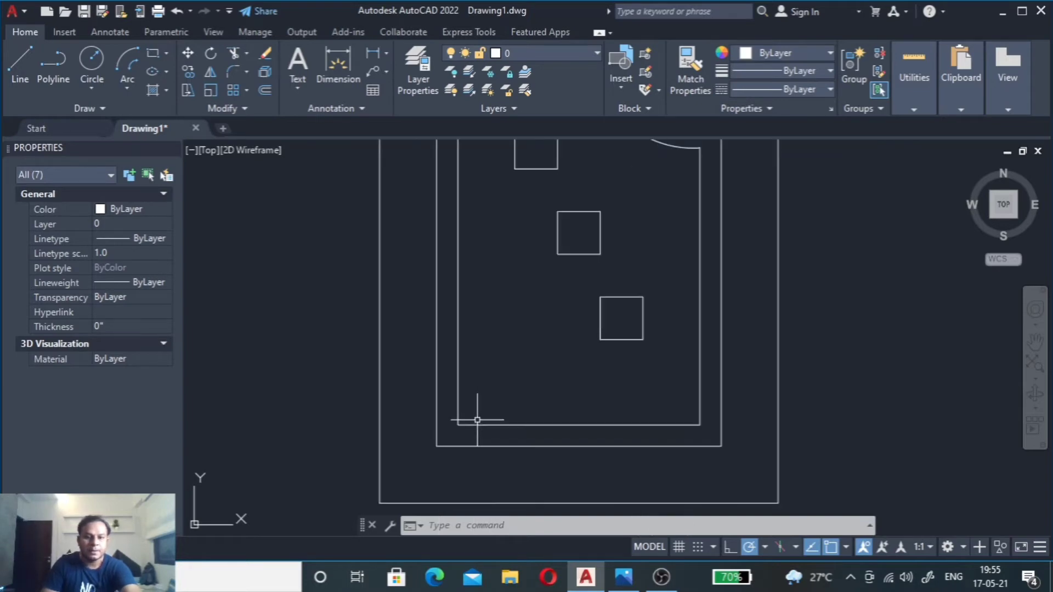
pyautogui.scroll(-2, 477, 421)
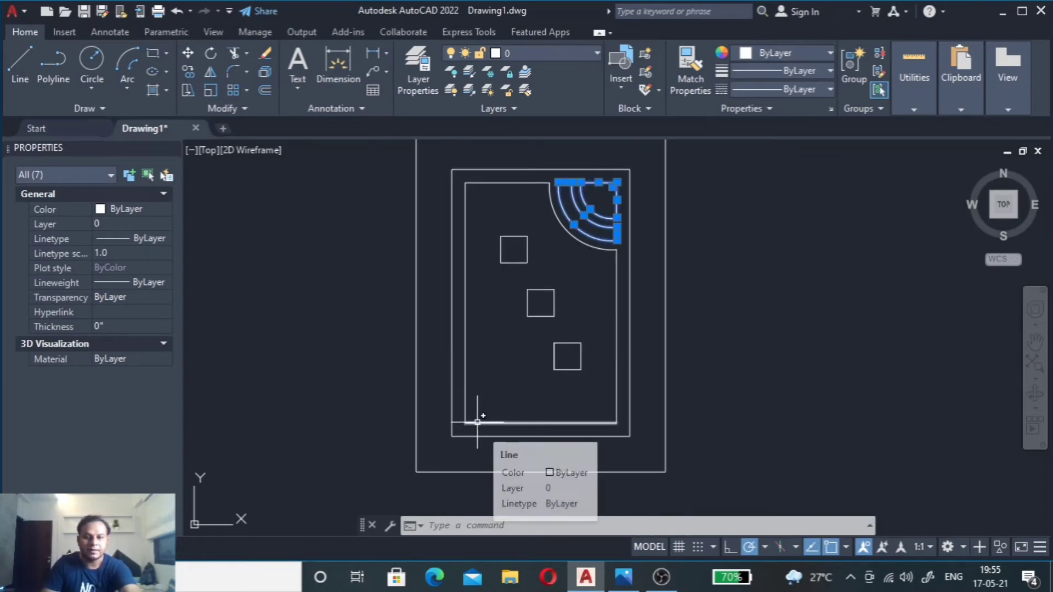
pyautogui.hotkey('ctrl', 'z')
# Step: Mirror the eight top-right corner arcs about the horizontal centre, keeping the originals
pyautogui.click(540, 178)
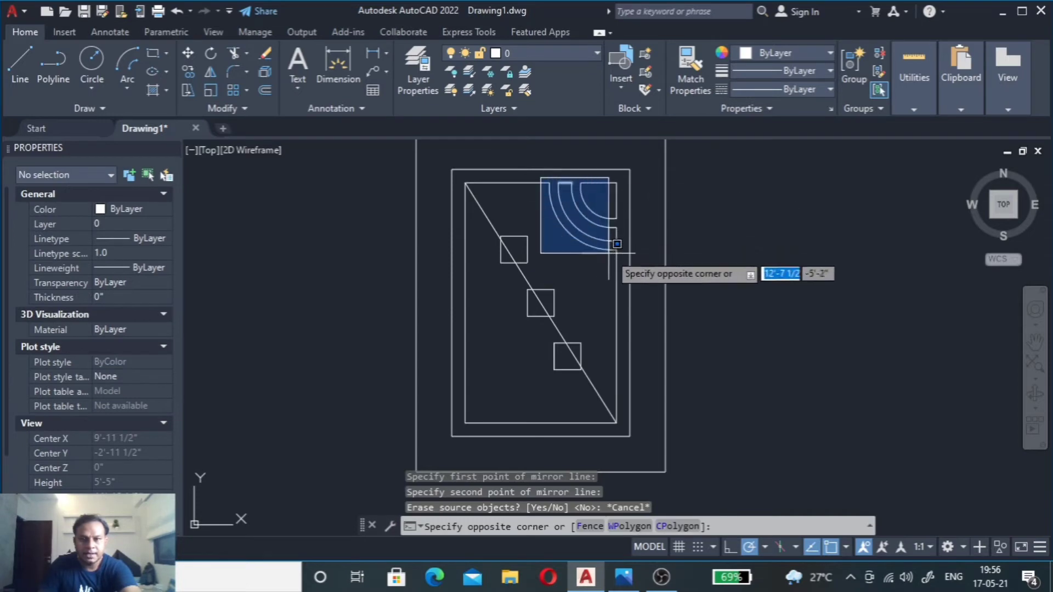
pyautogui.click(623, 266)
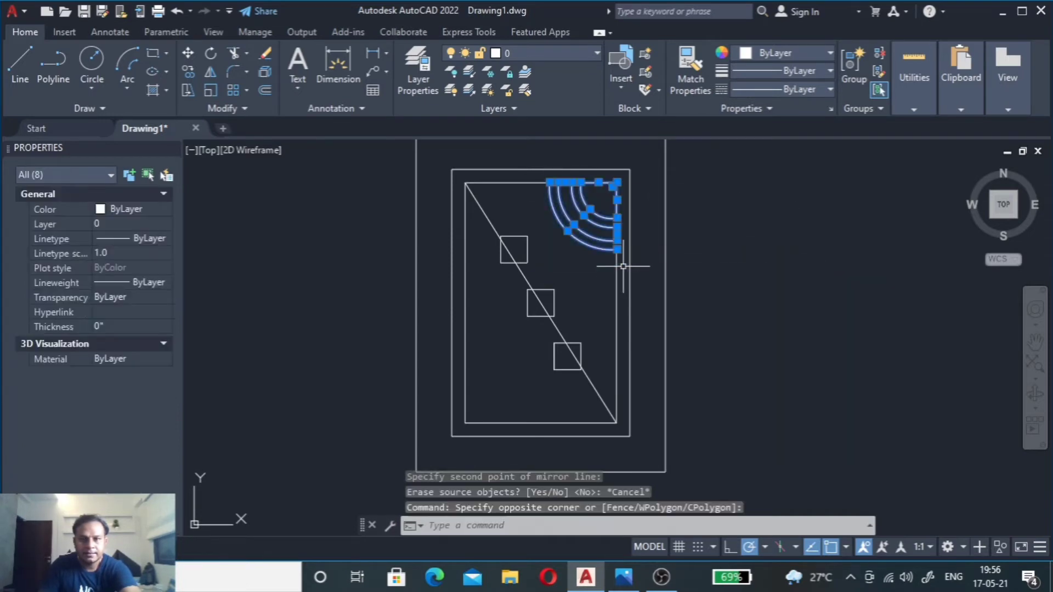
pyautogui.write('mi')
pyautogui.press('Return')
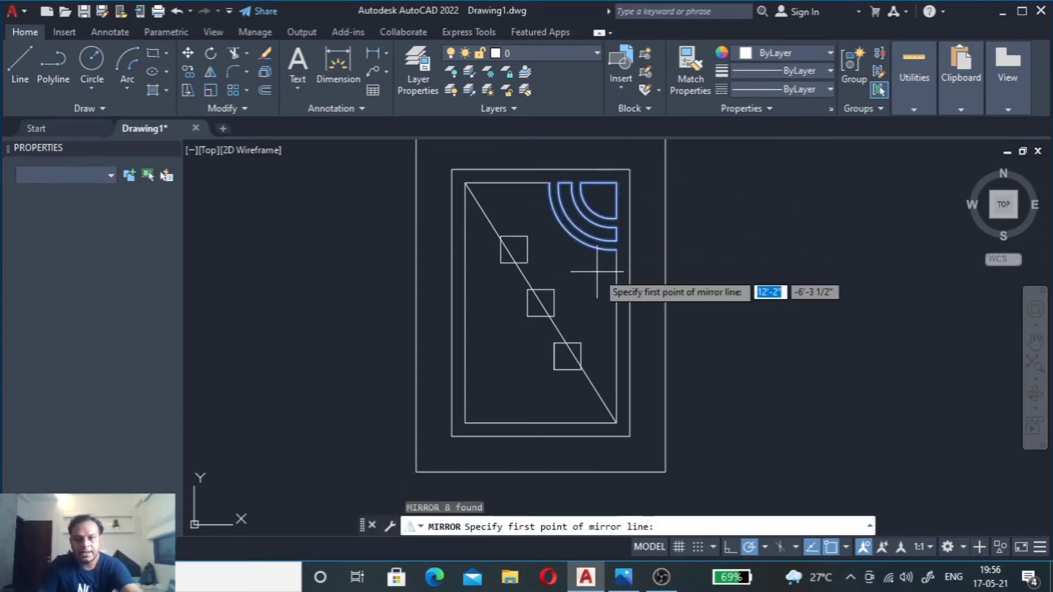
pyautogui.click(630, 295)
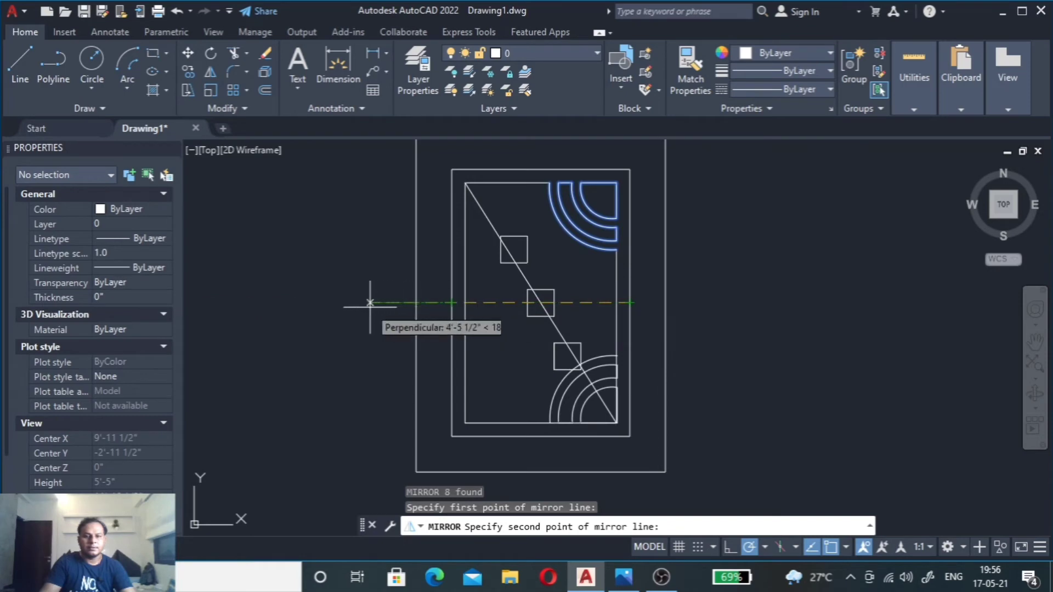
pyautogui.click(346, 303)
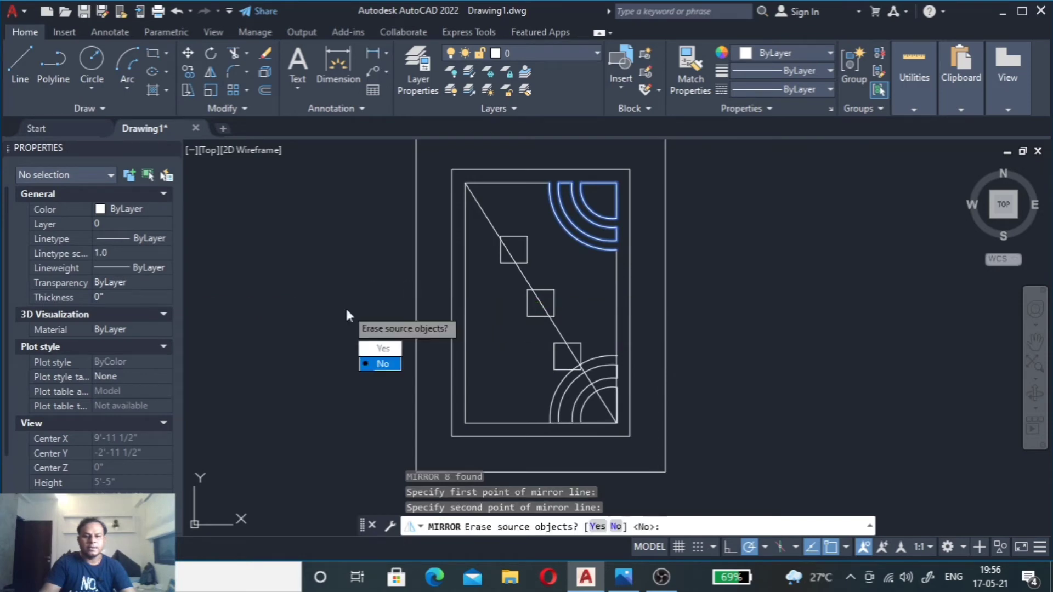
pyautogui.click(383, 365)
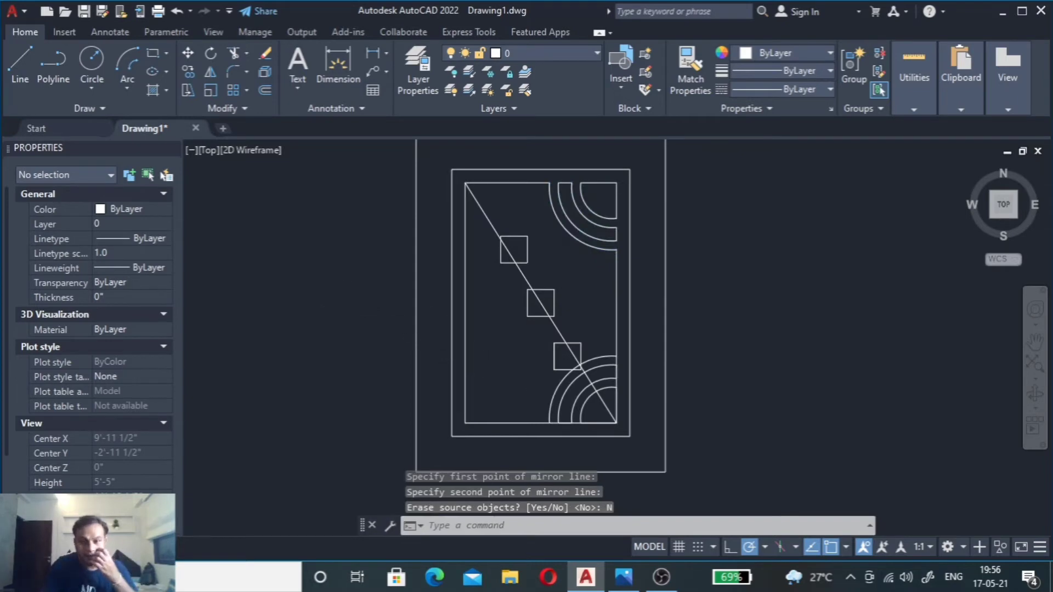
pyautogui.scroll(2, 500, 389)
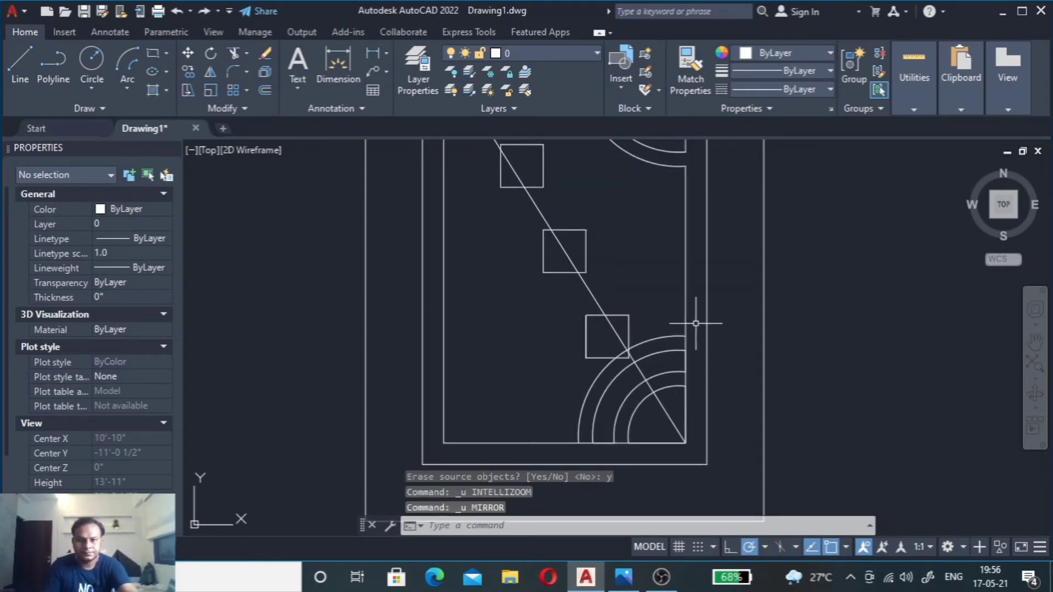
# Step: Mirror the bottom-right arcs about the vertical centre line, erasing the source objects
pyautogui.click(551, 330)
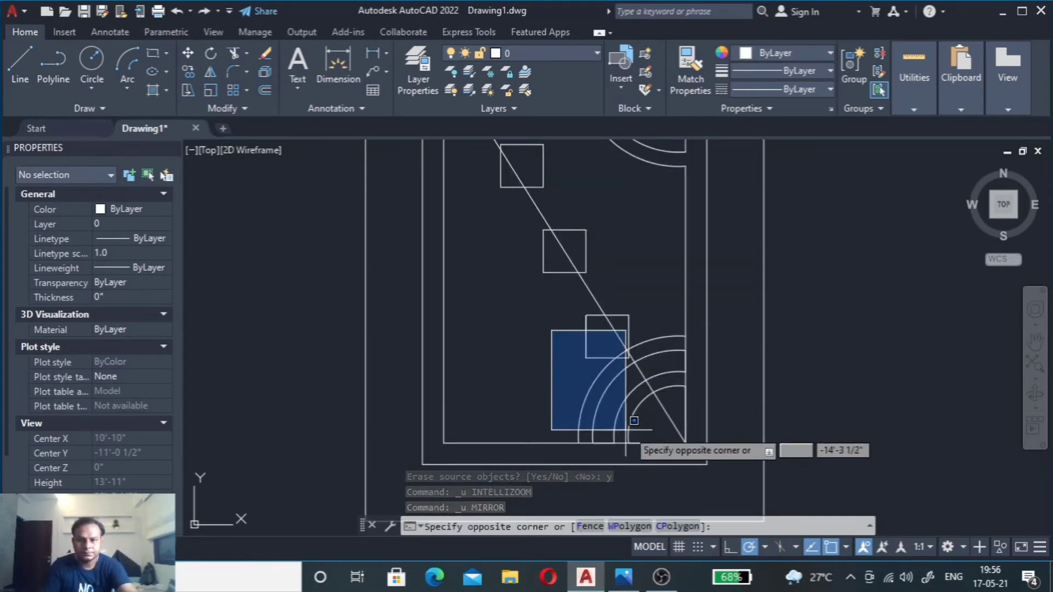
pyautogui.click(704, 443)
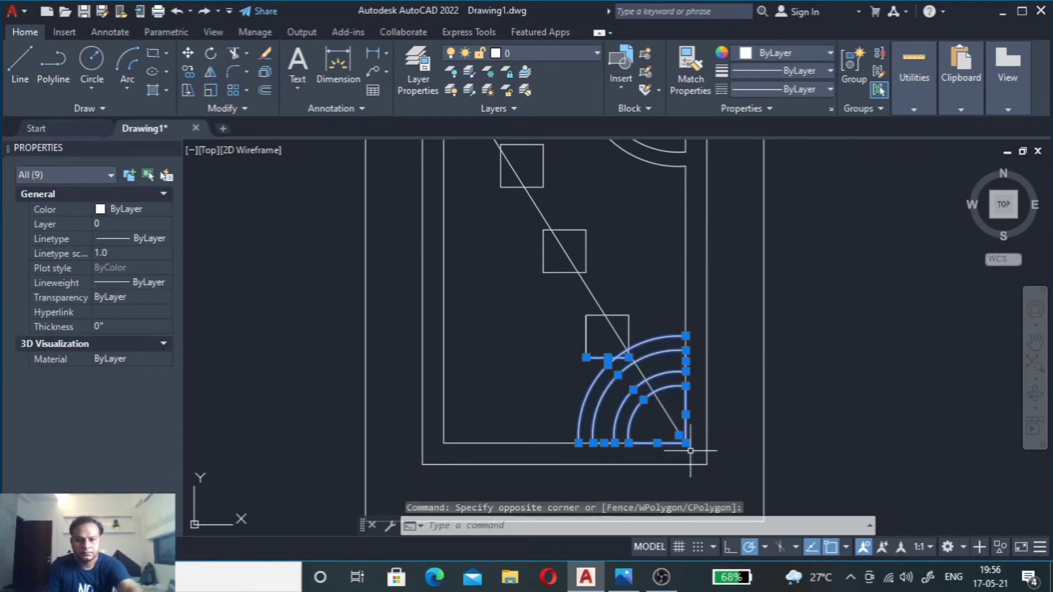
pyautogui.press('Return')
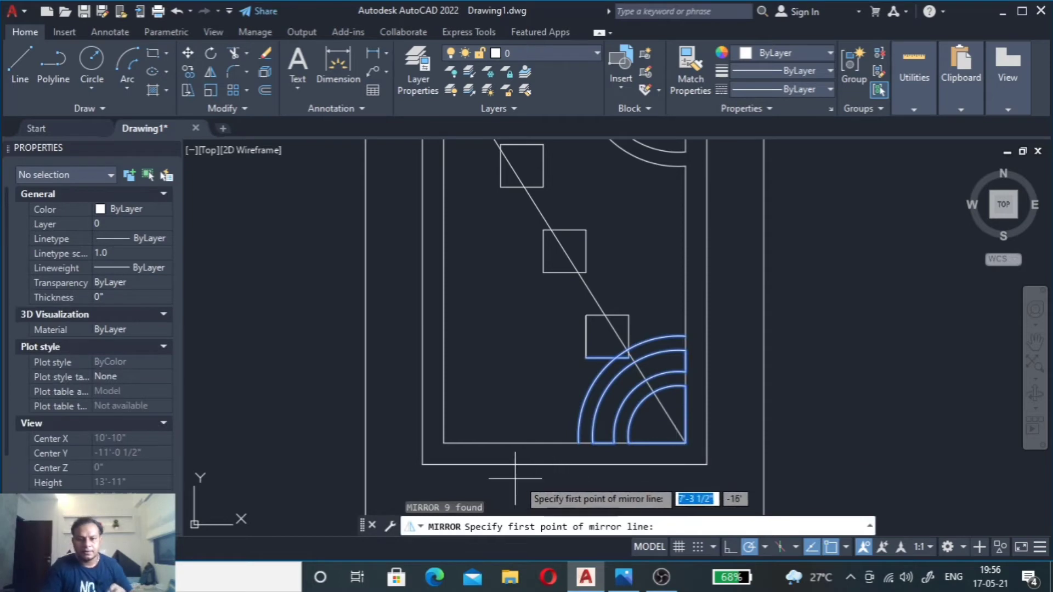
pyautogui.scroll(-2, 492, 362)
pyautogui.scroll(-2, 496, 364)
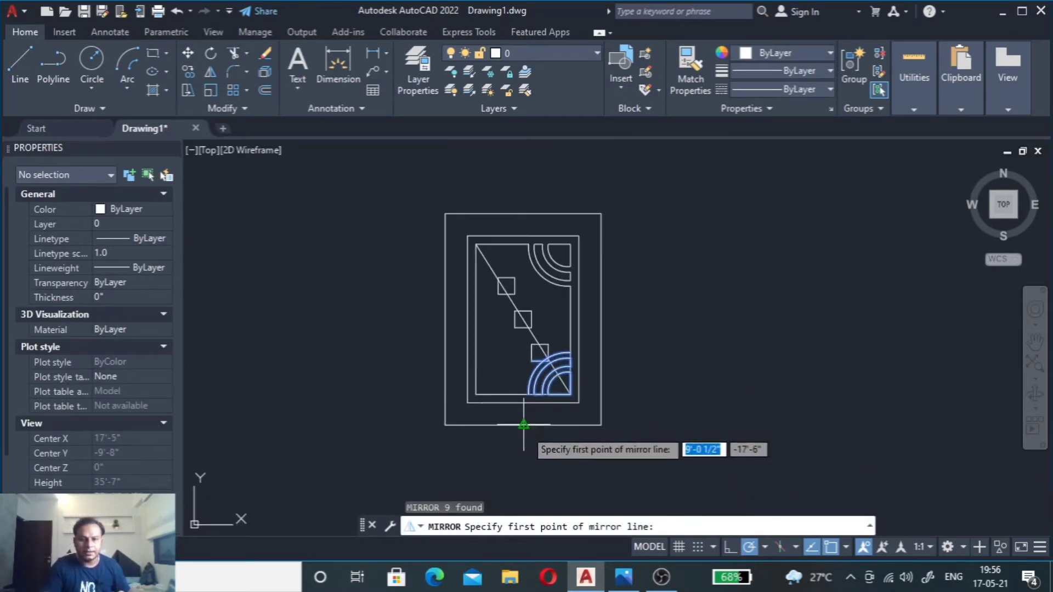
pyautogui.click(523, 425)
pyautogui.click(523, 213)
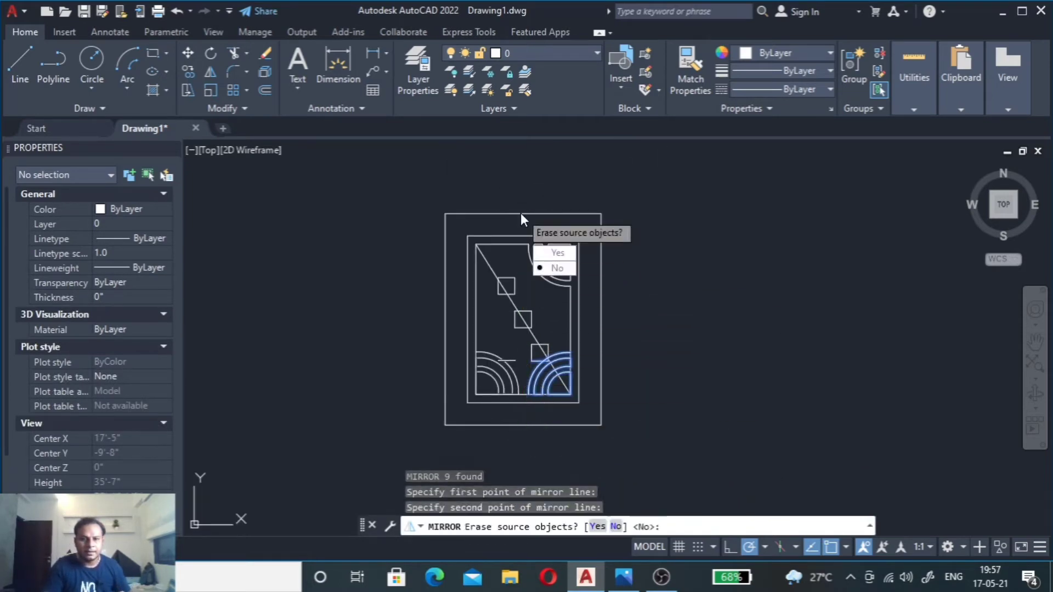
pyautogui.scroll(4, 498, 361)
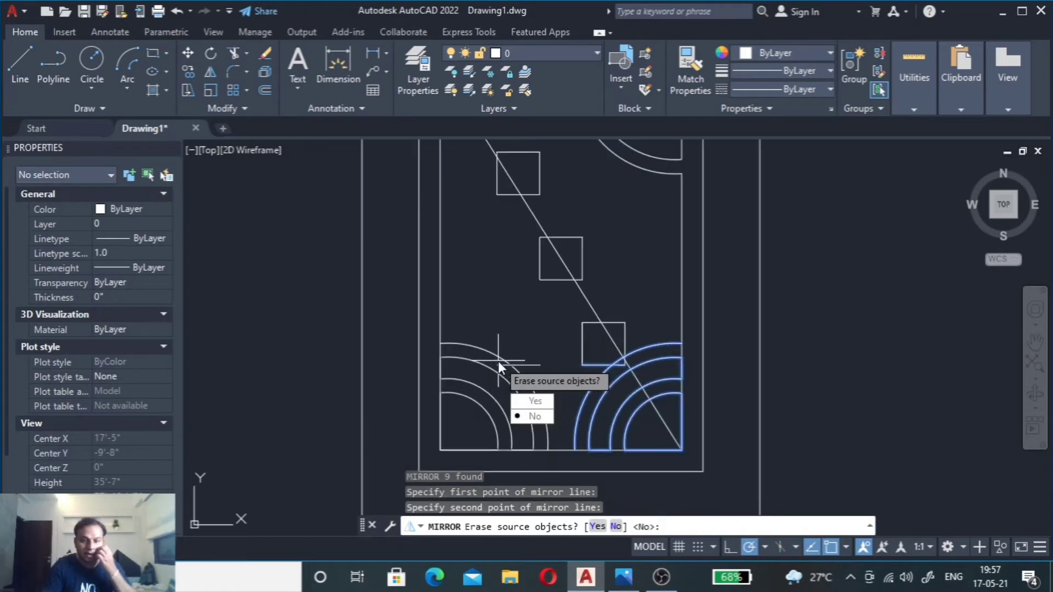
pyautogui.click(525, 401)
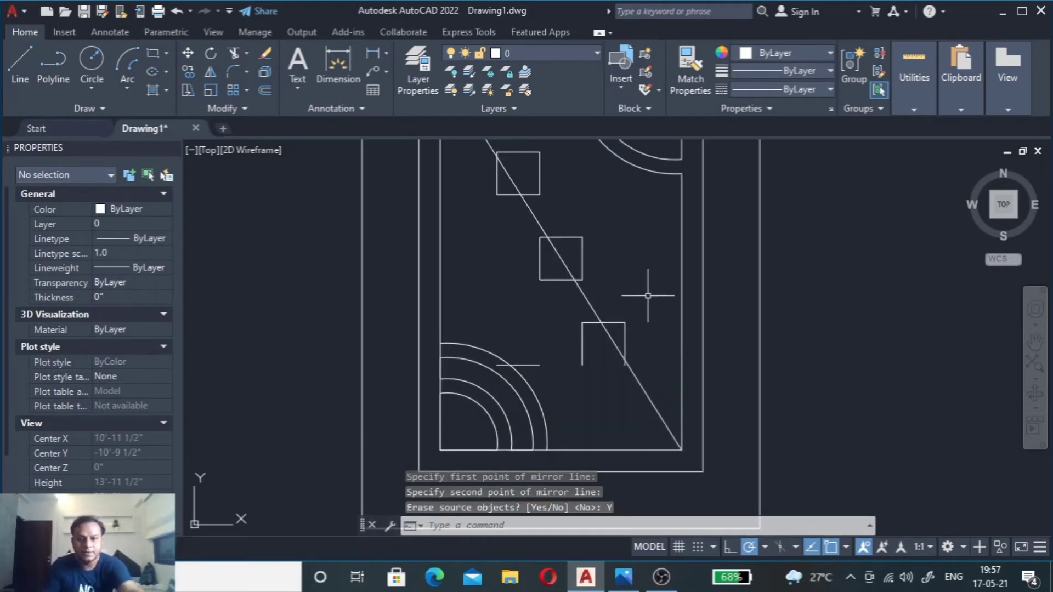
pyautogui.scroll(4, 655, 392)
# Step: Erase the diagonal guide line
pyautogui.scroll(-4, 636, 367)
pyautogui.click(631, 365)
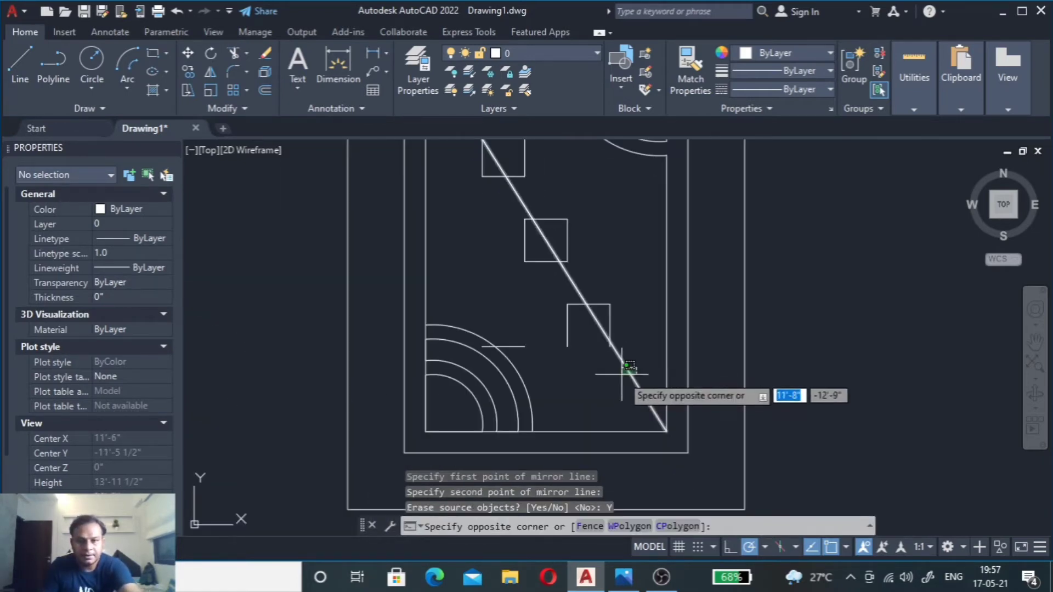
pyautogui.press('Delete')
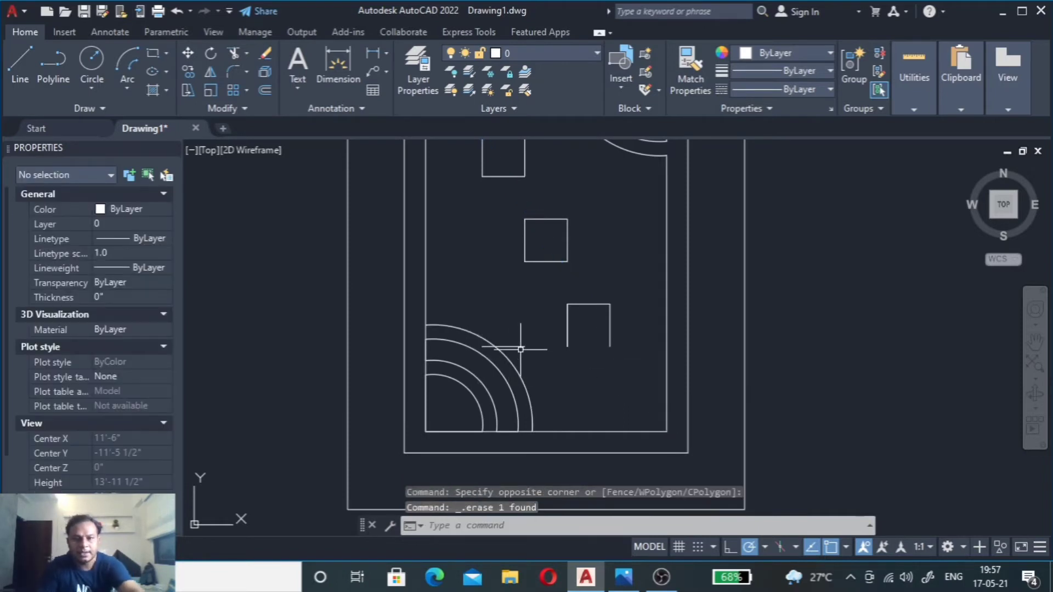
# Step: Select the short 1'-6" horizontal line and start moving it, then cancel
pyautogui.scroll(3, 512, 352)
pyautogui.click(514, 326)
pyautogui.click(502, 354)
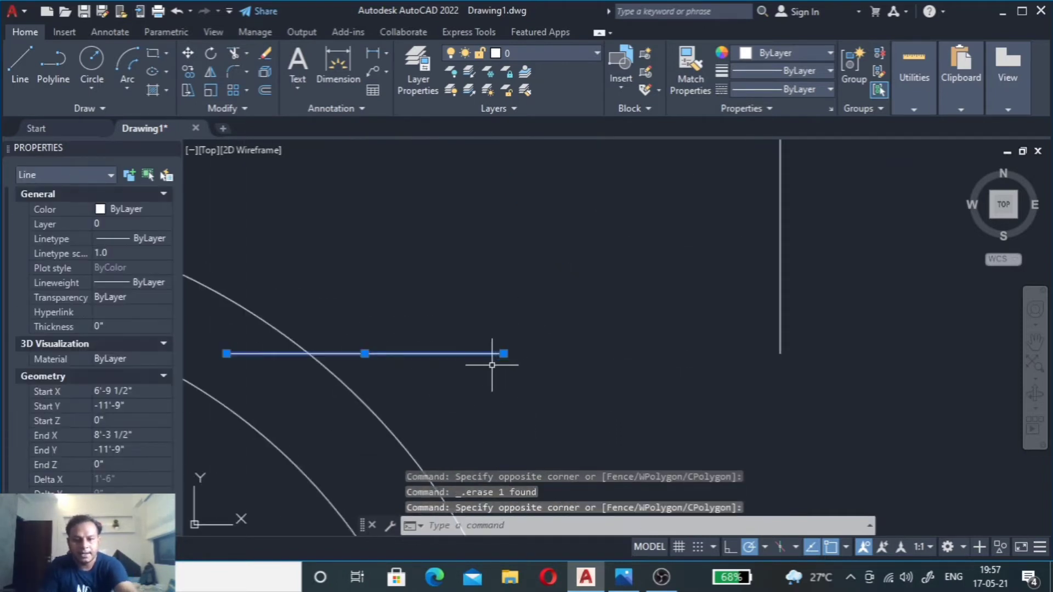
pyautogui.write('m')
pyautogui.press('Return')
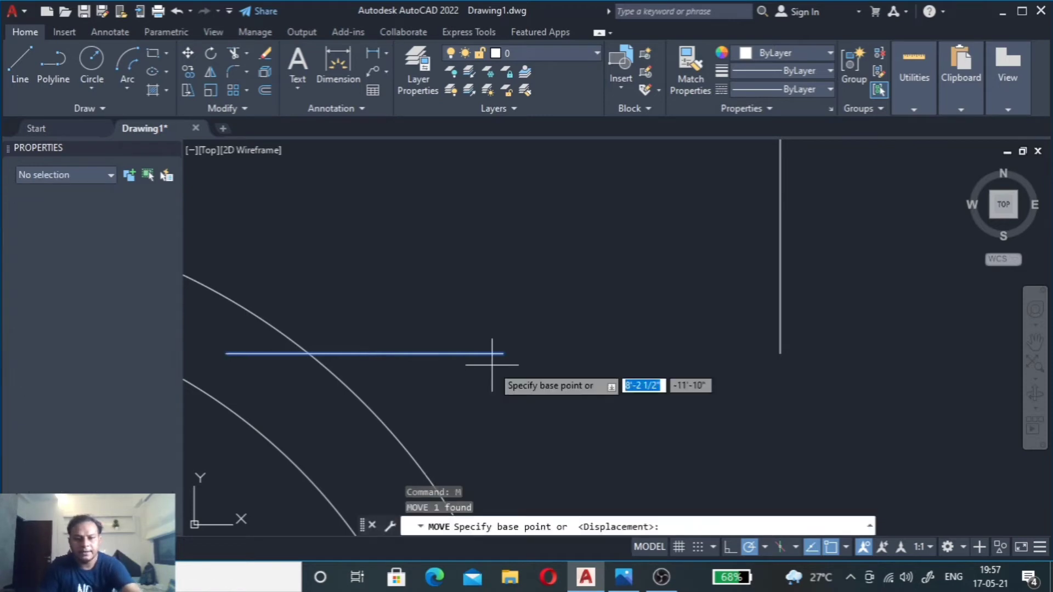
pyautogui.click(503, 353)
pyautogui.scroll(-3, 514, 344)
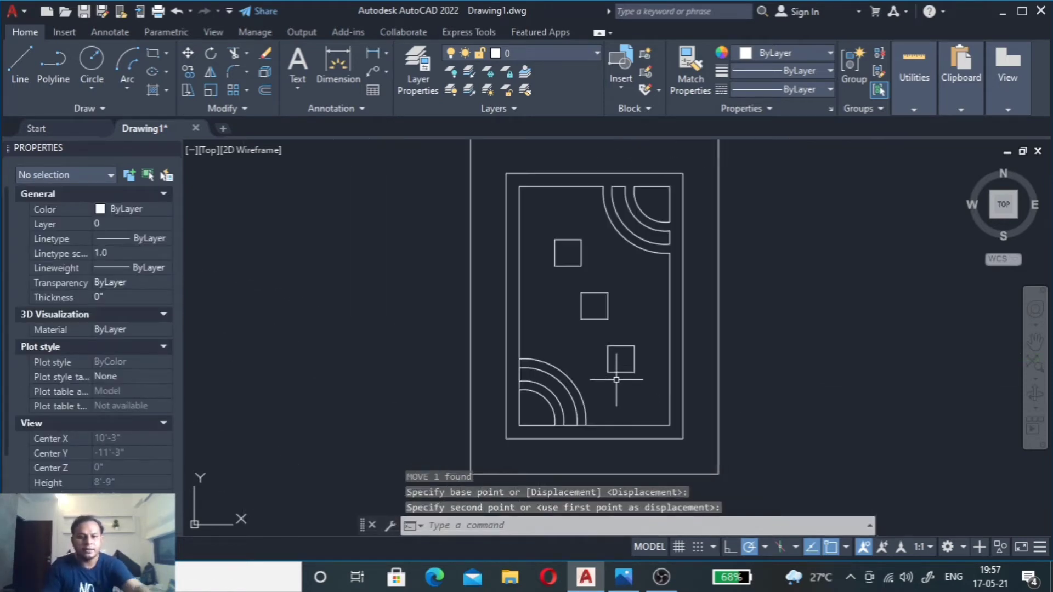
pyautogui.scroll(-4, 617, 381)
pyautogui.press('Escape')
pyautogui.scroll(2, 584, 392)
pyautogui.scroll(2, 540, 417)
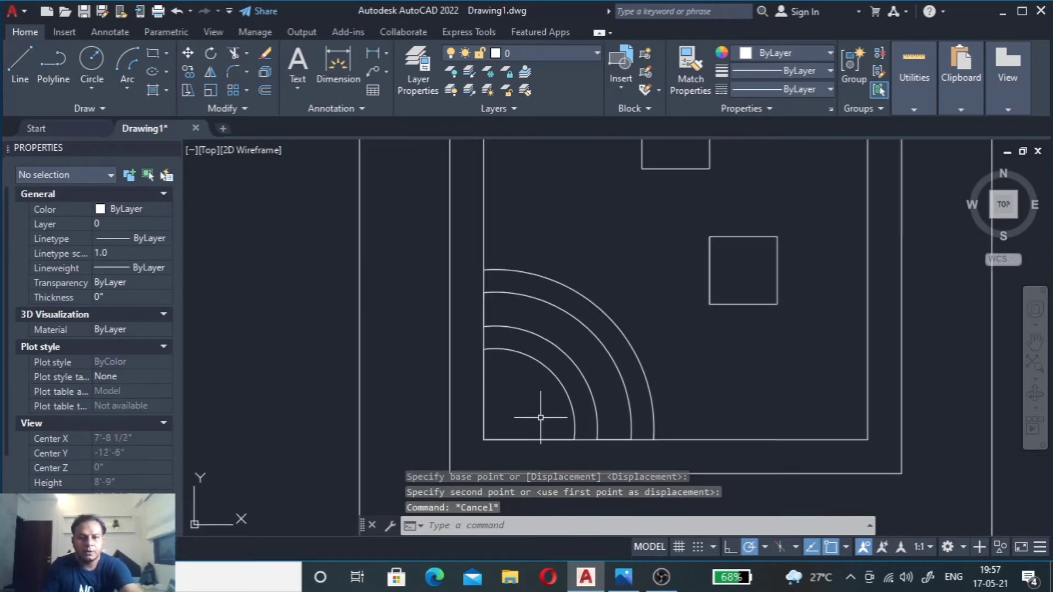
# Step: Fence-trim the bottom-left arcs and segments so they end cleanly at the inner border
pyautogui.write('tr')
pyautogui.press('Return')
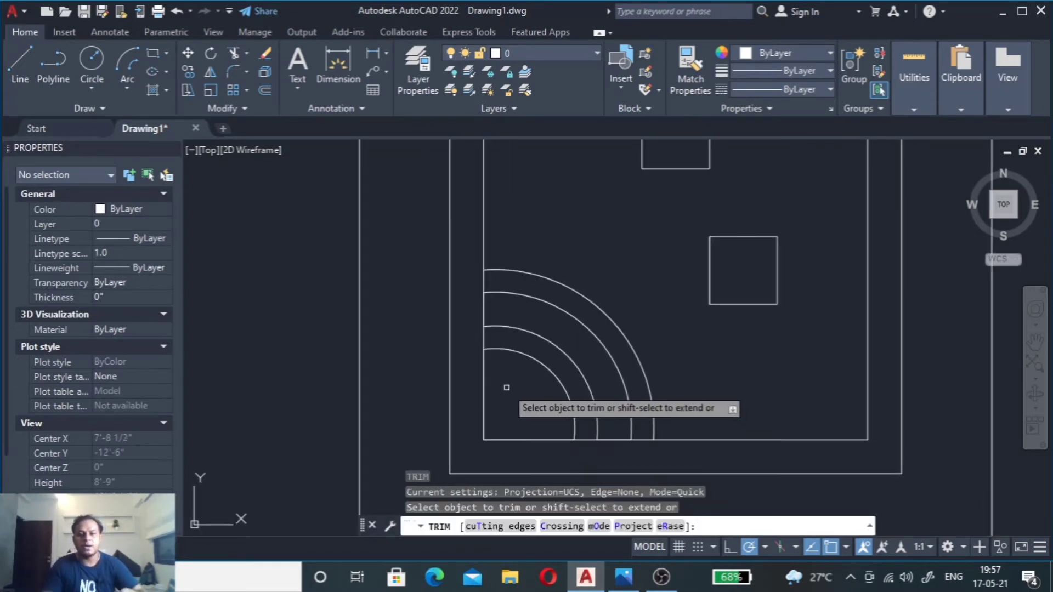
pyautogui.scroll(2, 488, 345)
pyautogui.scroll(-2, 505, 313)
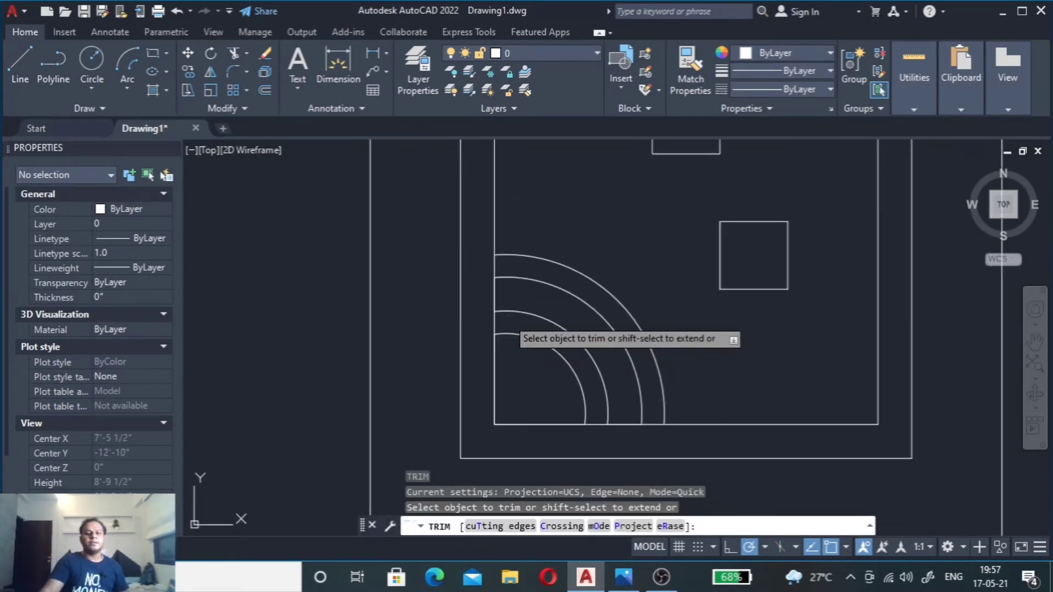
pyautogui.moveTo(507, 314)
pyautogui.mouseDown()
pyautogui.moveTo(471, 318)
pyautogui.moveTo(593, 372)
pyautogui.moveTo(584, 384)
pyautogui.moveTo(596, 364)
pyautogui.mouseUp()
pyautogui.scroll(2, 599, 439)
pyautogui.scroll(2, 589, 352)
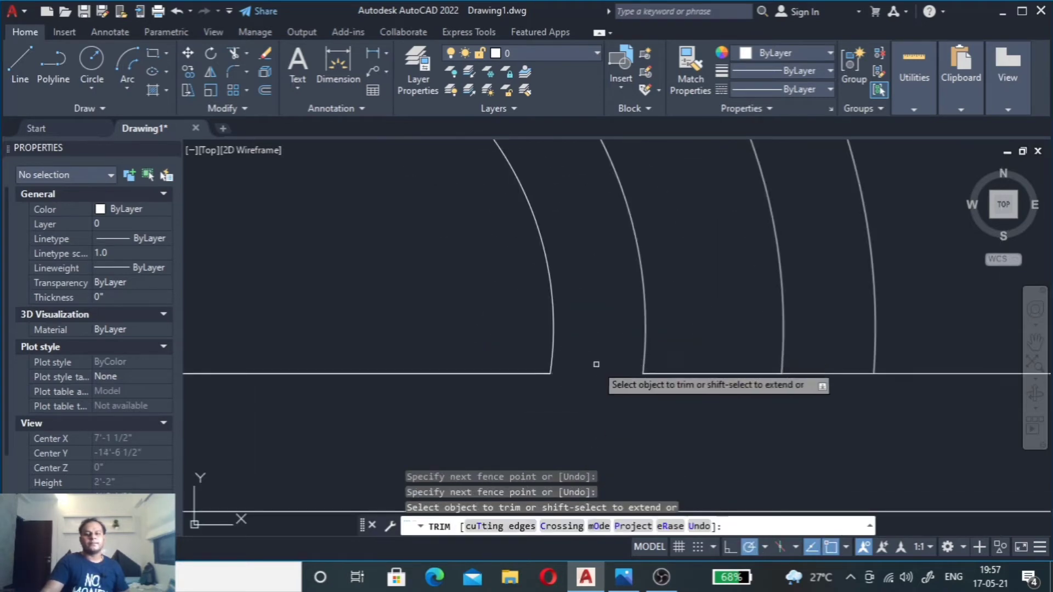
pyautogui.scroll(-4, 596, 364)
pyautogui.moveTo(695, 377); pyautogui.dragTo(689, 377)
pyautogui.scroll(-5, 688, 378)
pyautogui.scroll(5, 639, 376)
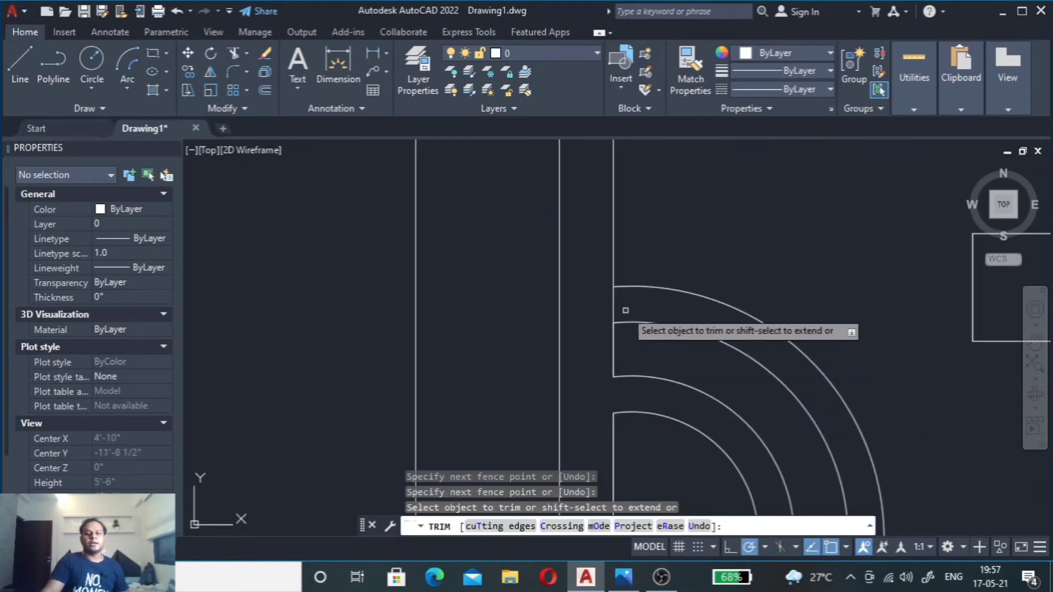
pyautogui.moveTo(625, 310); pyautogui.dragTo(592, 303)
pyautogui.scroll(-5, 619, 350)
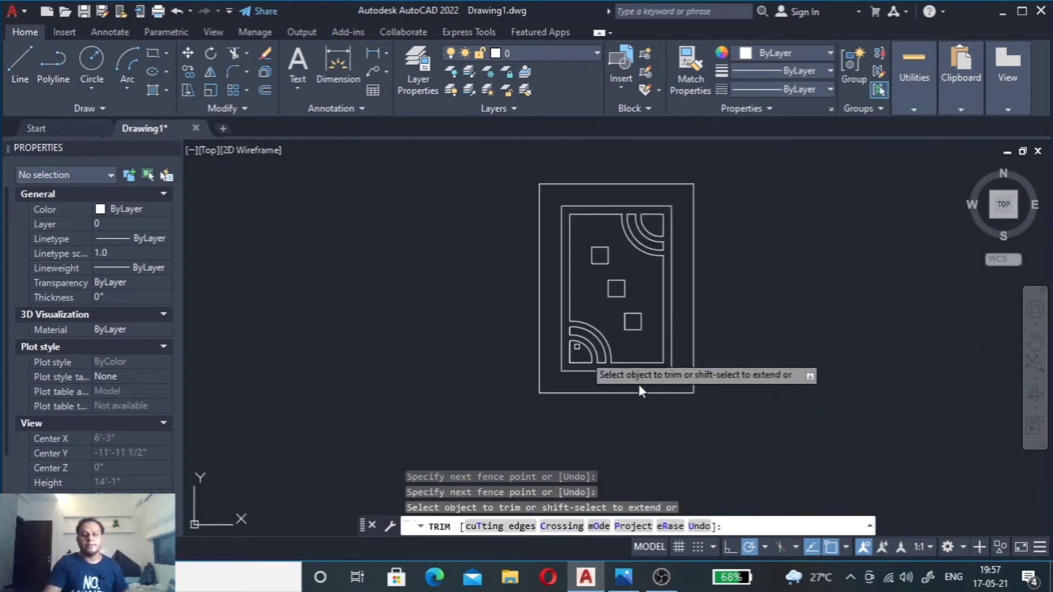
pyautogui.press('Escape')
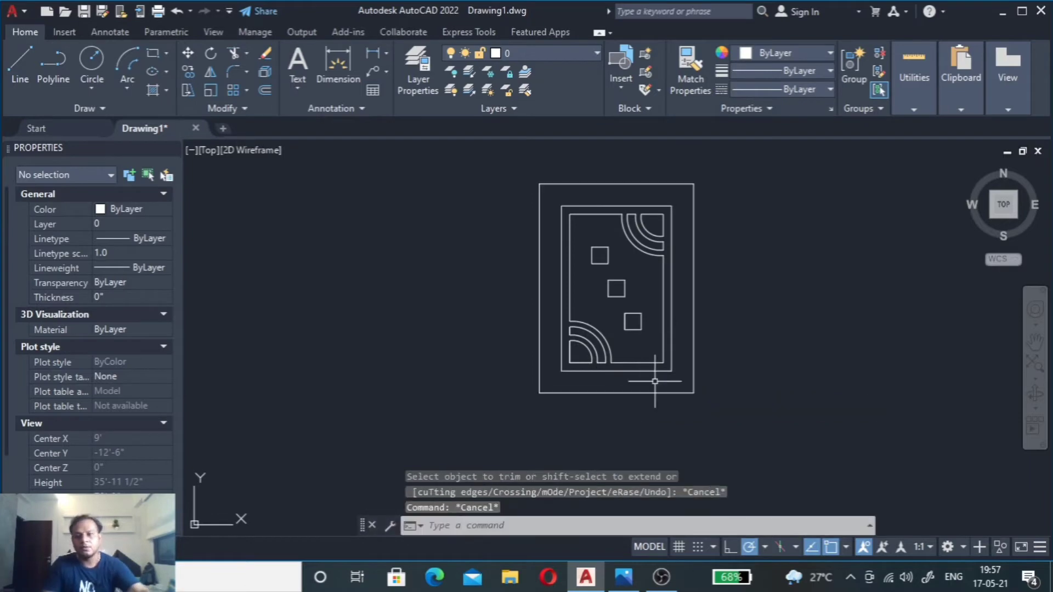
# Step: Bring the annotated ceiling photo in Photos to the front
pyautogui.scroll(4, 605, 363)
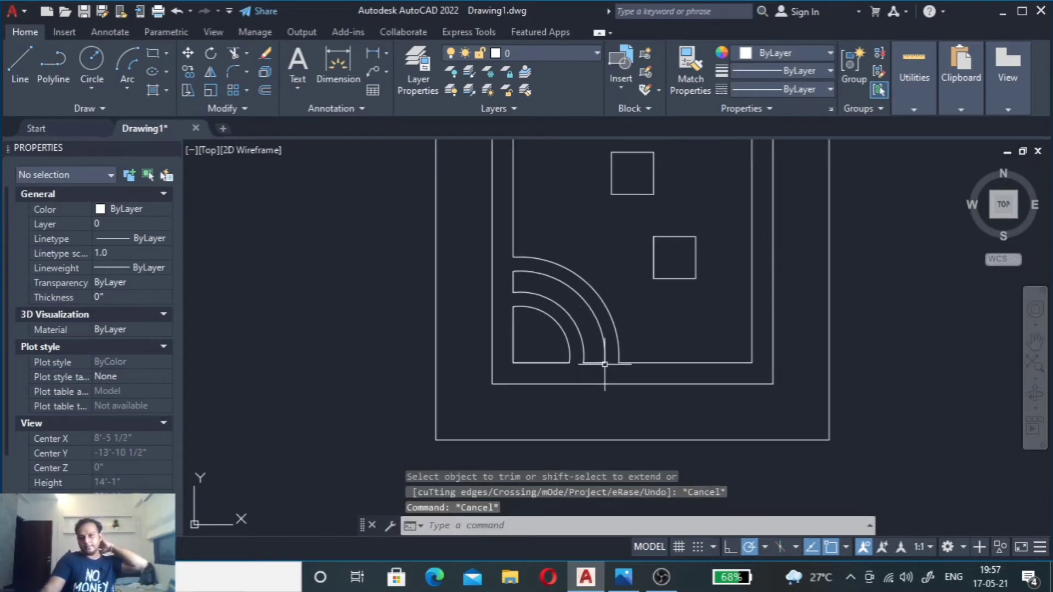
pyautogui.scroll(-4, 605, 364)
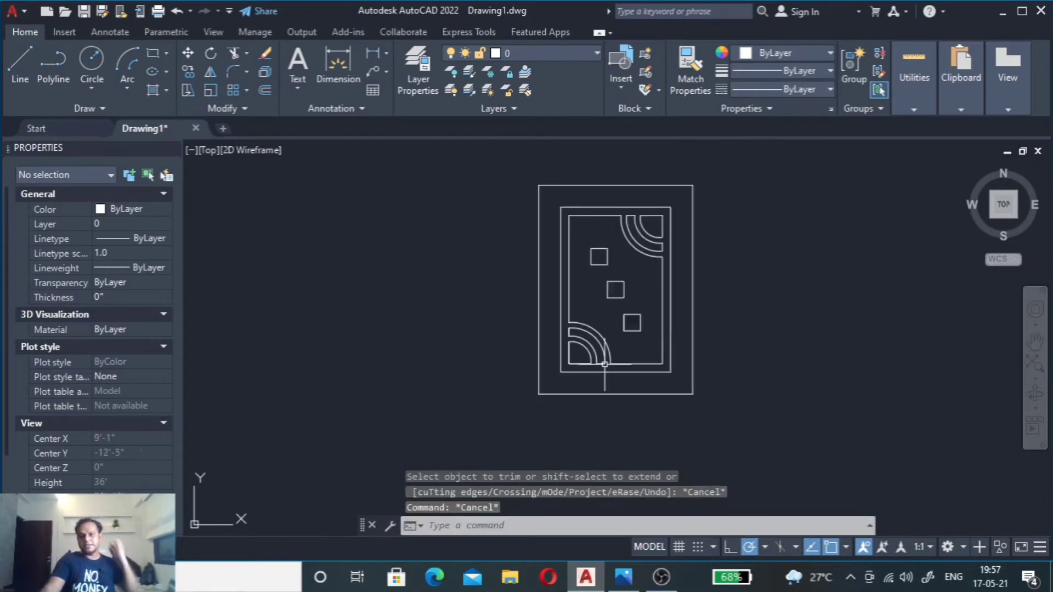
pyautogui.click(624, 579)
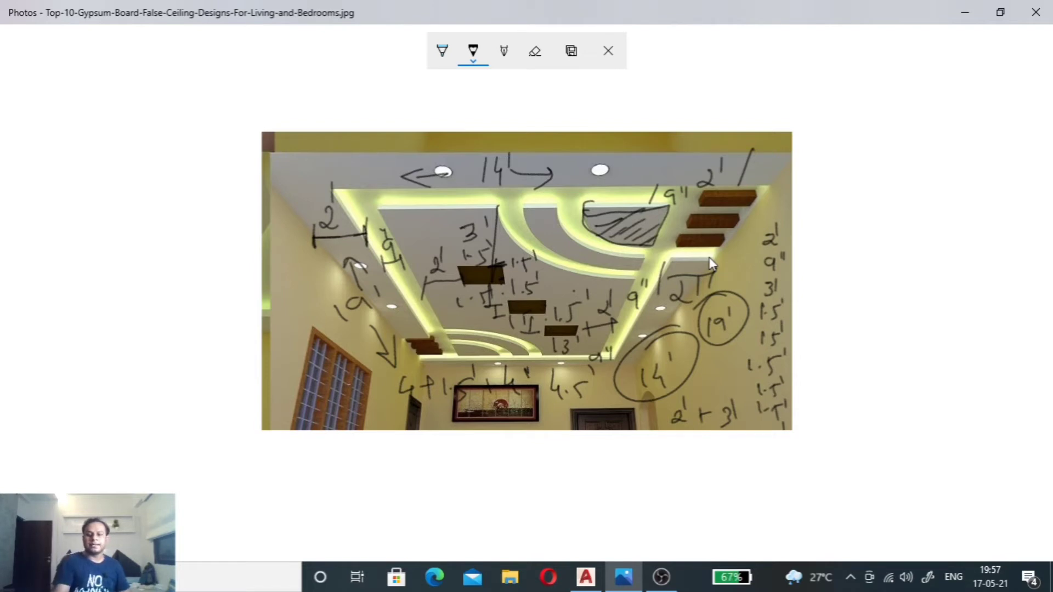
# Step: Ink a dimension mark beside the top-right wooden planks and a stroke across the lower-left plank
pyautogui.moveTo(745, 198)
pyautogui.mouseDown()
pyautogui.moveTo(787, 206)
pyautogui.moveTo(758, 216)
pyautogui.mouseUp()
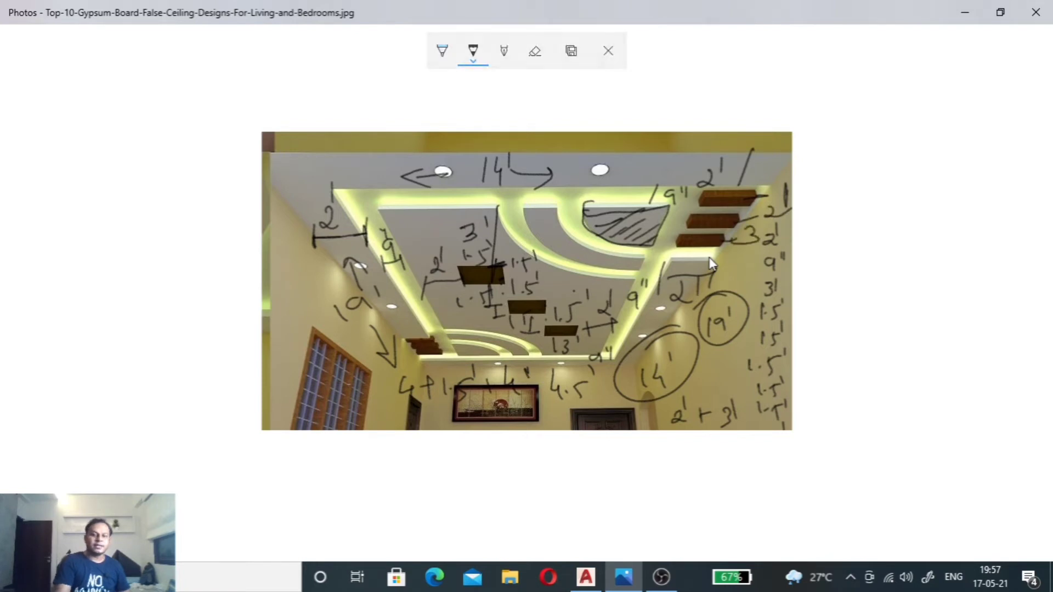
pyautogui.moveTo(430, 367); pyautogui.dragTo(417, 332)
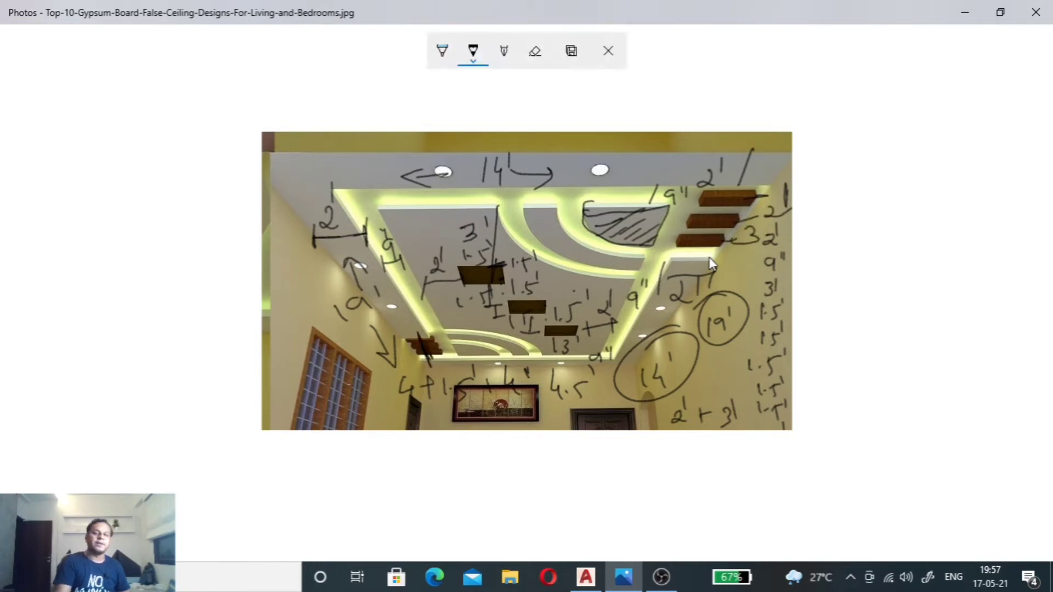
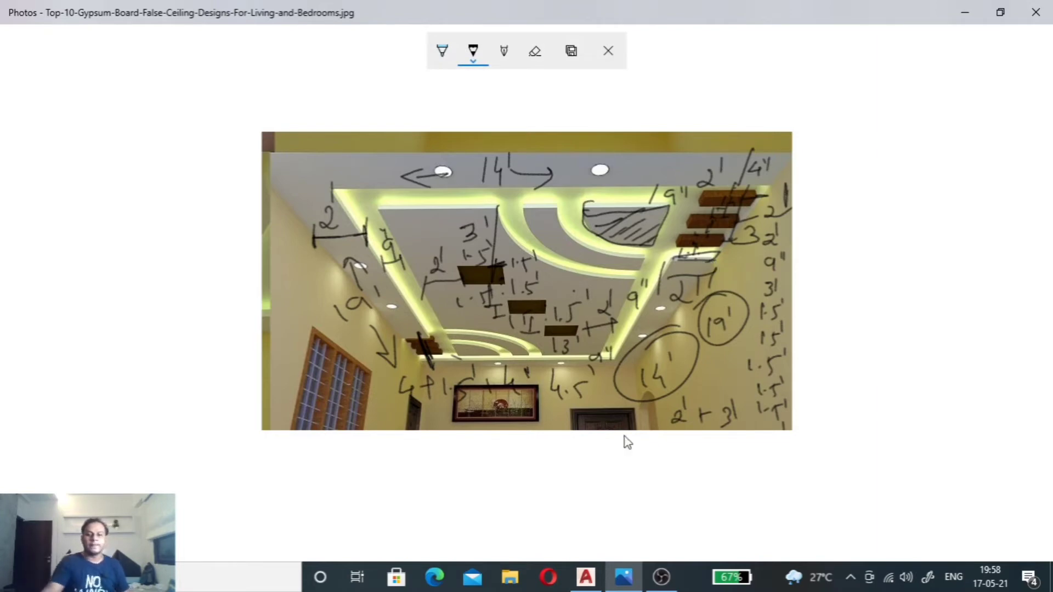
# Step: Glance at the ceiling reference photo, then return to the AutoCAD drawing zoomed on the top-right corner
pyautogui.click(586, 576)
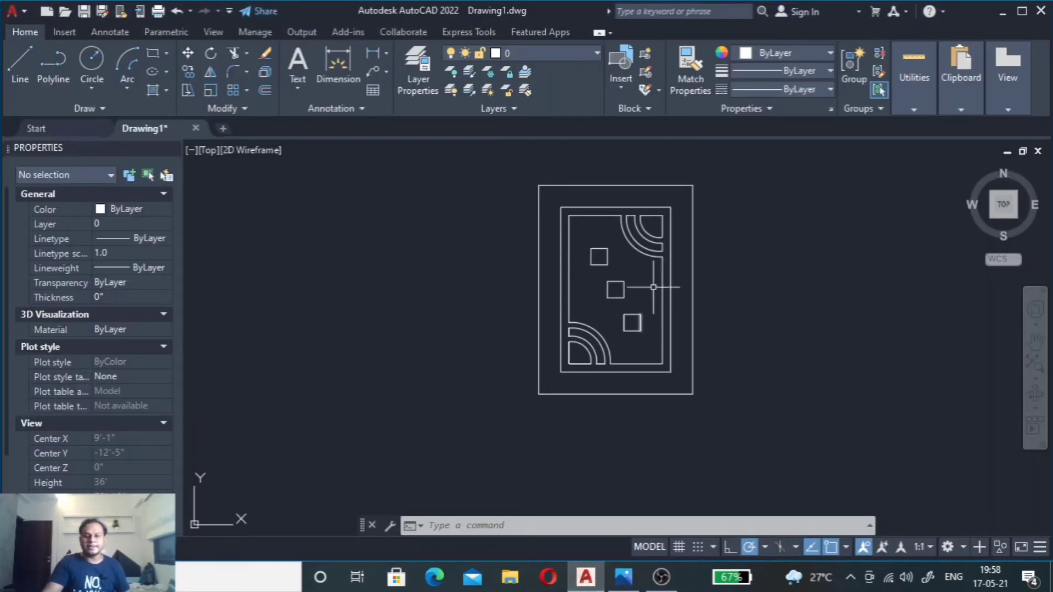
pyautogui.scroll(2, 669, 263)
pyautogui.scroll(-2, 670, 200)
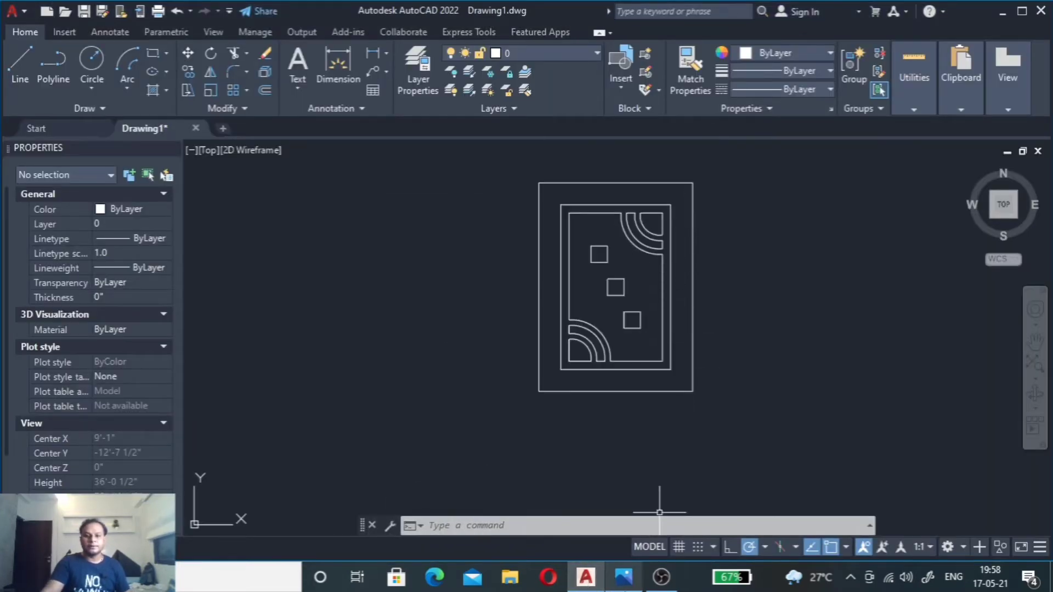
pyautogui.click(623, 576)
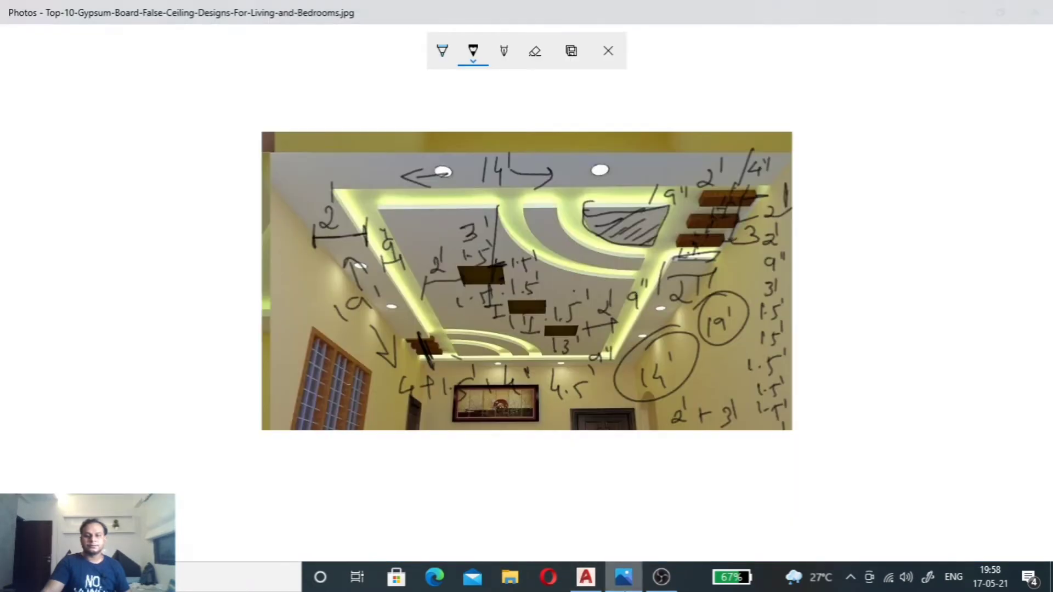
pyautogui.click(585, 576)
pyautogui.scroll(4, 643, 207)
pyautogui.scroll(2, 643, 208)
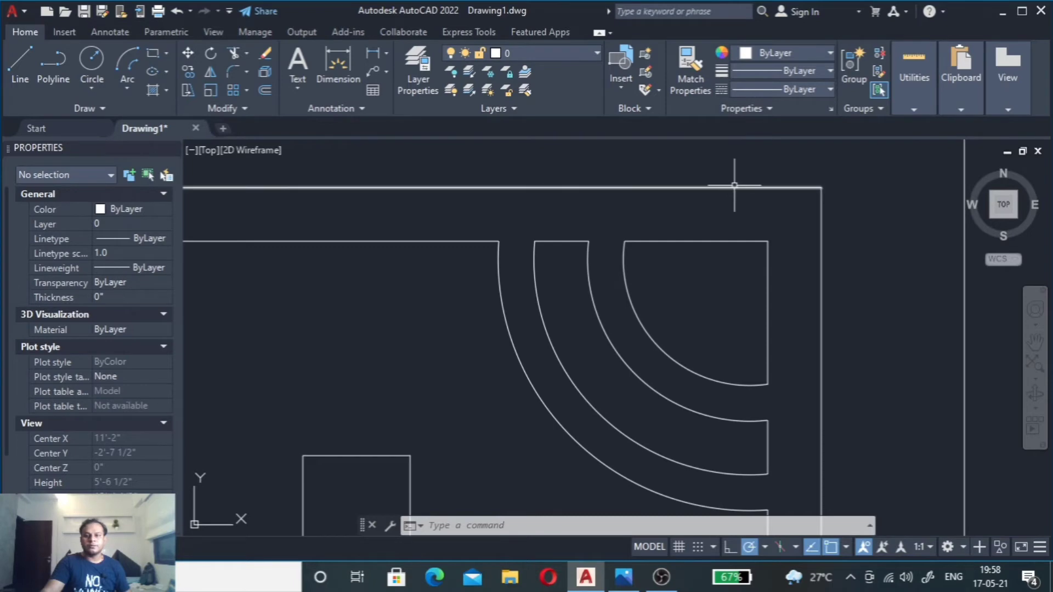
# Step: Grip-stretch the top edge line's right end out to the right border
pyautogui.click(734, 187)
pyautogui.scroll(-2, 669, 186)
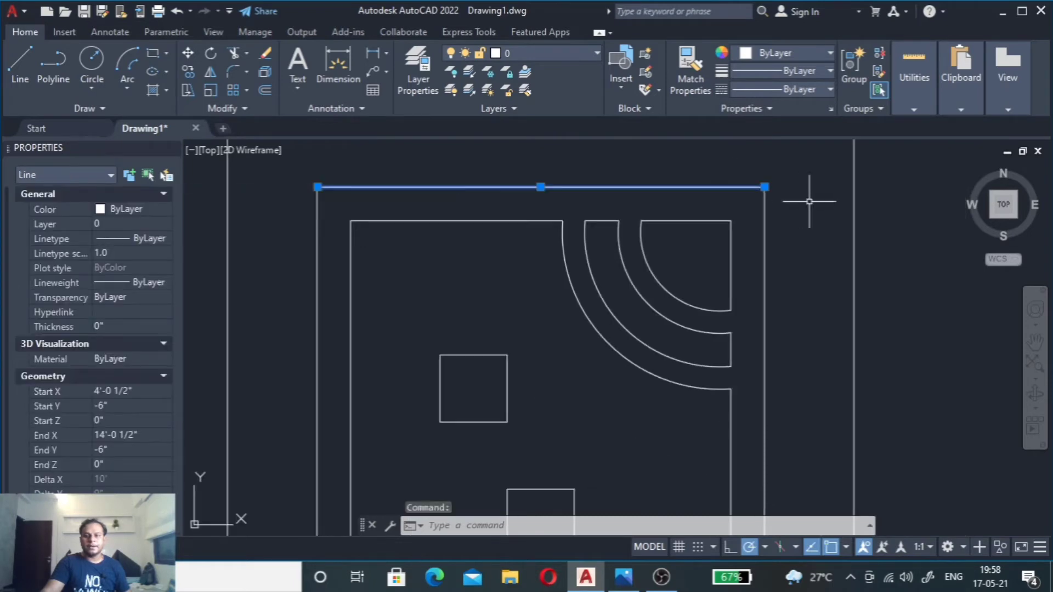
pyautogui.click(764, 187)
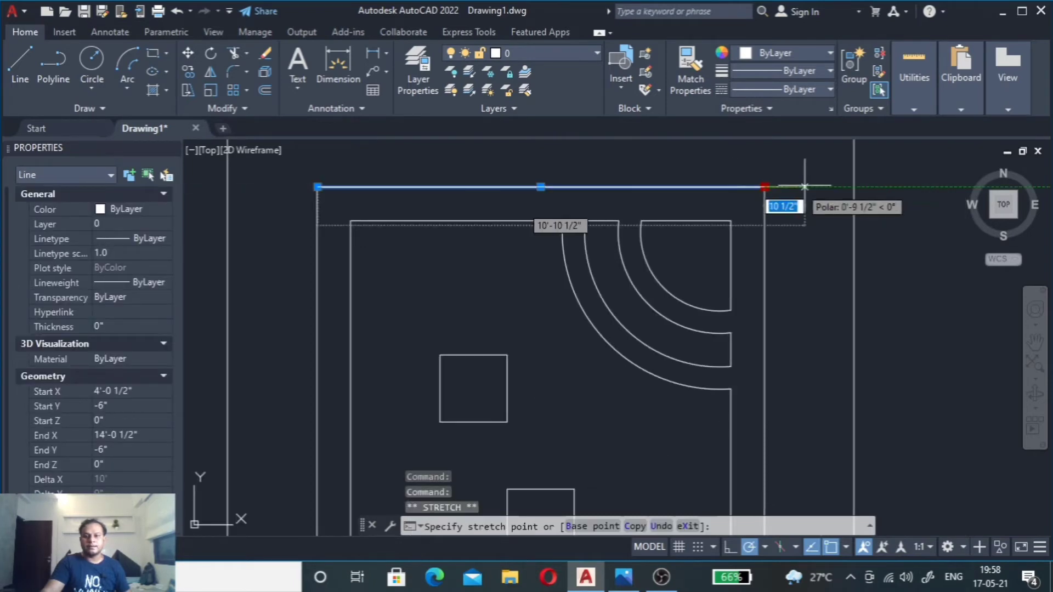
pyautogui.click(854, 187)
# Step: Offset the top edge line 28" downward
pyautogui.write('o')
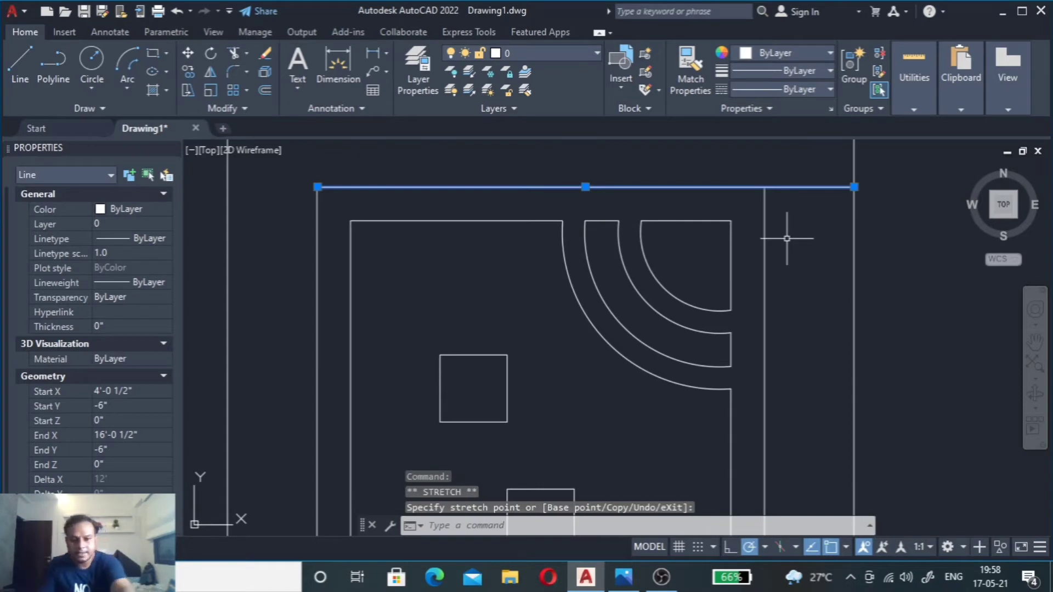
pyautogui.press('Return')
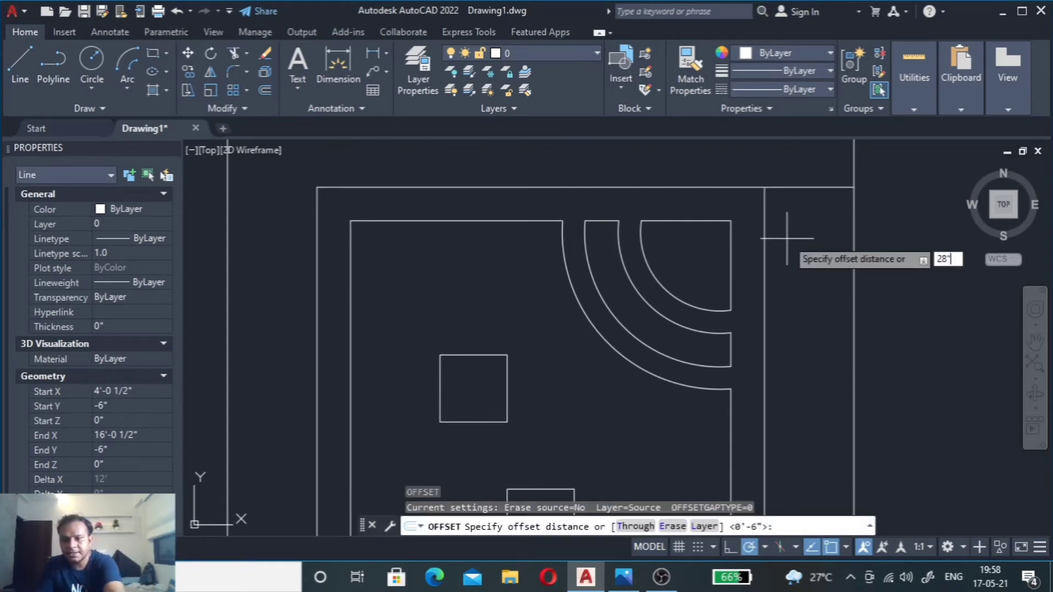
pyautogui.write('28')
pyautogui.press('Return')
pyautogui.click(778, 187)
pyautogui.click(767, 236)
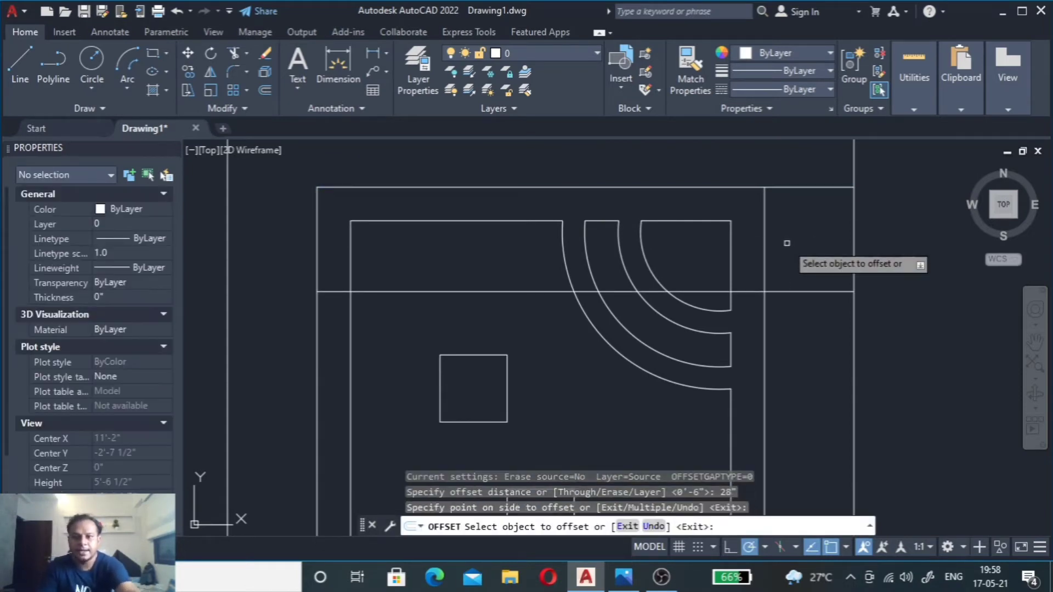
pyautogui.press('Escape')
pyautogui.scroll(2, 785, 263)
pyautogui.write('t')
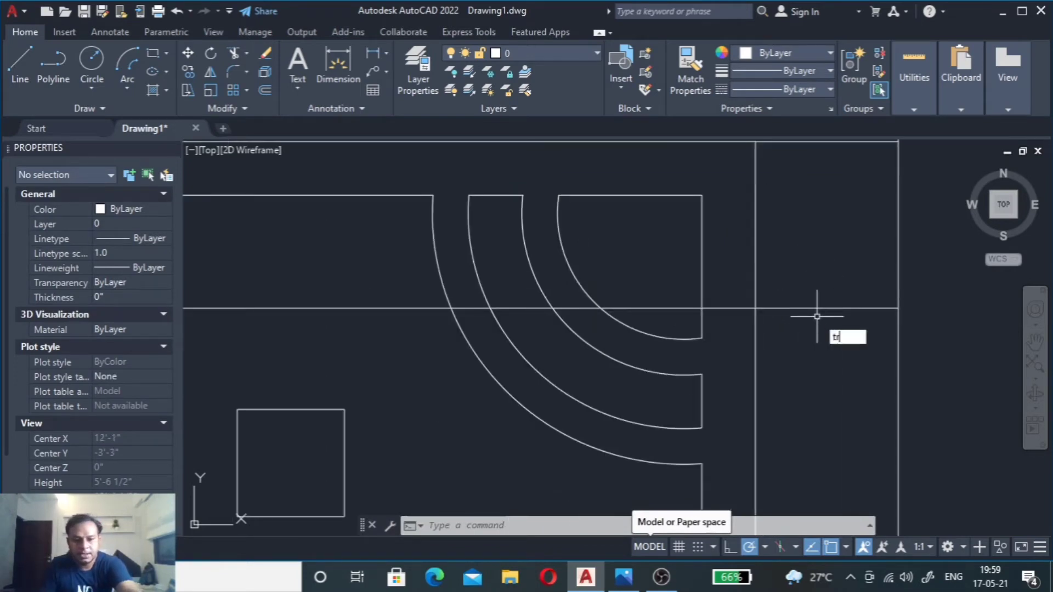
# Step: Trim the offset line left of the right vertical line, leaving a 2' cross line
pyautogui.write('r')
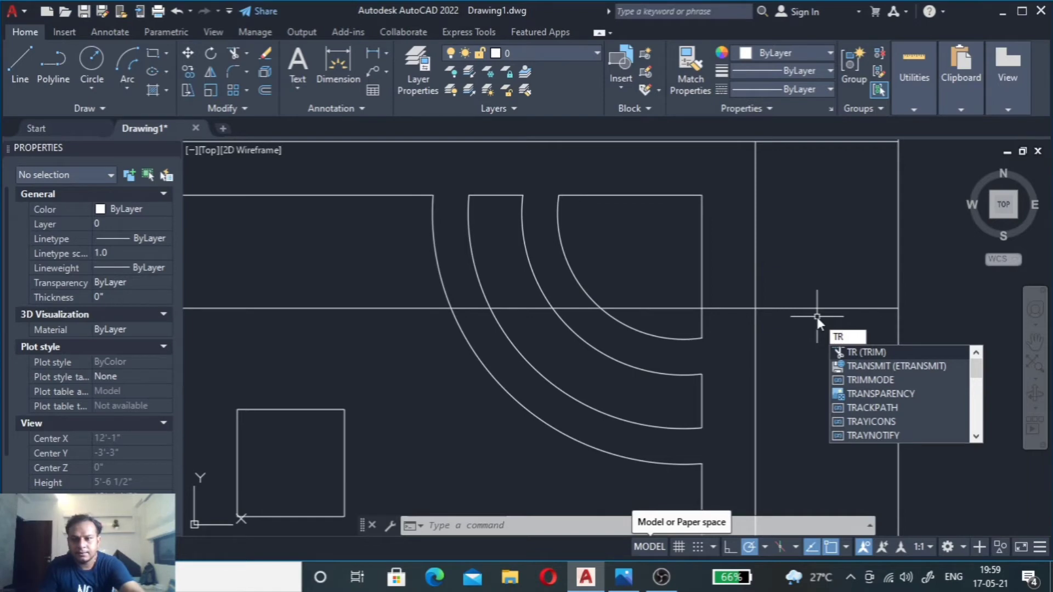
pyautogui.press('Return')
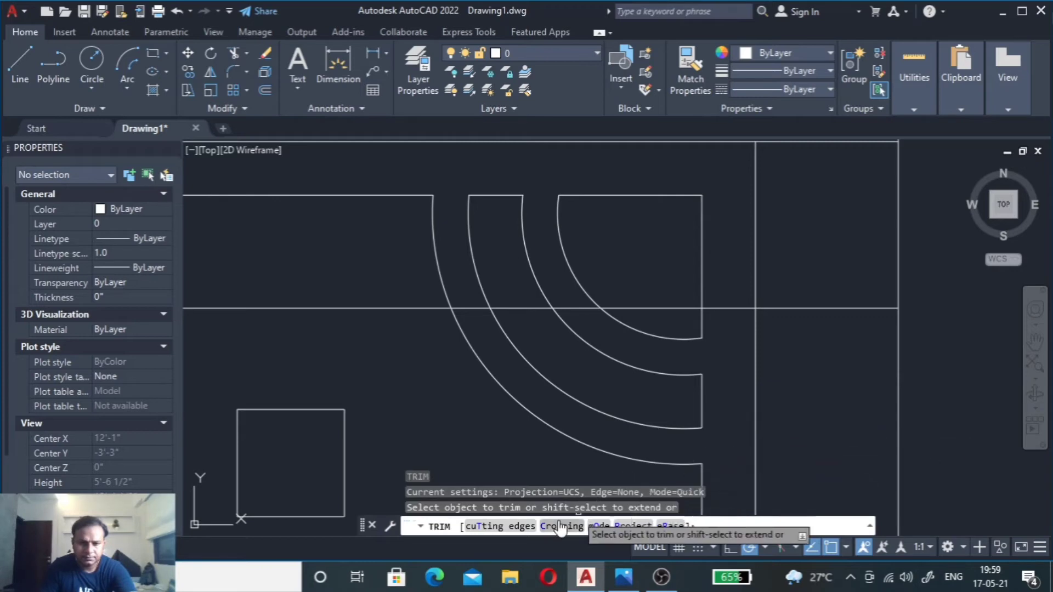
pyautogui.click(500, 526)
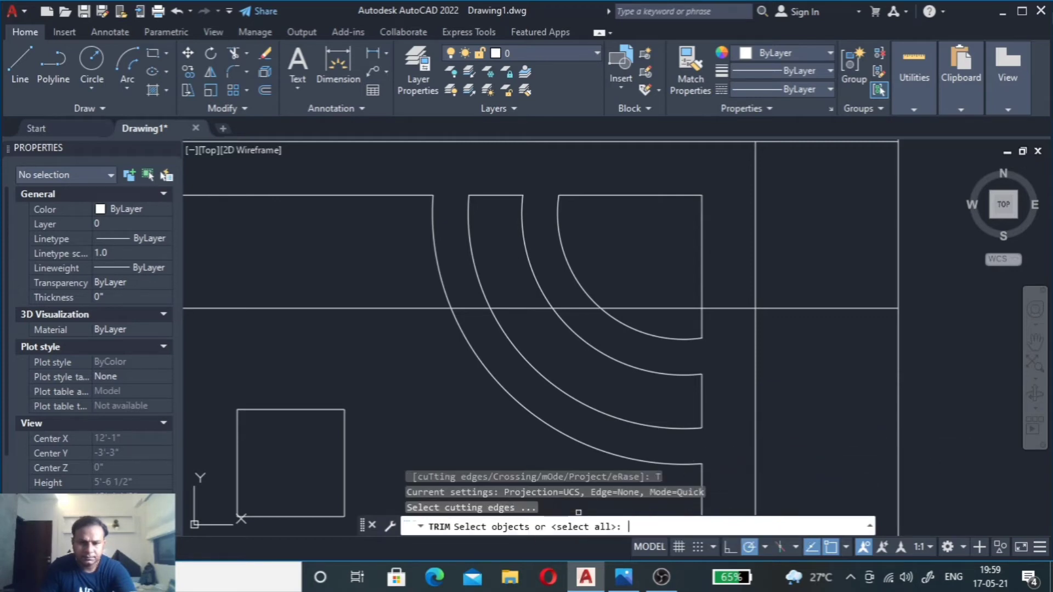
pyautogui.click(755, 294)
pyautogui.press('Return')
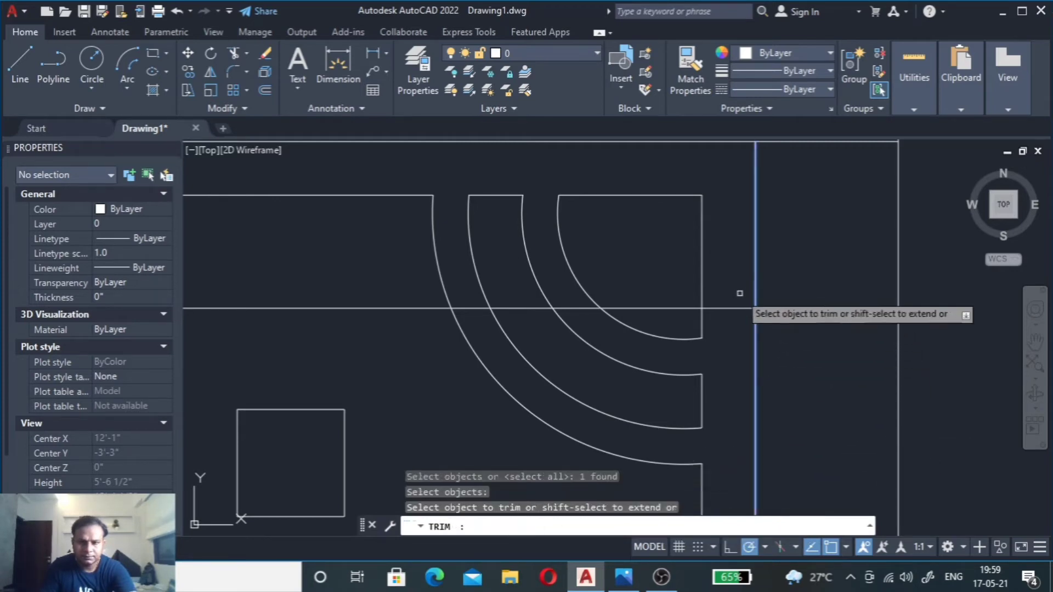
pyautogui.moveTo(739, 293); pyautogui.dragTo(744, 330)
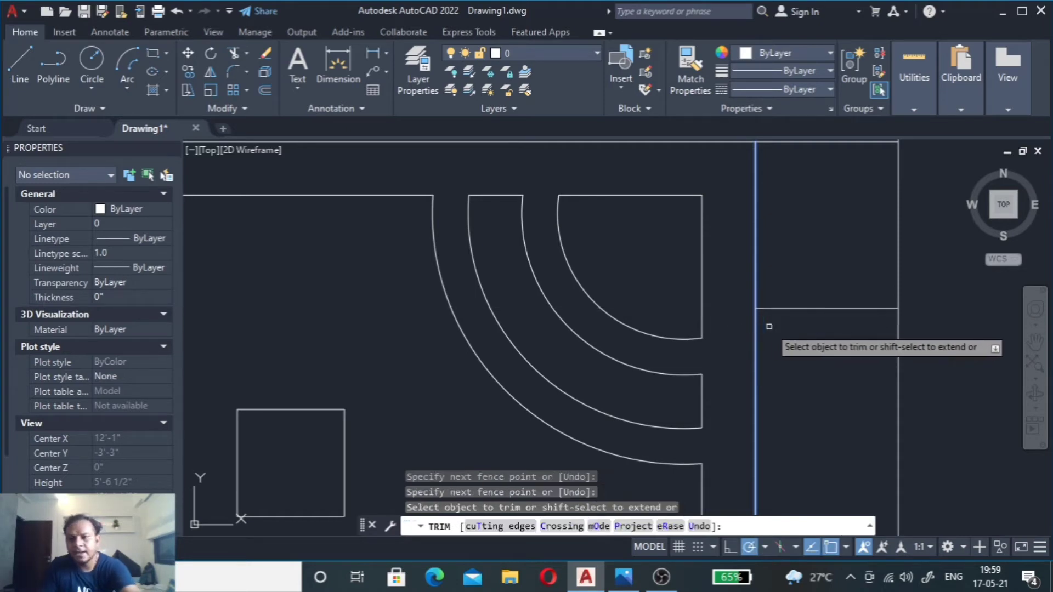
pyautogui.press('Escape')
pyautogui.click(800, 305)
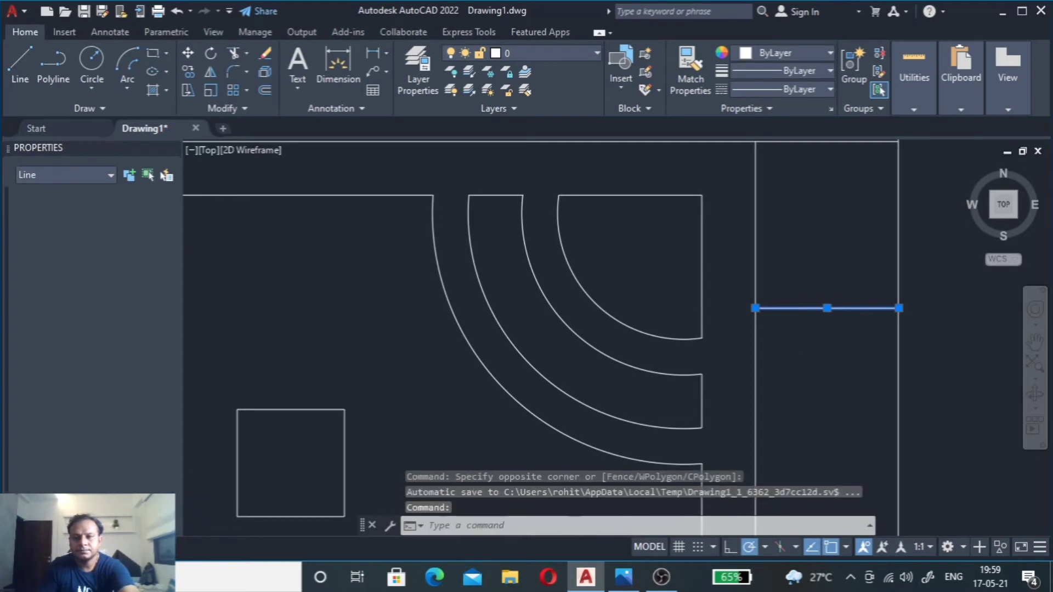
pyautogui.scroll(-2, 735, 375)
pyautogui.press('Return')
pyautogui.write("4'")
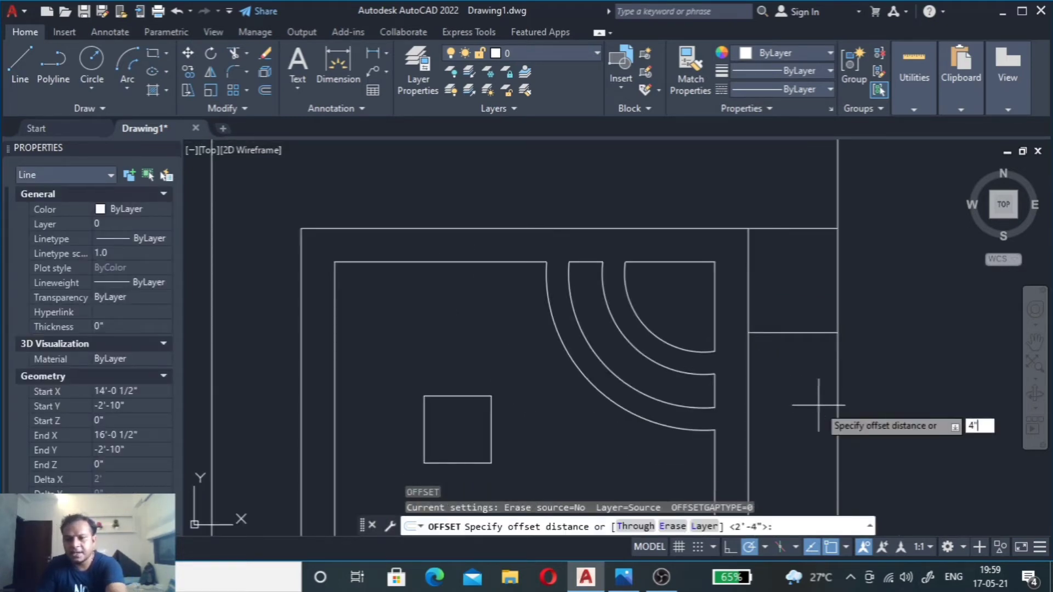
# Step: Offset the 2' cross line repeatedly upward at 4" spacing to stack plank lines
pyautogui.press('Return')
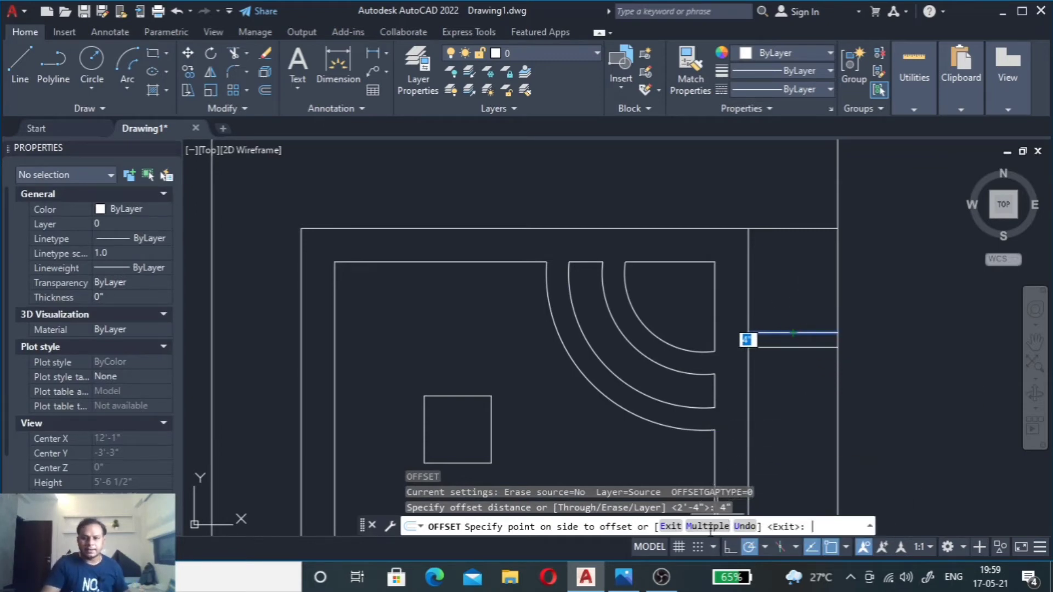
pyautogui.click(707, 527)
pyautogui.click(787, 296)
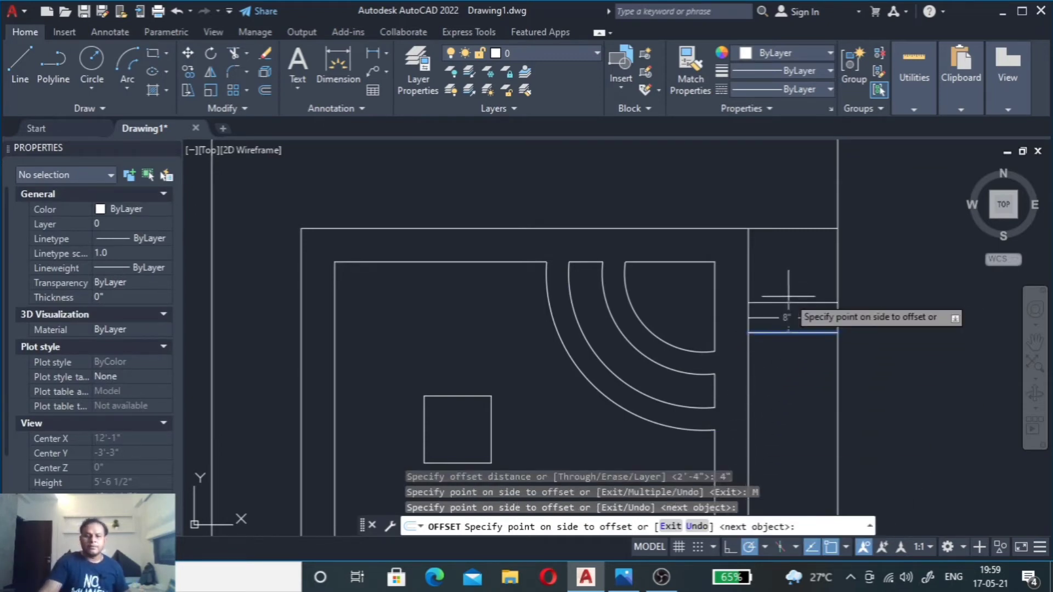
pyautogui.click(787, 274)
pyautogui.click(787, 273)
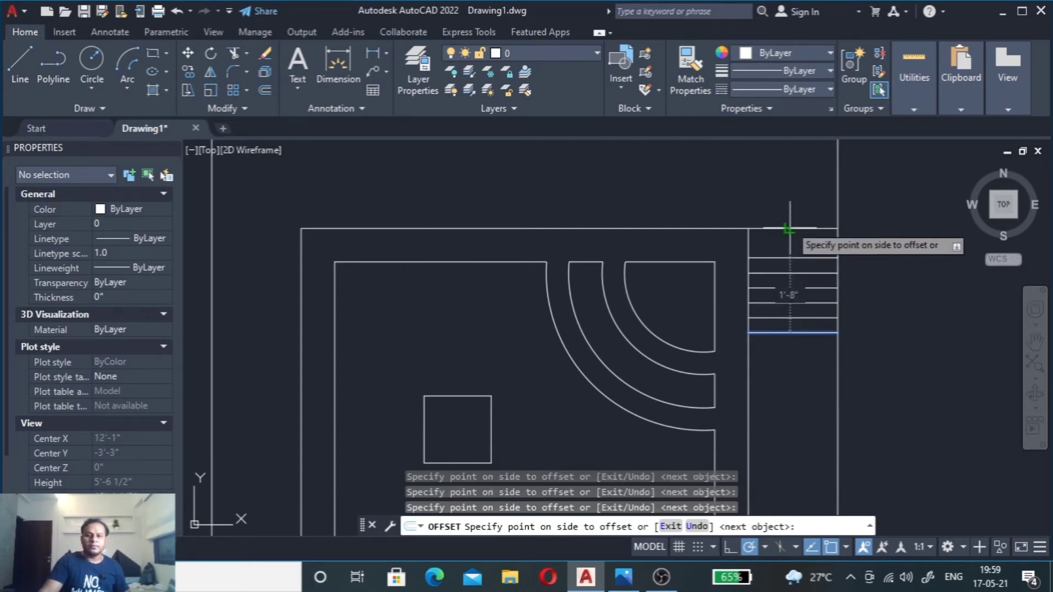
pyautogui.click(791, 198)
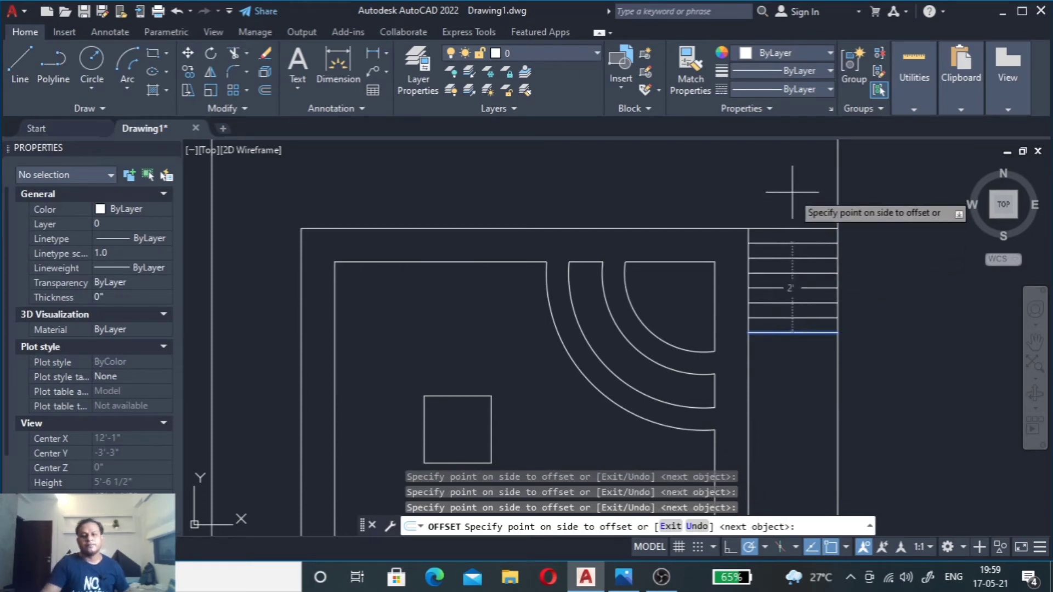
pyautogui.press('Escape')
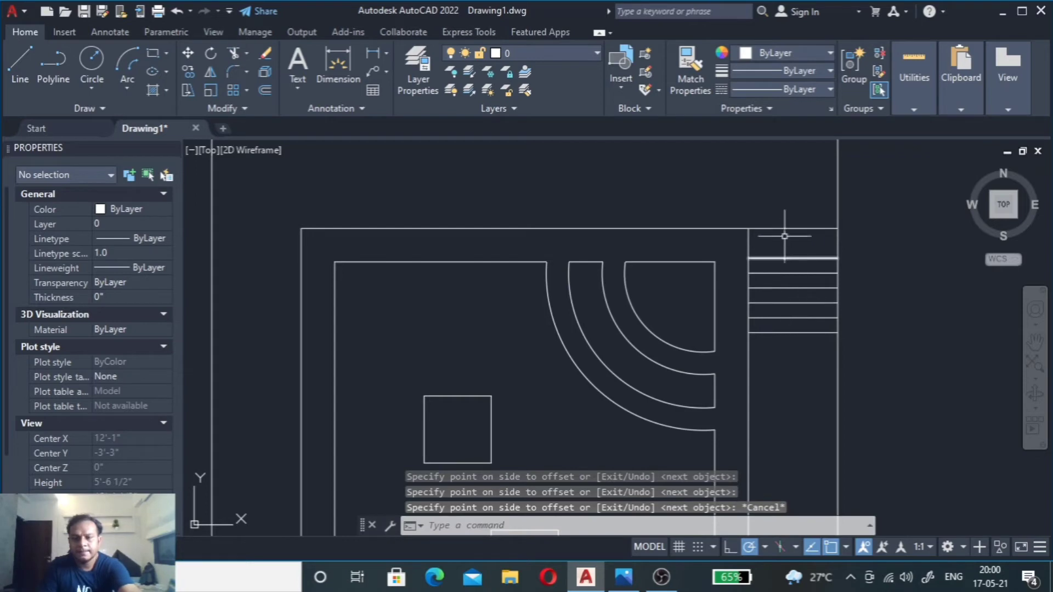
# Step: Add one more 4" plank line above an upper plank line
pyautogui.click(793, 258)
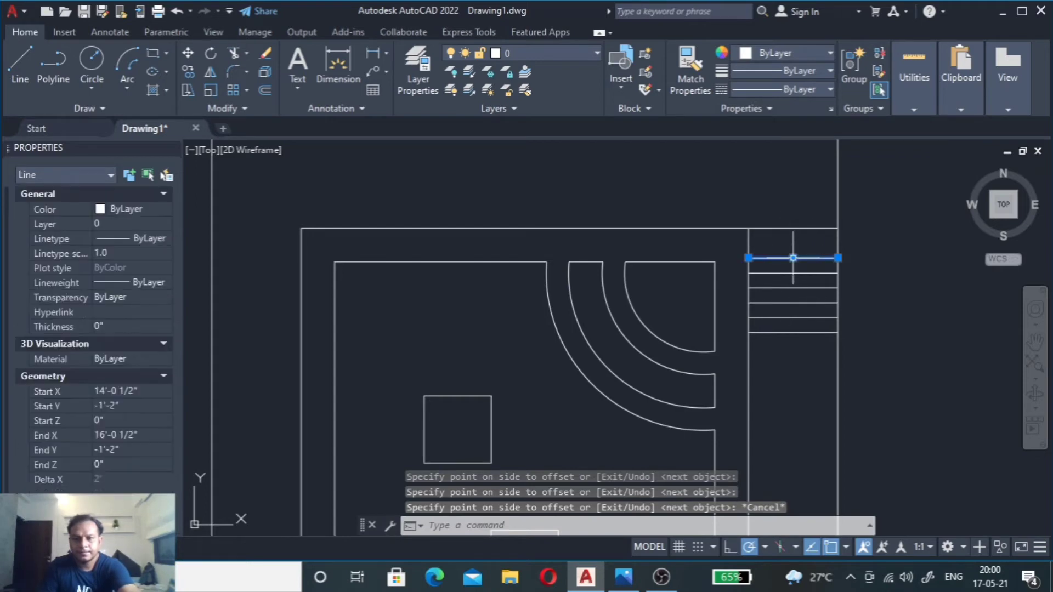
pyautogui.write('o')
pyautogui.press('Return')
pyautogui.press('Return')
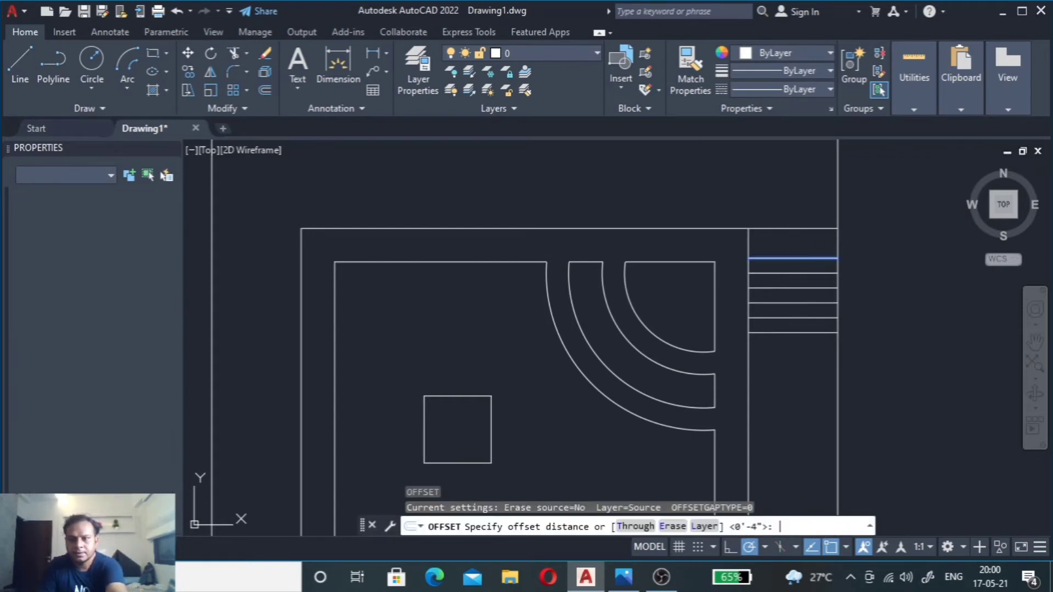
pyautogui.click(793, 239)
pyautogui.press('Escape')
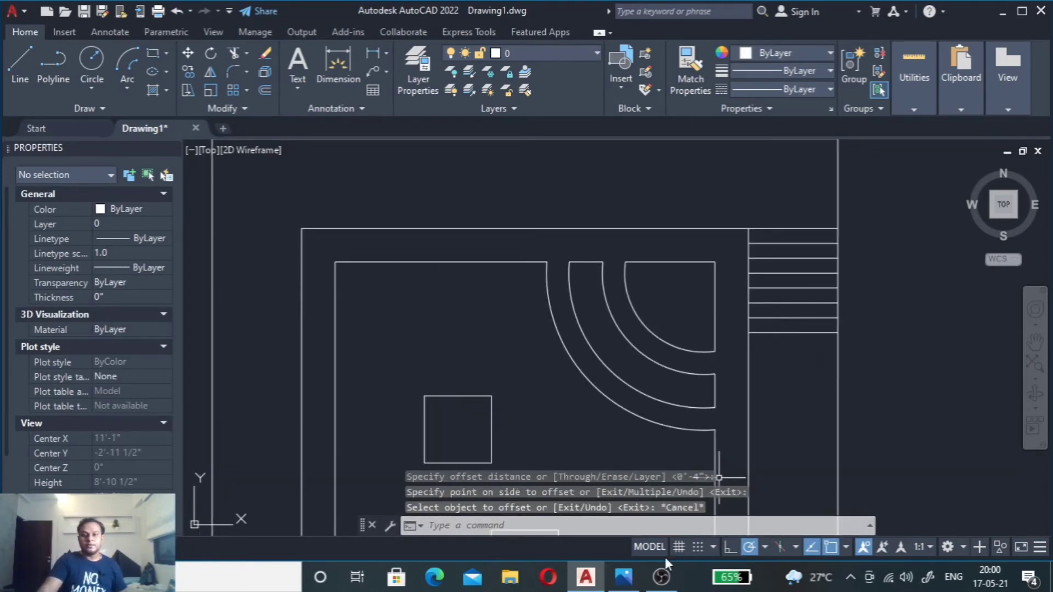
# Step: Explode the outer border polyline into separate lines
pyautogui.click(826, 401)
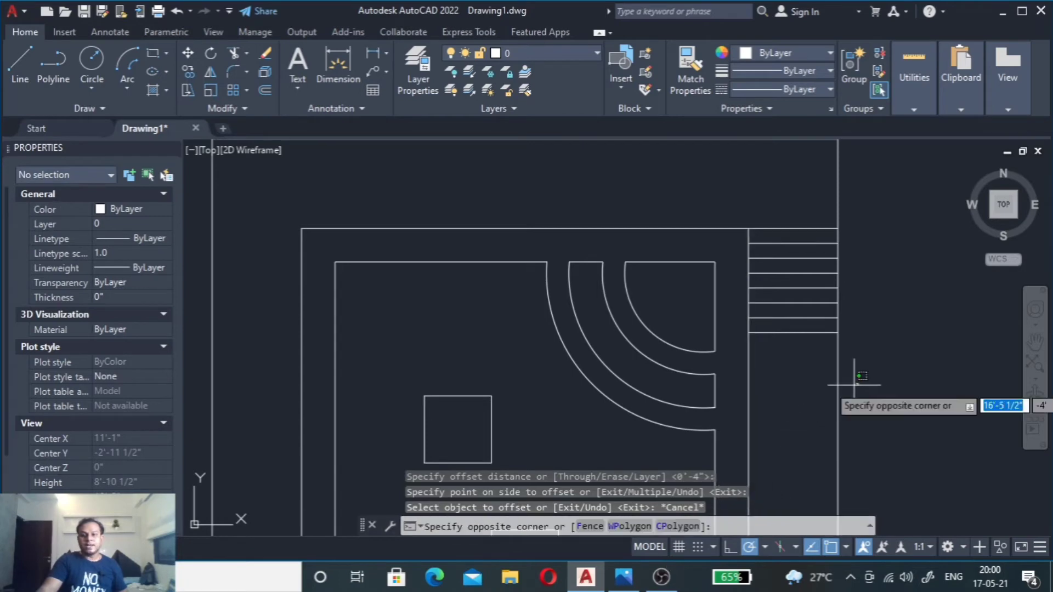
pyautogui.click(821, 401)
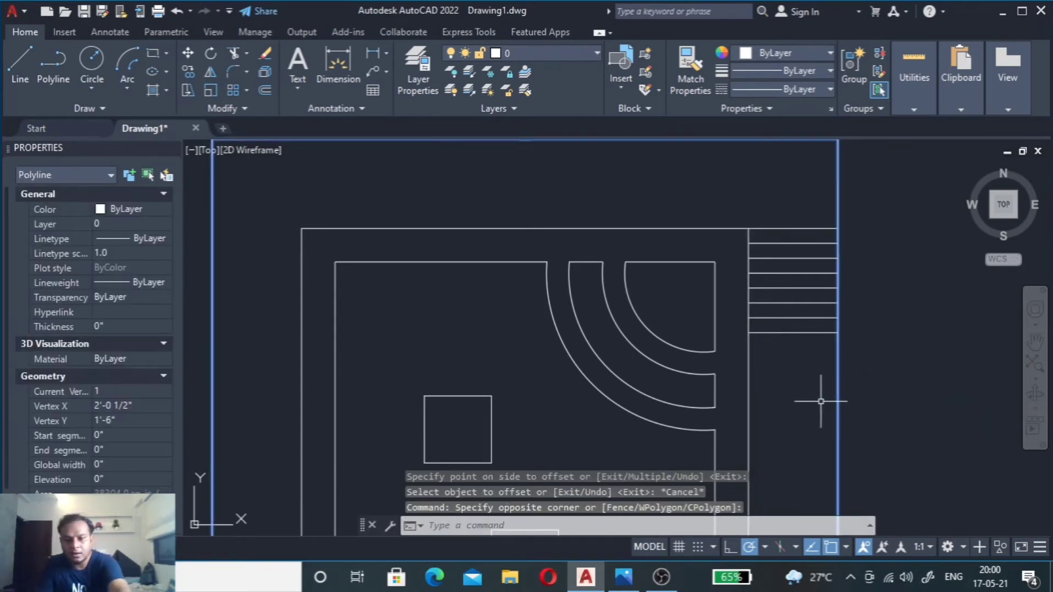
pyautogui.press('Escape')
pyautogui.press('Escape')
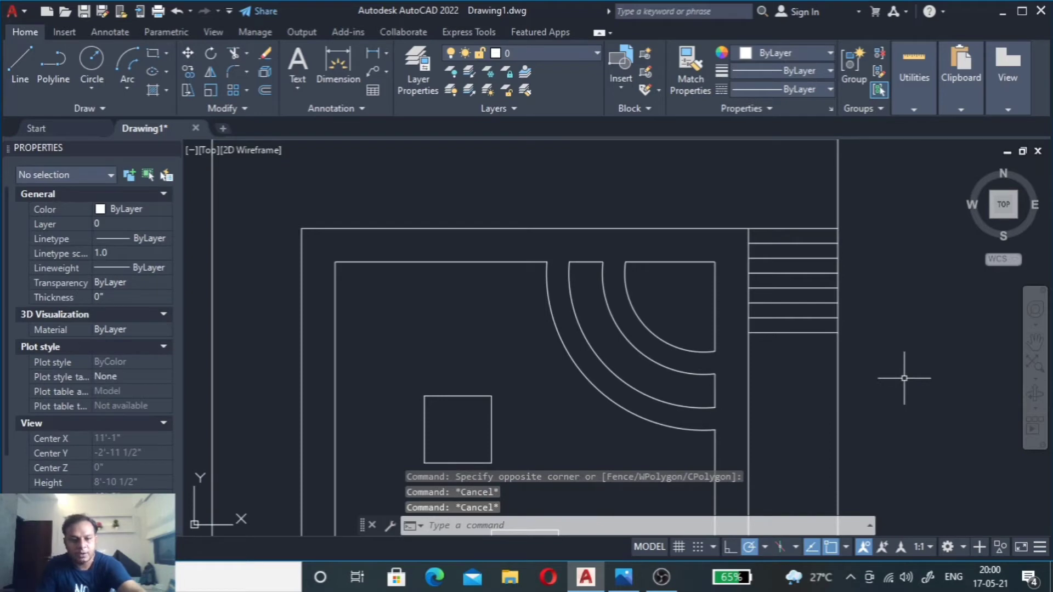
pyautogui.click(879, 384)
pyautogui.click(812, 421)
pyautogui.write('x')
pyautogui.press('Return')
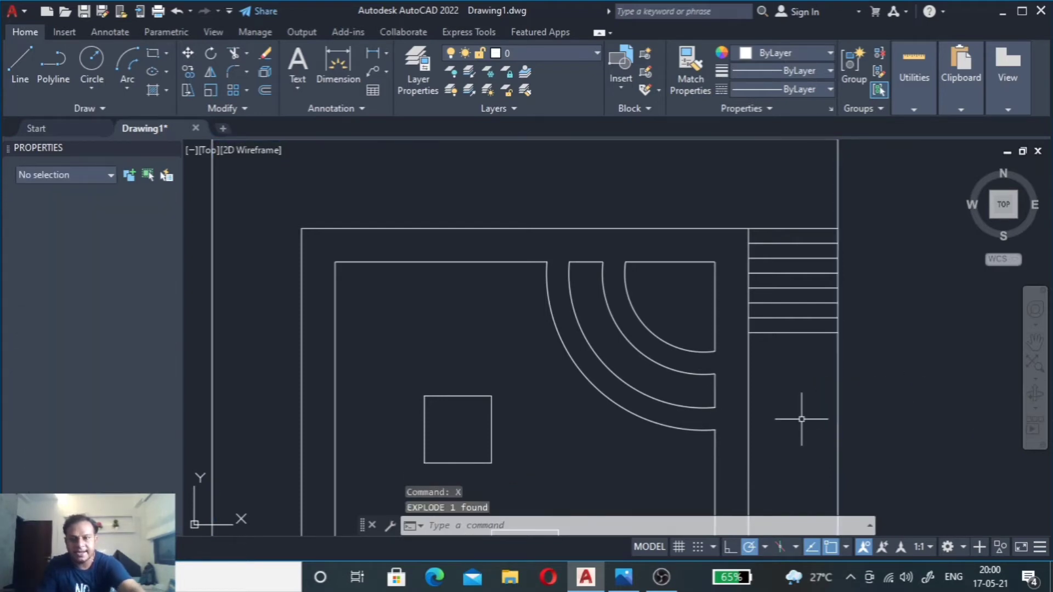
# Step: Offset the right outer vertical line 4" inward
pyautogui.click(884, 400)
pyautogui.click(823, 420)
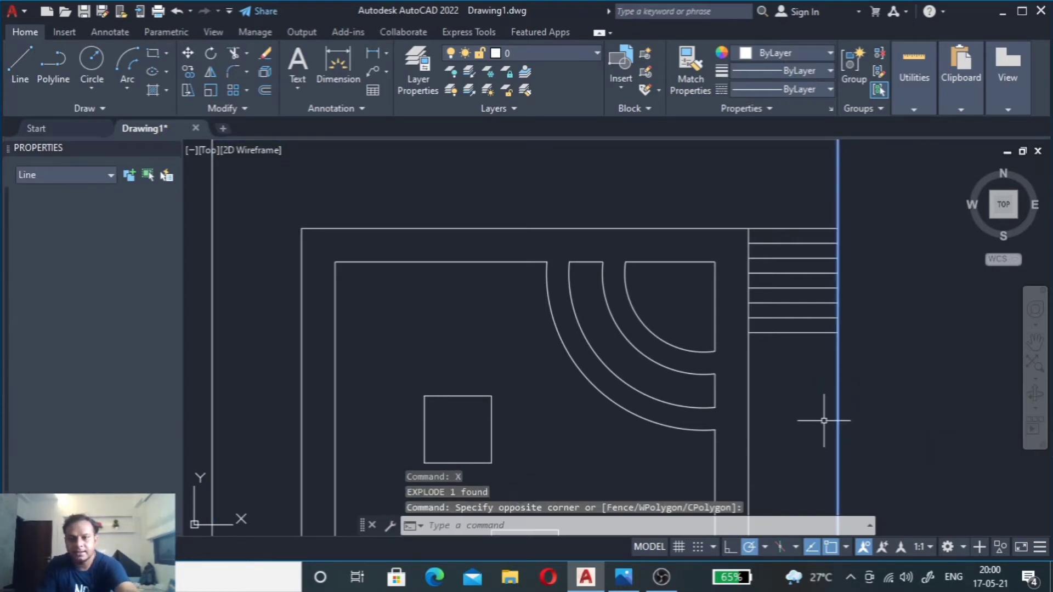
pyautogui.write('o')
pyautogui.press('Return')
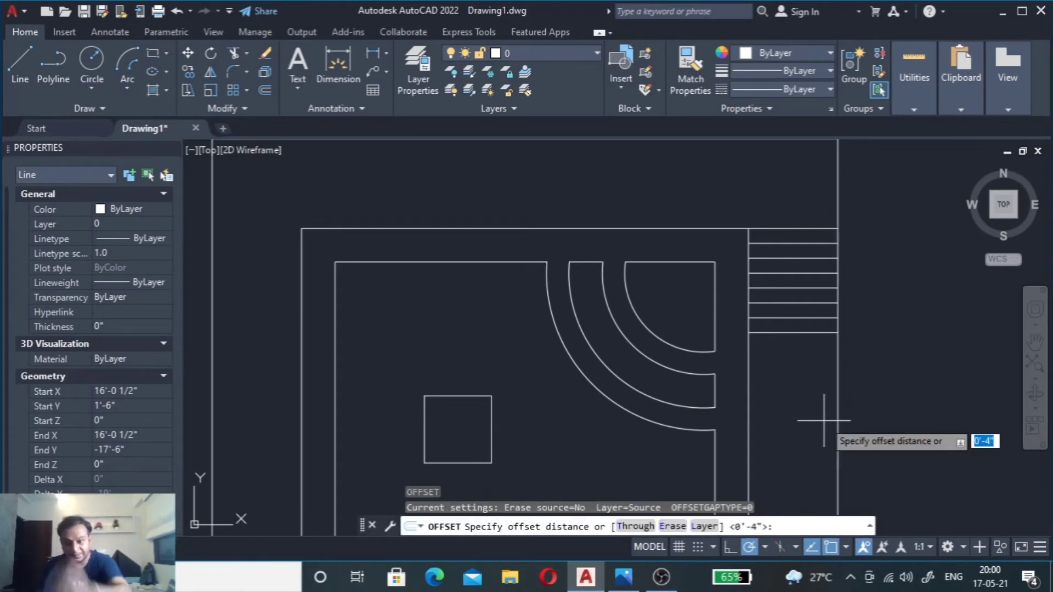
pyautogui.write('4')
pyautogui.press('Return')
pyautogui.click(837, 406)
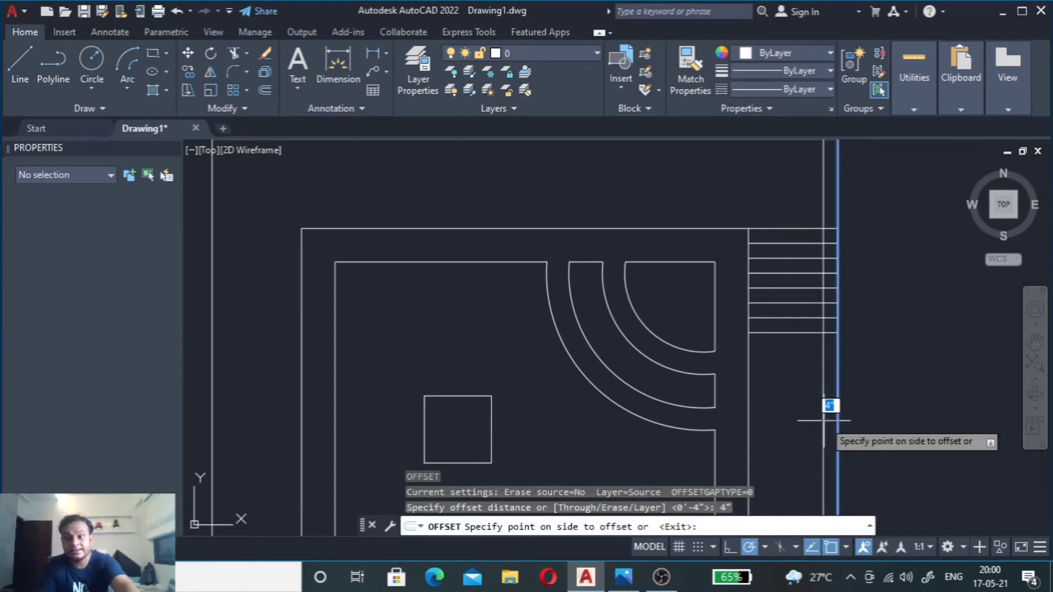
pyautogui.click(780, 415)
pyautogui.press('Escape')
pyautogui.press('Escape')
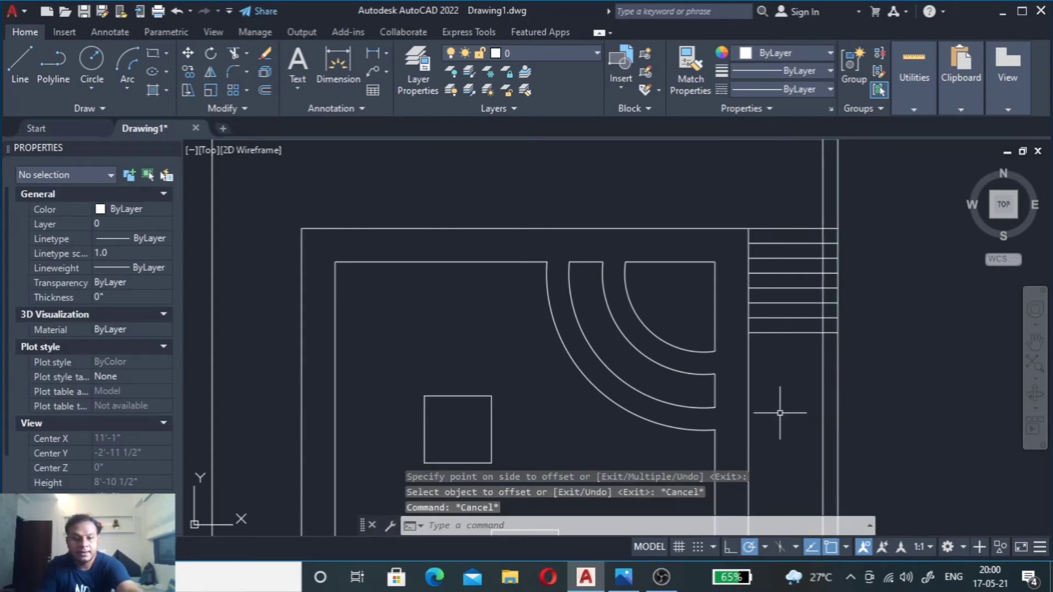
pyautogui.write('tr')
# Step: Trim the new vertical line's ends beyond the top edge and bottom strip line
pyautogui.press('Return')
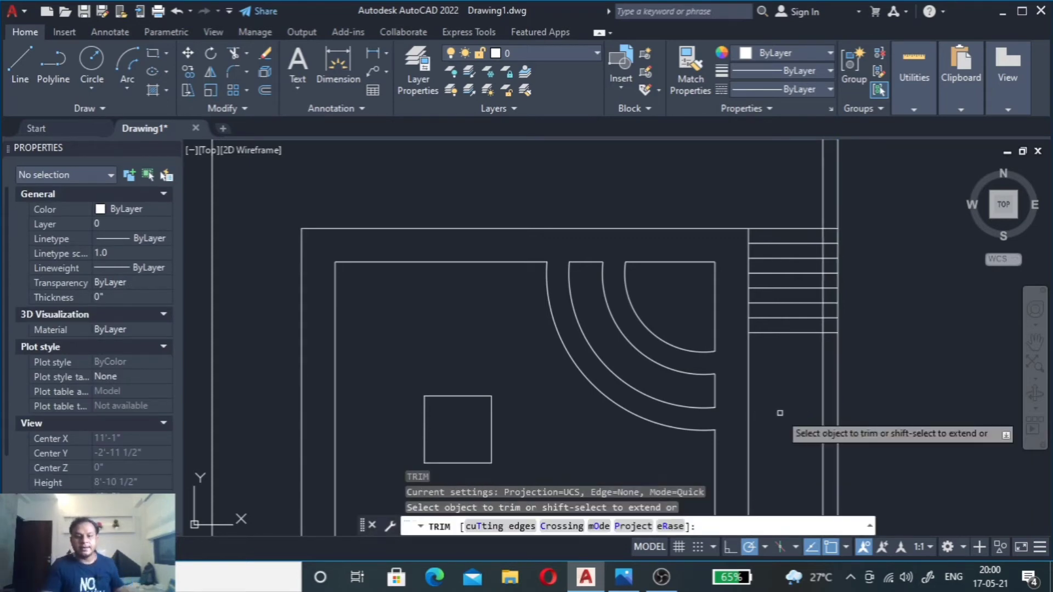
pyautogui.click(493, 526)
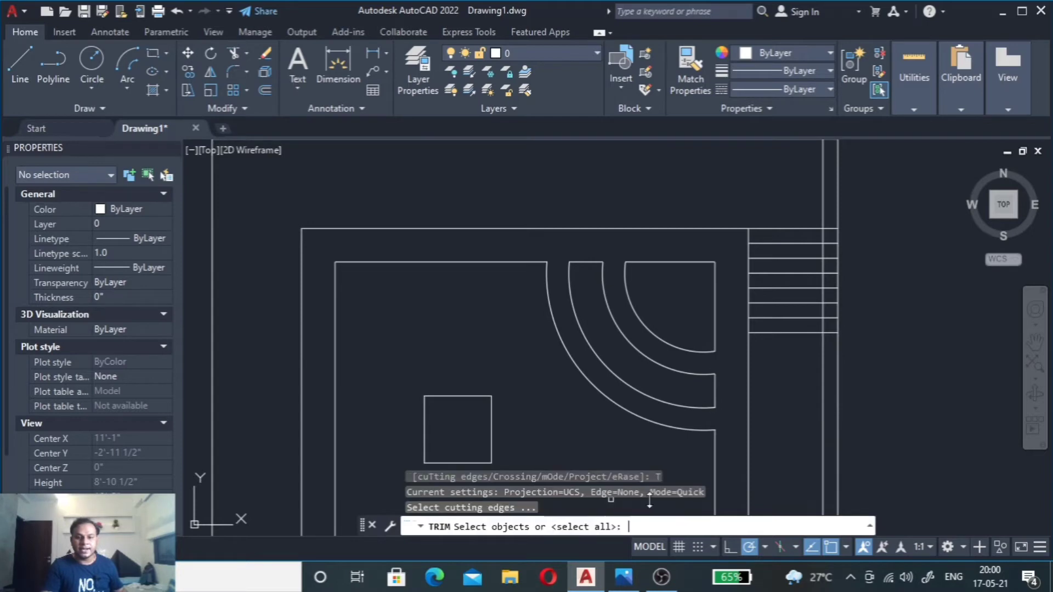
pyautogui.click(782, 331)
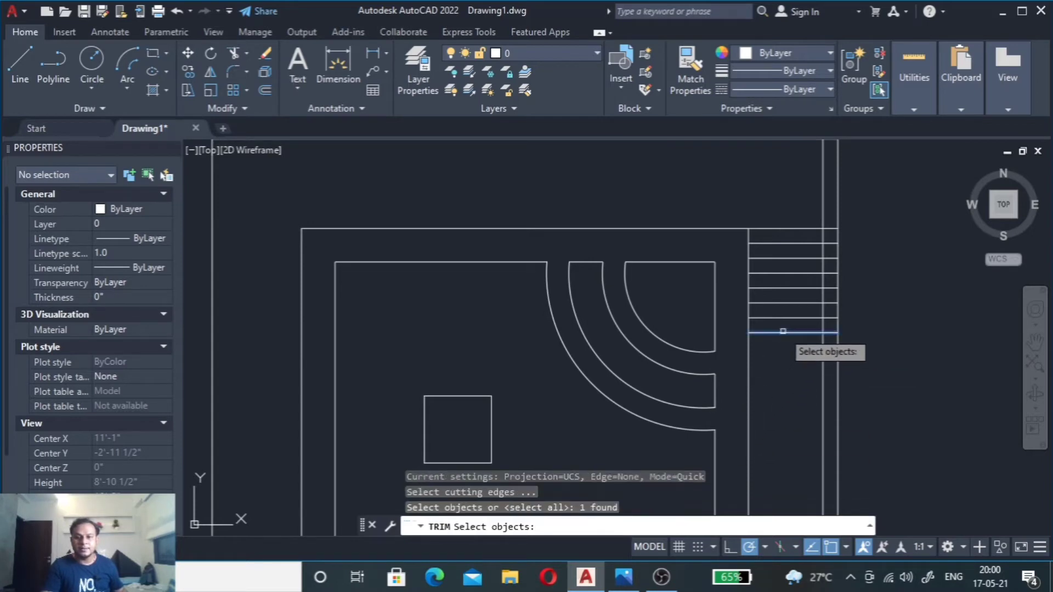
pyautogui.click(789, 230)
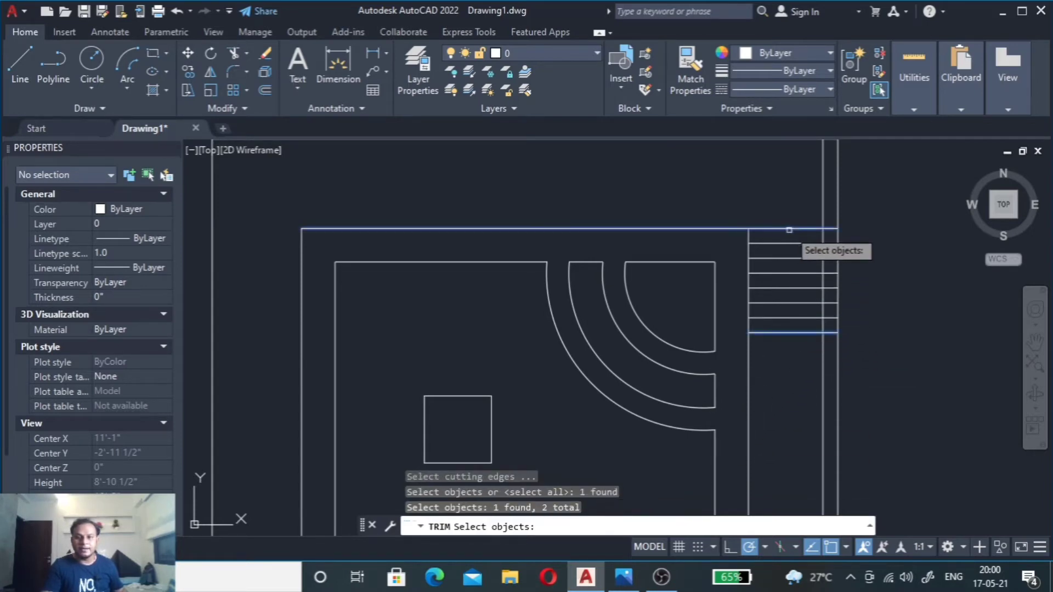
pyautogui.press('Return')
pyautogui.click(819, 193)
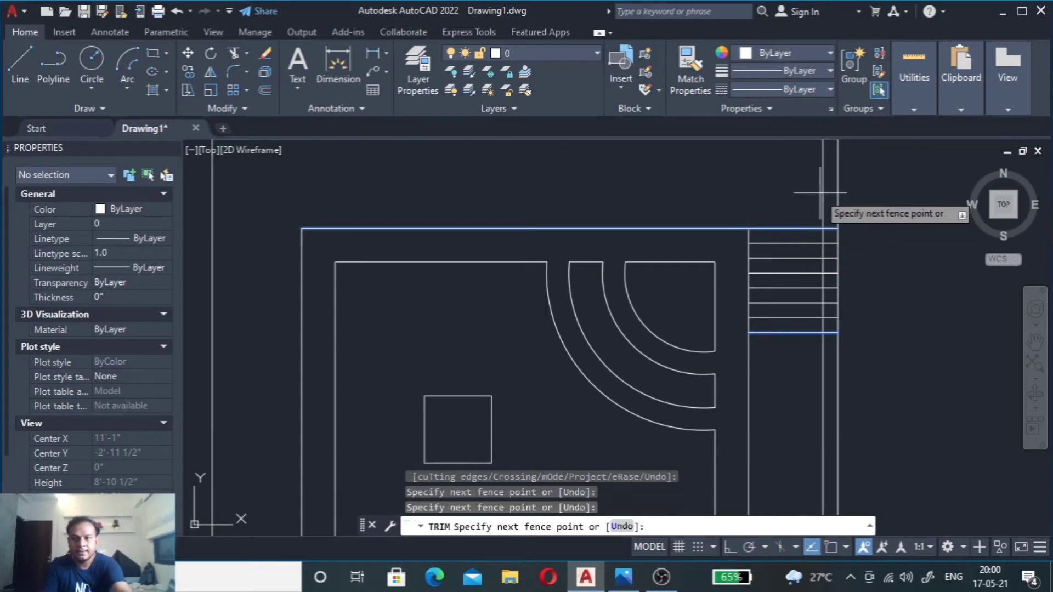
pyautogui.press('Return')
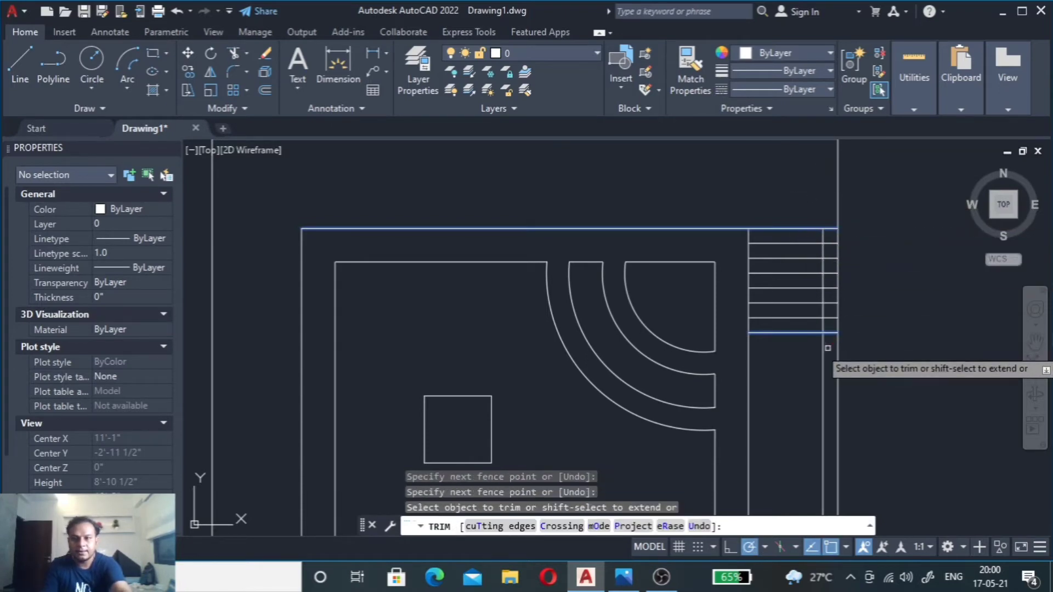
pyautogui.click(827, 348)
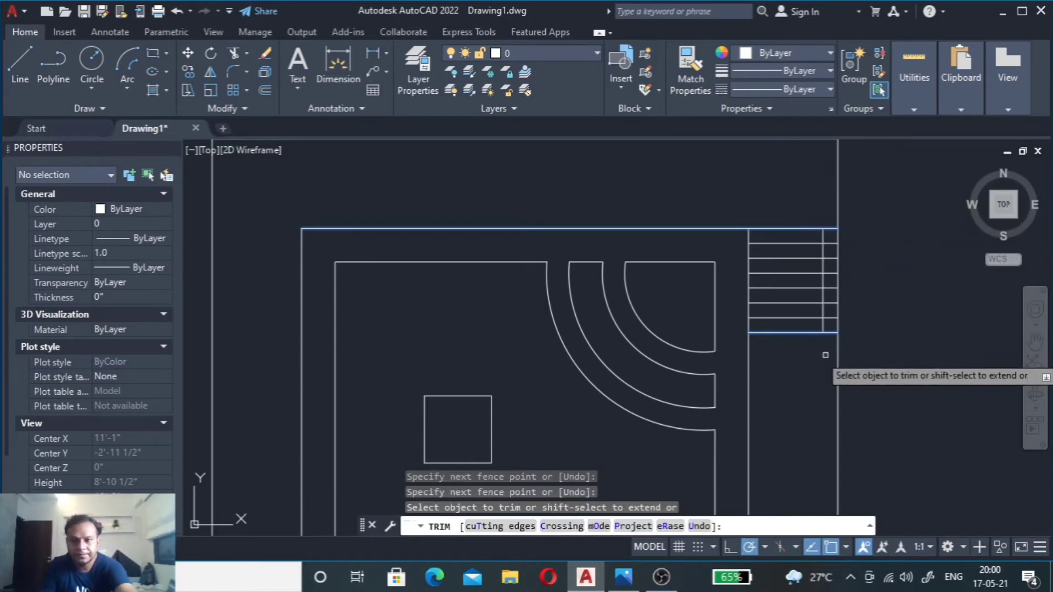
pyautogui.press('Escape')
pyautogui.write('tr')
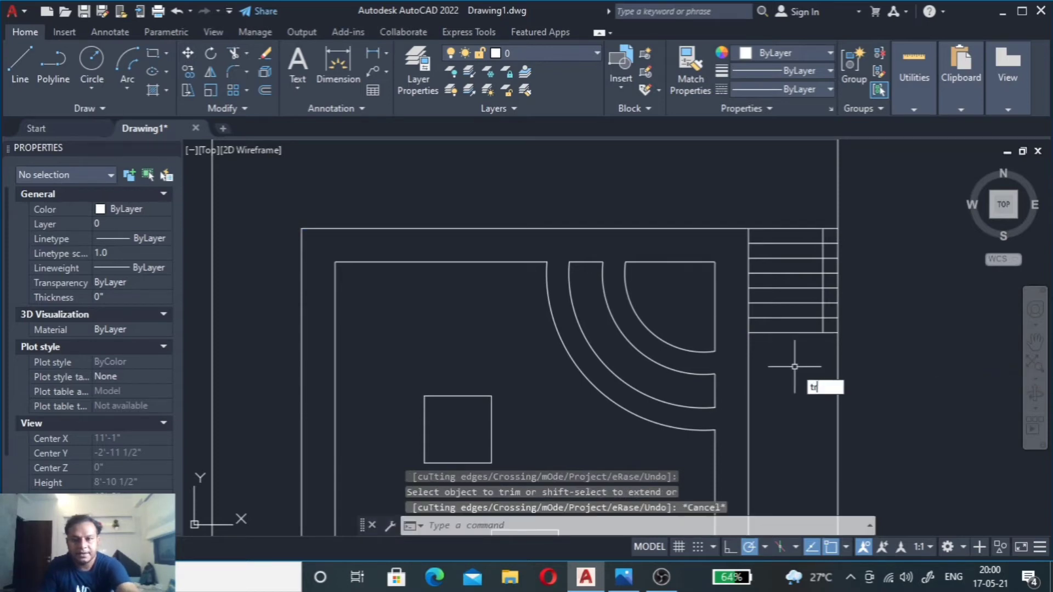
# Step: Attempt a trim across the plank strip lines, then undo it
pyautogui.press('Return')
pyautogui.scroll(5, 794, 366)
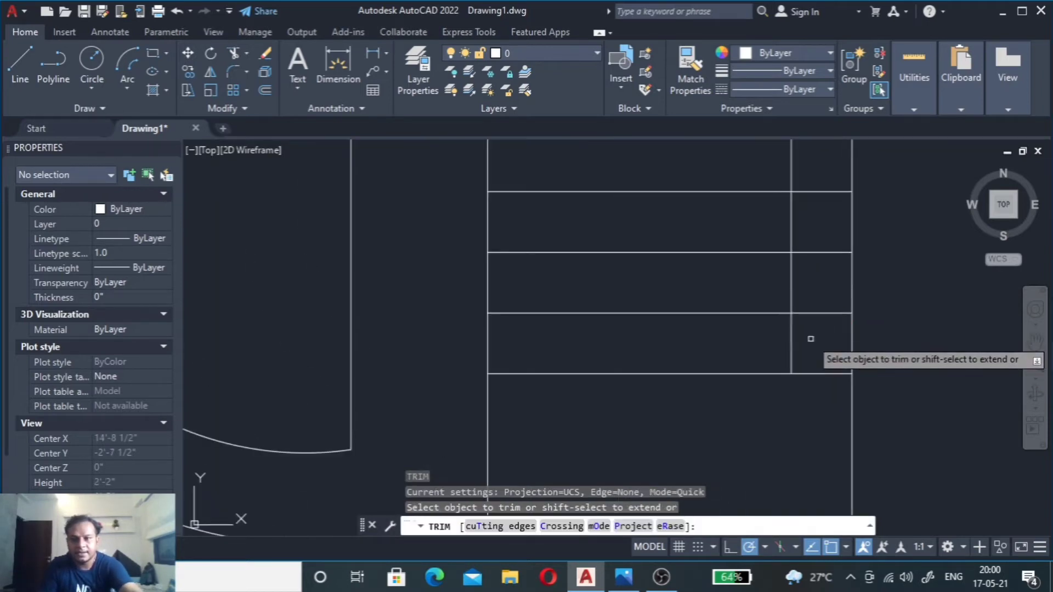
pyautogui.moveTo(811, 336); pyautogui.dragTo(747, 355)
pyautogui.scroll(-5, 763, 360)
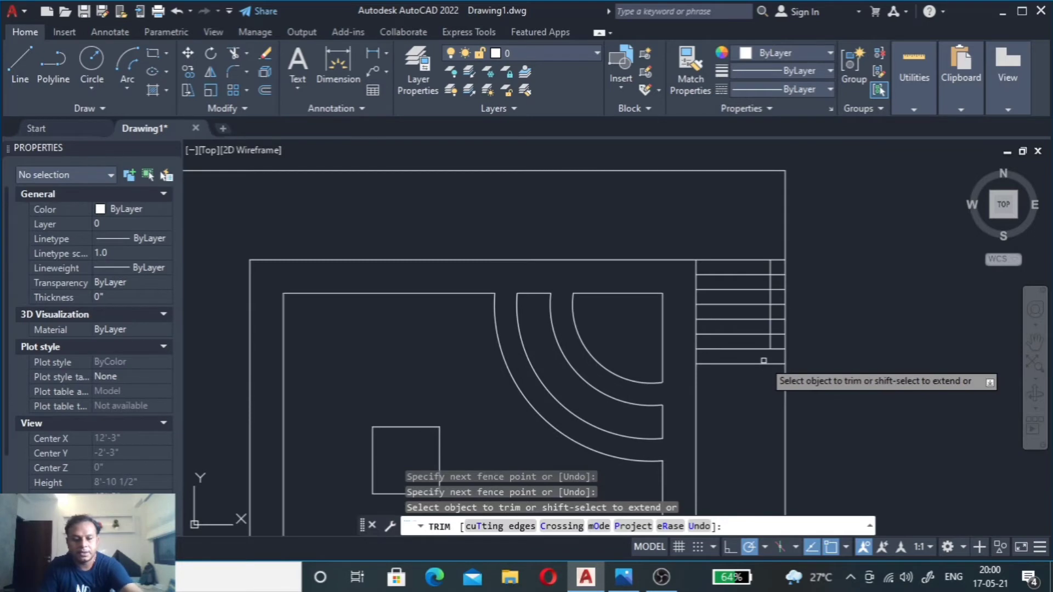
pyautogui.hotkey('ctrl', 'z')
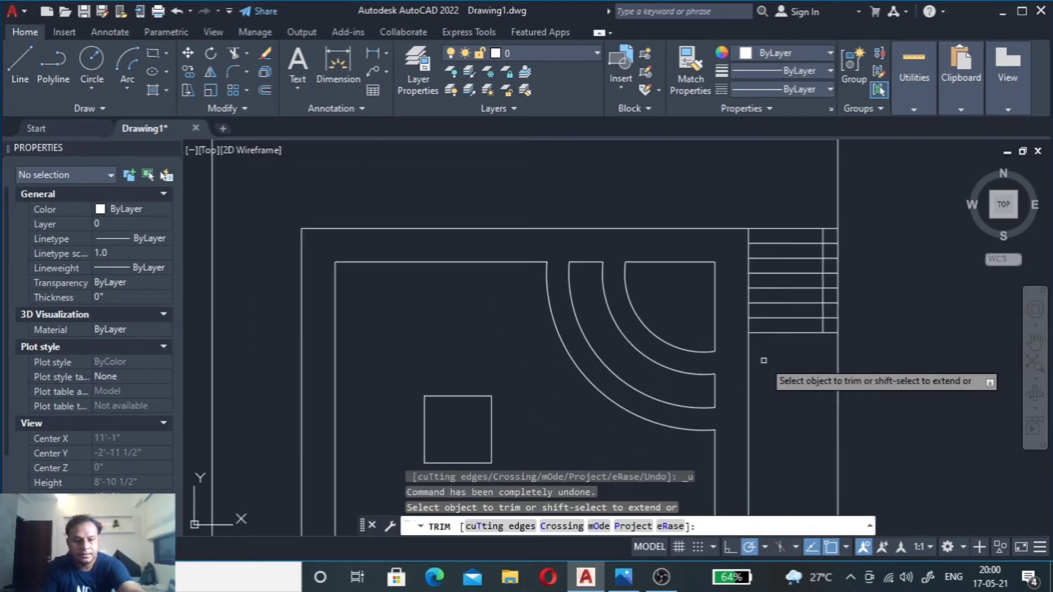
pyautogui.press('Escape')
# Step: Trim the plank strip ends extending past the new inner vertical line
pyautogui.press('Return')
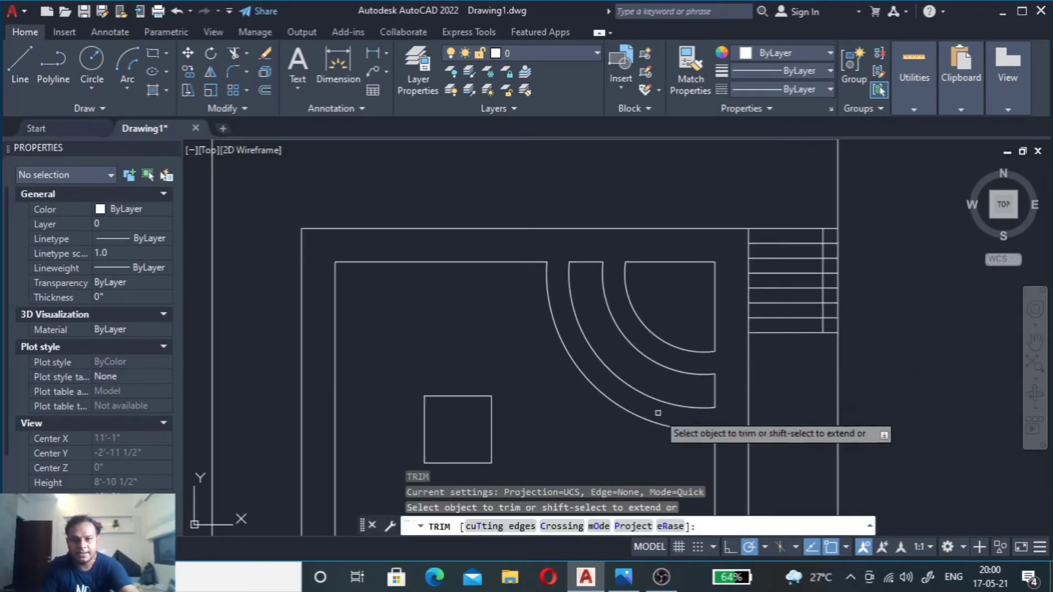
pyautogui.click(503, 529)
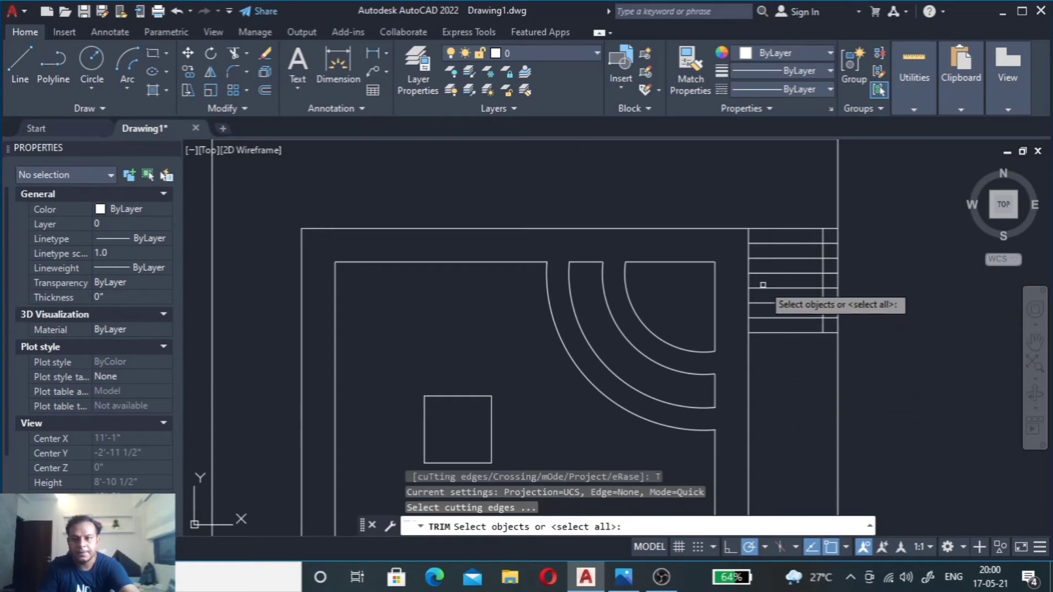
pyautogui.click(822, 252)
pyautogui.press('Return')
pyautogui.moveTo(831, 219); pyautogui.dragTo(832, 332)
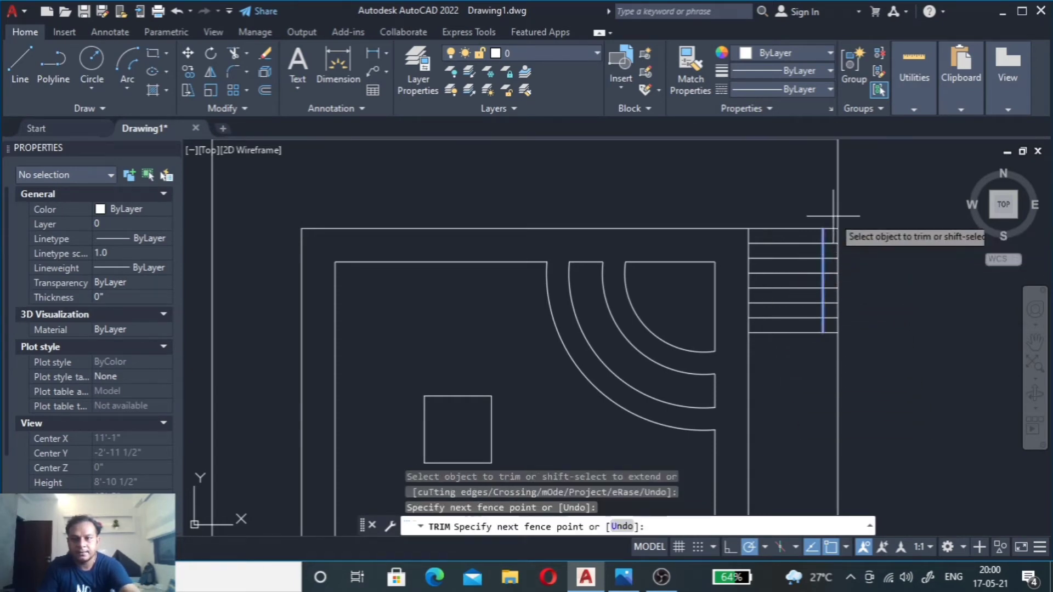
pyautogui.press('Return')
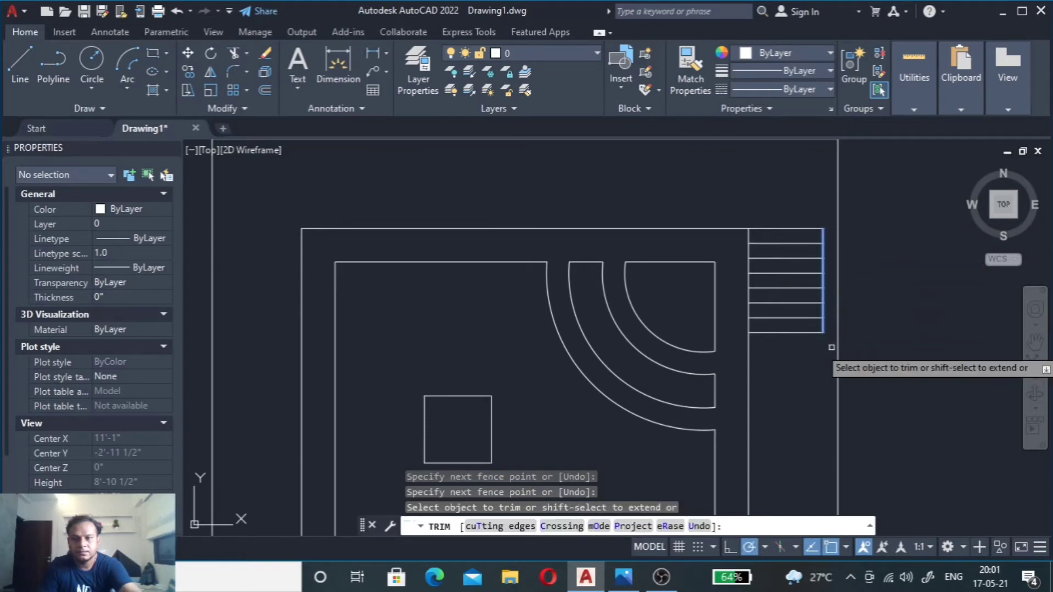
pyautogui.press('Escape')
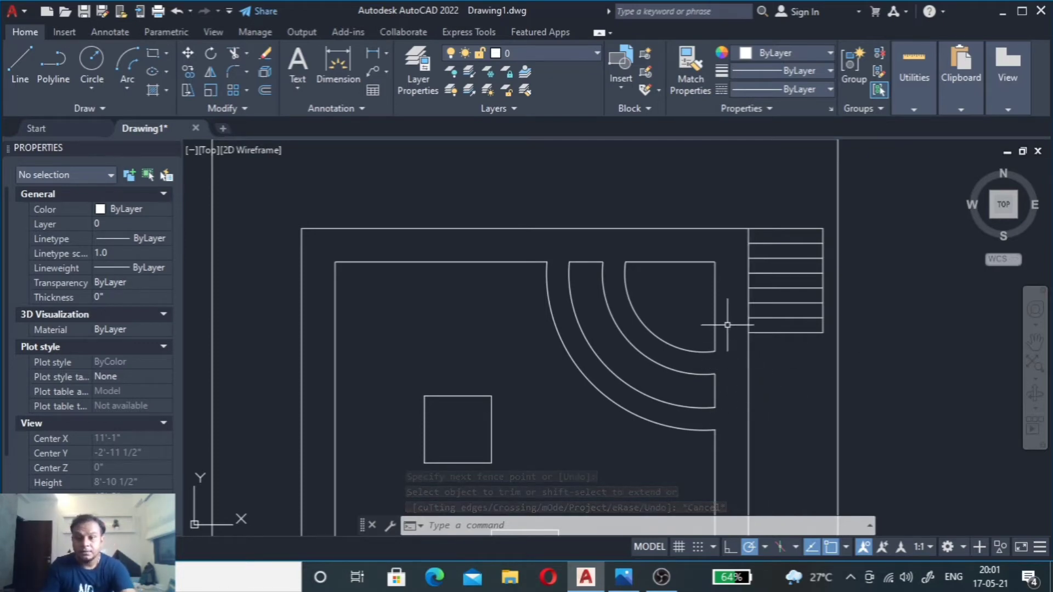
pyautogui.click(627, 586)
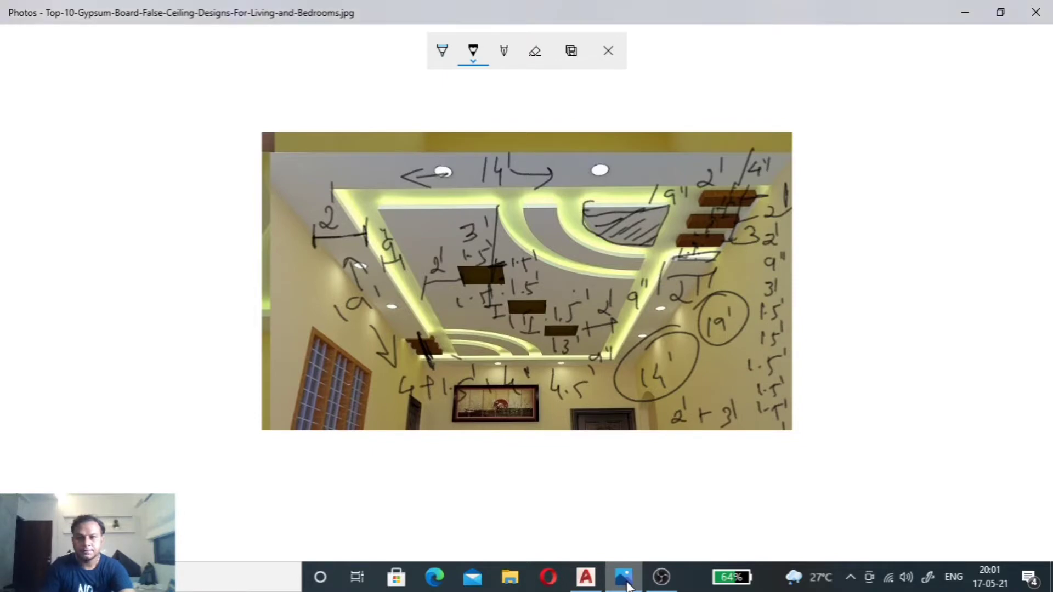
pyautogui.click(627, 585)
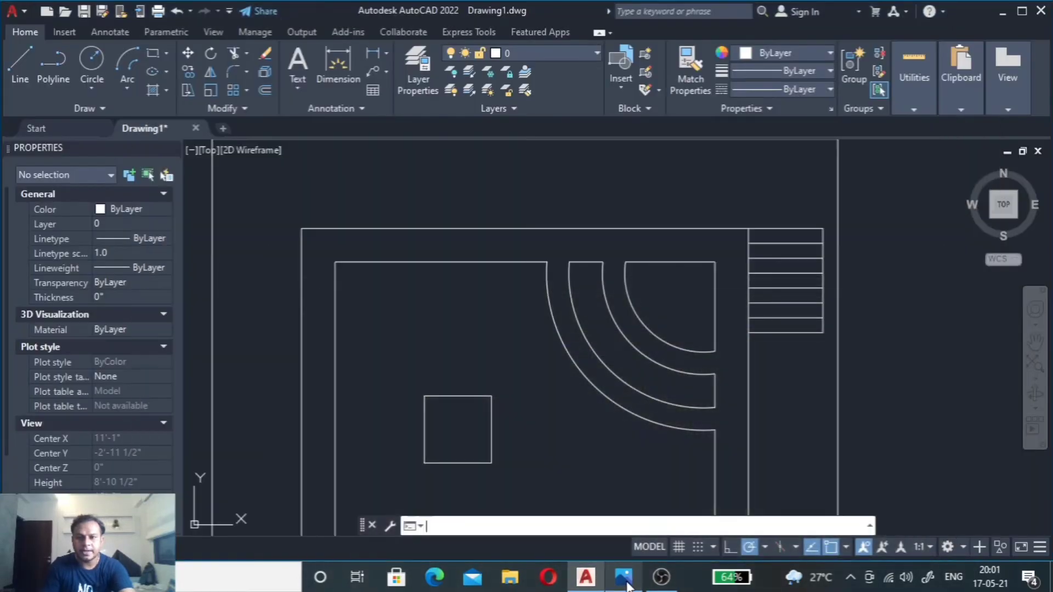
pyautogui.click(626, 586)
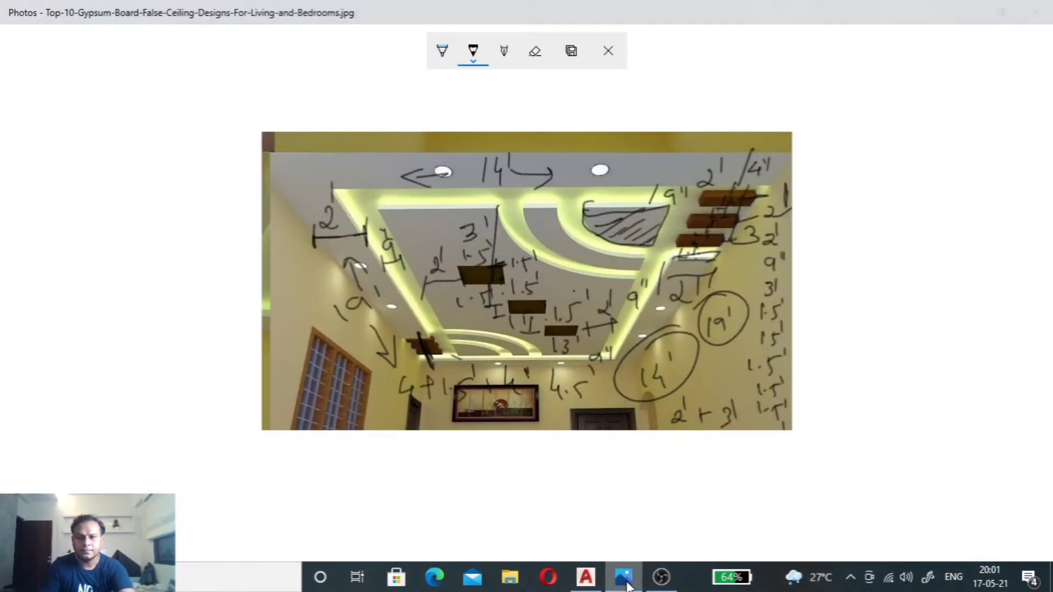
pyautogui.click(627, 587)
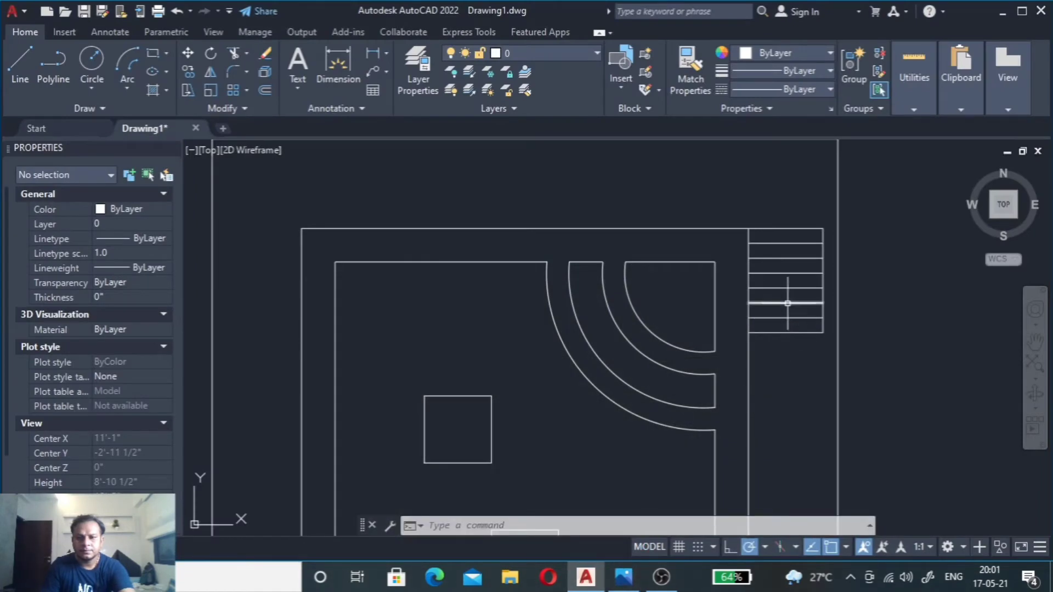
# Step: Fence-trim the right and left vertical edge pieces between the plank strips
pyautogui.scroll(2, 787, 303)
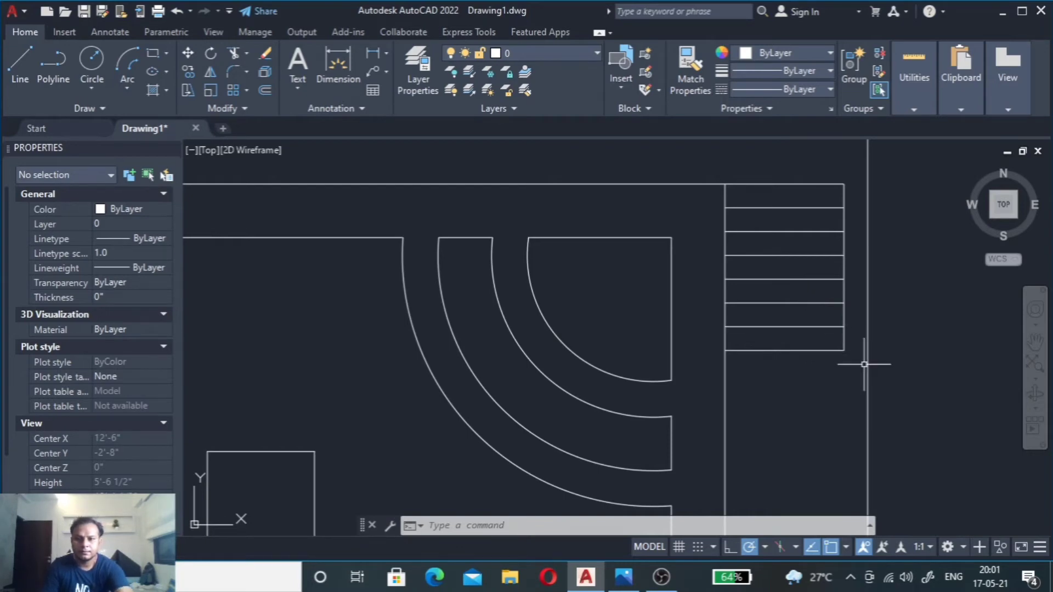
pyautogui.scroll(6, 846, 351)
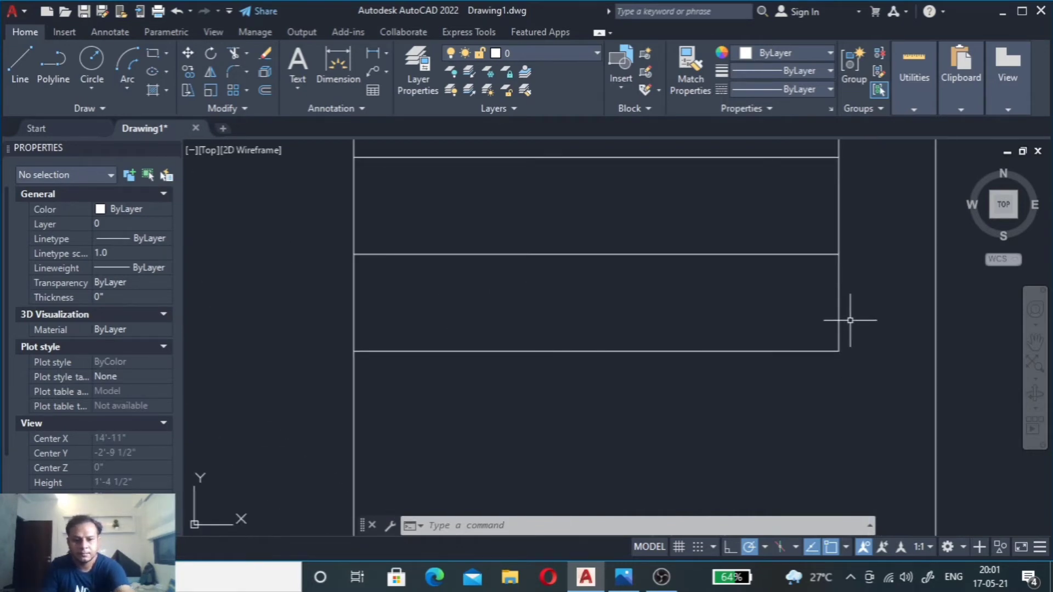
pyautogui.write('tr')
pyautogui.press('Return')
pyautogui.moveTo(866, 320); pyautogui.dragTo(808, 313)
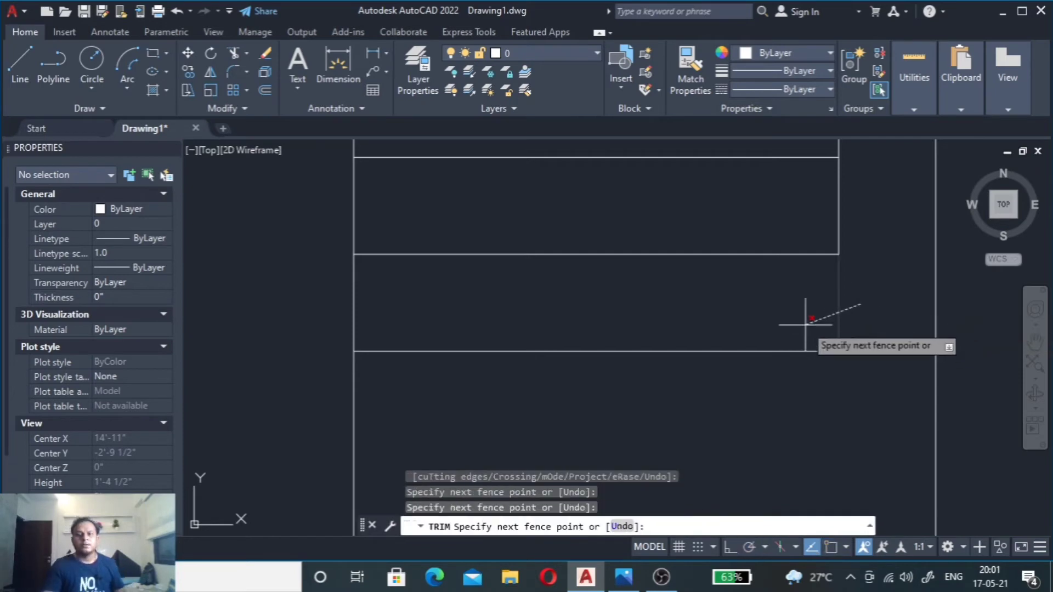
pyautogui.moveTo(395, 293); pyautogui.dragTo(312, 307)
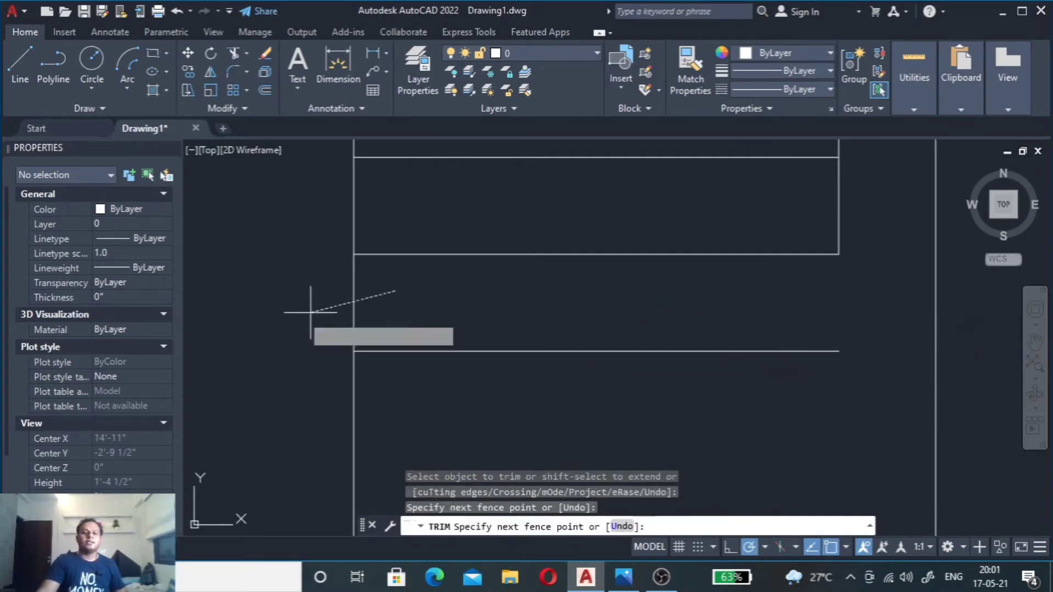
pyautogui.scroll(-8, 401, 384)
pyautogui.scroll(3, 401, 373)
pyautogui.scroll(3, 439, 373)
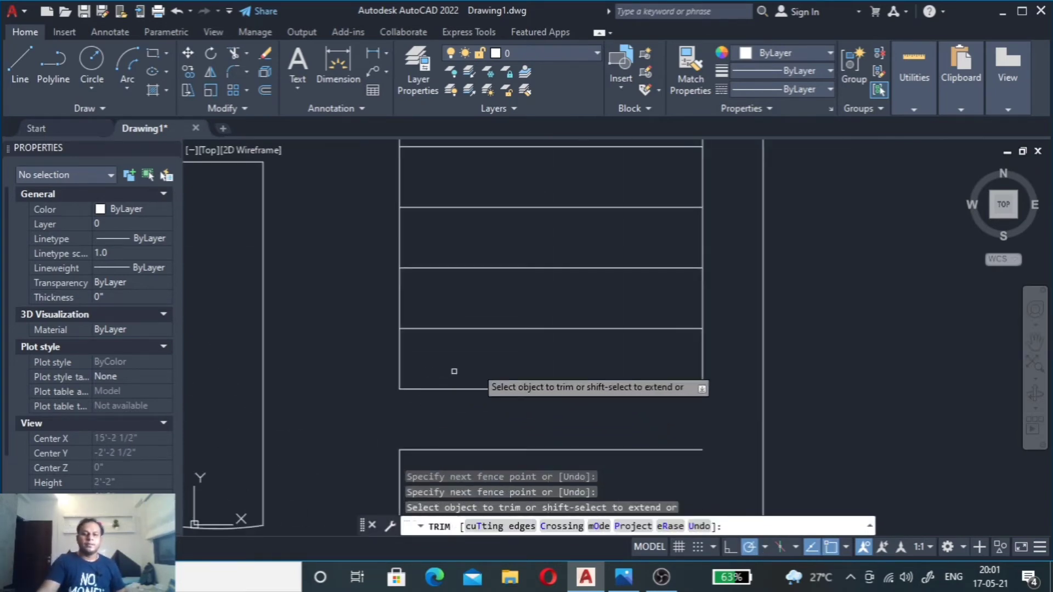
# Step: Fence-trim the remaining side segments along the strips to separate the slats
pyautogui.moveTo(719, 296); pyautogui.dragTo(447, 331)
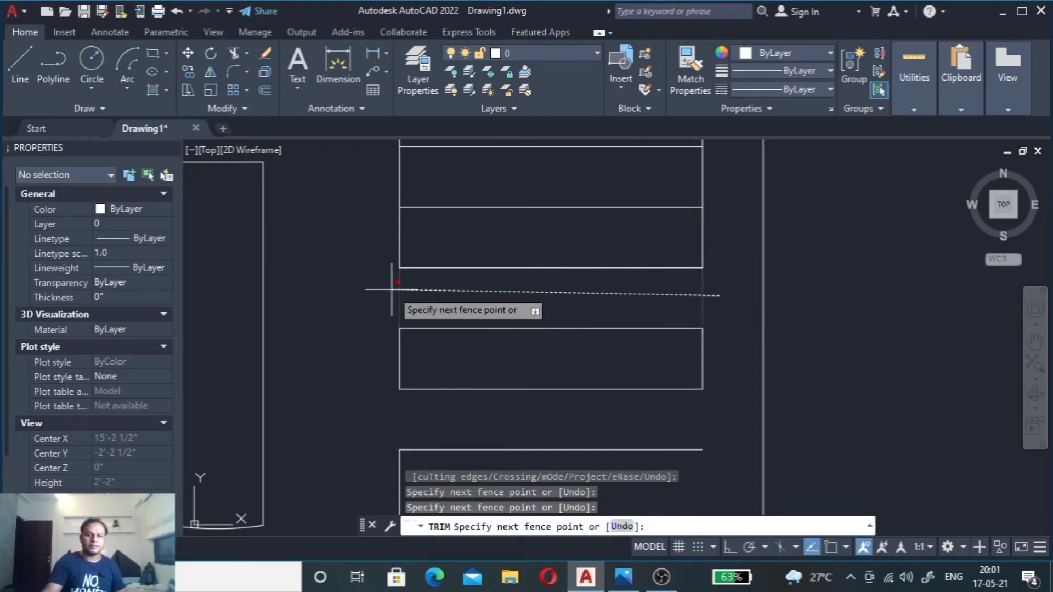
pyautogui.moveTo(447, 331); pyautogui.dragTo(397, 279)
pyautogui.scroll(-4, 459, 402)
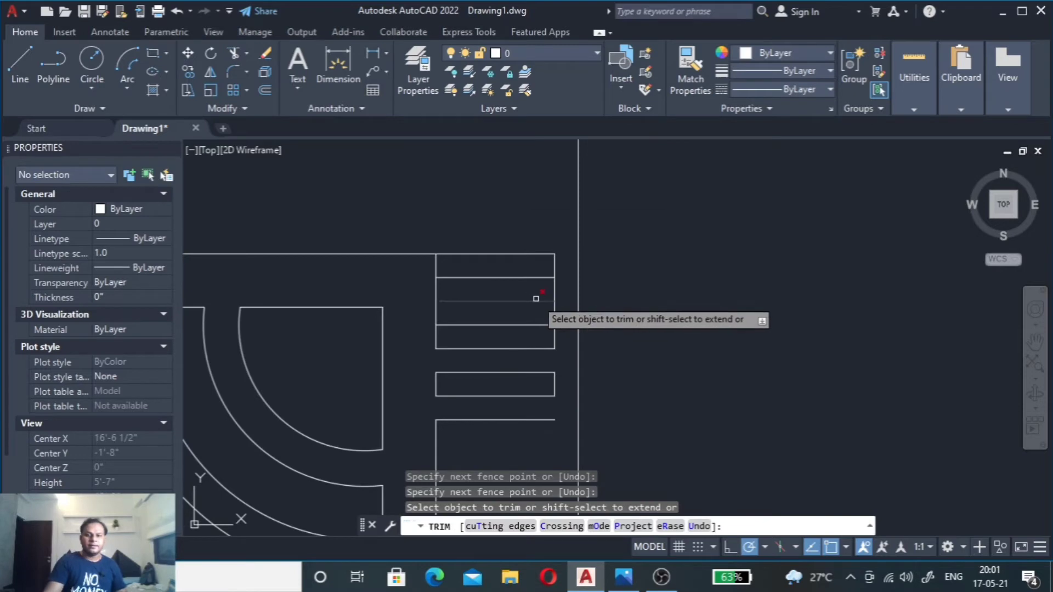
pyautogui.moveTo(559, 308); pyautogui.dragTo(410, 319)
pyautogui.moveTo(573, 268); pyautogui.dragTo(389, 268)
pyautogui.scroll(-2, 738, 298)
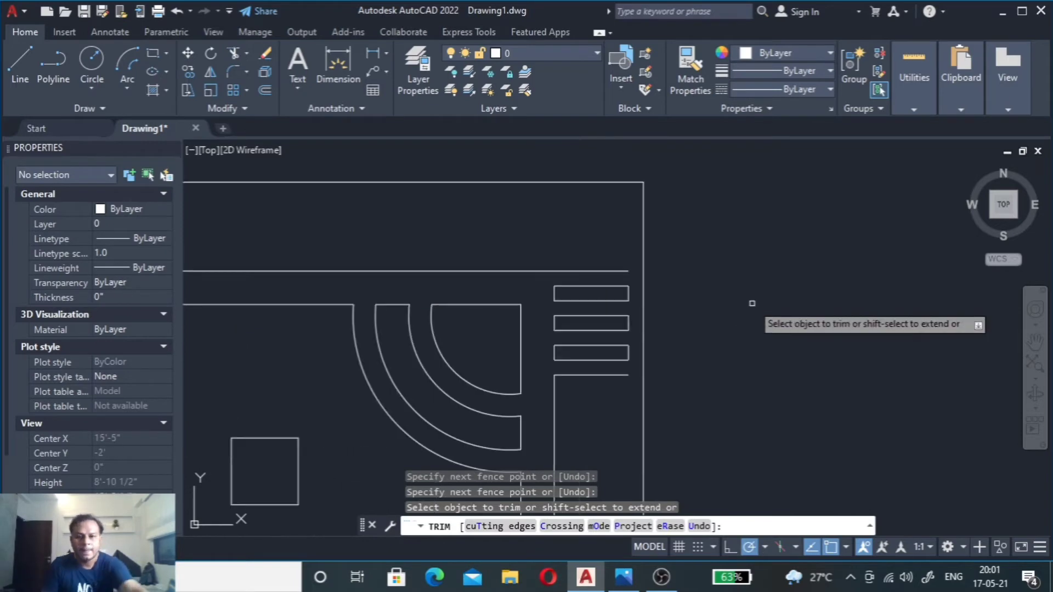
pyautogui.press('Escape')
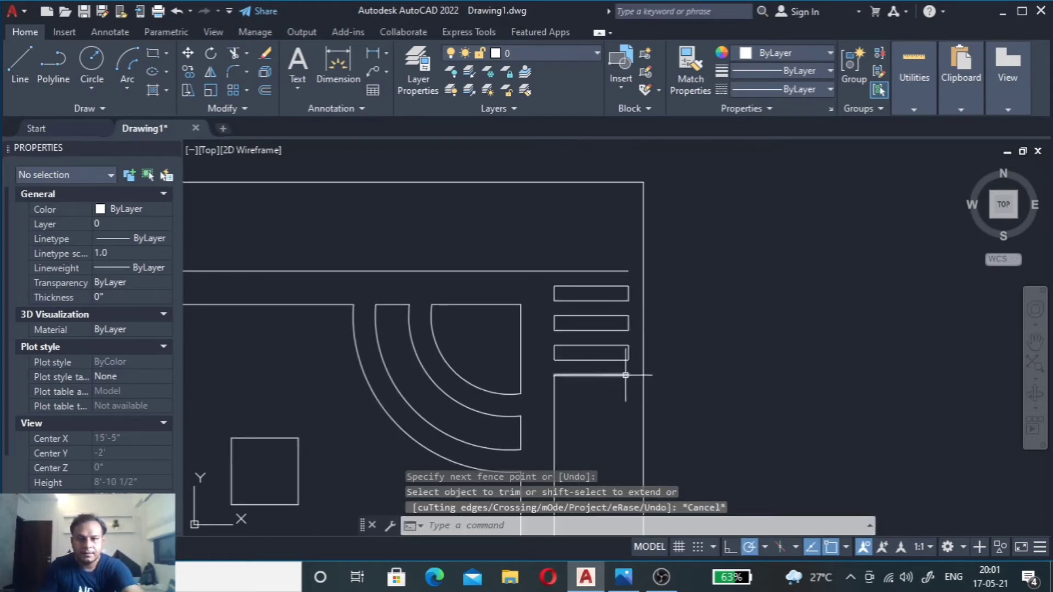
# Step: Stretch the lower horizontal line's right end toward the outer ceiling edge
pyautogui.click(625, 375)
pyautogui.scroll(3, 627, 375)
pyautogui.click(631, 375)
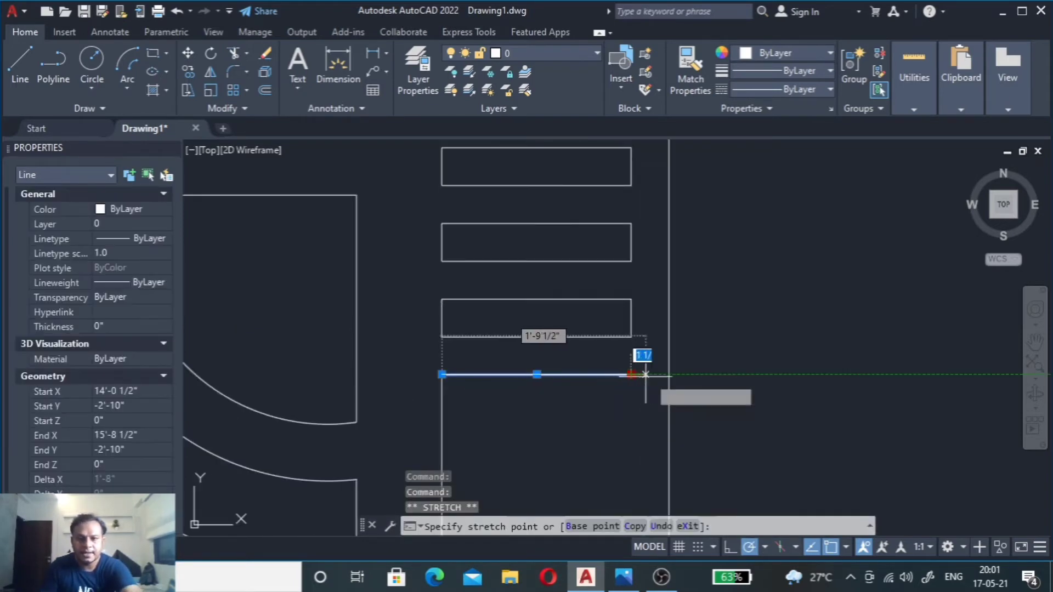
pyautogui.scroll(-3, 623, 422)
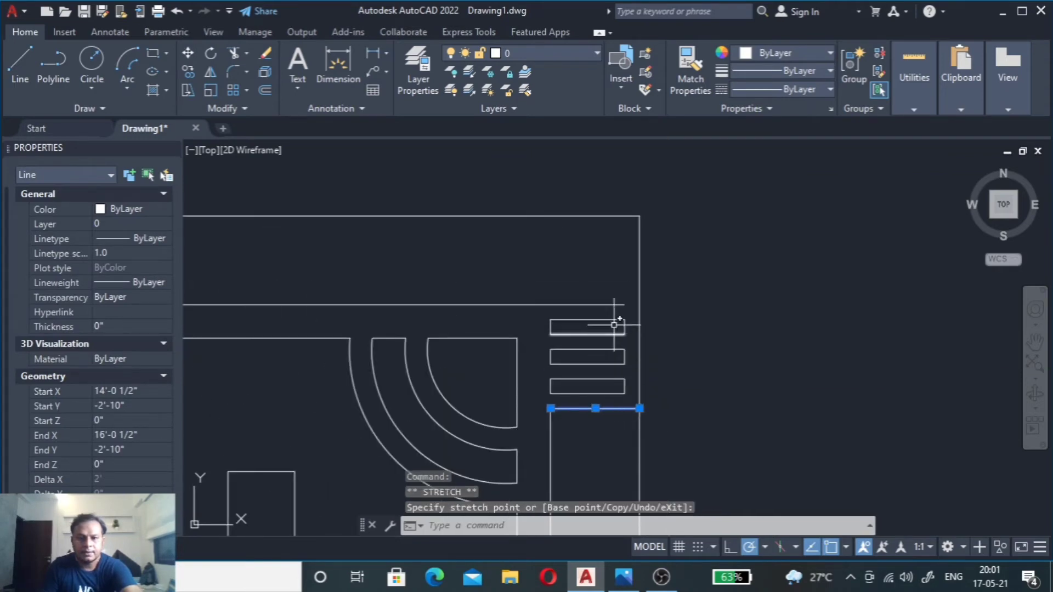
pyautogui.scroll(2, 614, 322)
pyautogui.click(620, 299)
# Step: Stretch the upper horizontal line's right end to the outer edge, then clear the selection
pyautogui.click(630, 287)
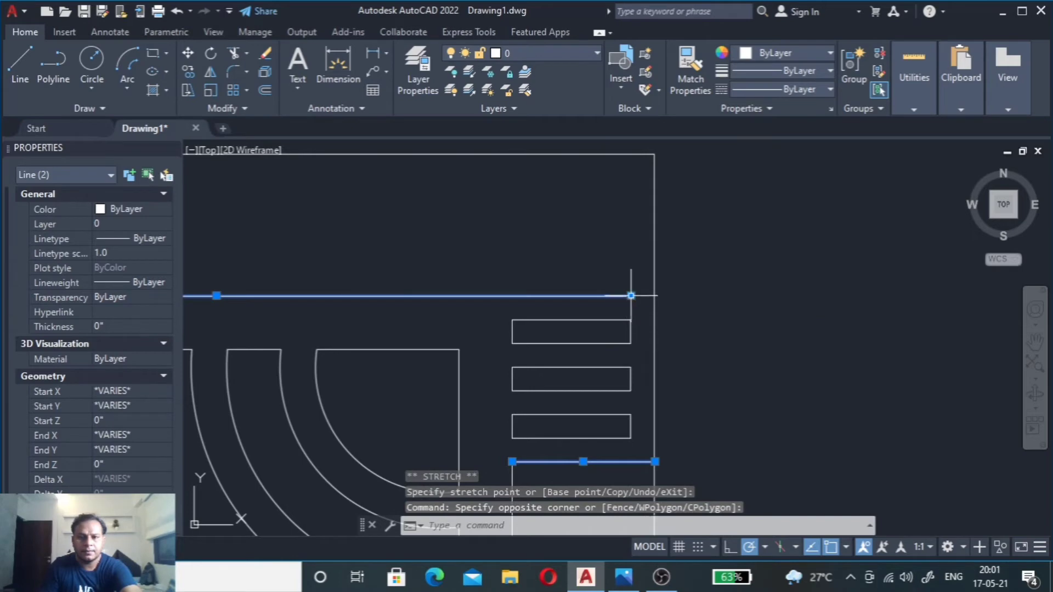
pyautogui.click(630, 296)
pyautogui.click(653, 294)
pyautogui.scroll(-3, 706, 341)
pyautogui.press('Escape')
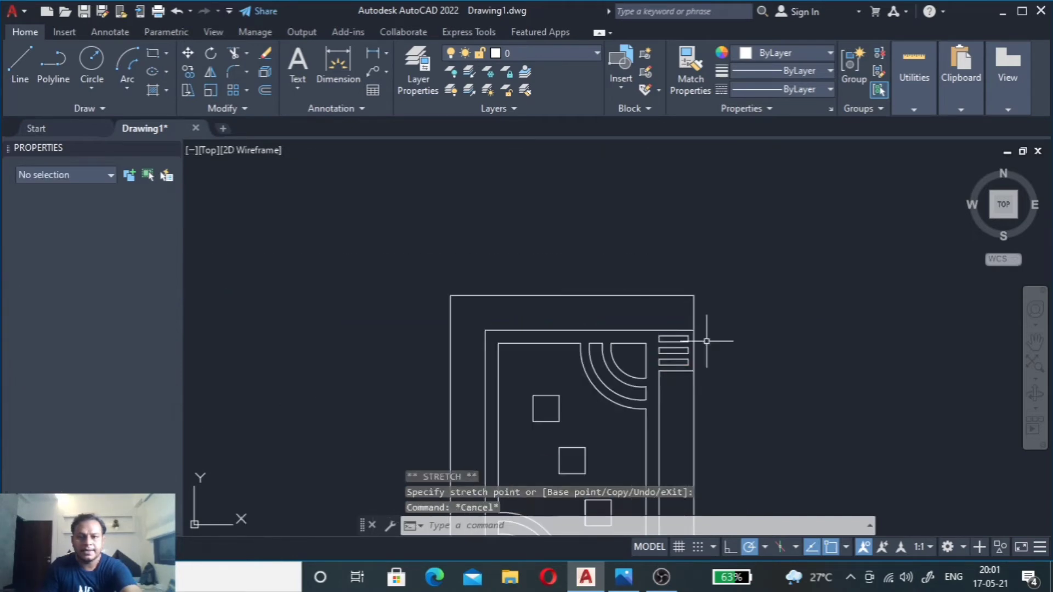
pyautogui.scroll(-3, 690, 323)
pyautogui.scroll(5, 679, 329)
pyautogui.scroll(4, 687, 353)
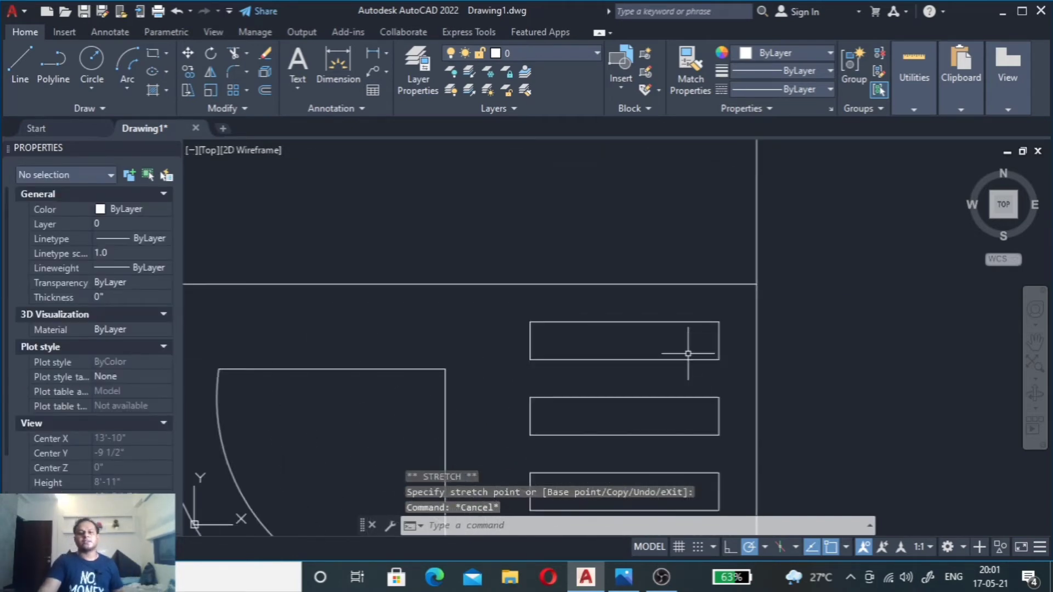
pyautogui.scroll(-3, 698, 202)
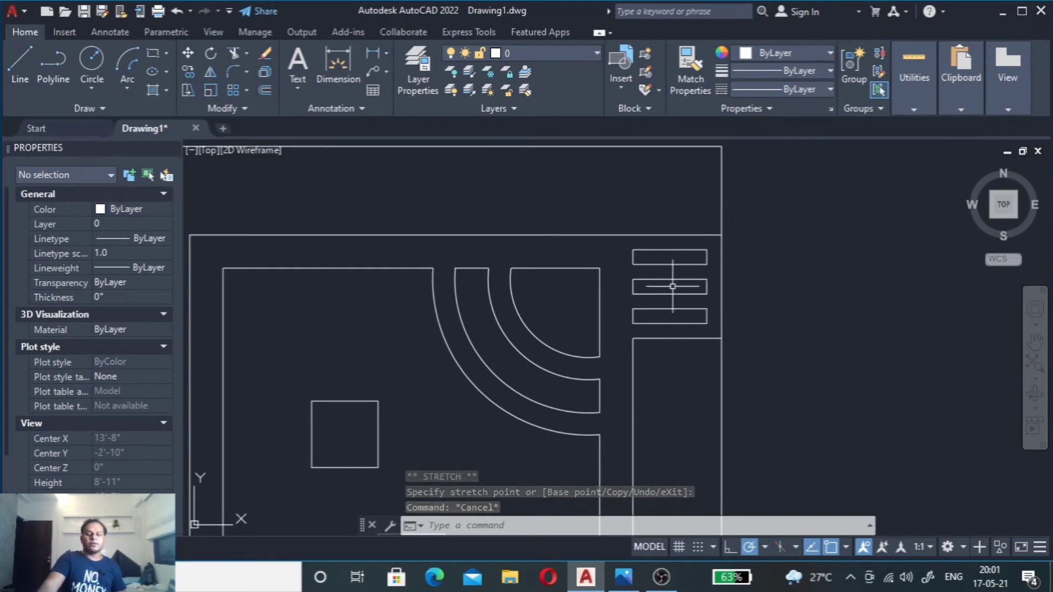
pyautogui.scroll(-4, 672, 287)
# Step: Pen-mark the reference photo near the 9" dimension, then return to AutoCAD
pyautogui.click(630, 585)
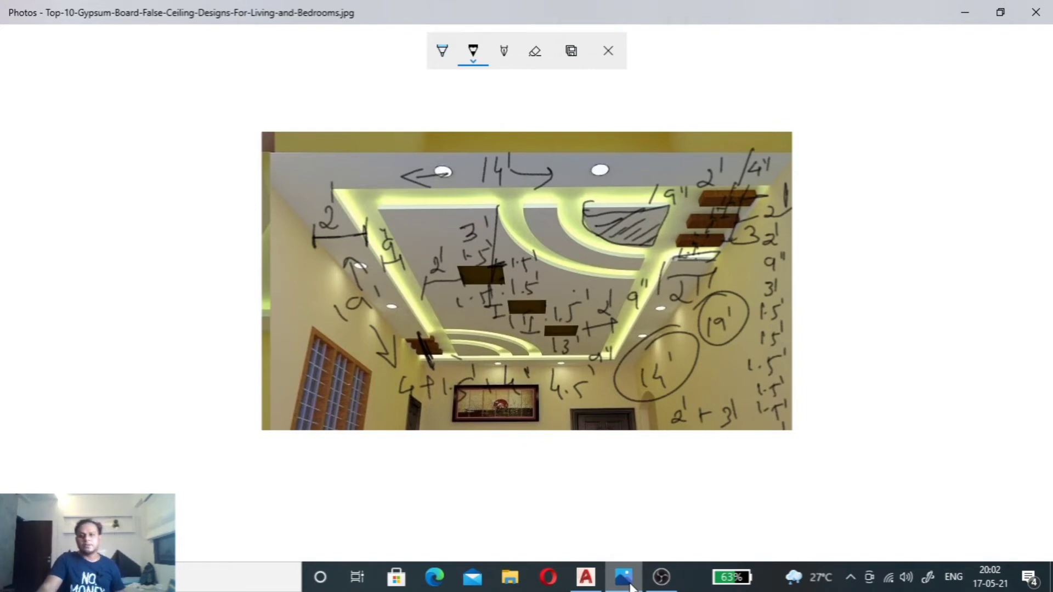
pyautogui.click(629, 586)
pyautogui.scroll(3, 652, 285)
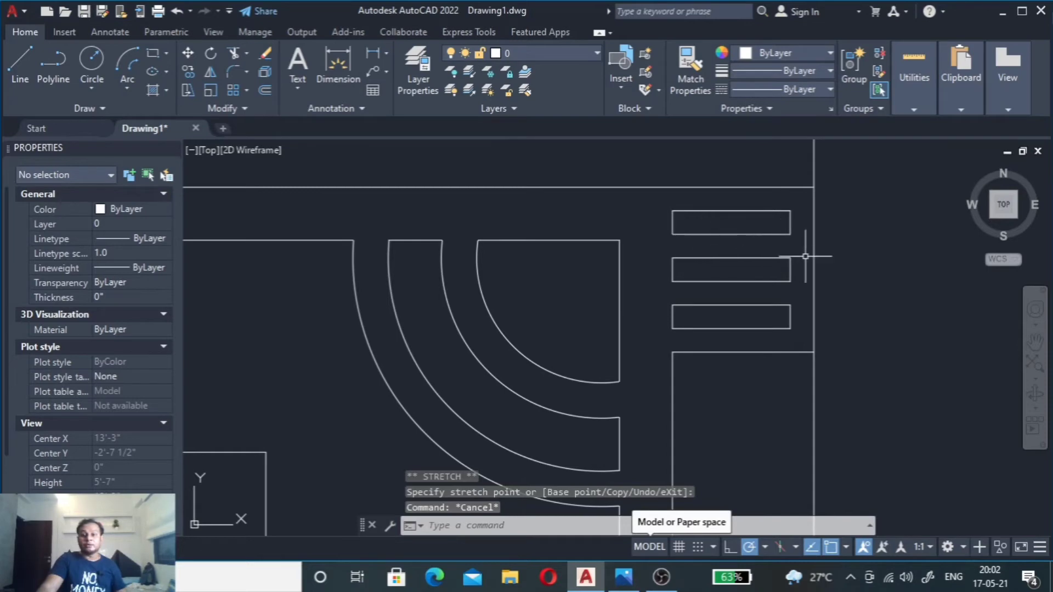
pyautogui.click(624, 581)
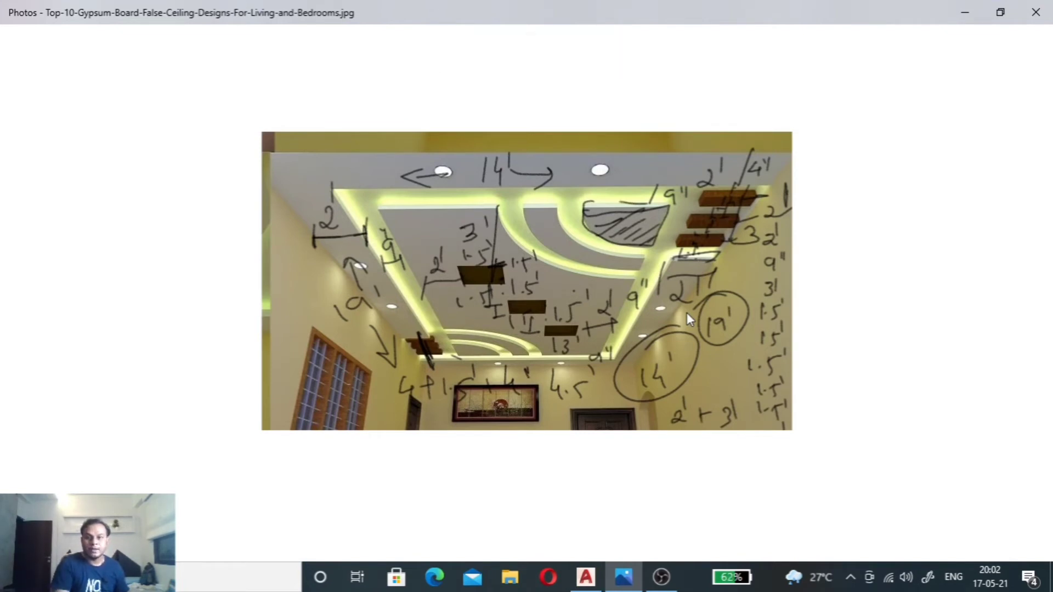
pyautogui.moveTo(618, 203)
pyautogui.mouseDown()
pyautogui.moveTo(690, 211)
pyautogui.moveTo(717, 193)
pyautogui.moveTo(683, 214)
pyautogui.mouseUp()
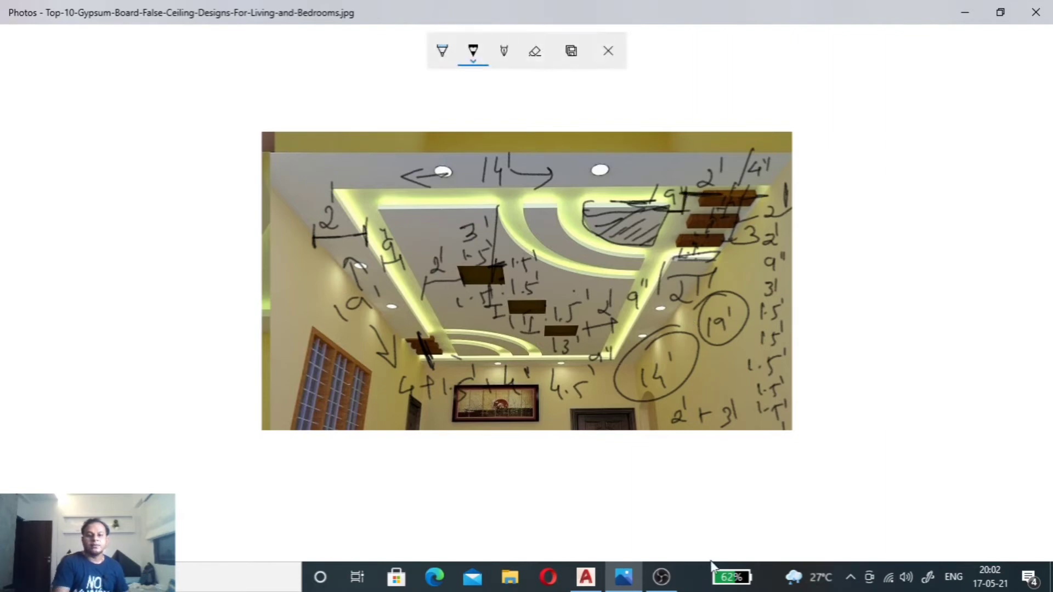
pyautogui.click(586, 577)
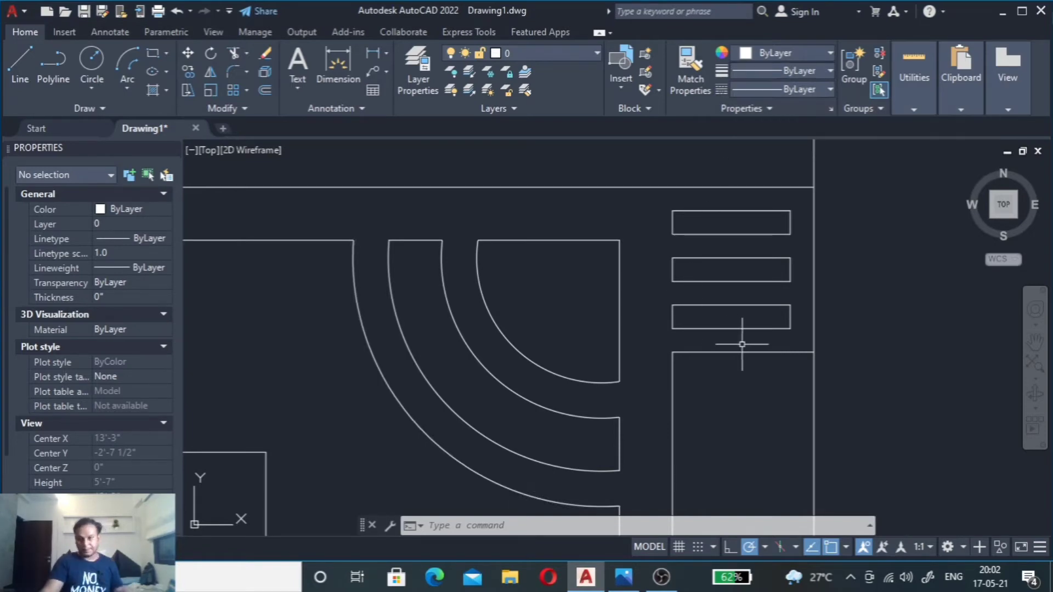
# Step: Mirror the three lower-right plank strips across a horizontal axis, keeping the originals
pyautogui.scroll(-4, 763, 327)
pyautogui.scroll(-2, 717, 285)
pyautogui.scroll(-2, 686, 241)
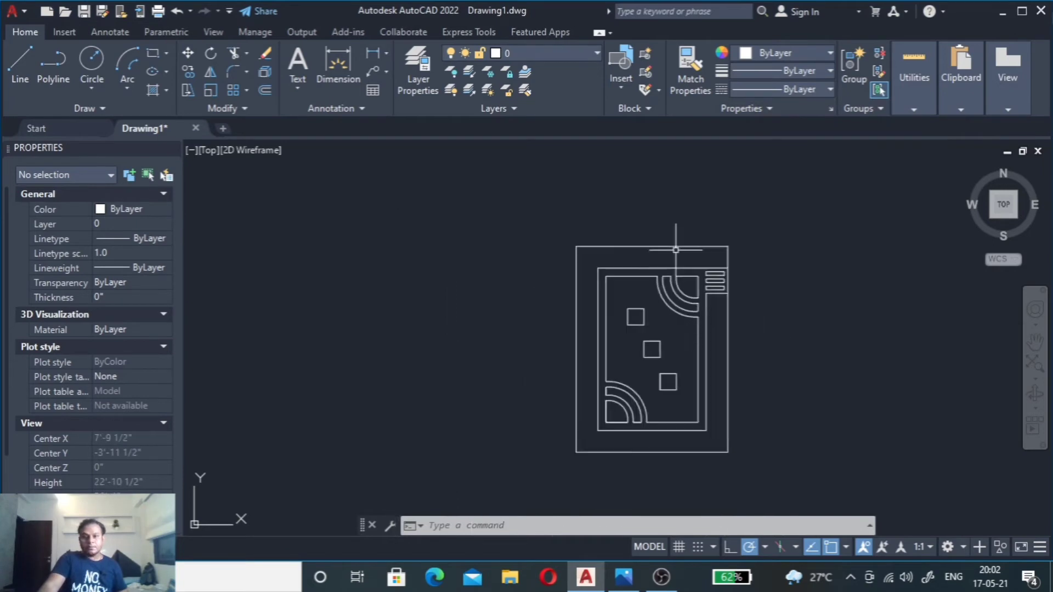
pyautogui.scroll(-2, 687, 238)
pyautogui.scroll(3, 689, 258)
pyautogui.scroll(-2, 700, 254)
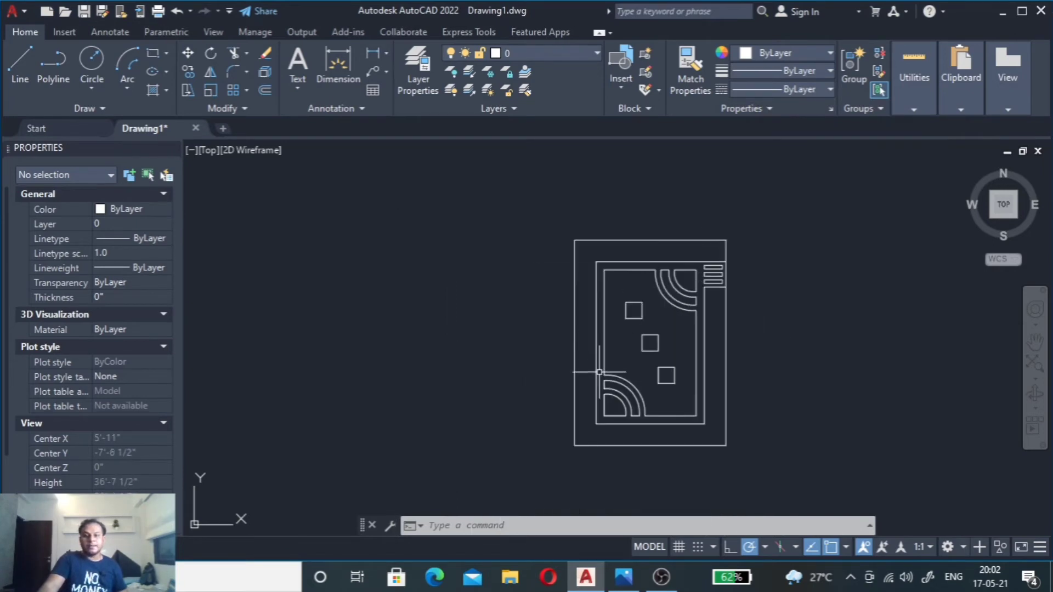
pyautogui.scroll(5, 585, 422)
pyautogui.scroll(-3, 575, 429)
pyautogui.scroll(-2, 584, 429)
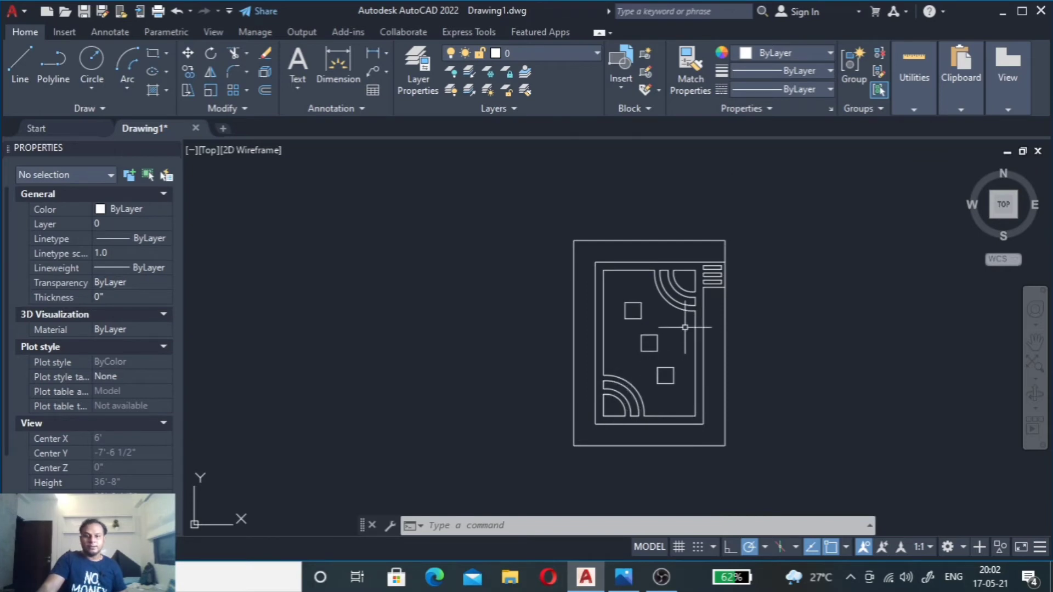
pyautogui.scroll(5, 727, 235)
pyautogui.scroll(4, 603, 242)
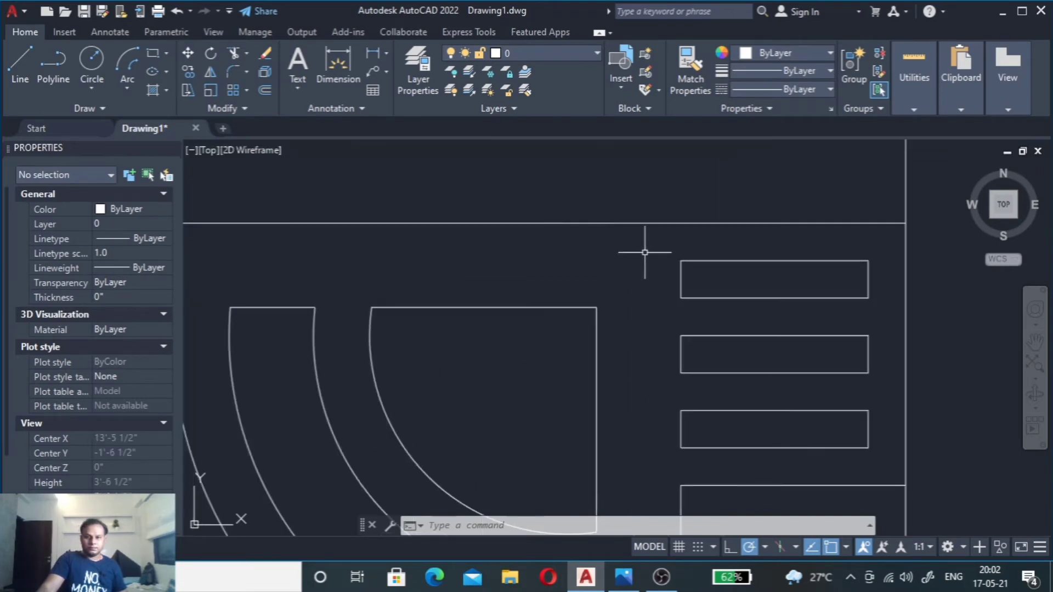
pyautogui.click(655, 302)
pyautogui.scroll(-4, 685, 318)
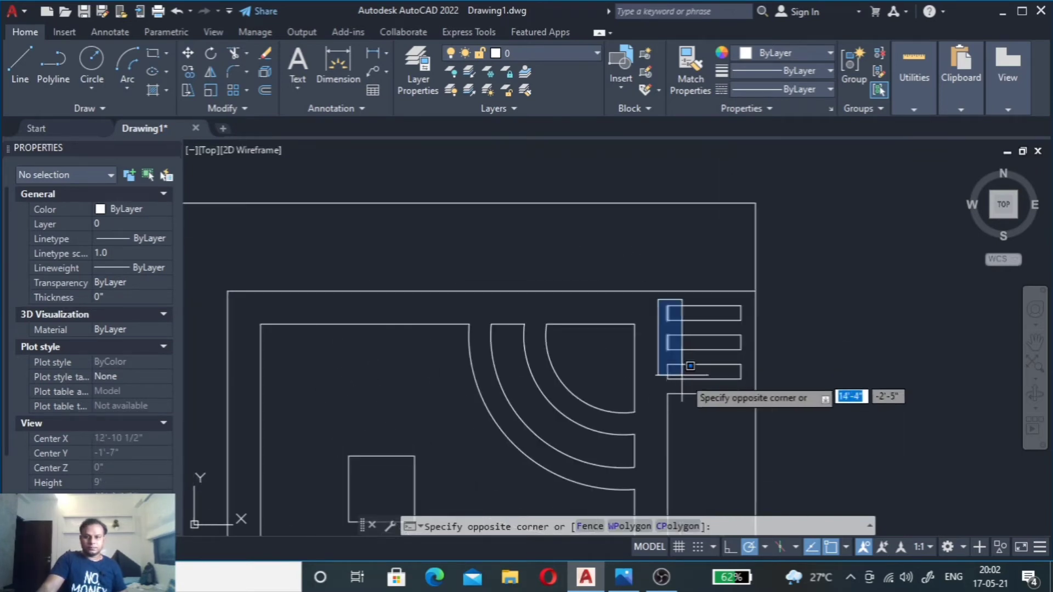
pyautogui.click(747, 386)
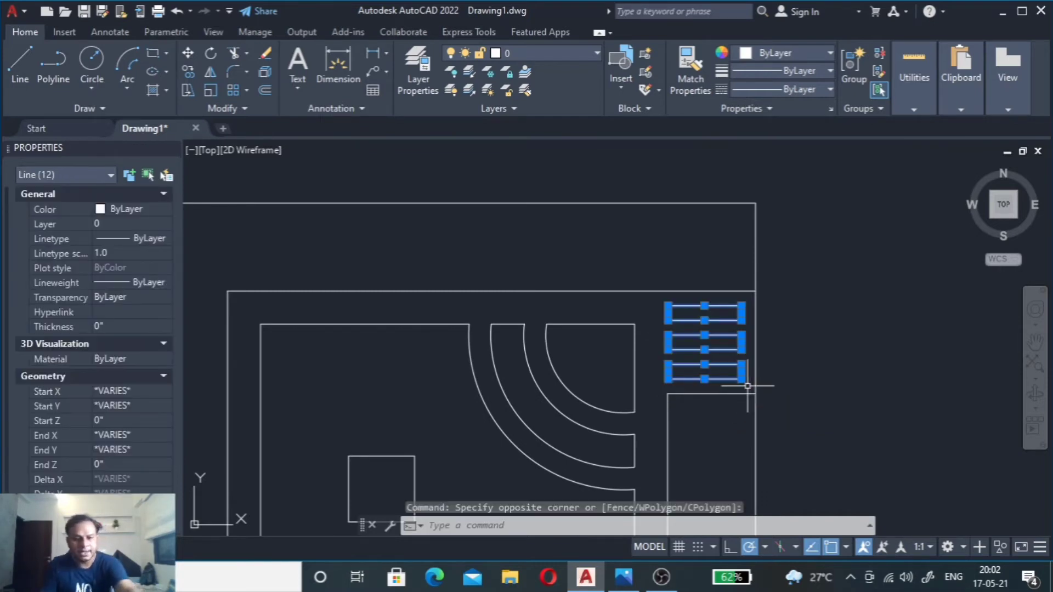
pyautogui.write('mi')
pyautogui.press('Return')
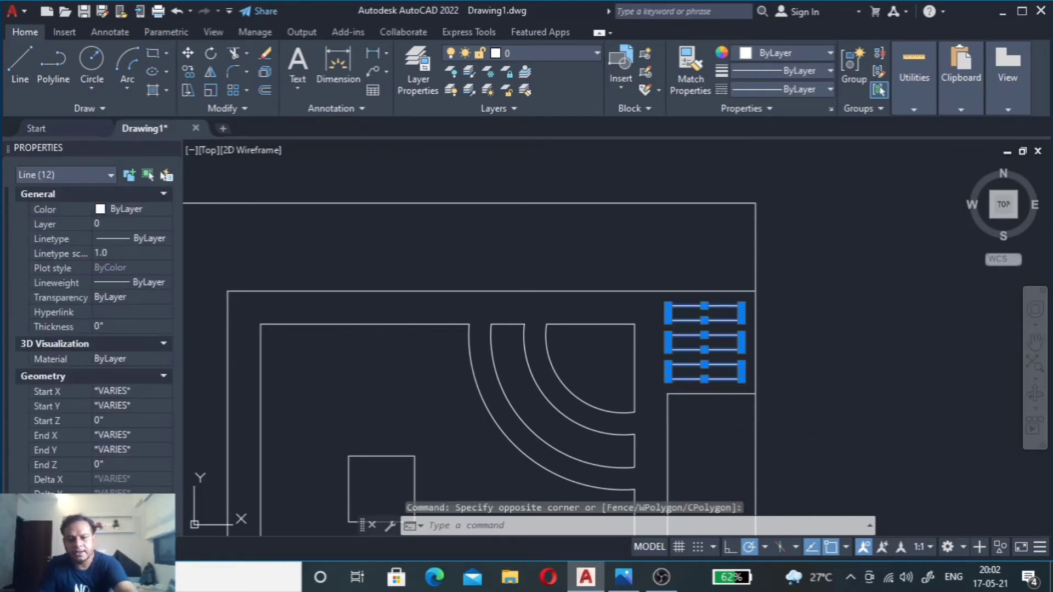
pyautogui.scroll(-4, 740, 381)
pyautogui.scroll(-3, 731, 376)
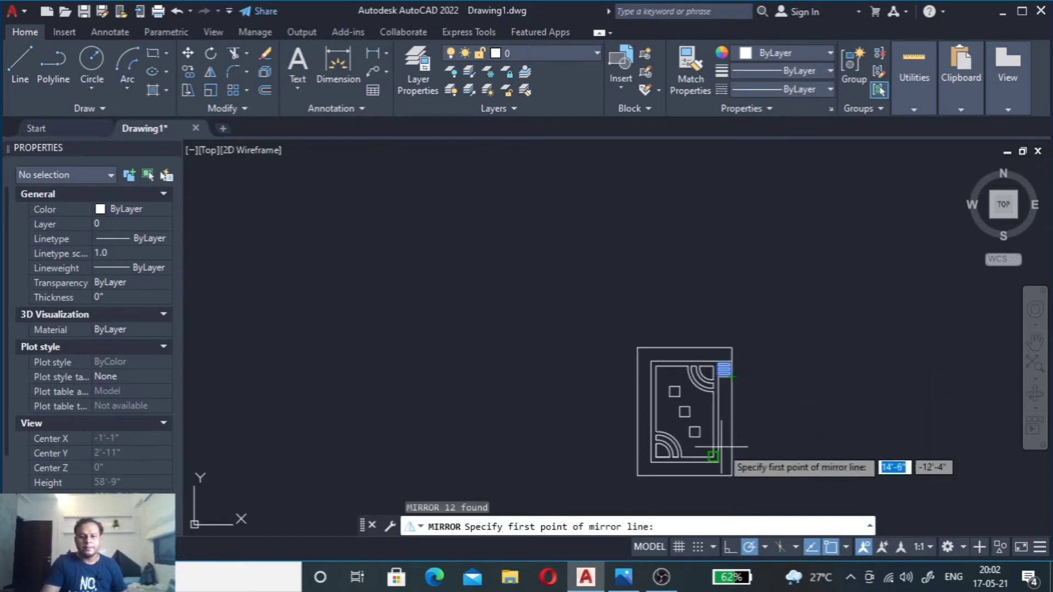
pyautogui.click(732, 416)
pyautogui.click(595, 414)
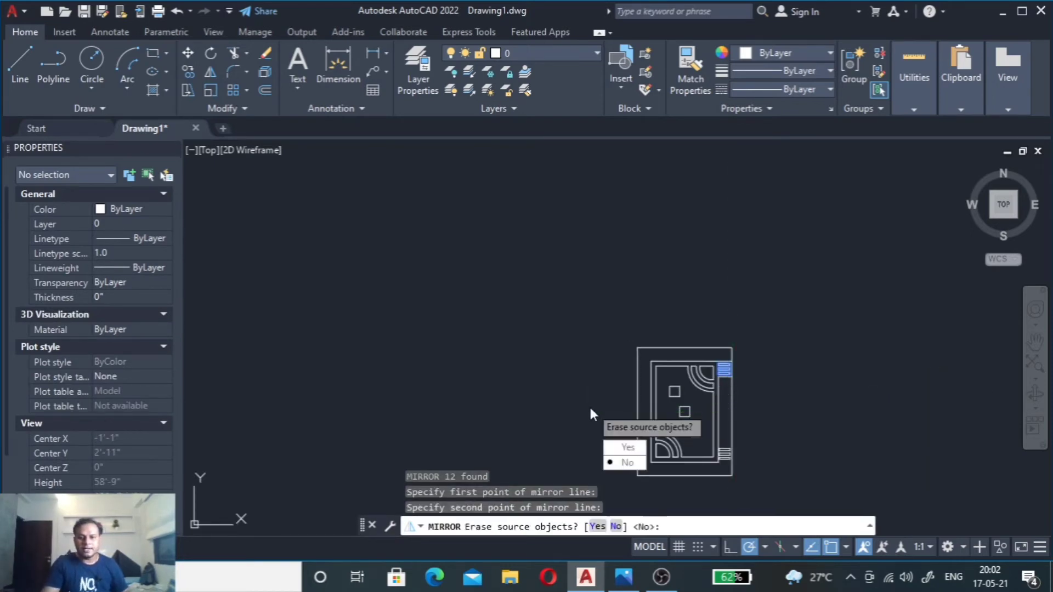
pyautogui.press('Return')
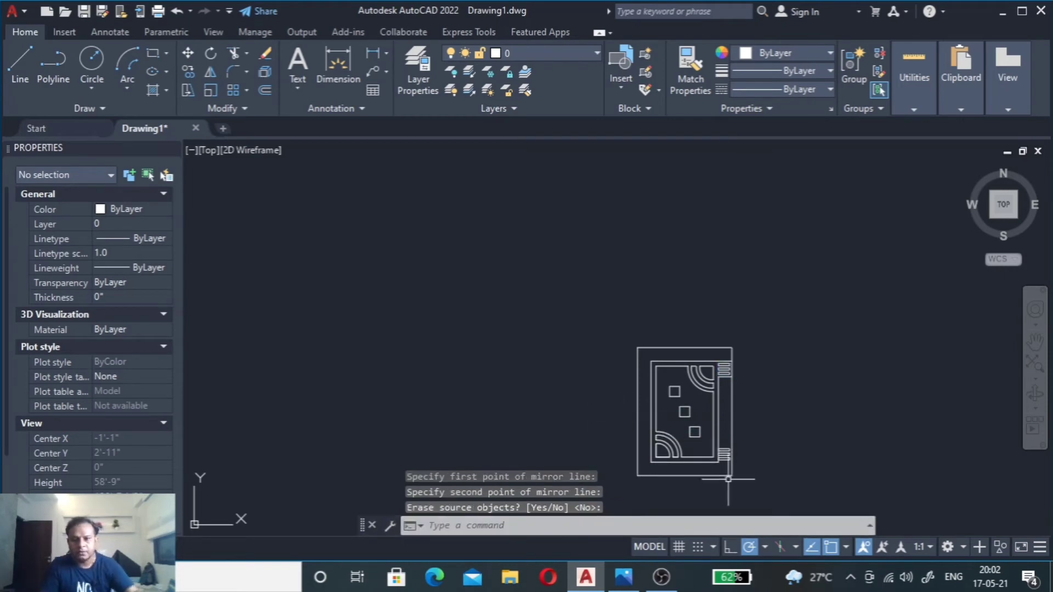
# Step: Mirror the strips about a vertical line through the bottom-edge midpoint, erasing the source copies
pyautogui.scroll(8, 726, 432)
pyautogui.click(705, 201)
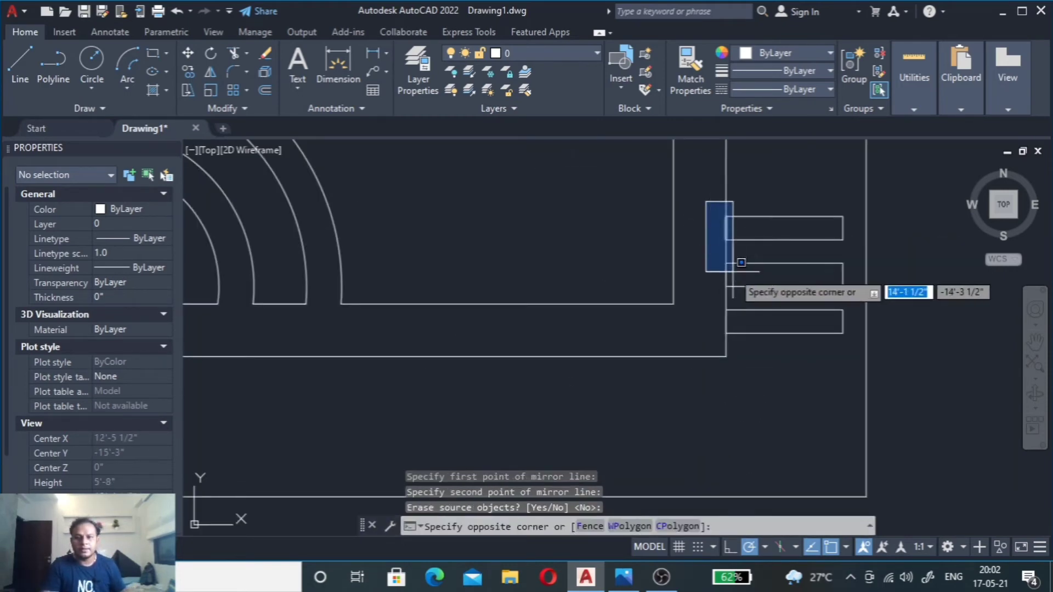
pyautogui.click(859, 383)
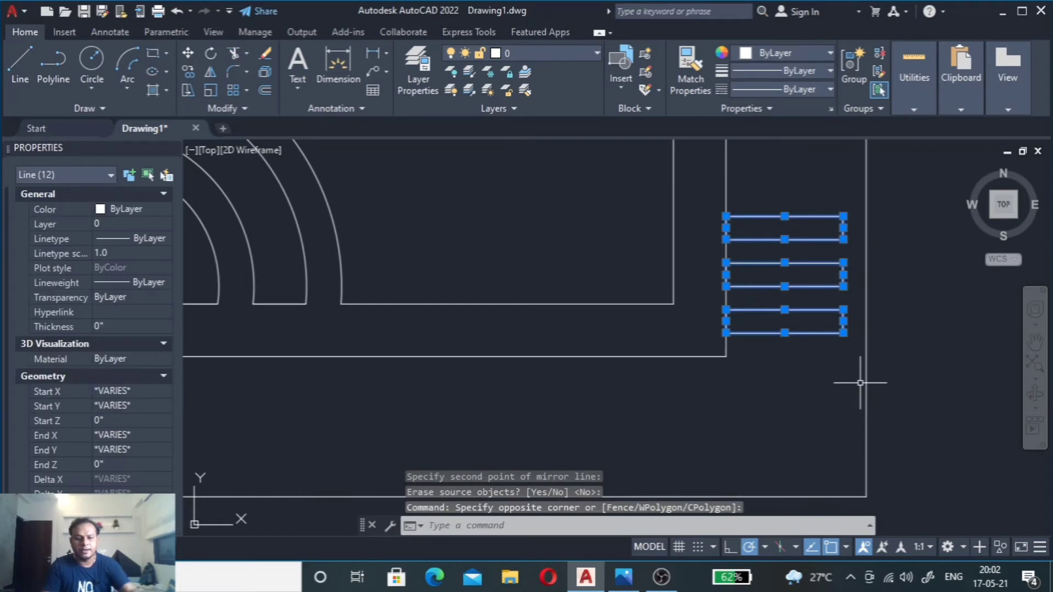
pyautogui.write('mi')
pyautogui.press('Return')
pyautogui.scroll(-2, 866, 378)
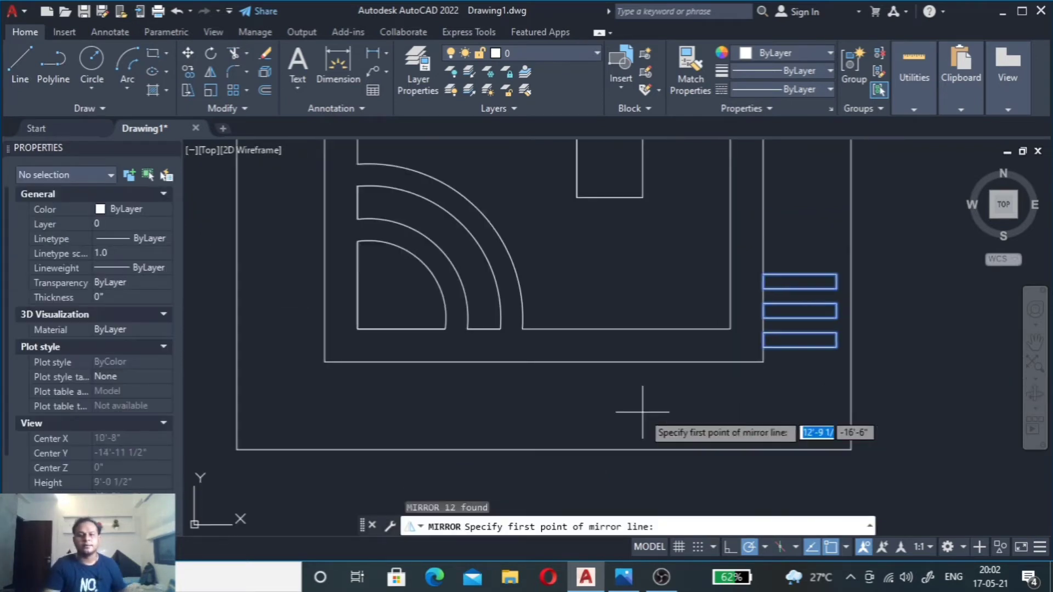
pyautogui.click(543, 448)
pyautogui.scroll(-4, 543, 445)
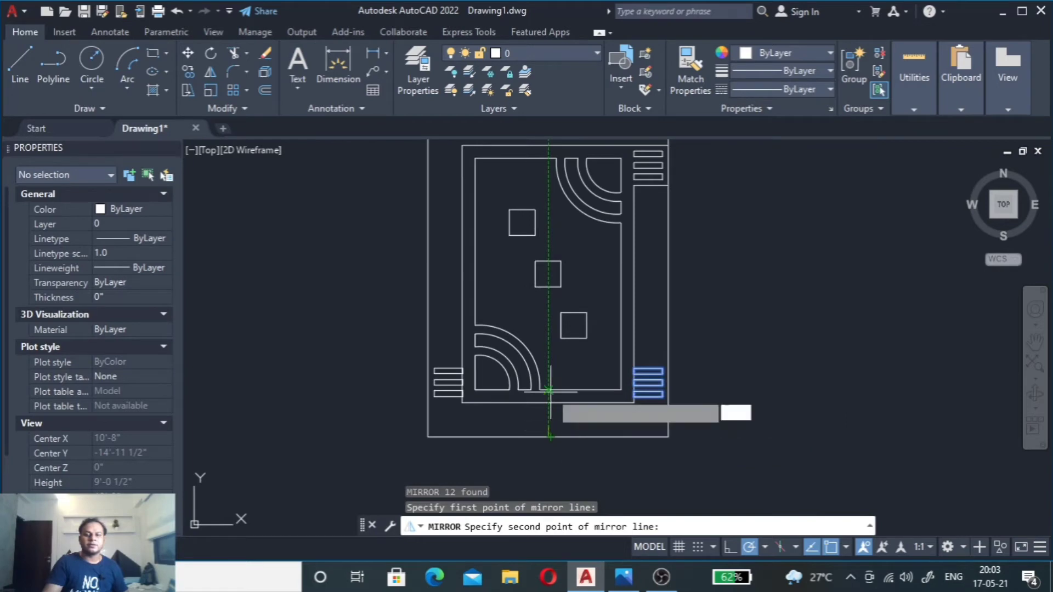
pyautogui.click(546, 211)
pyautogui.write('y')
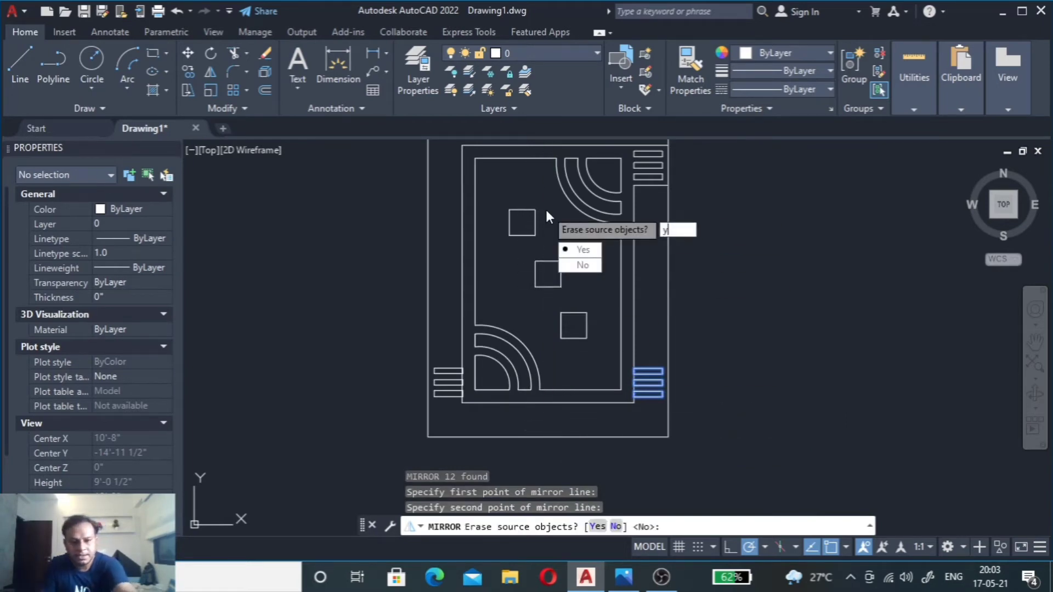
pyautogui.press('Return')
pyautogui.scroll(3, 404, 380)
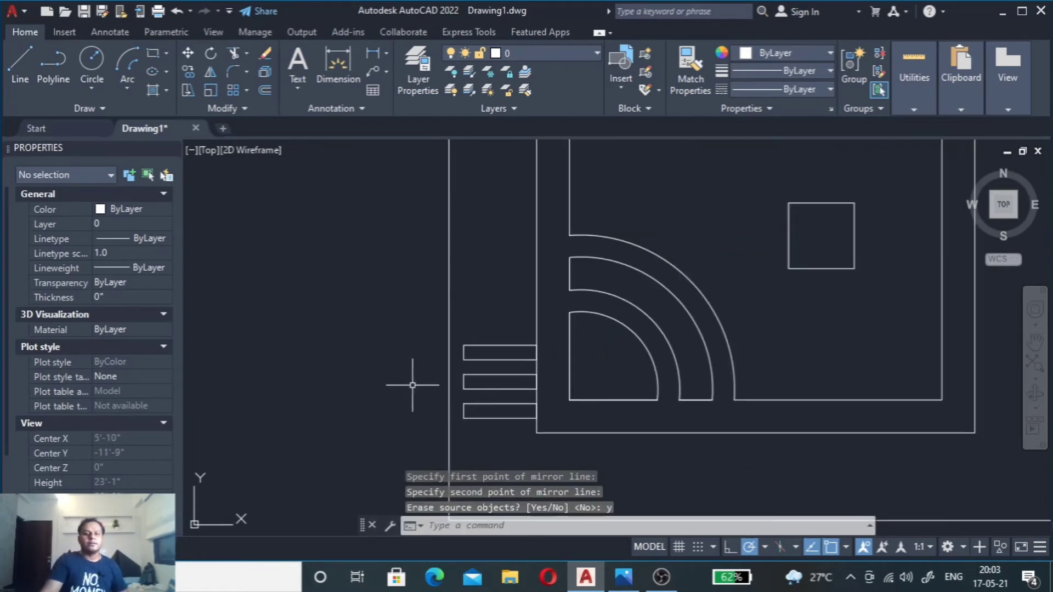
pyautogui.scroll(-4, 411, 378)
pyautogui.scroll(-1, 414, 381)
pyautogui.scroll(2, 415, 384)
pyautogui.scroll(2, 413, 386)
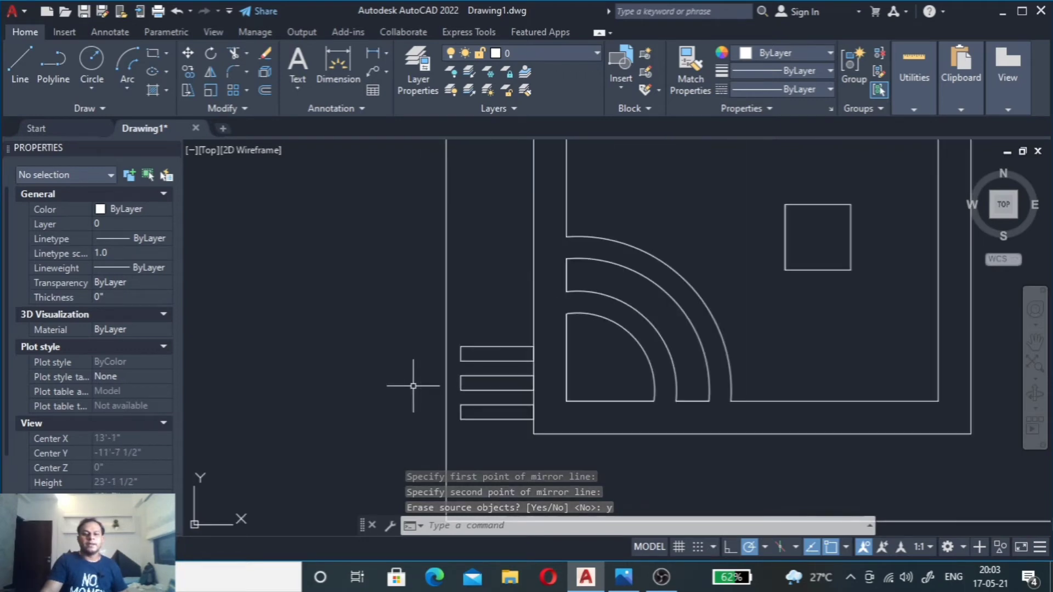
pyautogui.scroll(2, 501, 392)
# Step: Fence-trim (TR) the wall line segment crossing the lower-left plank strips
pyautogui.write('tr')
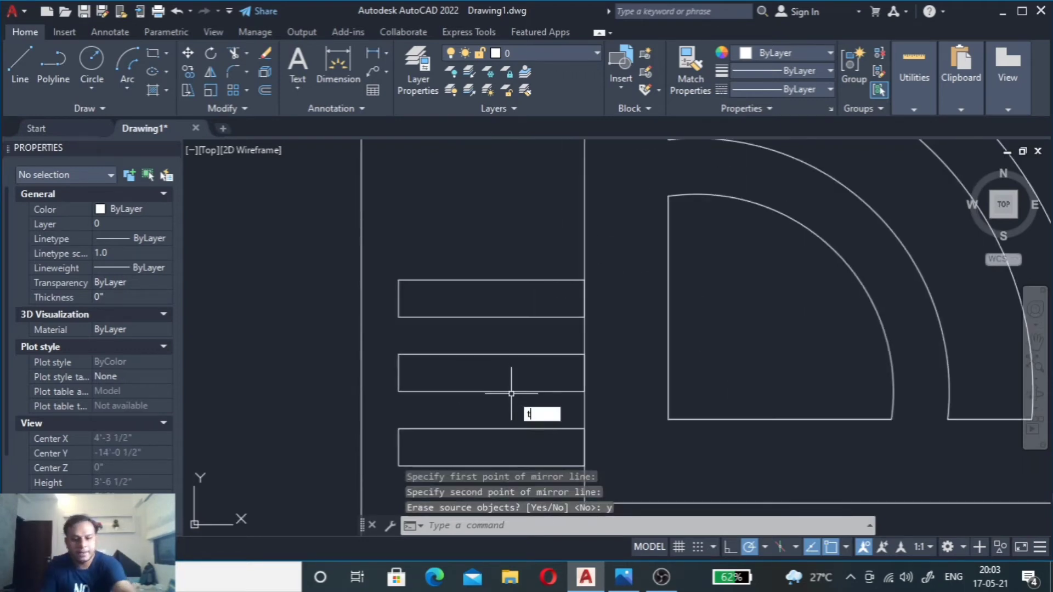
pyautogui.press('Return')
pyautogui.scroll(-2, 498, 325)
pyautogui.scroll(-3, 496, 340)
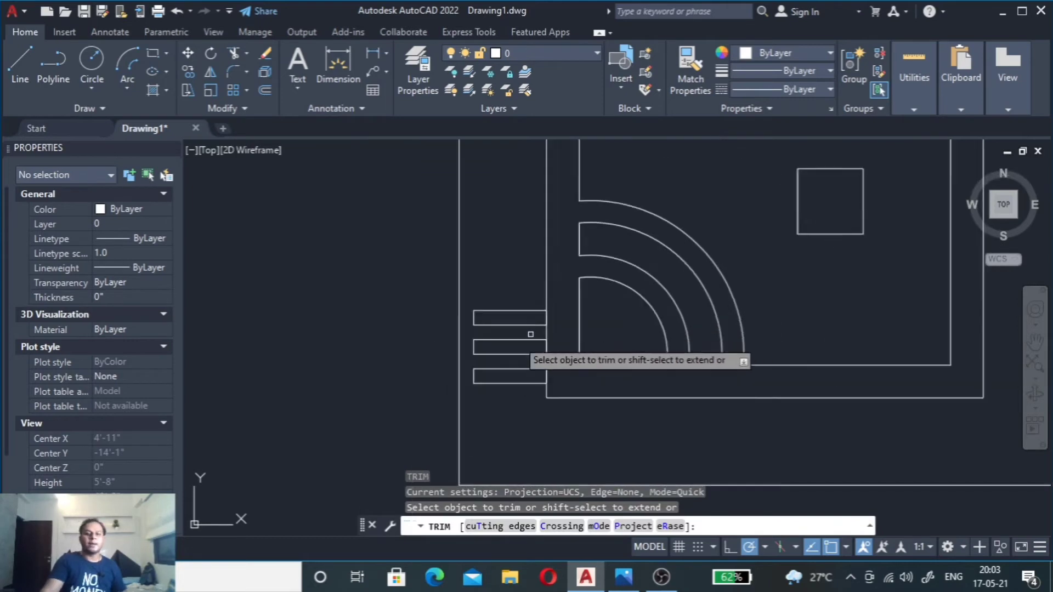
pyautogui.scroll(-3, 508, 351)
pyautogui.scroll(6, 529, 364)
pyautogui.scroll(3, 529, 364)
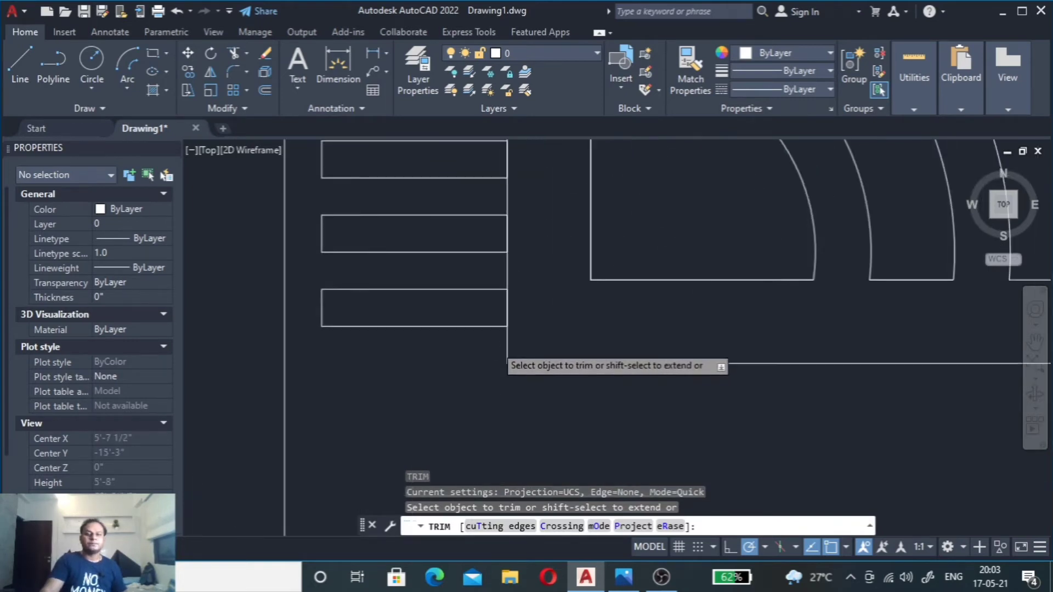
pyautogui.scroll(3, 518, 359)
pyautogui.click(470, 327)
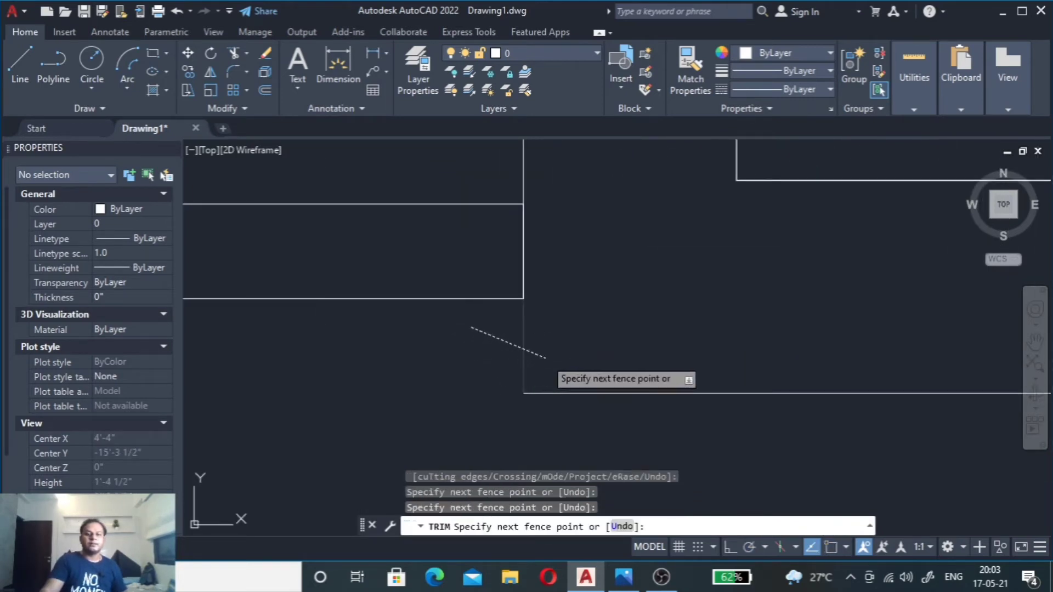
pyautogui.press('Return')
# Step: Fence-trim the leftover wall-line pieces between the lower-left strips, then end the trim
pyautogui.scroll(-2, 549, 376)
pyautogui.click(546, 207)
pyautogui.press('Return')
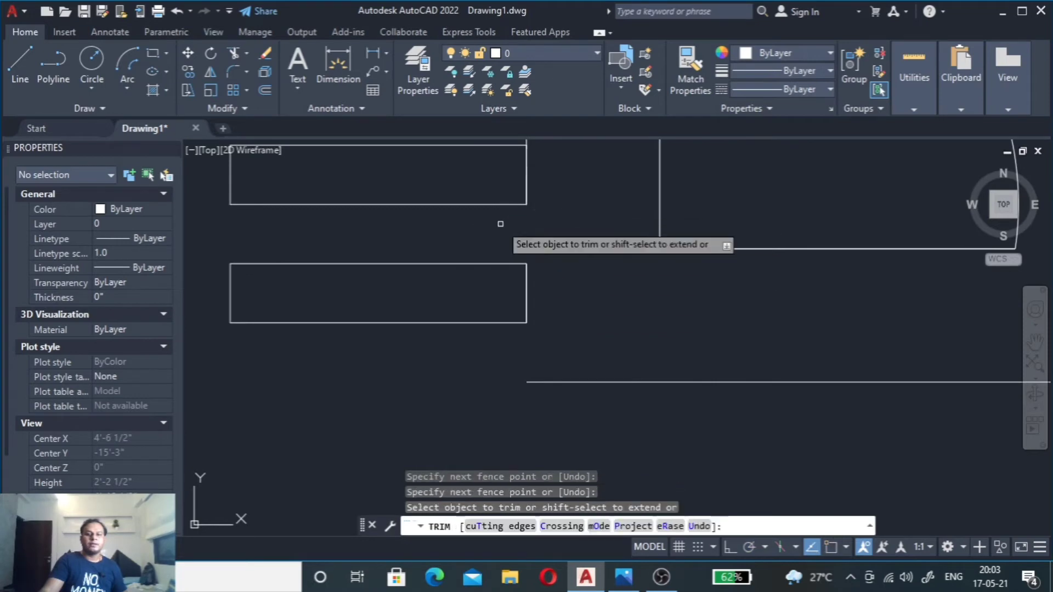
pyautogui.scroll(-2, 472, 267)
pyautogui.scroll(3, 493, 235)
pyautogui.scroll(2, 574, 273)
pyautogui.click(574, 273)
pyautogui.press('Return')
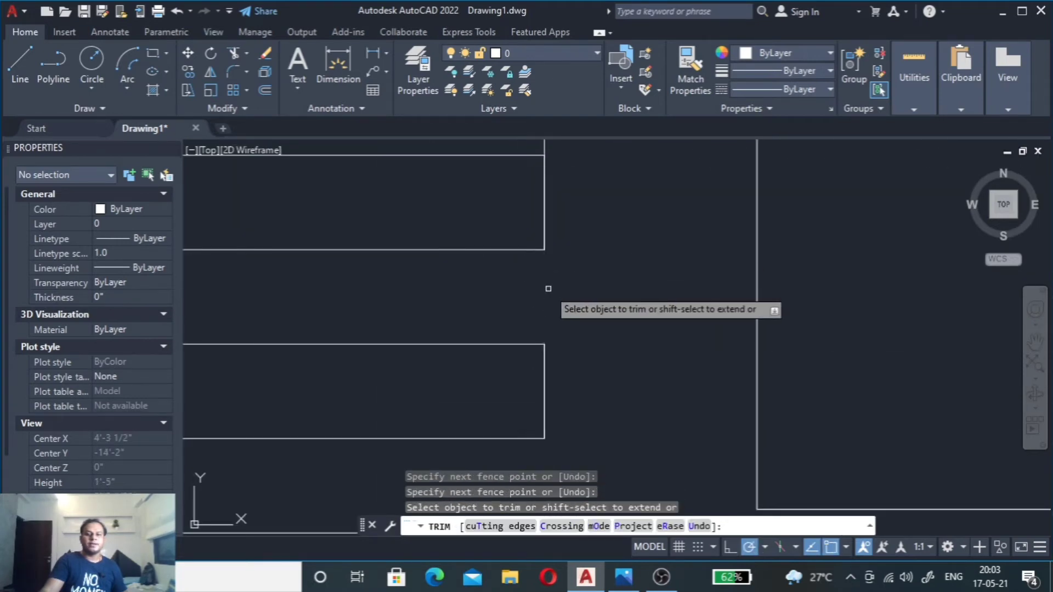
pyautogui.scroll(-2, 603, 302)
pyautogui.scroll(-3, 619, 235)
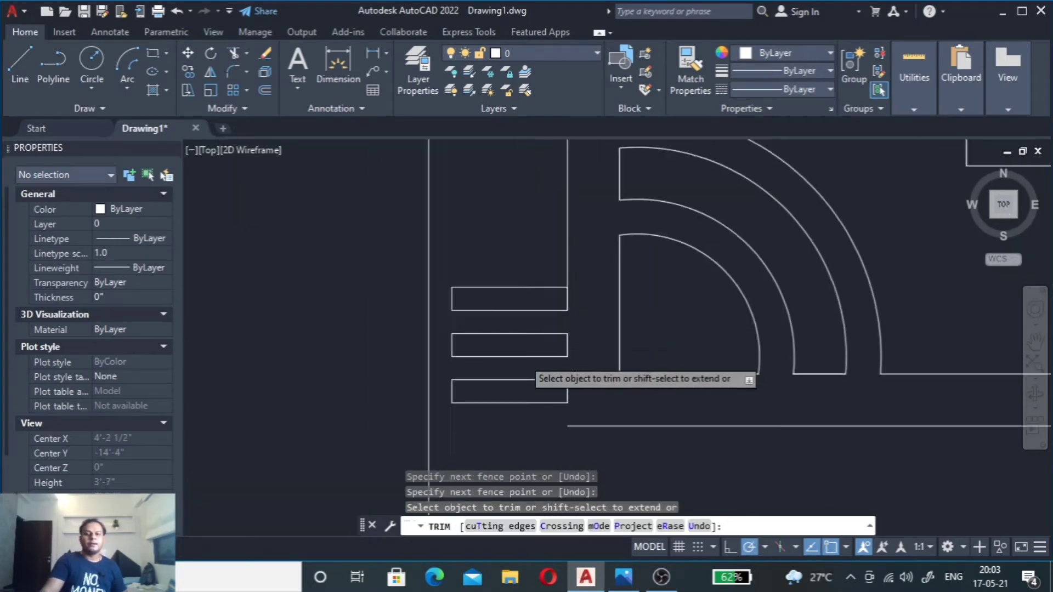
pyautogui.scroll(-3, 495, 388)
pyautogui.scroll(-2, 495, 389)
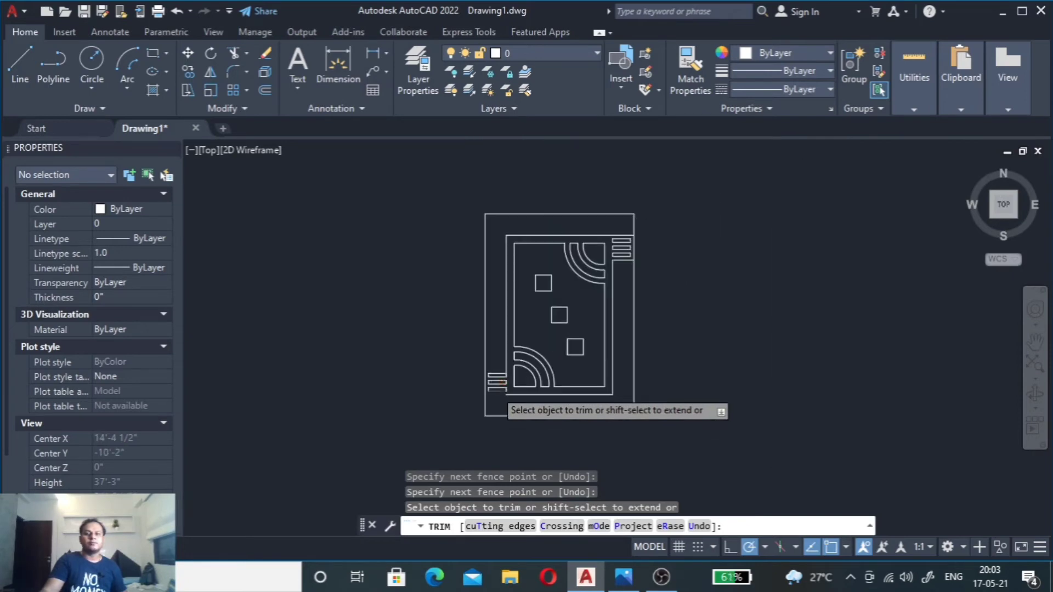
pyautogui.scroll(5, 510, 414)
pyautogui.scroll(-3, 515, 418)
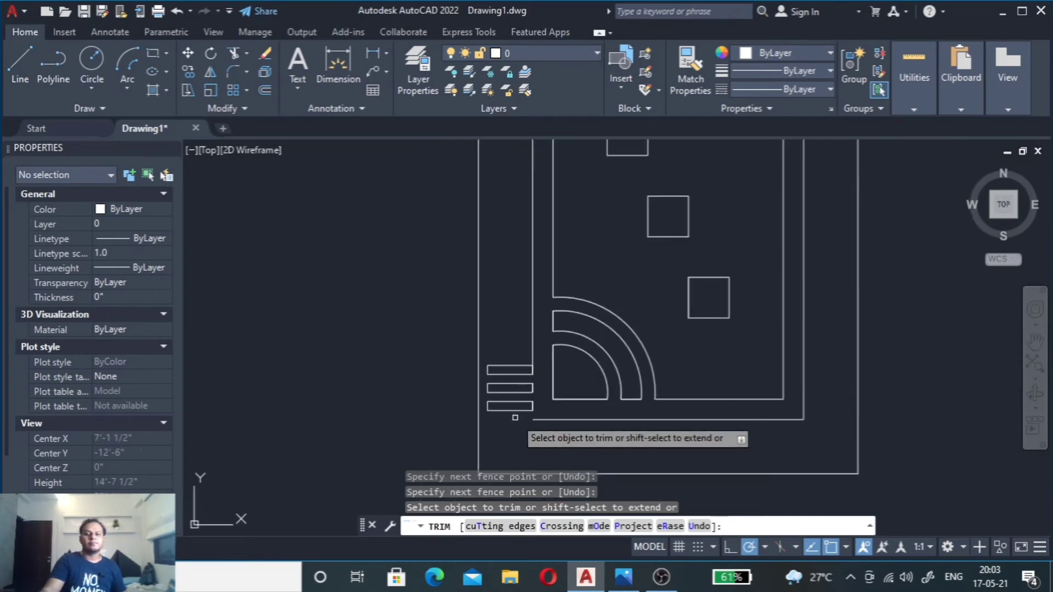
pyautogui.scroll(-2, 515, 418)
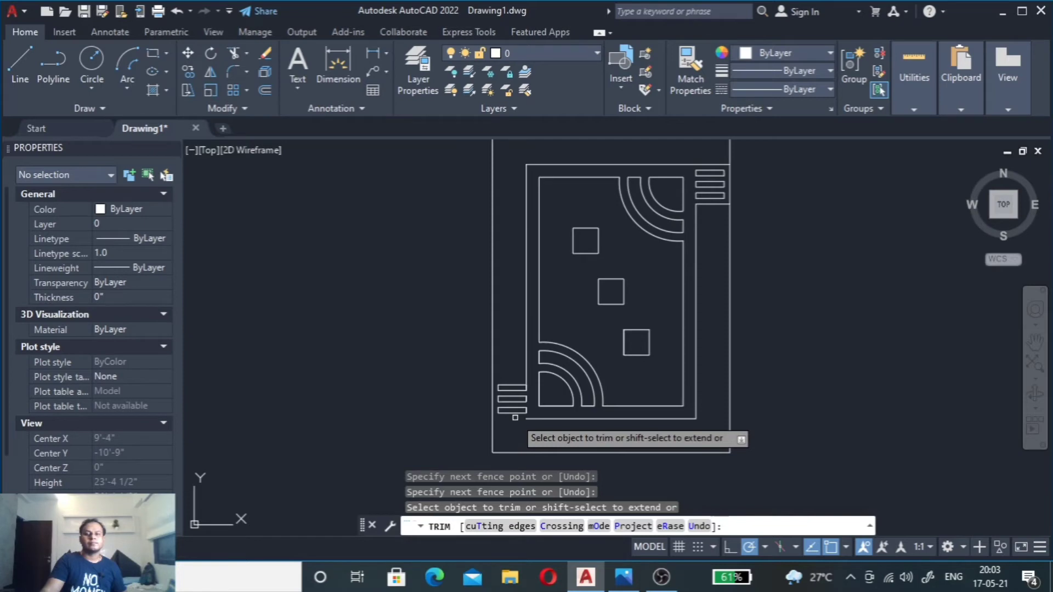
pyautogui.scroll(4, 515, 418)
pyautogui.scroll(-1, 514, 419)
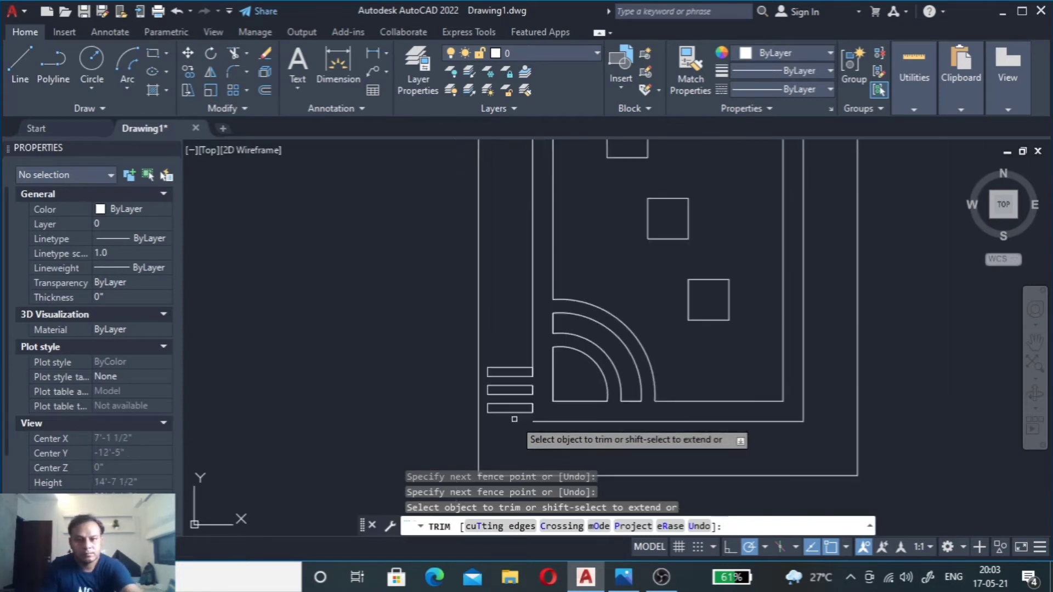
pyautogui.scroll(-4, 515, 420)
pyautogui.scroll(3, 514, 418)
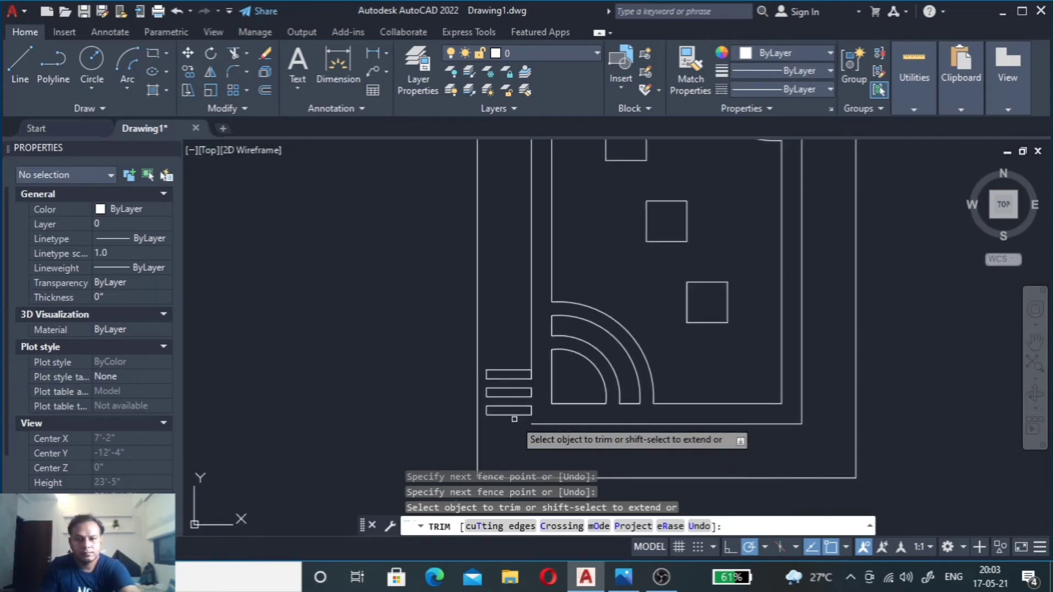
pyautogui.scroll(-1, 514, 419)
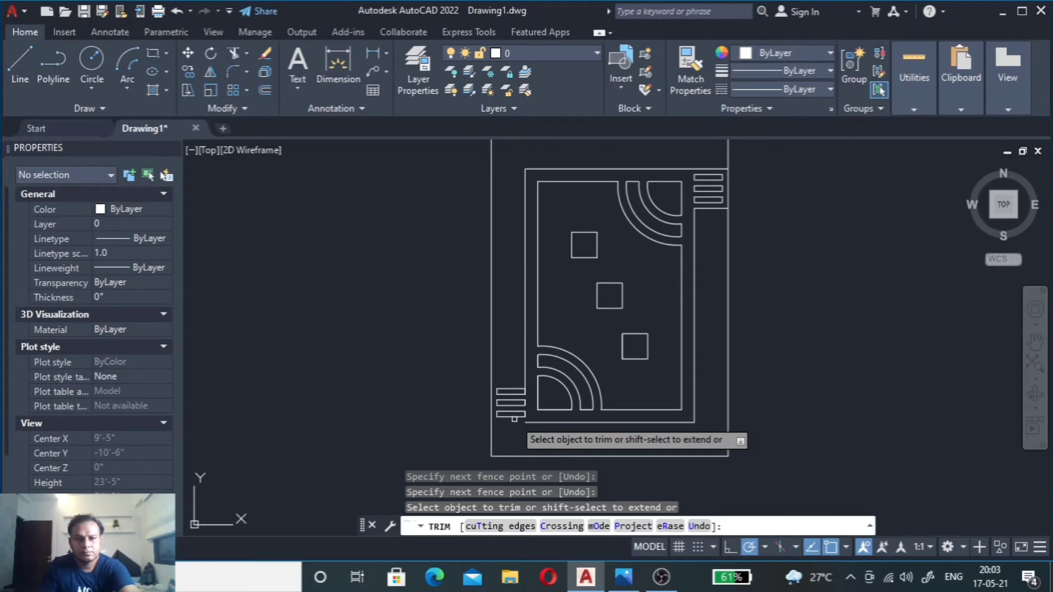
pyautogui.scroll(2, 509, 400)
pyautogui.scroll(2, 506, 384)
pyautogui.press('Escape')
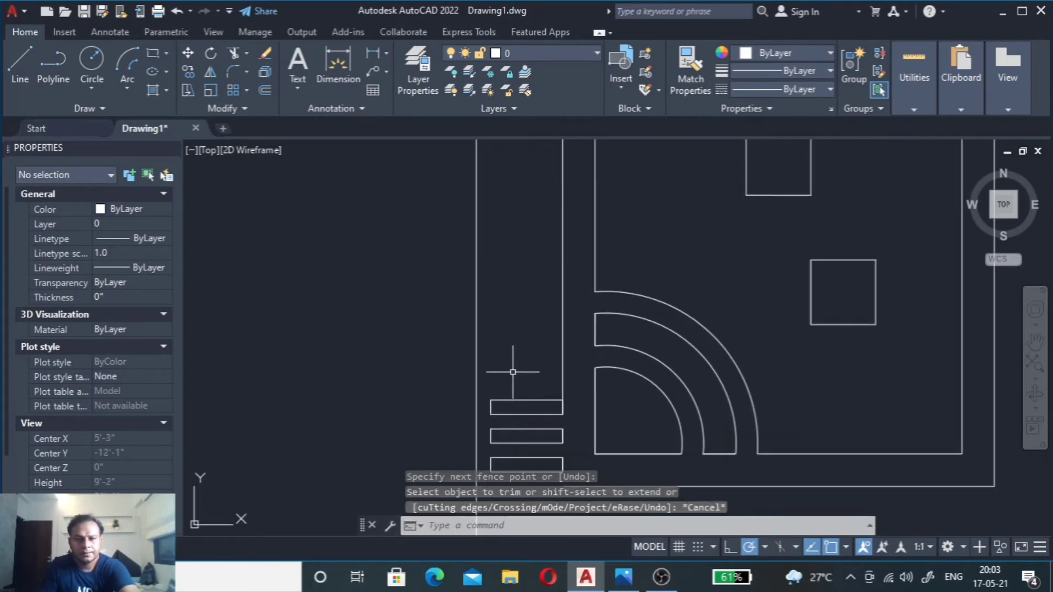
pyautogui.scroll(-3, 518, 395)
pyautogui.scroll(6, 530, 420)
# Step: Grip-stretch the long horizontal line below the strips leftward
pyautogui.click(573, 397)
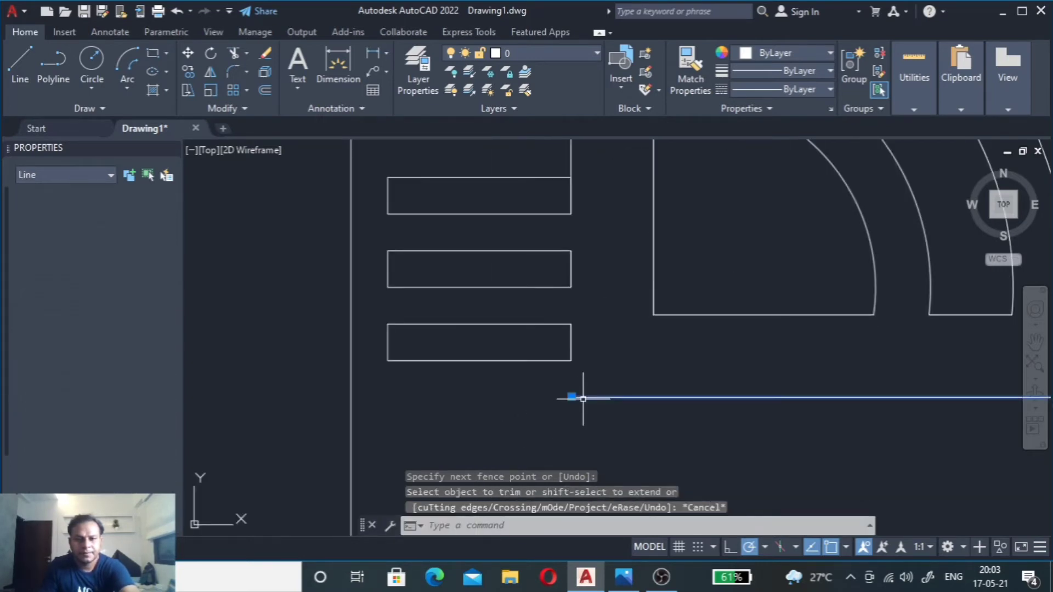
pyautogui.click(571, 396)
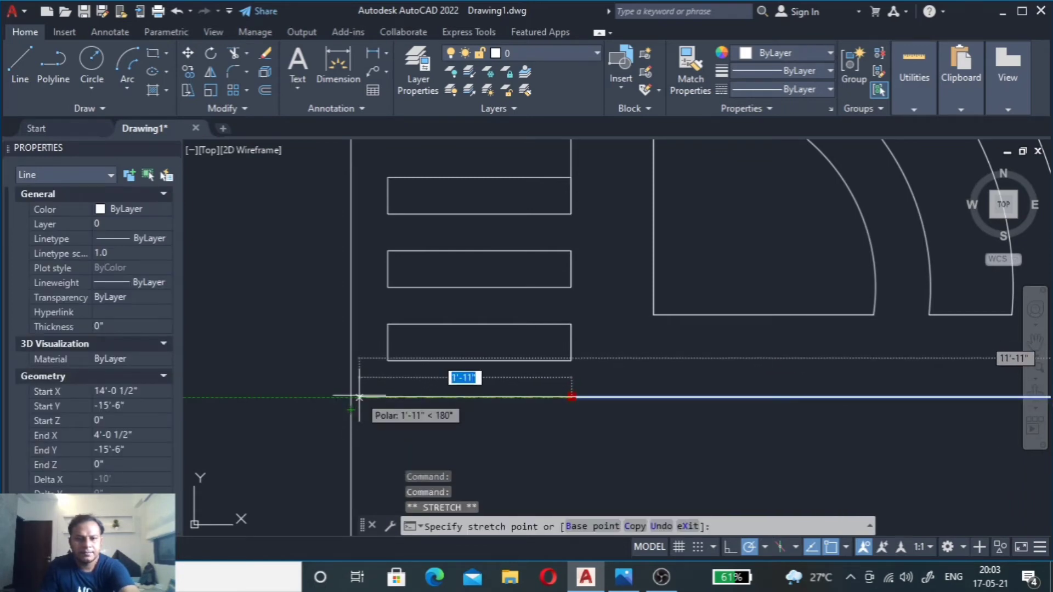
pyautogui.click(351, 397)
pyautogui.scroll(-5, 382, 423)
pyautogui.press('Escape')
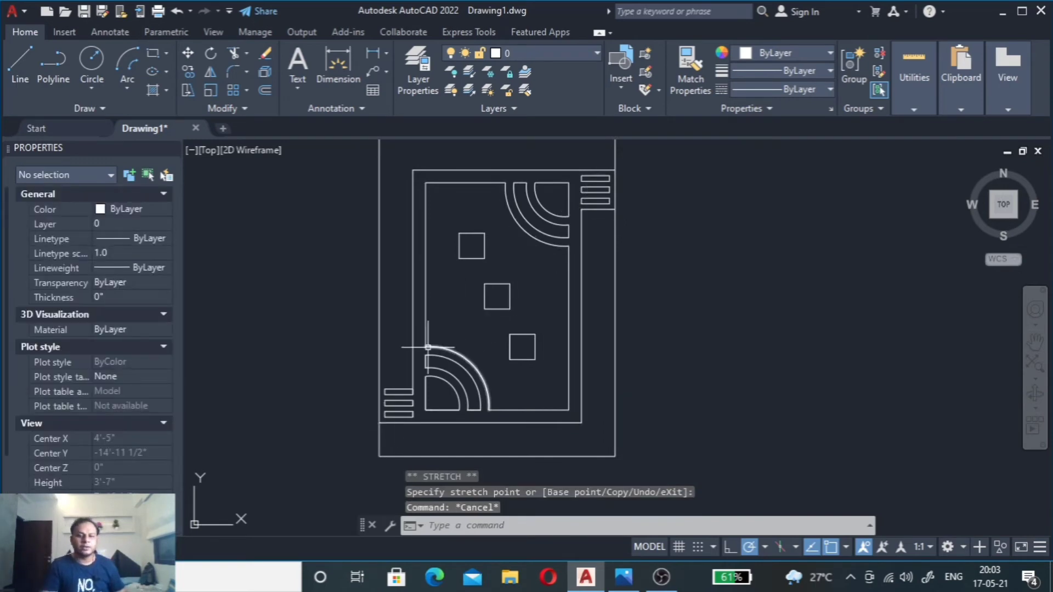
# Step: Offset the top strip's upper edge 4" upward
pyautogui.scroll(5, 427, 346)
pyautogui.scroll(-3, 395, 416)
pyautogui.scroll(-3, 378, 444)
pyautogui.scroll(7, 438, 356)
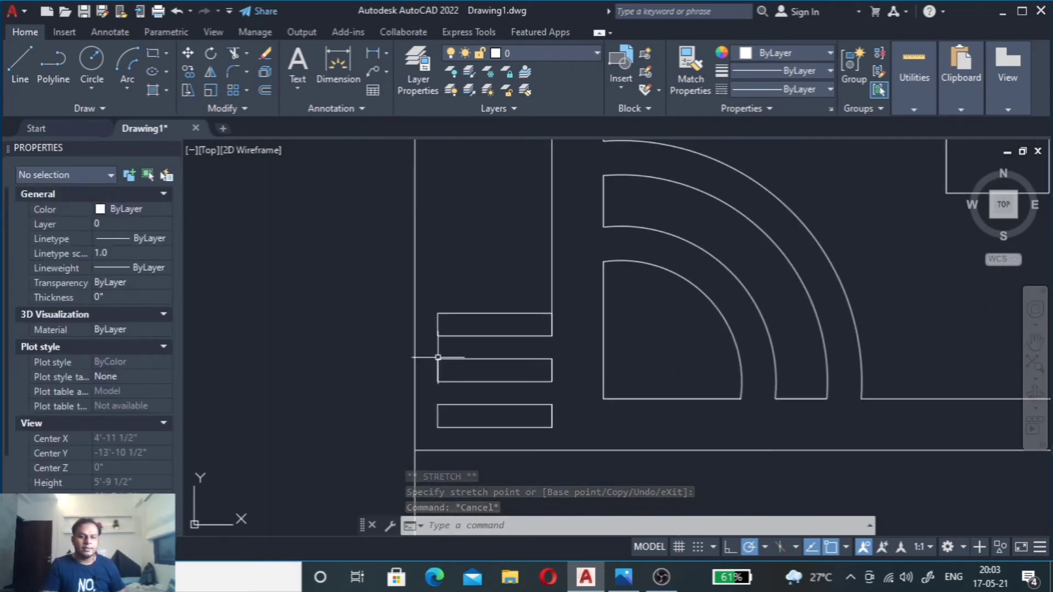
pyautogui.click(528, 286)
pyautogui.click(498, 325)
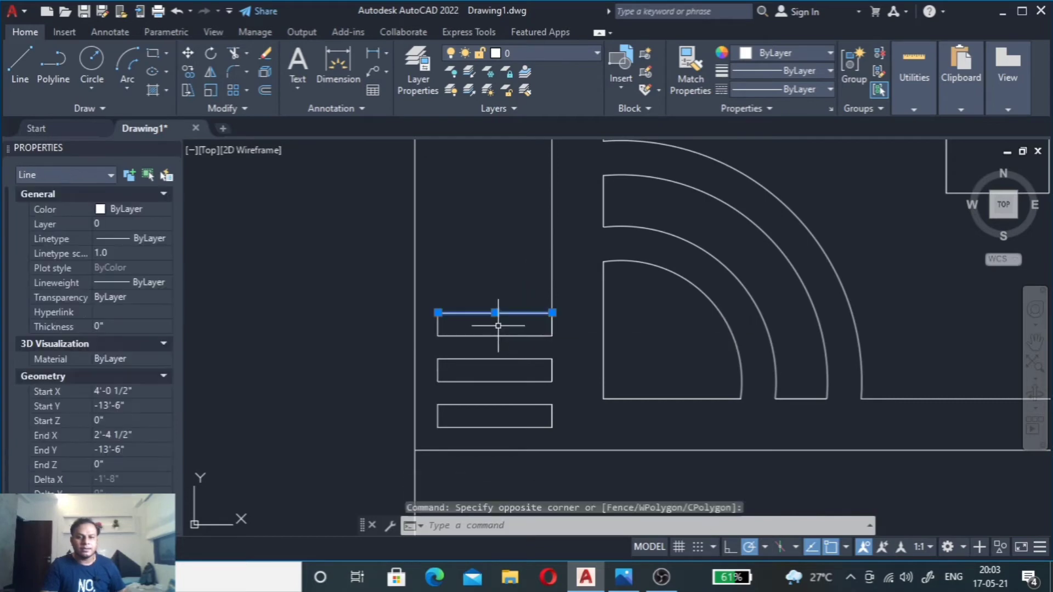
pyautogui.write('o')
pyautogui.press('Return')
pyautogui.write('4')
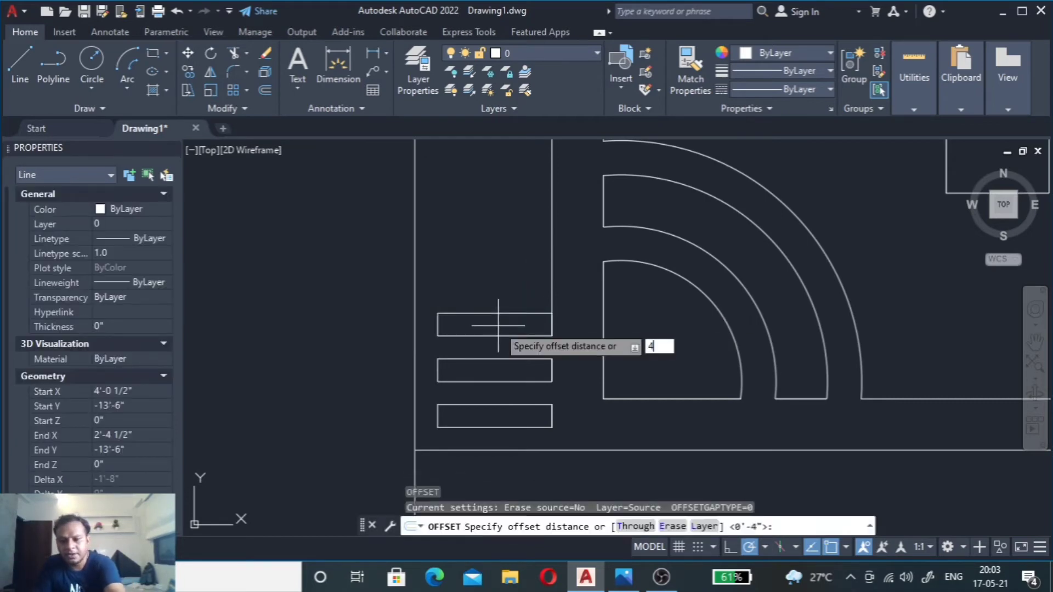
pyautogui.press('Return')
pyautogui.click(489, 243)
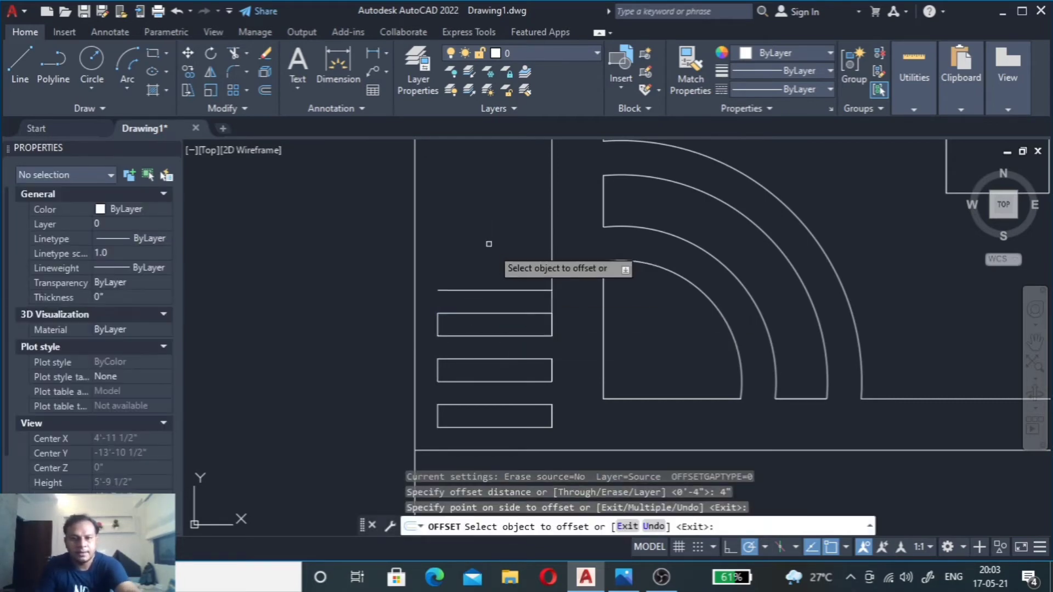
pyautogui.press('Escape')
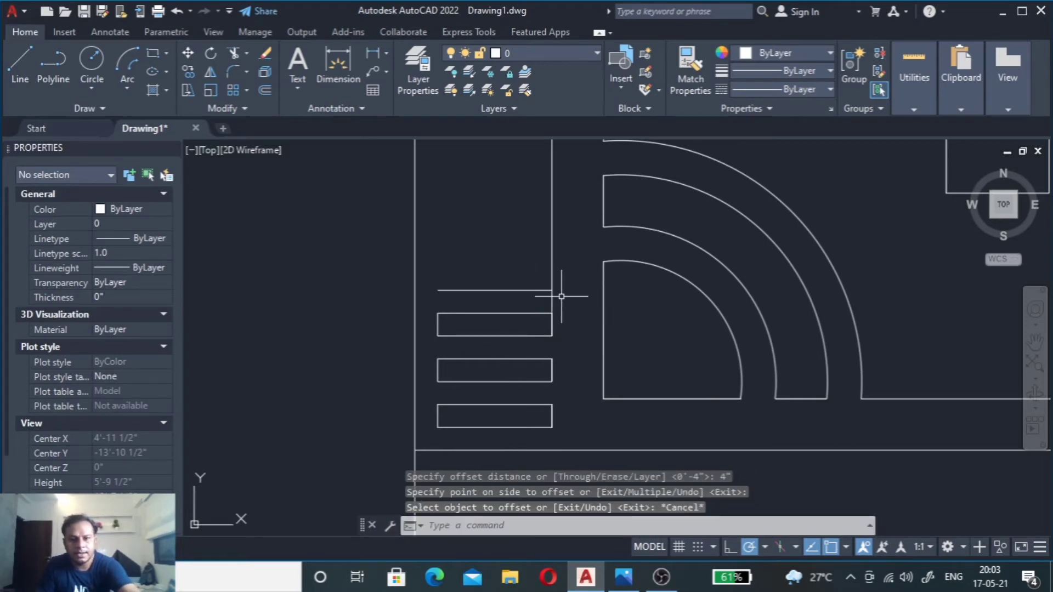
# Step: Grip-stretch the new offset line's left end out to the outer wall
pyautogui.write('tr')
pyautogui.press('Return')
pyautogui.click(561, 296)
pyautogui.press('Escape')
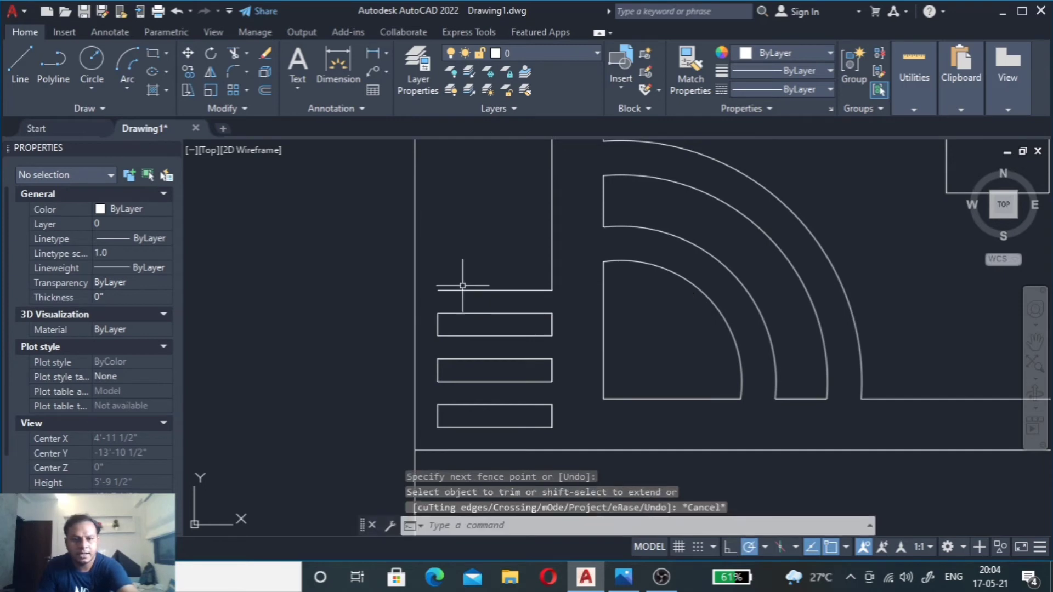
pyautogui.click(465, 290)
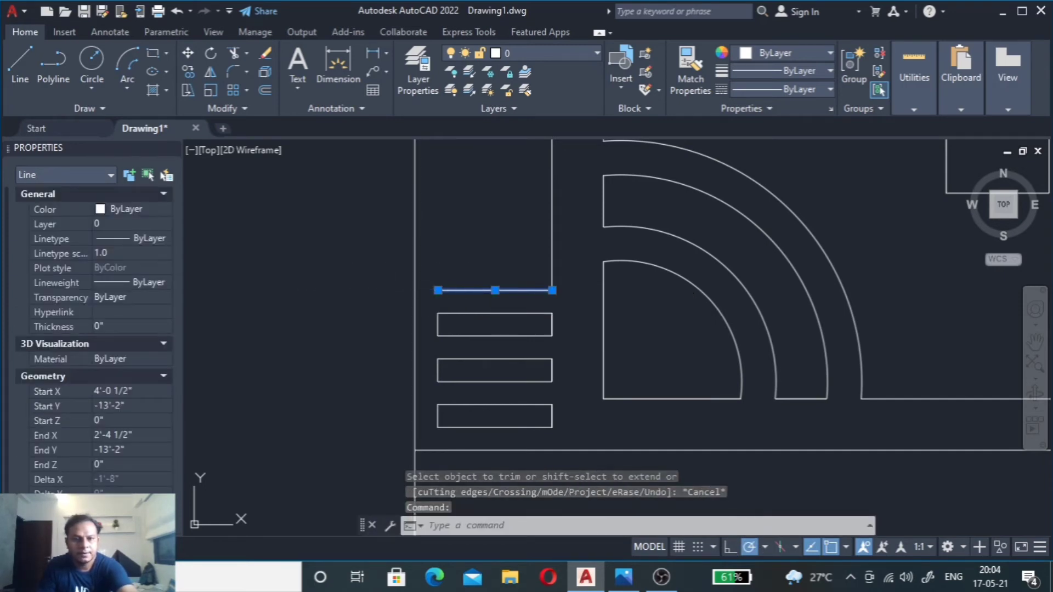
pyautogui.click(437, 290)
pyautogui.click(415, 290)
pyautogui.press('Escape')
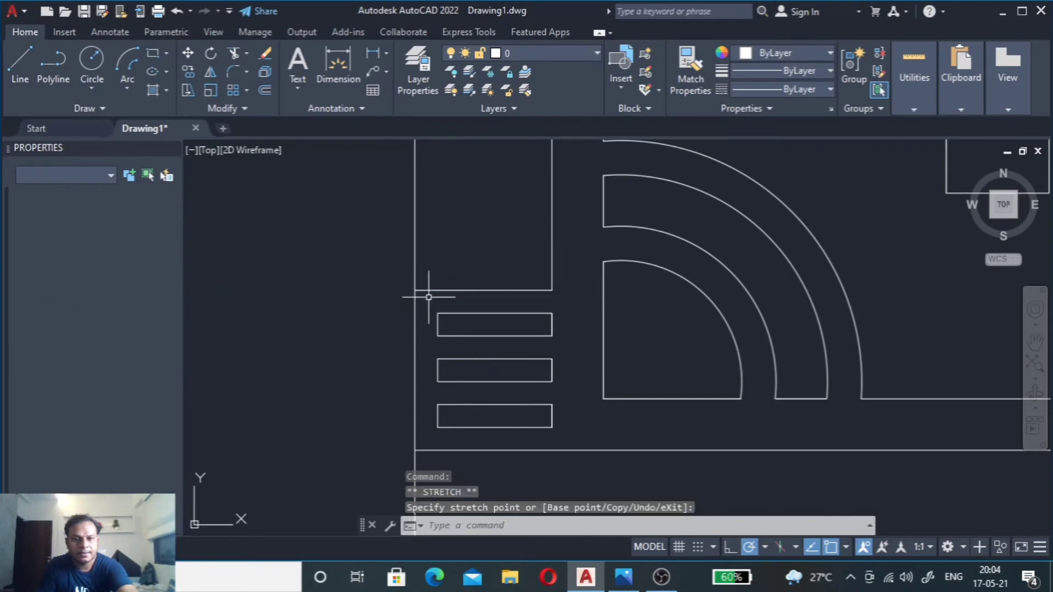
pyautogui.press('Escape')
pyautogui.scroll(-5, 428, 297)
pyautogui.scroll(-2, 367, 411)
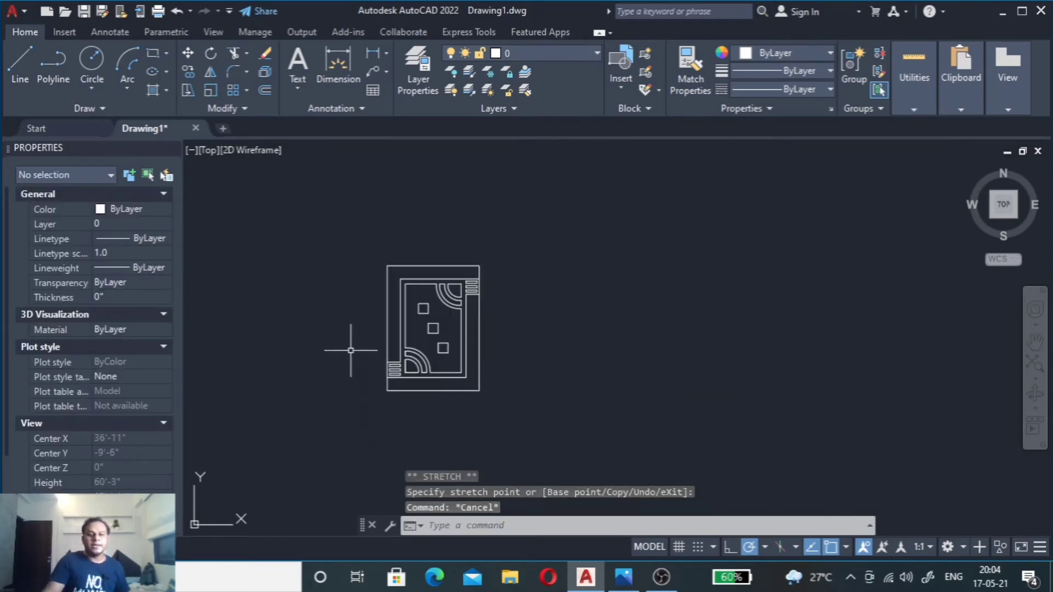
pyautogui.scroll(4, 351, 350)
pyautogui.scroll(-2, 351, 350)
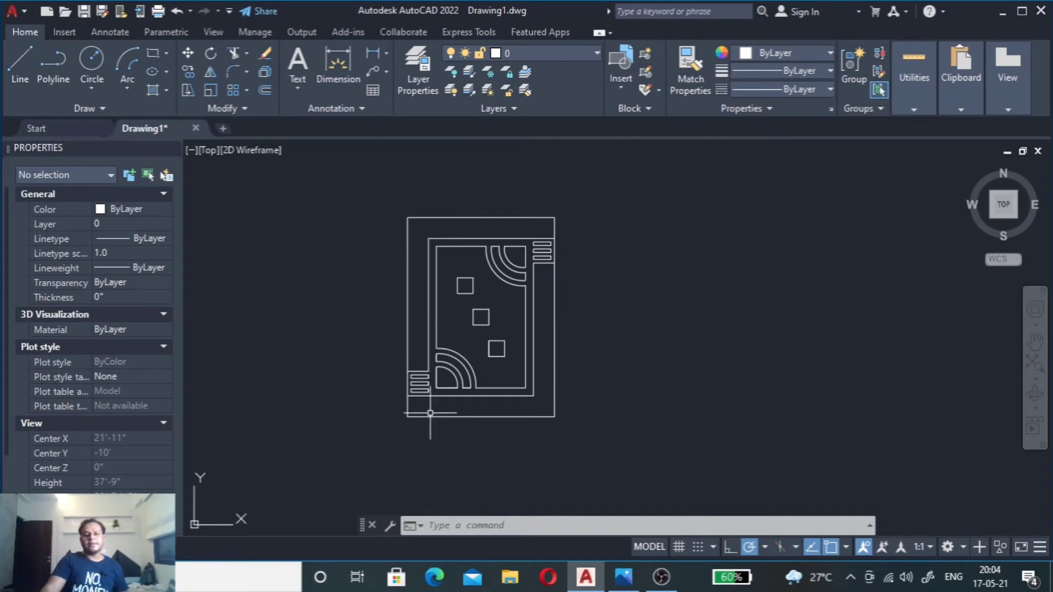
pyautogui.click(636, 584)
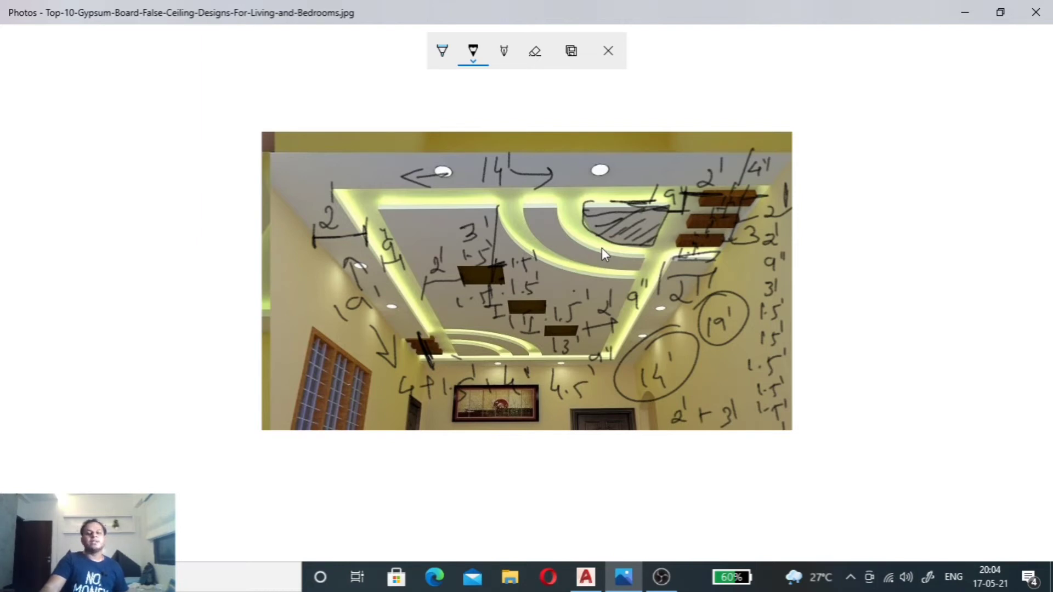
pyautogui.click(585, 576)
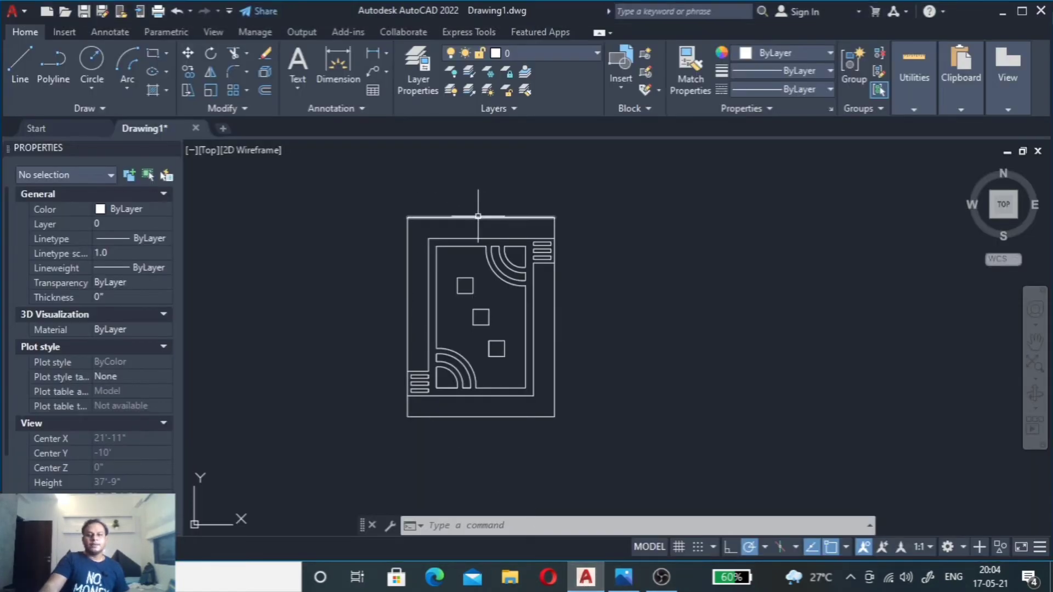
# Step: Offset the inner cove arc 3" and delete the copy that landed outside
pyautogui.scroll(3, 478, 216)
pyautogui.scroll(3, 582, 358)
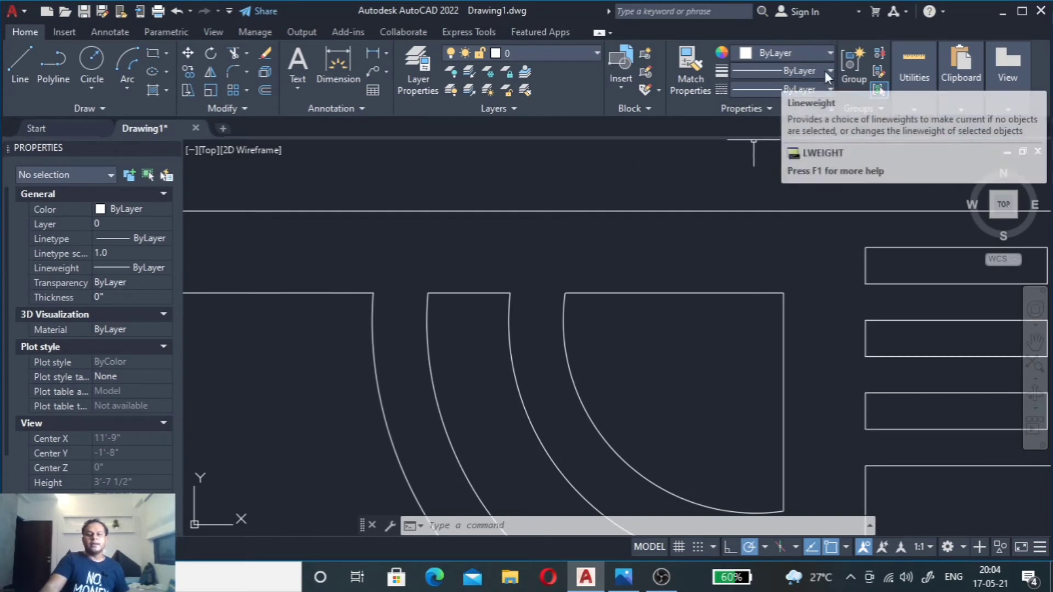
pyautogui.scroll(-5, 402, 201)
pyautogui.scroll(5, 482, 265)
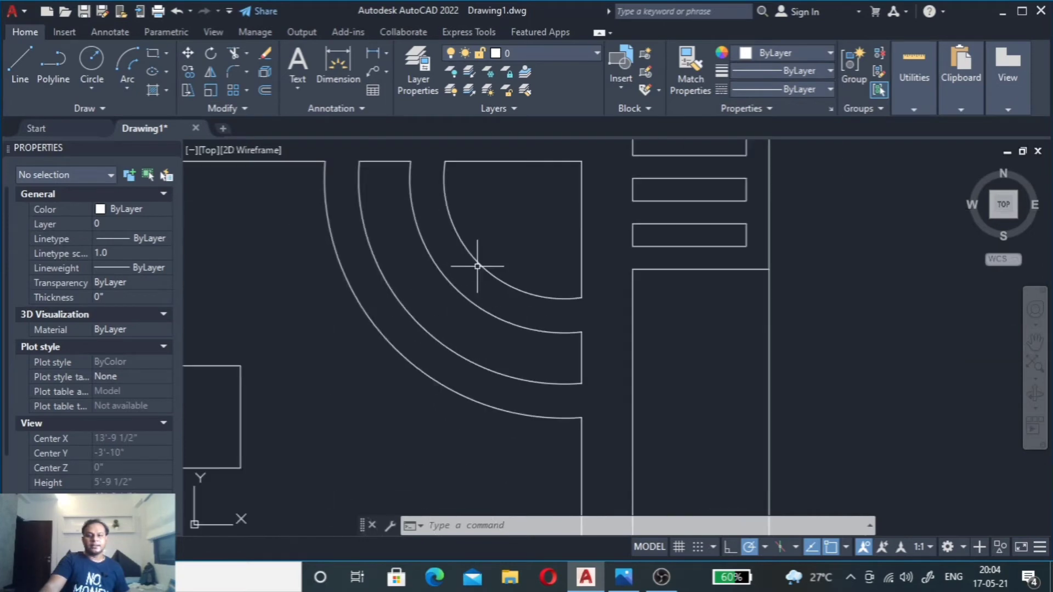
pyautogui.click(477, 266)
pyautogui.click(474, 243)
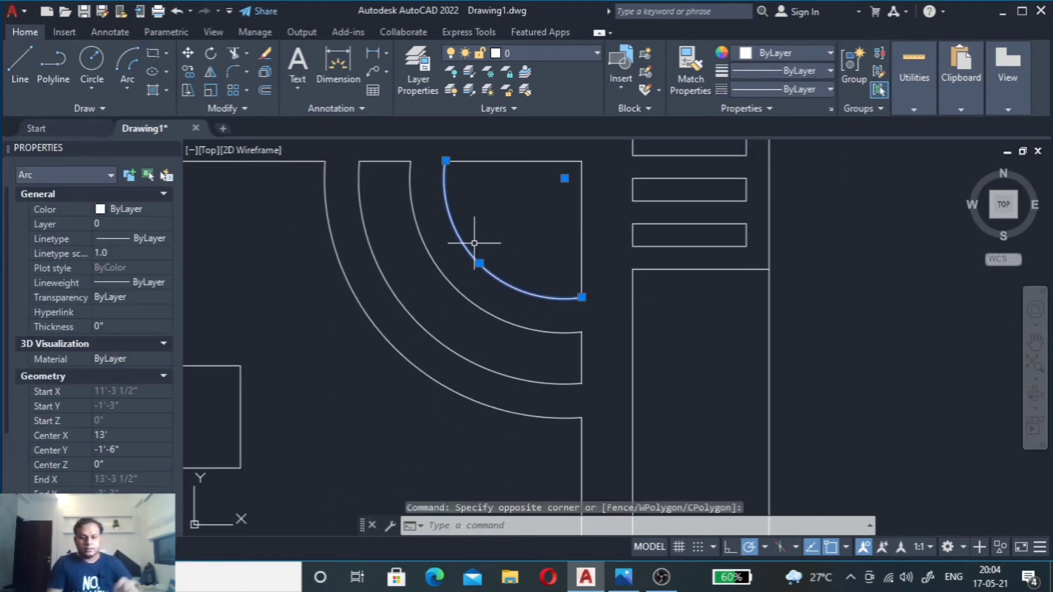
pyautogui.write('o')
pyautogui.press('Return')
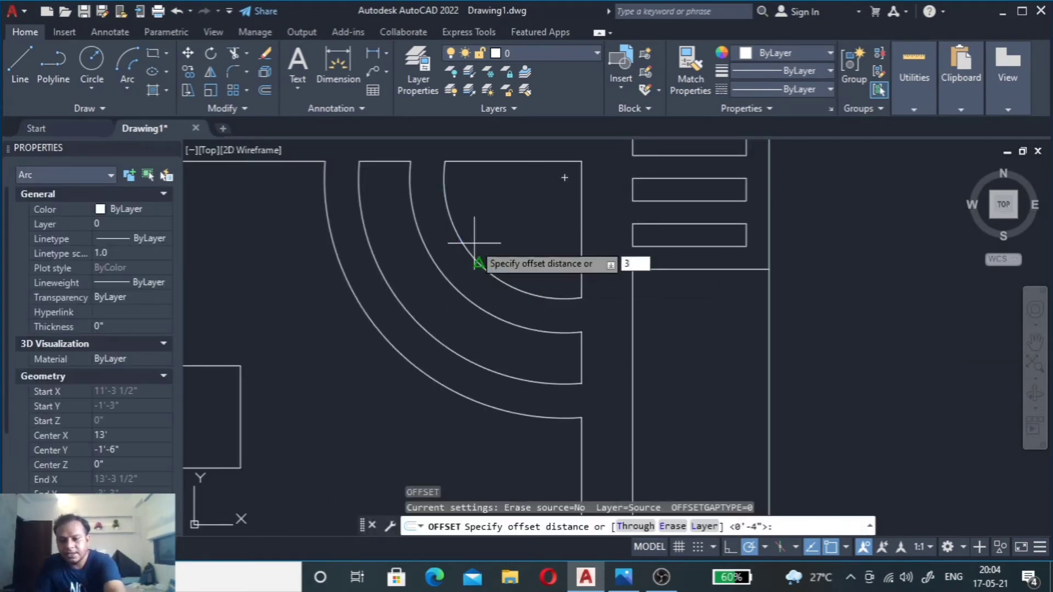
pyautogui.write('3')
pyautogui.press('Return')
pyautogui.click(466, 249)
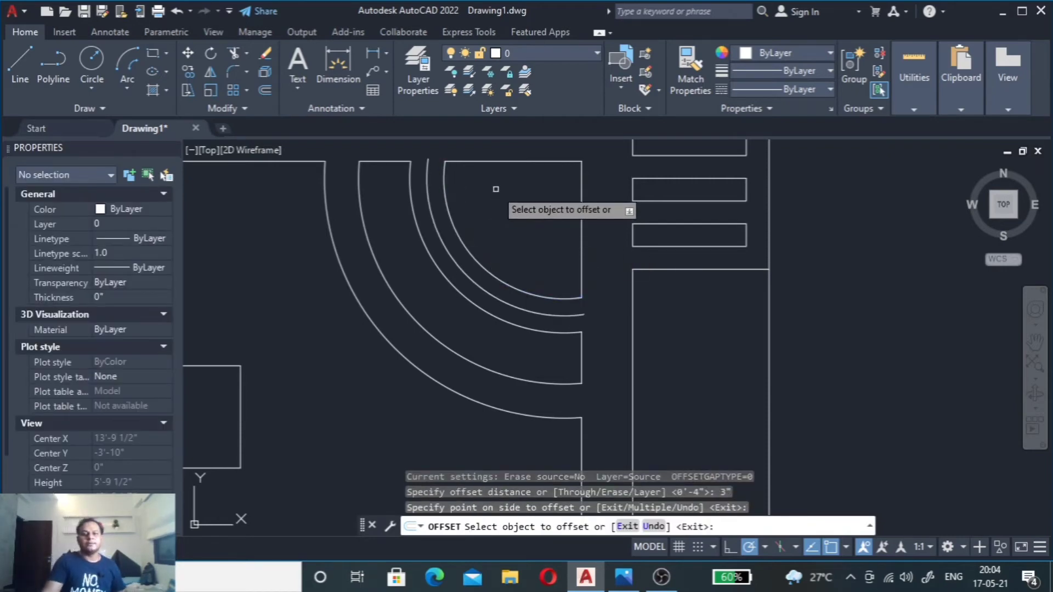
pyautogui.press('Escape')
pyautogui.click(458, 264)
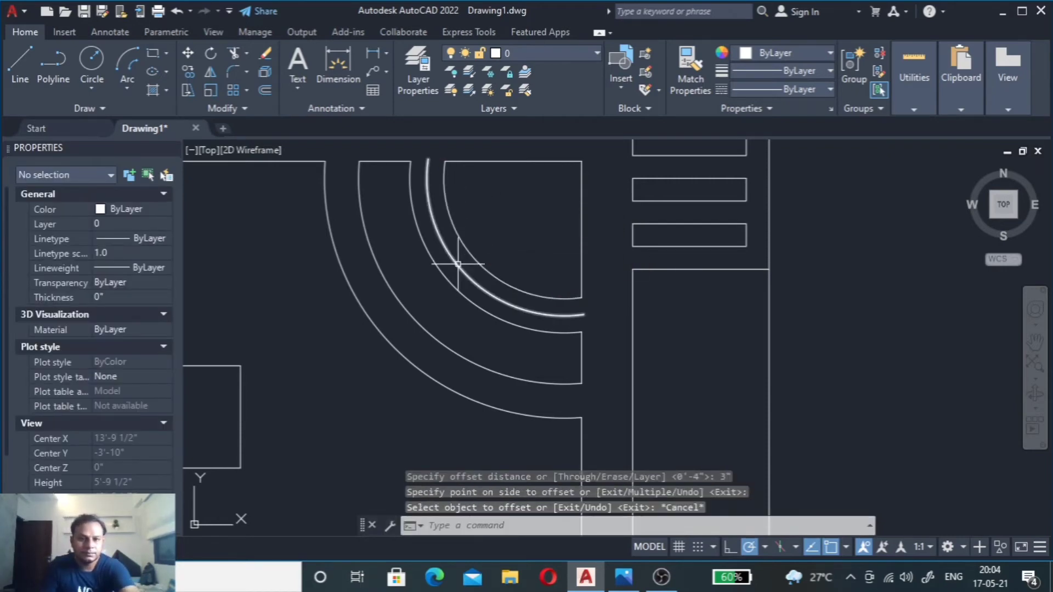
pyautogui.press('Delete')
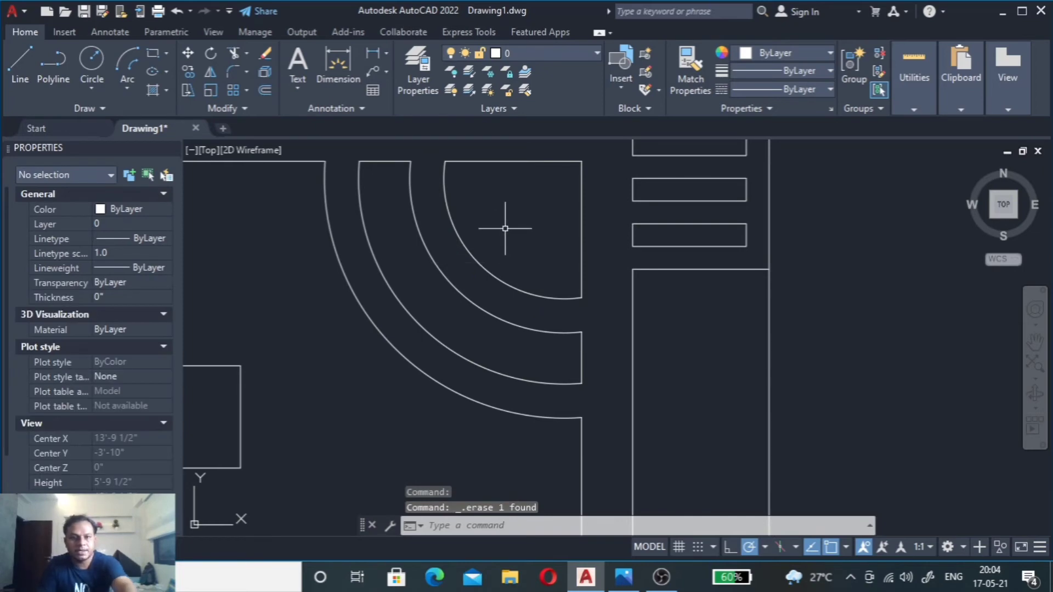
# Step: Offset the inner arc, top edge and right edge each 3" inward
pyautogui.click(500, 230)
pyautogui.click(464, 276)
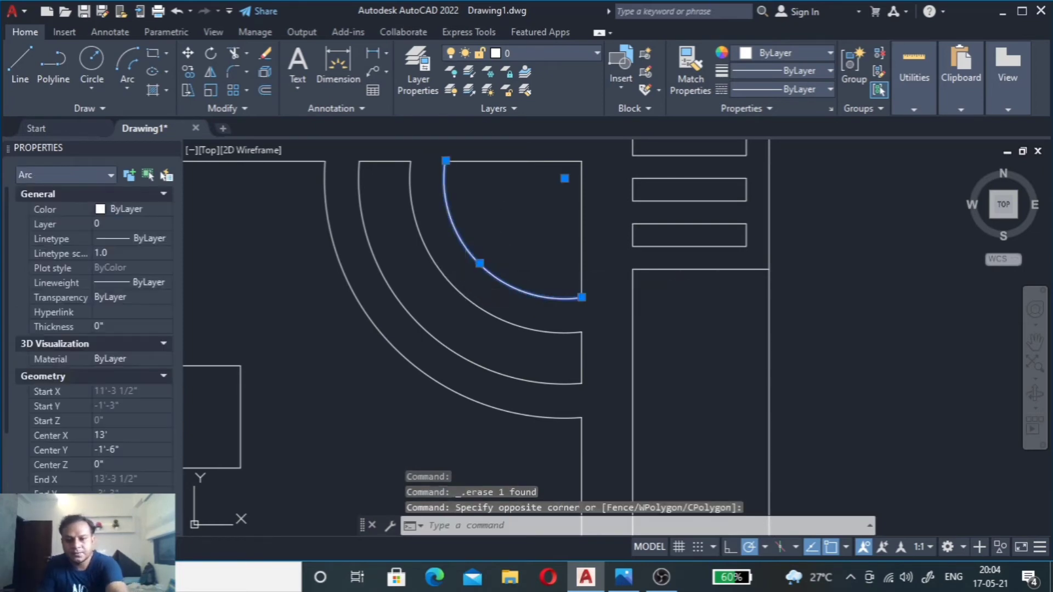
pyautogui.write('o')
pyautogui.press('Return')
pyautogui.press('Return')
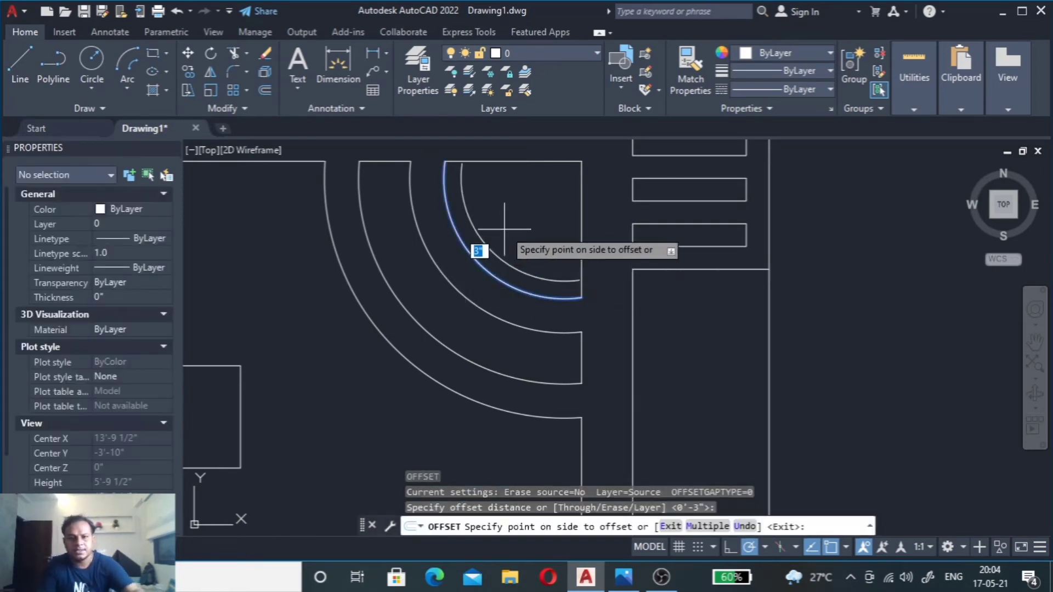
pyautogui.click(474, 246)
pyautogui.click(521, 162)
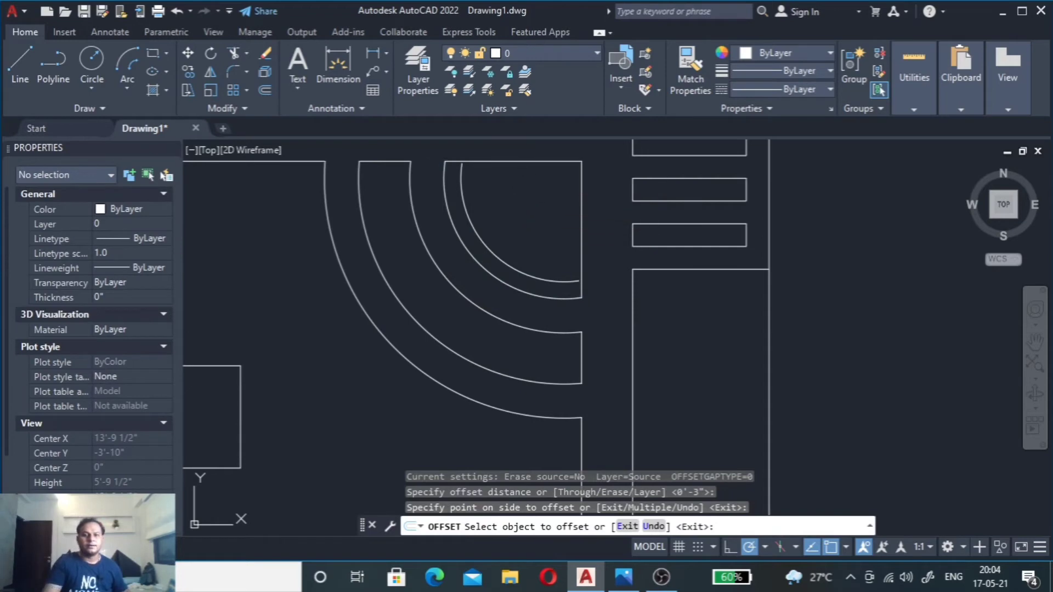
pyautogui.click(523, 205)
pyautogui.click(581, 228)
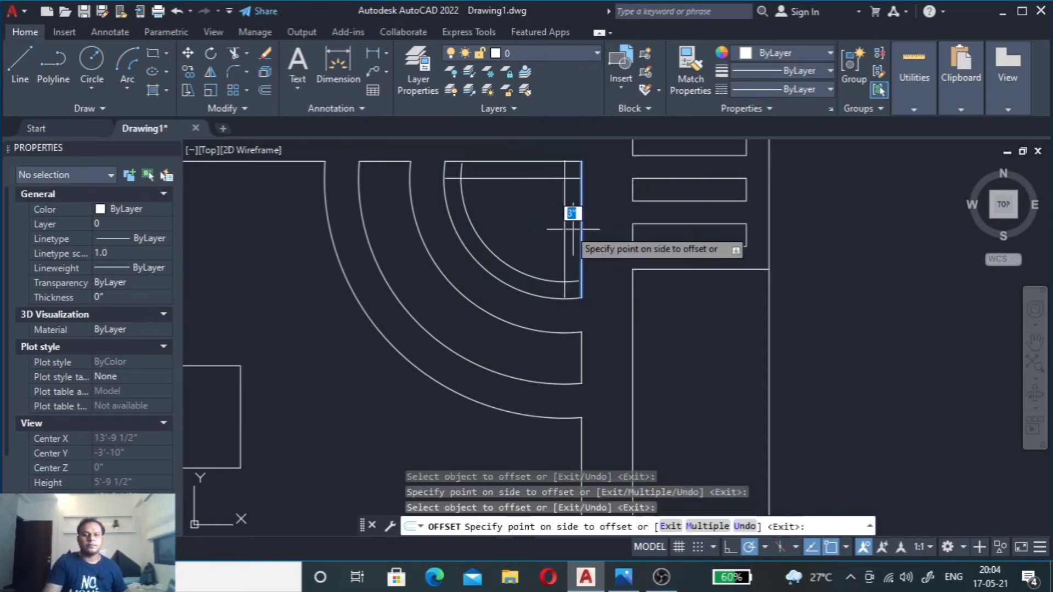
pyautogui.press('Escape')
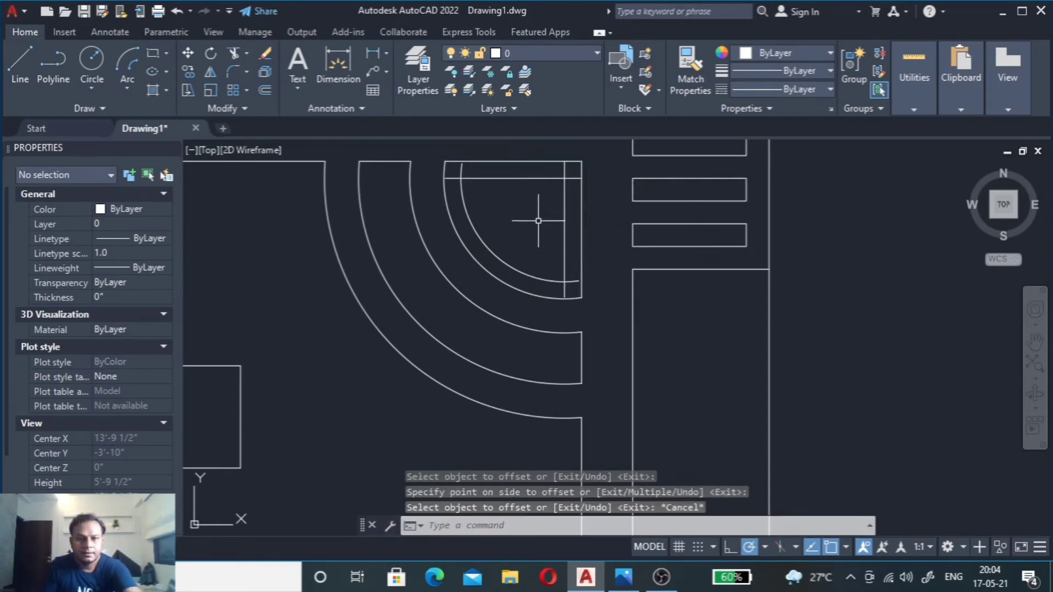
pyautogui.write('f')
pyautogui.press('Return')
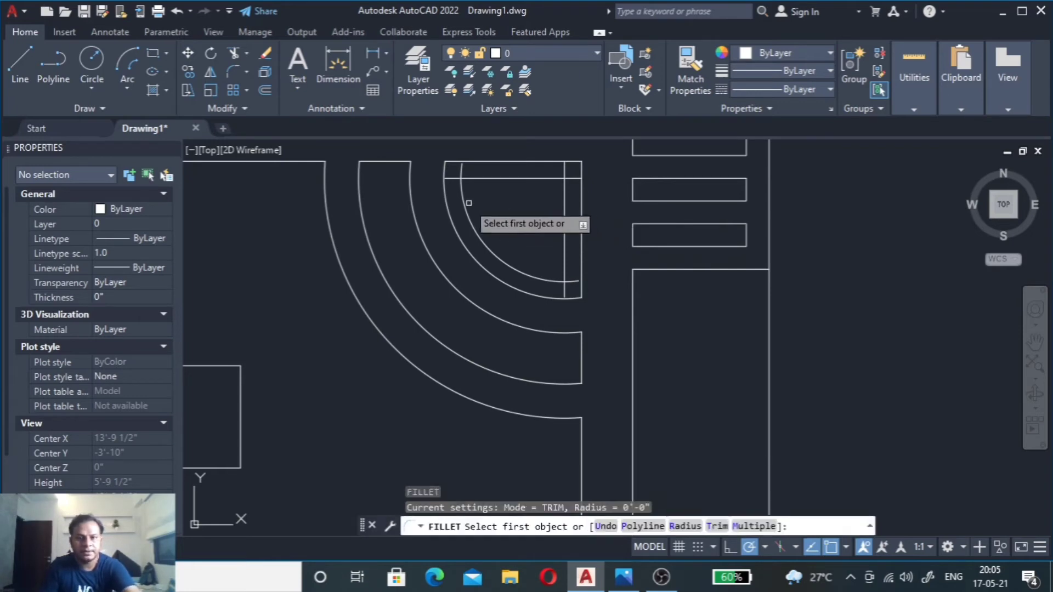
# Step: Zero-radius fillet the 3" arc to the top line, top line to vertical line, vertical line to arc
pyautogui.click(462, 194)
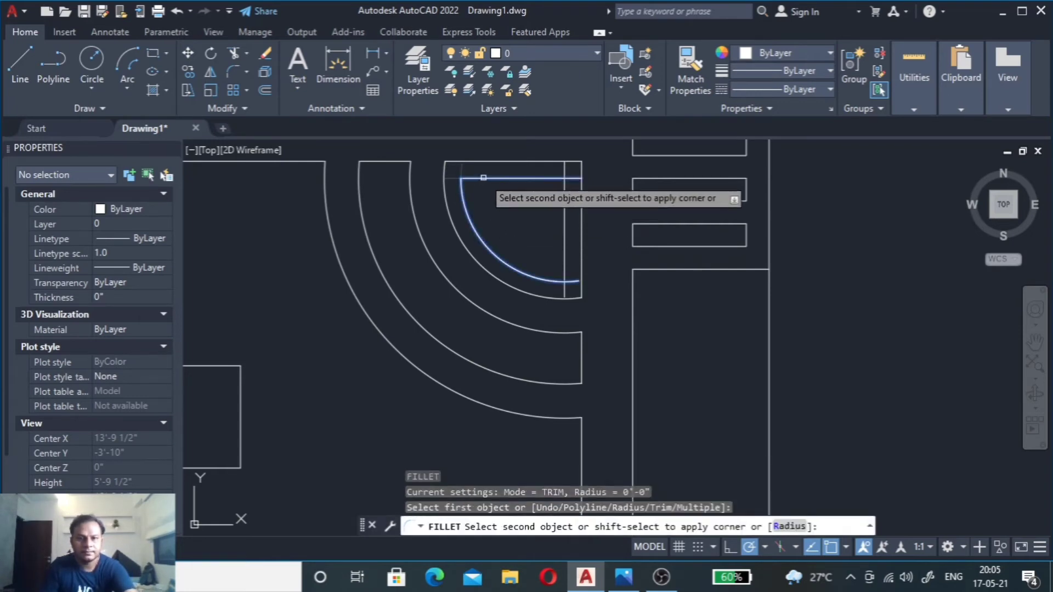
pyautogui.click(513, 179)
pyautogui.press('Return')
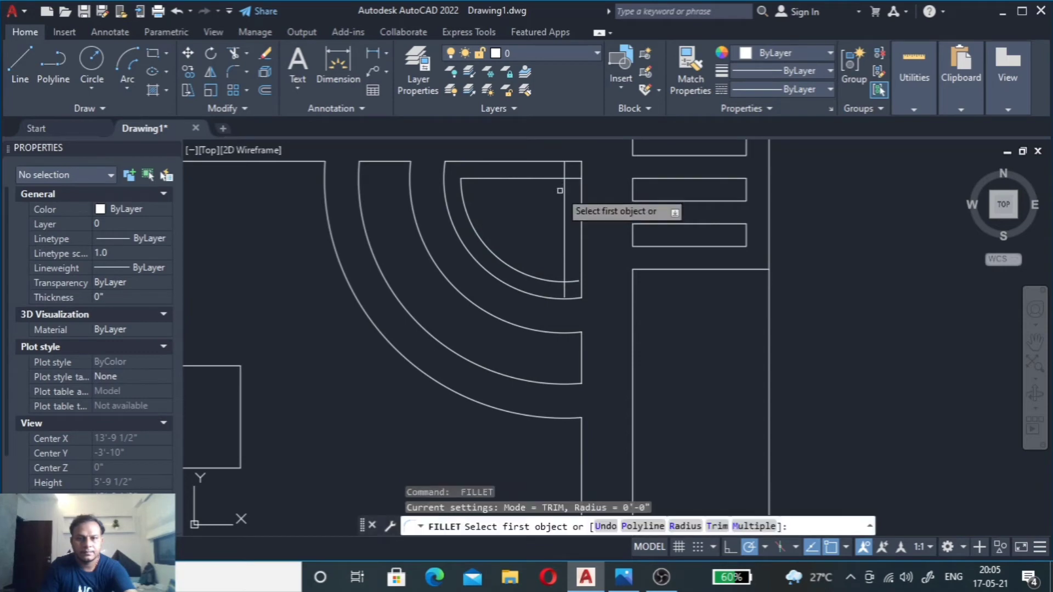
pyautogui.click(566, 180)
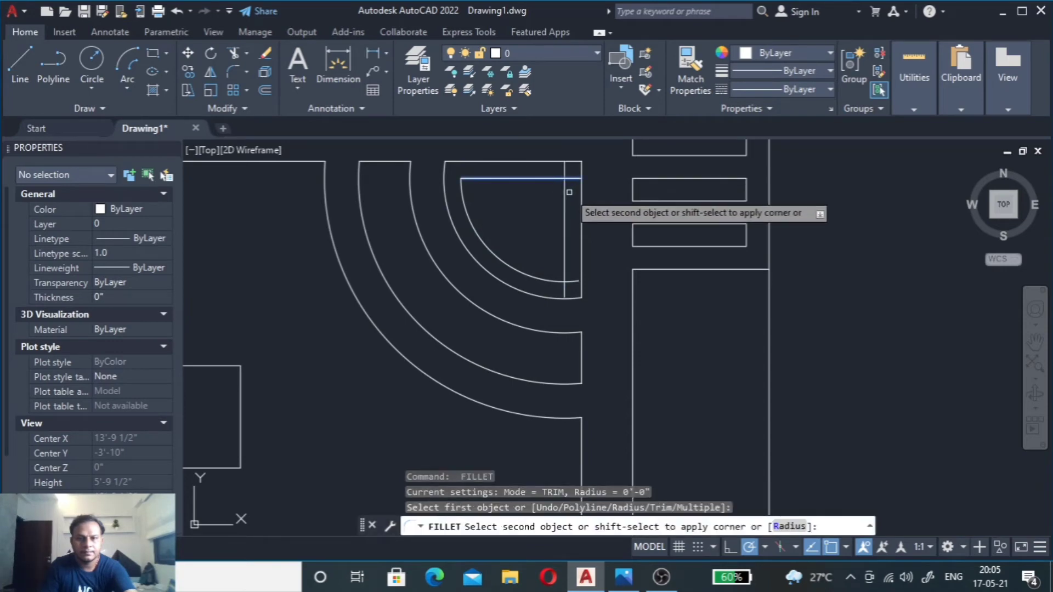
pyautogui.click(565, 192)
pyautogui.press('Return')
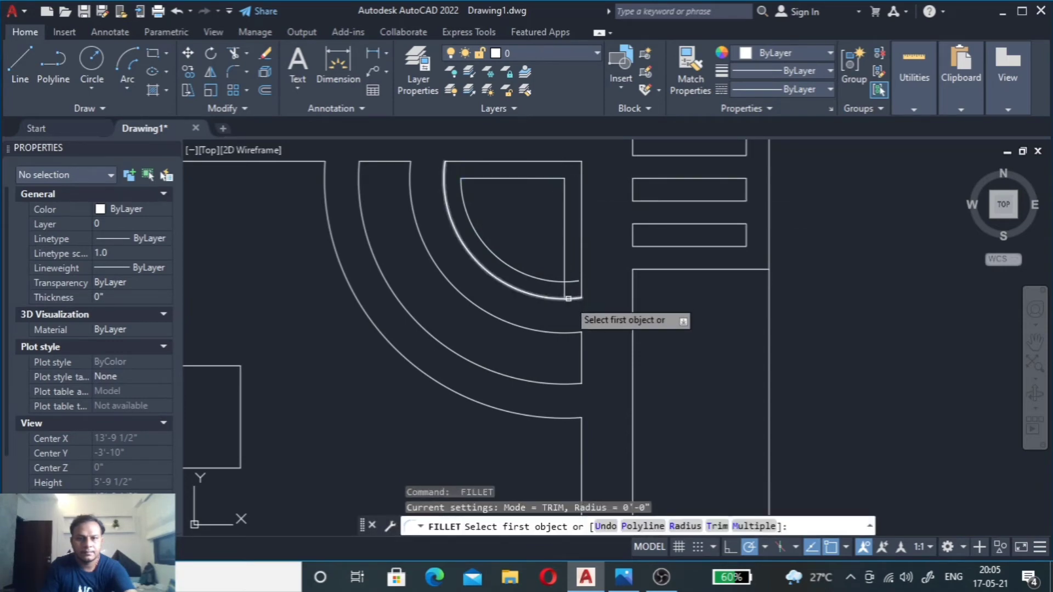
pyautogui.click(566, 272)
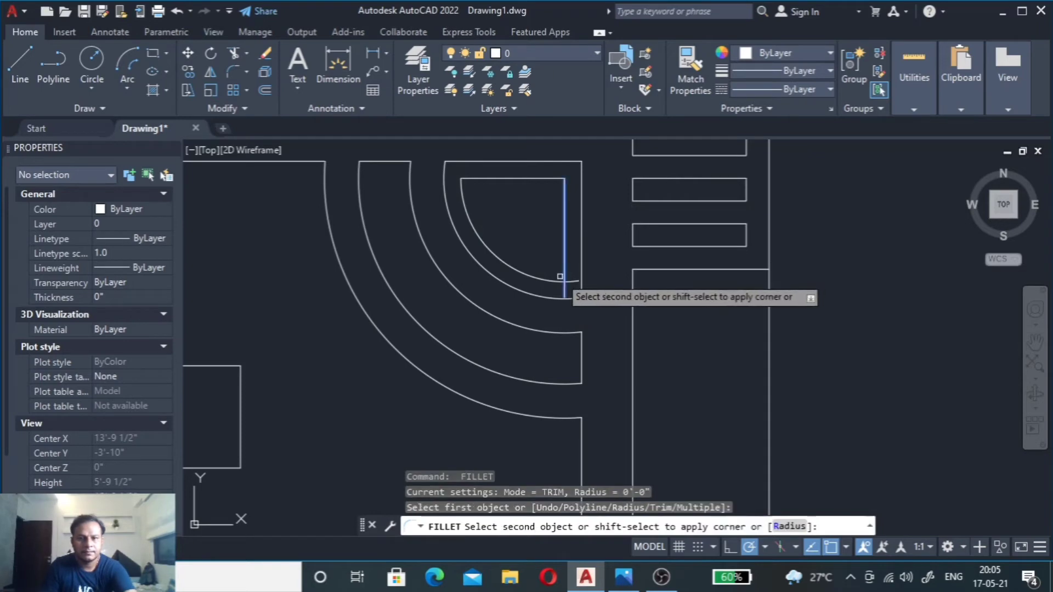
pyautogui.click(558, 281)
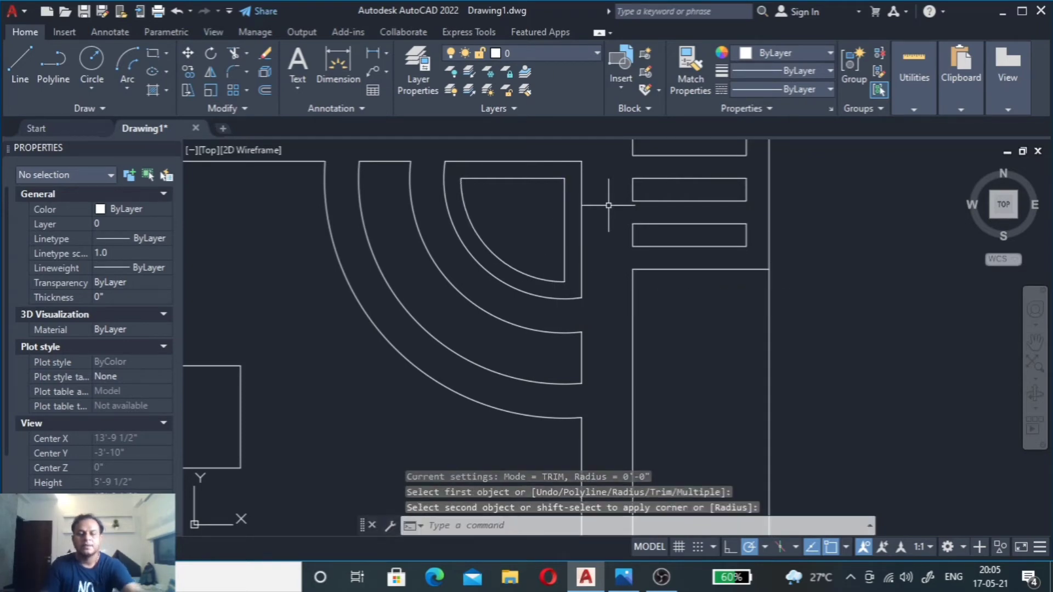
# Step: Load the ACAD_ISO07W100 dotted linetype into the drawing via the Linetype Manager
pyautogui.click(821, 89)
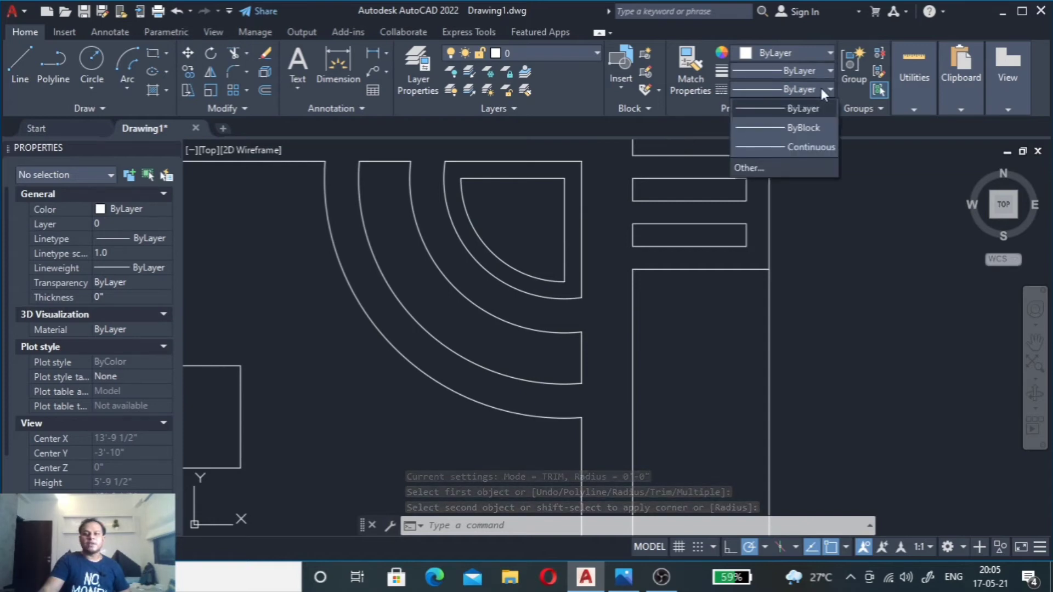
pyautogui.click(774, 168)
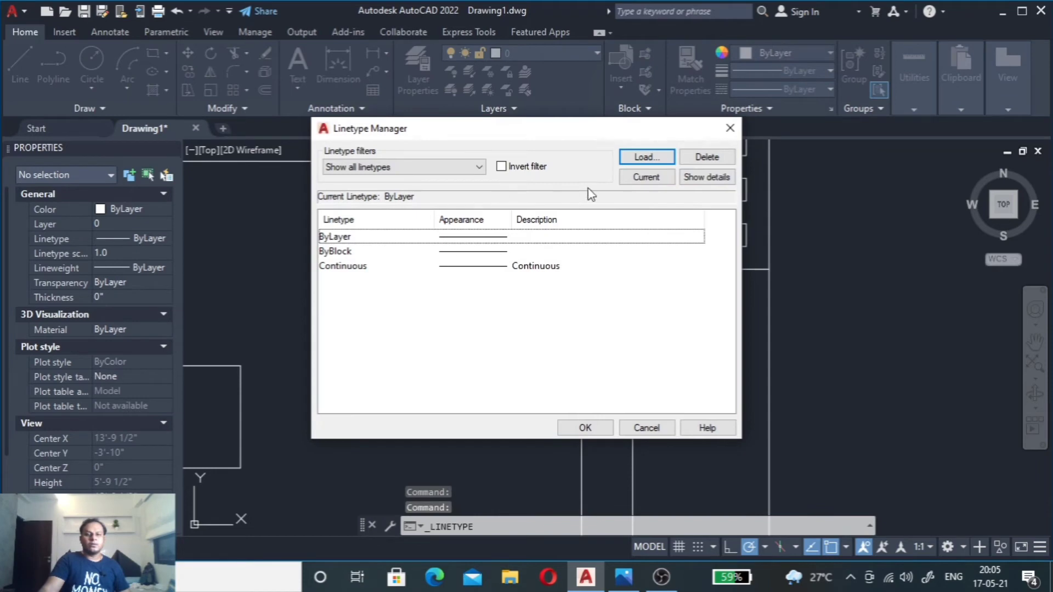
pyautogui.click(664, 160)
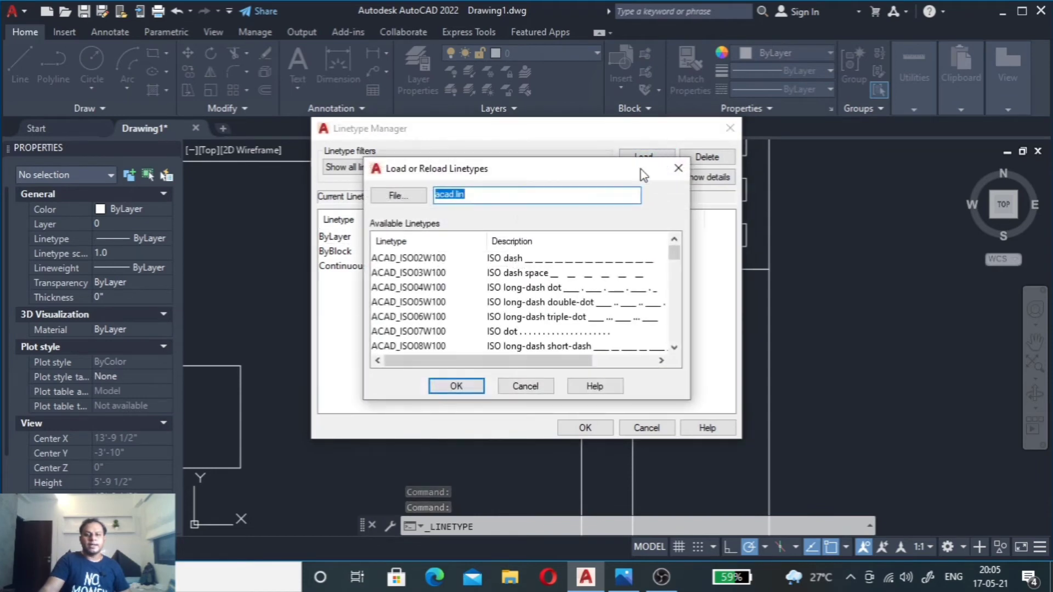
pyautogui.click(562, 337)
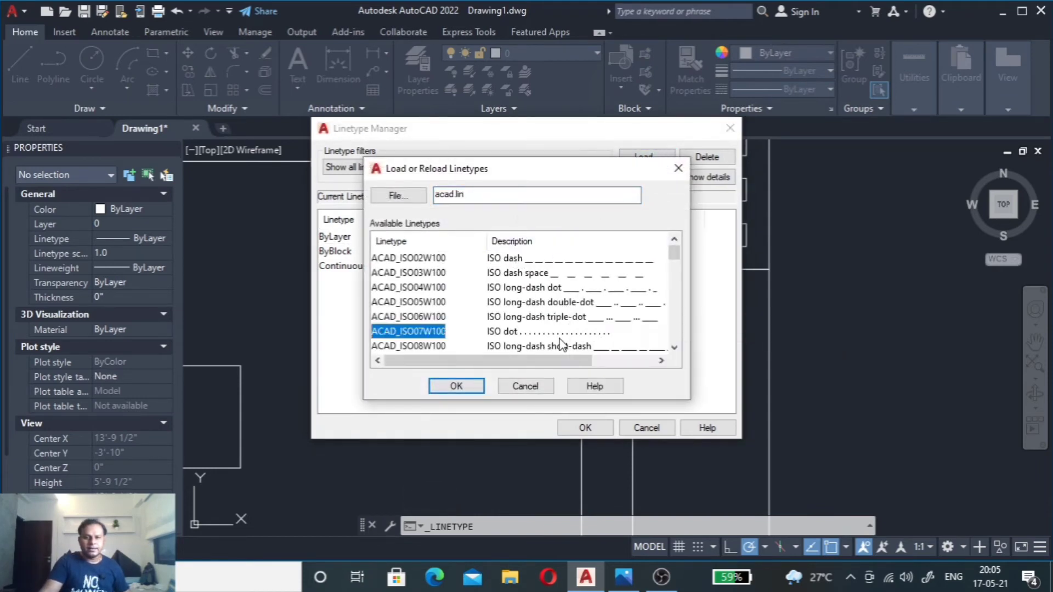
pyautogui.click(469, 387)
pyautogui.click(585, 429)
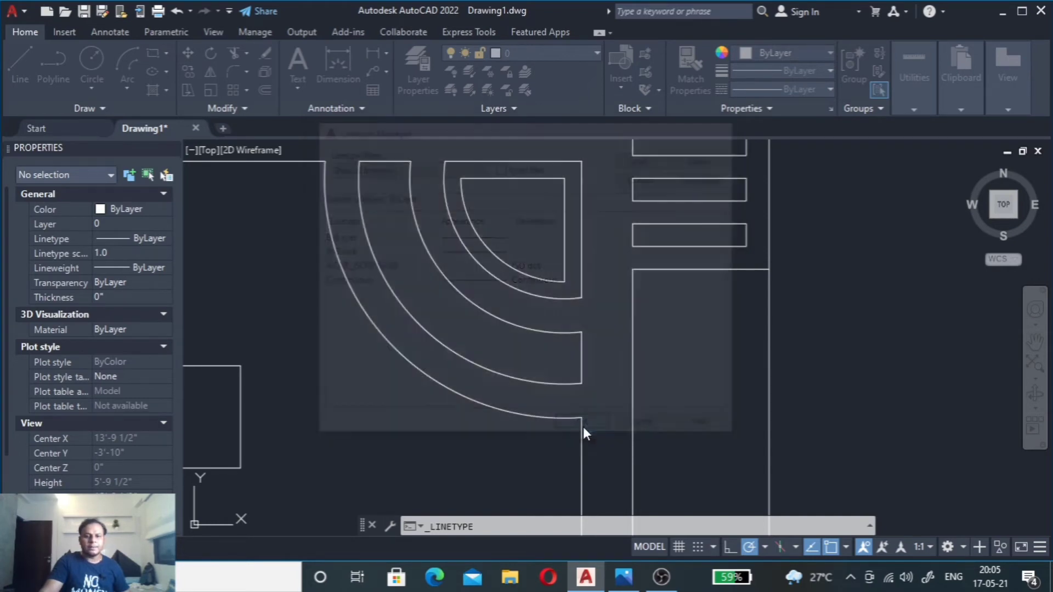
# Step: Give the quarter-circle panel's arc and two lines the ACAD_ISO07W100 linetype, then deselect
pyautogui.click(573, 175)
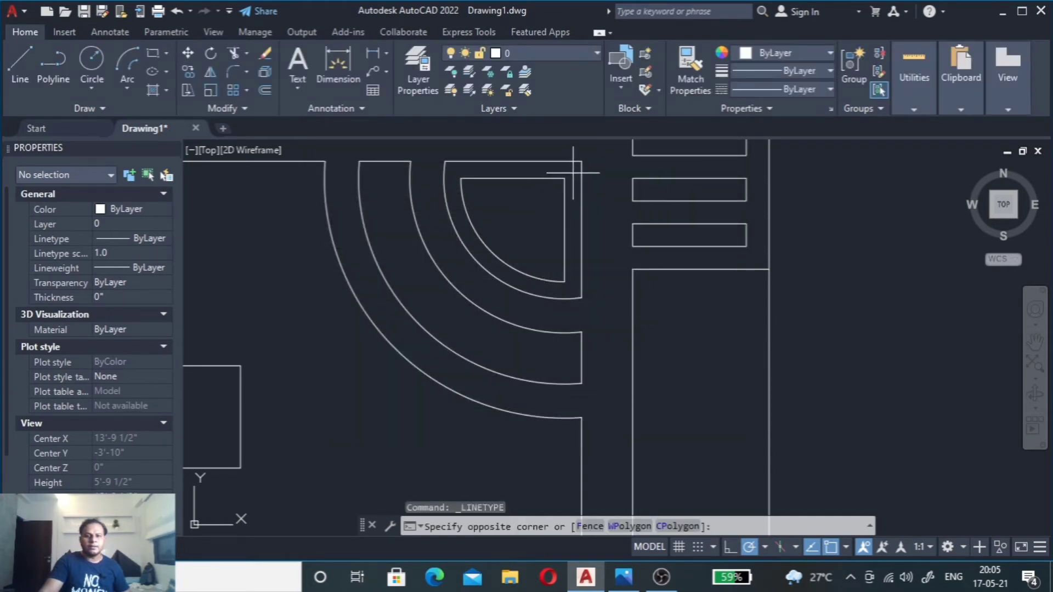
pyautogui.click(482, 243)
pyautogui.click(777, 91)
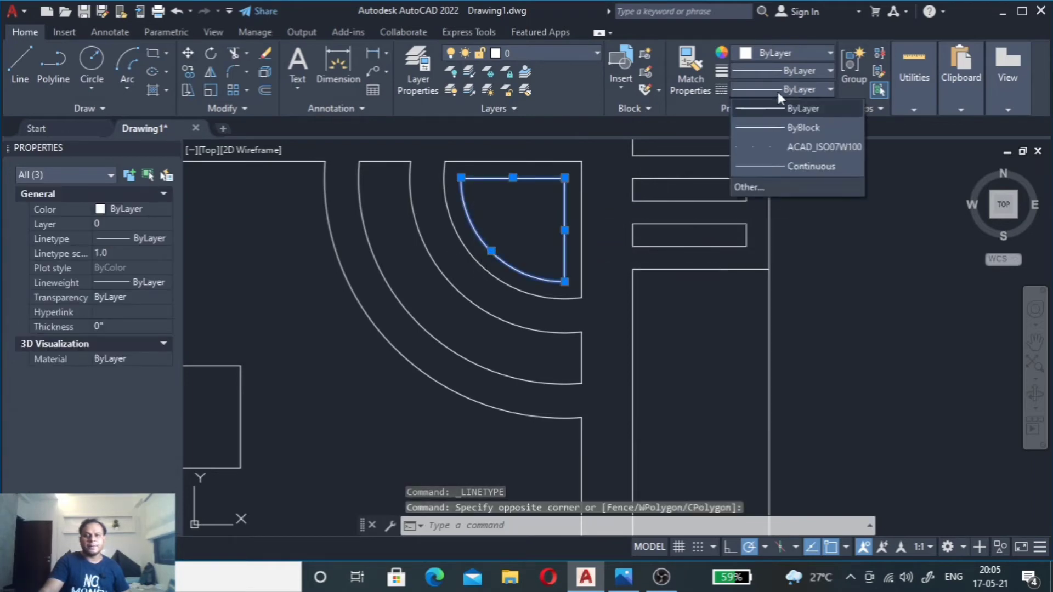
pyautogui.click(785, 150)
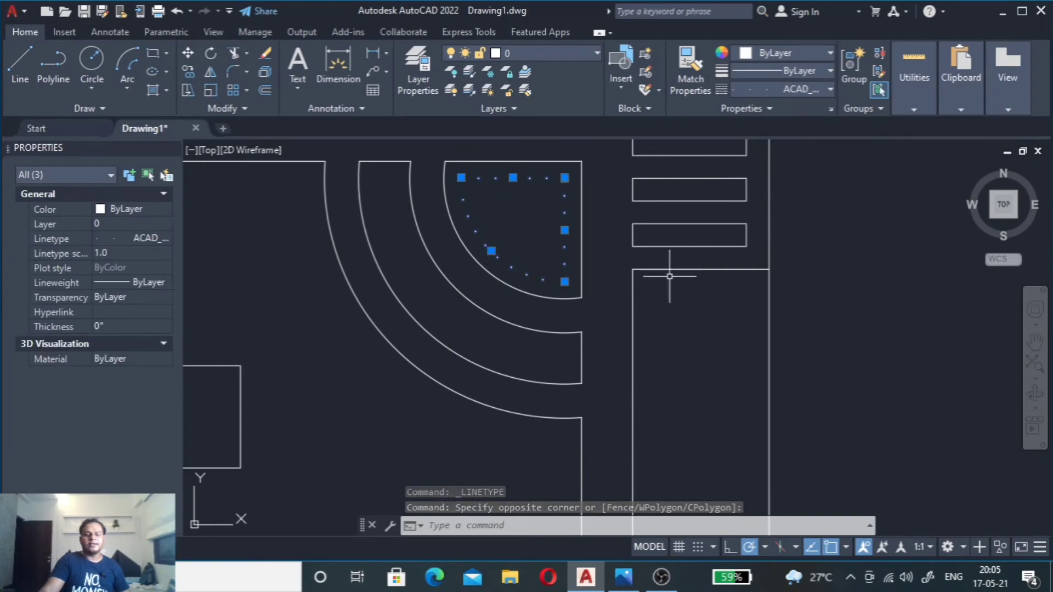
pyautogui.click(650, 342)
pyautogui.press('Escape')
pyautogui.scroll(-2, 660, 294)
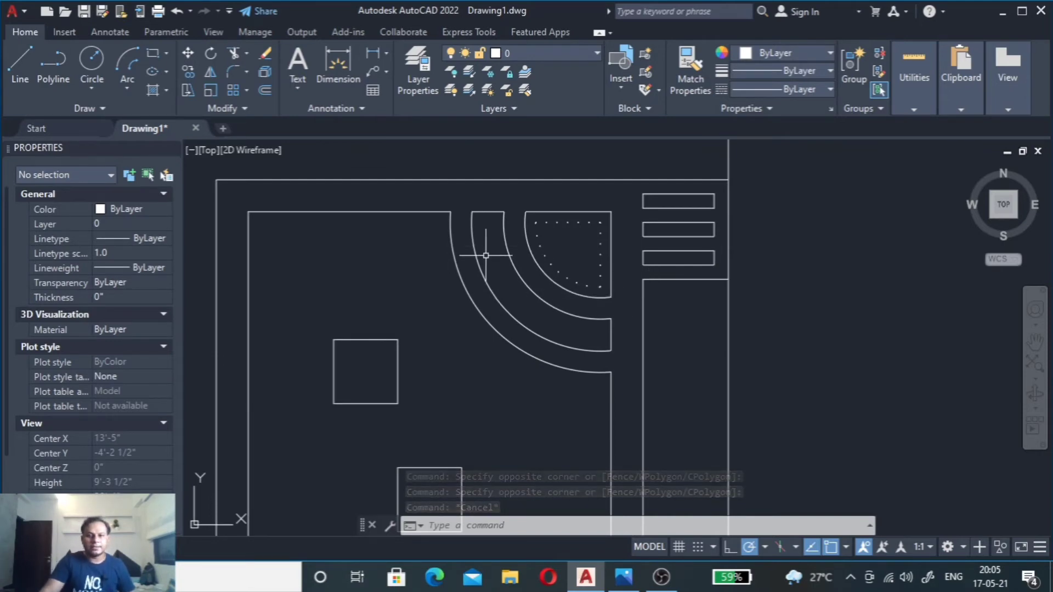
# Step: Offset the inner cove arc 3 inches inward using OFFSET's Multiple option
pyautogui.scroll(4, 485, 257)
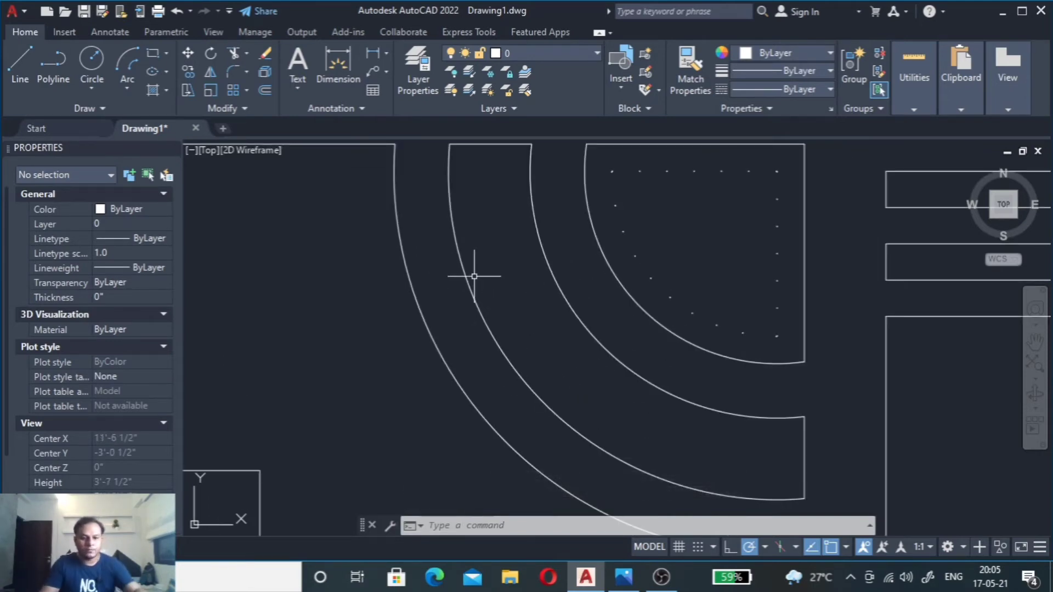
pyautogui.click(474, 275)
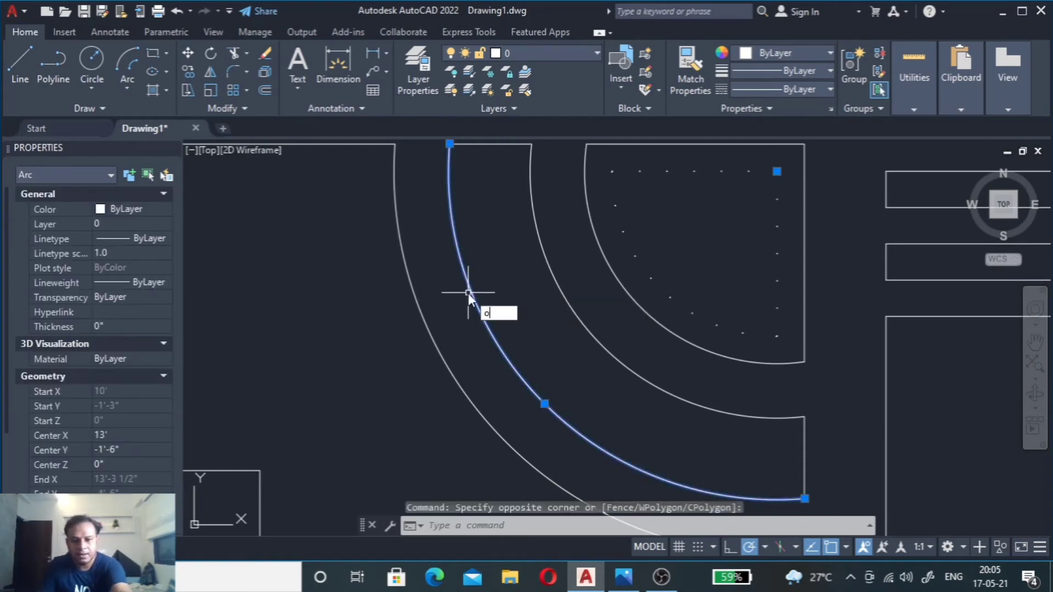
pyautogui.press('Return')
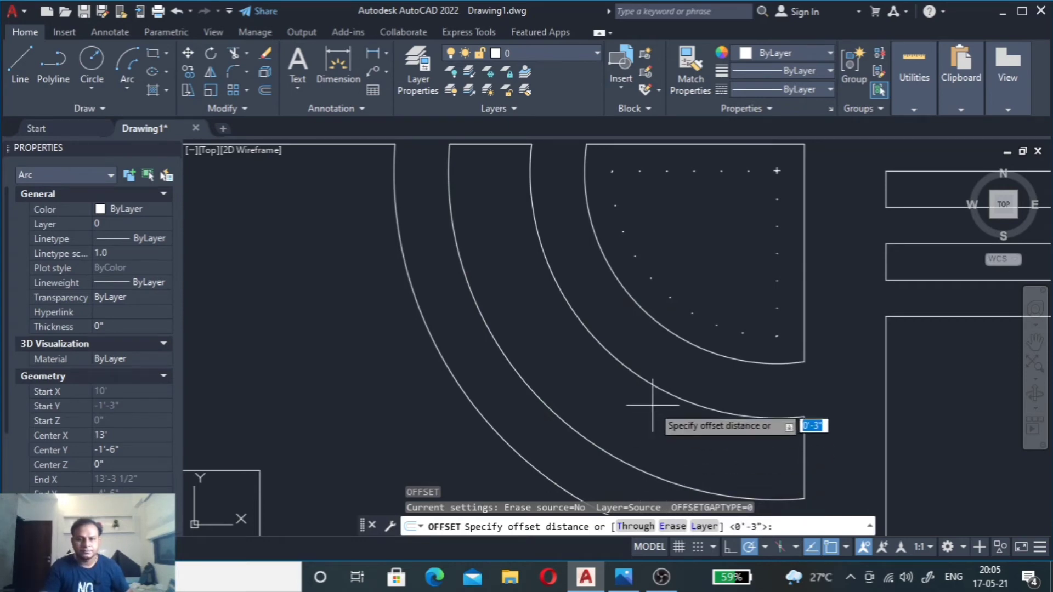
pyautogui.press('Return')
pyautogui.click(627, 446)
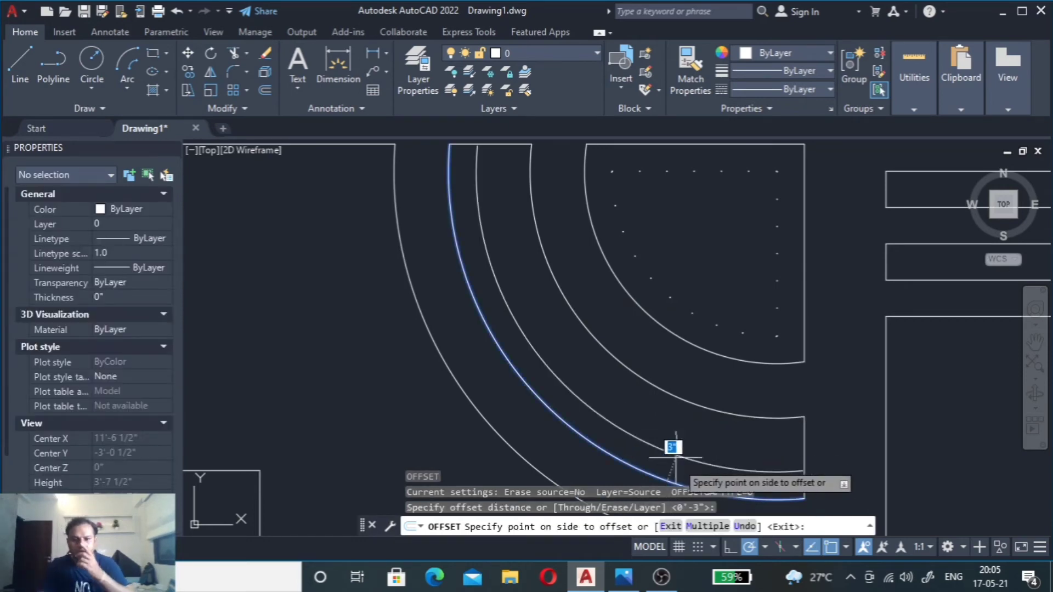
pyautogui.click(708, 527)
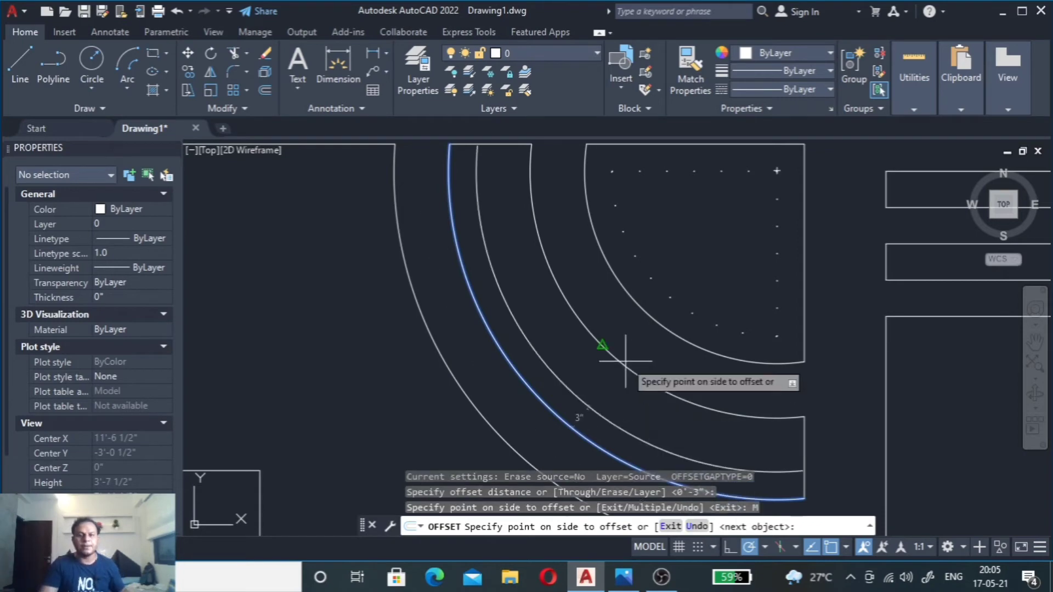
pyautogui.click(584, 351)
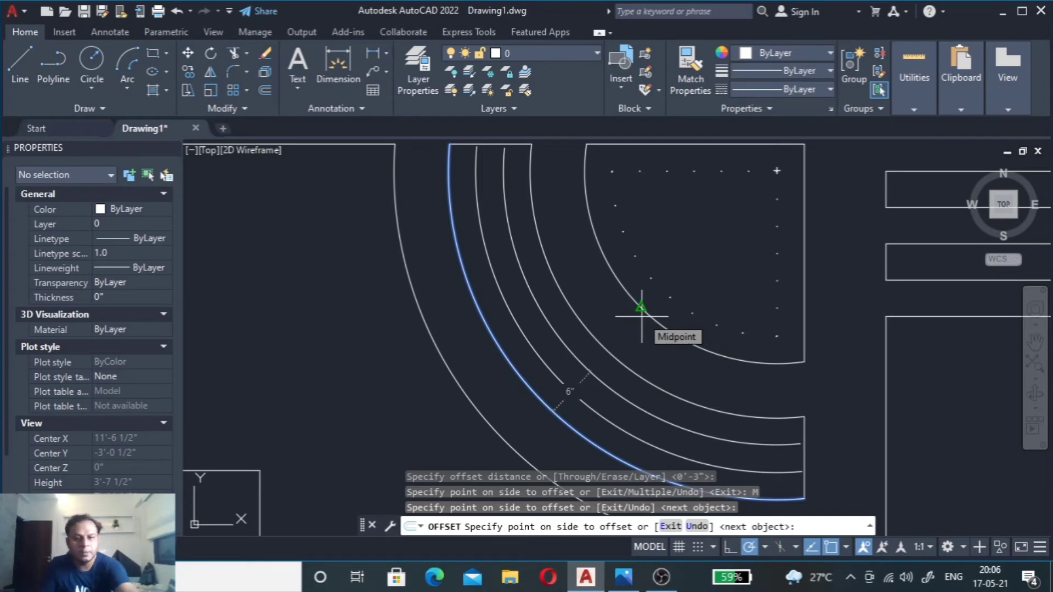
pyautogui.press('Escape')
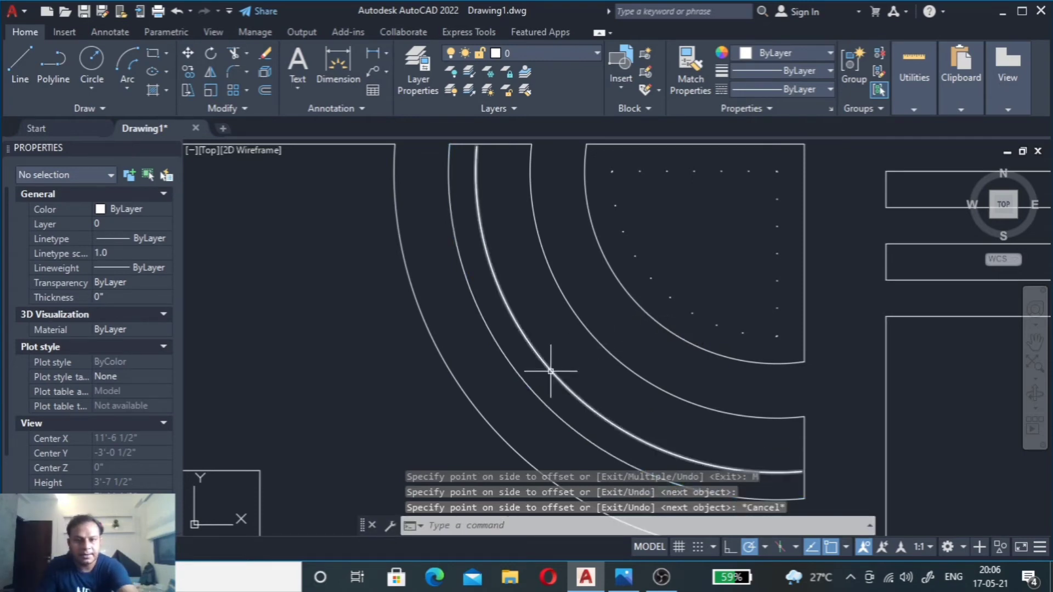
# Step: Offset another cove arc, the top horizontal line and right end line by 3 inches
pyautogui.click(550, 371)
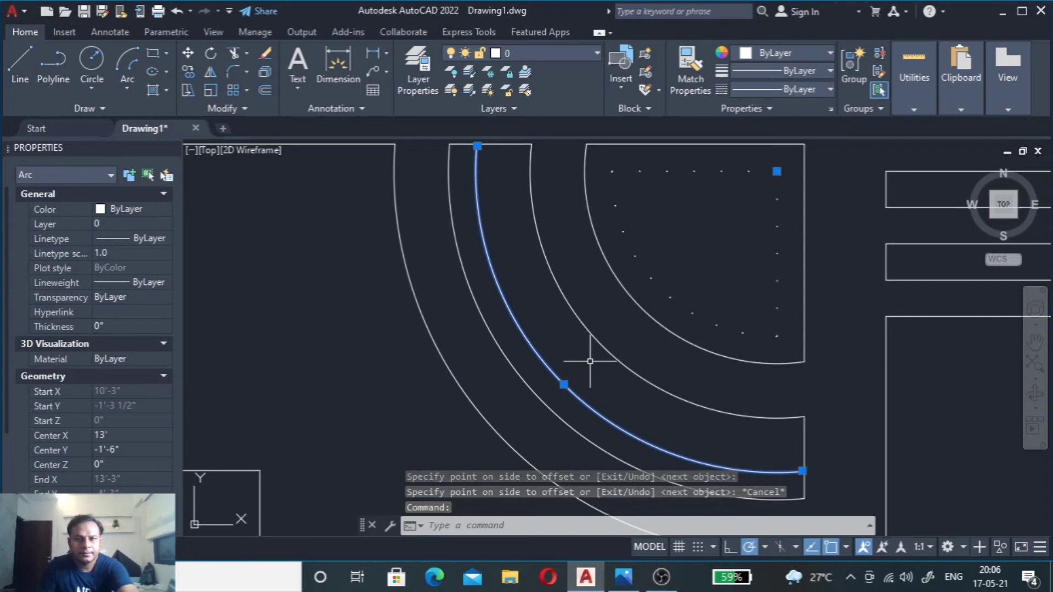
pyautogui.press('Escape')
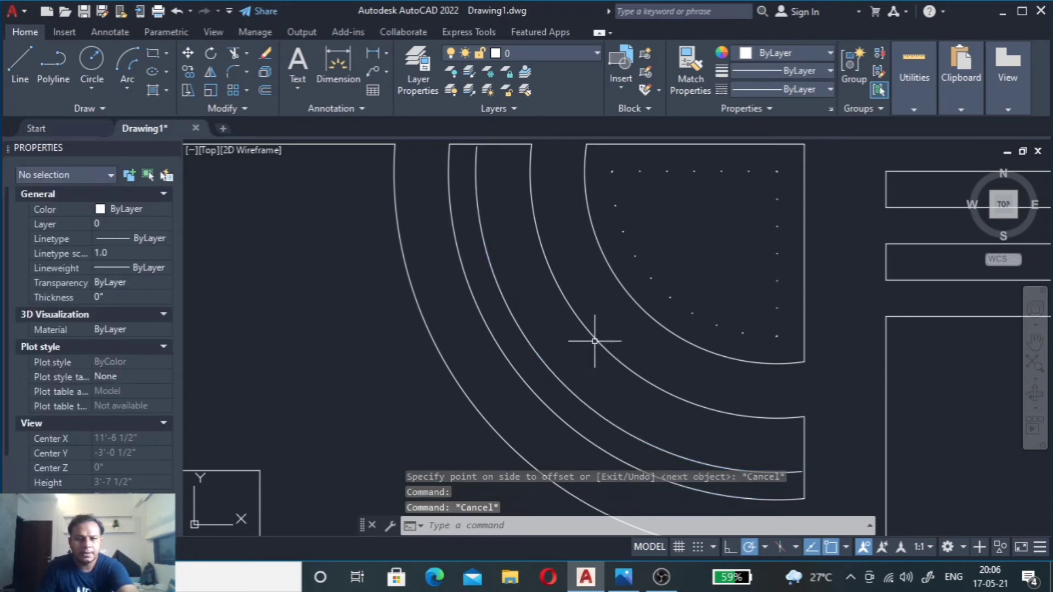
pyautogui.click(595, 341)
pyautogui.press('Return')
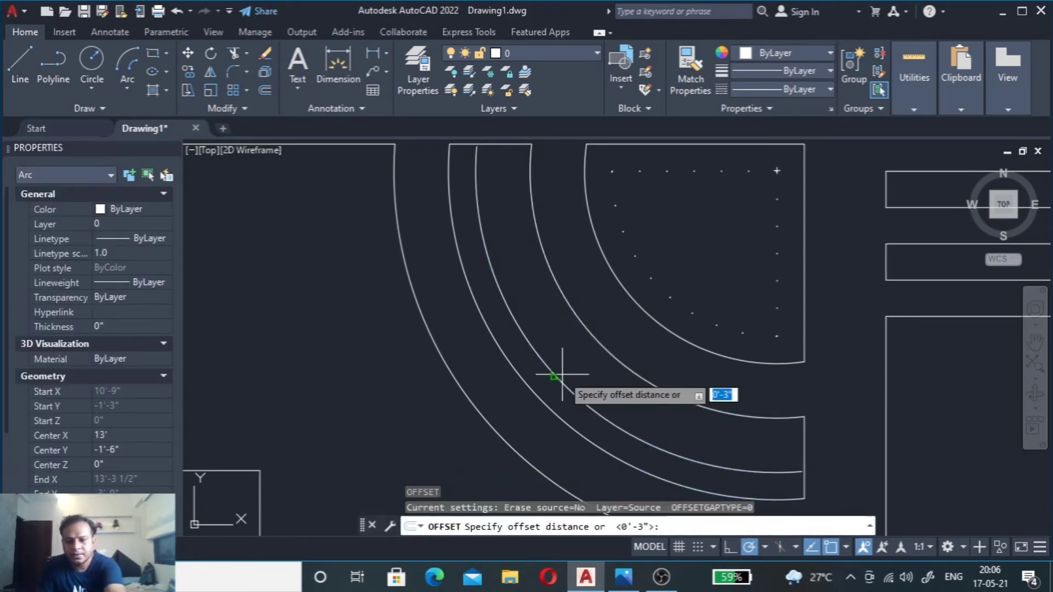
pyautogui.press('Return')
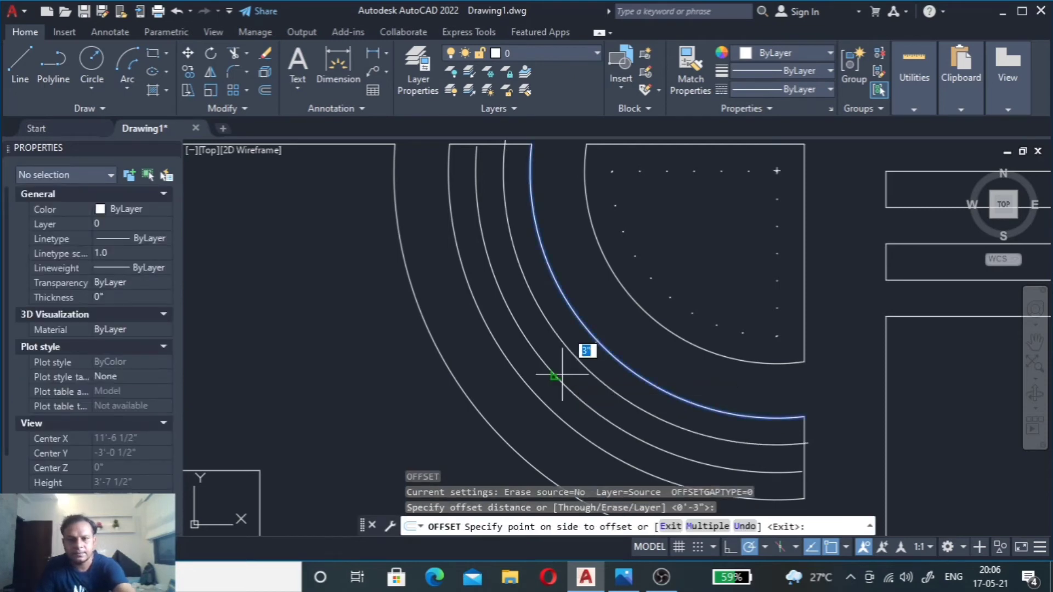
pyautogui.click(522, 408)
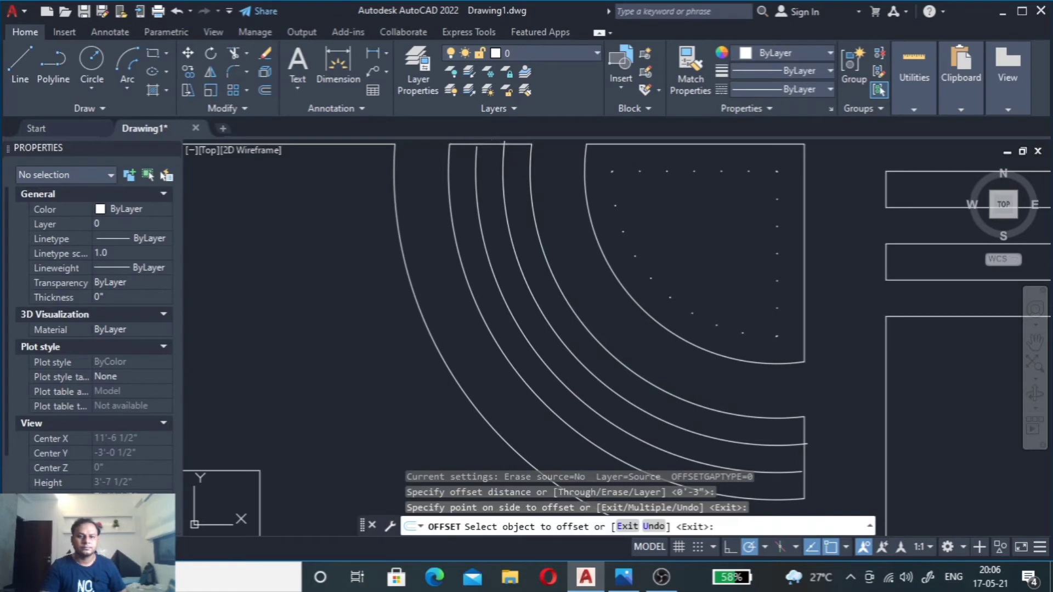
pyautogui.click(488, 142)
pyautogui.click(471, 178)
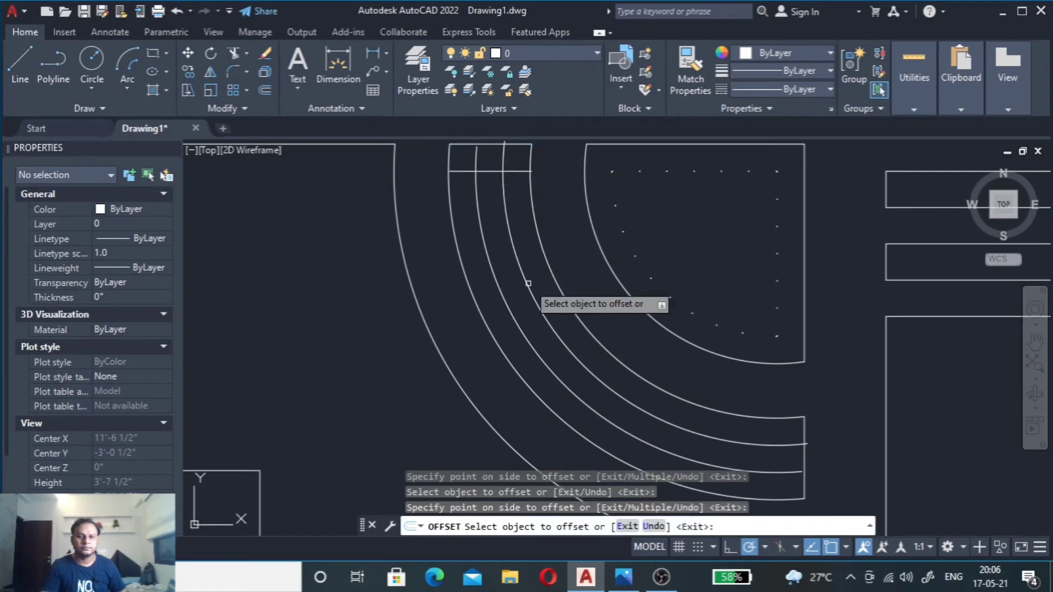
pyautogui.click(804, 461)
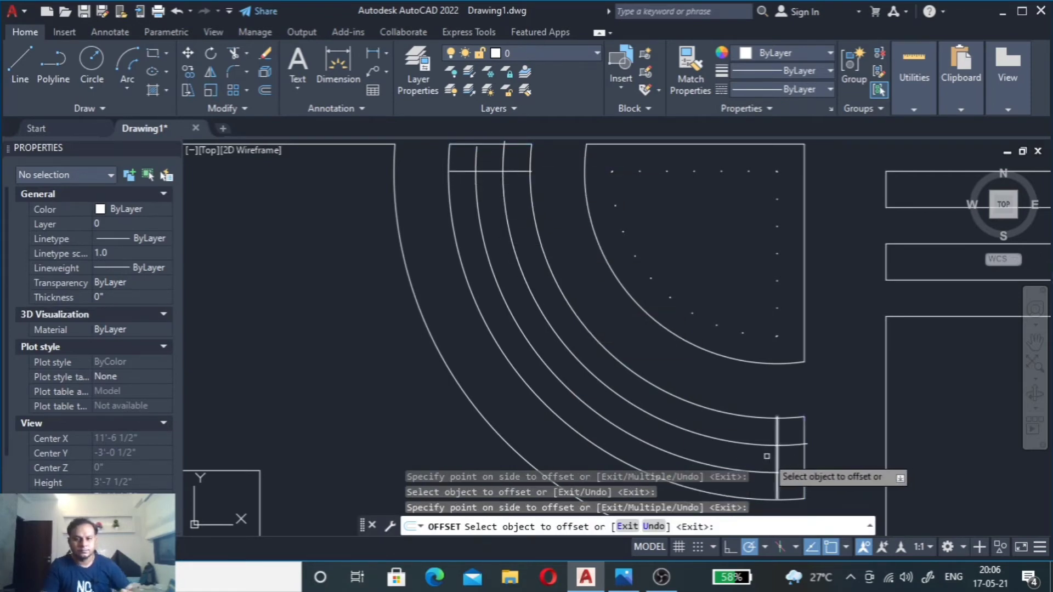
pyautogui.press('Escape')
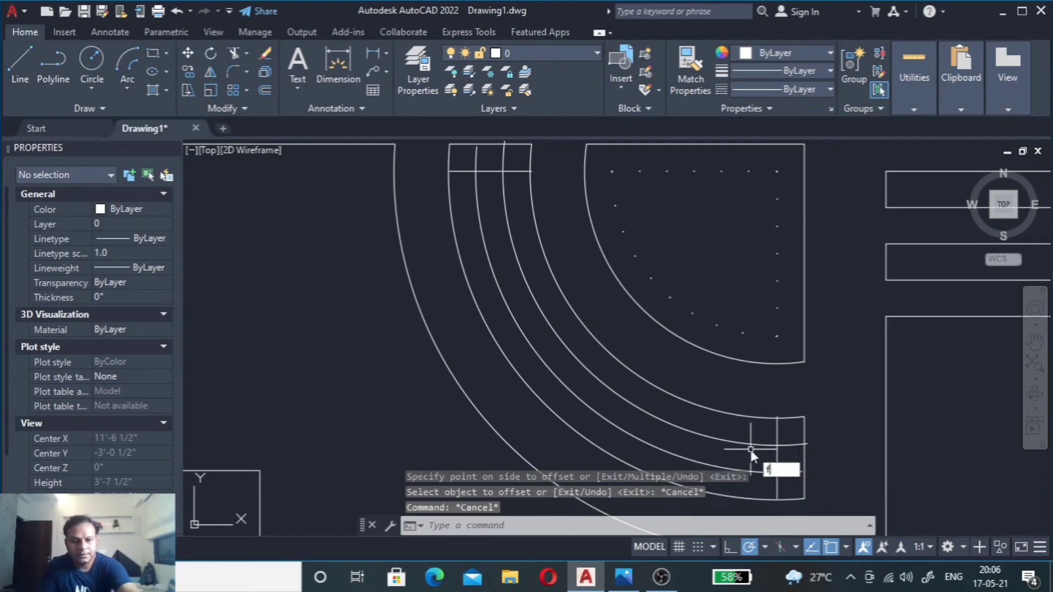
pyautogui.press('Return')
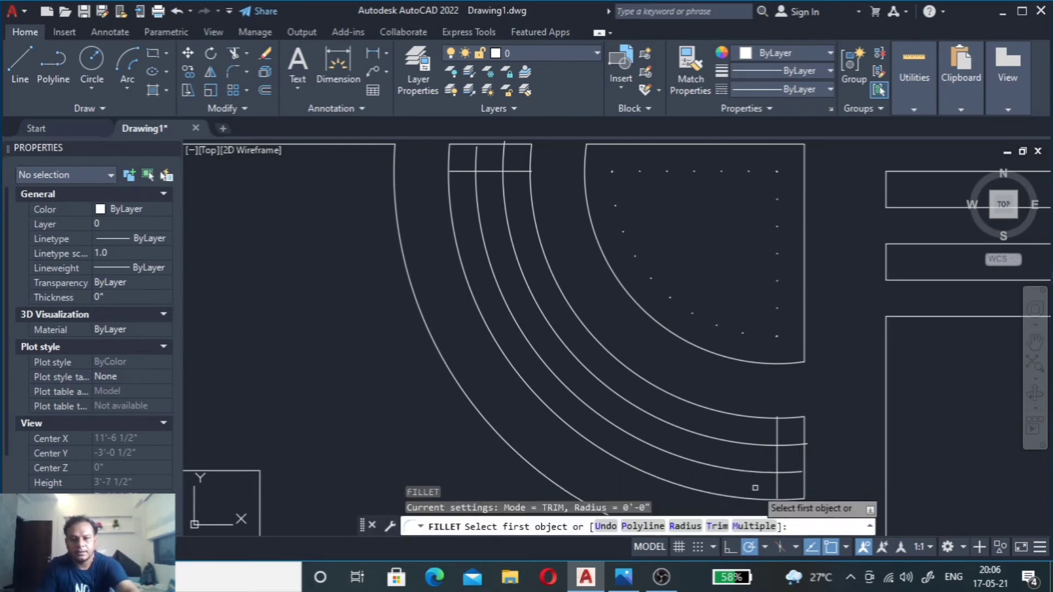
# Step: Fillet the offset arcs to the right end line using the Multiple option
pyautogui.click(754, 526)
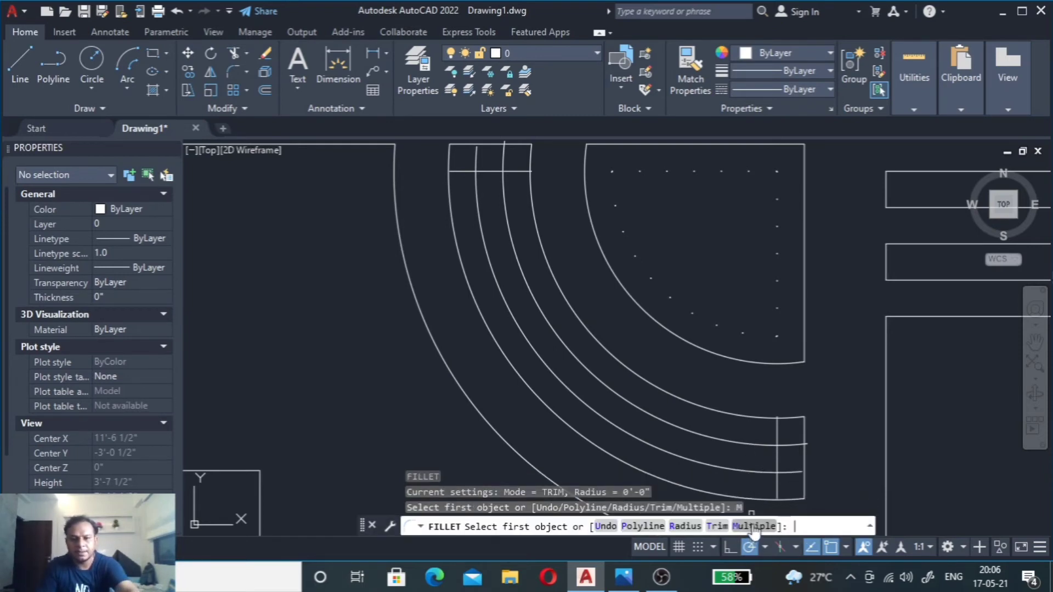
pyautogui.click(761, 475)
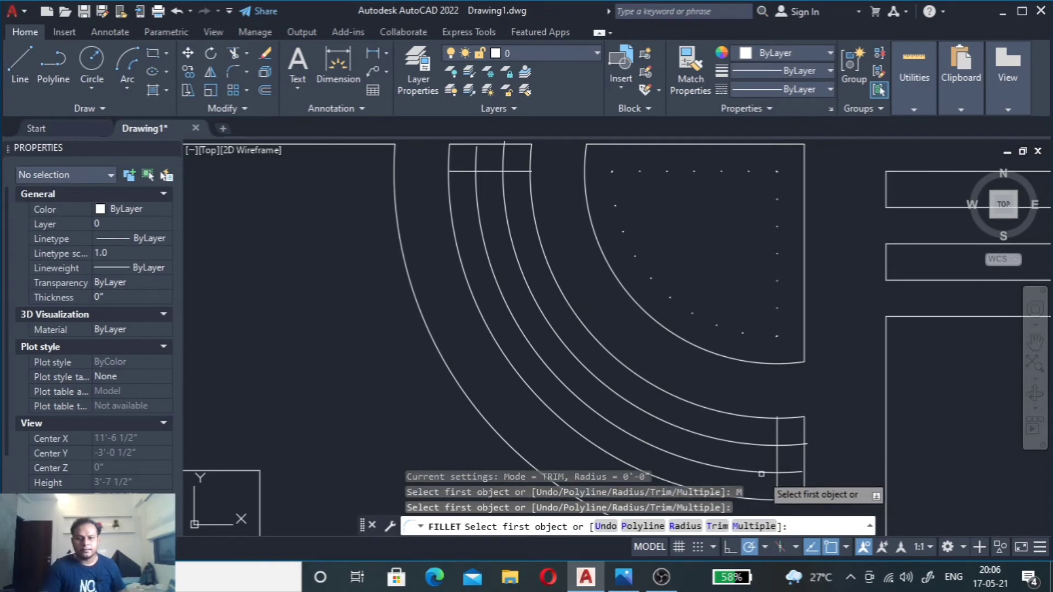
pyautogui.click(761, 473)
pyautogui.click(771, 449)
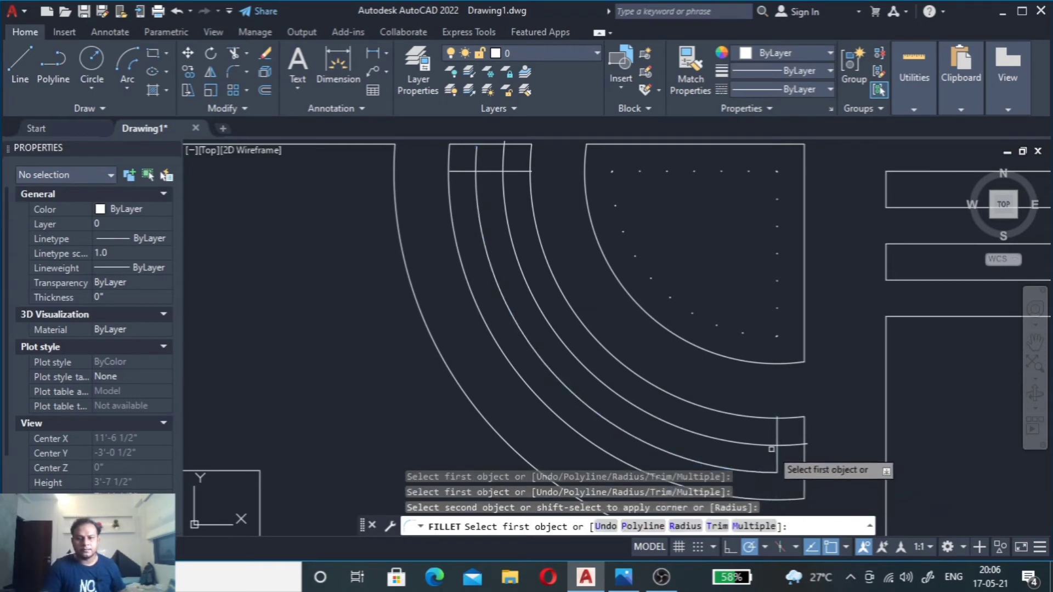
pyautogui.click(771, 446)
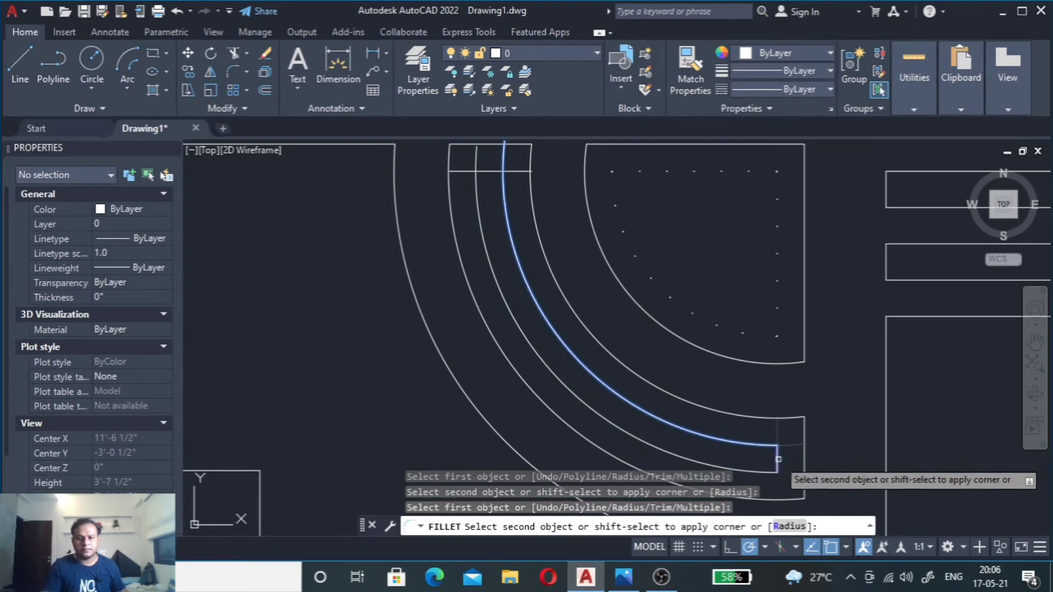
pyautogui.click(777, 459)
pyautogui.scroll(-2, 712, 411)
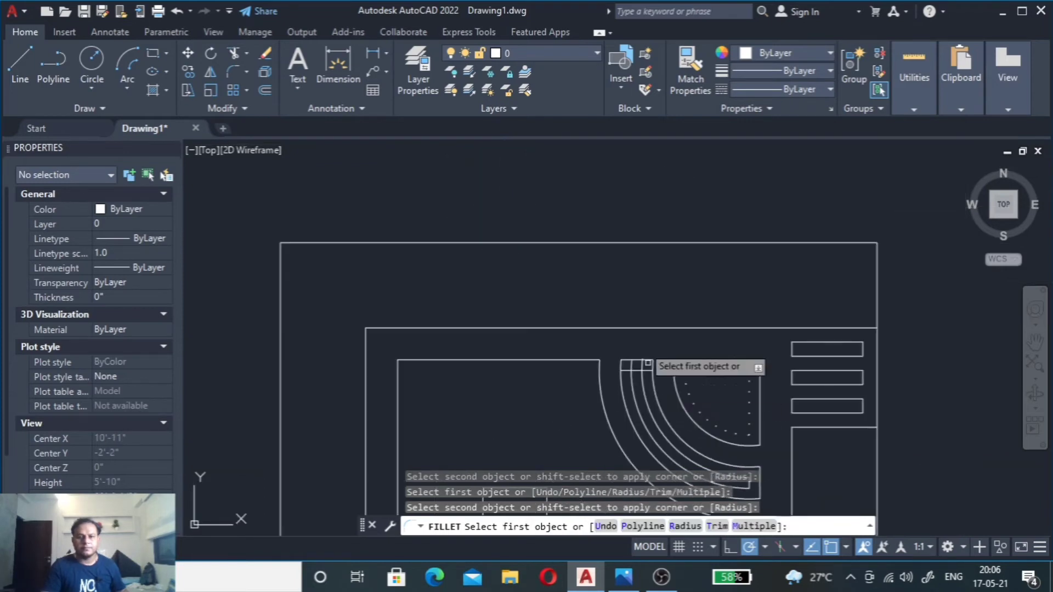
pyautogui.scroll(4, 636, 369)
pyautogui.scroll(-4, 655, 442)
pyautogui.scroll(3, 644, 375)
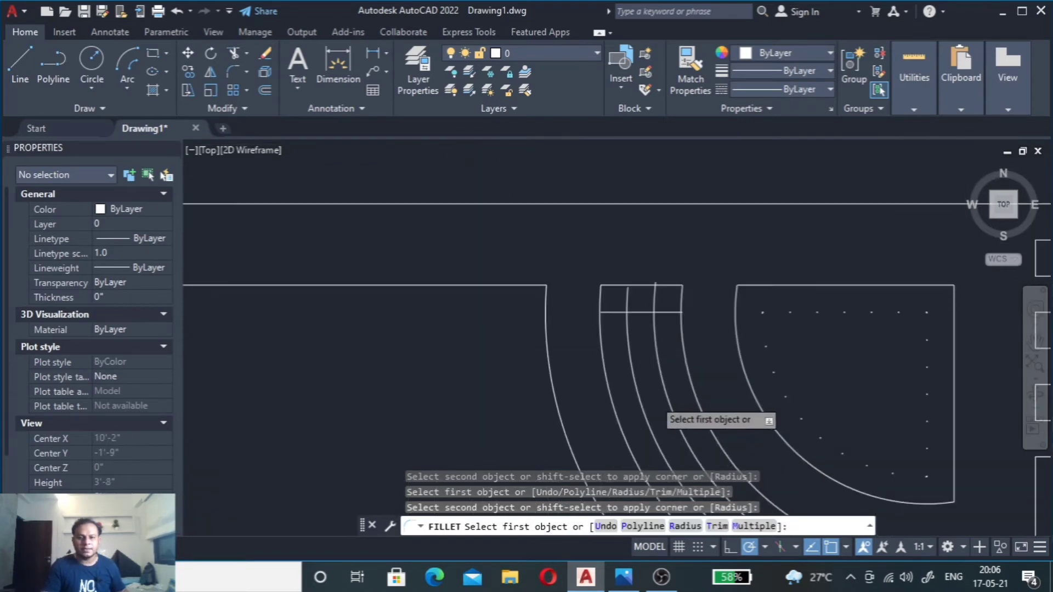
pyautogui.scroll(2, 652, 395)
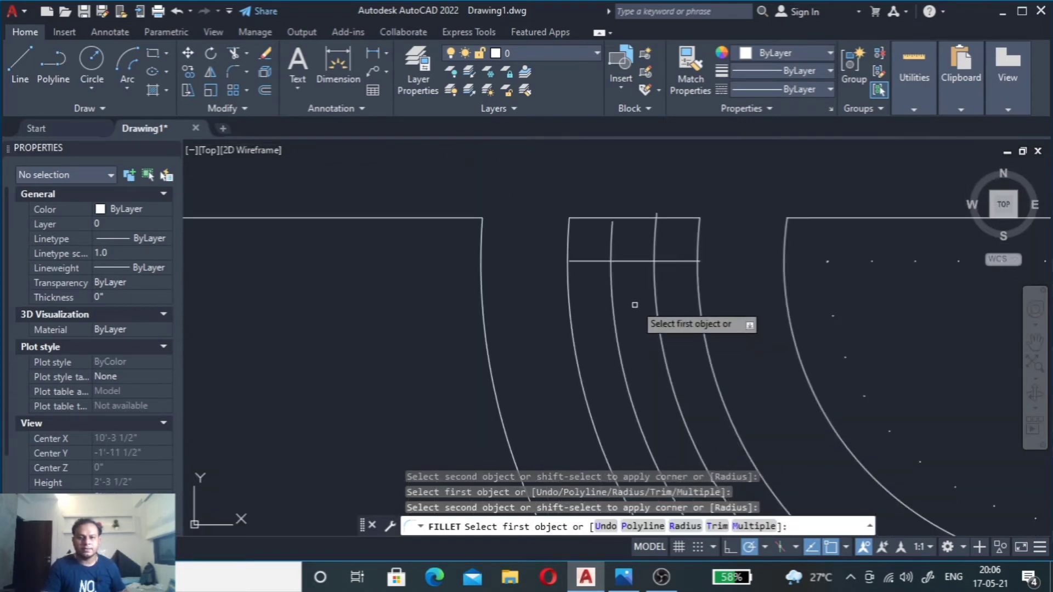
# Step: Fillet the offset arc into a corner with the top horizontal line, then finish
pyautogui.click(610, 269)
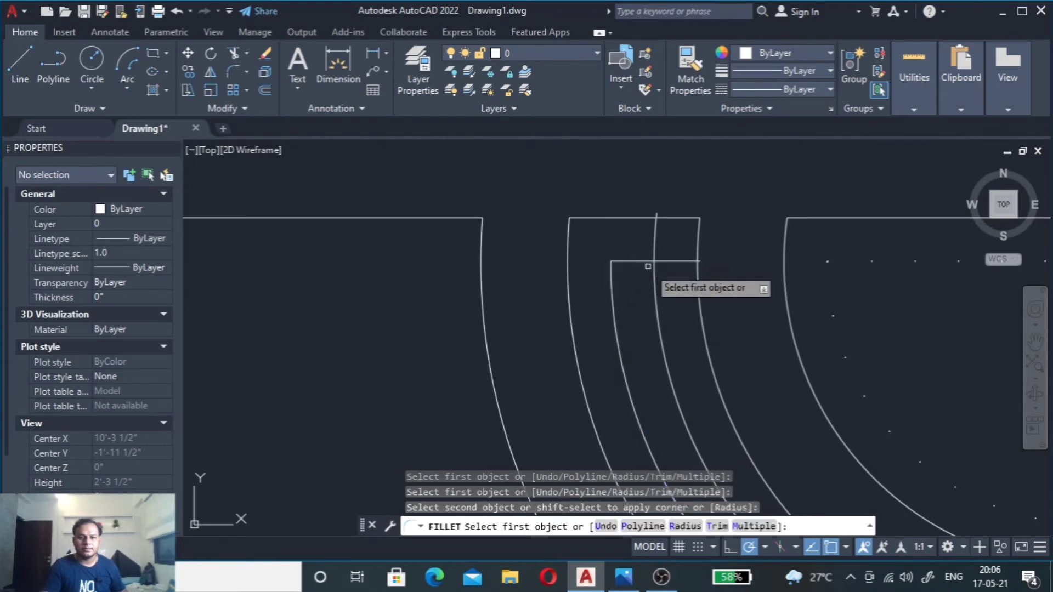
pyautogui.click(652, 265)
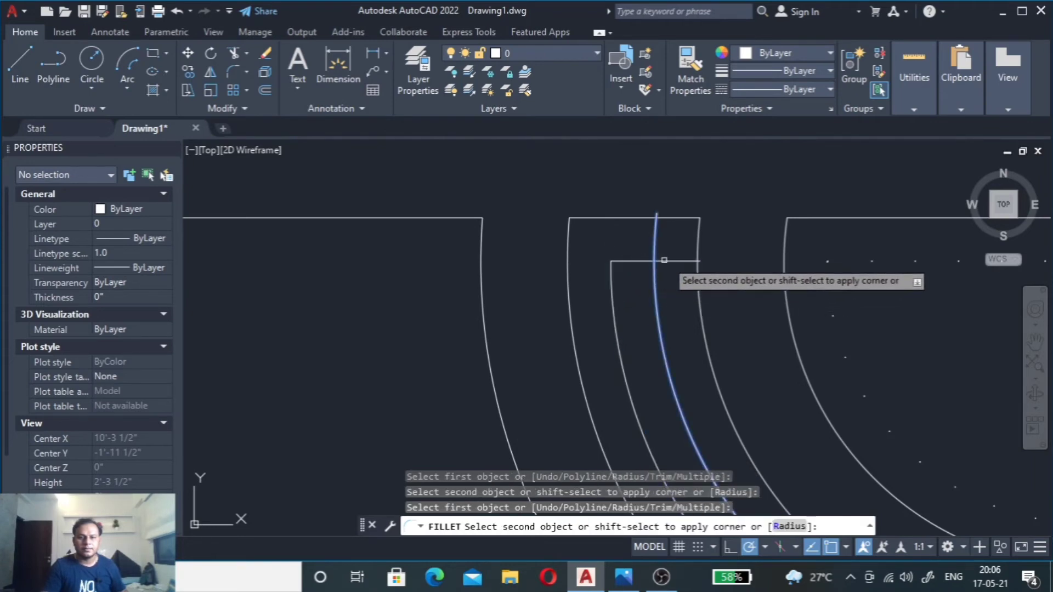
pyautogui.click(633, 261)
pyautogui.scroll(-6, 633, 262)
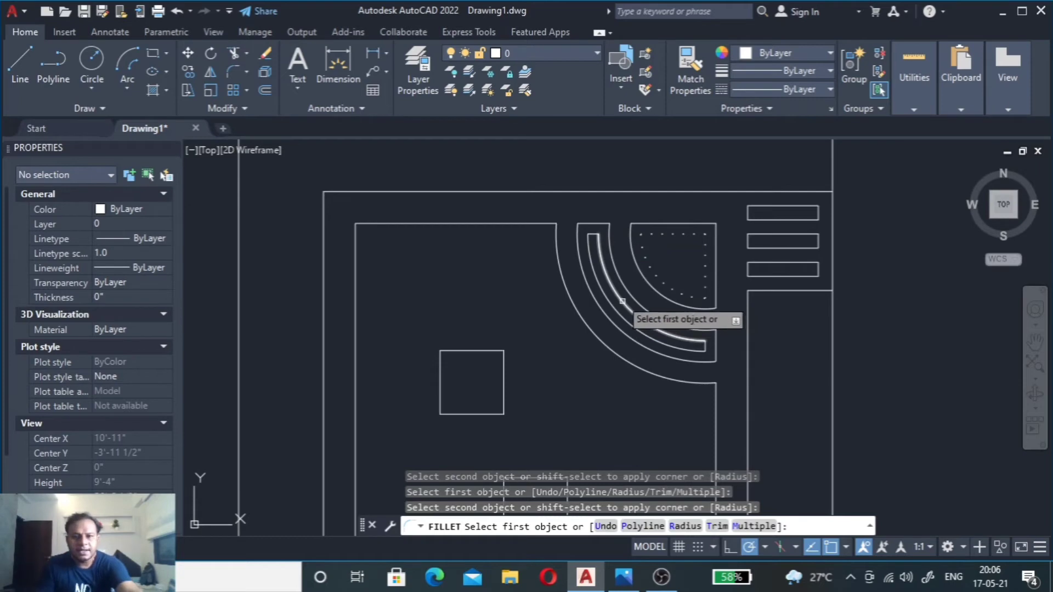
pyautogui.press('Escape')
pyautogui.scroll(8, 591, 235)
# Step: Crossing-select the three inner cove line pieces in the upper arc strip
pyautogui.click(630, 216)
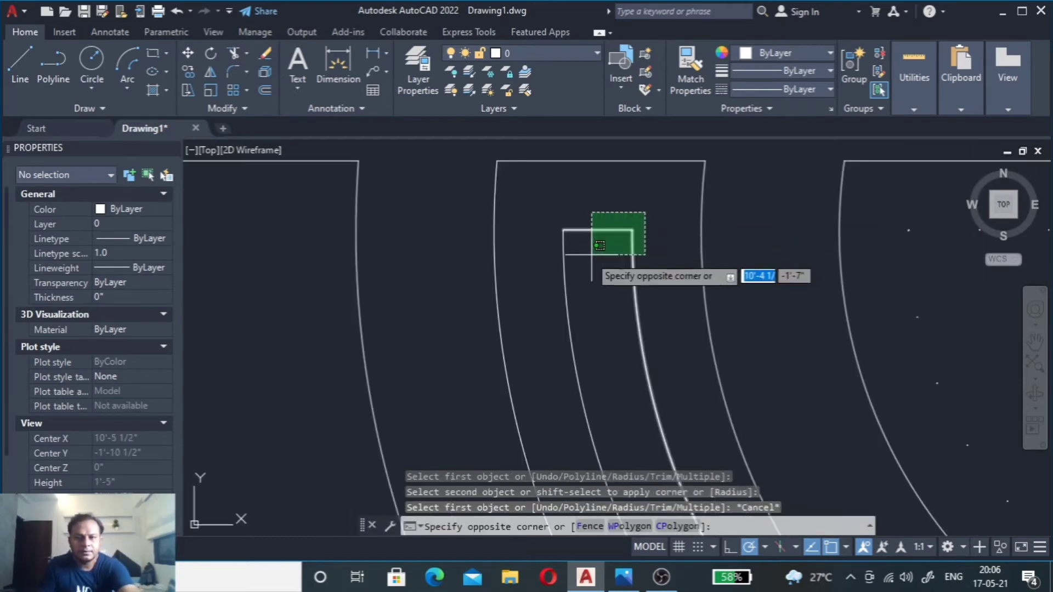
pyautogui.click(552, 269)
pyautogui.scroll(-3, 552, 268)
pyautogui.scroll(-2, 552, 269)
pyautogui.scroll(-1, 685, 378)
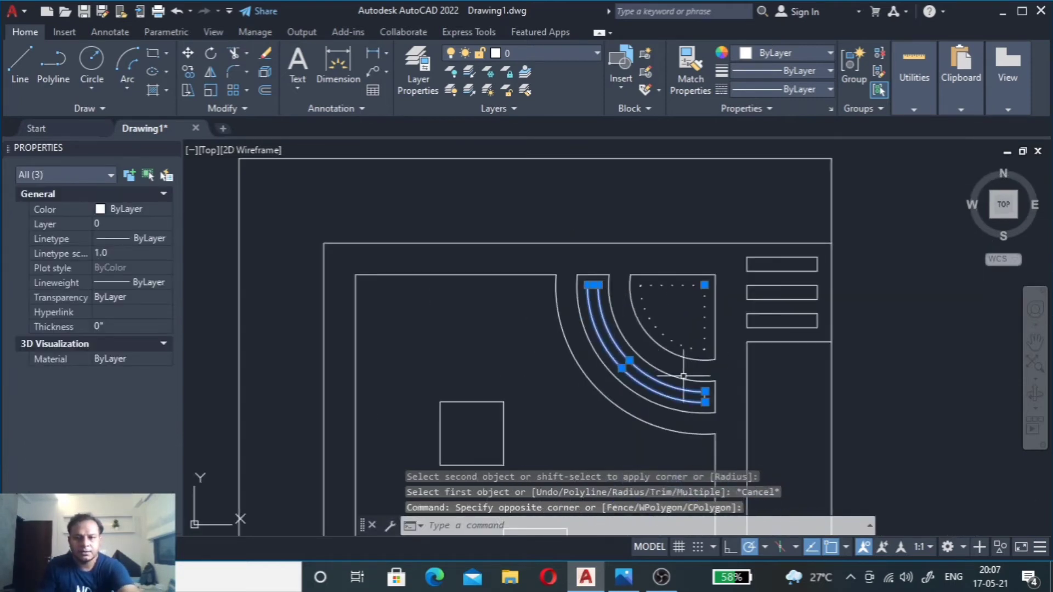
pyautogui.scroll(5, 712, 417)
pyautogui.scroll(-5, 693, 349)
pyautogui.scroll(5, 702, 360)
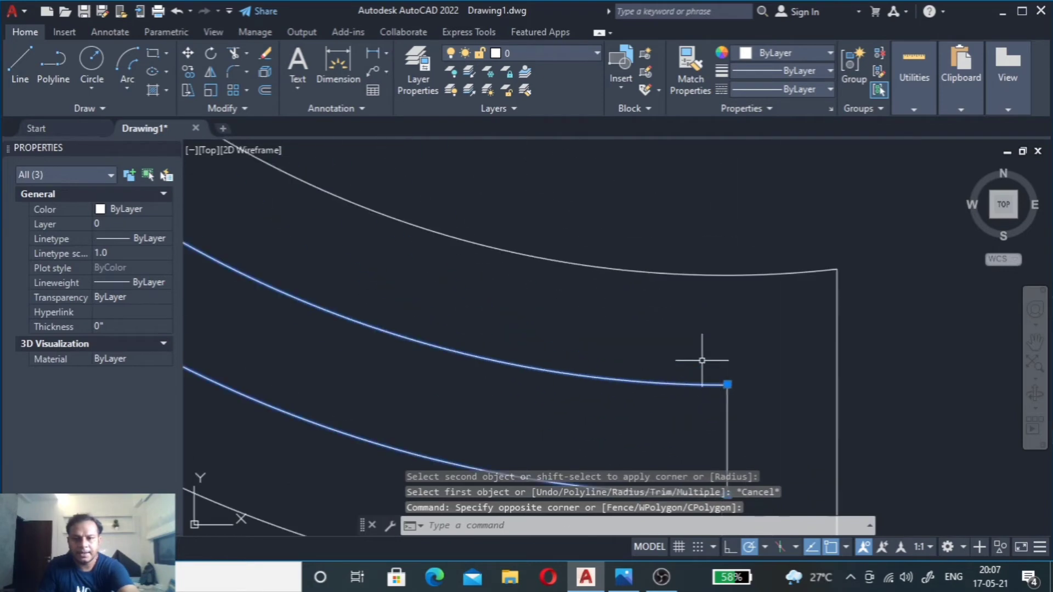
# Step: Add the short vertical end line and set all selected cove lines to ACAD_ISO07W100
pyautogui.click(738, 400)
pyautogui.click(698, 412)
pyautogui.click(804, 91)
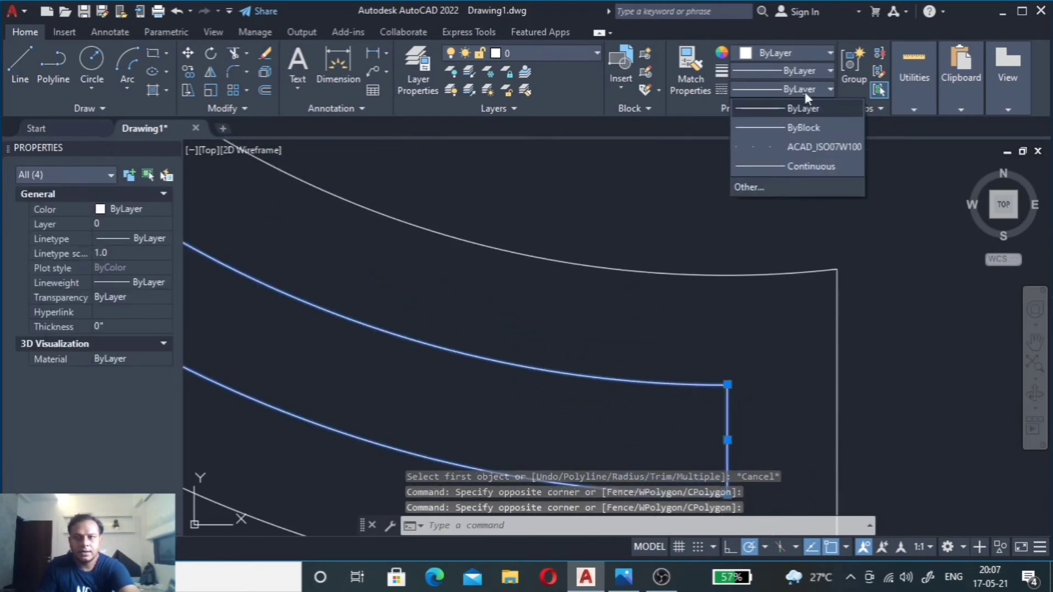
pyautogui.click(803, 140)
pyautogui.scroll(-5, 693, 234)
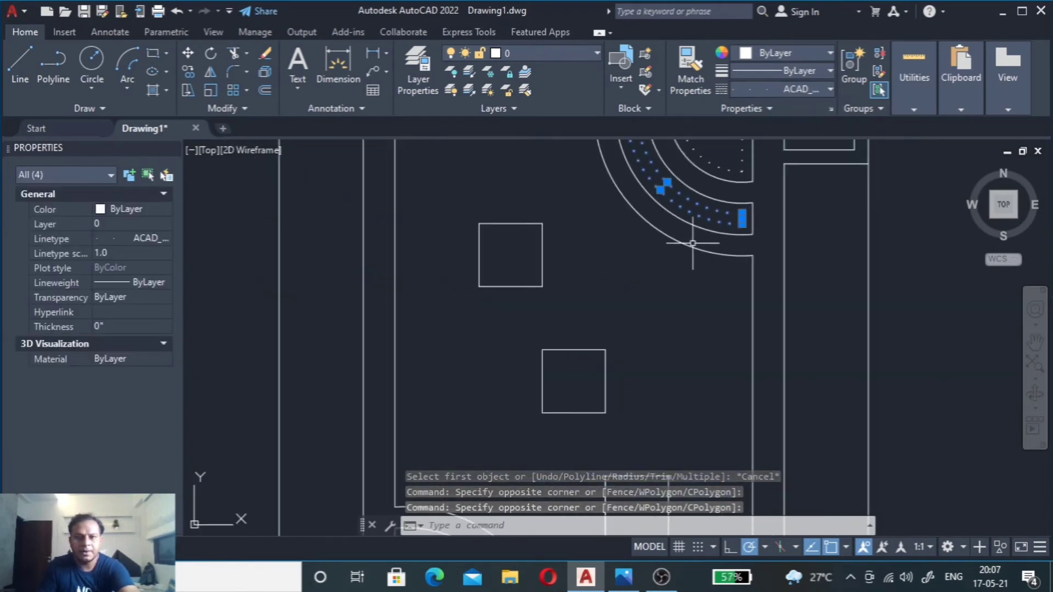
pyautogui.scroll(-3, 685, 241)
pyautogui.press('Escape')
# Step: Zoom back to the corner and begin window-selecting the dotted cove lines
pyautogui.scroll(5, 678, 252)
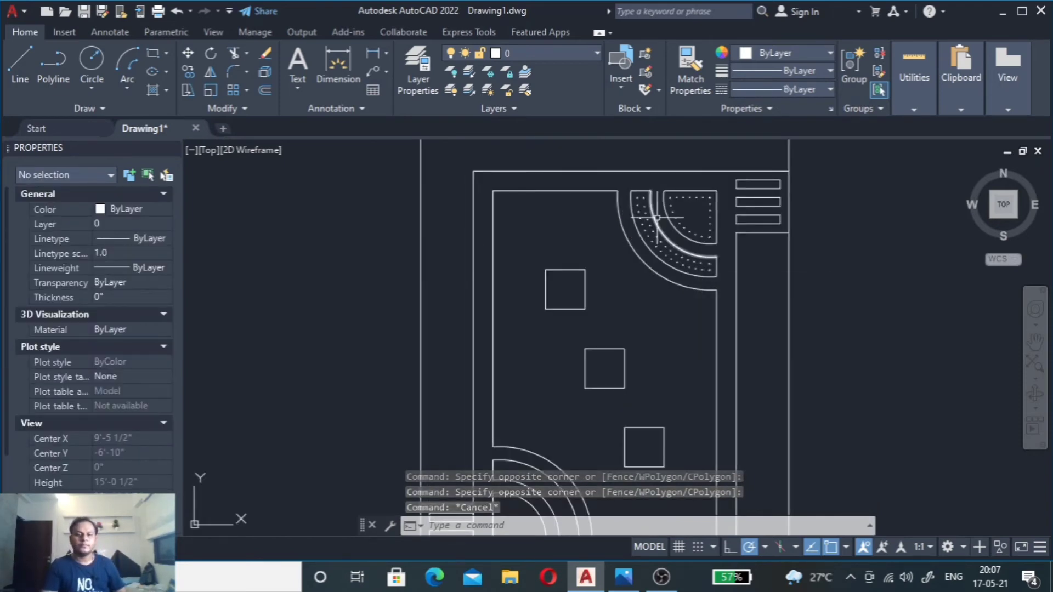
pyautogui.scroll(-3, 634, 223)
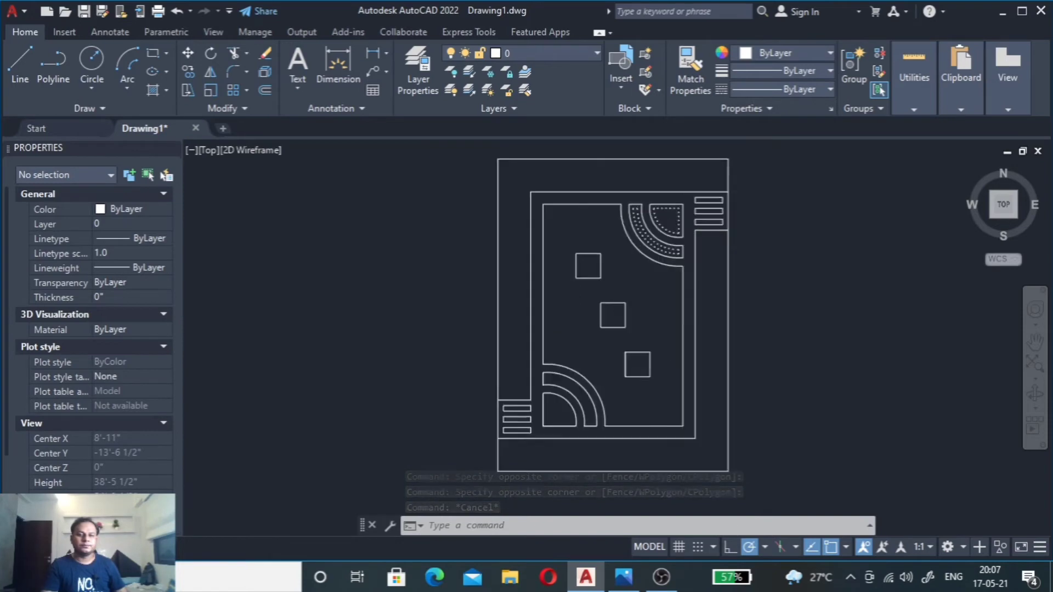
pyautogui.scroll(2, 630, 214)
pyautogui.scroll(1, 631, 214)
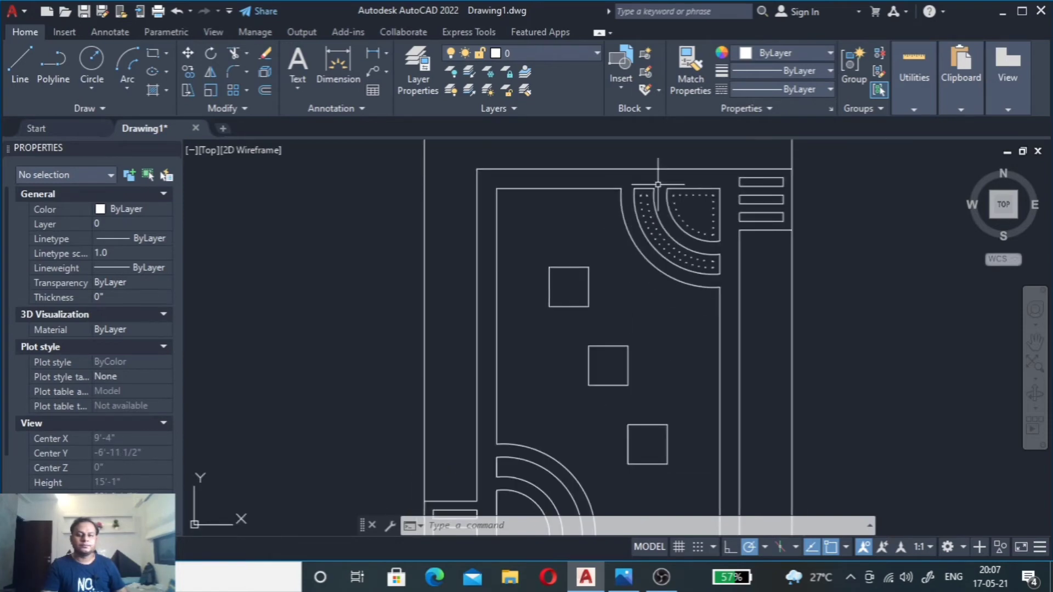
pyautogui.scroll(3, 657, 184)
pyautogui.scroll(3, 634, 209)
pyautogui.click(631, 216)
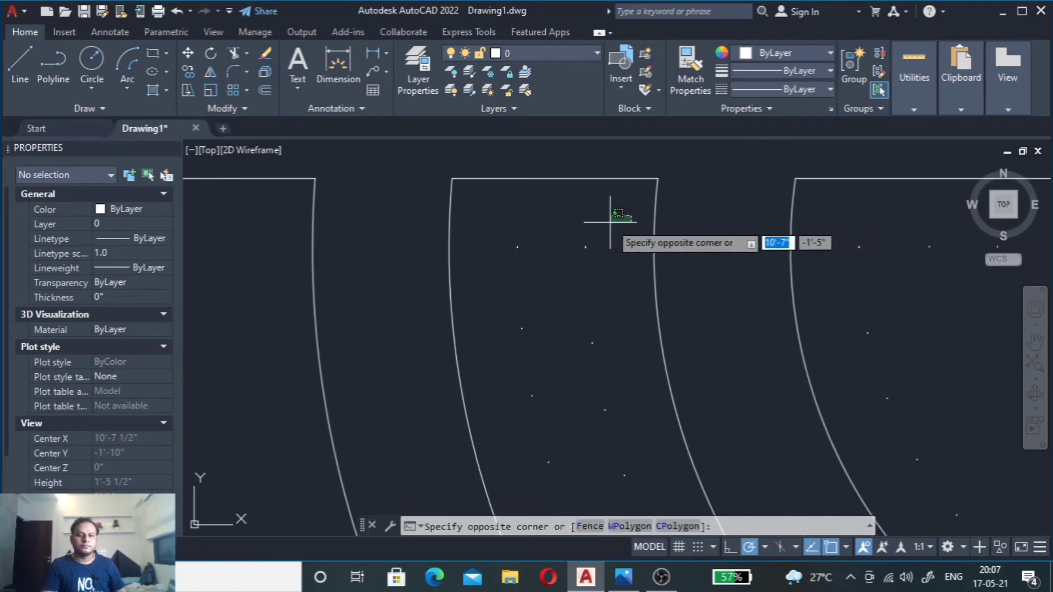
# Step: Select the top-right dotted cove arc lines and the dotted quarter-panel outline
pyautogui.click(513, 311)
pyautogui.scroll(-3, 496, 345)
pyautogui.scroll(-2, 536, 287)
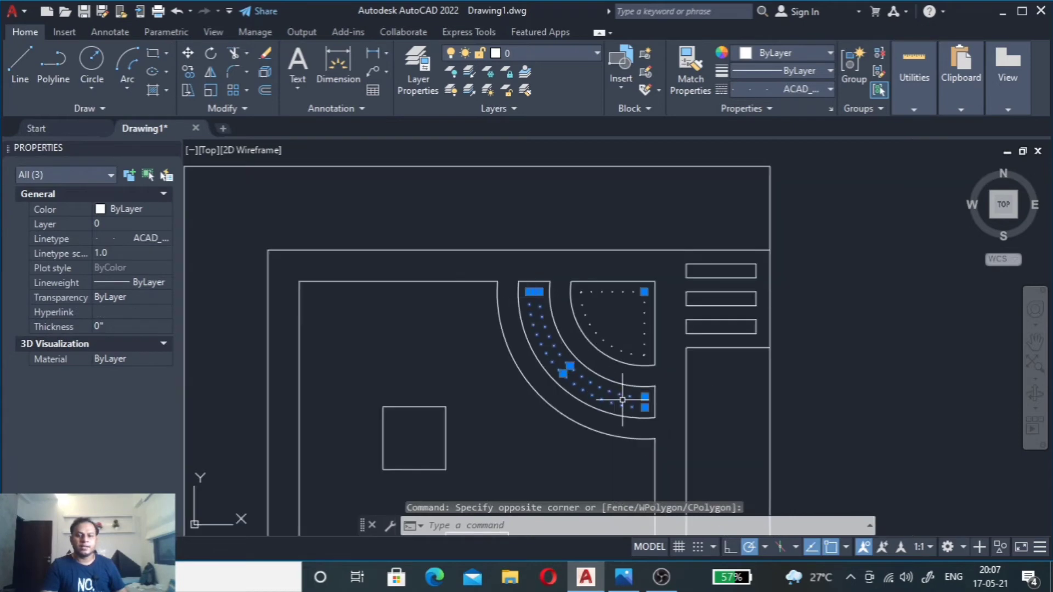
pyautogui.scroll(5, 623, 400)
pyautogui.scroll(-3, 689, 371)
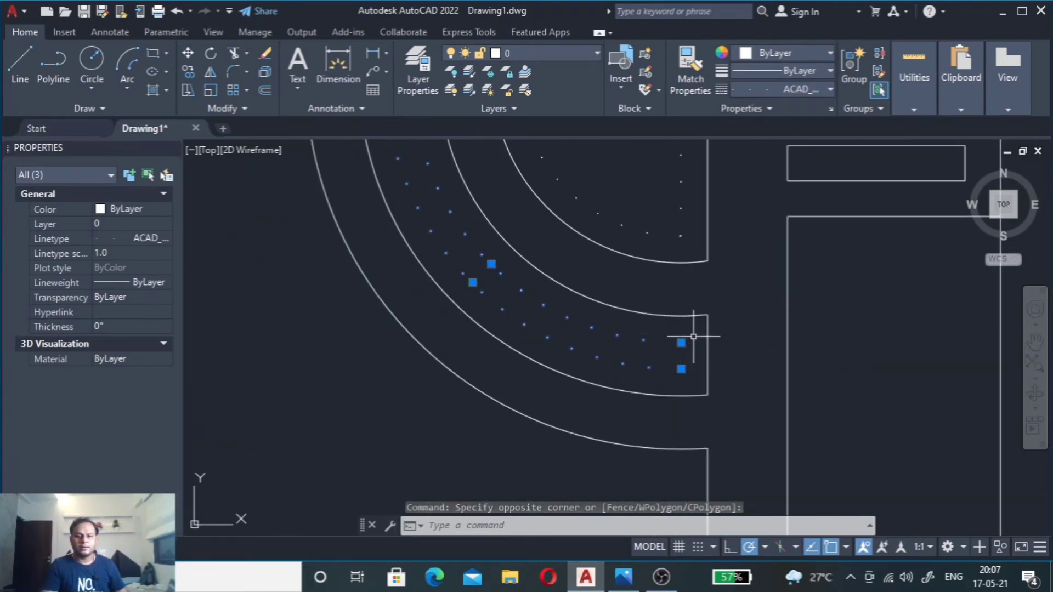
pyautogui.click(685, 350)
pyautogui.click(639, 359)
pyautogui.scroll(-3, 645, 364)
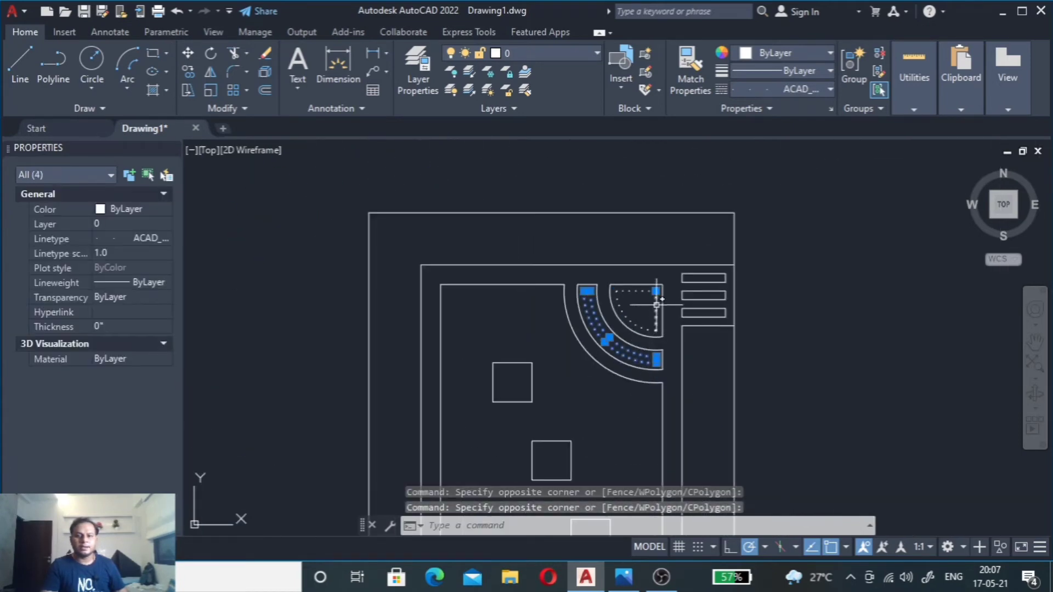
pyautogui.scroll(5, 657, 296)
pyautogui.click(669, 267)
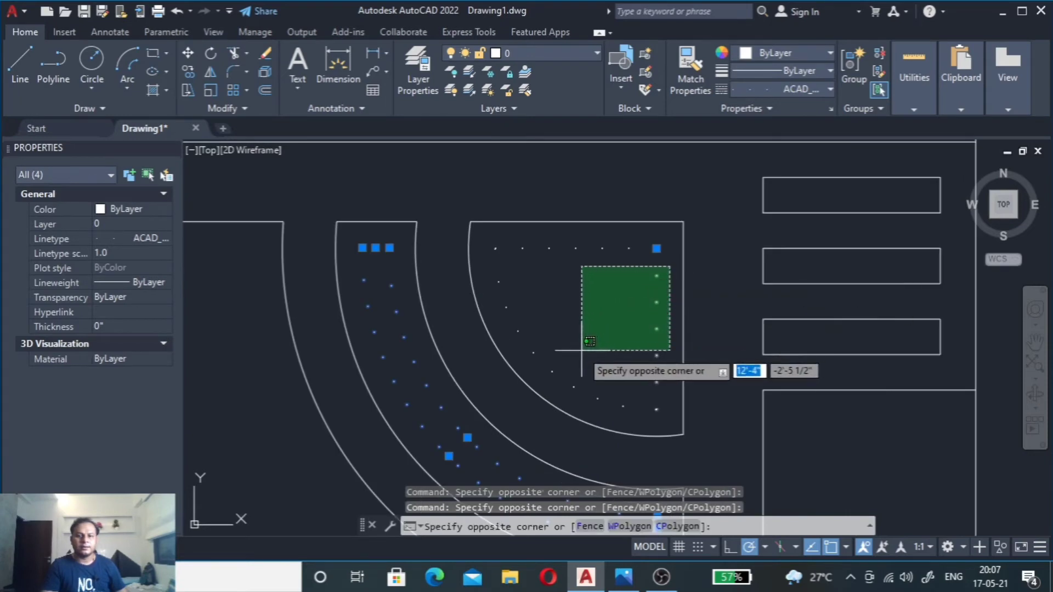
pyautogui.click(520, 370)
pyautogui.click(574, 259)
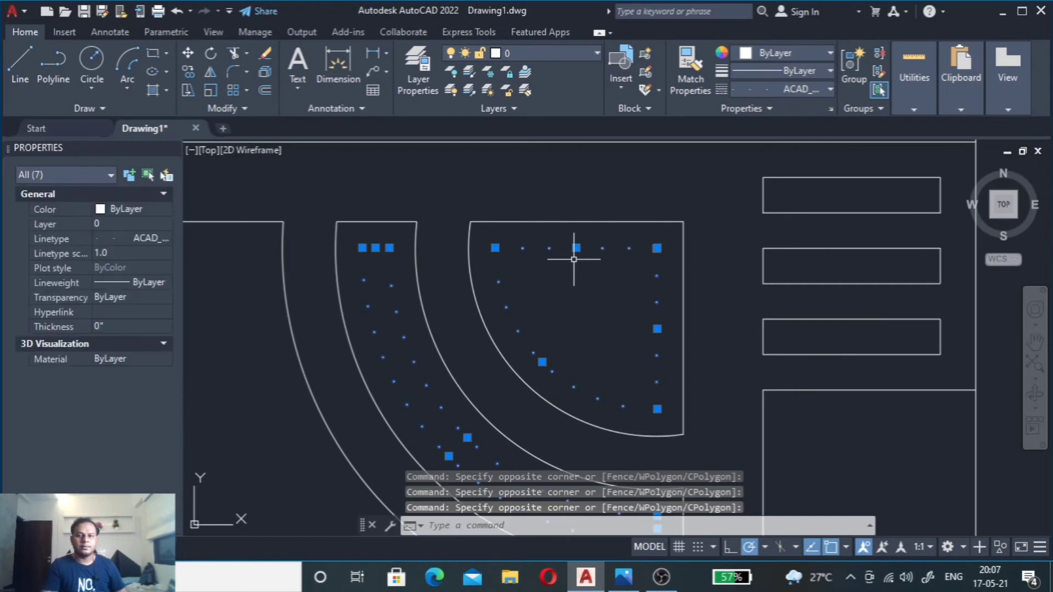
# Step: Mirror them across a horizontal line through the right edge midpoint, keeping the originals
pyautogui.write('mi')
pyautogui.press('Return')
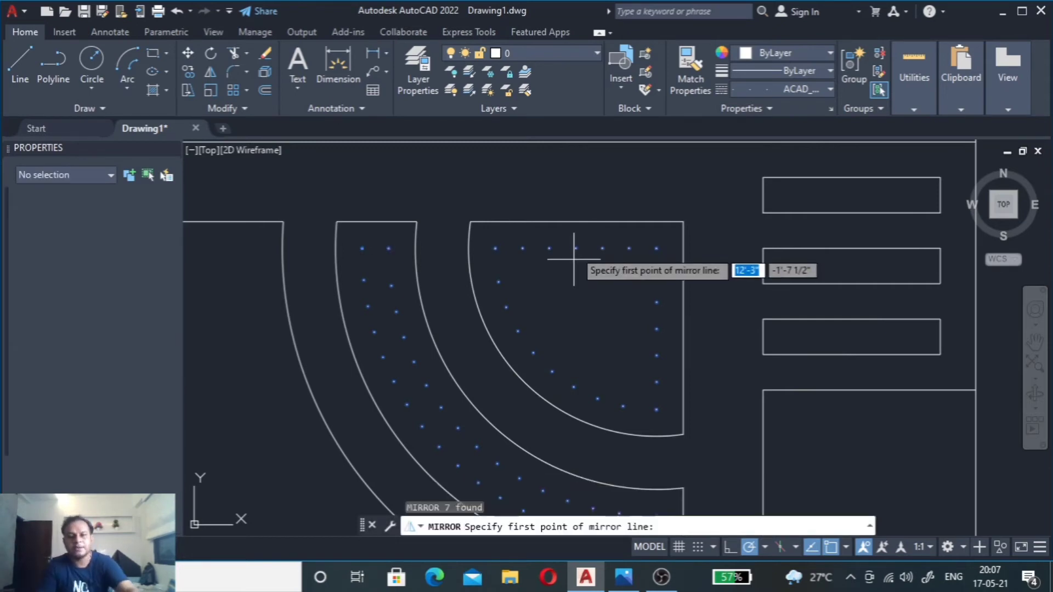
pyautogui.scroll(-3, 576, 247)
pyautogui.scroll(-3, 572, 242)
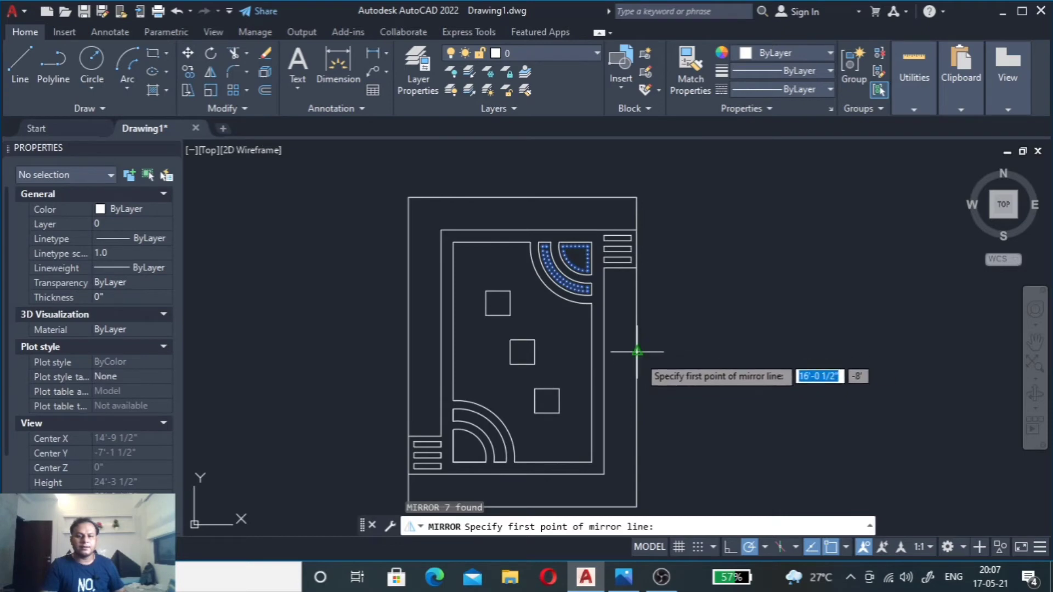
pyautogui.click(637, 343)
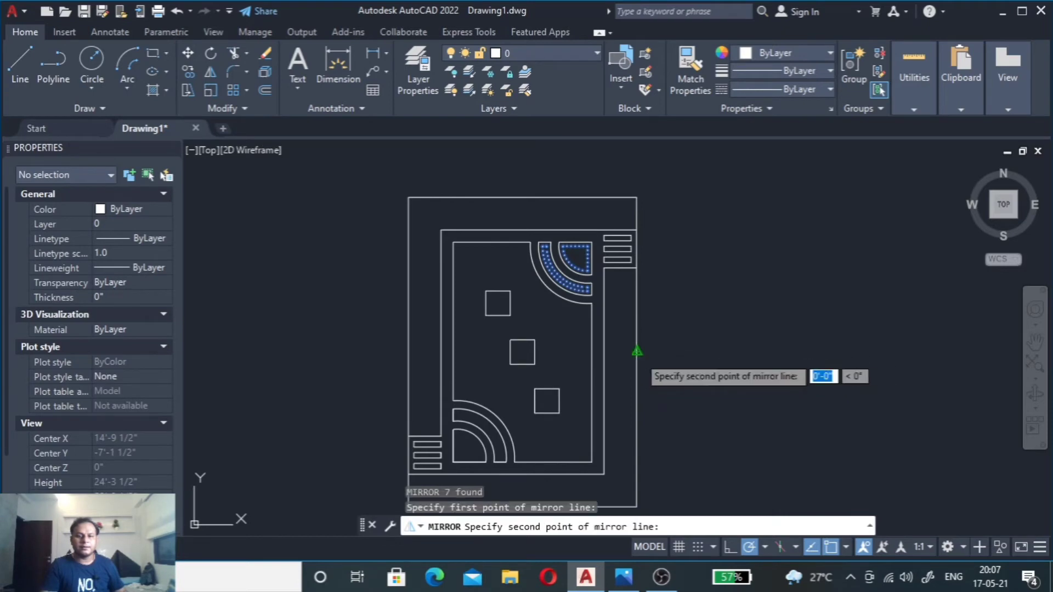
pyautogui.click(352, 351)
pyautogui.click(367, 412)
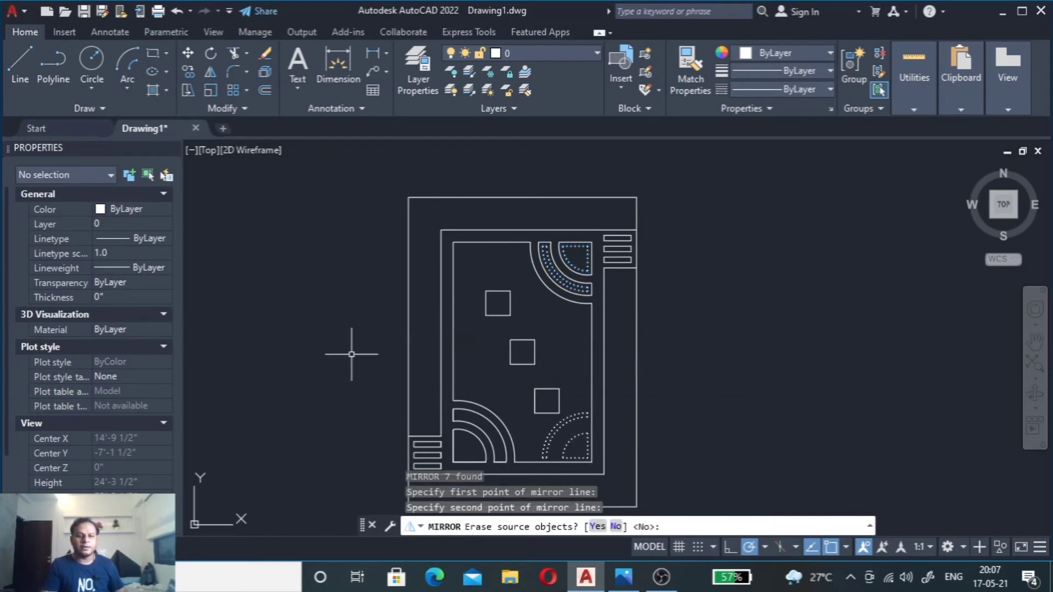
pyautogui.scroll(6, 558, 466)
pyautogui.scroll(-2, 549, 344)
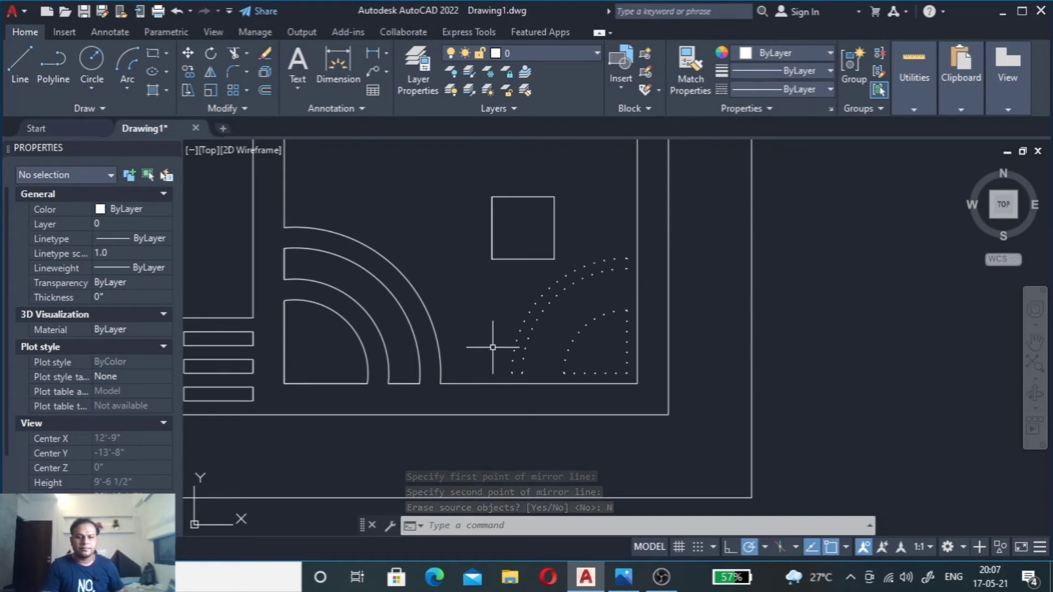
# Step: Window-select the mirrored dotted cove lines in the lower-right corner
pyautogui.moveTo(480, 362); pyautogui.dragTo(580, 276)
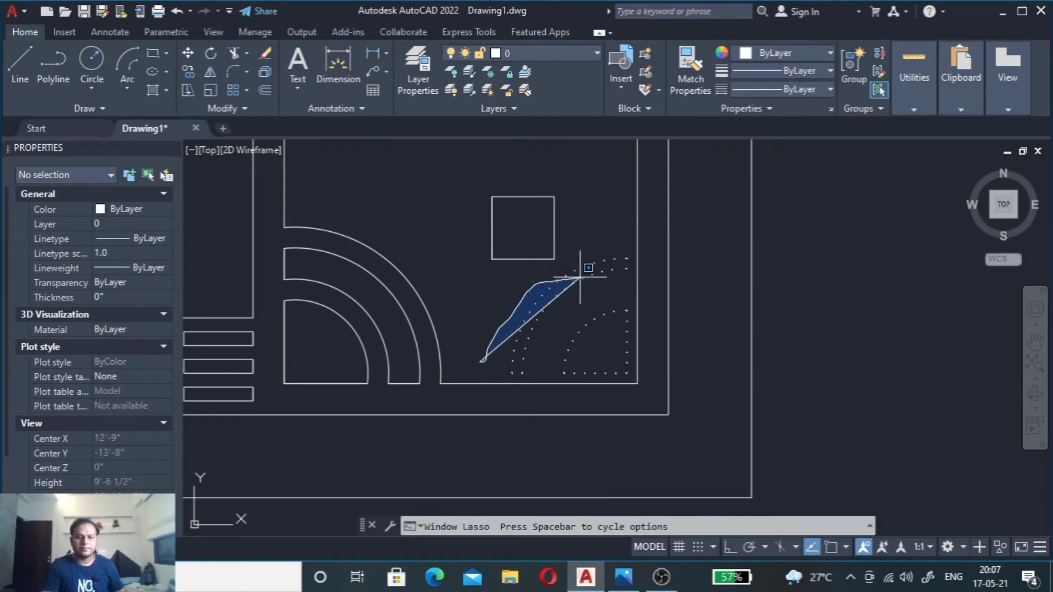
pyautogui.moveTo(620, 234)
pyautogui.mouseDown()
pyautogui.moveTo(638, 255)
pyautogui.moveTo(640, 414)
pyautogui.mouseUp()
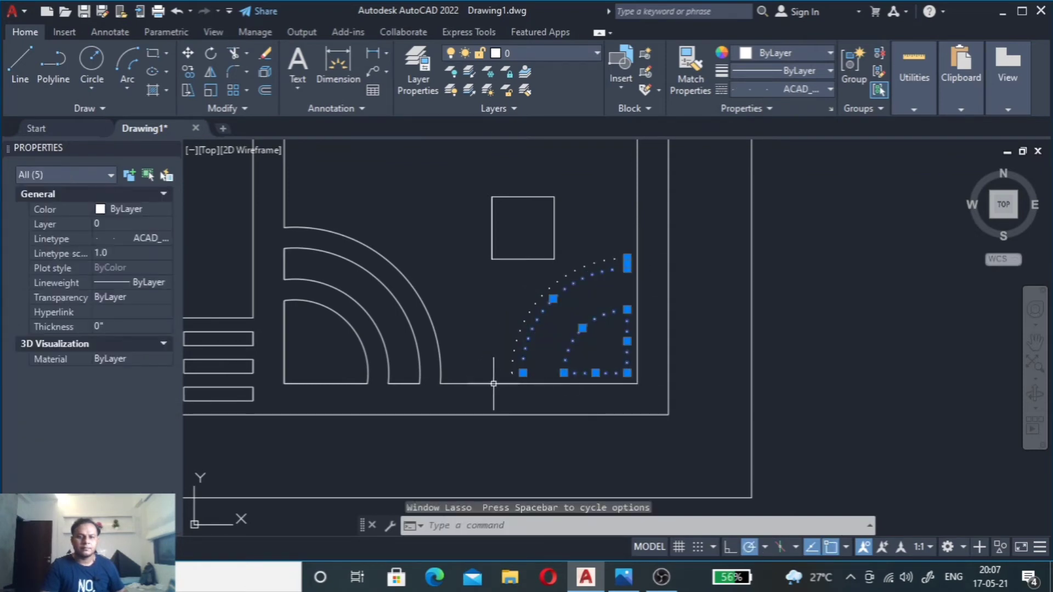
pyautogui.moveTo(484, 366); pyautogui.dragTo(502, 347)
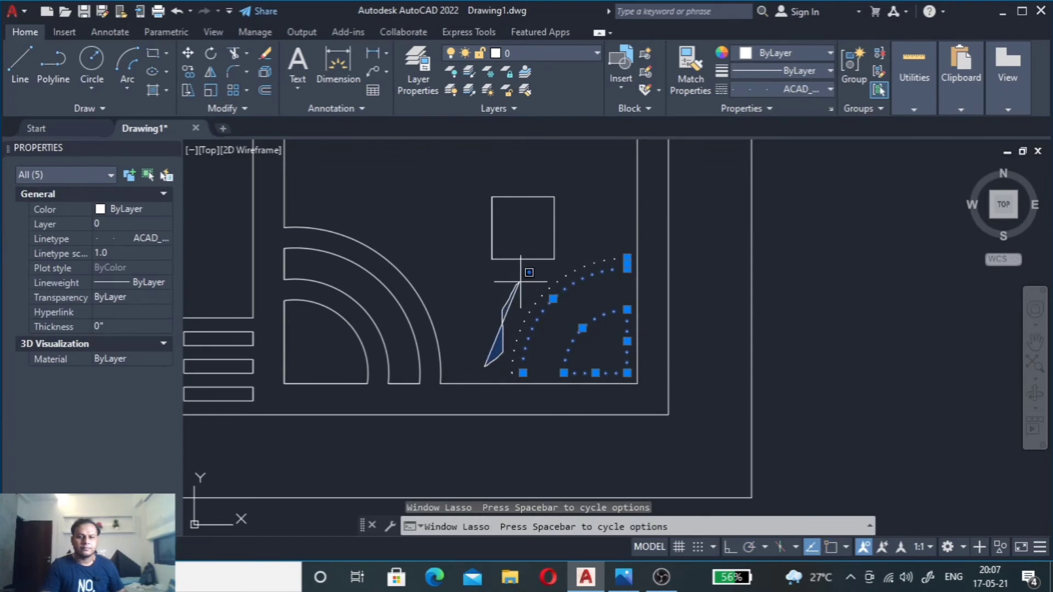
pyautogui.moveTo(549, 272)
pyautogui.mouseDown()
pyautogui.moveTo(564, 265)
pyautogui.moveTo(660, 346)
pyautogui.moveTo(645, 383)
pyautogui.mouseUp()
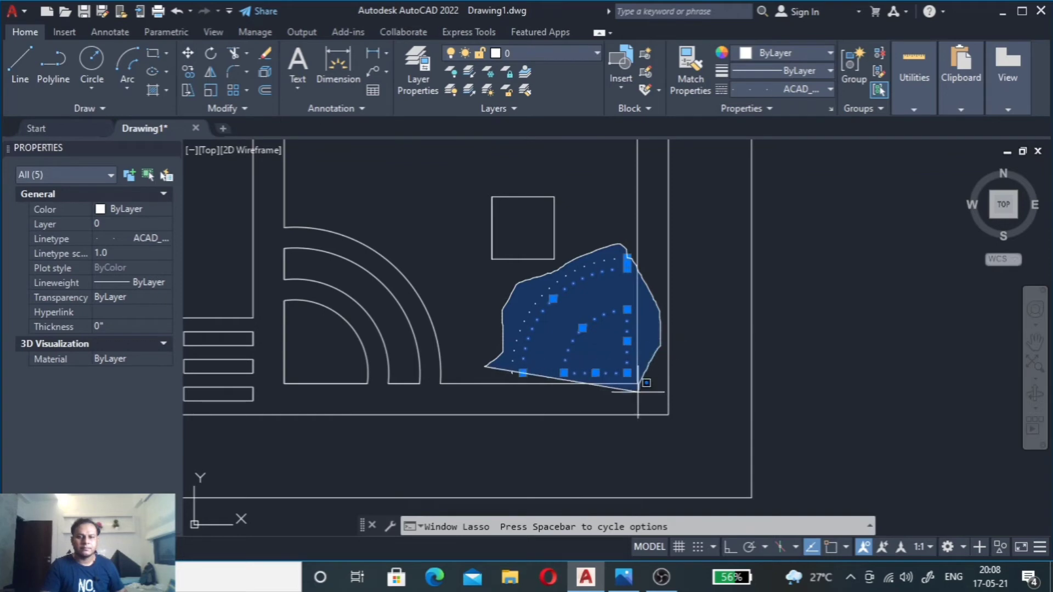
pyautogui.moveTo(498, 385); pyautogui.dragTo(498, 386)
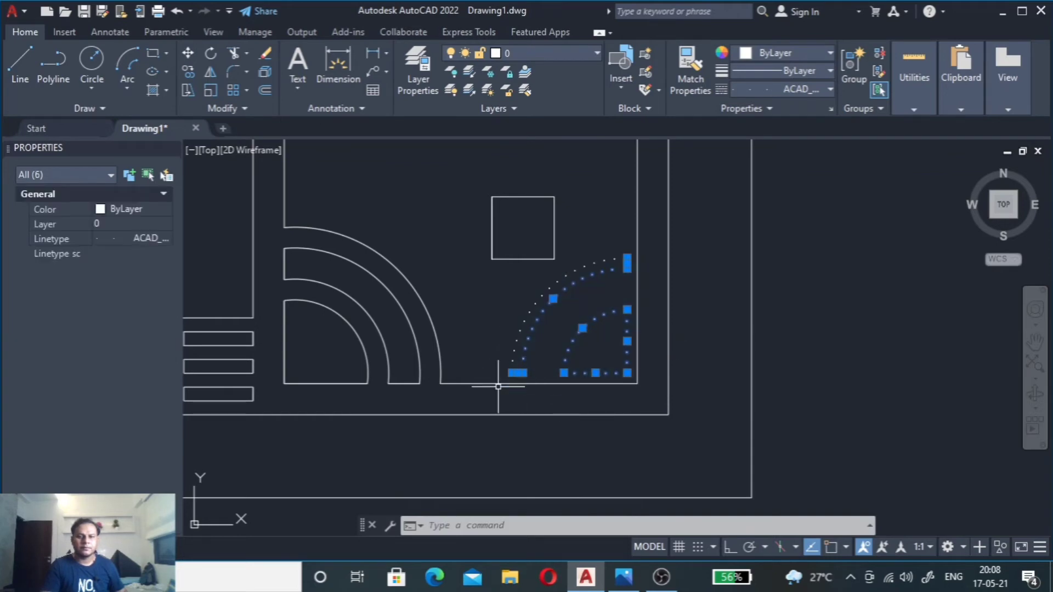
pyautogui.scroll(3, 533, 275)
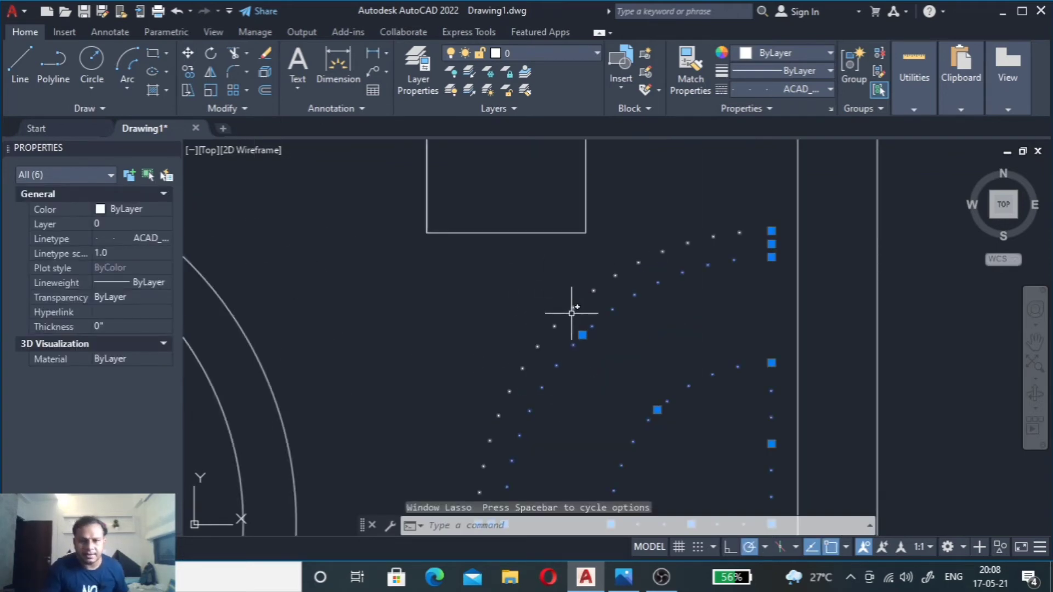
pyautogui.click(582, 316)
pyautogui.click(536, 313)
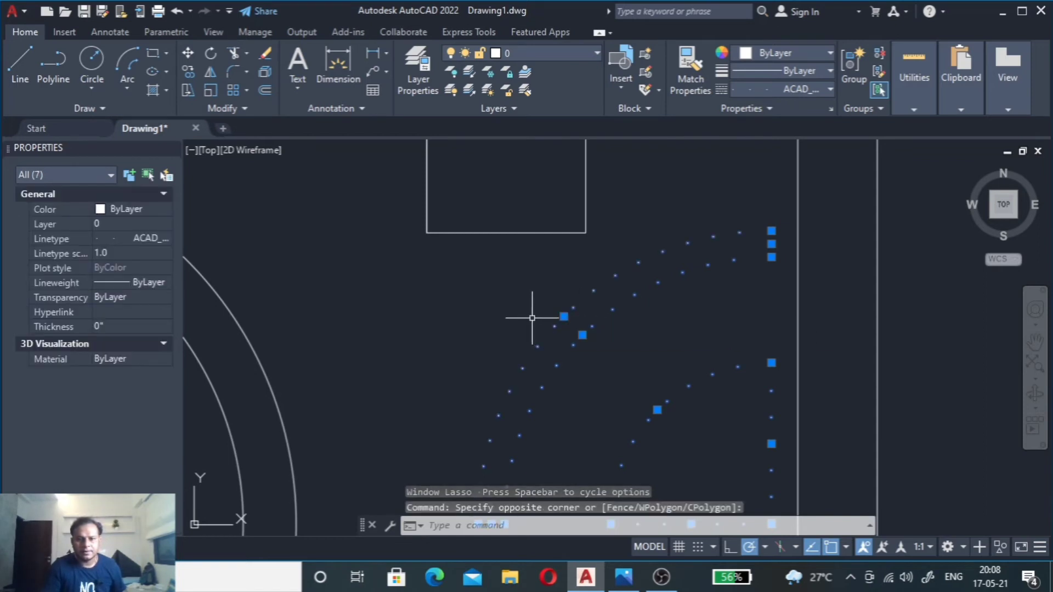
pyautogui.scroll(-3, 531, 318)
pyautogui.write('mi')
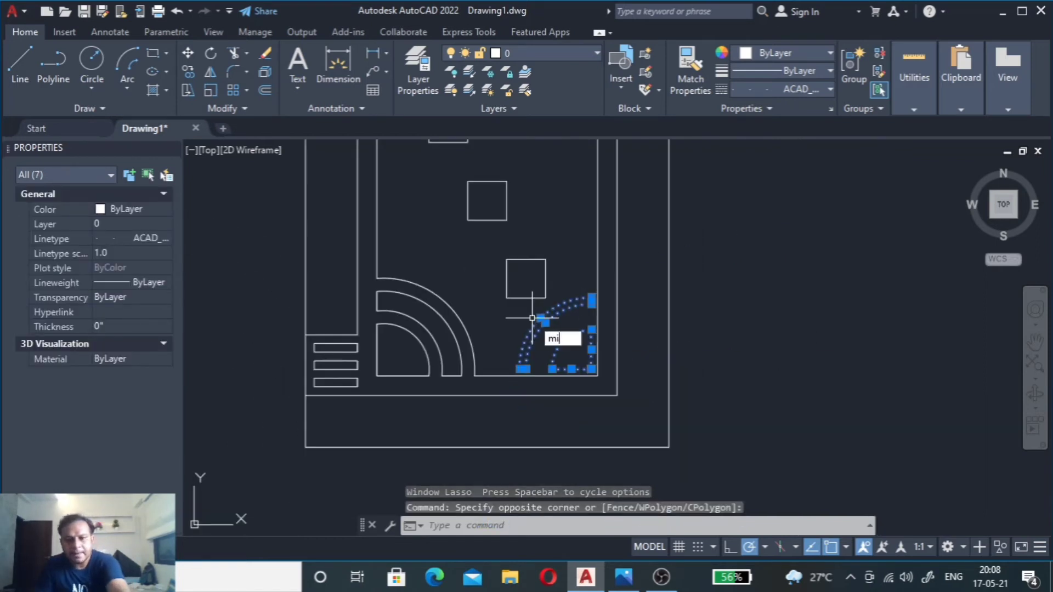
# Step: Mirror them across a vertical line through the bottom edge midpoint, erasing the source objects
pyautogui.press('Return')
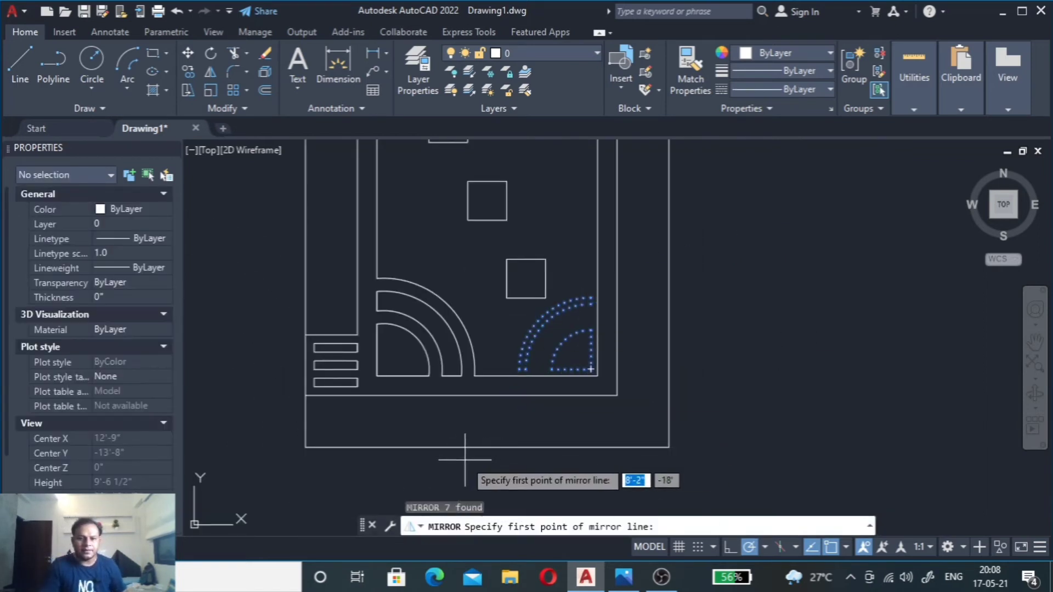
pyautogui.click(487, 447)
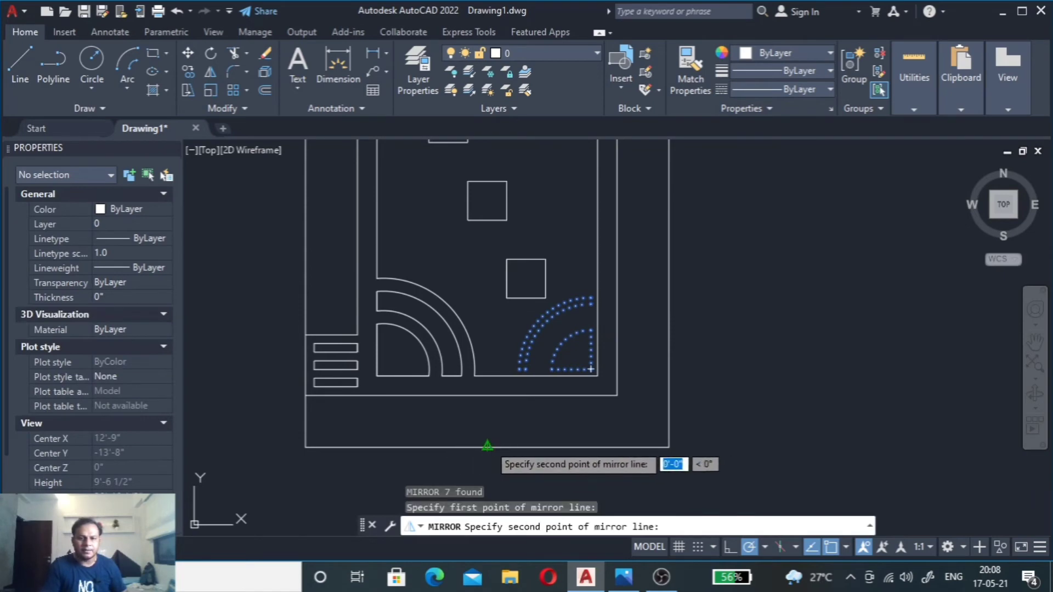
pyautogui.click(494, 273)
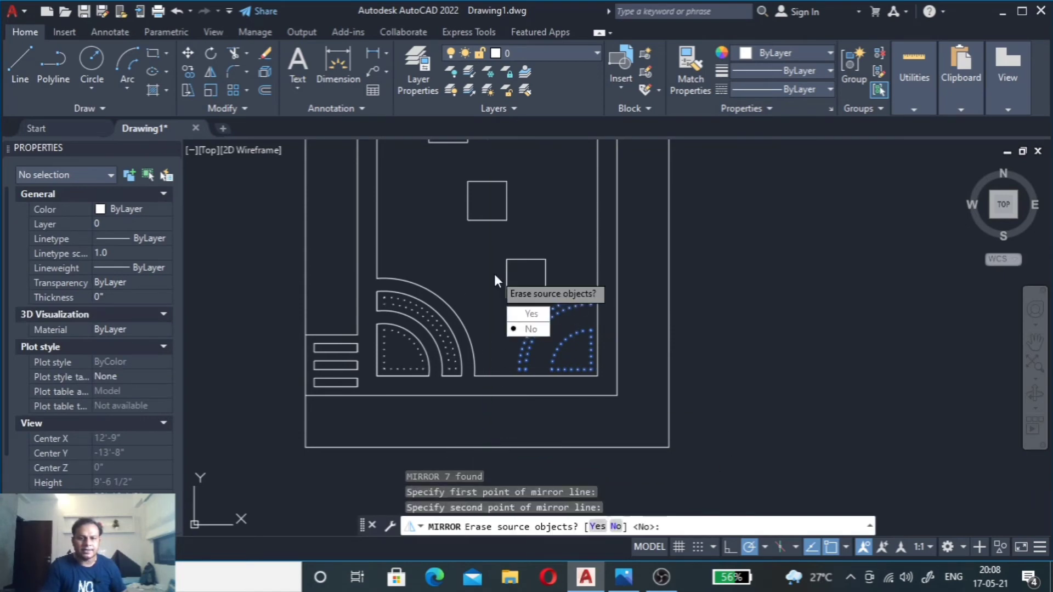
pyautogui.click(528, 313)
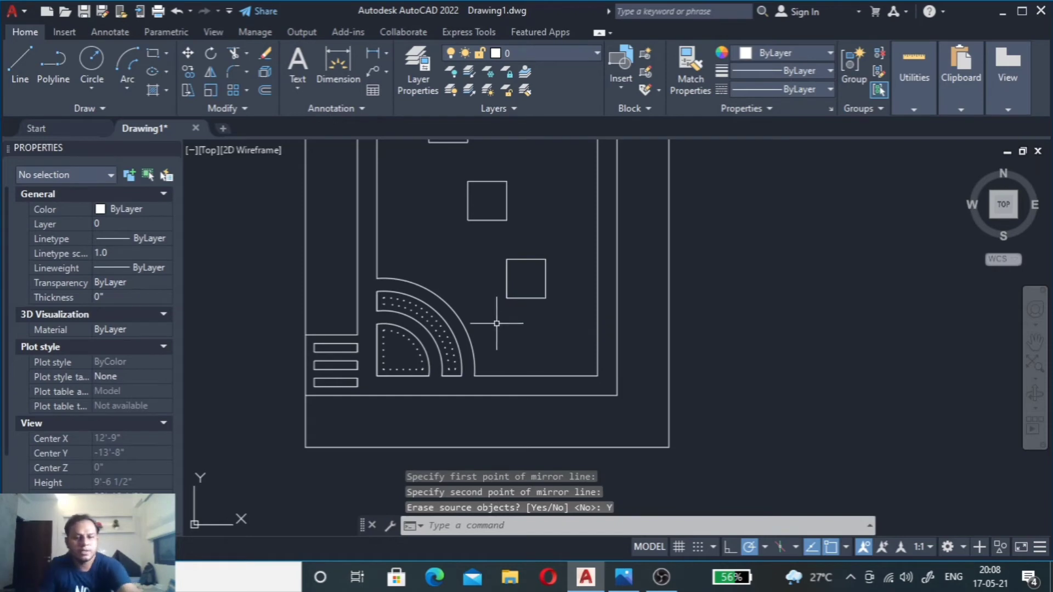
pyautogui.scroll(-5, 496, 323)
pyautogui.scroll(5, 496, 323)
pyautogui.press('Escape')
pyautogui.scroll(-4, 477, 378)
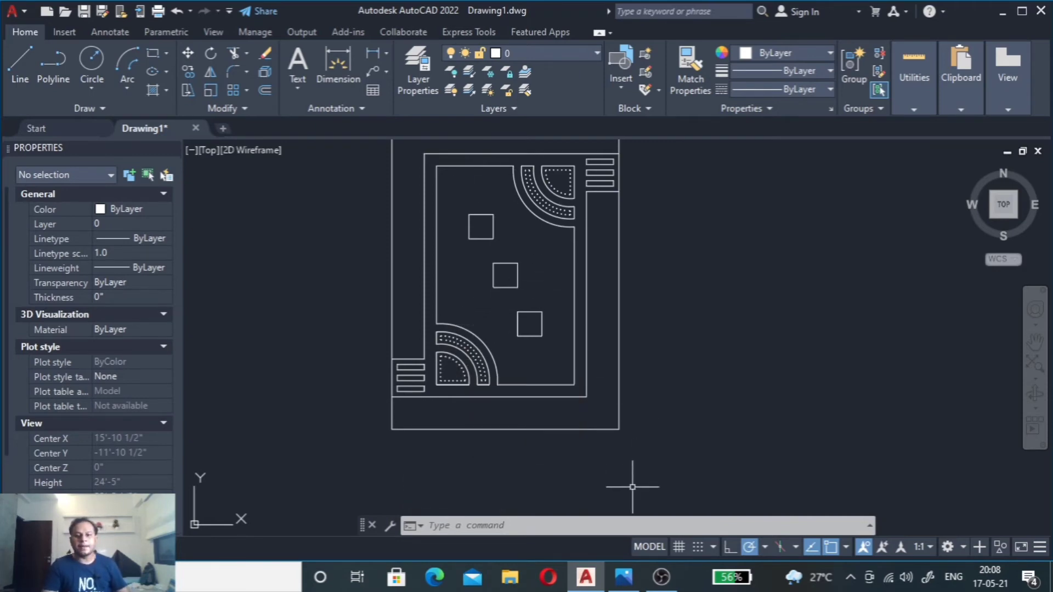
pyautogui.click(625, 578)
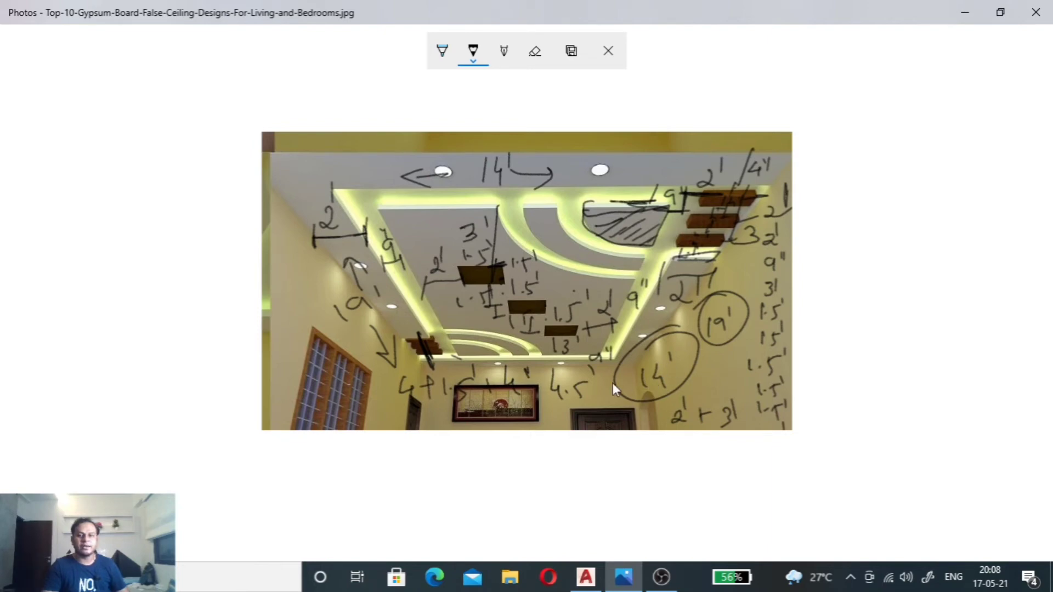
pyautogui.click(586, 577)
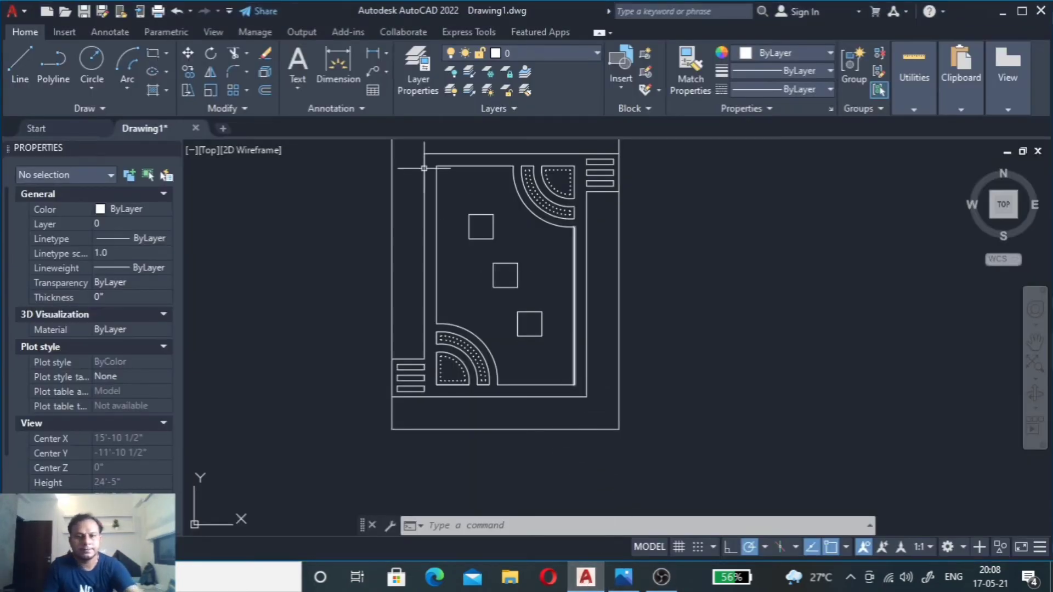
pyautogui.scroll(2, 482, 159)
# Step: Offset the top inner edge line 3 inches downward into the panel
pyautogui.scroll(2, 474, 187)
pyautogui.click(465, 172)
pyautogui.click(455, 194)
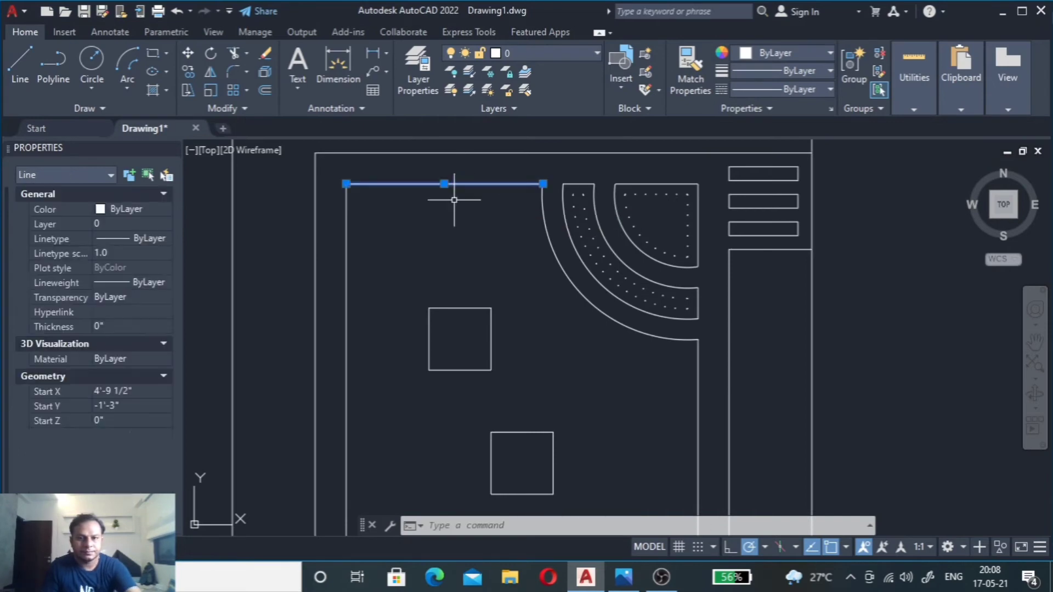
pyautogui.write('o')
pyautogui.press('Return')
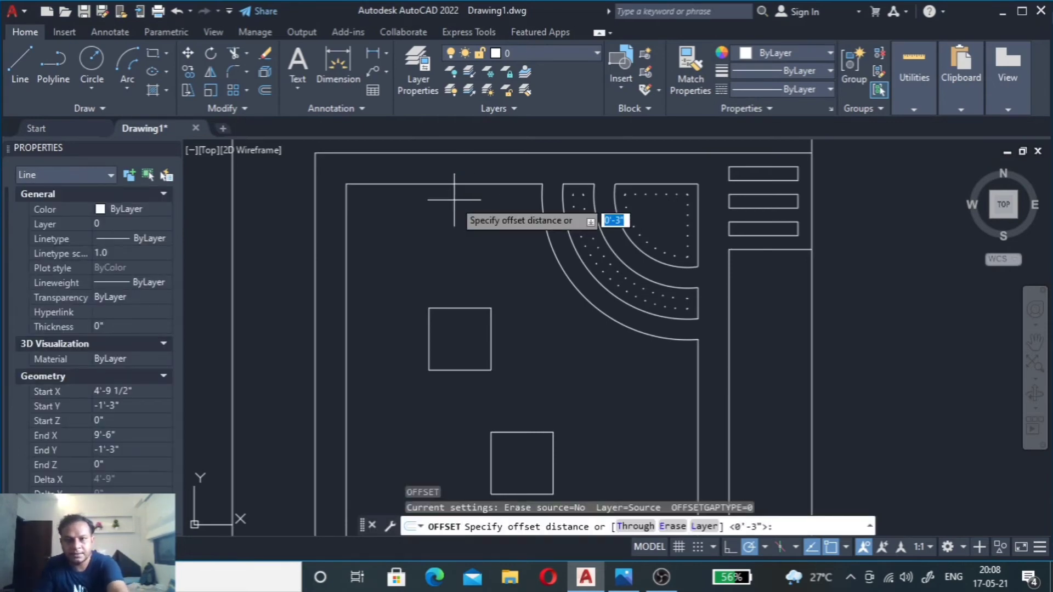
pyautogui.press('Return')
pyautogui.click(454, 185)
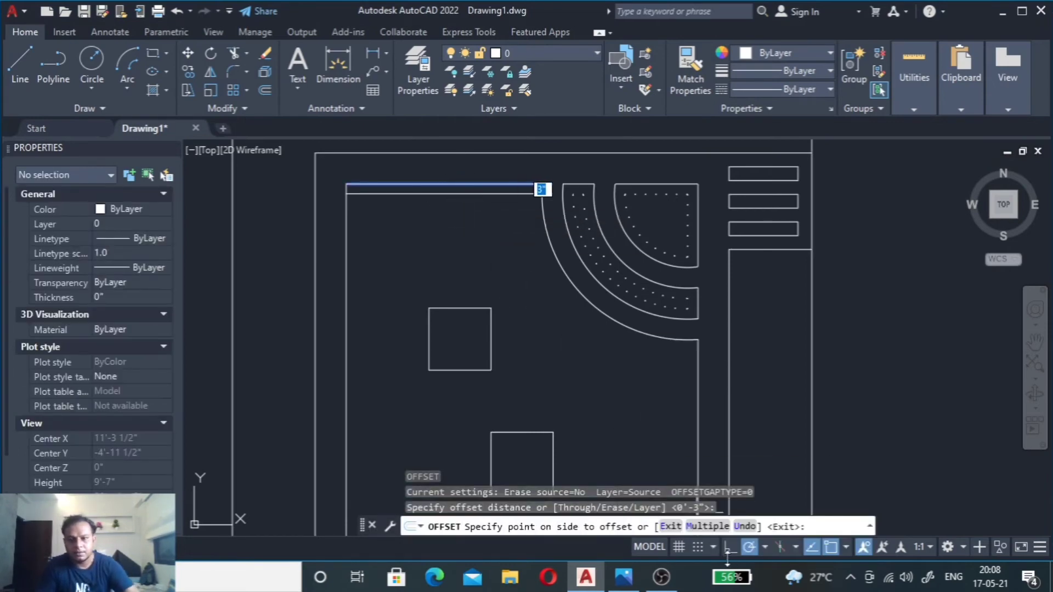
pyautogui.click(704, 529)
pyautogui.click(499, 236)
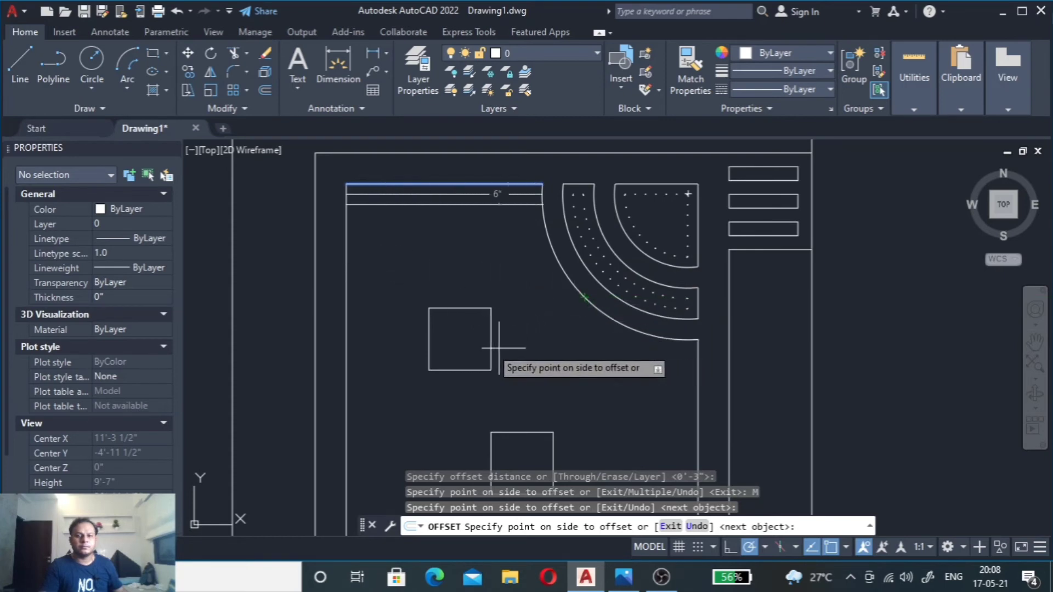
pyautogui.press('Escape')
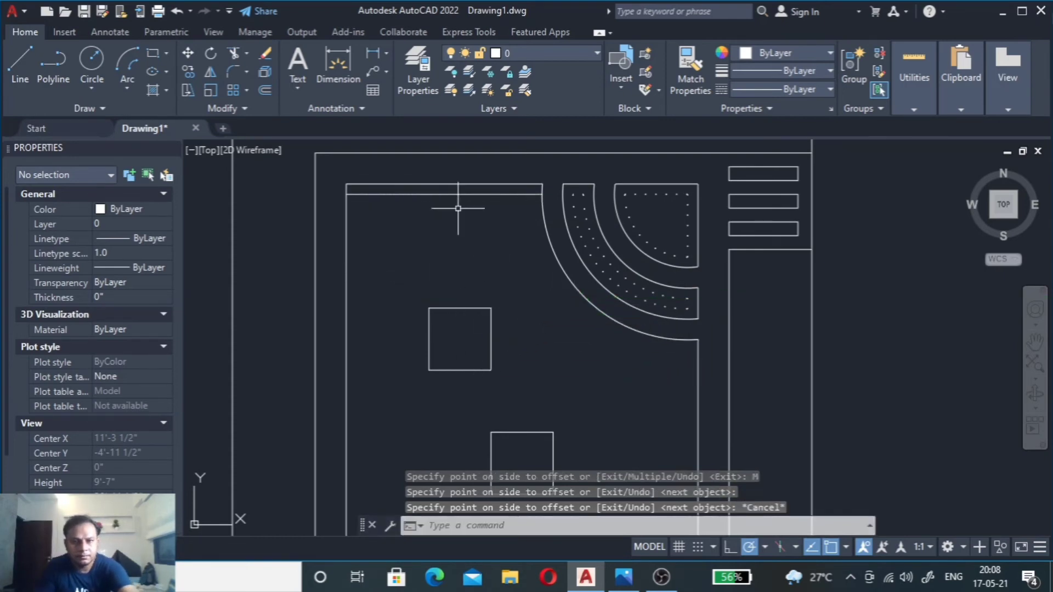
# Step: Offset the corner cove arc and the right inner edge 3 inches inward
pyautogui.click(553, 239)
pyautogui.click(531, 258)
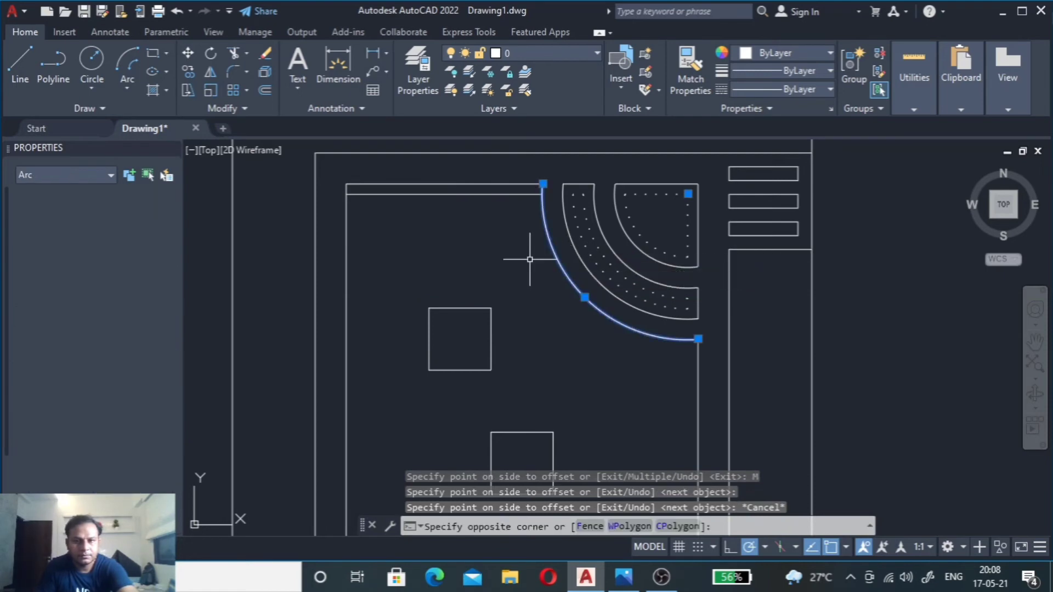
pyautogui.write('o')
pyautogui.press('Return')
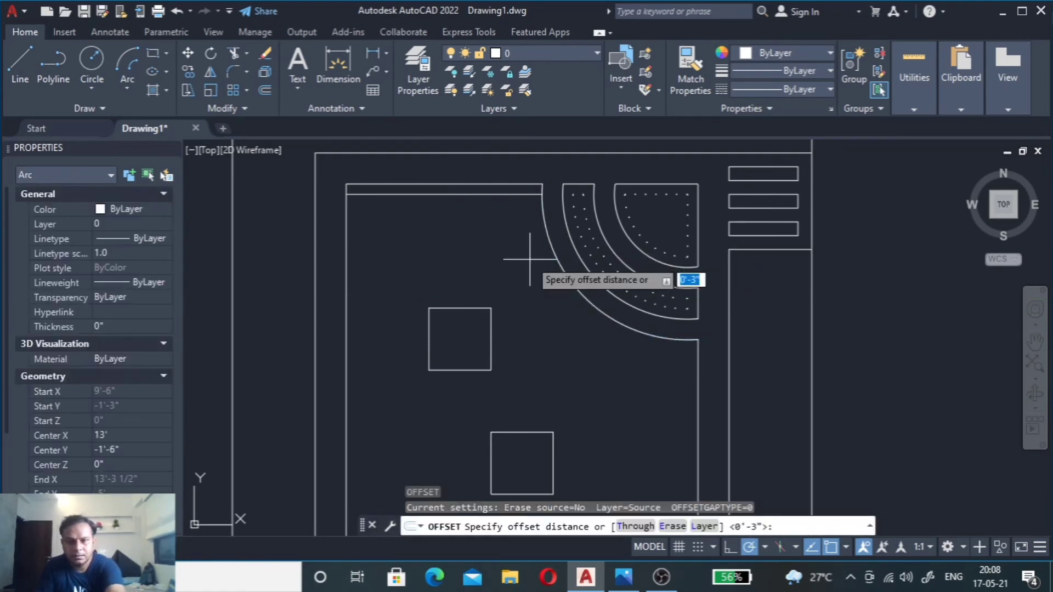
pyautogui.press('Return')
pyautogui.click(472, 274)
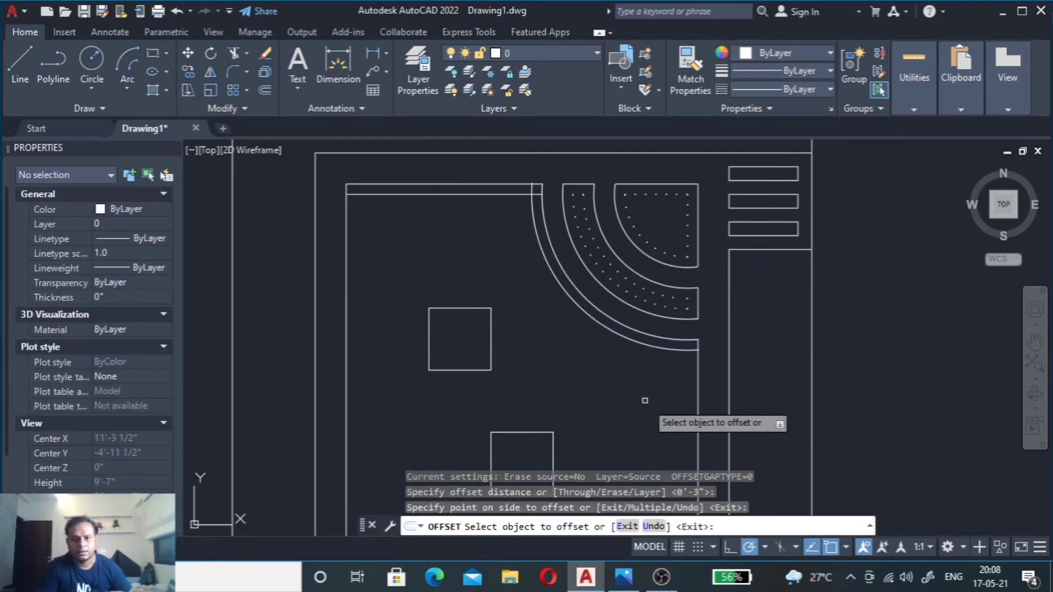
pyautogui.click(694, 412)
pyautogui.scroll(-5, 658, 356)
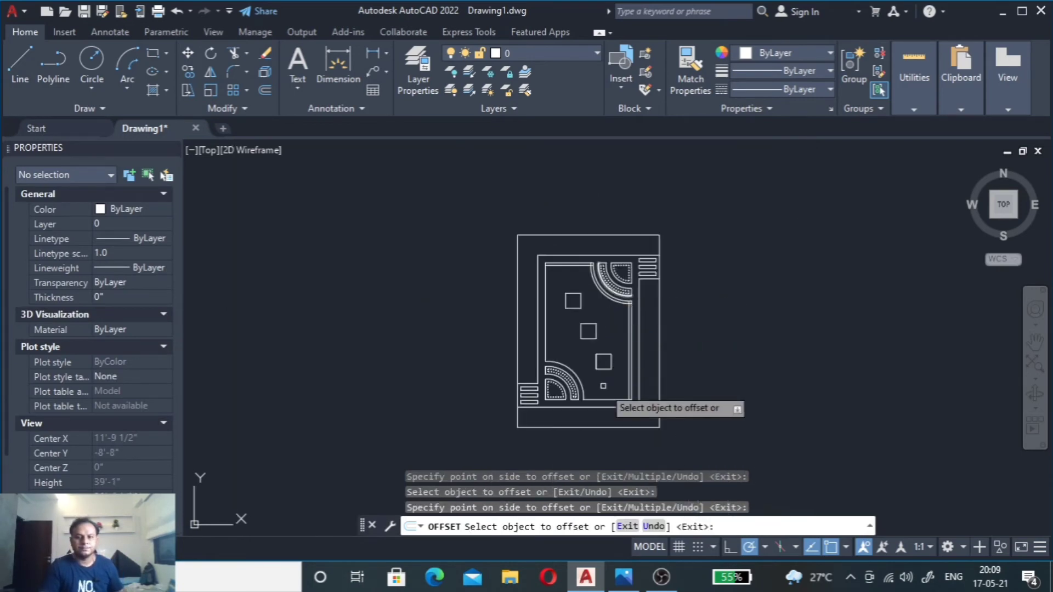
pyautogui.scroll(5, 608, 413)
# Step: Offset the bottom and left inner edges 3 inches inside the panel
pyautogui.click(597, 360)
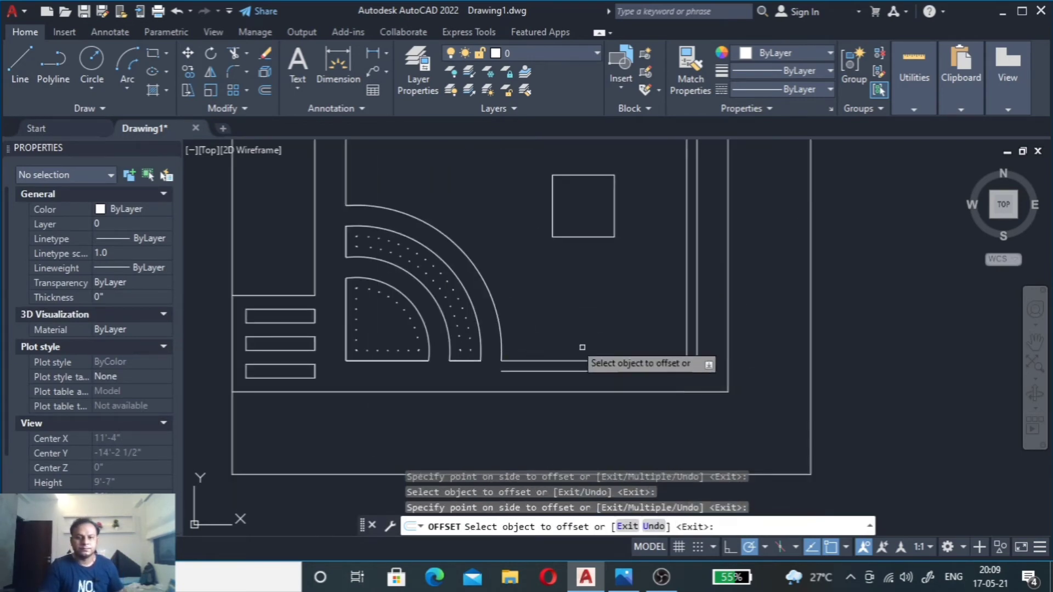
pyautogui.click(559, 377)
pyautogui.click(576, 361)
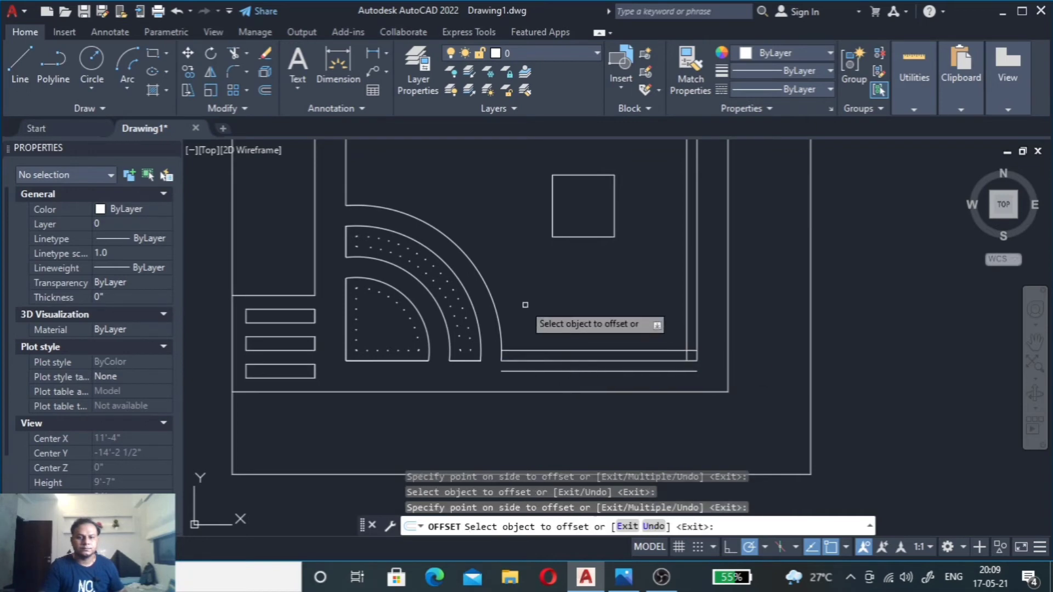
pyautogui.scroll(-2, 526, 318)
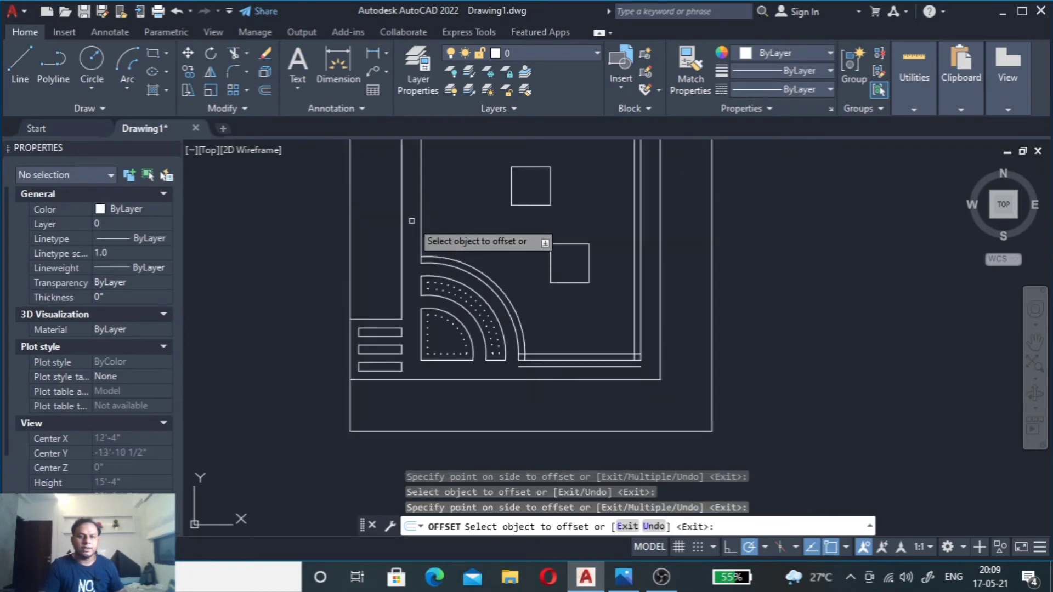
pyautogui.click(428, 218)
pyautogui.click(421, 222)
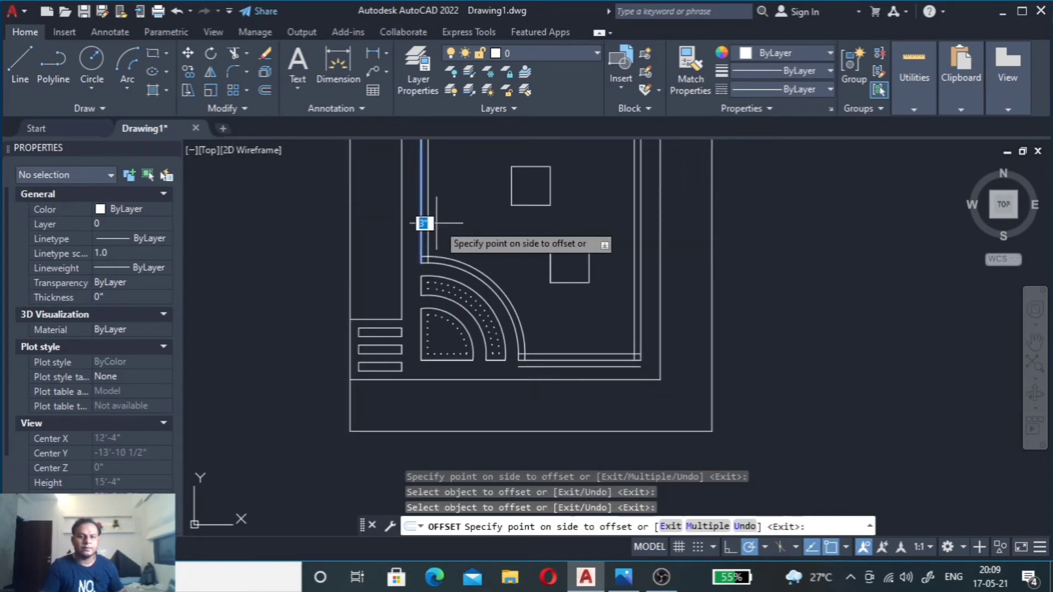
pyautogui.click(472, 357)
pyautogui.scroll(-2, 472, 357)
pyautogui.scroll(-2, 473, 357)
pyautogui.scroll(4, 469, 296)
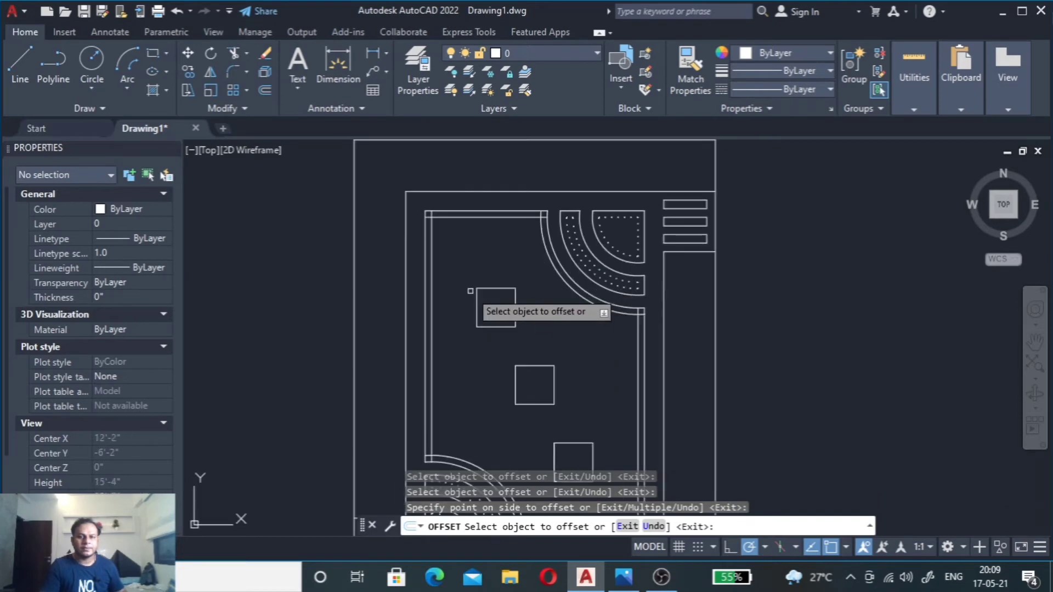
pyautogui.press('Escape')
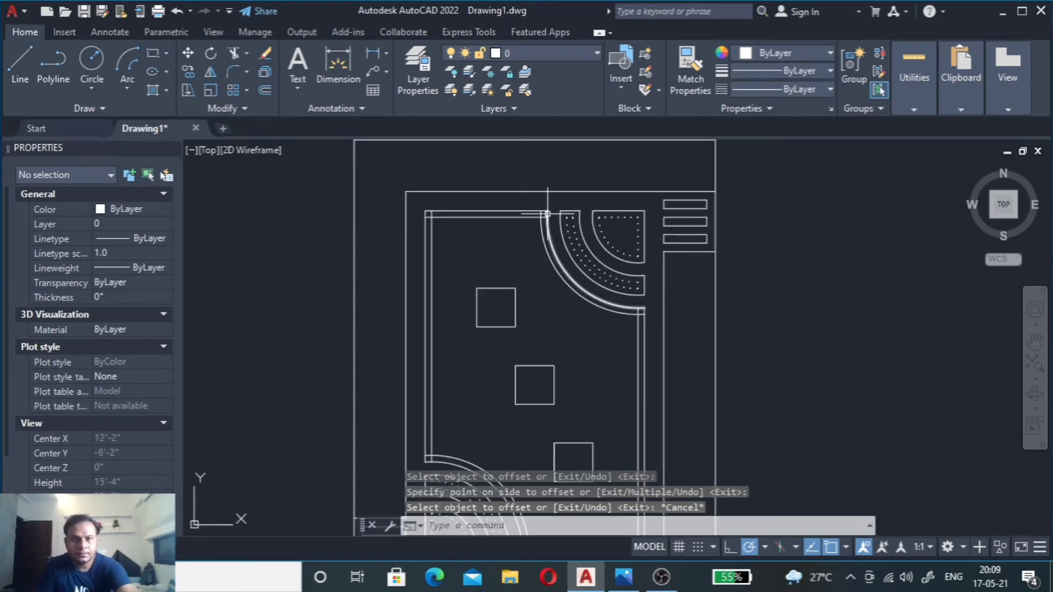
pyautogui.scroll(5, 532, 217)
pyautogui.scroll(-4, 529, 219)
pyautogui.click(467, 265)
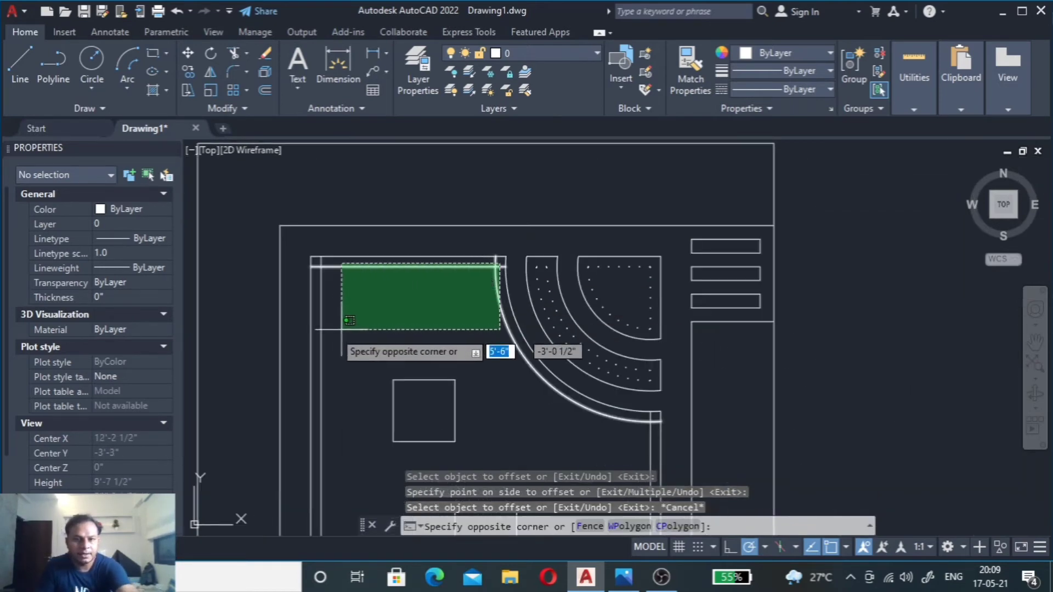
# Step: Change the top, bottom and right offset lines to the dotted ACAD_ISO07W100 linetype
pyautogui.scroll(5, 319, 334)
pyautogui.click(317, 327)
pyautogui.scroll(-5, 387, 282)
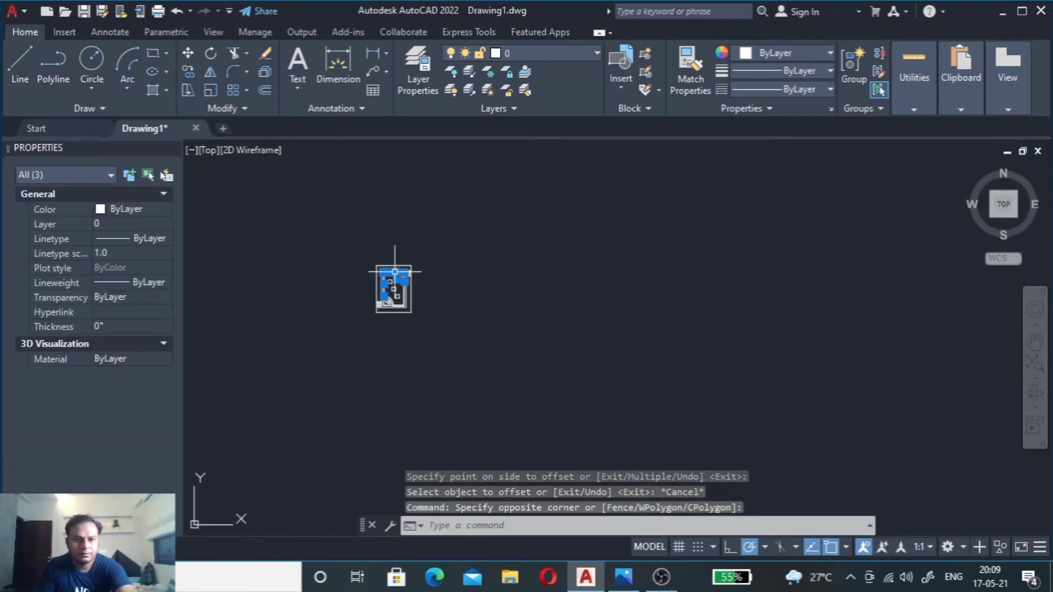
pyautogui.scroll(3, 399, 322)
pyautogui.scroll(2, 374, 218)
pyautogui.scroll(-3, 443, 266)
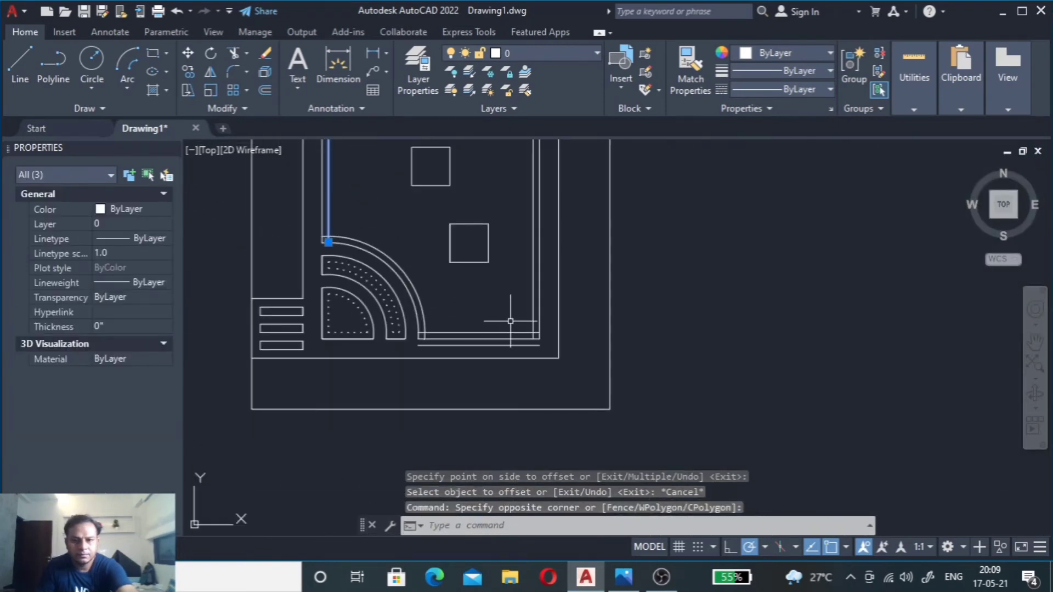
pyautogui.scroll(4, 510, 321)
pyautogui.click(631, 358)
pyautogui.click(577, 400)
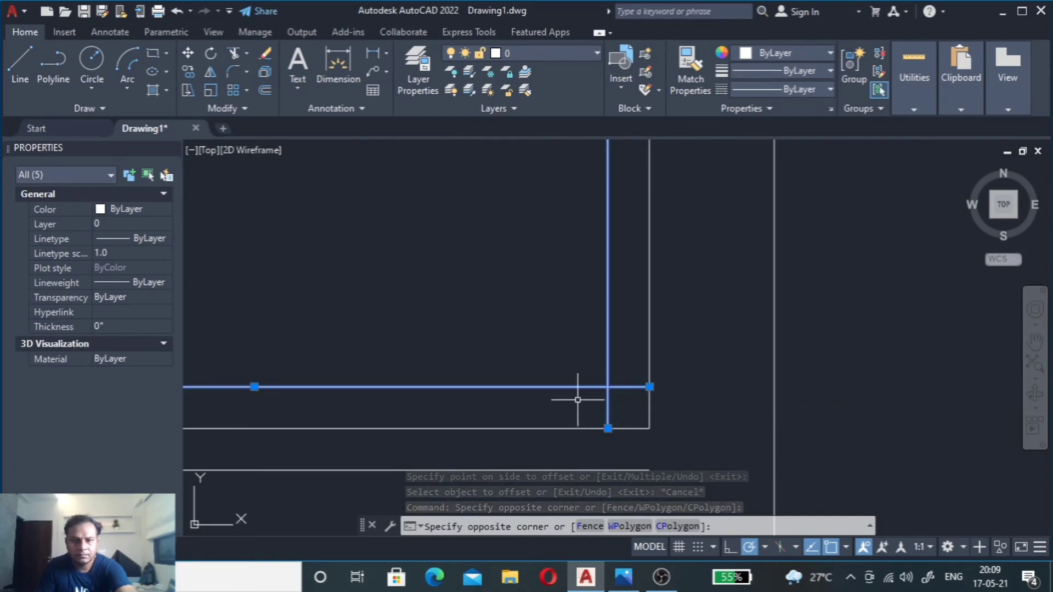
pyautogui.click(814, 90)
pyautogui.click(812, 140)
# Step: Make the offset cove arc dotted ACAD_ISO07W100 as well, then clear the selection
pyautogui.scroll(-5, 769, 235)
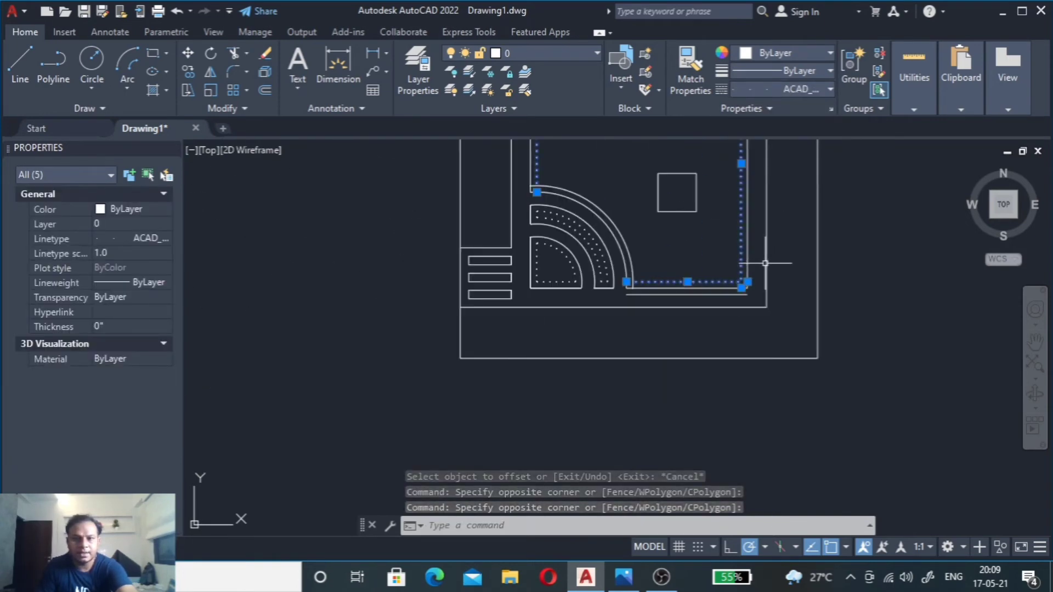
pyautogui.scroll(5, 620, 252)
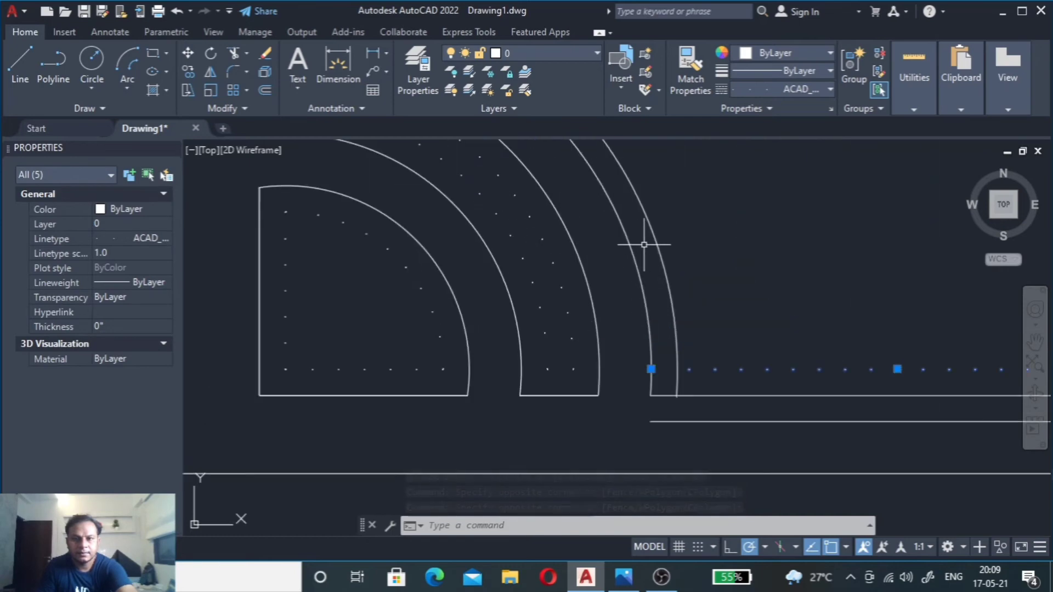
pyautogui.click(666, 223)
pyautogui.click(640, 258)
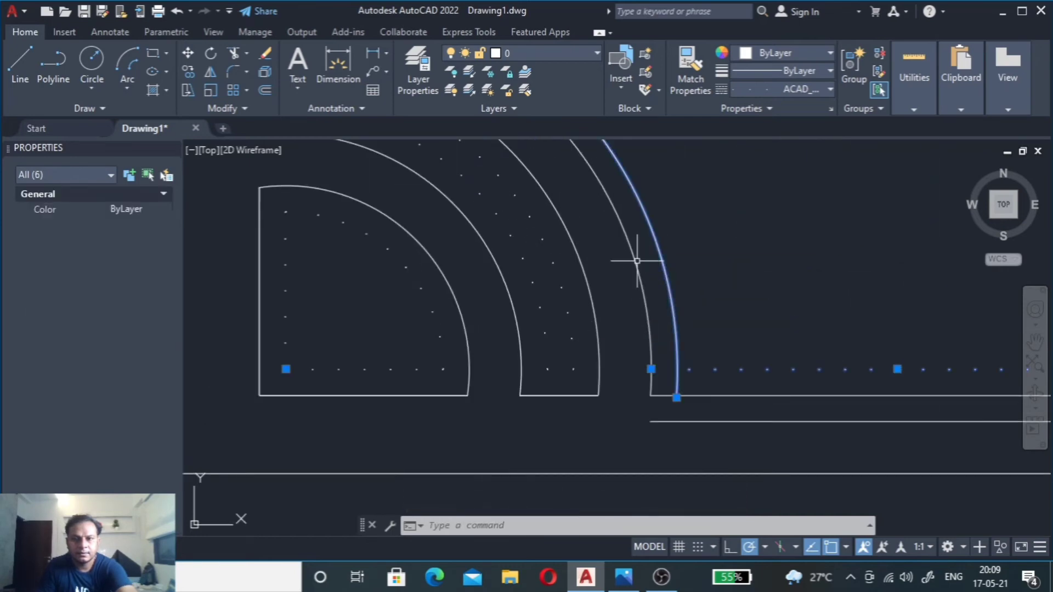
pyautogui.click(816, 90)
pyautogui.click(807, 155)
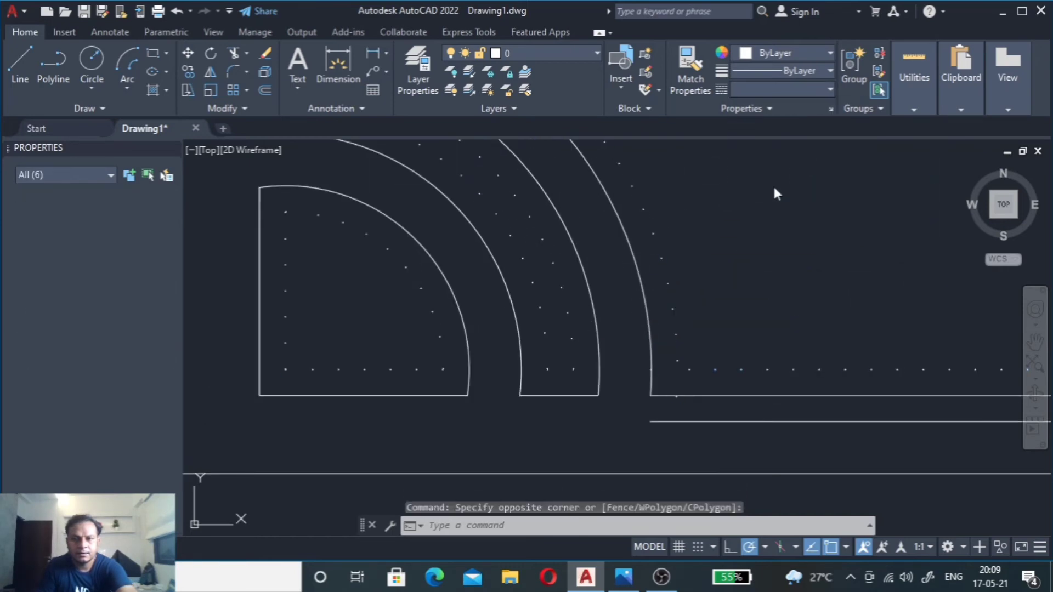
pyautogui.scroll(-8, 422, 368)
pyautogui.press('Escape')
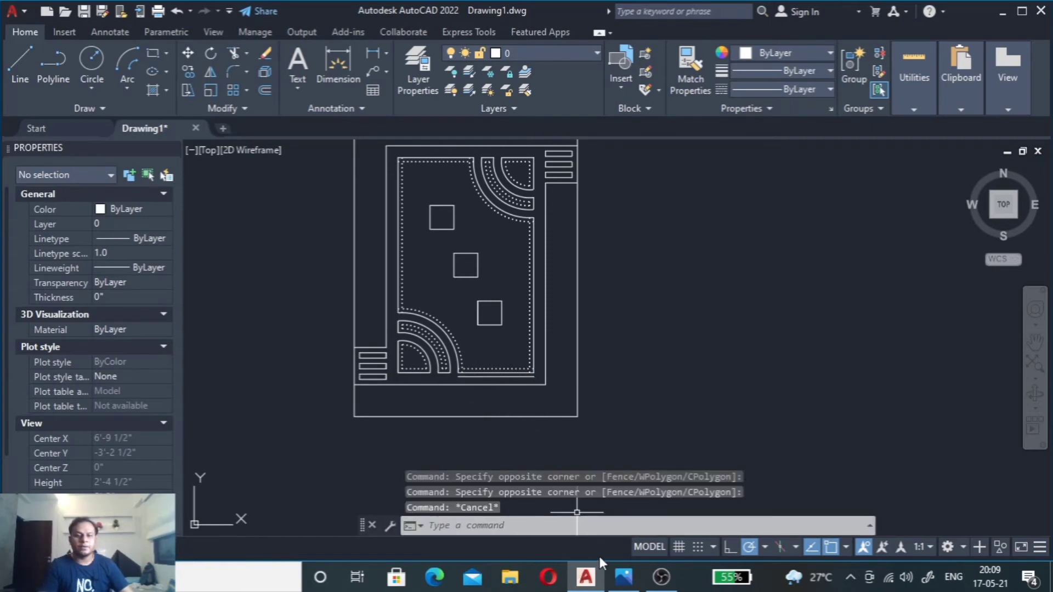
# Step: Check the annotated reference ceiling photo in Photos, then return to the AutoCAD plan
pyautogui.click(623, 577)
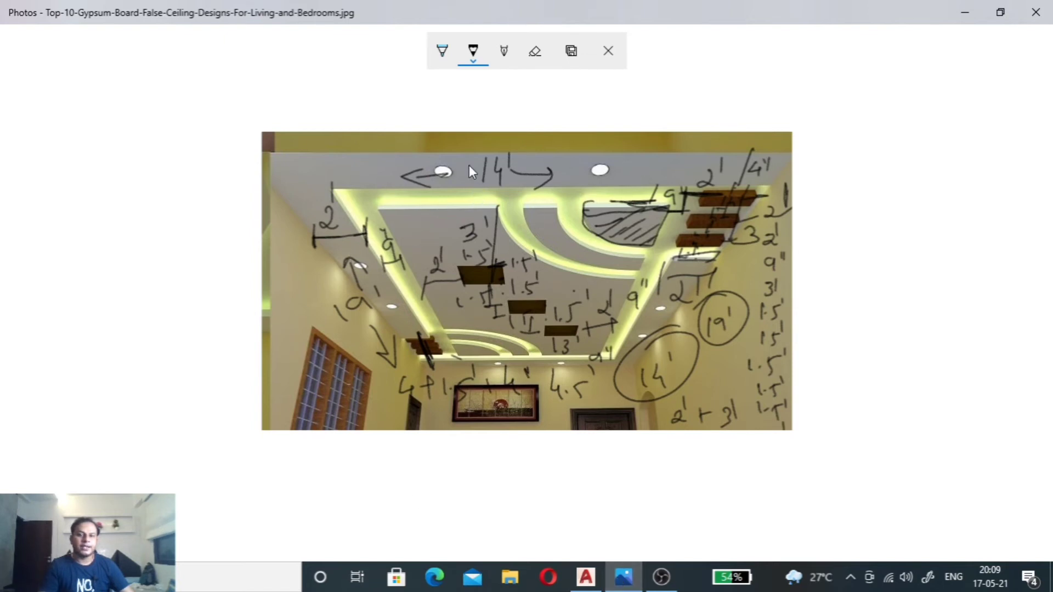
pyautogui.moveTo(585, 577)
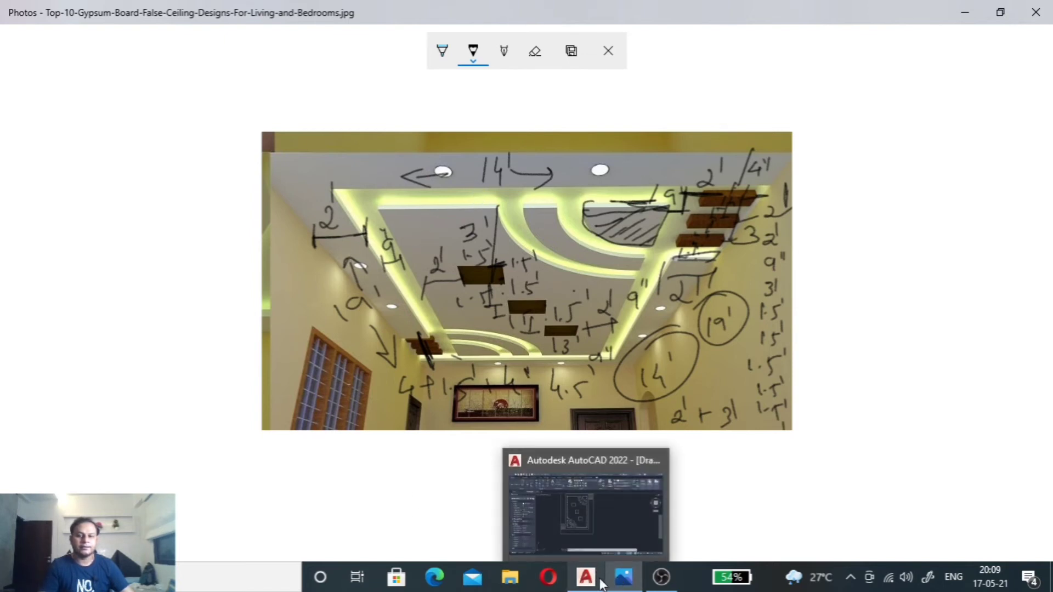
pyautogui.click(596, 585)
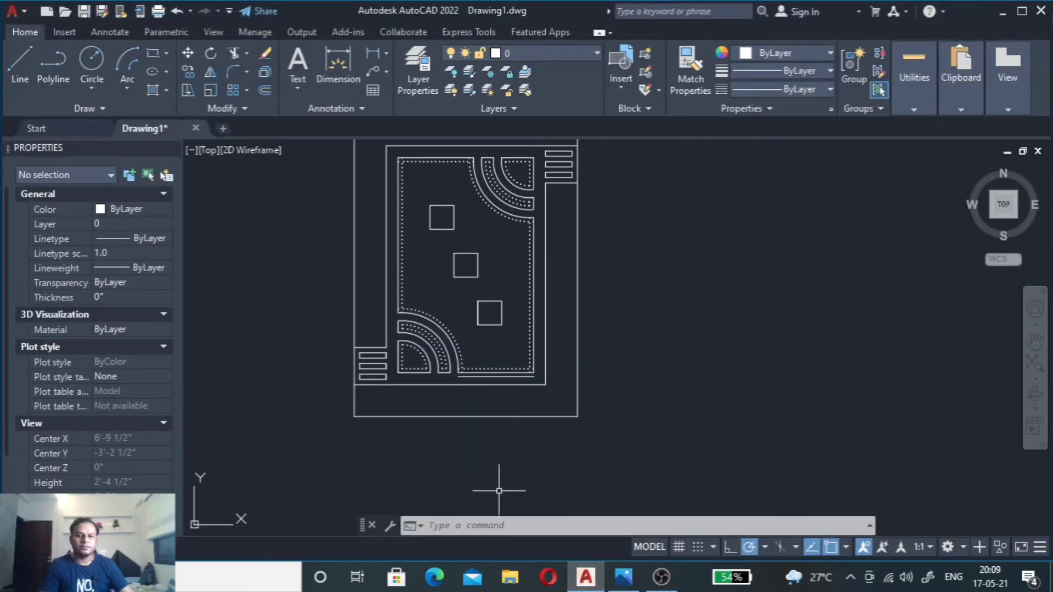
# Step: Offset the left wall line and the adjacent wall line 3 inches inward
pyautogui.scroll(4, 374, 272)
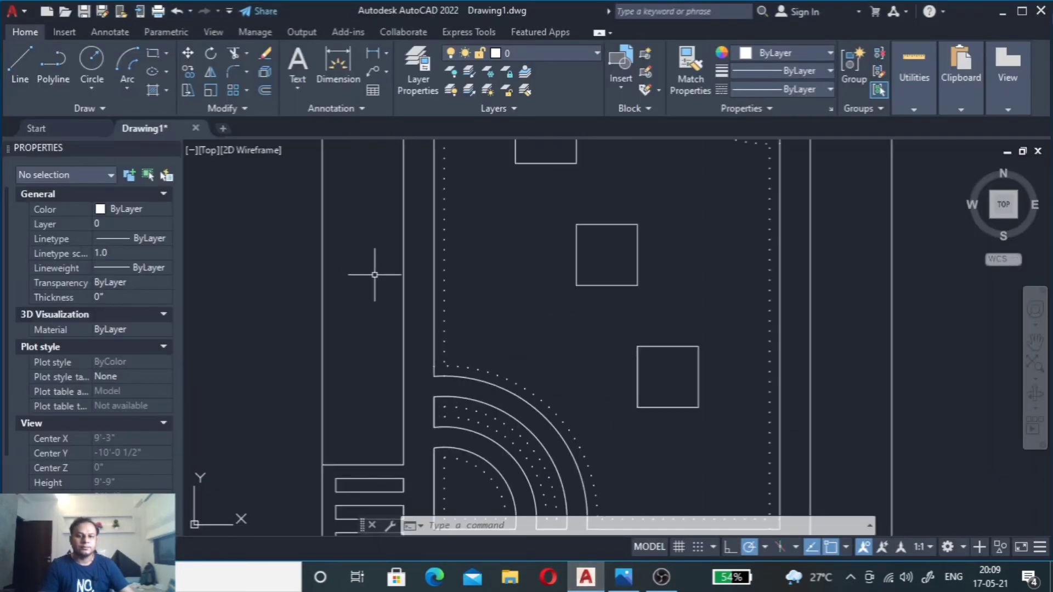
pyautogui.click(409, 296)
pyautogui.click(387, 315)
pyautogui.write('o')
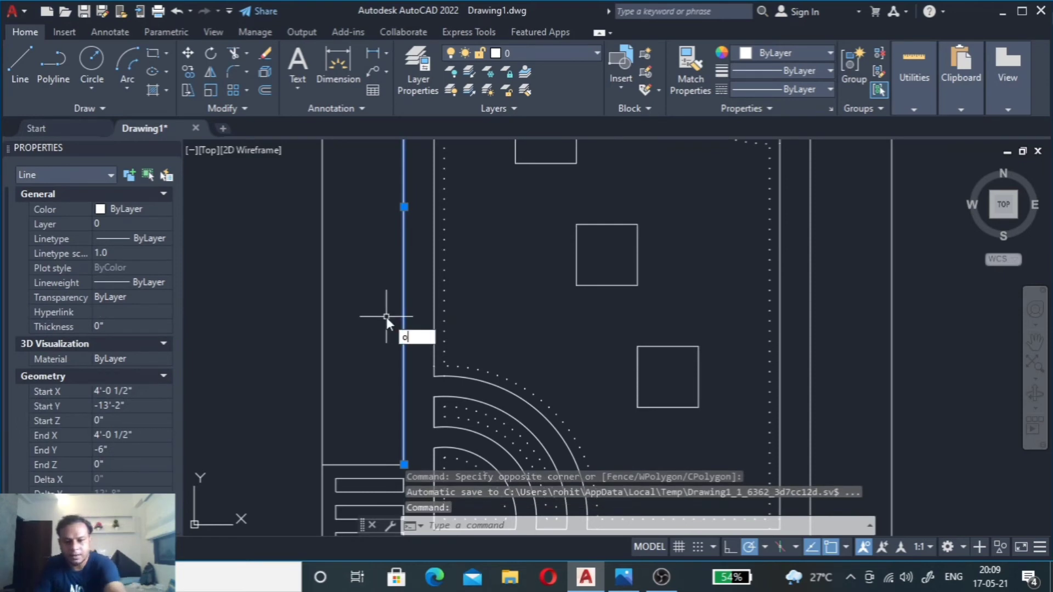
pyautogui.press('Return')
pyautogui.press('Return')
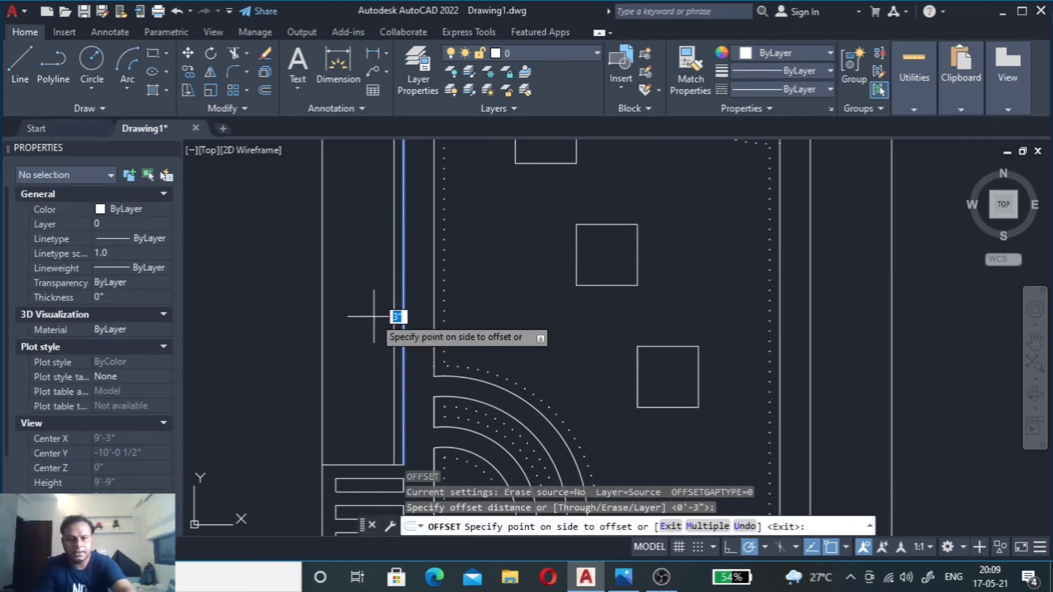
pyautogui.click(374, 316)
pyautogui.click(367, 464)
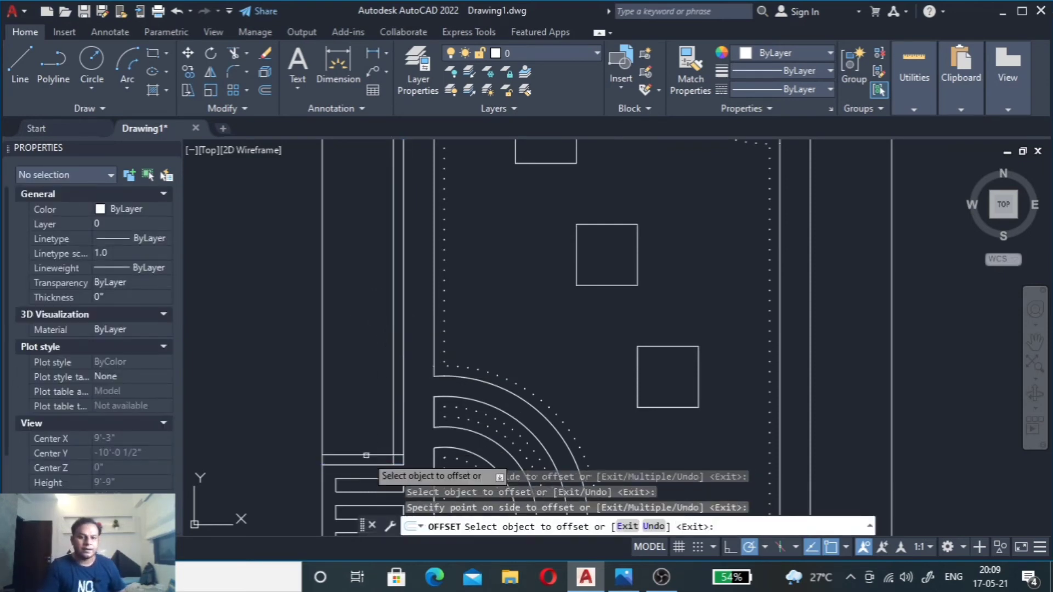
pyautogui.scroll(-5, 378, 430)
pyautogui.scroll(4, 411, 255)
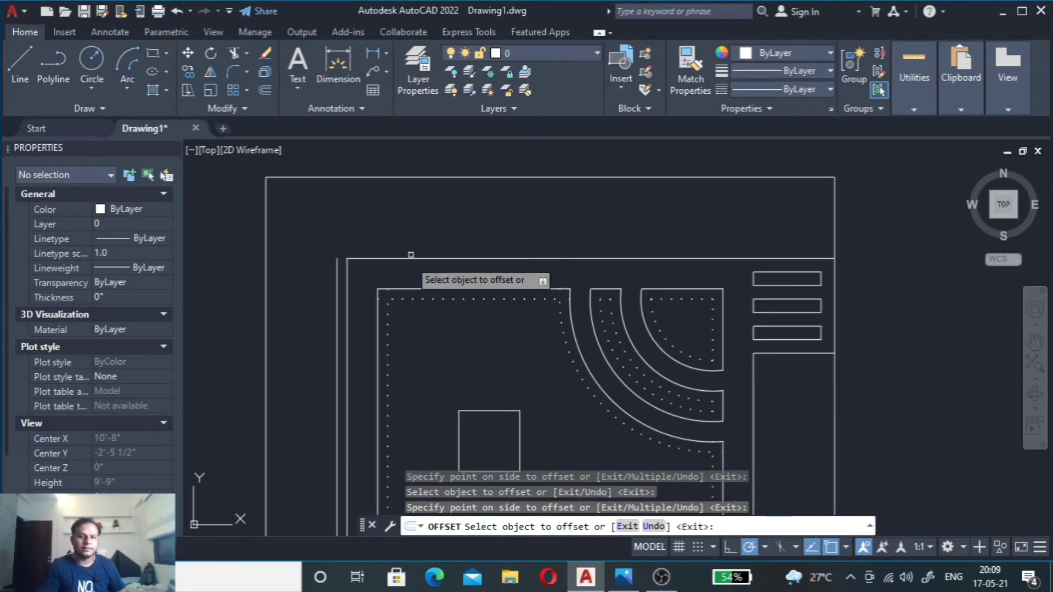
pyautogui.scroll(-4, 448, 249)
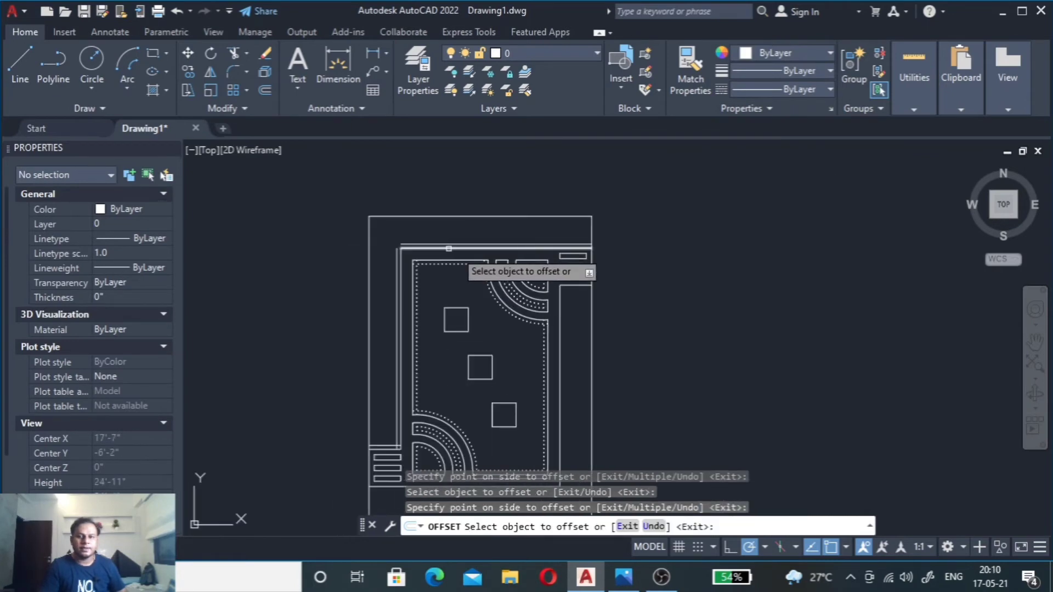
pyautogui.scroll(2, 554, 281)
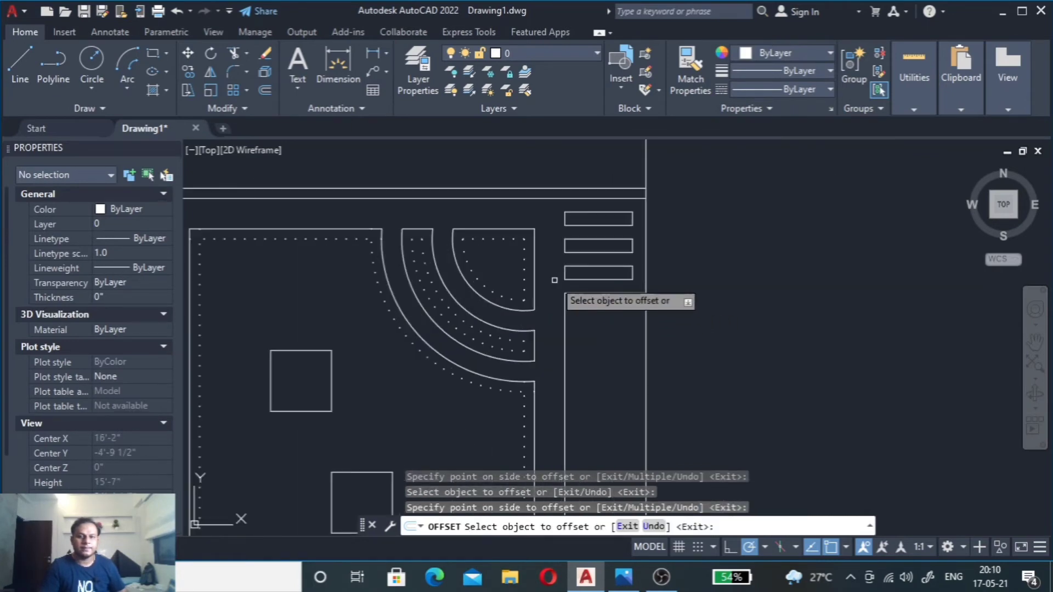
# Step: Offset the right and bottom wall lines 3 inches inside the ceiling border
pyautogui.click(565, 317)
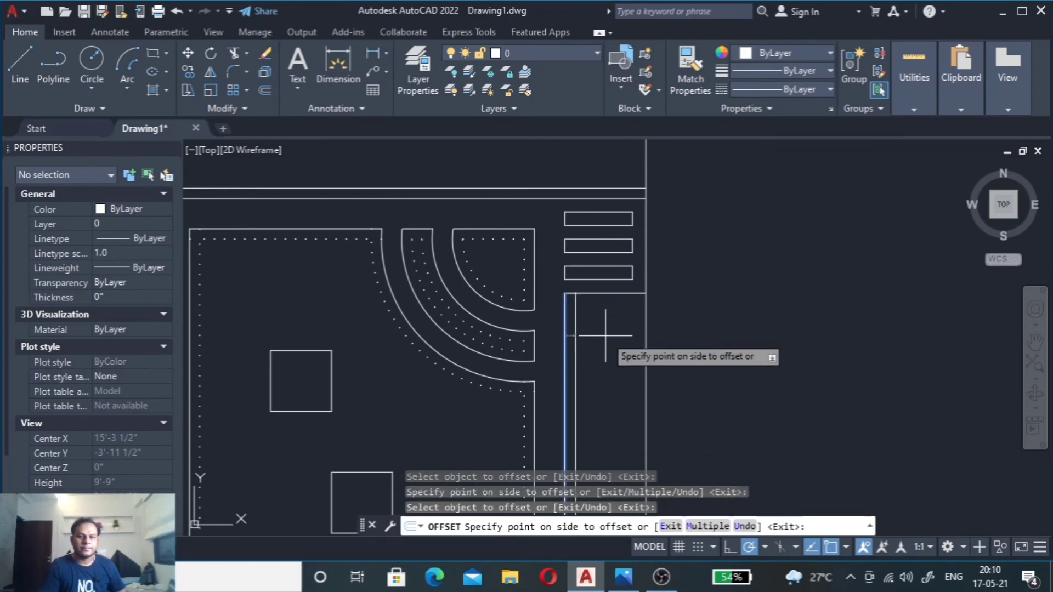
pyautogui.click(605, 330)
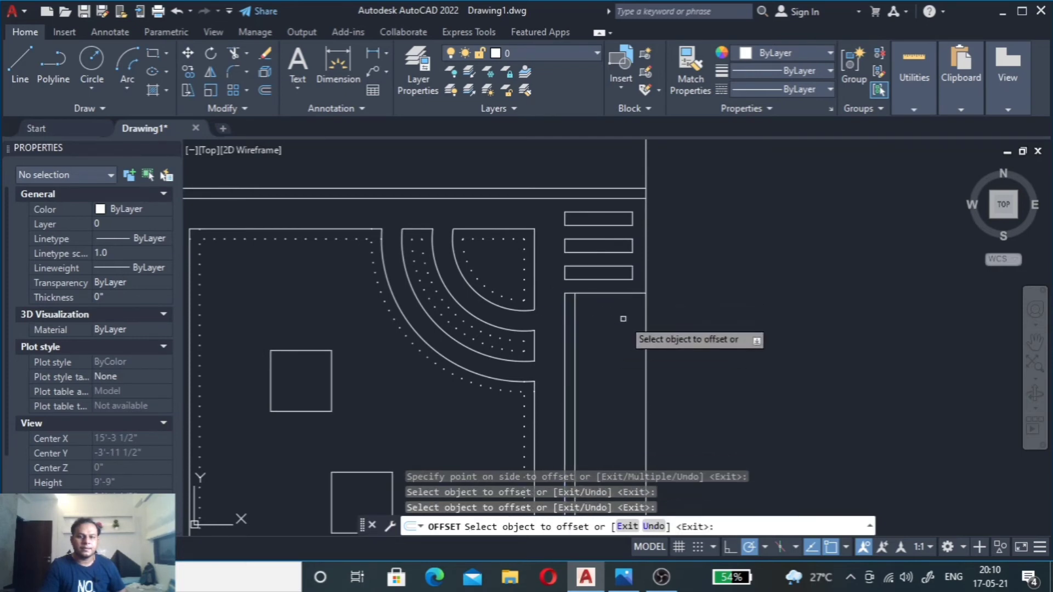
pyautogui.click(621, 301)
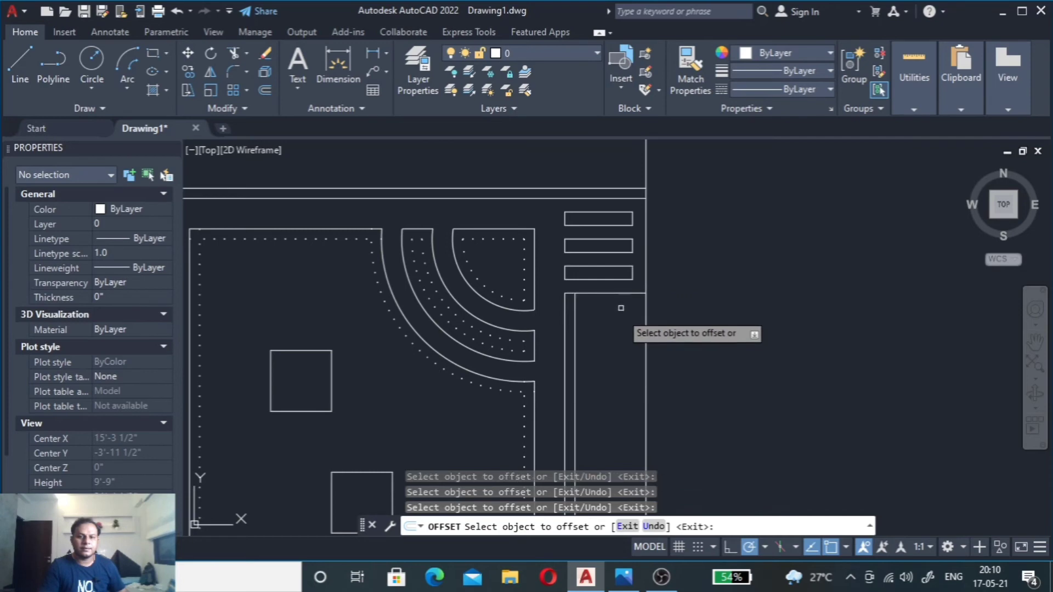
pyautogui.click(615, 292)
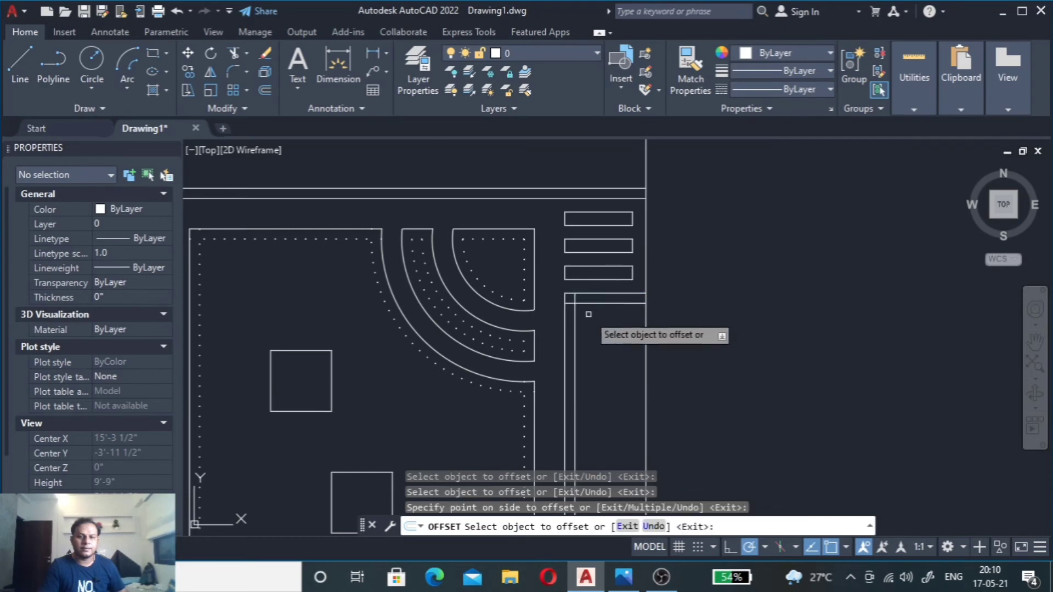
pyautogui.scroll(-6, 581, 323)
pyautogui.scroll(3, 574, 415)
pyautogui.scroll(3, 574, 416)
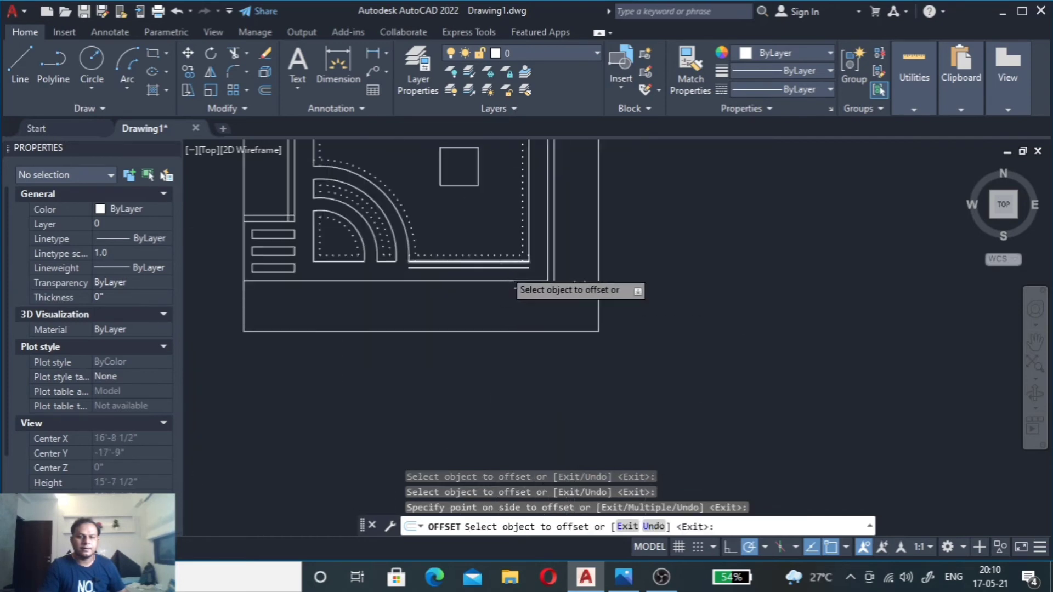
pyautogui.scroll(3, 491, 252)
pyautogui.click(536, 315)
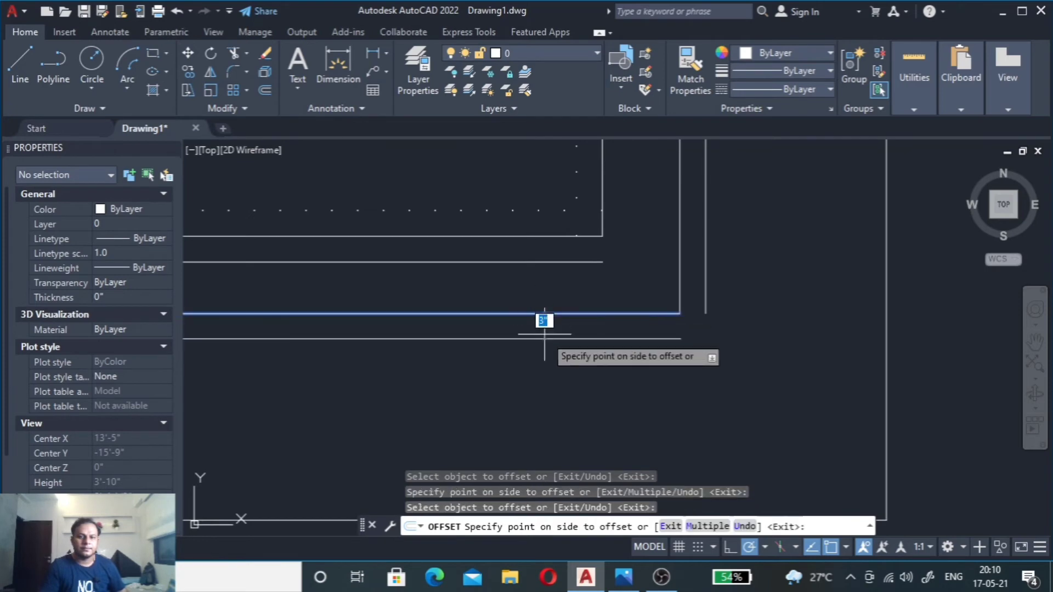
pyautogui.click(543, 335)
pyautogui.scroll(-4, 603, 411)
pyautogui.scroll(-4, 604, 410)
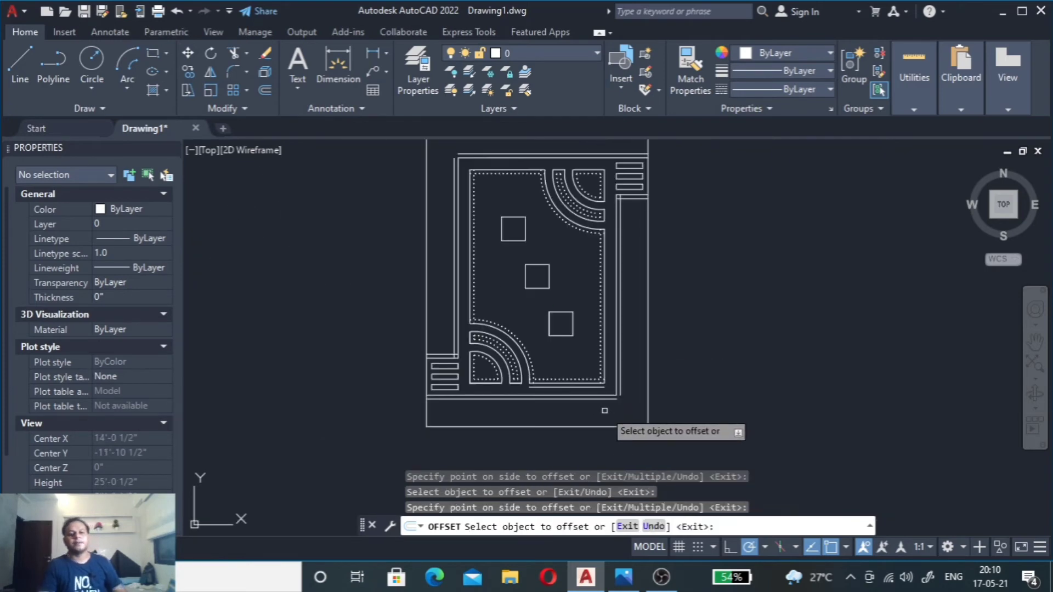
pyautogui.press('Escape')
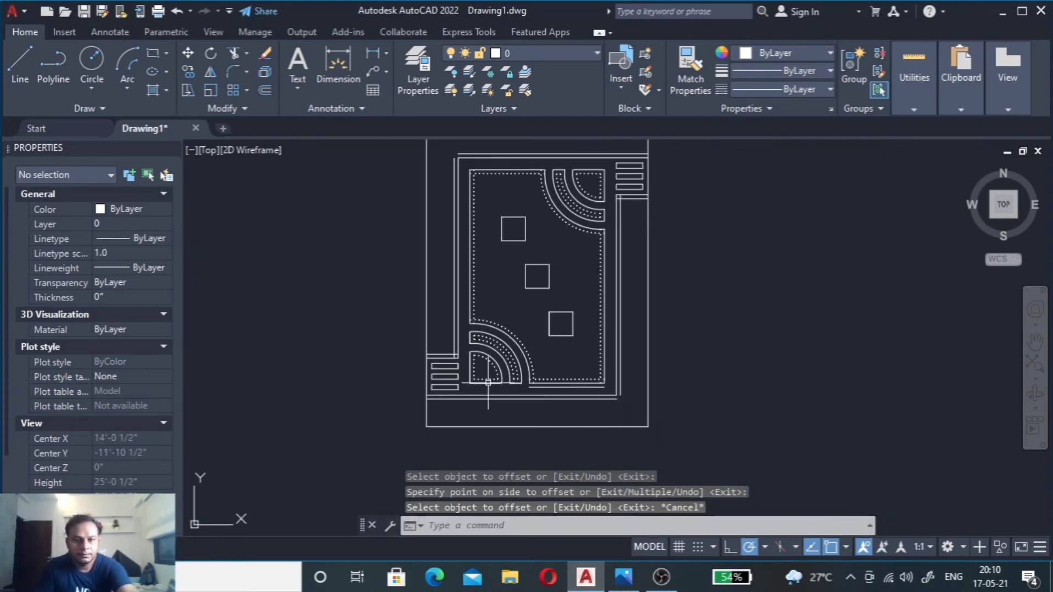
pyautogui.scroll(5, 443, 360)
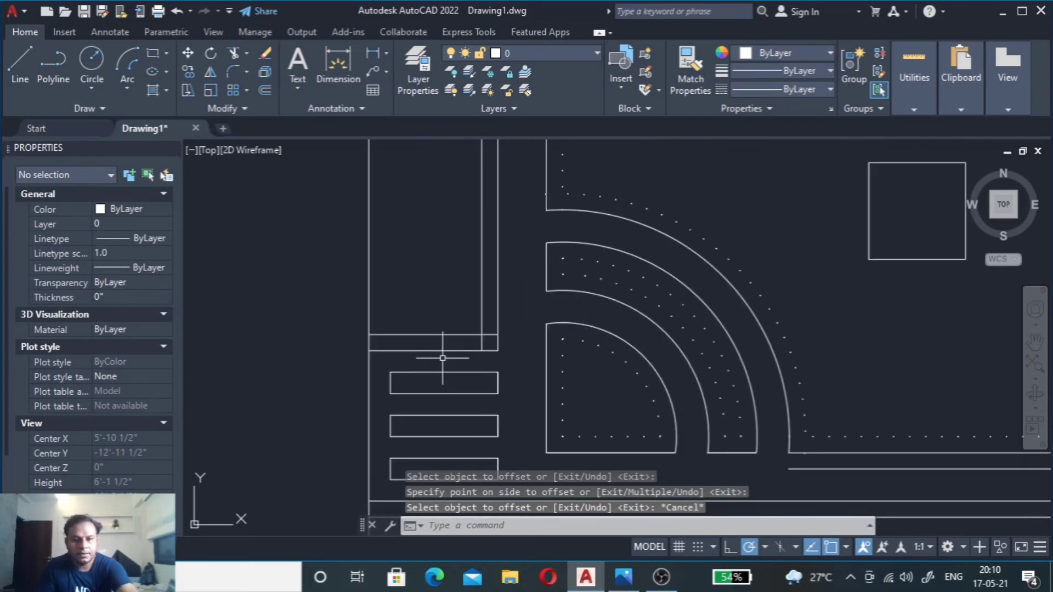
# Step: Select the lower-left and top border offset lines
pyautogui.scroll(4, 443, 358)
pyautogui.click(520, 301)
pyautogui.click(453, 352)
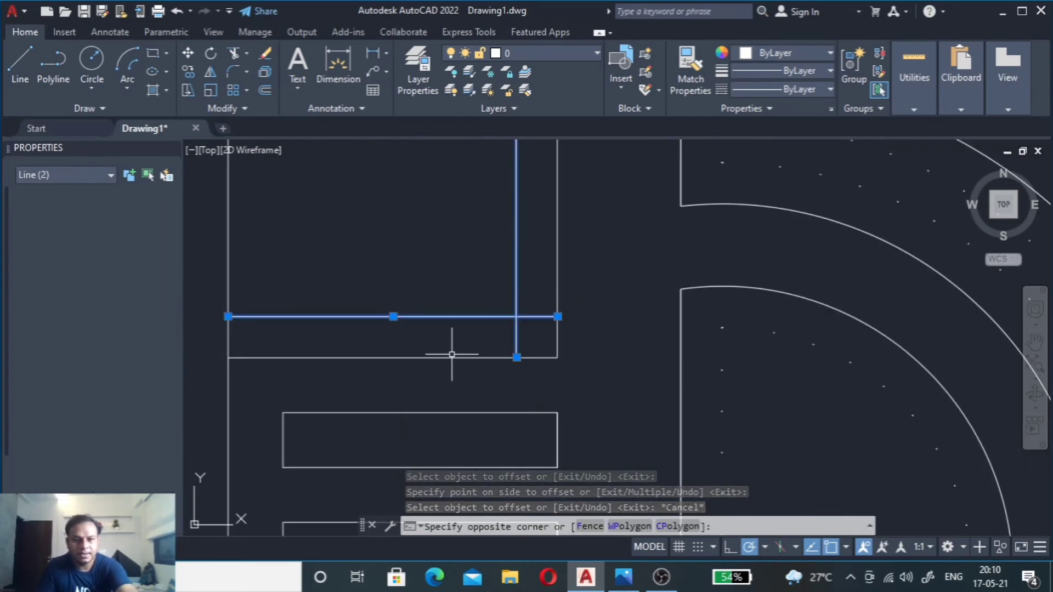
pyautogui.scroll(-3, 442, 411)
pyautogui.scroll(-2, 426, 444)
pyautogui.scroll(3, 447, 254)
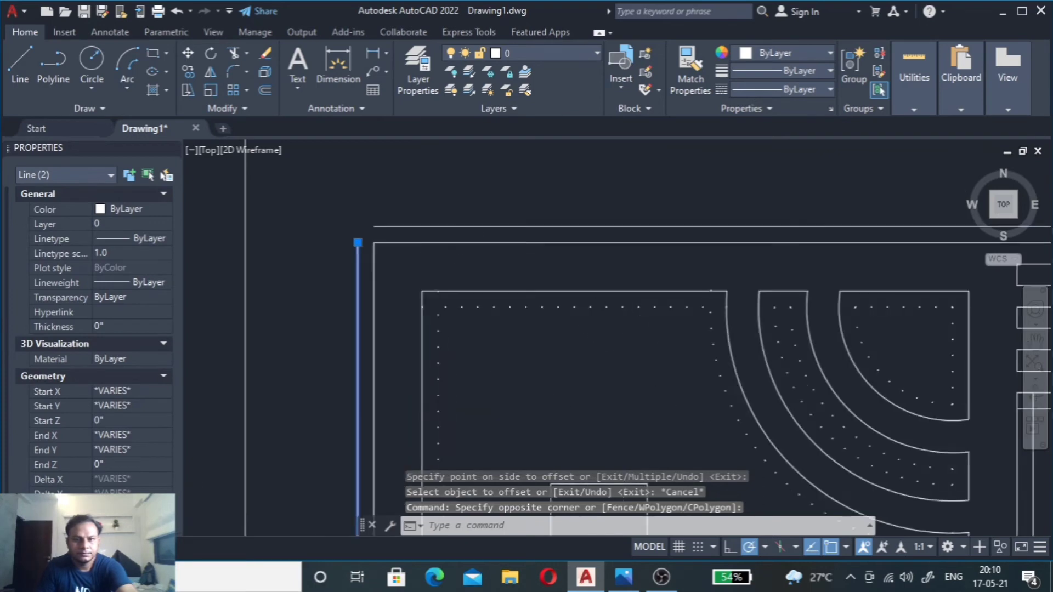
pyautogui.scroll(2, 449, 230)
pyautogui.click(454, 207)
pyautogui.click(447, 230)
pyautogui.scroll(-3, 384, 235)
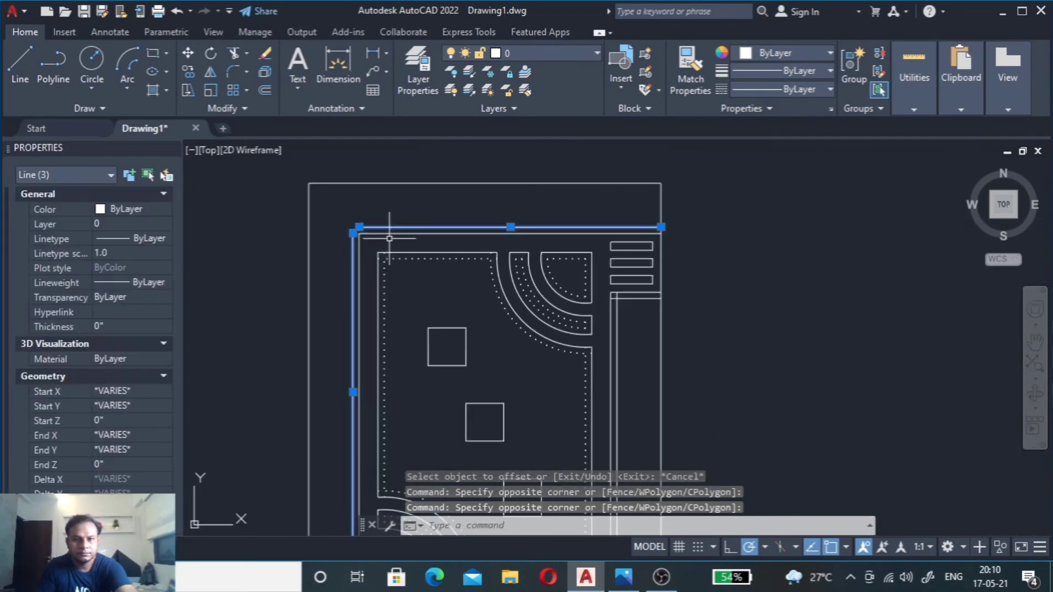
pyautogui.scroll(-2, 417, 252)
pyautogui.scroll(5, 539, 256)
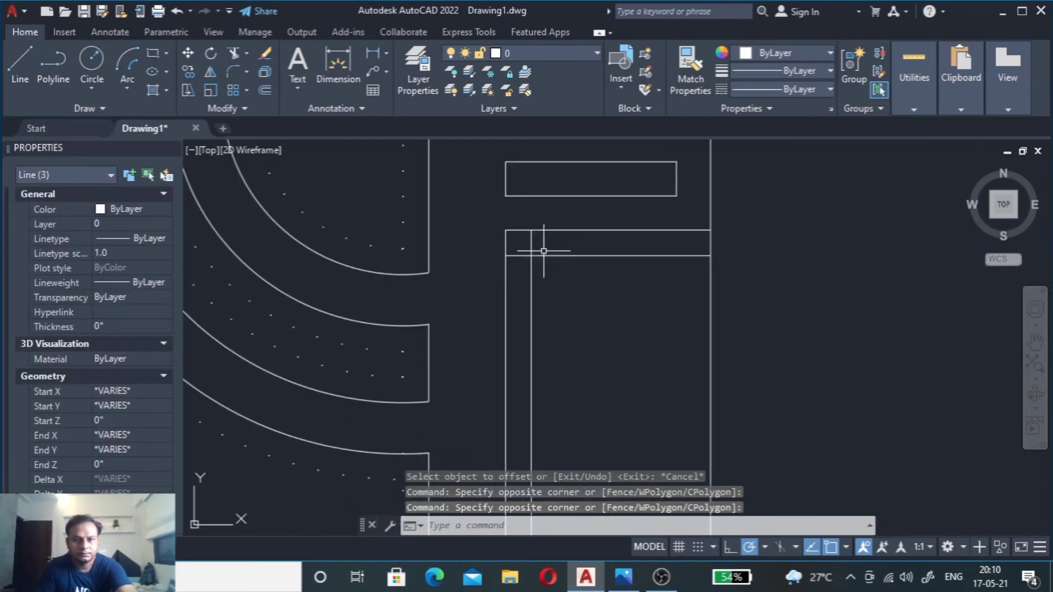
# Step: Add the right and bottom offset lines and restyle all six as dotted ACAD_ISO07W100
pyautogui.click(543, 250)
pyautogui.click(530, 271)
pyautogui.scroll(-3, 523, 266)
pyautogui.scroll(-2, 513, 290)
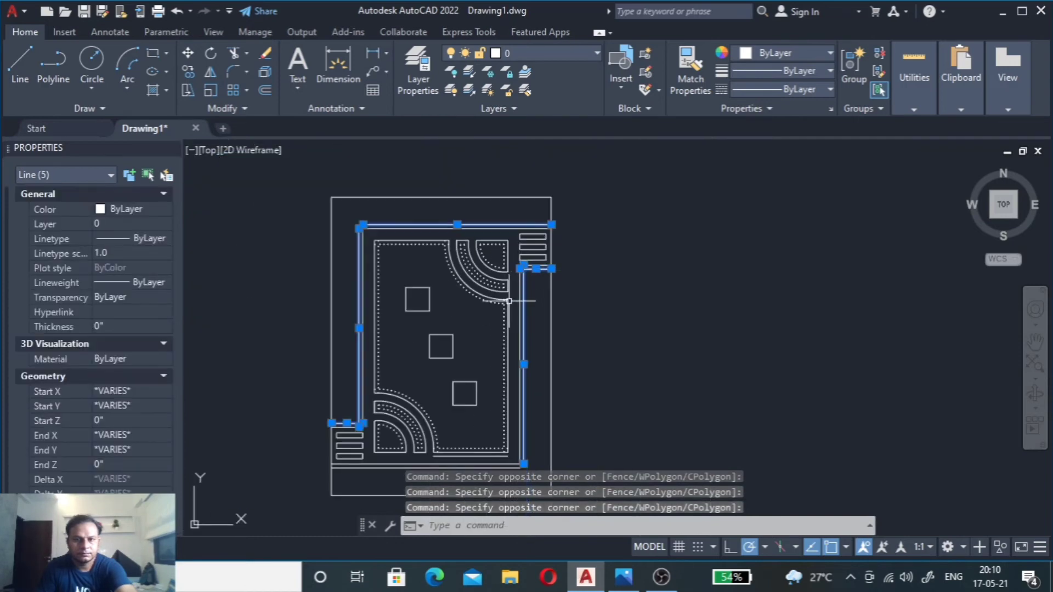
pyautogui.scroll(5, 368, 478)
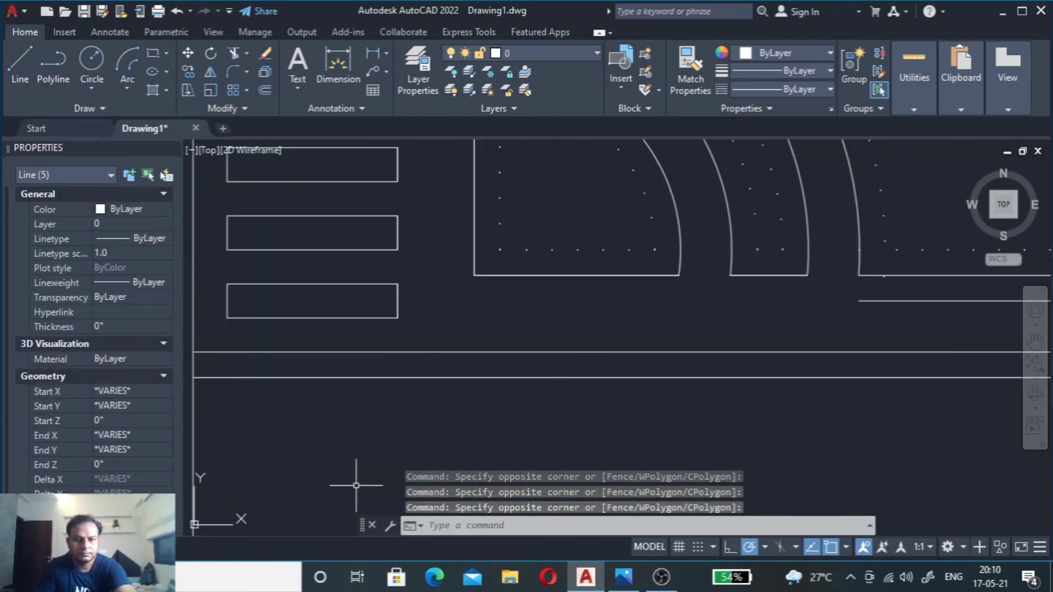
pyautogui.click(416, 368)
pyautogui.click(396, 387)
pyautogui.scroll(-5, 396, 388)
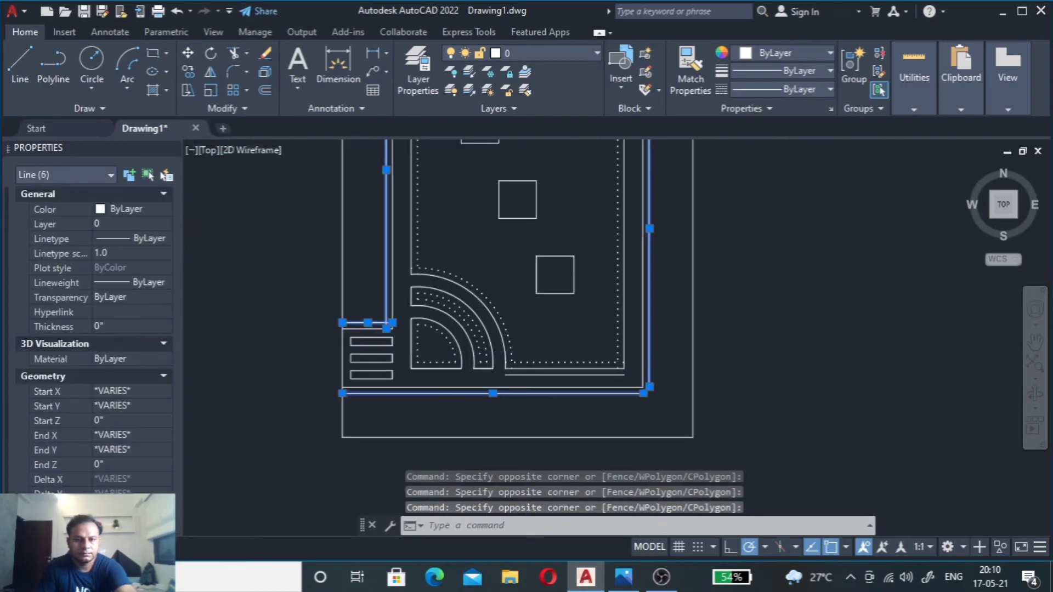
pyautogui.scroll(-2, 587, 210)
pyautogui.click(771, 89)
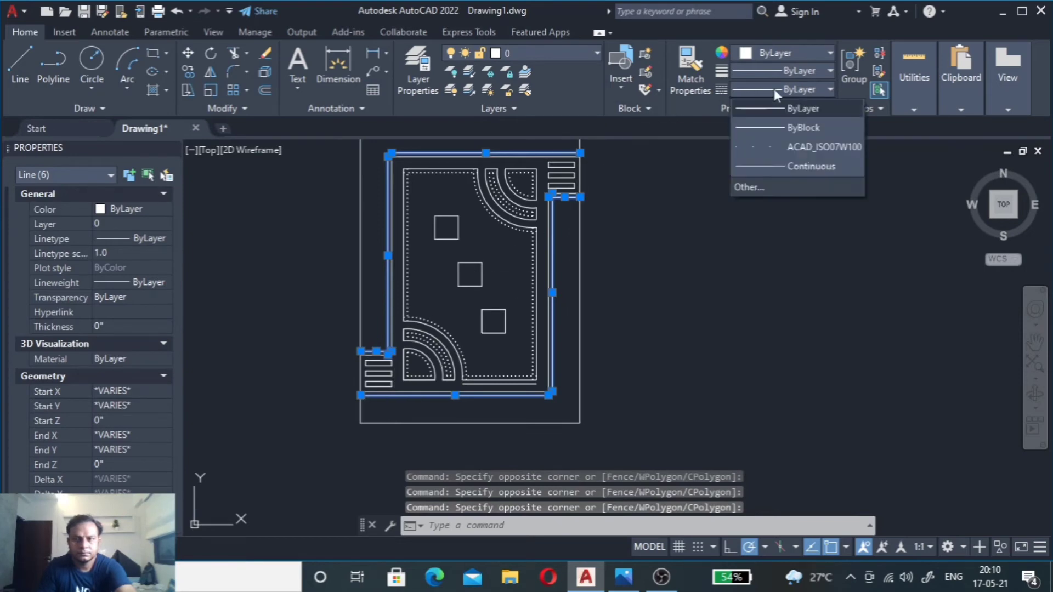
pyautogui.click(785, 146)
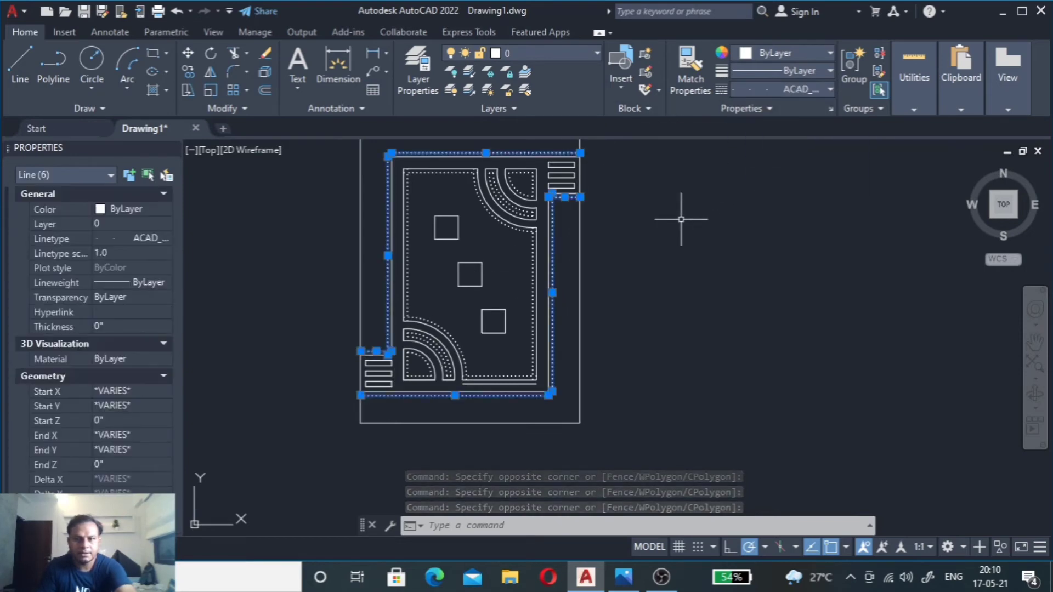
pyautogui.click(641, 243)
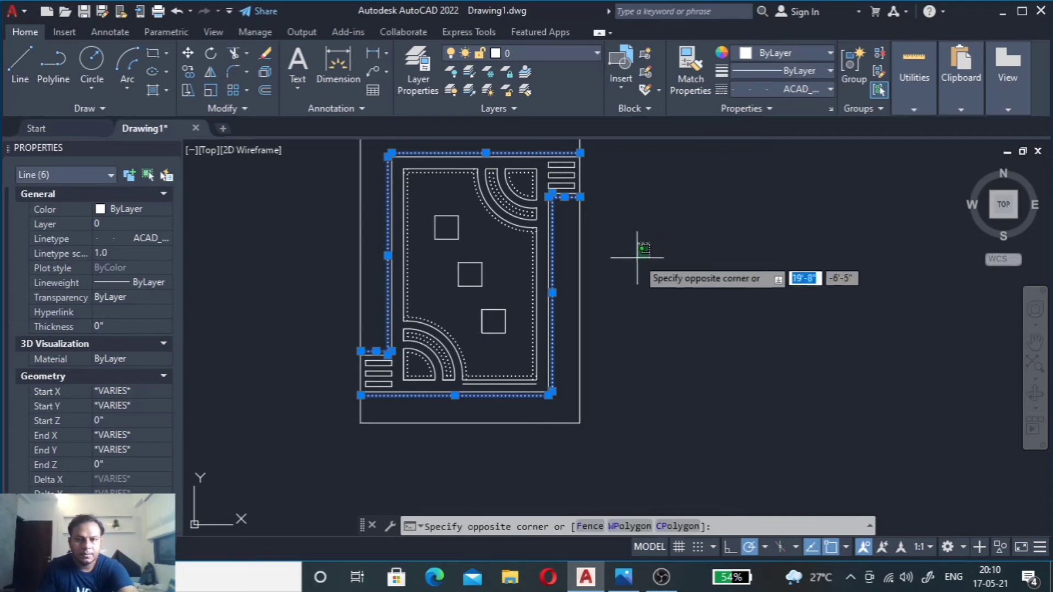
pyautogui.press('Escape')
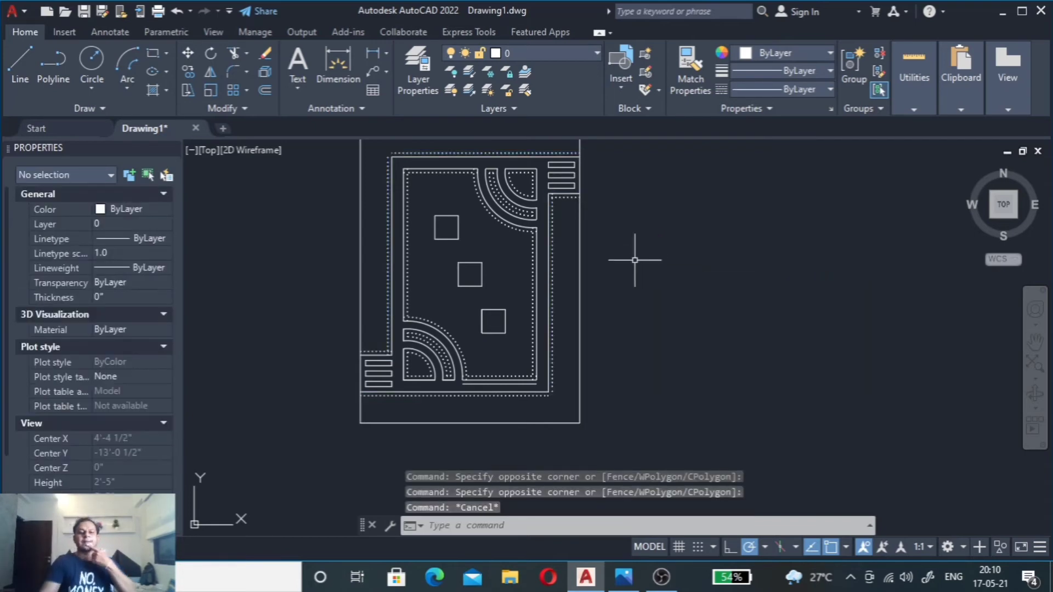
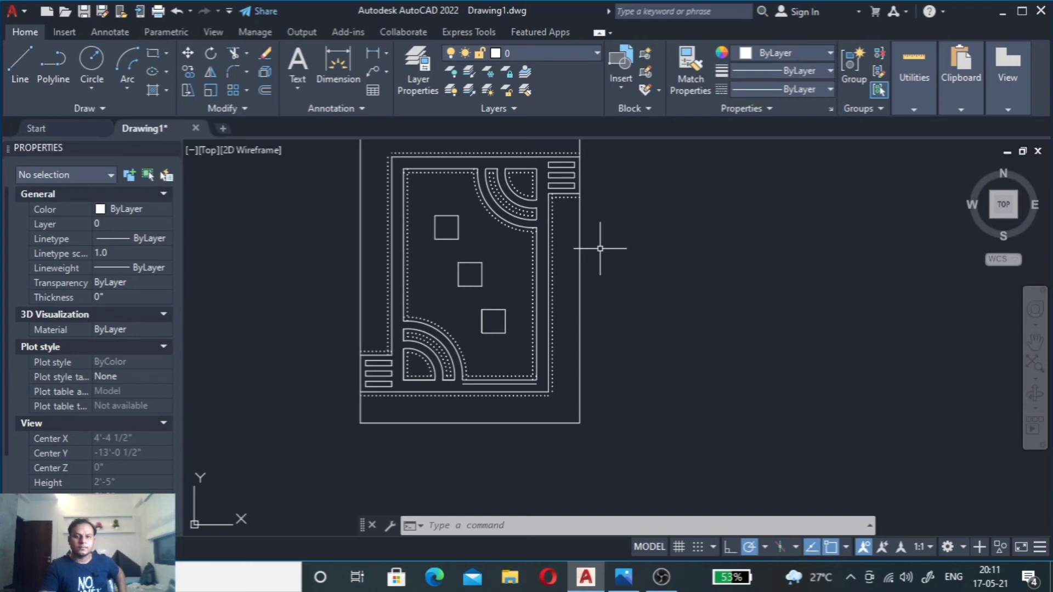
# Step: Draw a 3-inch radius lamp circle with CIRCLE
pyautogui.scroll(-2, 657, 322)
pyautogui.write('c')
pyautogui.press('Return')
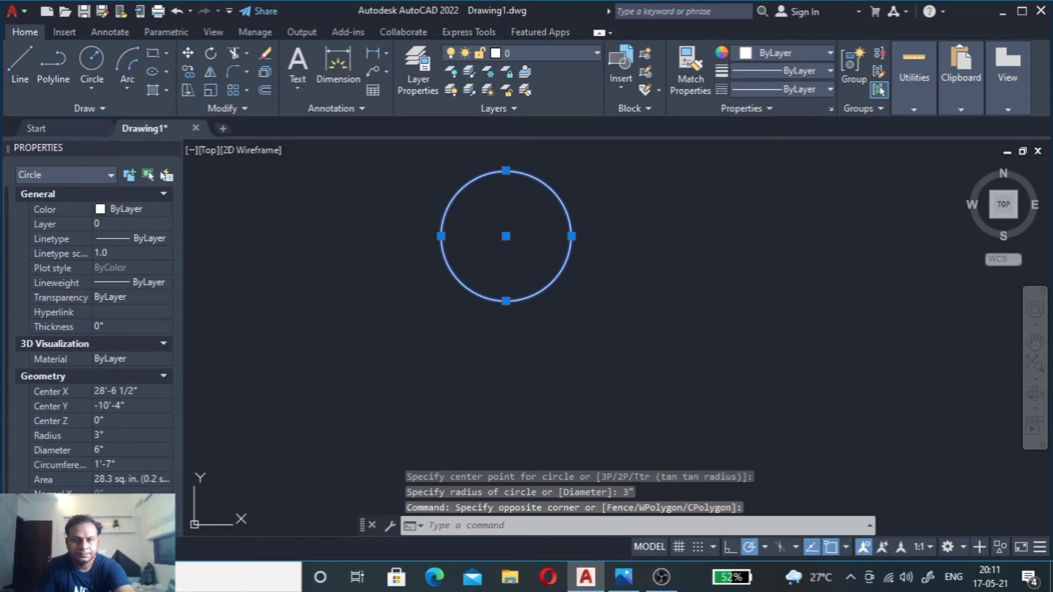
# Step: Offset the circle 0.5 inch inward to form a concentric inner circle
pyautogui.write('p')
pyautogui.press('BackSpace')
pyautogui.write('o')
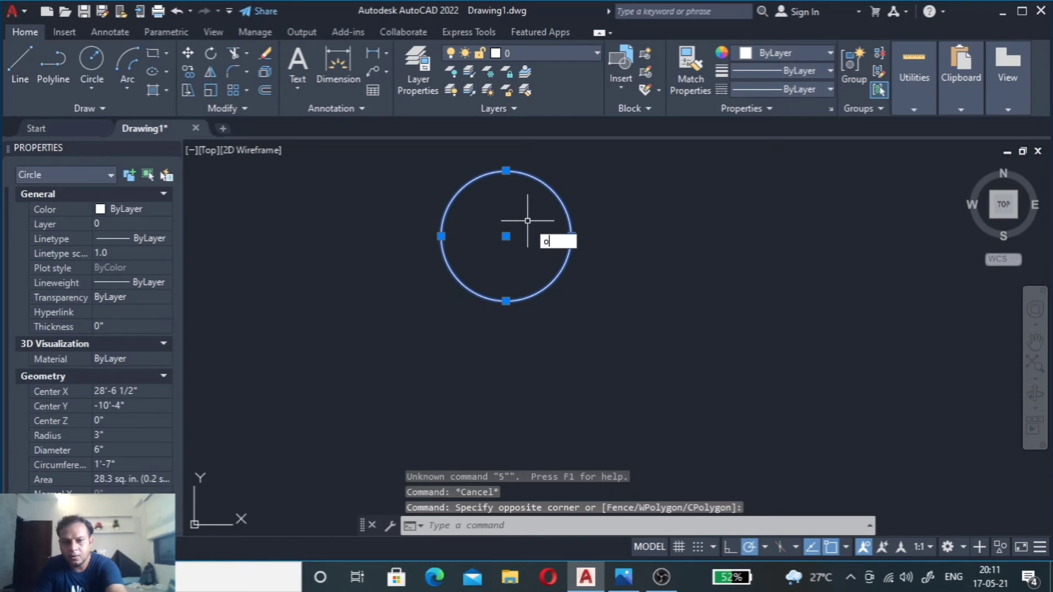
pyautogui.press('Return')
pyautogui.write('.5')
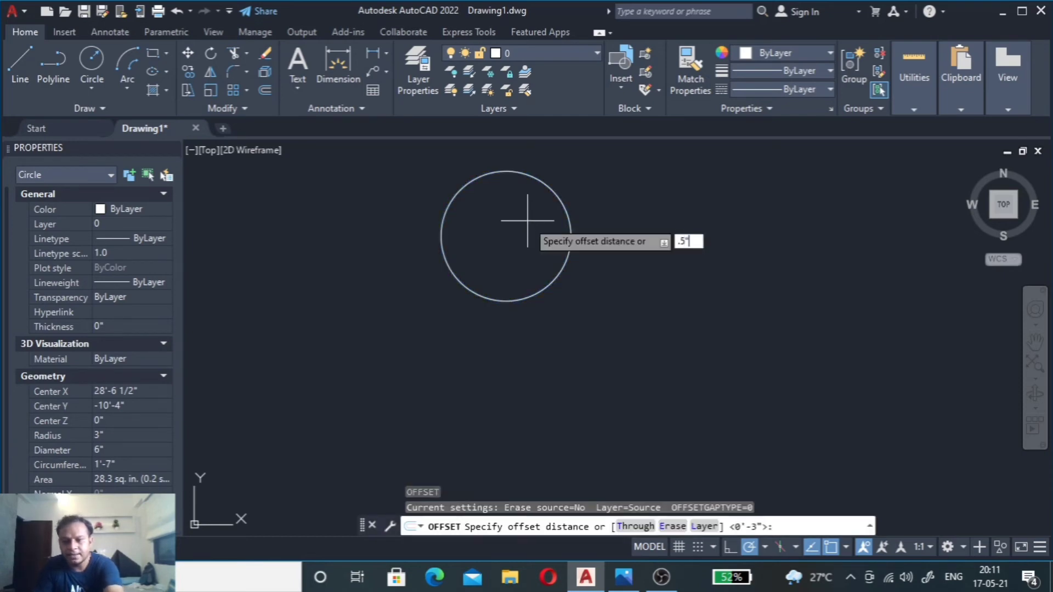
pyautogui.press('Return')
pyautogui.click(560, 206)
pyautogui.click(528, 220)
pyautogui.scroll(-2, 581, 298)
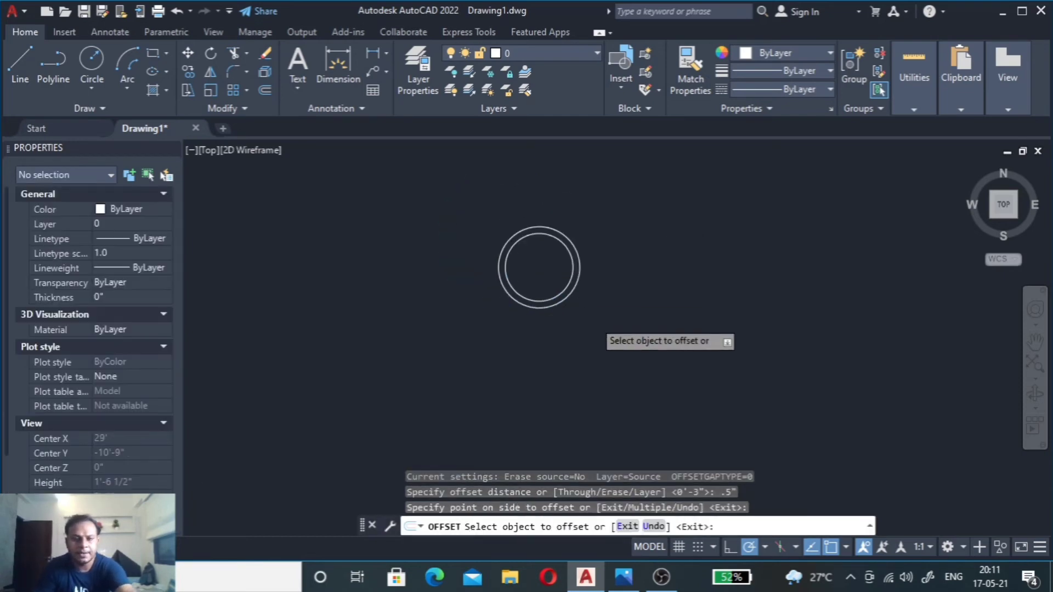
pyautogui.scroll(-2, 564, 293)
pyautogui.press('Escape')
# Step: Start the HATCH command to fill the lamp ring
pyautogui.scroll(4, 563, 296)
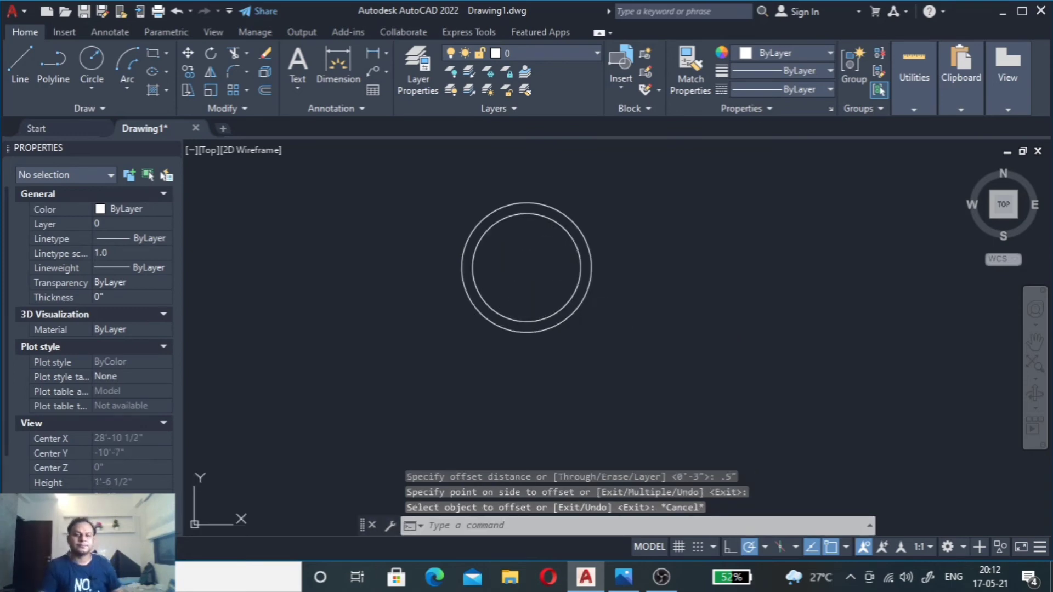
pyautogui.write('h')
pyautogui.press('Return')
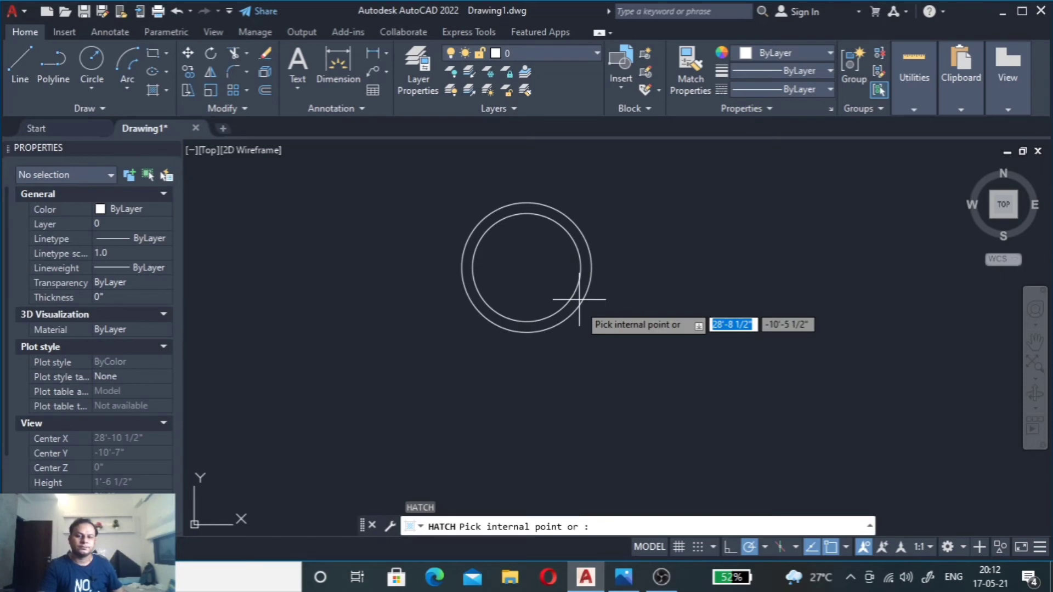
# Step: Fill the band between the two lamp circles with a SOLID hatch and close hatch creation
pyautogui.click(579, 299)
pyautogui.scroll(2, 579, 302)
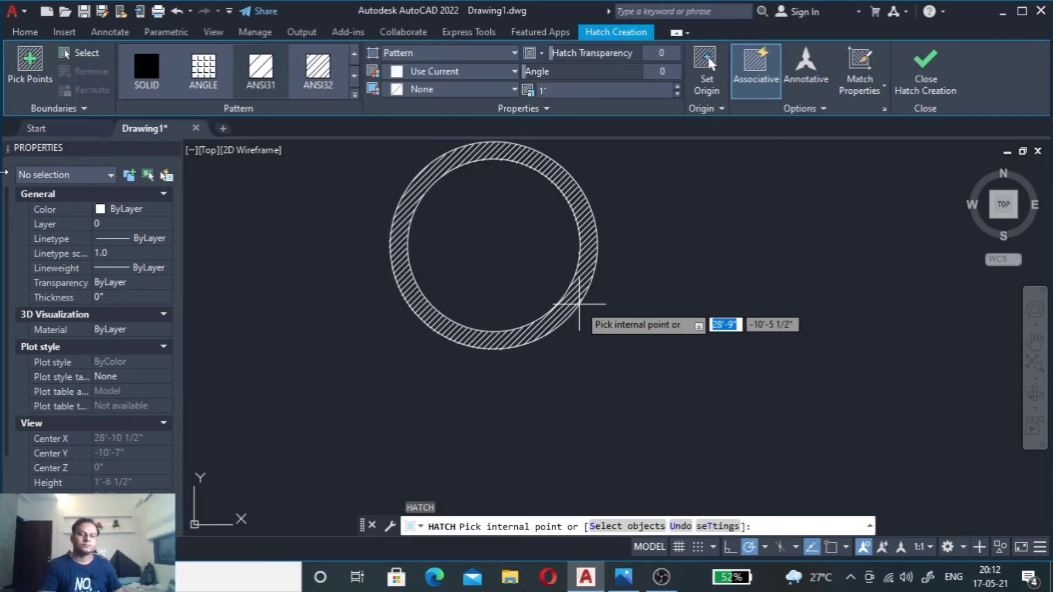
pyautogui.click(126, 52)
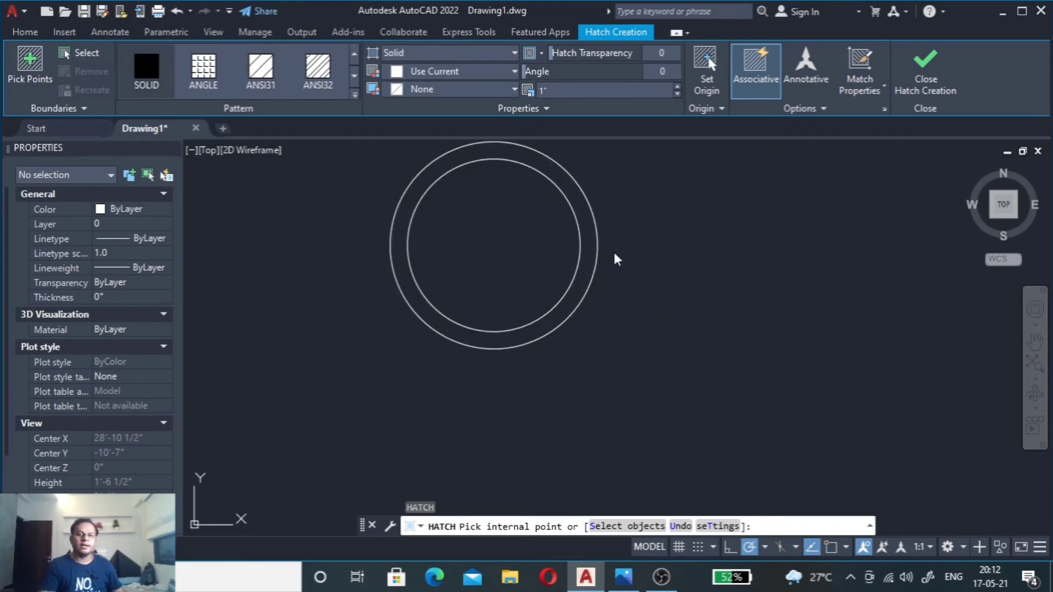
pyautogui.click(589, 249)
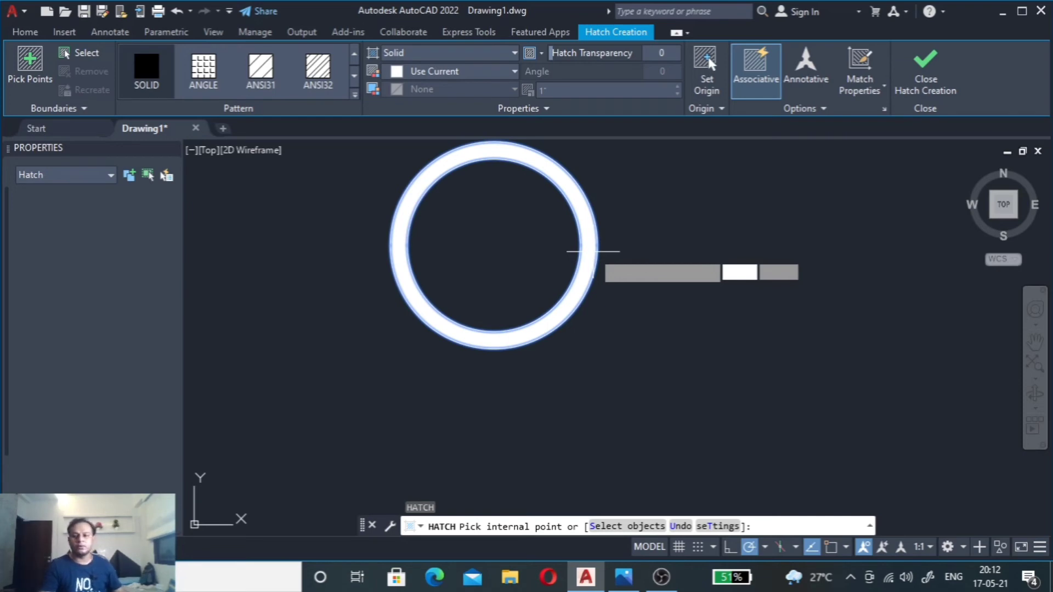
pyautogui.click(592, 251)
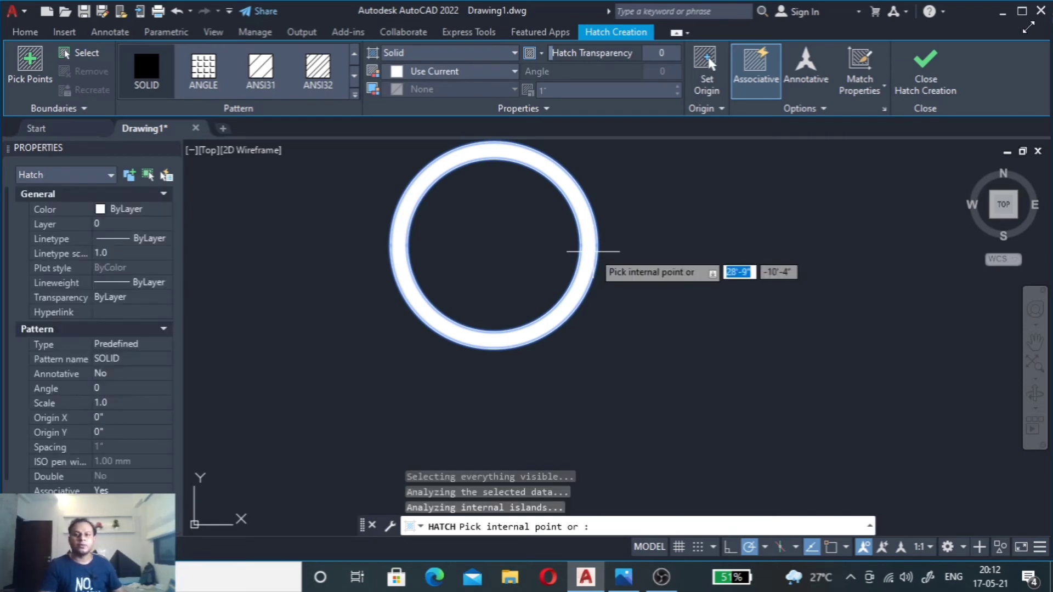
pyautogui.click(934, 78)
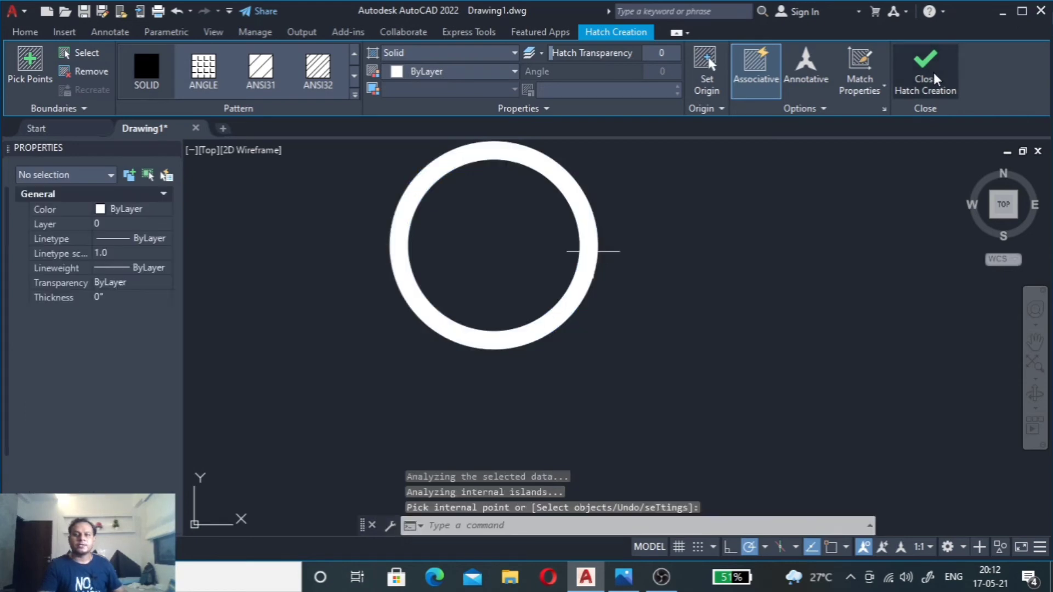
pyautogui.scroll(-5, 912, 253)
# Step: Draw a vertical line from the top-left wall corner up to the top boundary
pyautogui.scroll(-2, 601, 283)
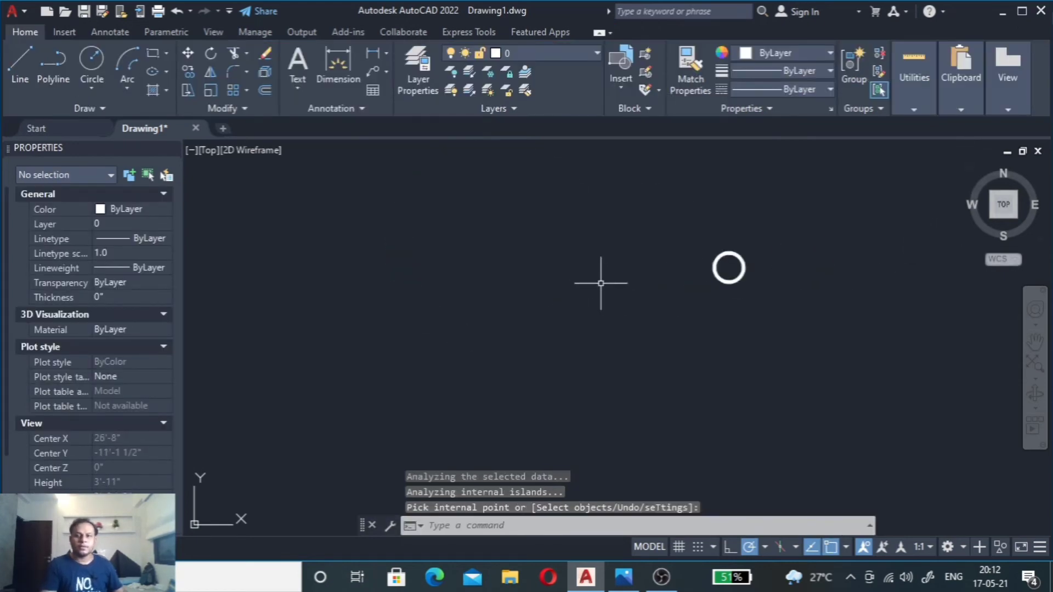
pyautogui.scroll(-3, 685, 296)
pyautogui.scroll(-2, 690, 314)
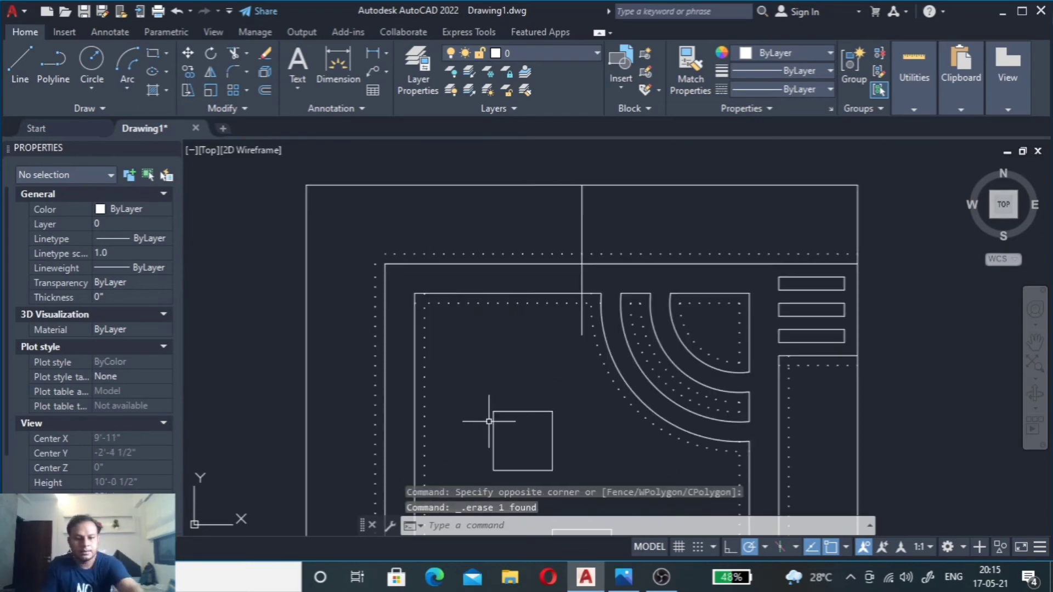
pyautogui.write('l')
pyautogui.press('Return')
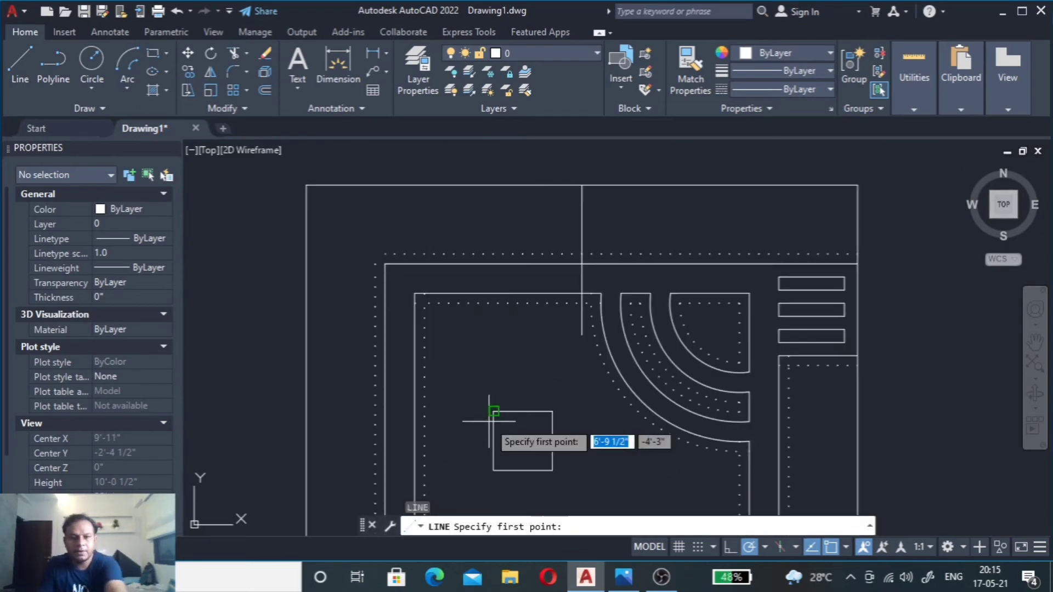
pyautogui.click(385, 263)
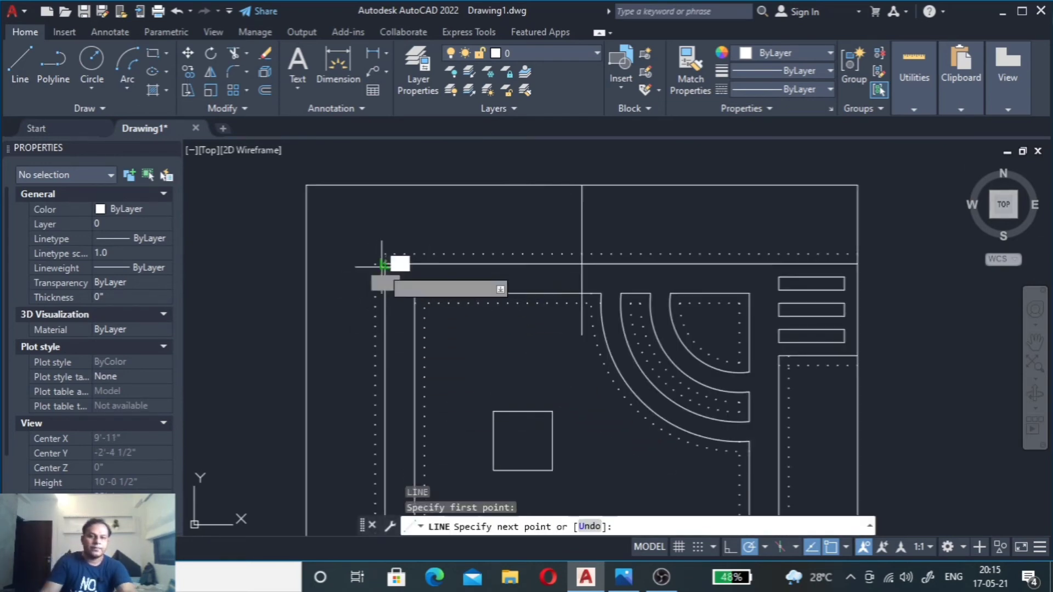
pyautogui.write('3')
pyautogui.click(385, 186)
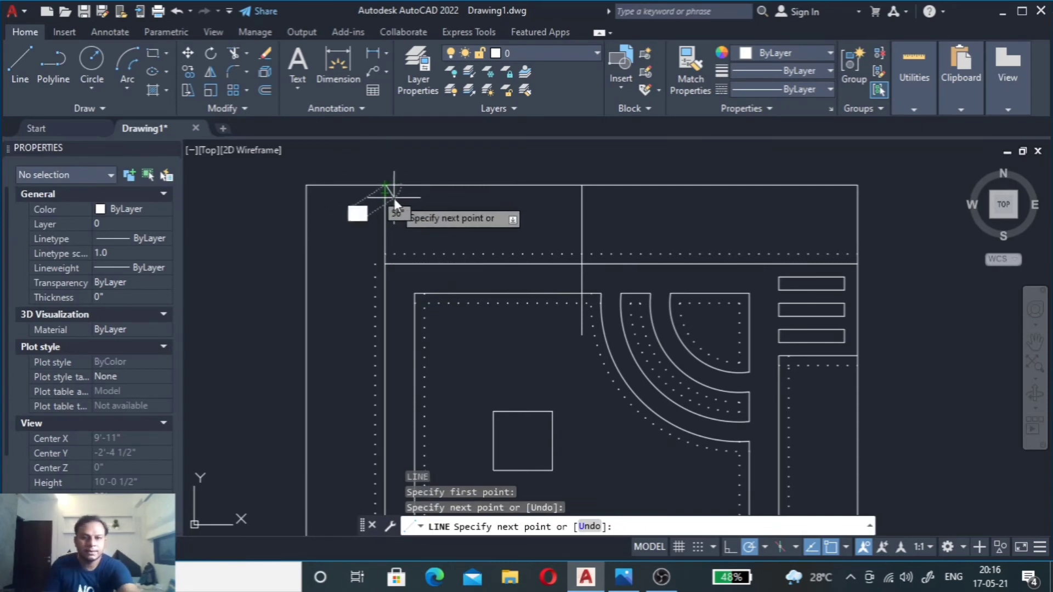
pyautogui.press('Escape')
pyautogui.press('Escape')
# Step: Offset the vertical line 2 feet to the right
pyautogui.click(385, 214)
pyautogui.click(366, 214)
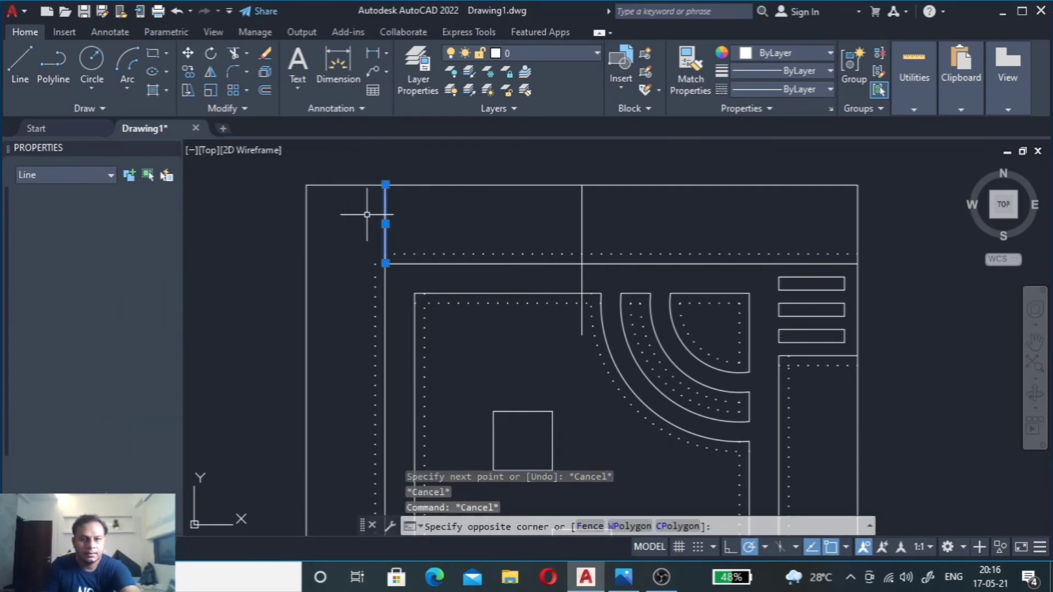
pyautogui.write('o')
pyautogui.press('Return')
pyautogui.write('2')
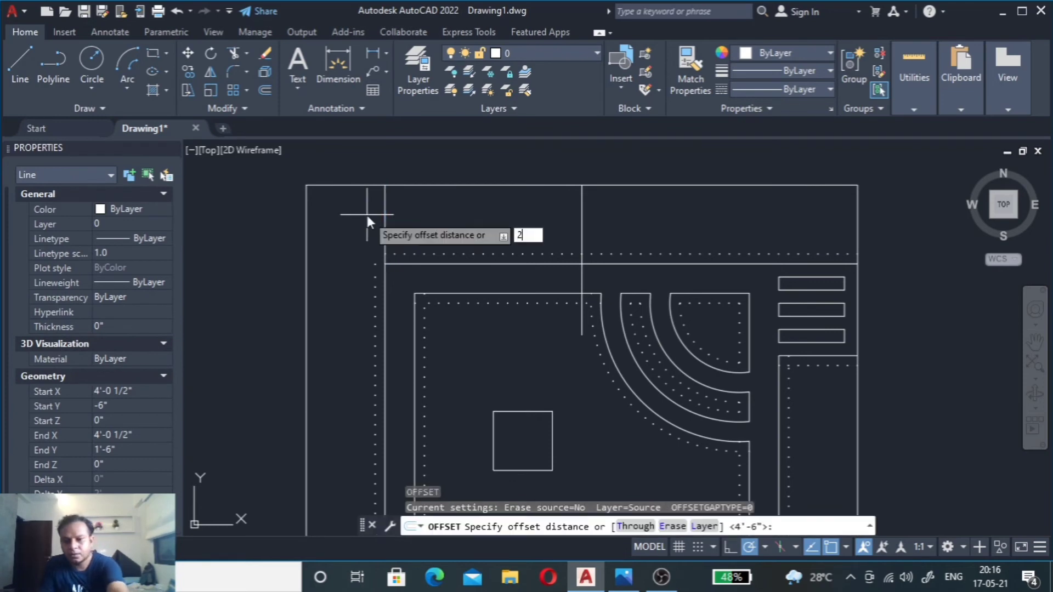
pyautogui.press('Return')
pyautogui.click(385, 214)
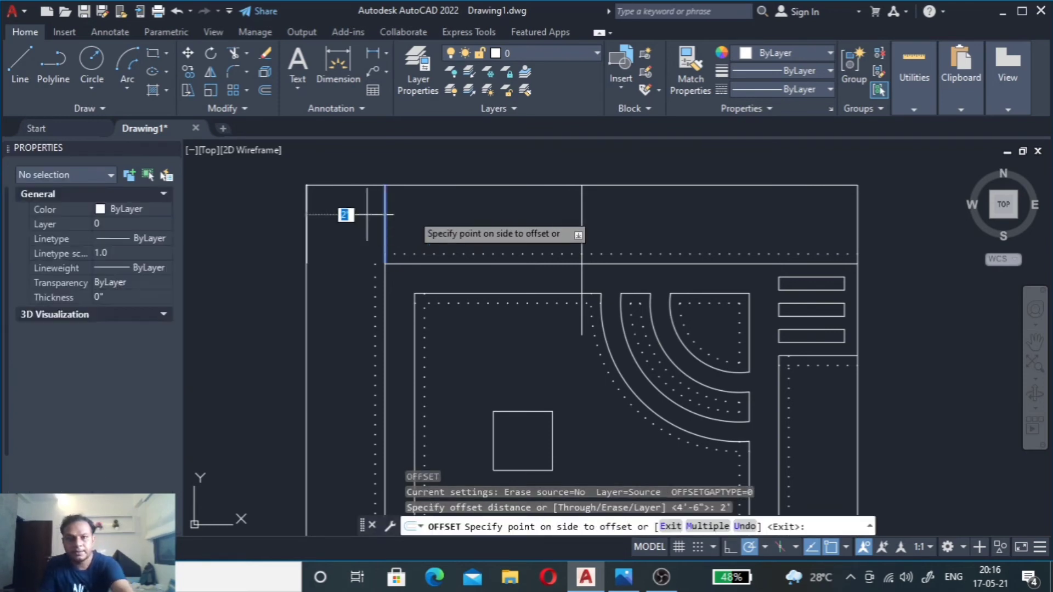
pyautogui.click(462, 212)
pyautogui.press('Escape')
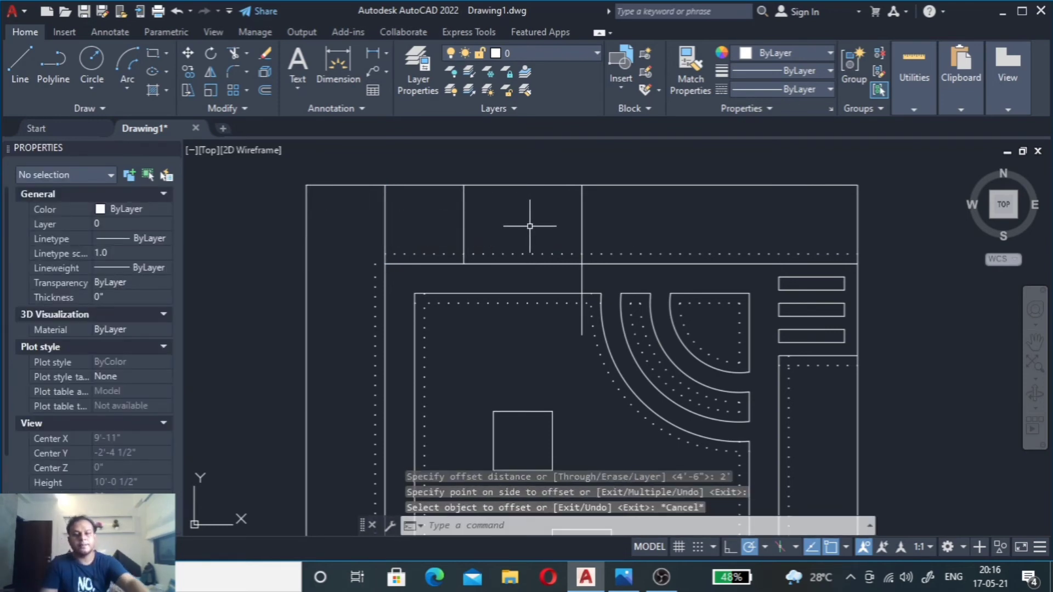
# Step: Draw a horizontal line joining the two vertical lines
pyautogui.write('l')
pyautogui.press('Return')
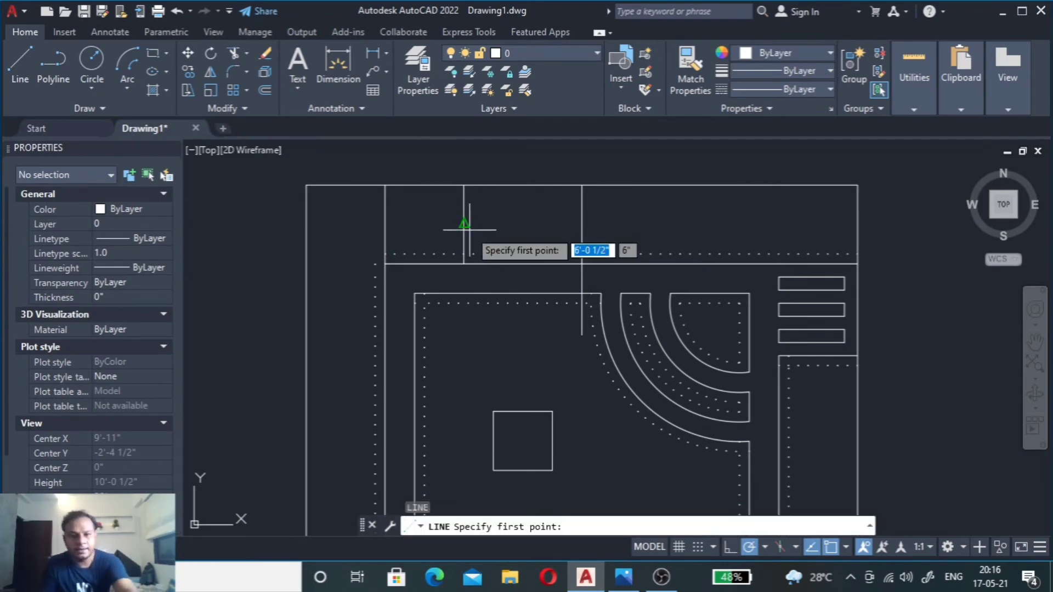
pyautogui.click(385, 223)
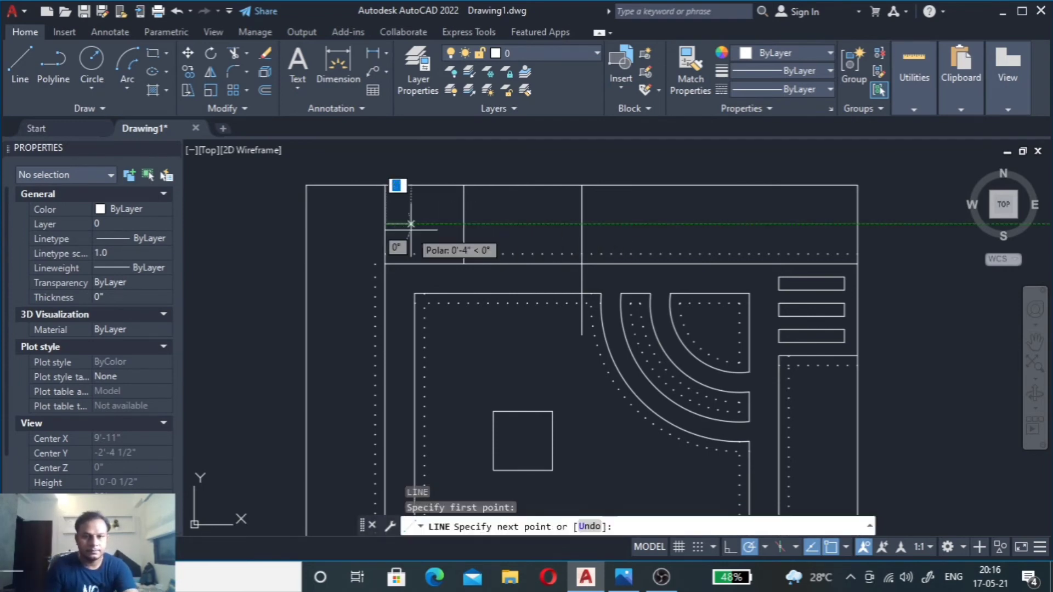
pyautogui.click(464, 224)
pyautogui.press('Escape')
pyautogui.scroll(-4, 429, 229)
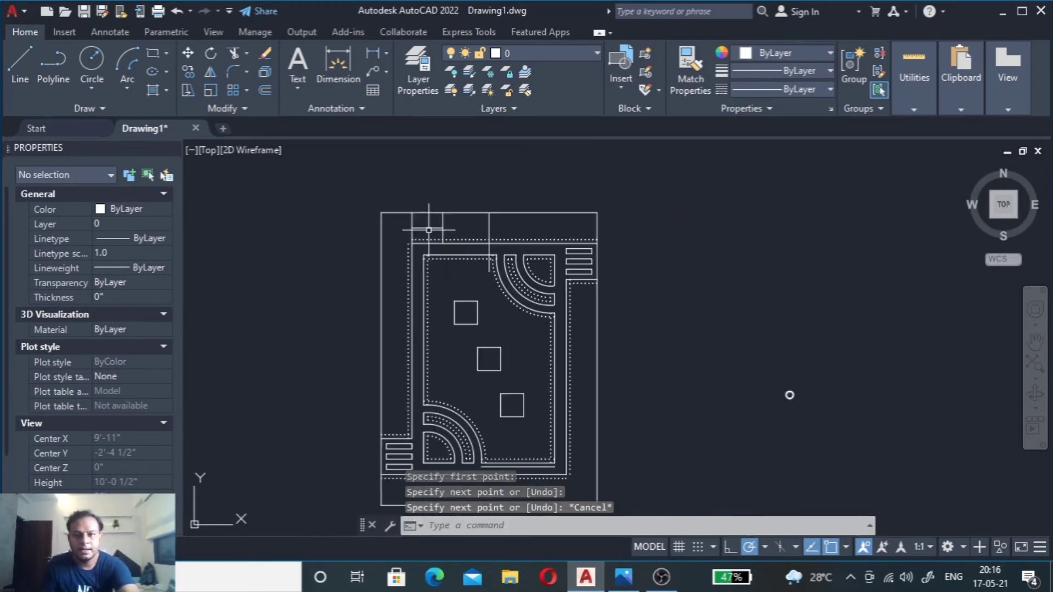
# Step: Copy the lamp ring from its centre into the top-left box
pyautogui.click(801, 357)
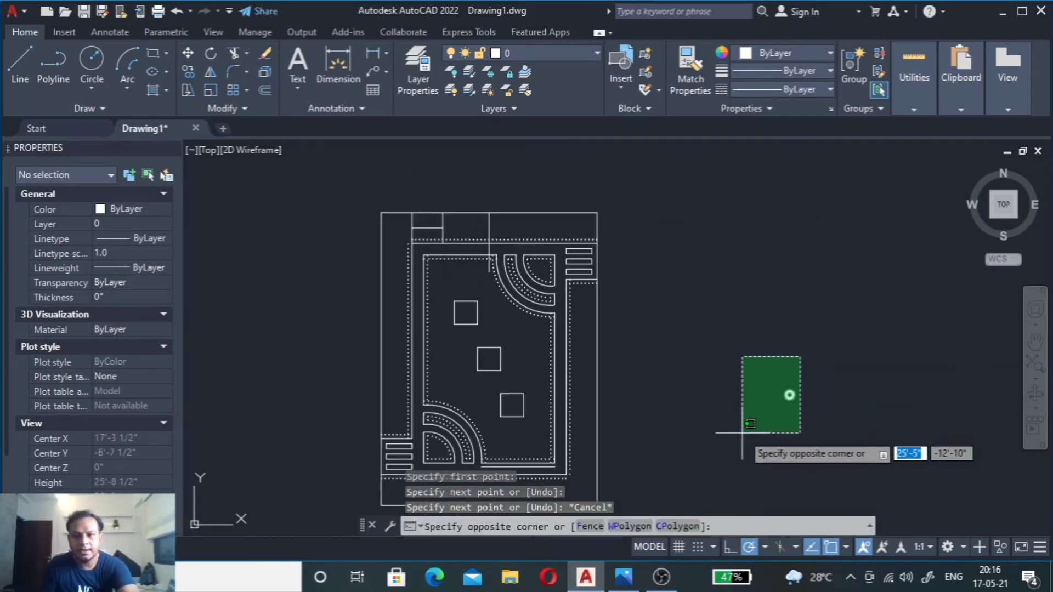
pyautogui.click(741, 433)
pyautogui.write('co')
pyautogui.press('Return')
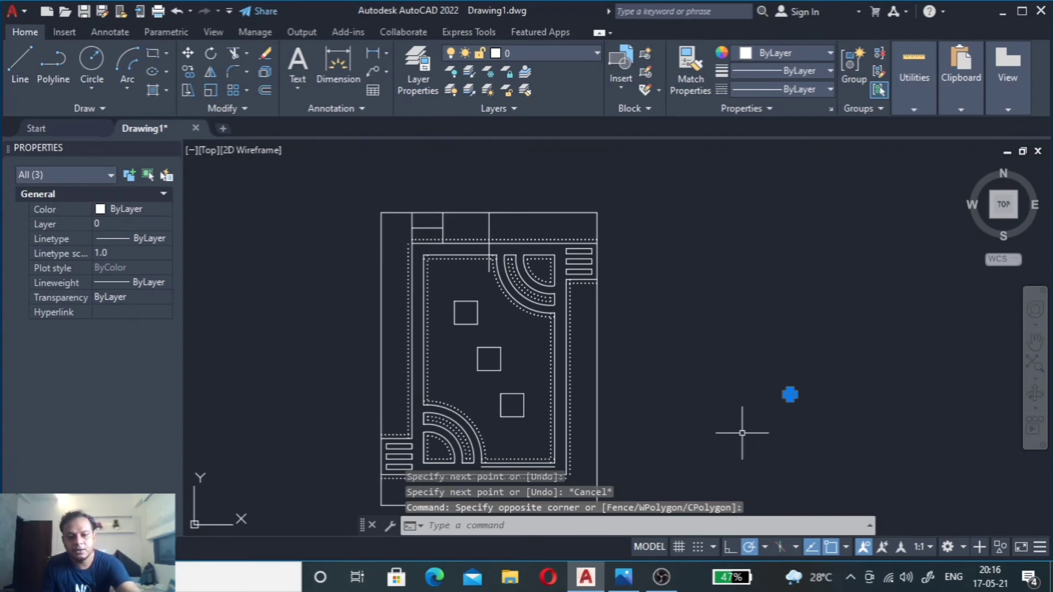
pyautogui.scroll(5, 805, 399)
pyautogui.scroll(2, 729, 406)
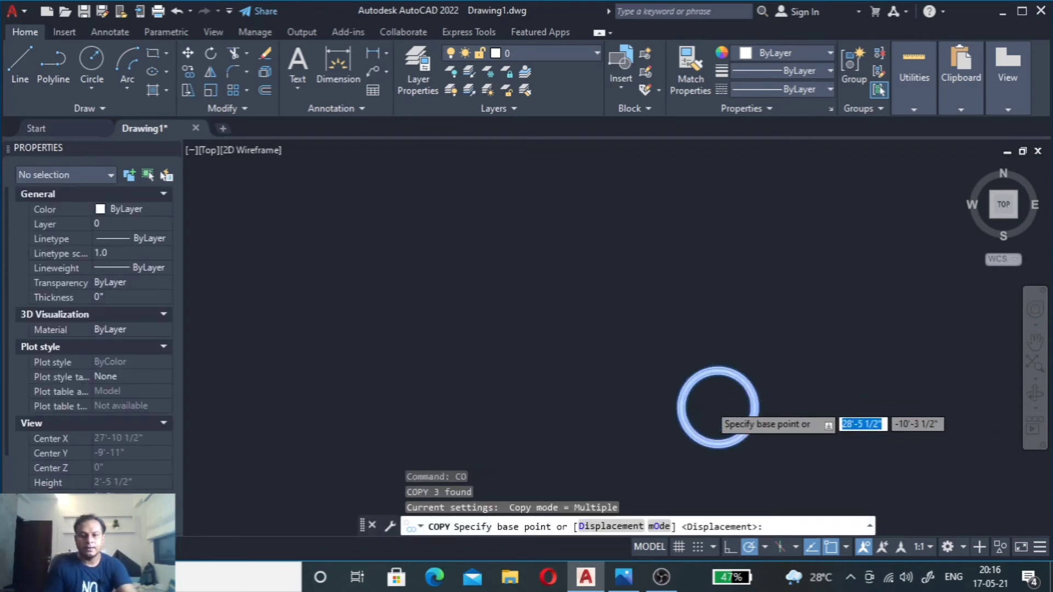
pyautogui.scroll(4, 686, 422)
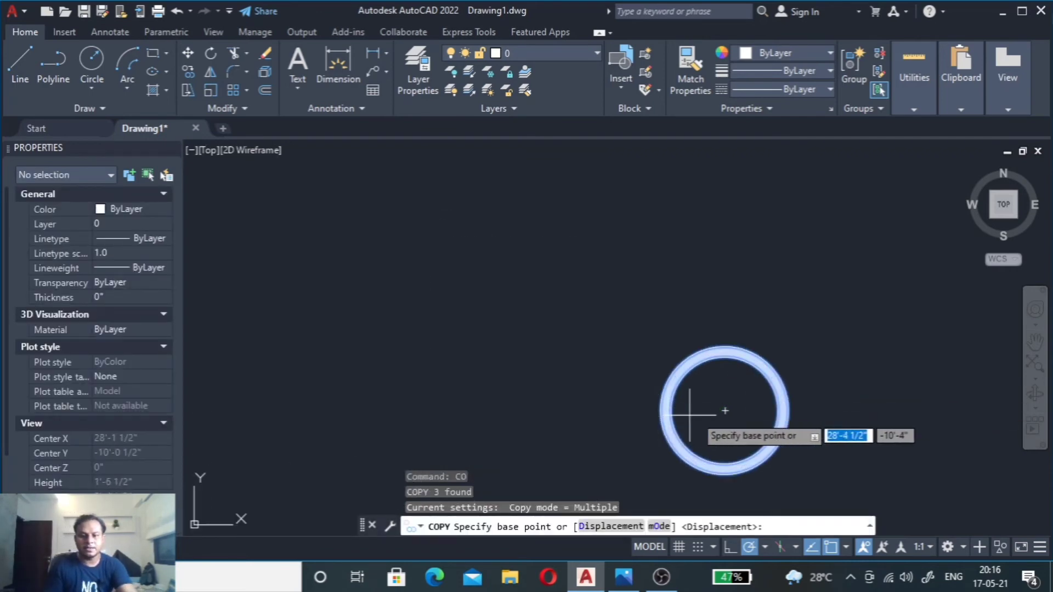
pyautogui.click(724, 410)
pyautogui.scroll(-8, 713, 428)
pyautogui.scroll(5, 529, 357)
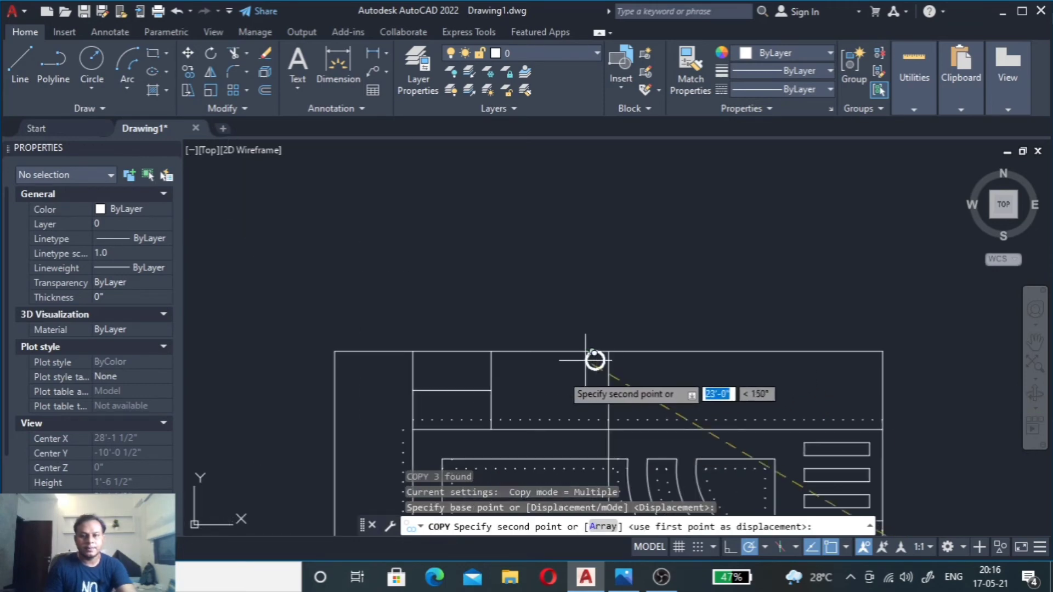
pyautogui.scroll(5, 525, 395)
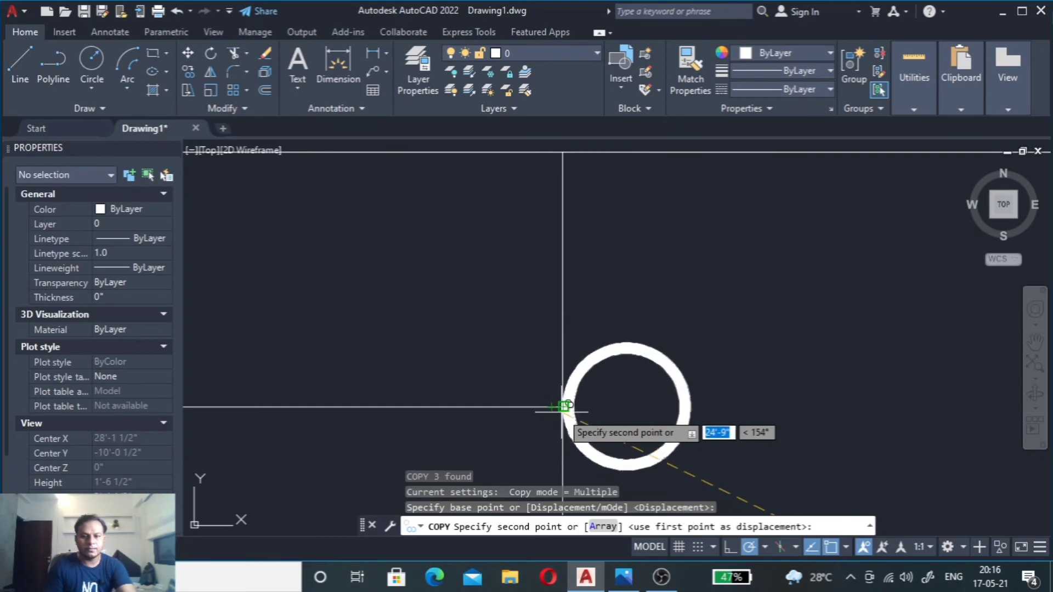
pyautogui.click(563, 406)
pyautogui.scroll(-5, 563, 406)
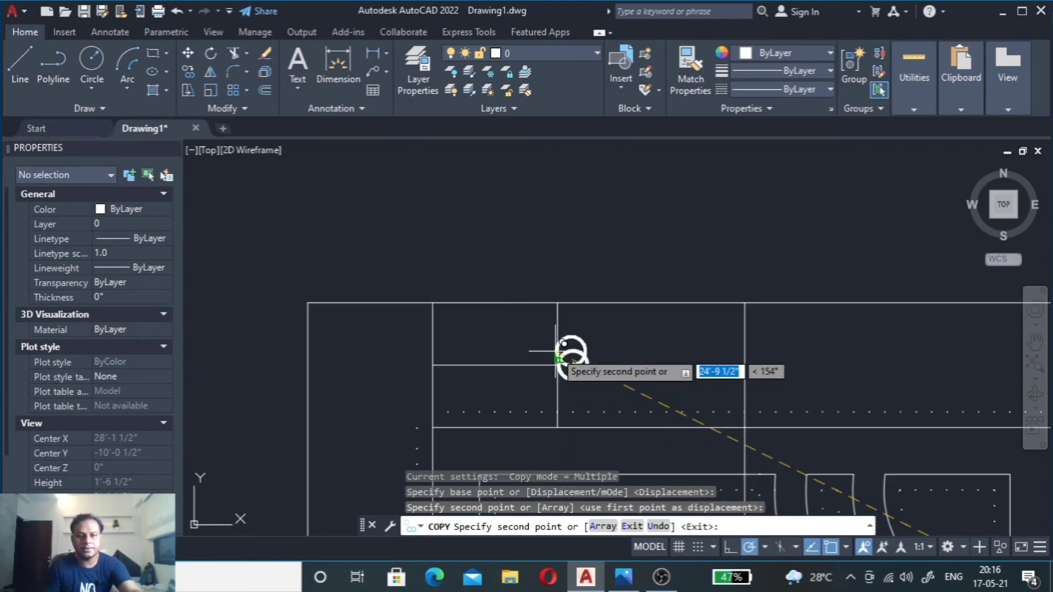
pyautogui.press('Escape')
pyautogui.click(587, 362)
pyautogui.press('Escape')
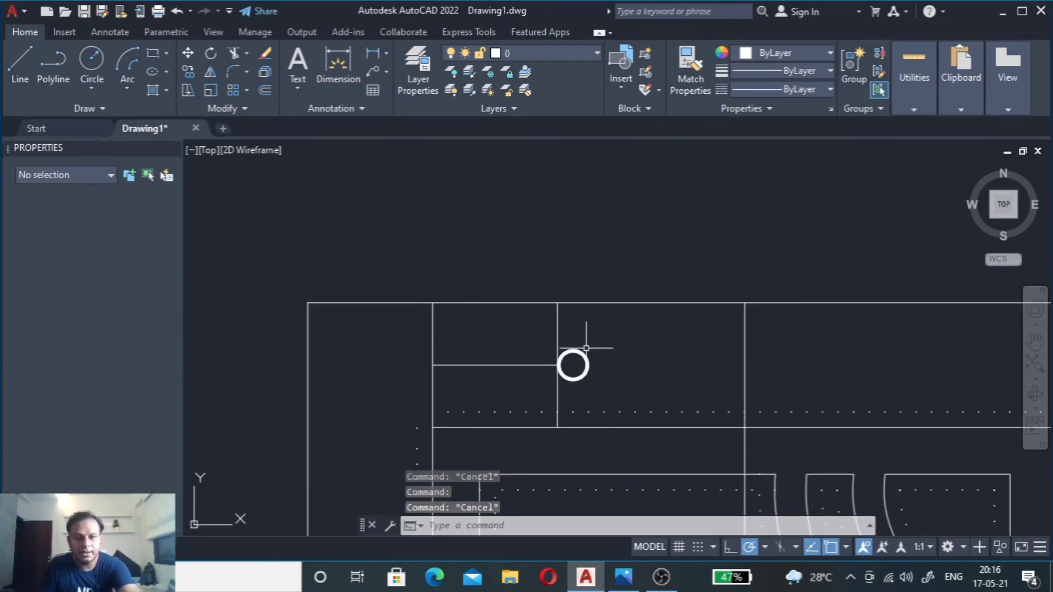
# Step: Mirror the lamp circle across the vertical line, keeping the original
pyautogui.scroll(4, 587, 346)
pyautogui.click(588, 338)
pyautogui.click(562, 379)
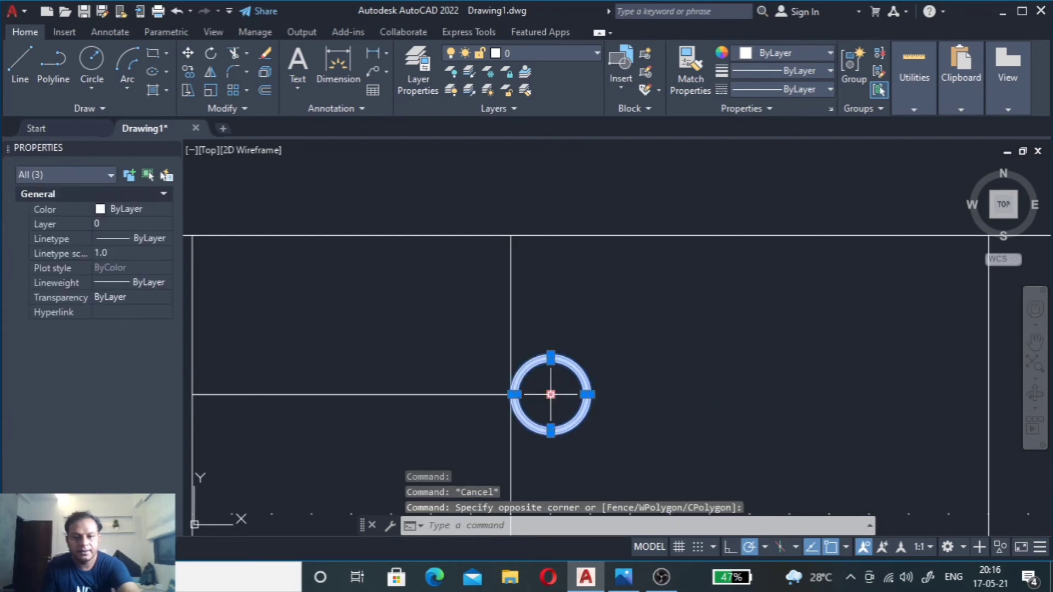
pyautogui.write('mi')
pyautogui.press('Return')
pyautogui.scroll(-2, 608, 379)
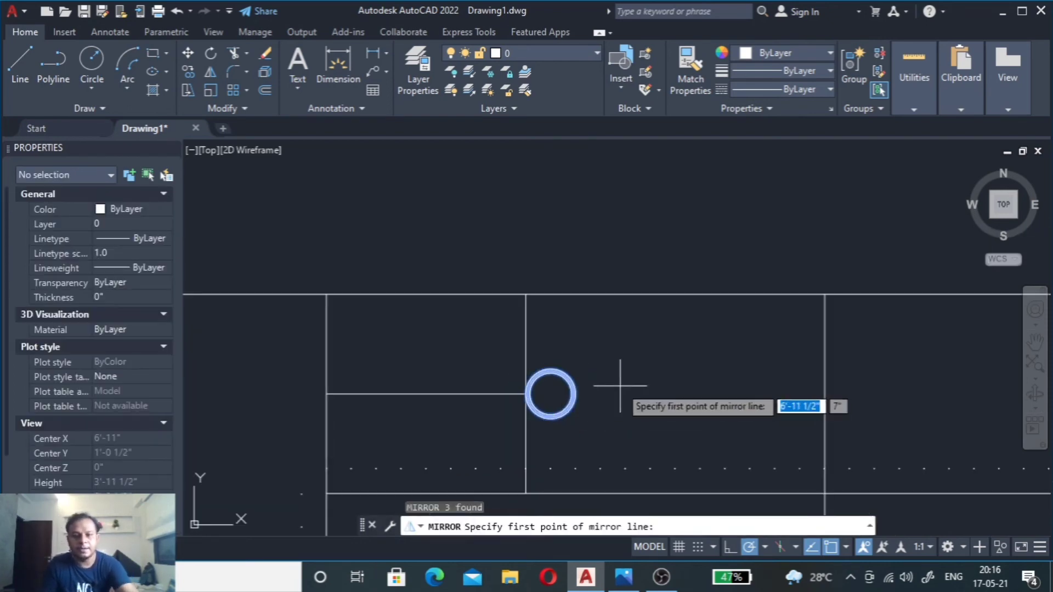
pyautogui.click(824, 295)
pyautogui.click(824, 483)
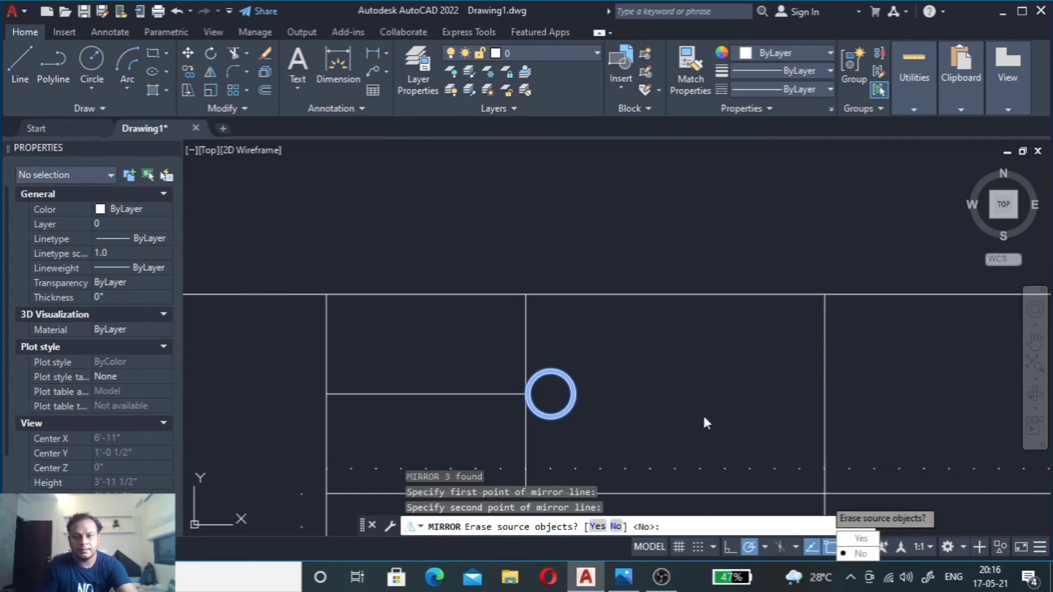
pyautogui.scroll(-4, 702, 413)
pyautogui.press('Return')
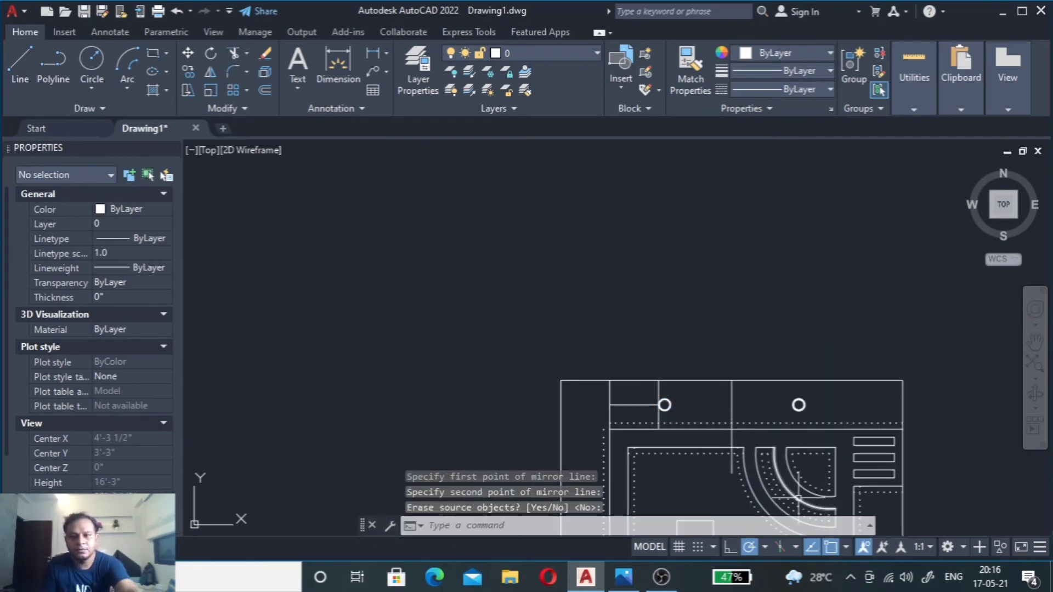
pyautogui.scroll(2, 797, 497)
# Step: Delete the helper lines around the top-left lamp circle
pyautogui.click(592, 355)
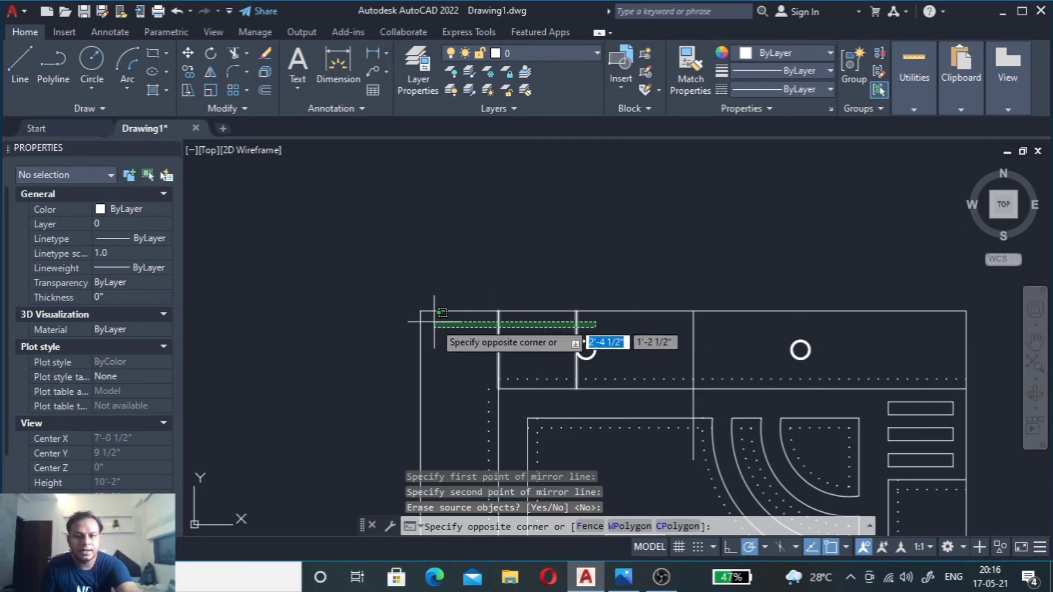
pyautogui.click(462, 341)
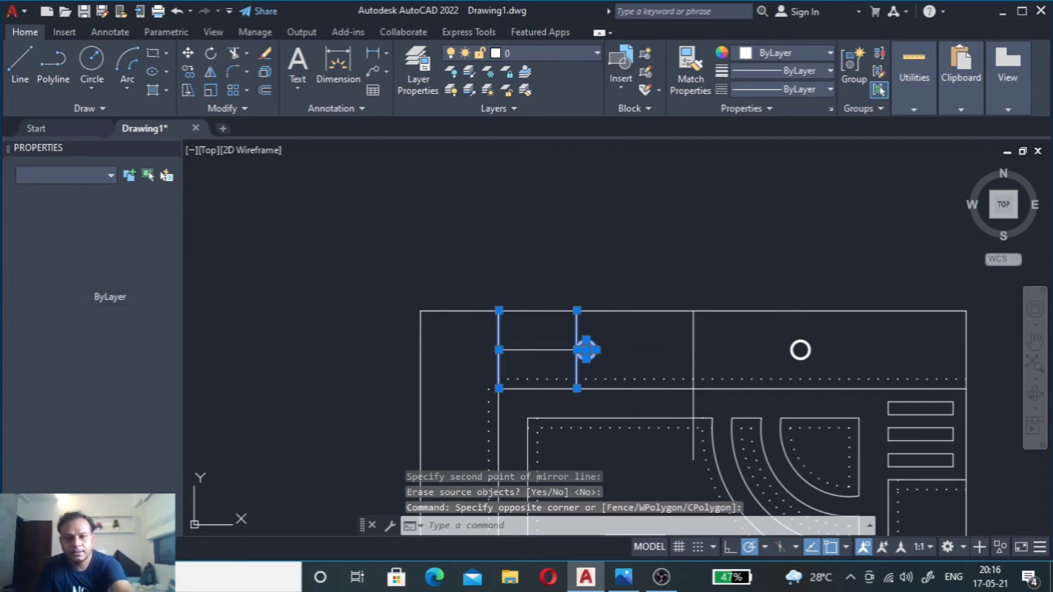
pyautogui.press('Escape')
pyautogui.scroll(2, 548, 326)
pyautogui.scroll(2, 548, 326)
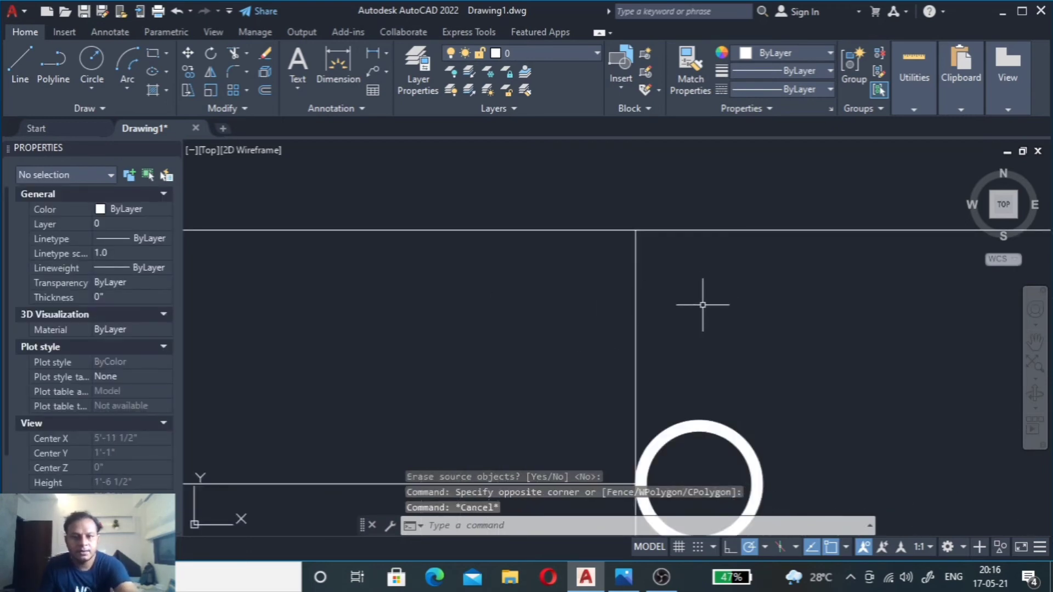
pyautogui.click(690, 304)
pyautogui.click(470, 312)
pyautogui.click(515, 340)
pyautogui.click(372, 428)
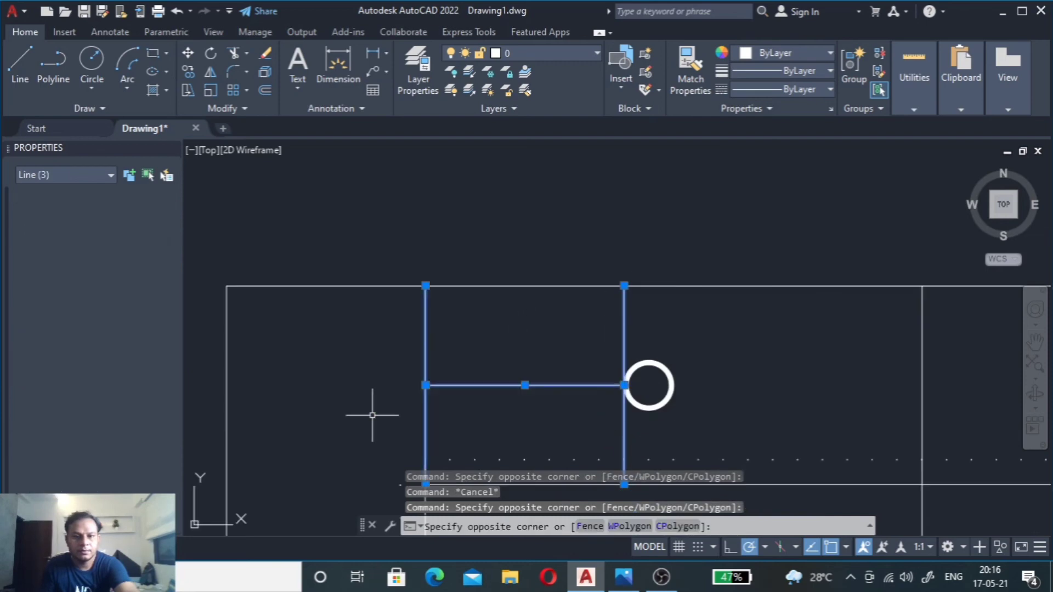
pyautogui.press('Delete')
pyautogui.scroll(-3, 384, 405)
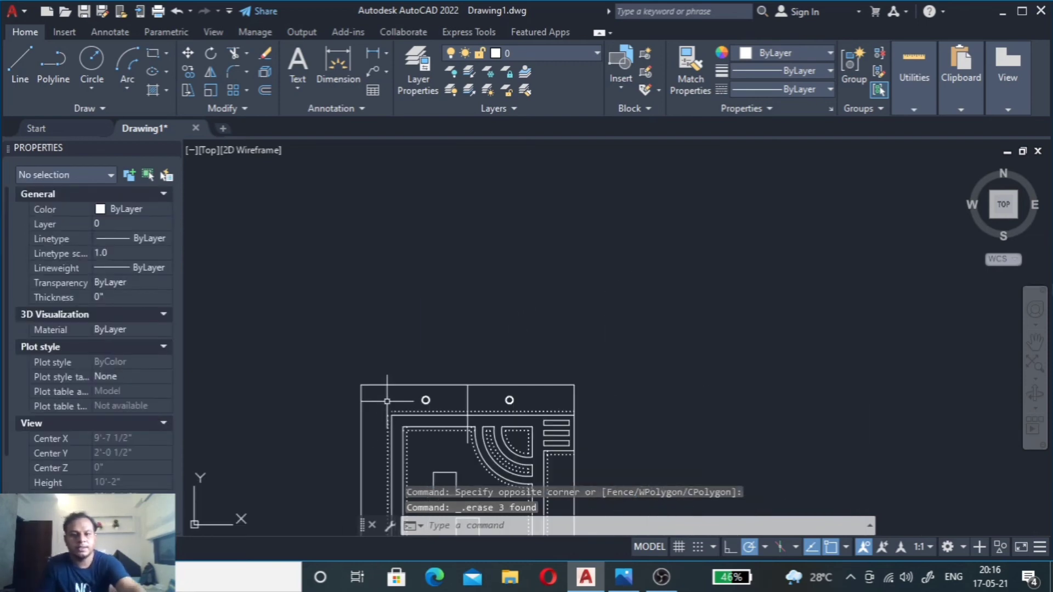
pyautogui.scroll(2, 450, 368)
pyautogui.click(459, 356)
pyautogui.click(383, 377)
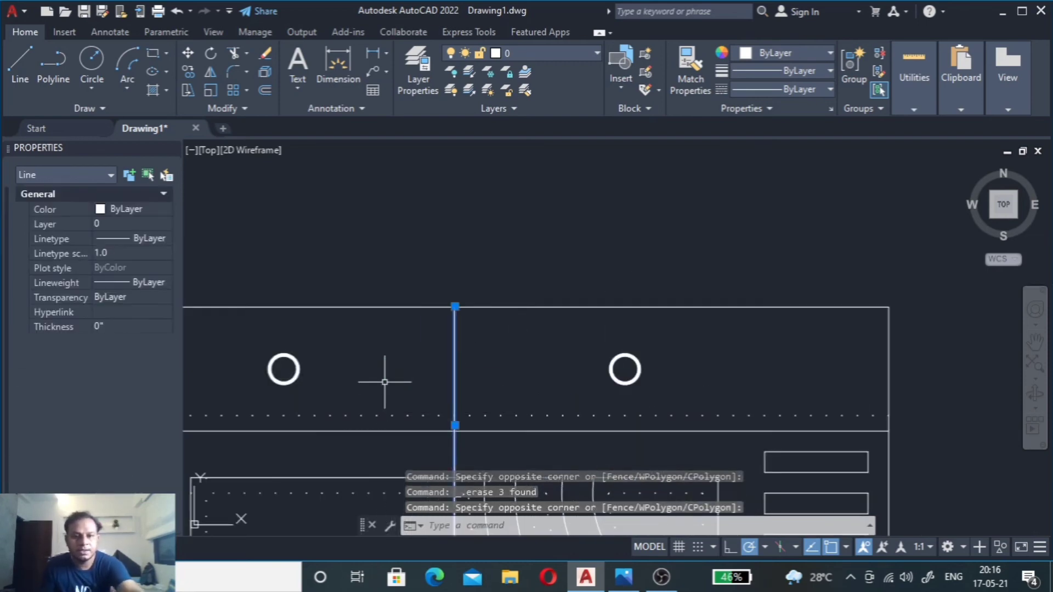
pyautogui.press('Delete')
pyautogui.scroll(-3, 383, 376)
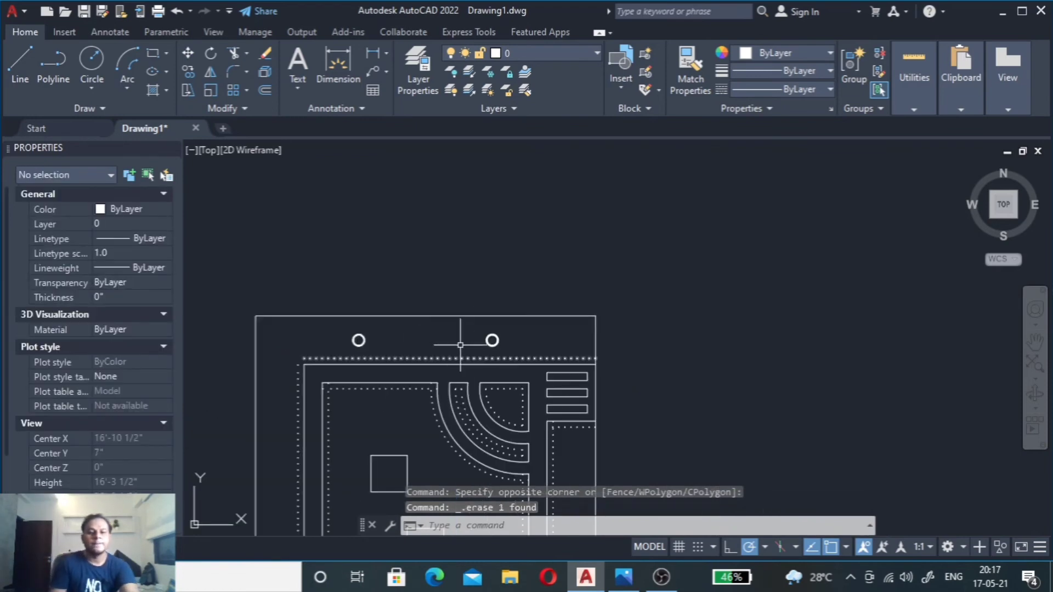
pyautogui.scroll(-1, 471, 324)
pyautogui.scroll(5, 475, 332)
# Step: Mirror both top lamp circles about the plan's horizontal midline, keeping the originals
pyautogui.click(606, 237)
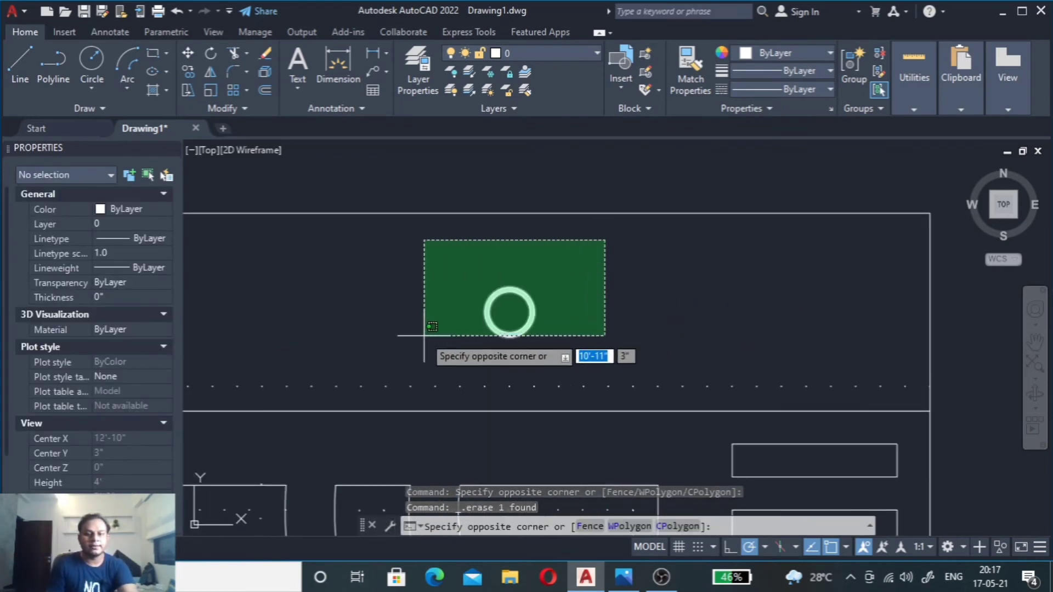
pyautogui.scroll(-3, 417, 335)
pyautogui.click(204, 348)
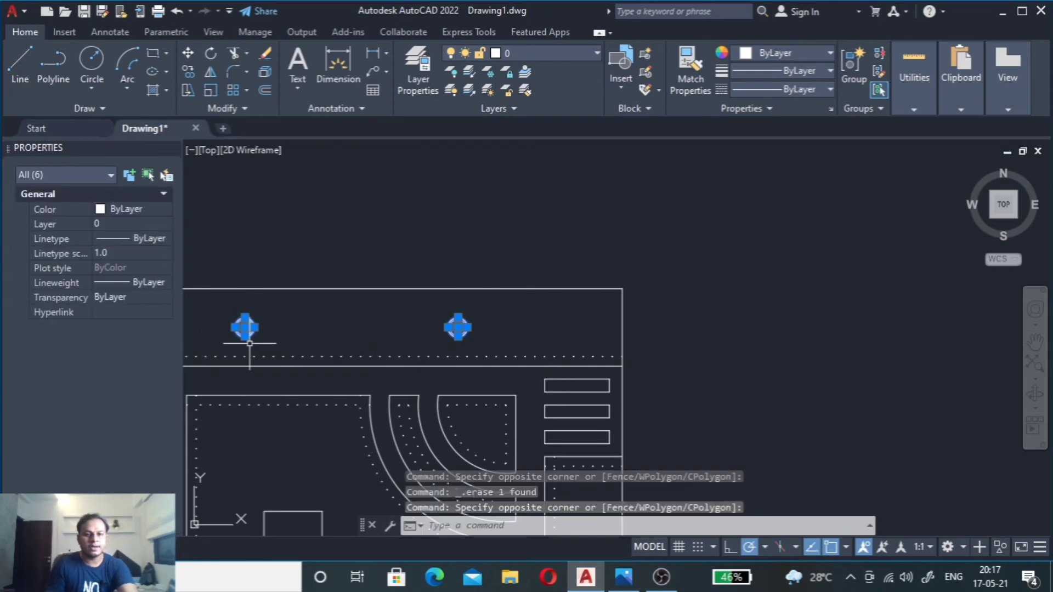
pyautogui.write('mi')
pyautogui.press('Return')
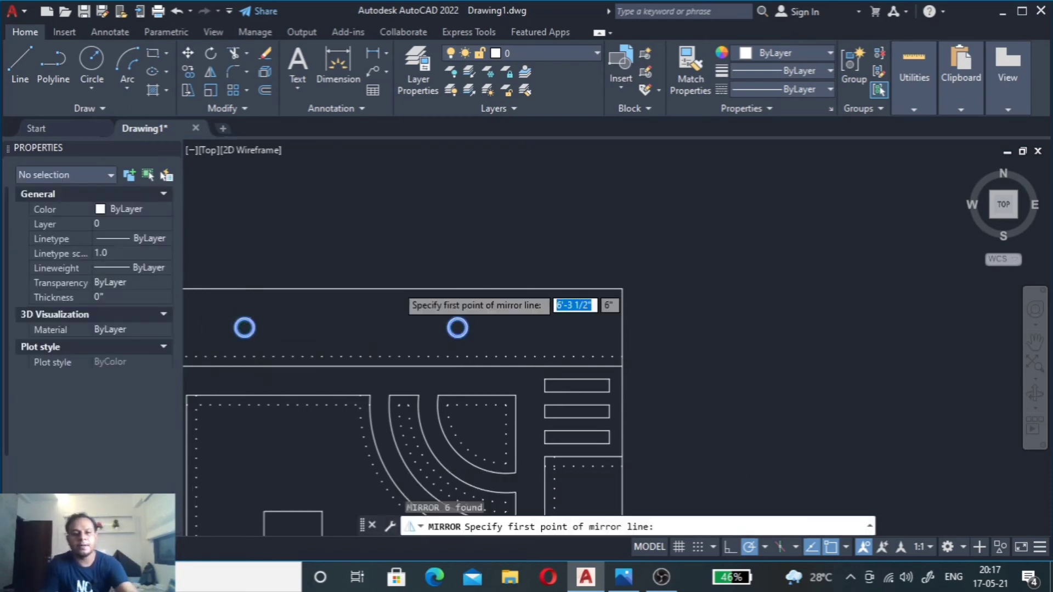
pyautogui.scroll(-4, 427, 283)
pyautogui.click(511, 427)
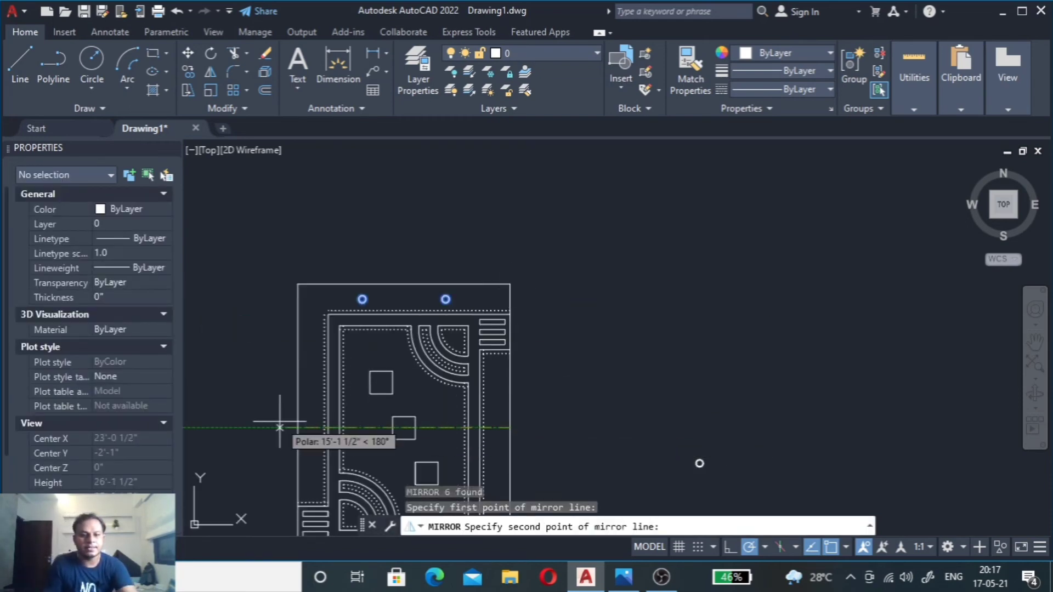
pyautogui.click(297, 427)
pyautogui.scroll(-5, 361, 356)
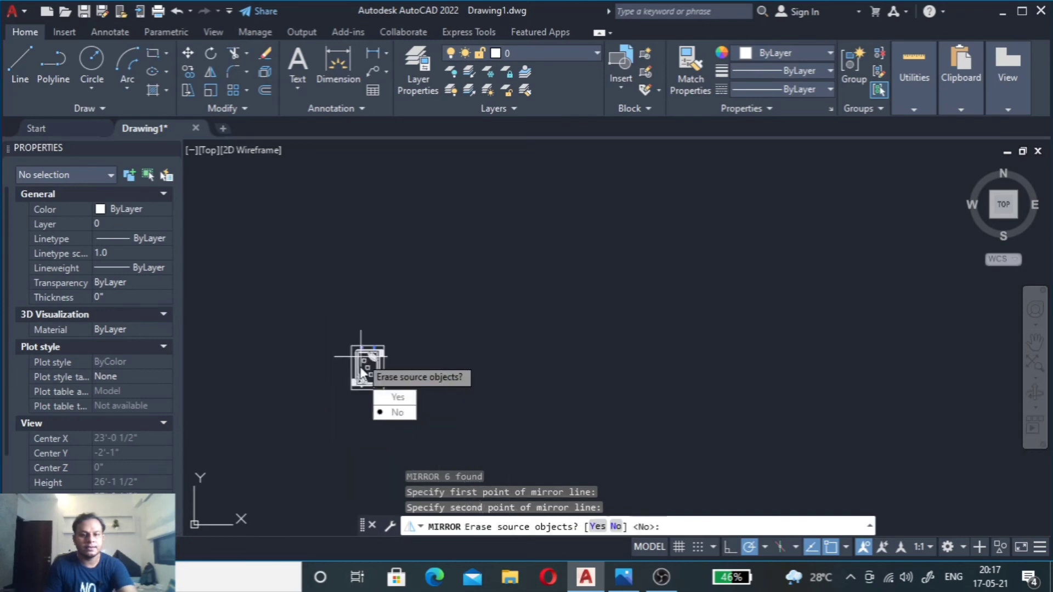
pyautogui.scroll(2, 361, 377)
pyautogui.scroll(3, 365, 395)
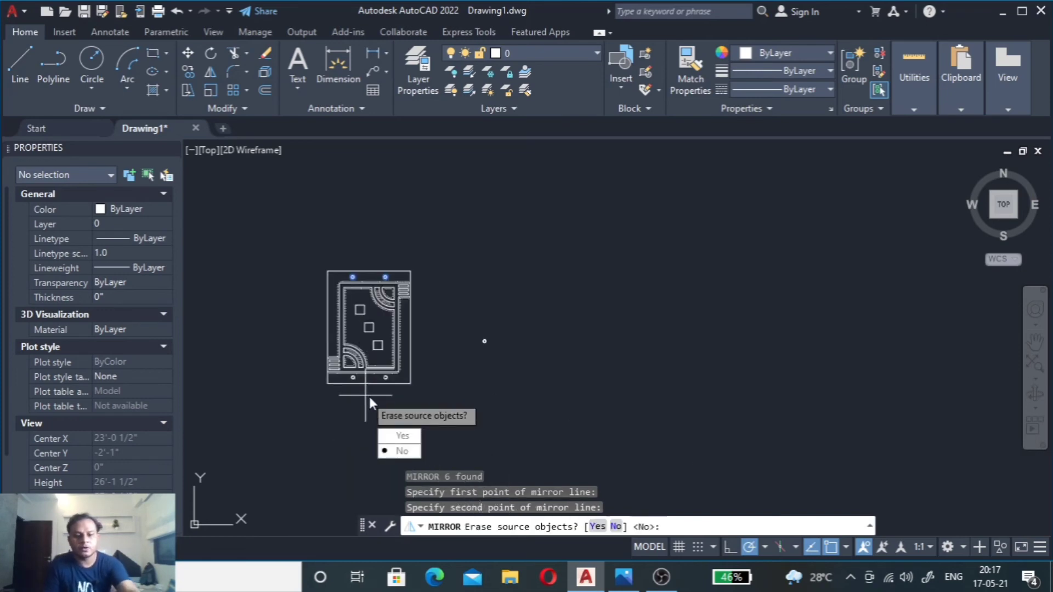
pyautogui.press('Return')
pyautogui.scroll(5, 254, 352)
pyautogui.scroll(-3, 263, 360)
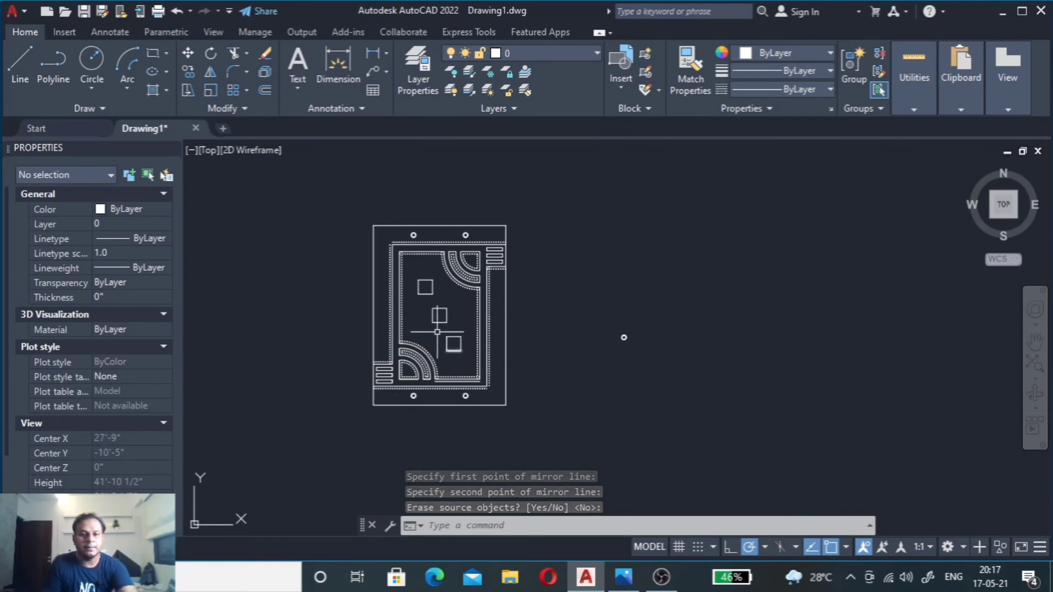
# Step: Sketch temporary pencil notes over the dimensions and lamps on the ceiling reference photo
pyautogui.click(623, 576)
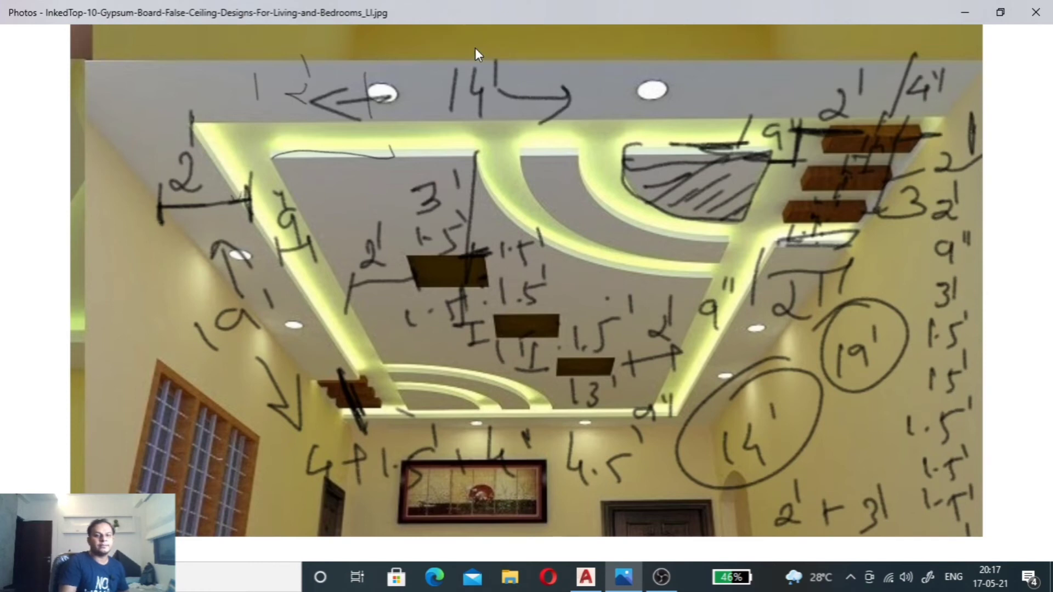
pyautogui.moveTo(192, 131); pyautogui.dragTo(225, 252)
pyautogui.moveTo(200, 183); pyautogui.dragTo(230, 249)
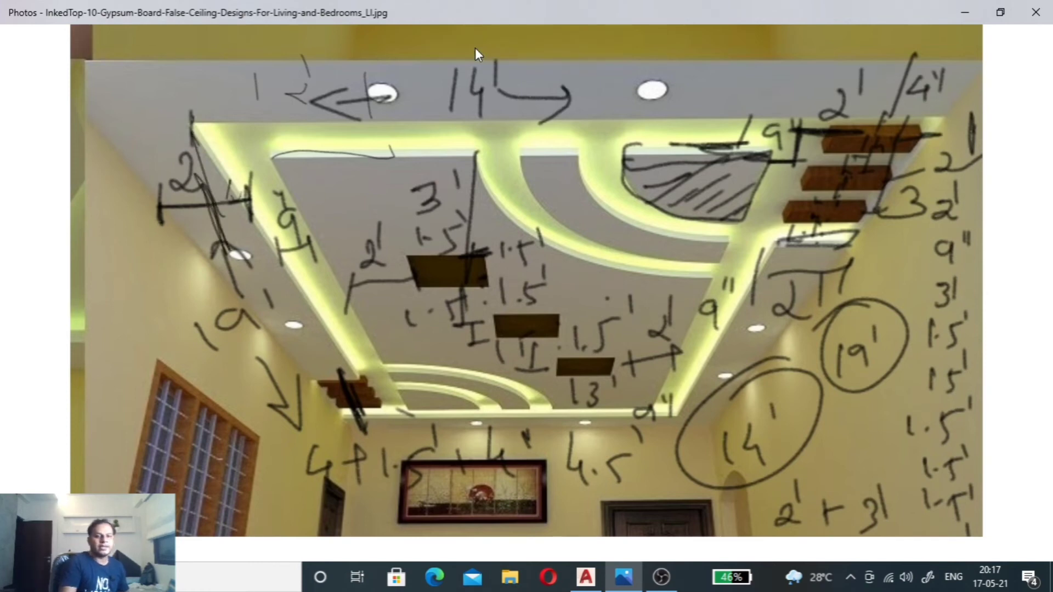
pyautogui.moveTo(233, 160); pyautogui.dragTo(237, 186)
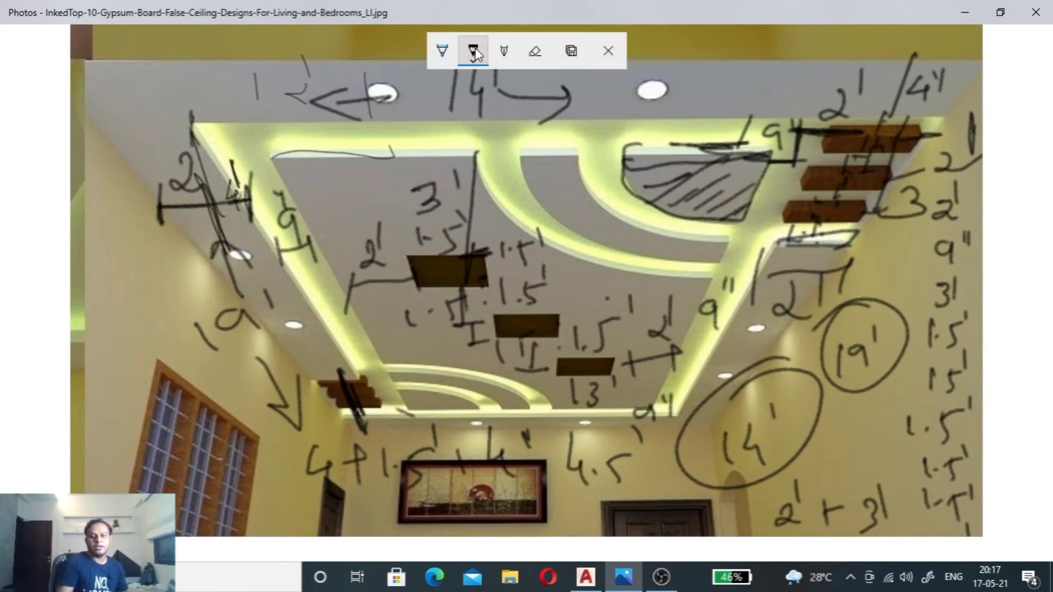
pyautogui.moveTo(679, 425); pyautogui.dragTo(721, 423)
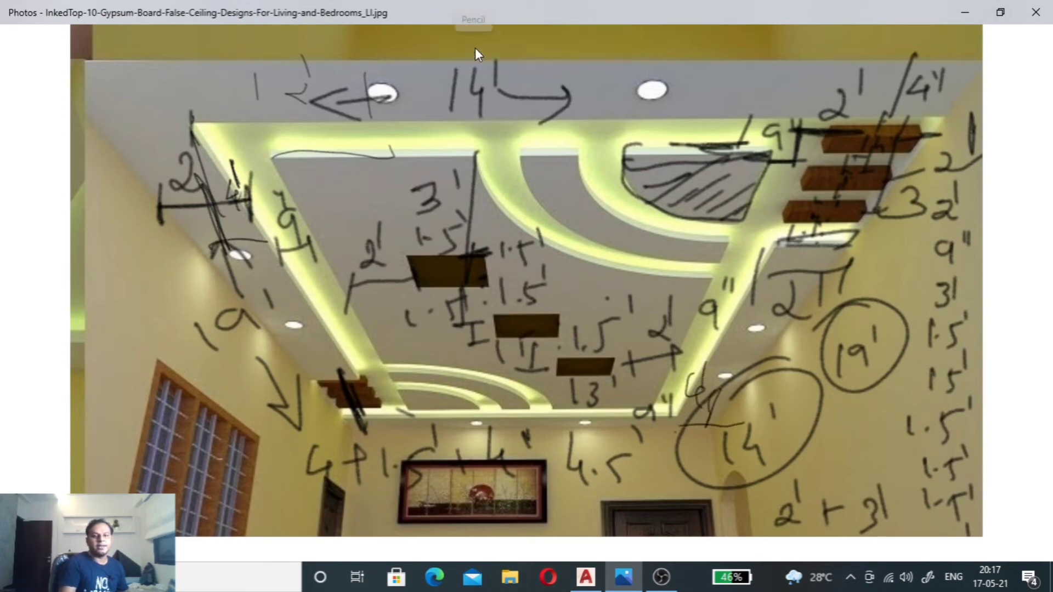
pyautogui.moveTo(219, 242); pyautogui.dragTo(678, 218)
pyautogui.moveTo(832, 225); pyautogui.dragTo(162, 269)
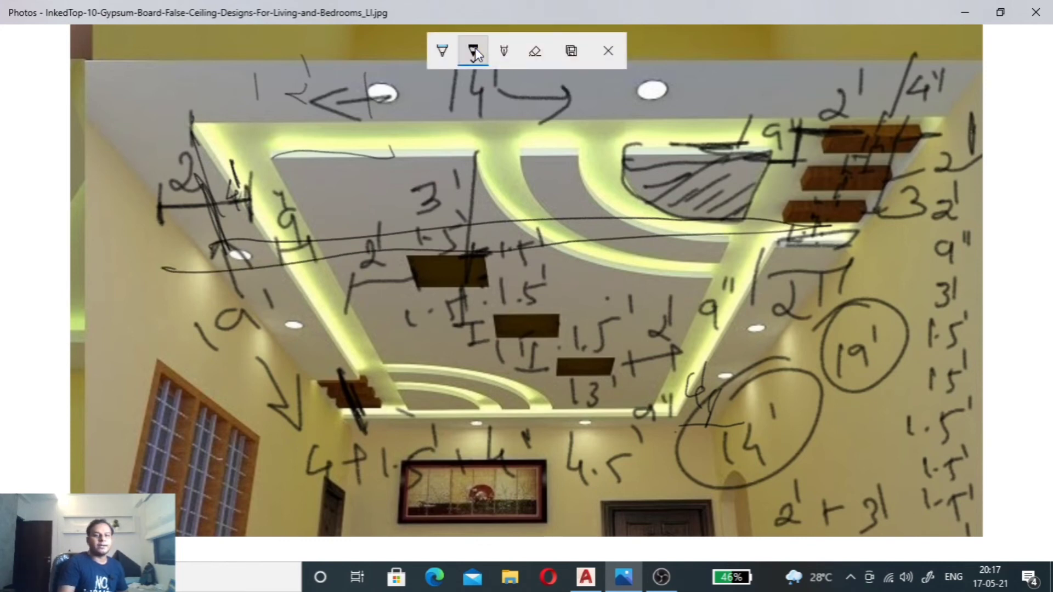
pyautogui.moveTo(250, 246); pyautogui.dragTo(230, 253)
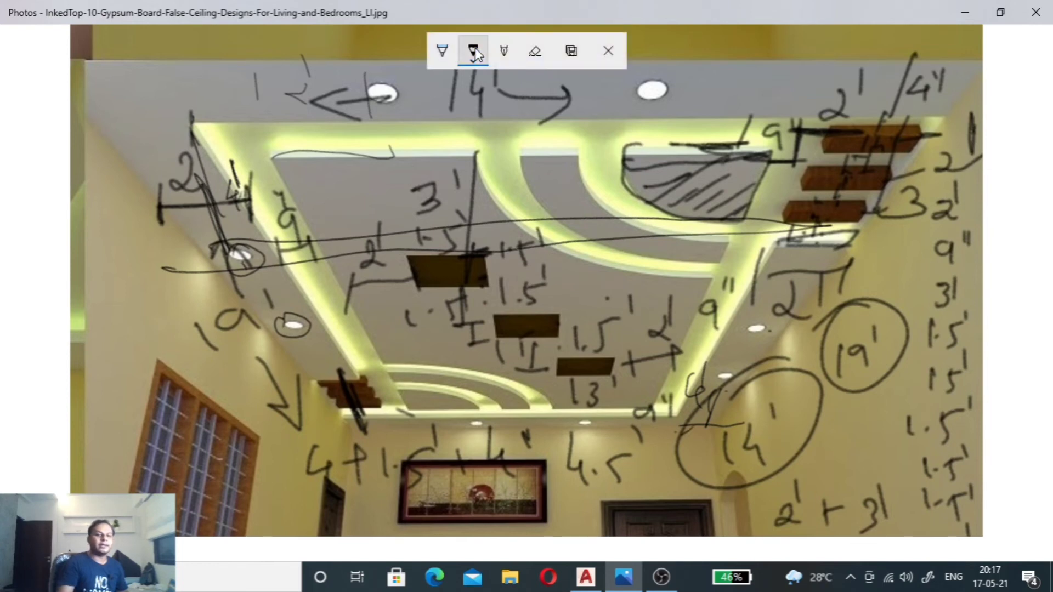
pyautogui.moveTo(793, 253); pyautogui.dragTo(778, 312)
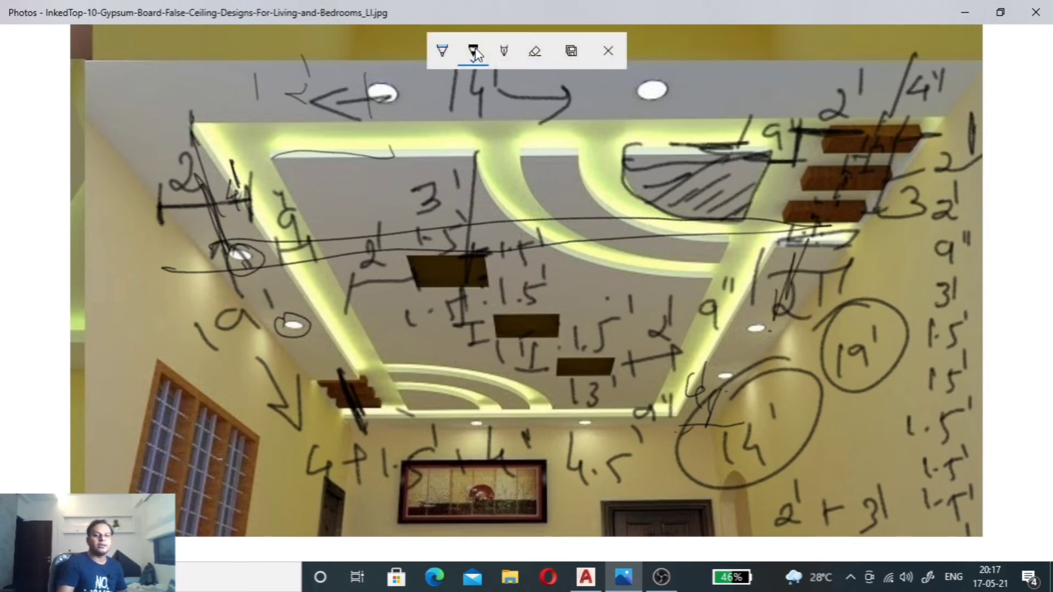
pyautogui.moveTo(300, 336); pyautogui.dragTo(332, 406)
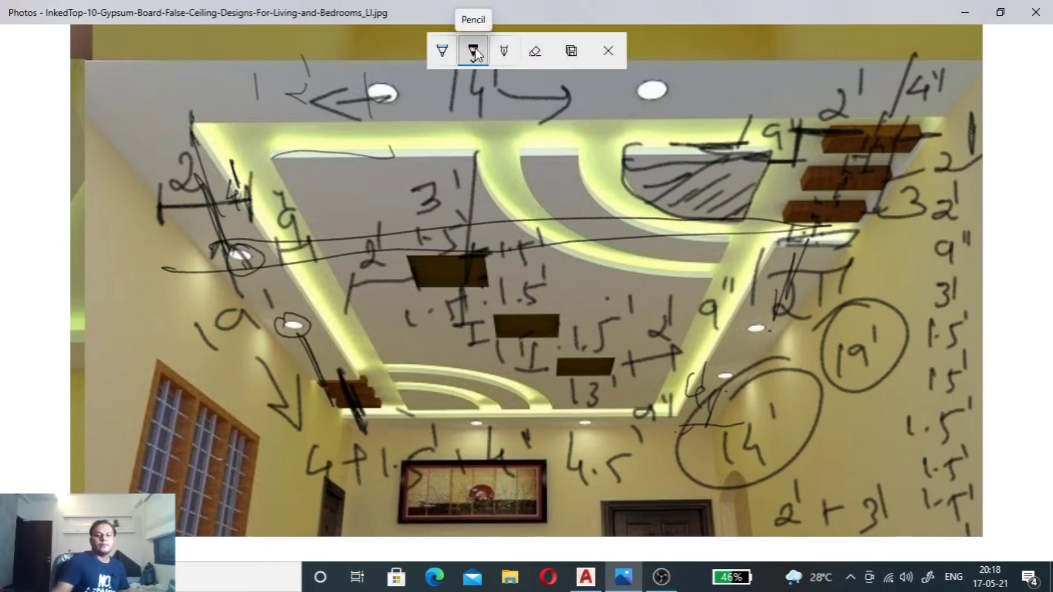
# Step: Erase all the ink strokes from the photo
pyautogui.click(544, 42)
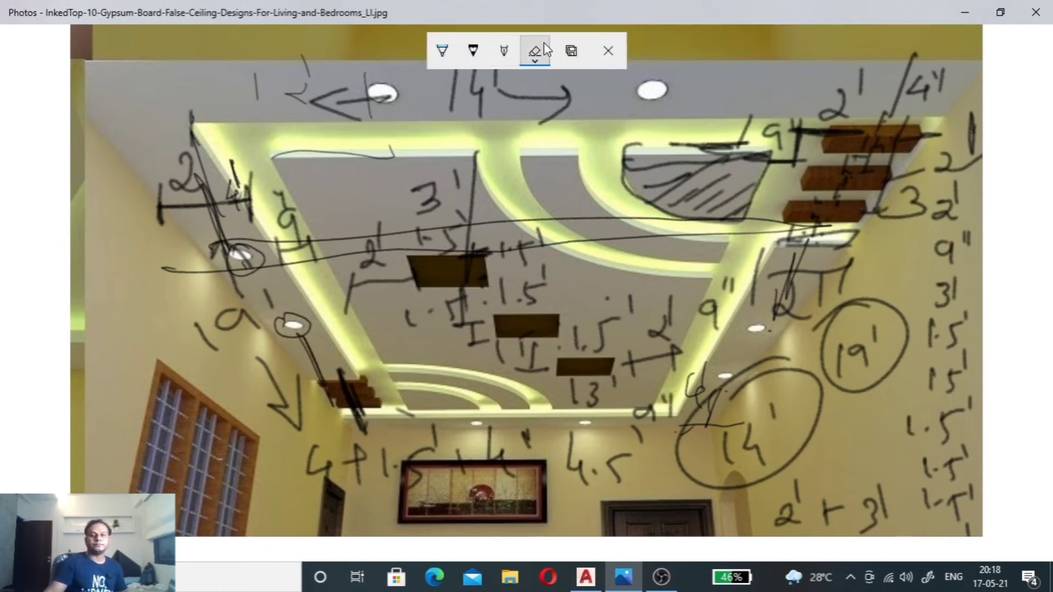
pyautogui.click(535, 63)
pyautogui.click(542, 88)
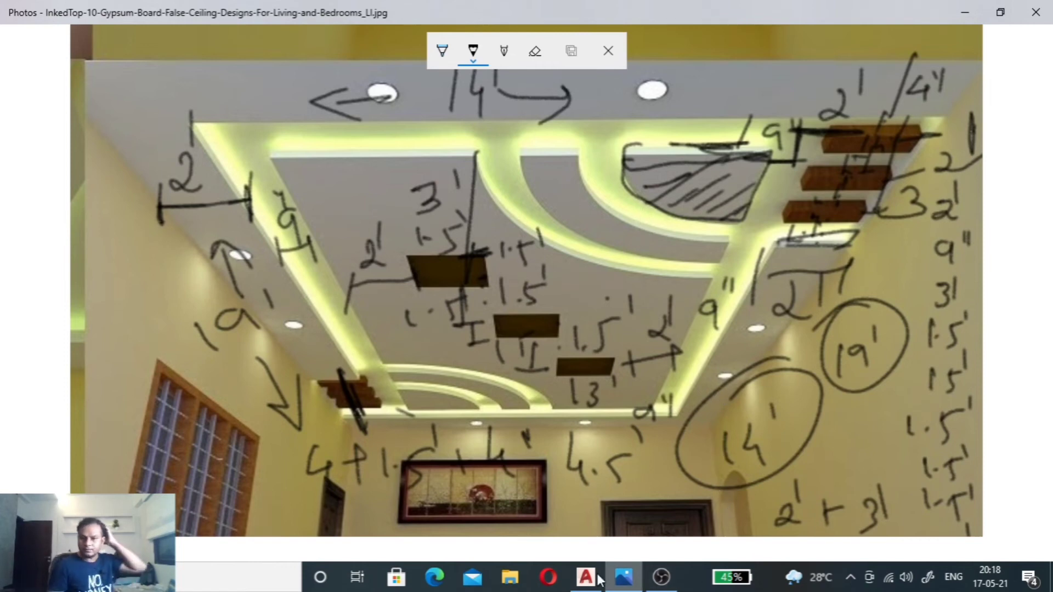
pyautogui.moveTo(584, 577)
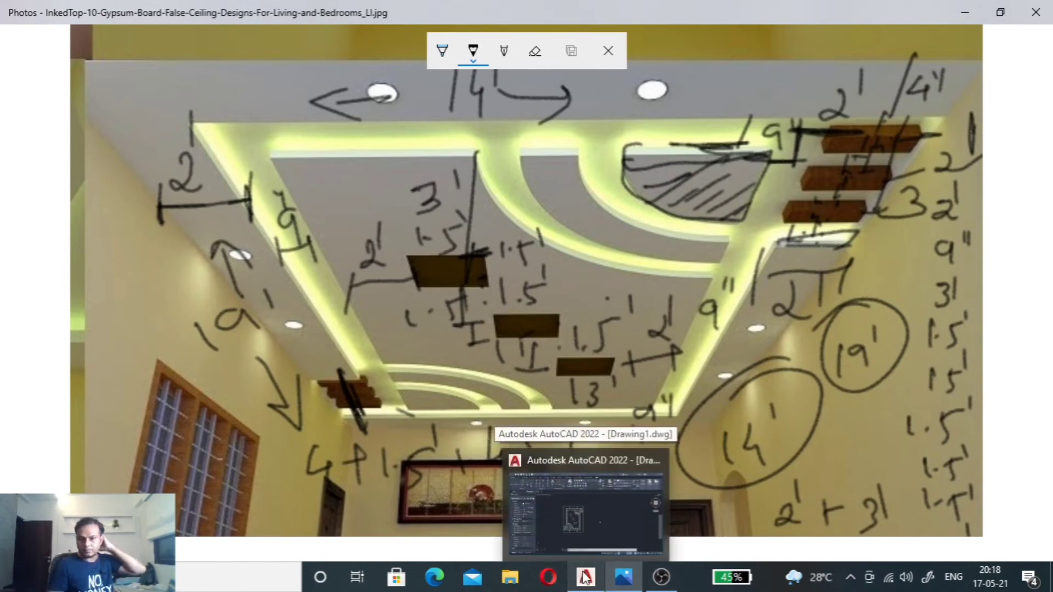
pyautogui.click(600, 586)
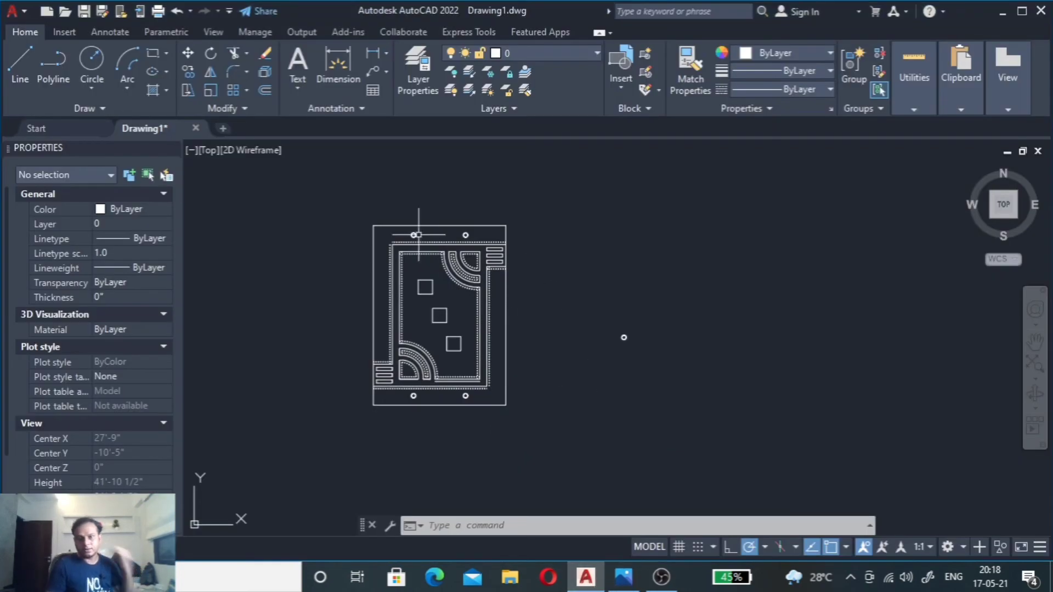
pyautogui.scroll(4, 417, 235)
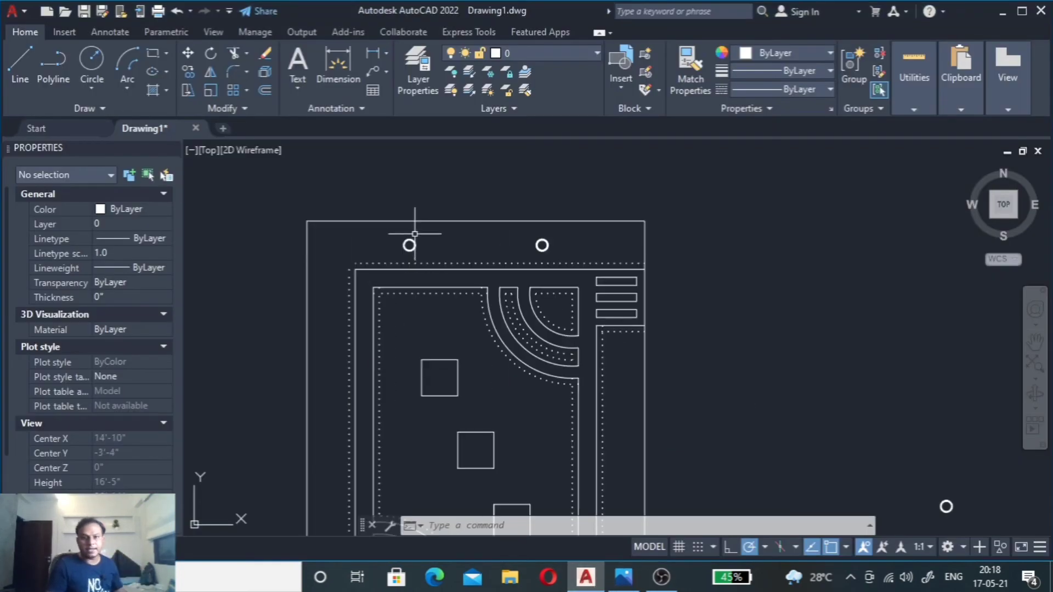
pyautogui.click(384, 57)
pyautogui.scroll(4, 433, 278)
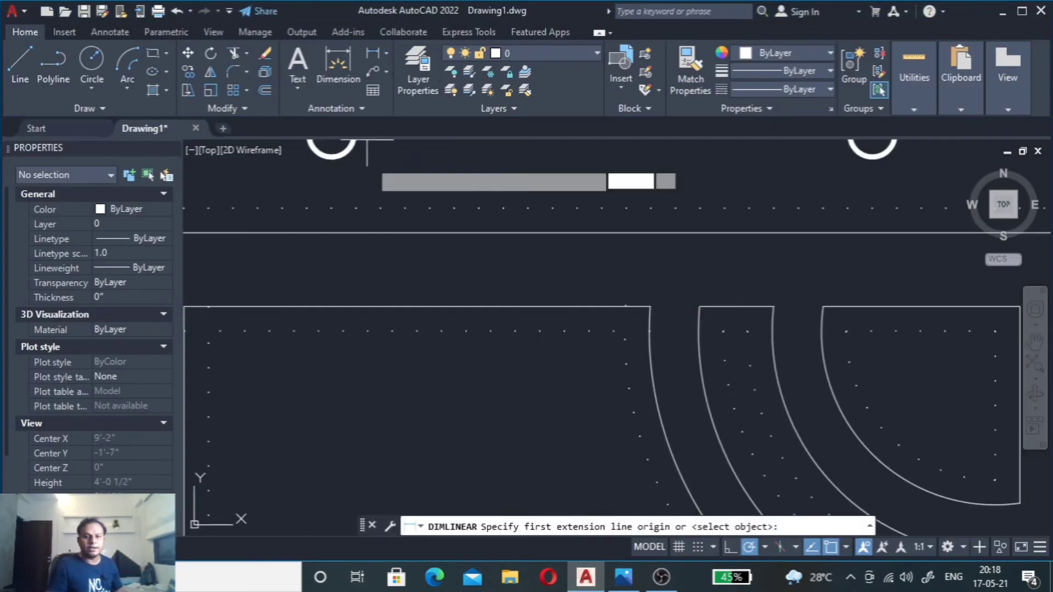
pyautogui.scroll(-2, 366, 143)
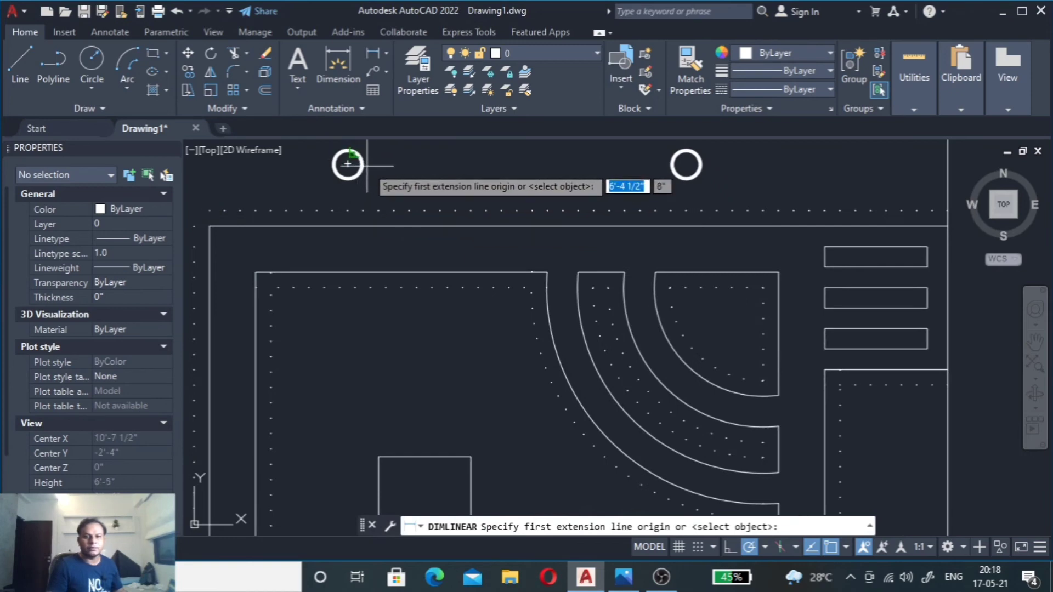
pyautogui.scroll(4, 367, 165)
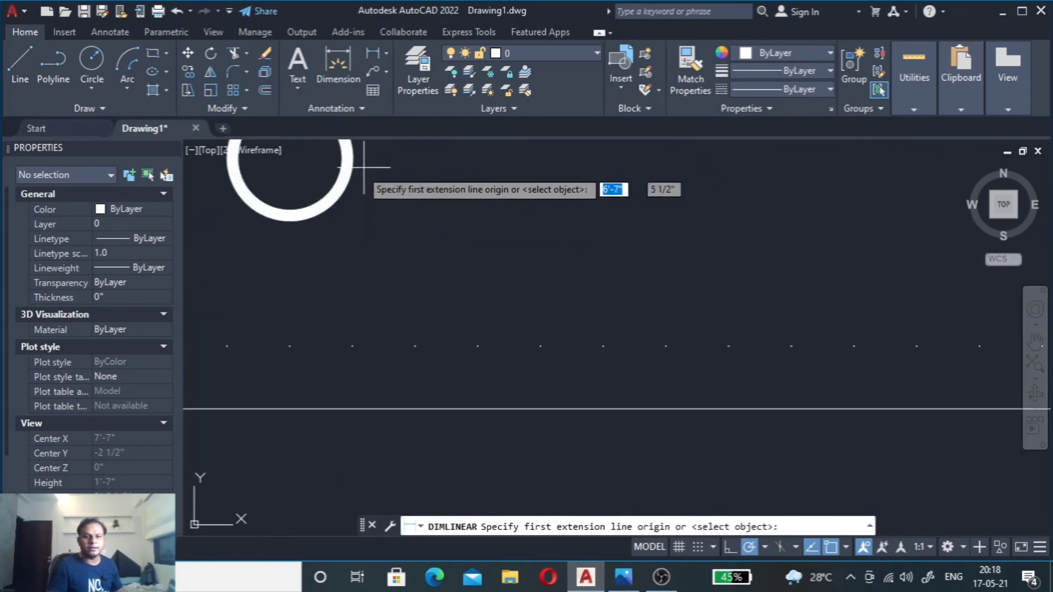
pyautogui.click(289, 159)
pyautogui.scroll(-4, 373, 168)
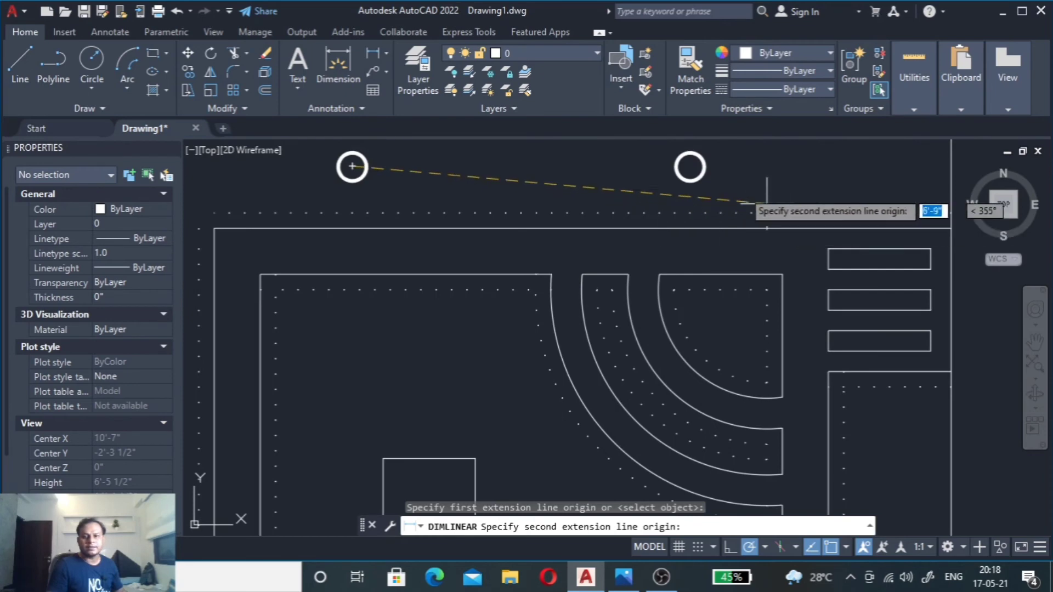
pyautogui.click(690, 166)
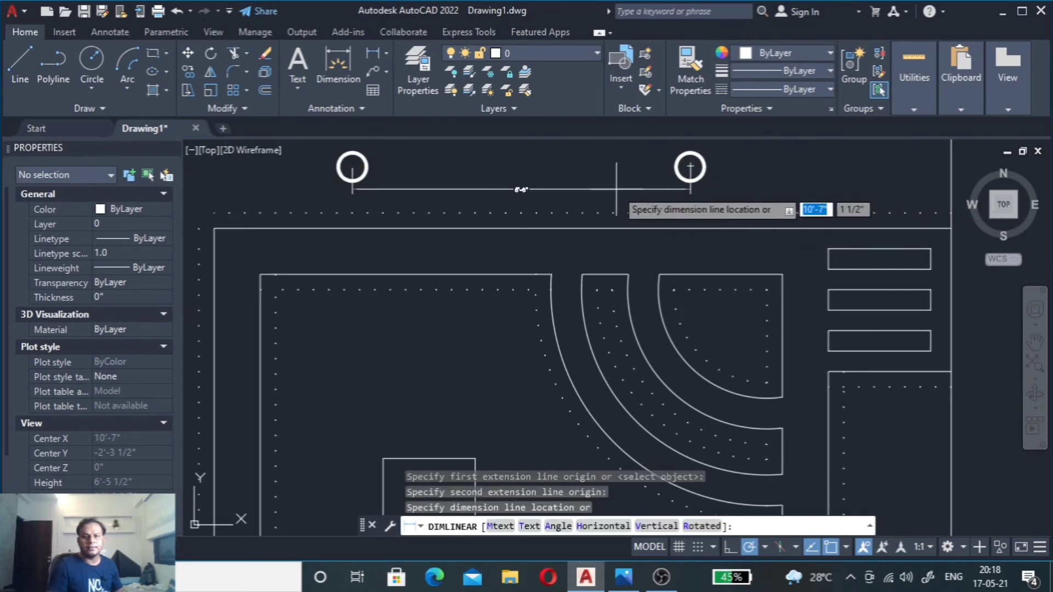
pyautogui.scroll(3, 616, 189)
pyautogui.scroll(-1, 616, 190)
pyautogui.scroll(-2, 619, 190)
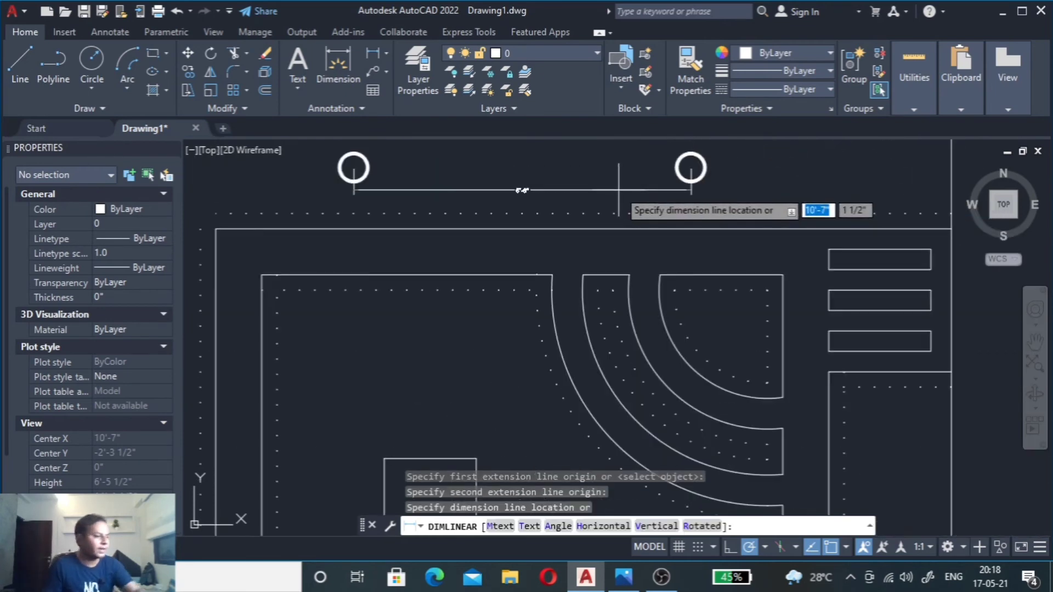
pyautogui.press('Escape')
pyautogui.scroll(-6, 656, 177)
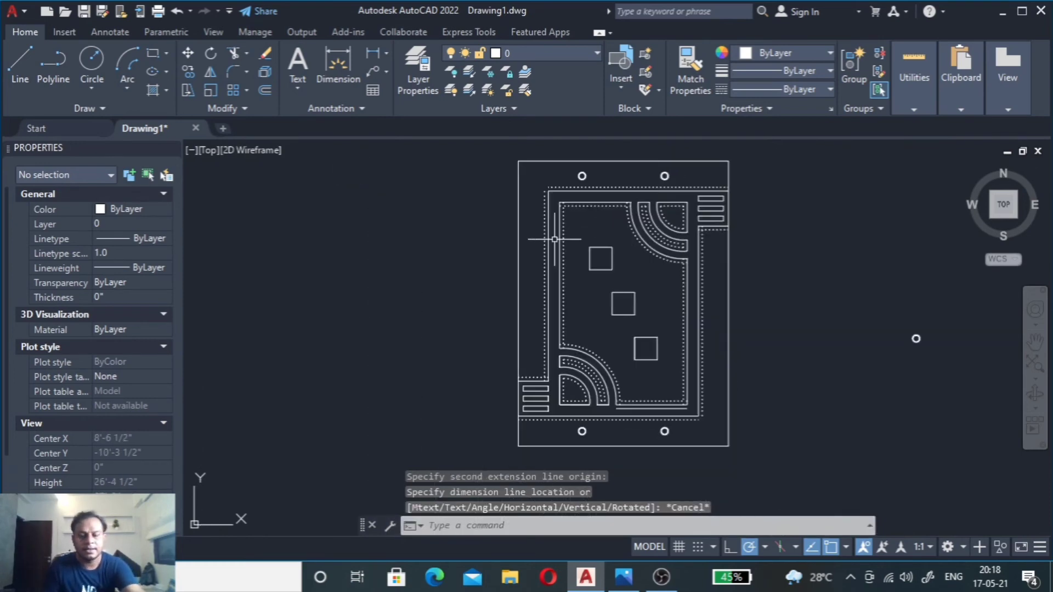
# Step: Draw a 2' horizontal line closing the gap at the plan's top-left corner
pyautogui.scroll(4, 553, 181)
pyautogui.scroll(-1, 554, 180)
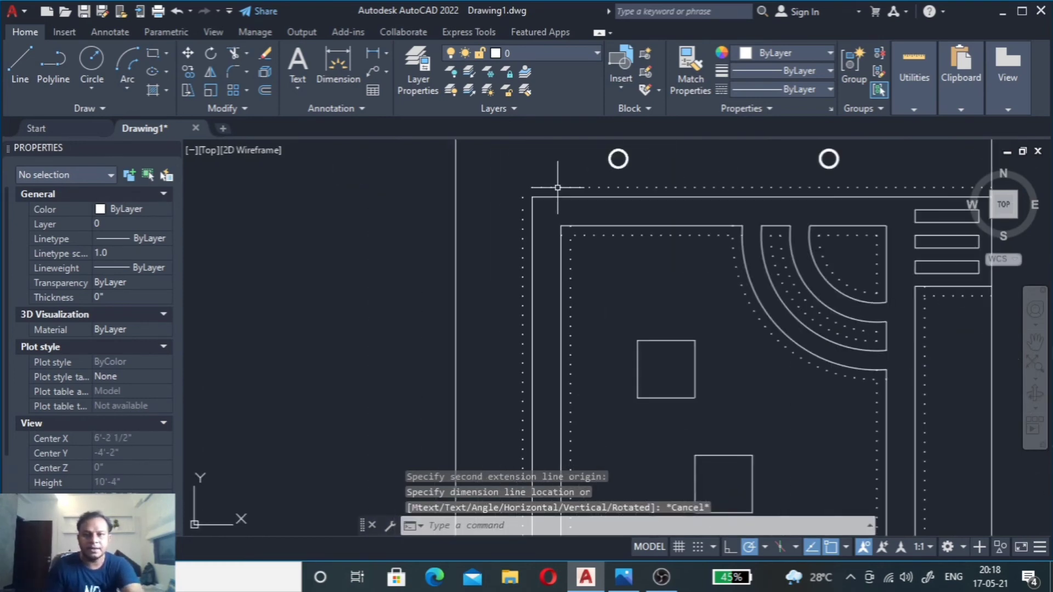
pyautogui.scroll(4, 542, 198)
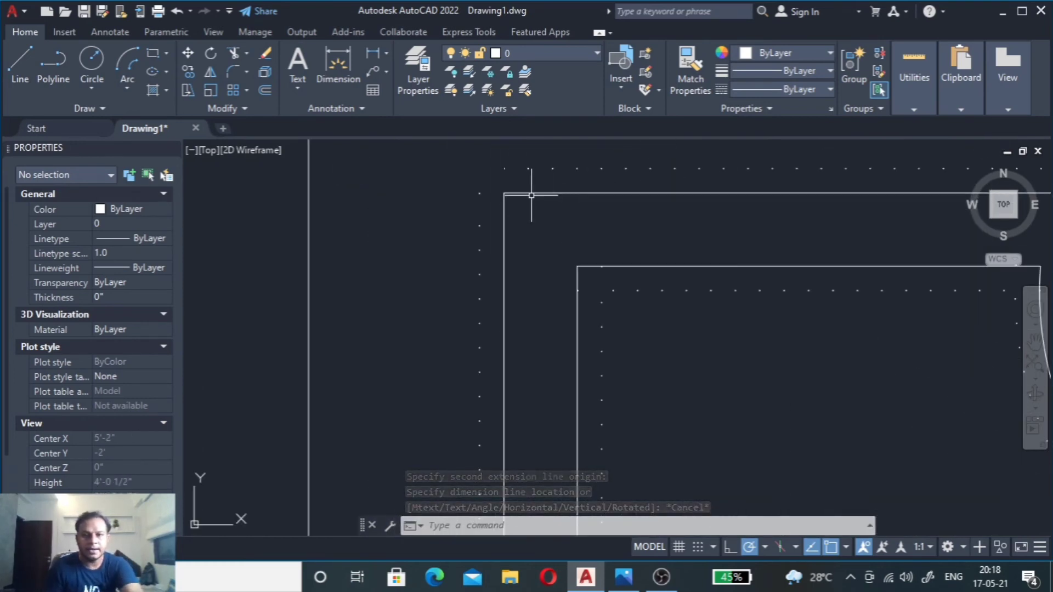
pyautogui.click(534, 192)
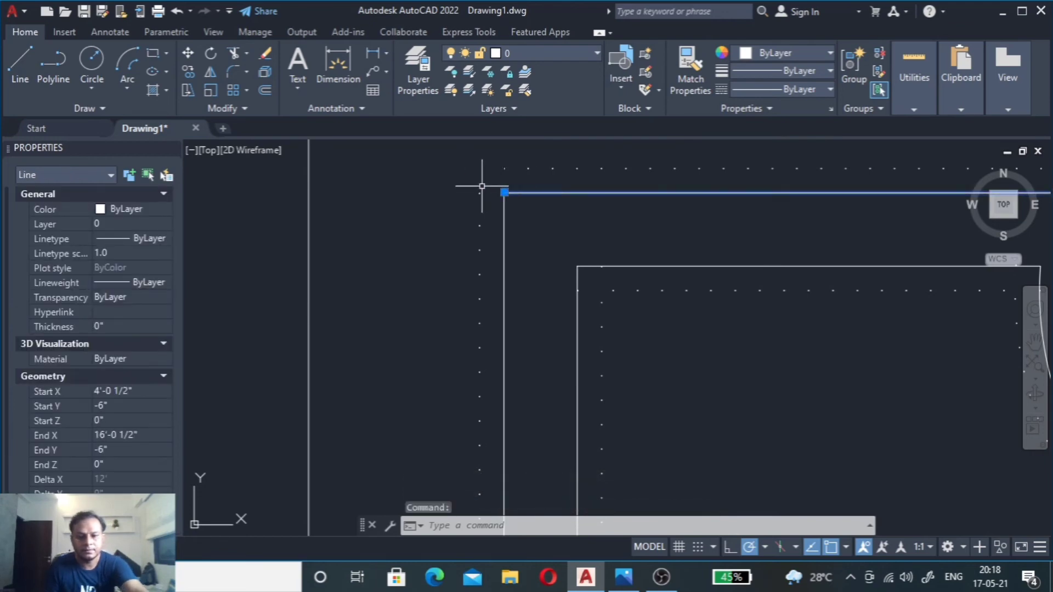
pyautogui.press('Escape')
pyautogui.press('Escape')
pyautogui.press('Return')
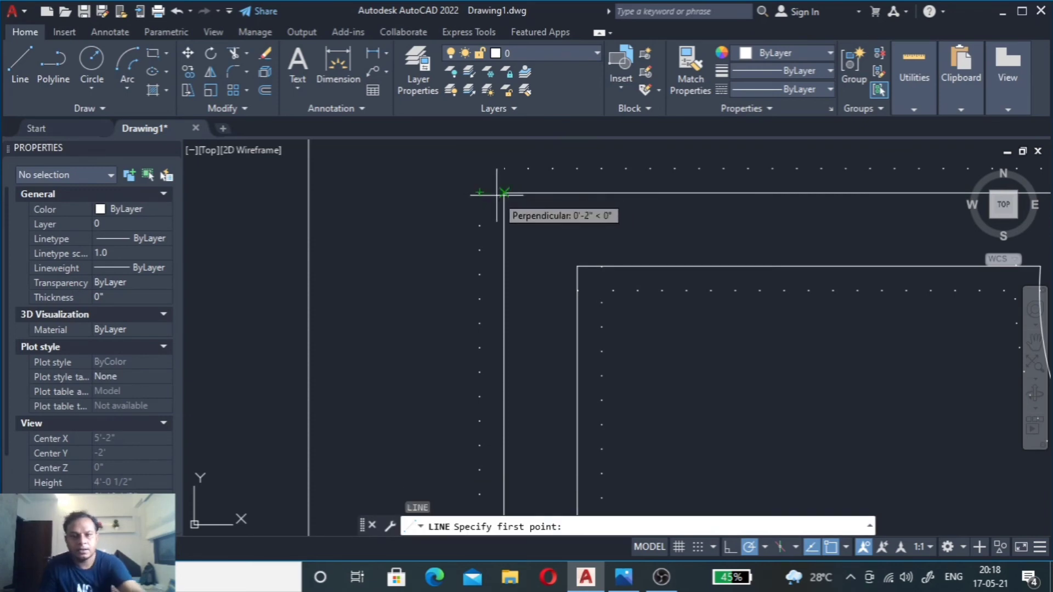
pyautogui.click(503, 193)
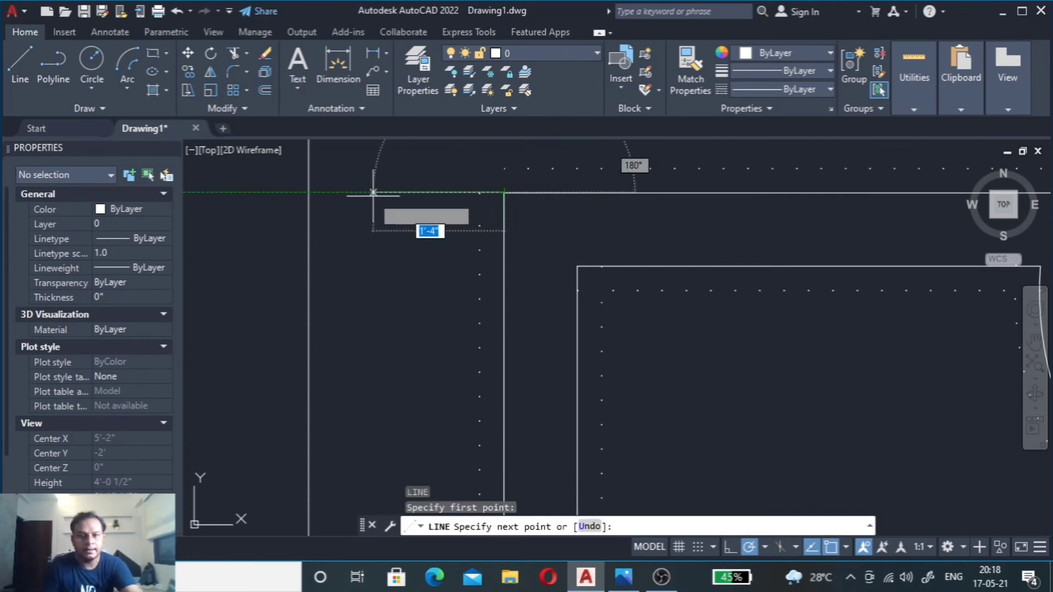
pyautogui.click(309, 193)
pyautogui.press('Escape')
# Step: Offset the short line 4' downward to make a parallel copy
pyautogui.click(362, 187)
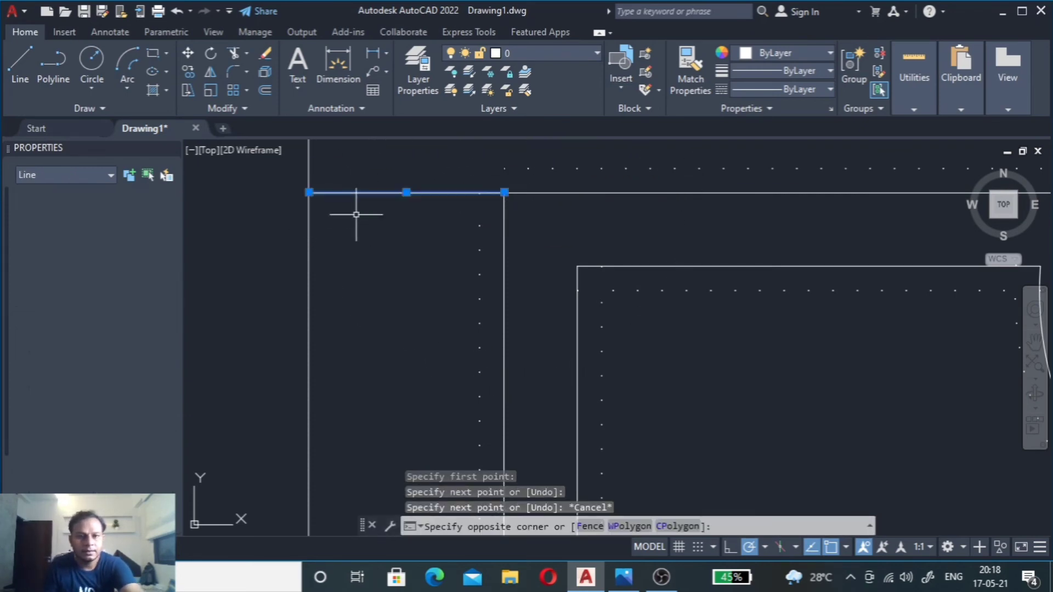
pyautogui.click(356, 215)
pyautogui.write('o')
pyautogui.press('Return')
pyautogui.write('4.5')
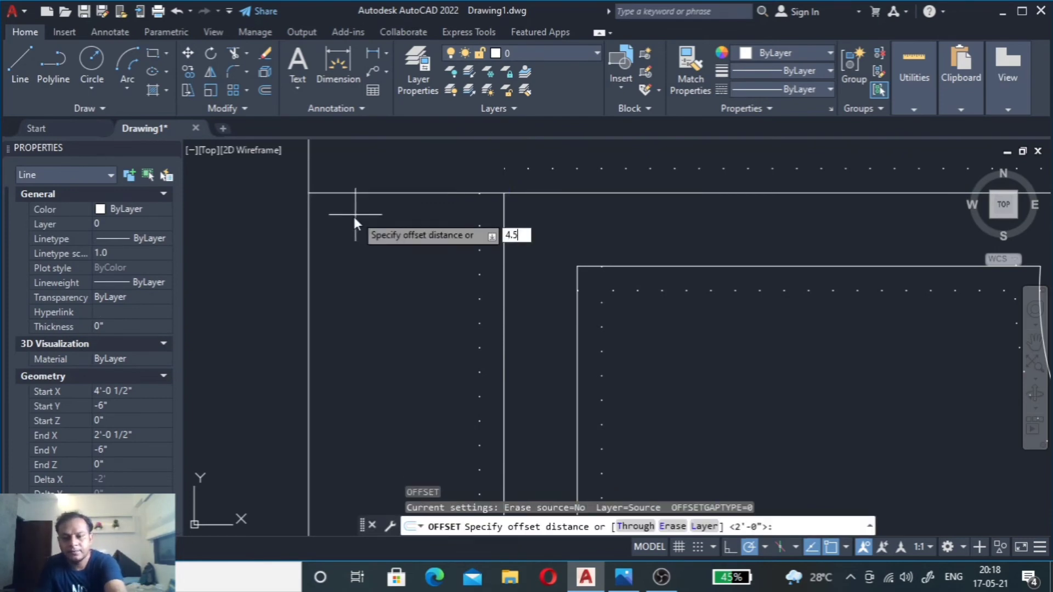
pyautogui.press('BackSpace')
pyautogui.press('BackSpace')
pyautogui.write("'")
pyautogui.press('Return')
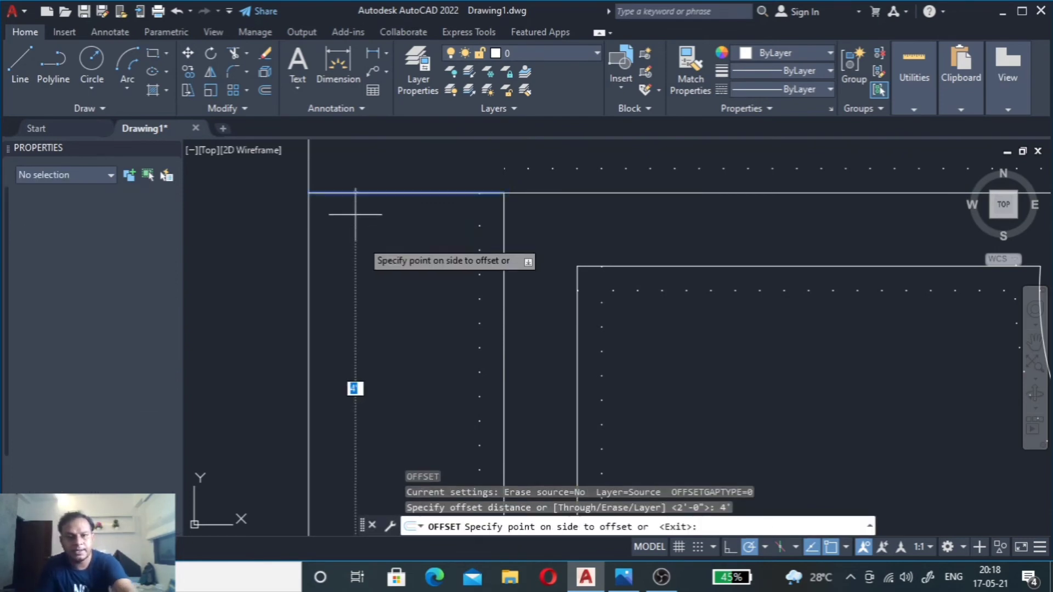
pyautogui.scroll(-5, 354, 235)
pyautogui.click(365, 258)
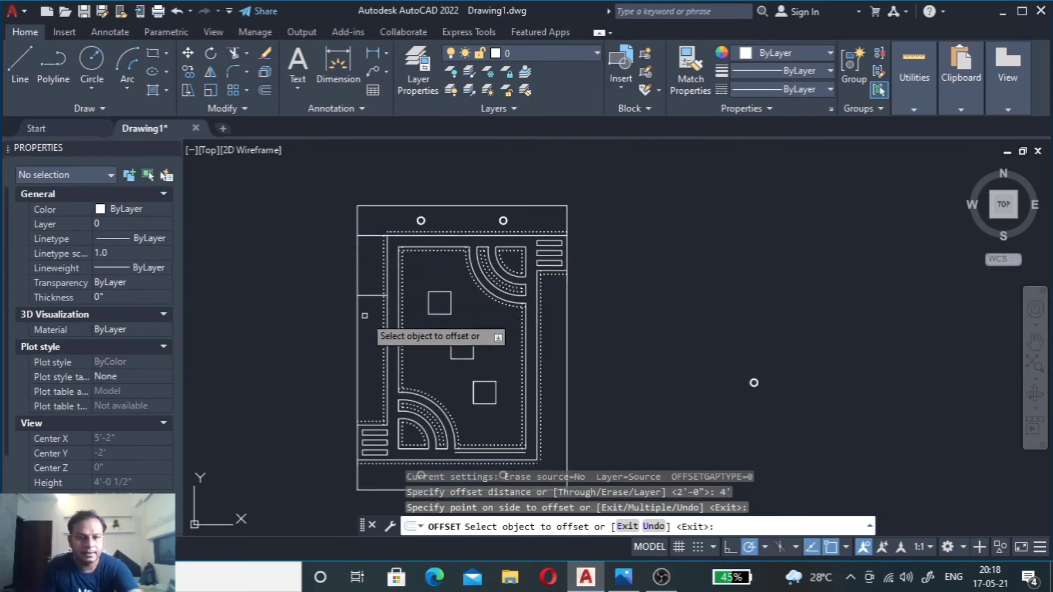
pyautogui.scroll(2, 371, 296)
pyautogui.press('Escape')
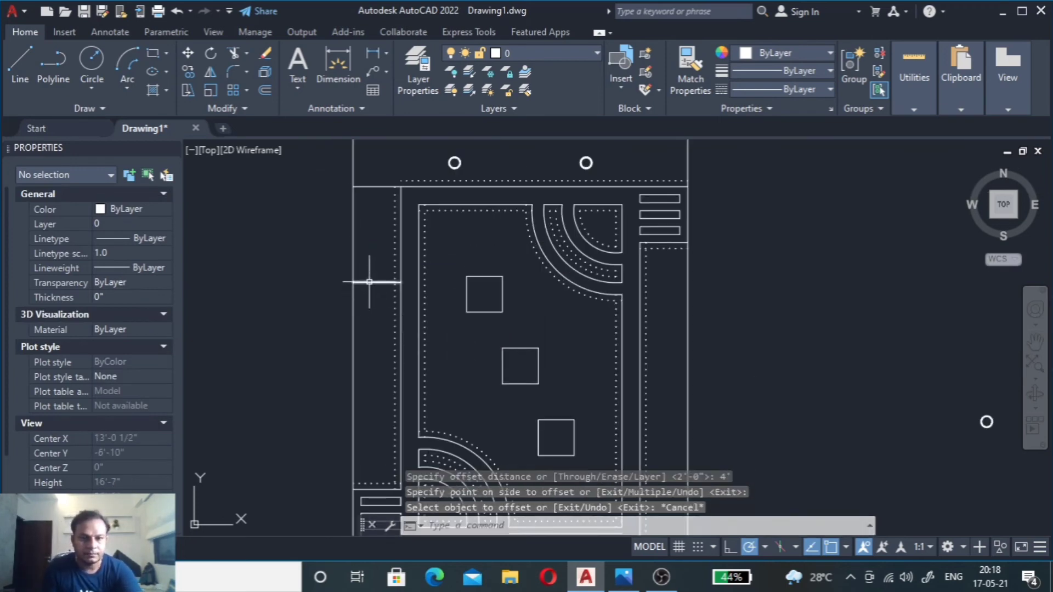
pyautogui.click(369, 282)
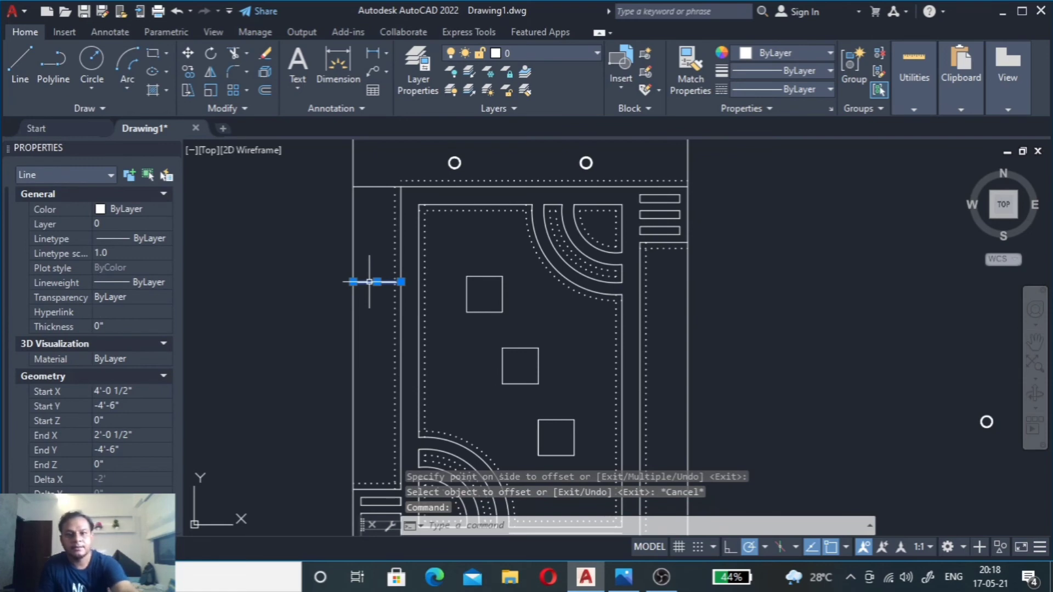
pyautogui.press('Escape')
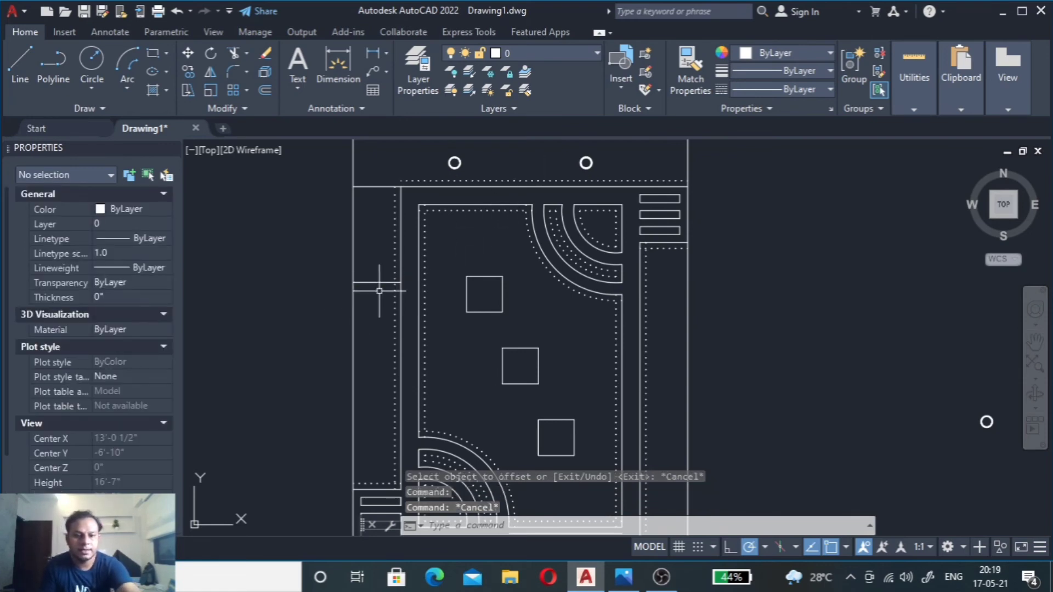
# Step: Draw a vertical line from the short line's midpoint down to the offset copy
pyautogui.write('l')
pyautogui.press('Return')
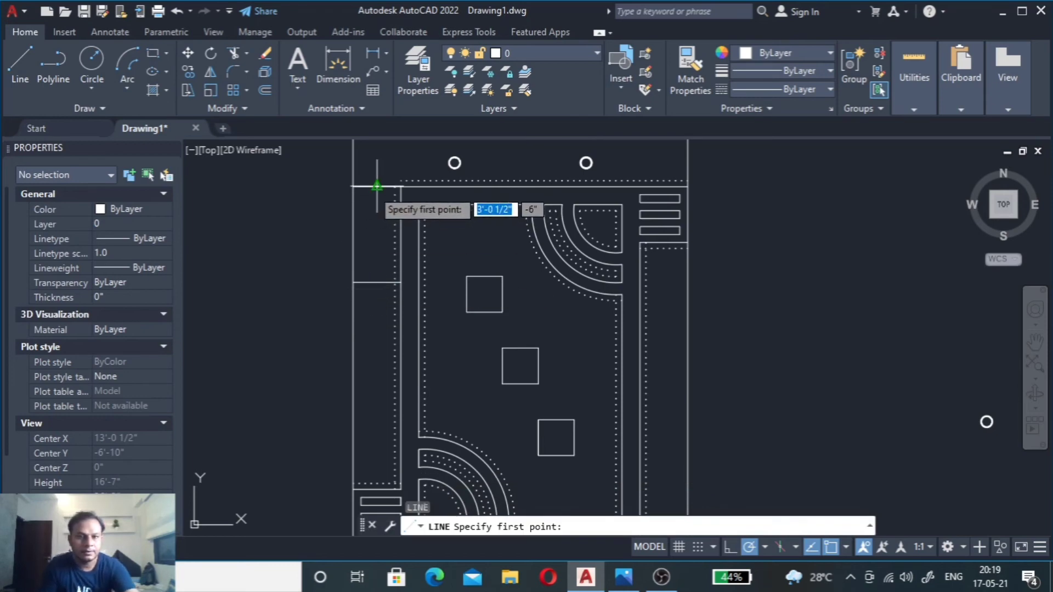
pyautogui.click(377, 184)
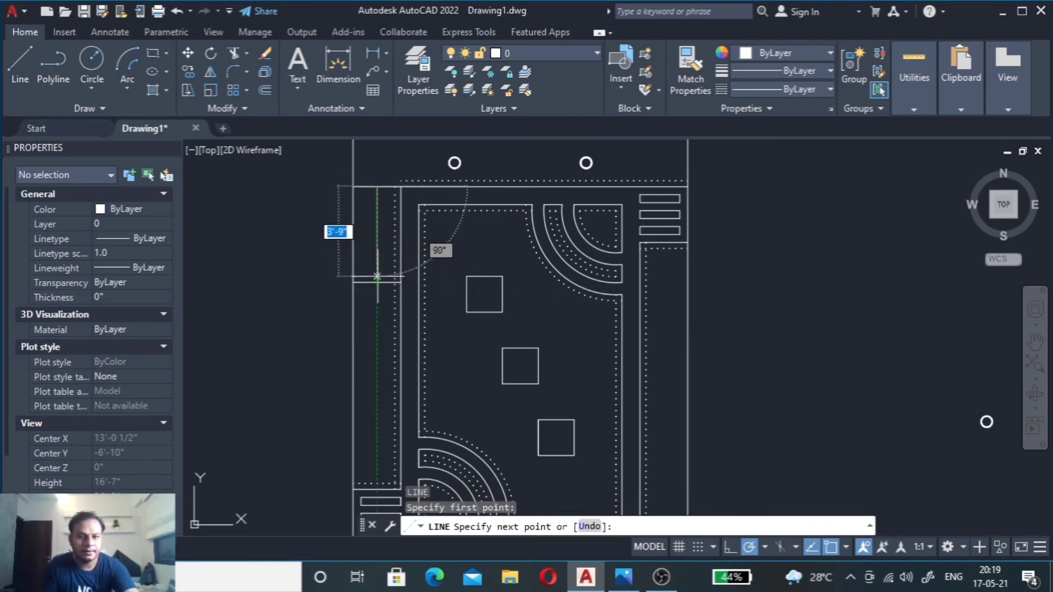
pyautogui.press('Escape')
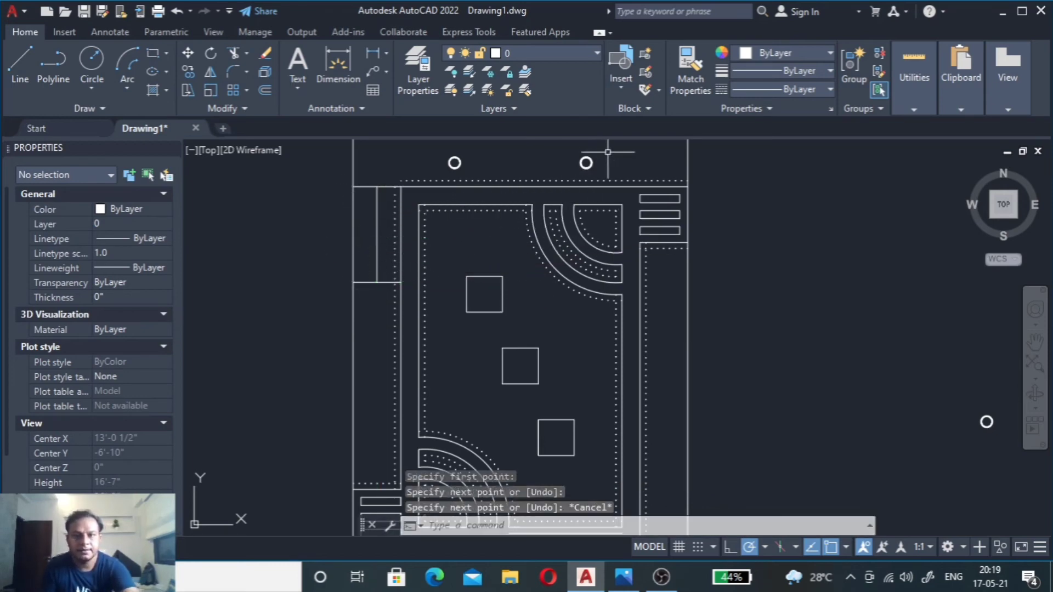
pyautogui.click(608, 152)
# Step: Copy the two lamp circles to a spot left of the plan
pyautogui.click(381, 170)
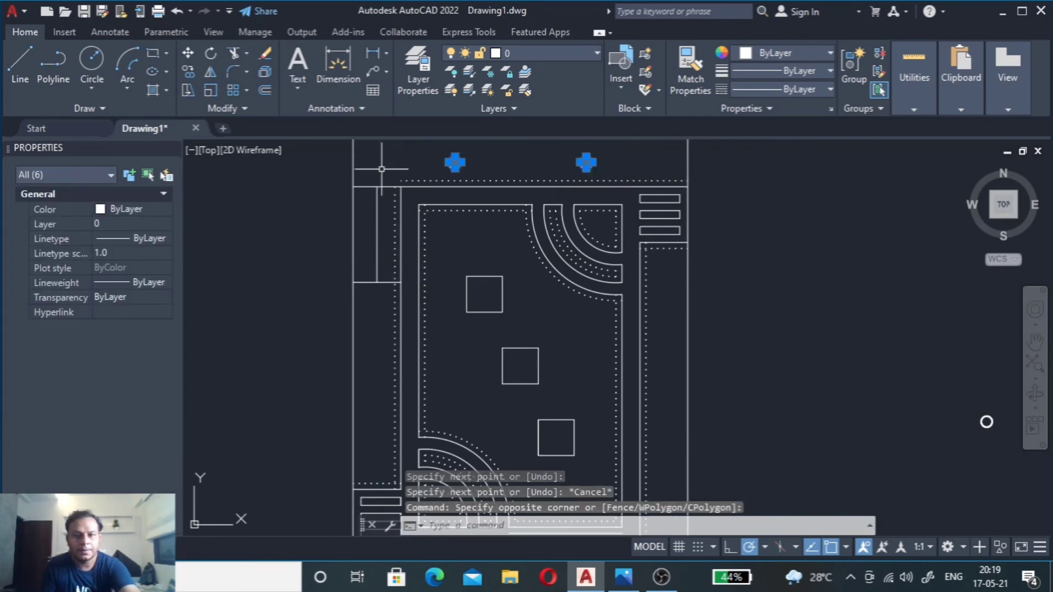
pyautogui.write('co')
pyautogui.press('Return')
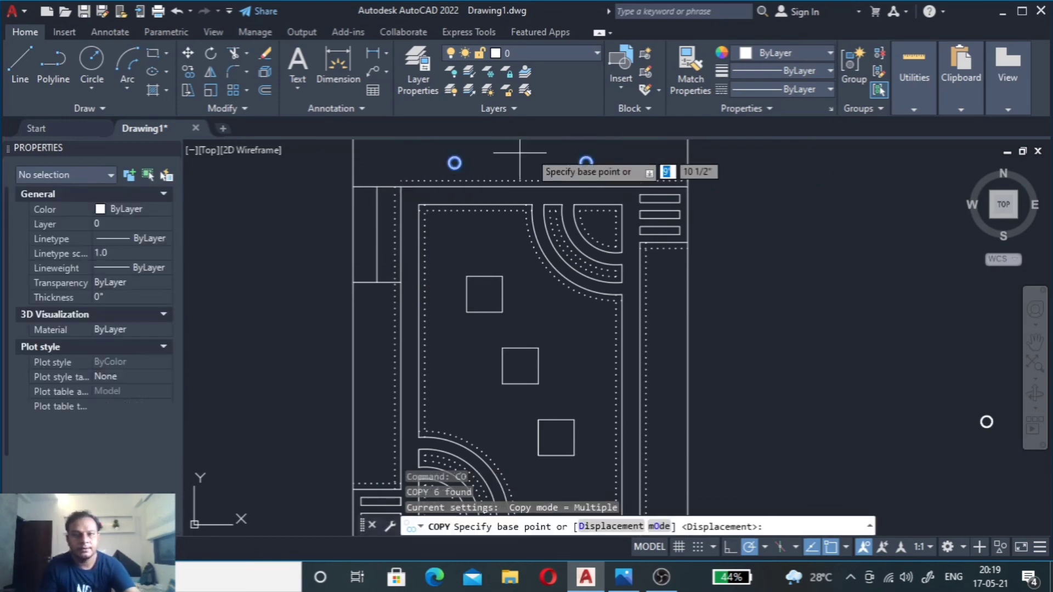
pyautogui.click(468, 158)
pyautogui.scroll(-4, 377, 182)
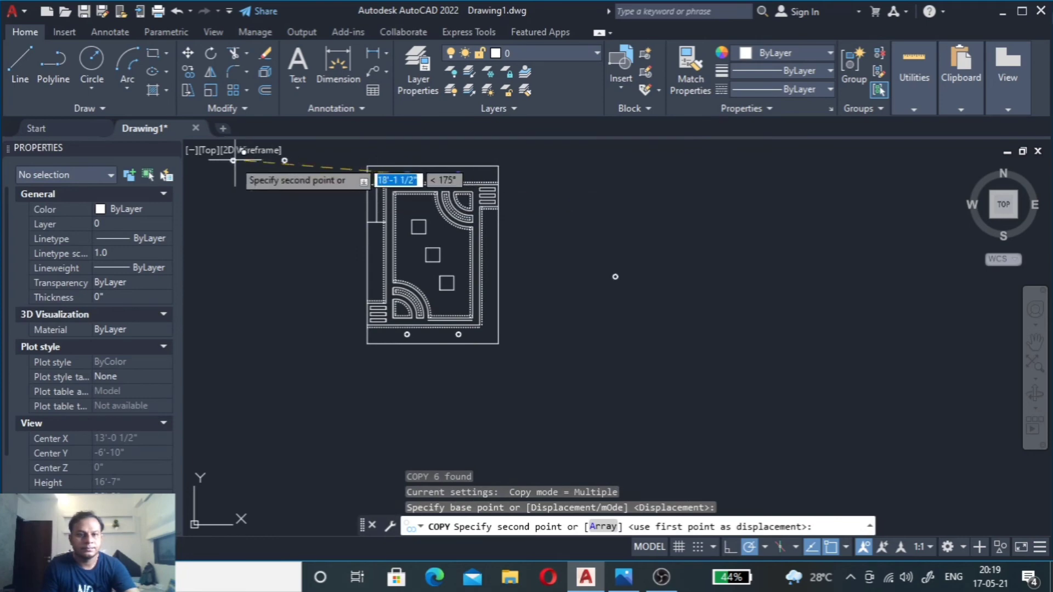
pyautogui.scroll(2, 254, 195)
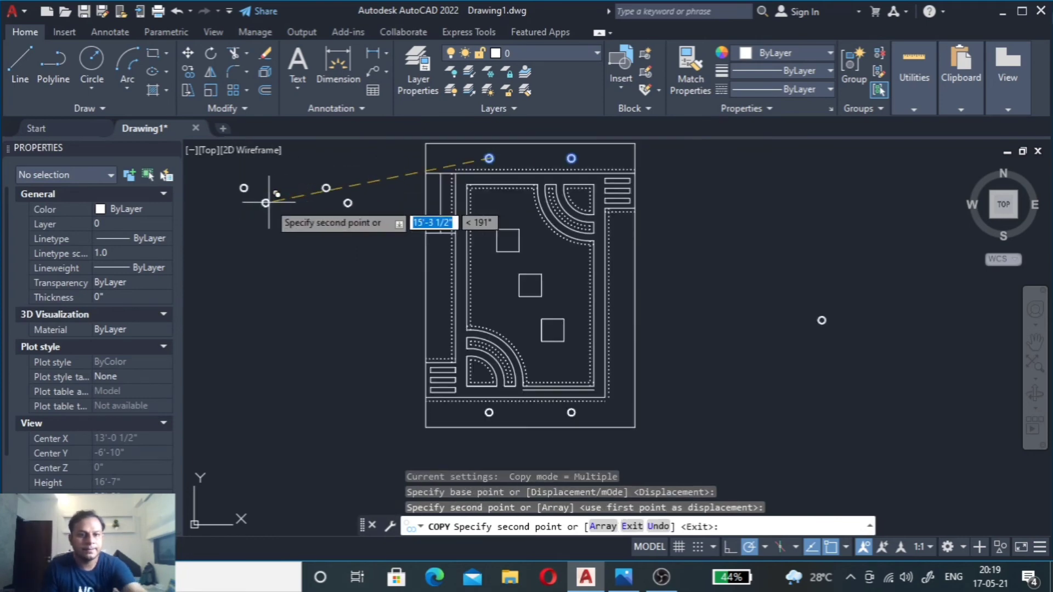
pyautogui.click(244, 188)
pyautogui.press('Escape')
# Step: Rotate the copied circle pair about a circle centre into a vertical arrangement
pyautogui.click(341, 170)
pyautogui.click(215, 221)
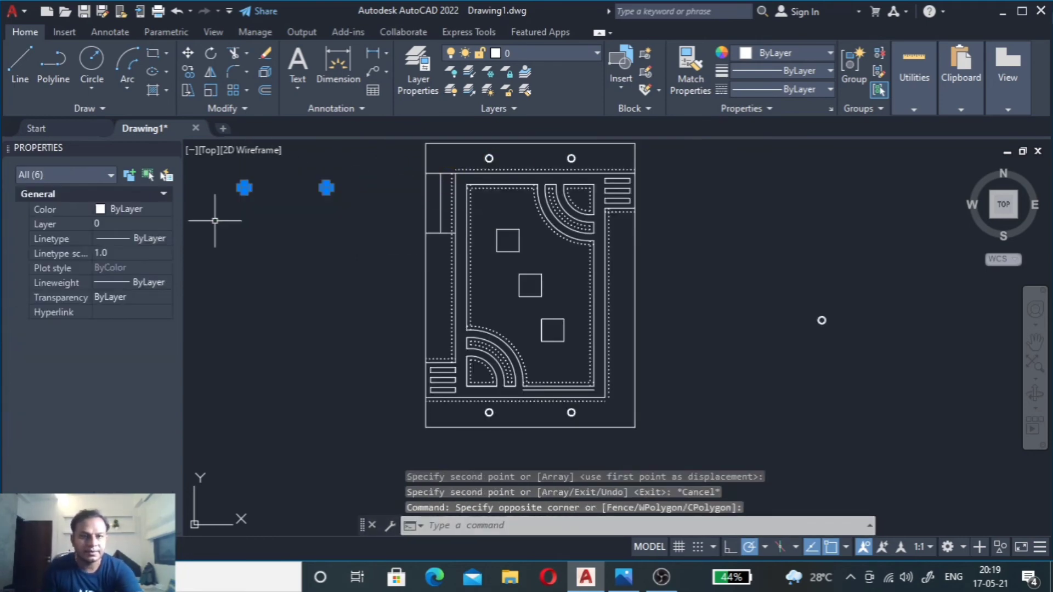
pyautogui.write('ro')
pyautogui.press('Return')
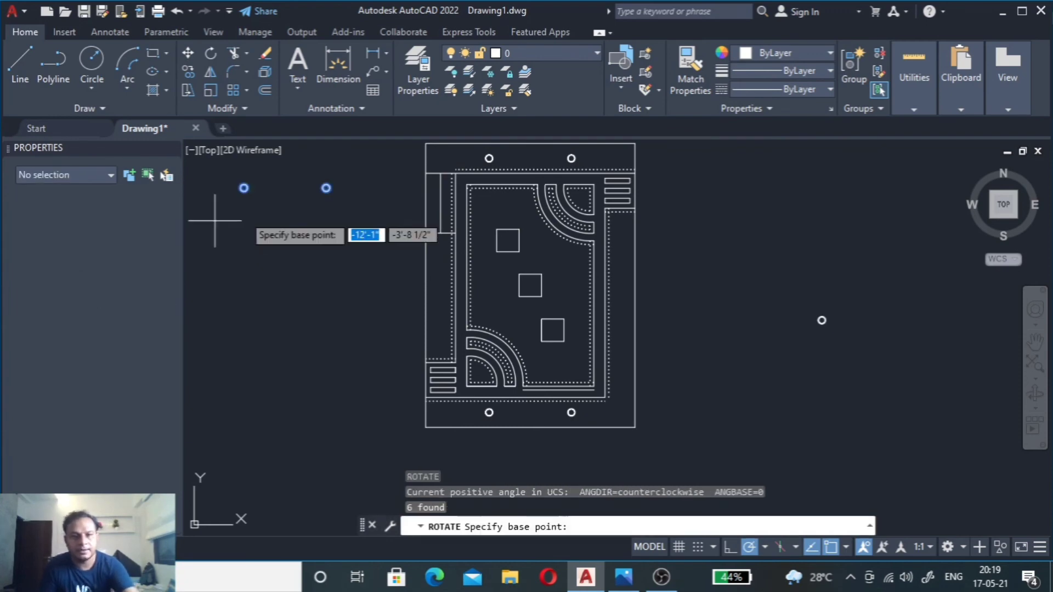
pyautogui.click(244, 188)
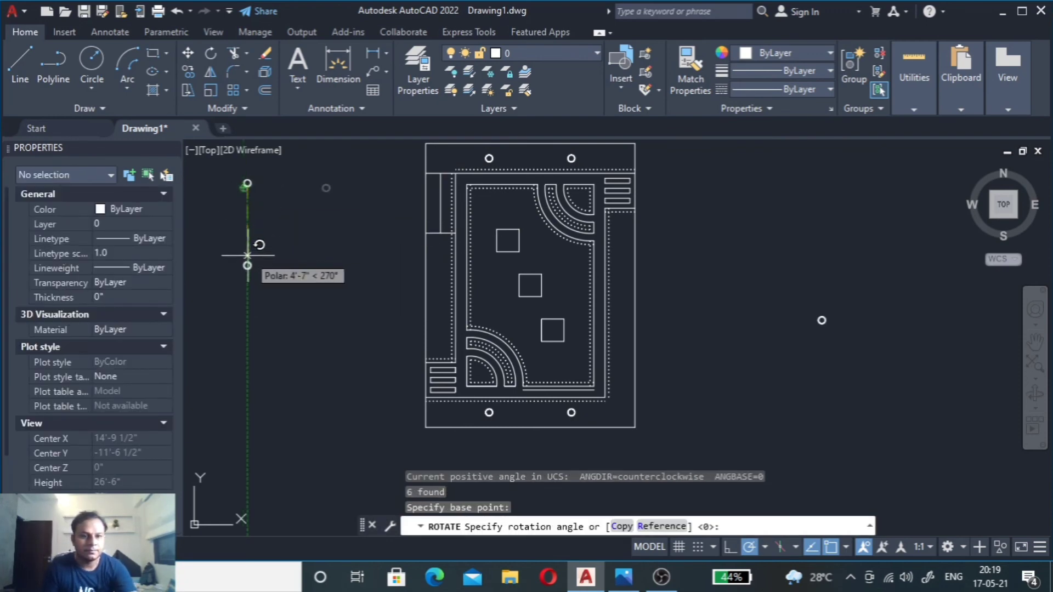
pyautogui.click(255, 256)
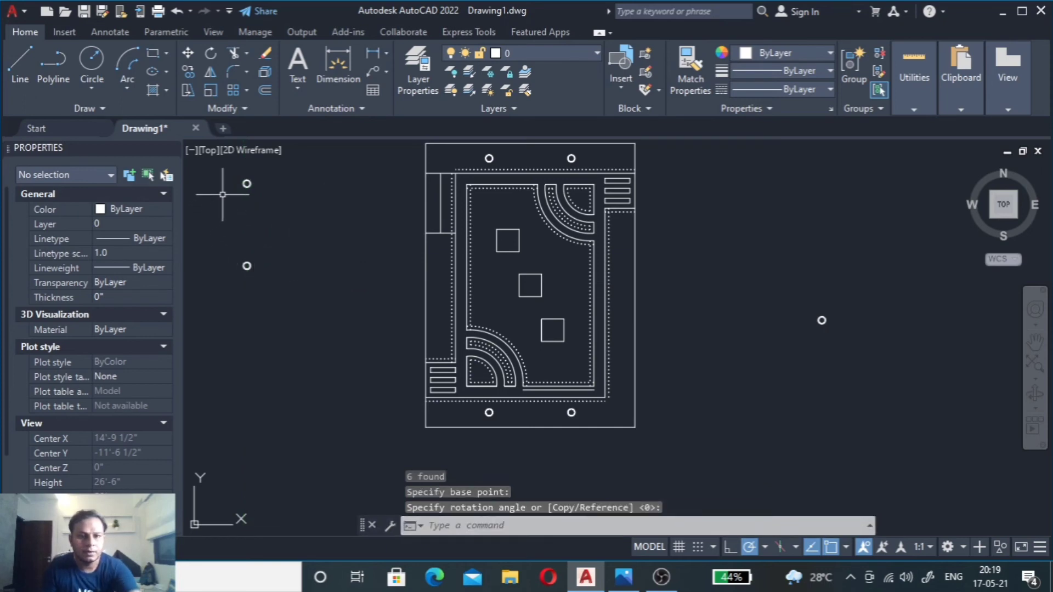
# Step: Copy the vertical circle pair into the plan's left-side strip
pyautogui.click(280, 165)
pyautogui.click(217, 278)
pyautogui.write('co')
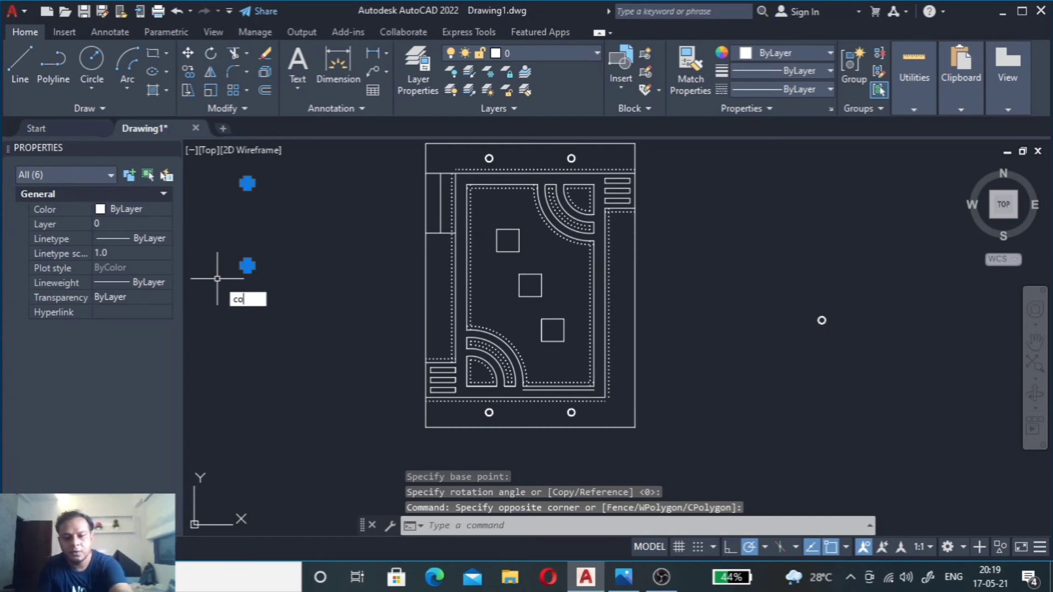
pyautogui.press('Return')
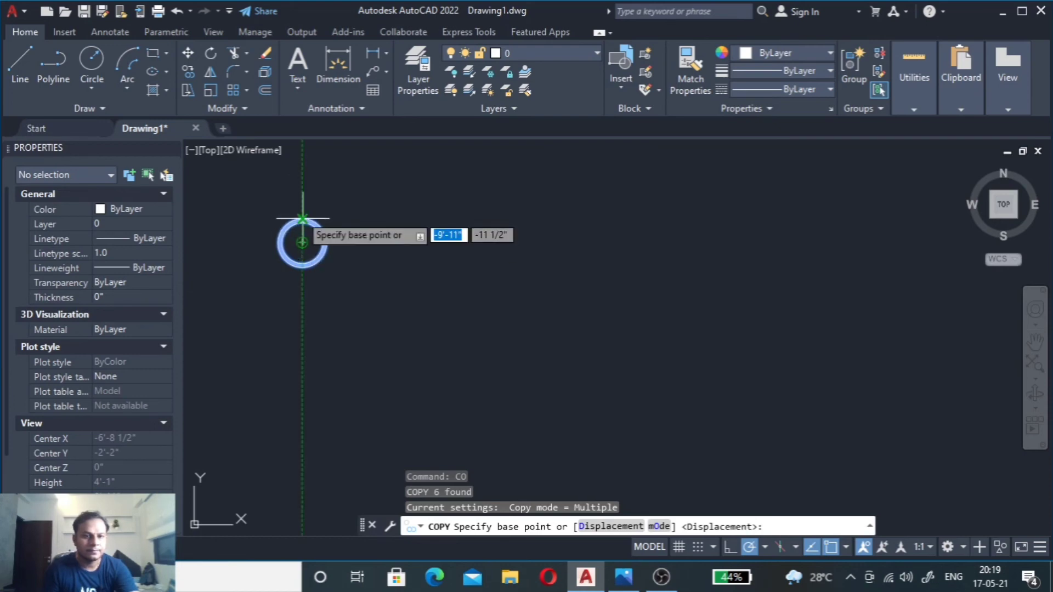
pyautogui.click(303, 222)
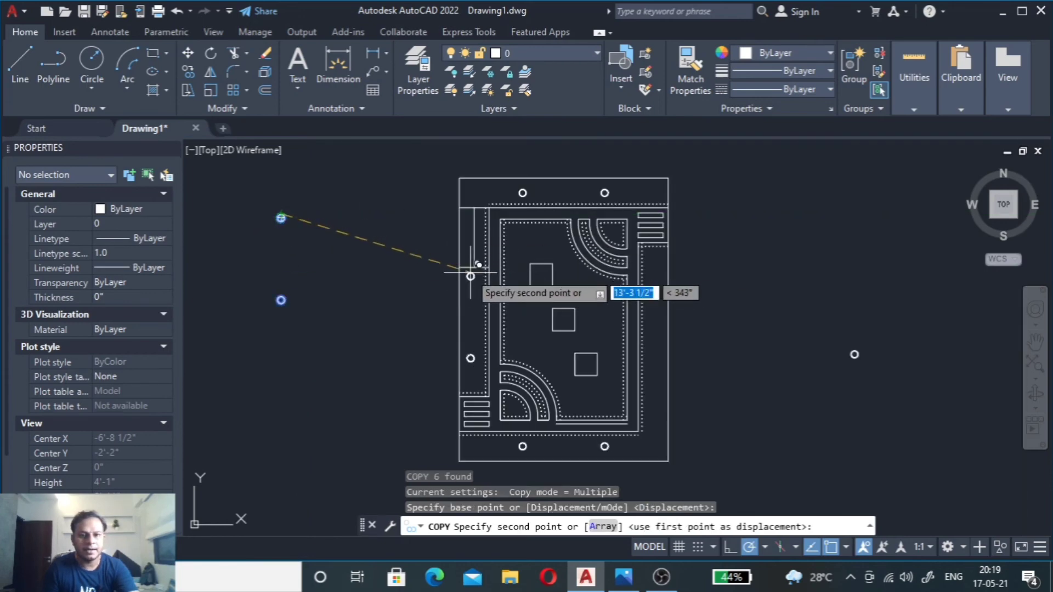
pyautogui.scroll(10, 472, 274)
pyautogui.click(493, 235)
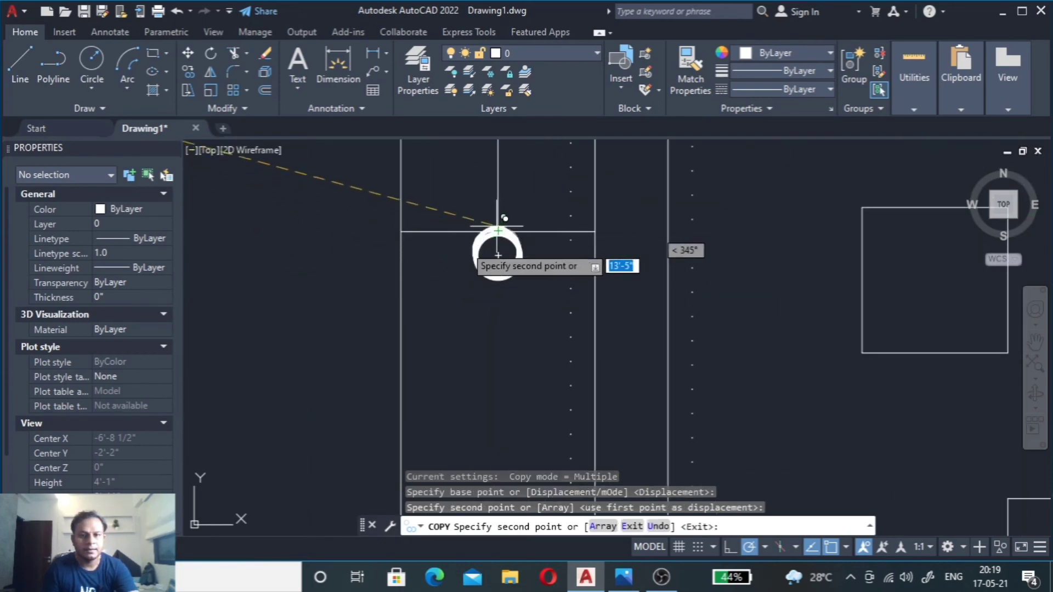
pyautogui.scroll(-5, 318, 209)
pyautogui.scroll(-3, 239, 244)
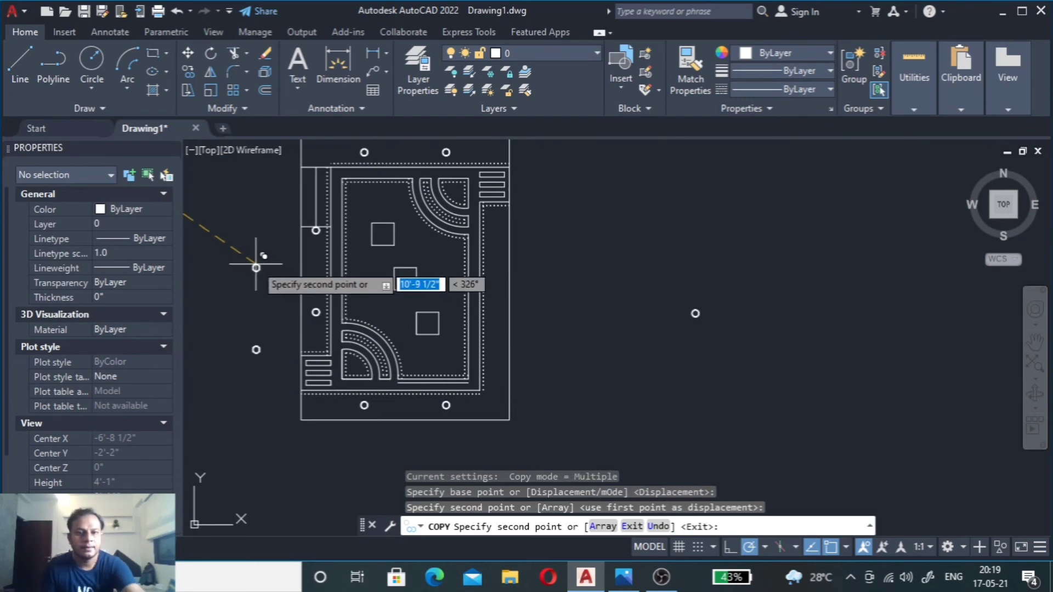
pyautogui.press('Escape')
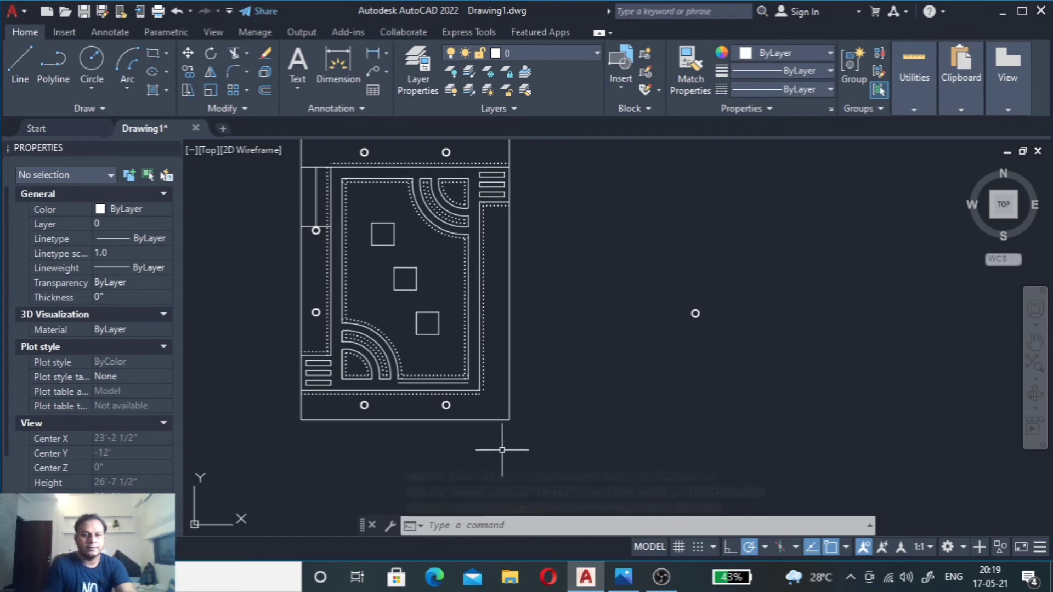
# Step: Draw a short horizontal line across the right strip at its bottom corner
pyautogui.scroll(2, 485, 399)
pyautogui.scroll(2, 485, 400)
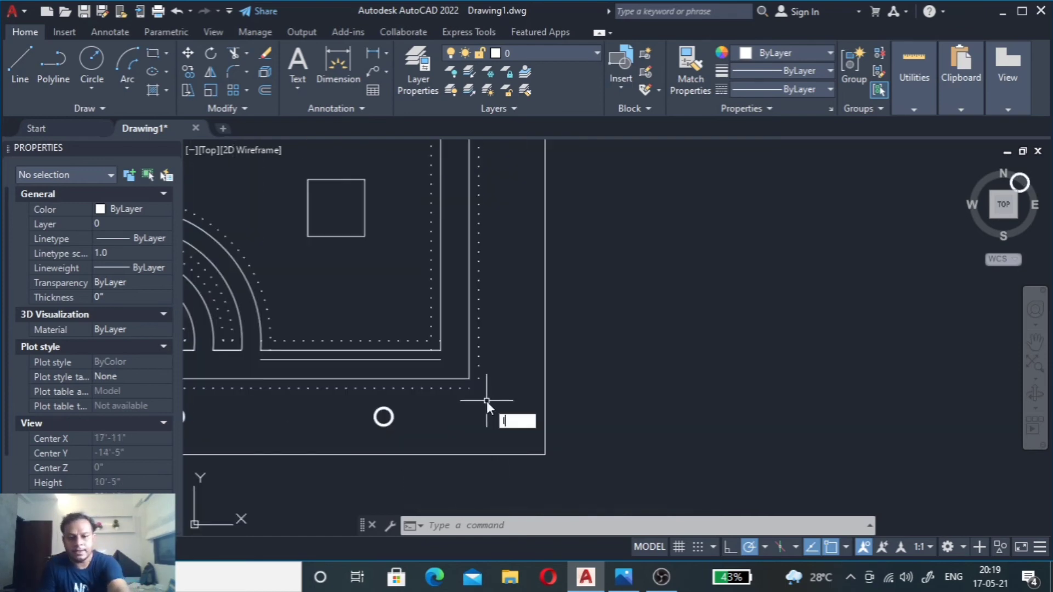
pyautogui.write('l')
pyautogui.press('Return')
pyautogui.click(476, 377)
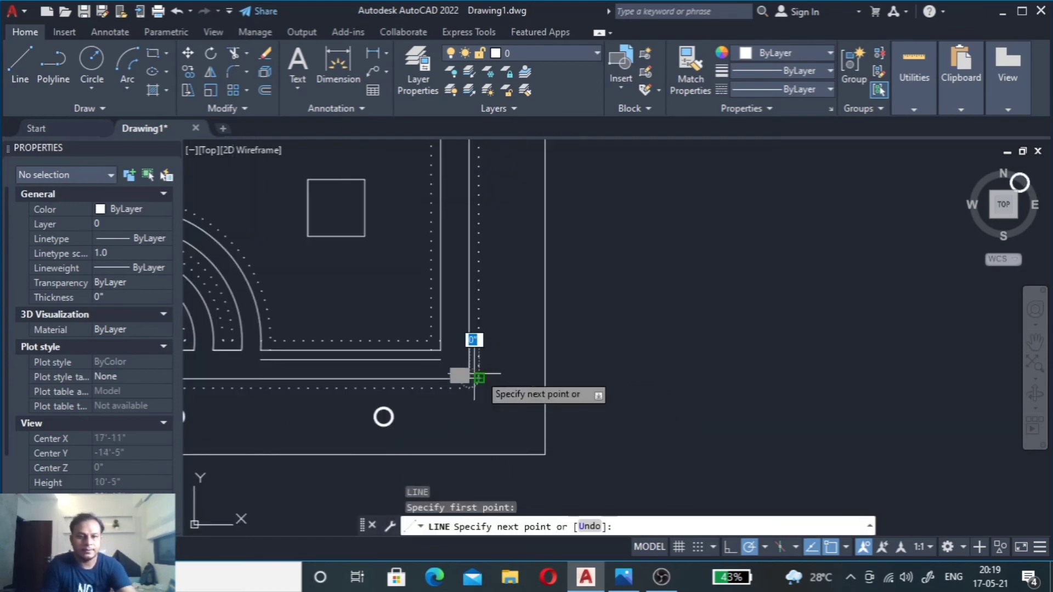
pyautogui.click(544, 379)
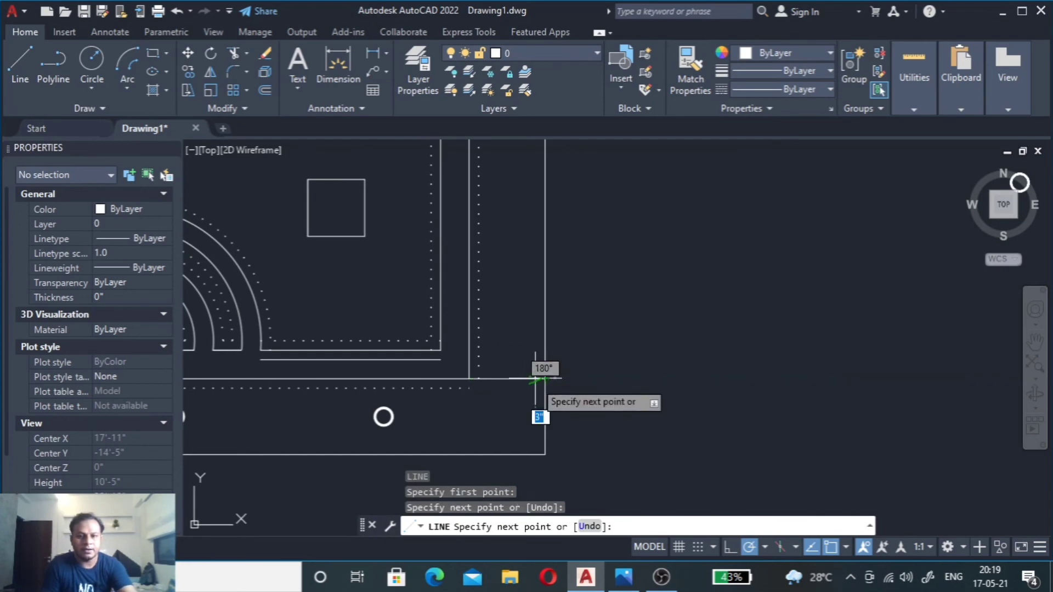
pyautogui.press('Escape')
# Step: Offset that short line 4' upward
pyautogui.click(515, 362)
pyautogui.click(500, 408)
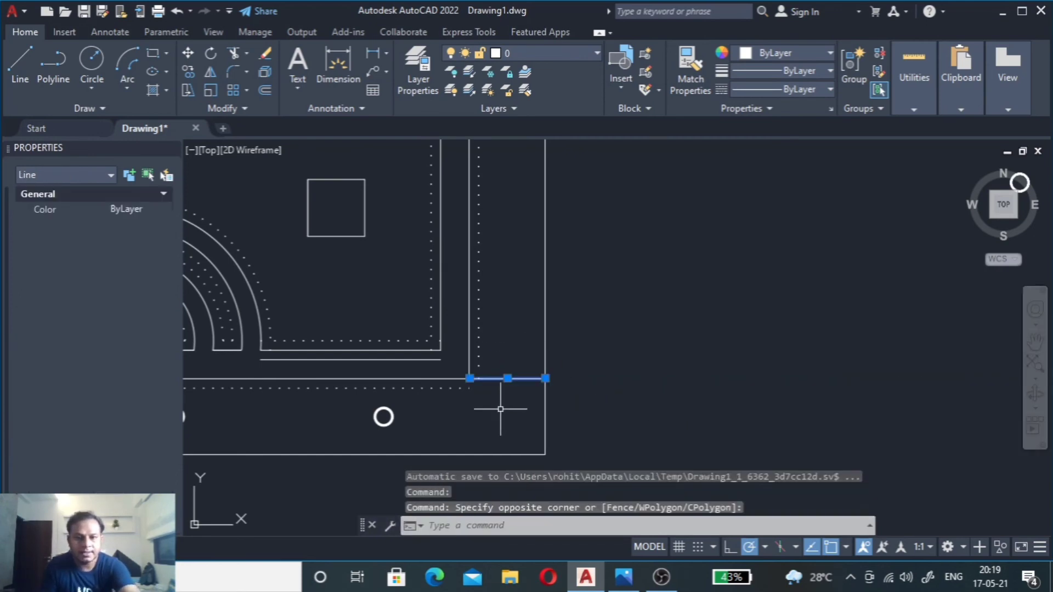
pyautogui.write('o')
pyautogui.press('Return')
pyautogui.write('4')
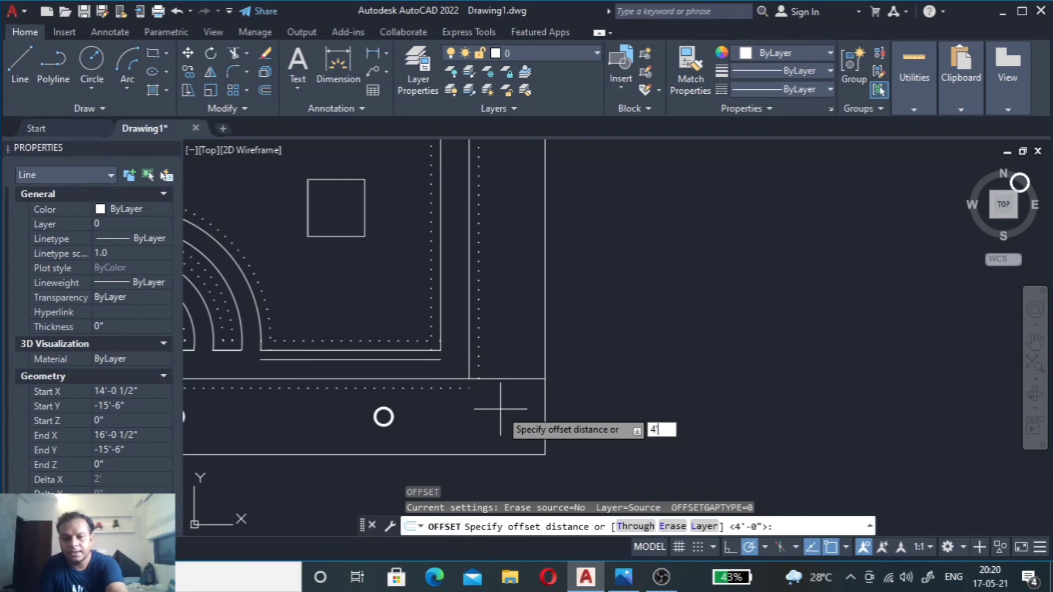
pyautogui.press('Return')
pyautogui.click(483, 305)
pyautogui.scroll(-2, 524, 340)
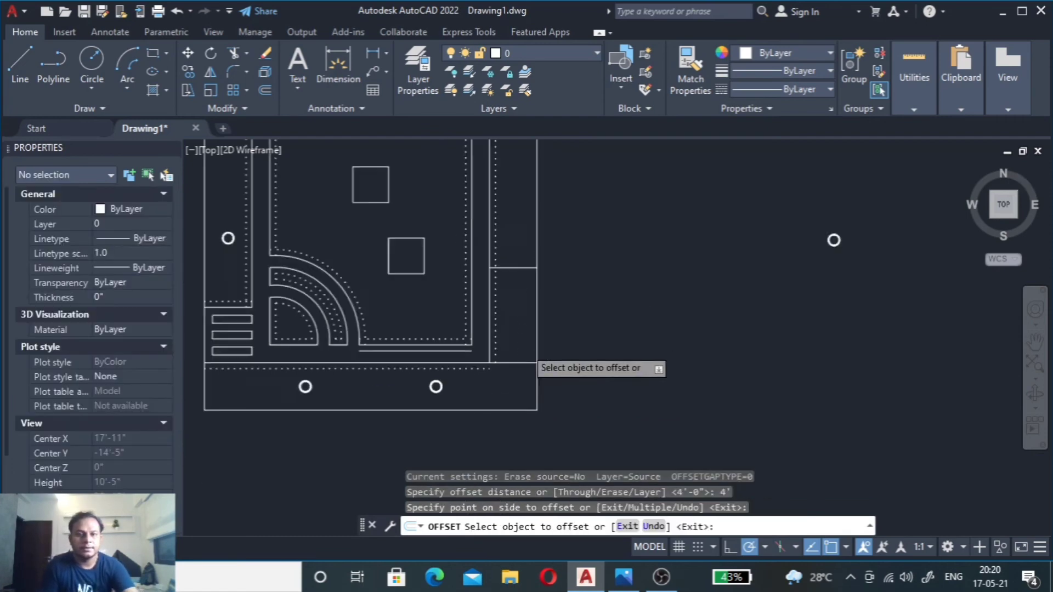
pyautogui.scroll(-5, 524, 348)
pyautogui.scroll(4, 525, 350)
pyautogui.scroll(-3, 525, 352)
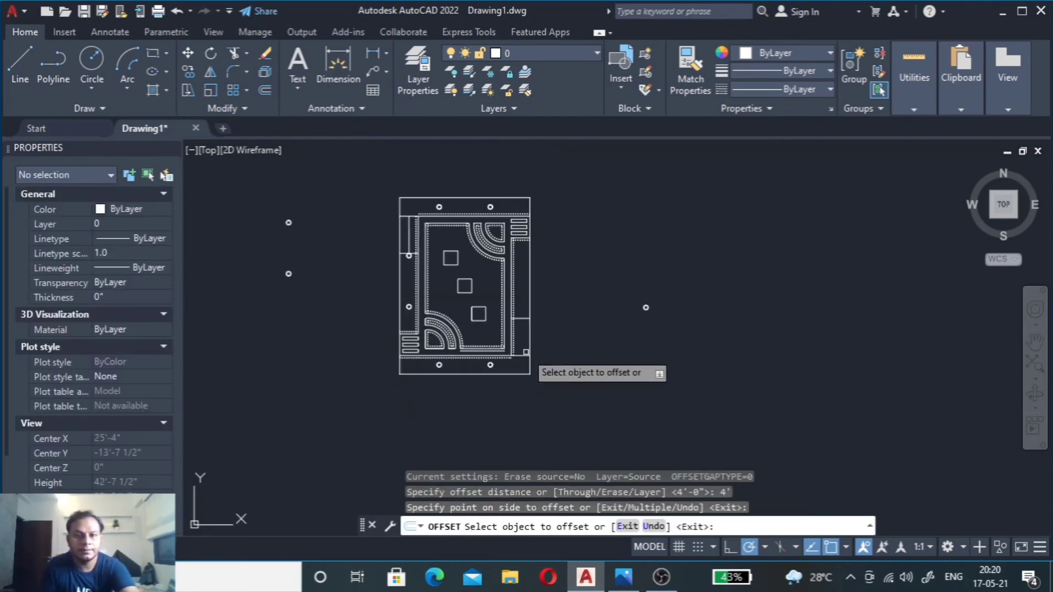
pyautogui.press('Escape')
pyautogui.scroll(2, 525, 352)
pyautogui.scroll(2, 526, 352)
# Step: Start a linear dimension on the right strip's divider, then cancel it
pyautogui.click(353, 51)
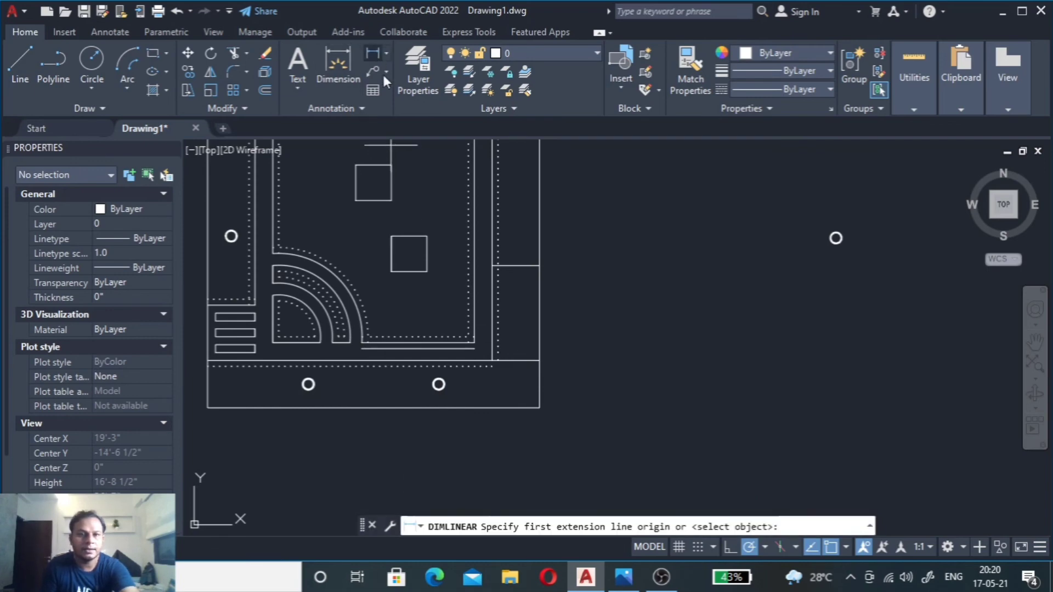
pyautogui.click(518, 264)
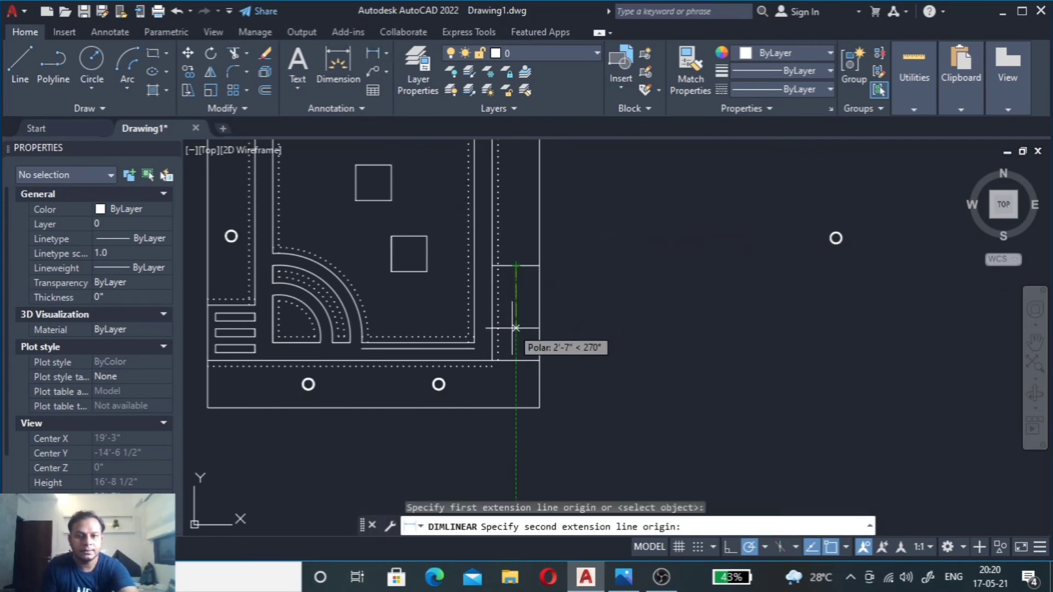
pyautogui.click(516, 359)
pyautogui.scroll(3, 516, 351)
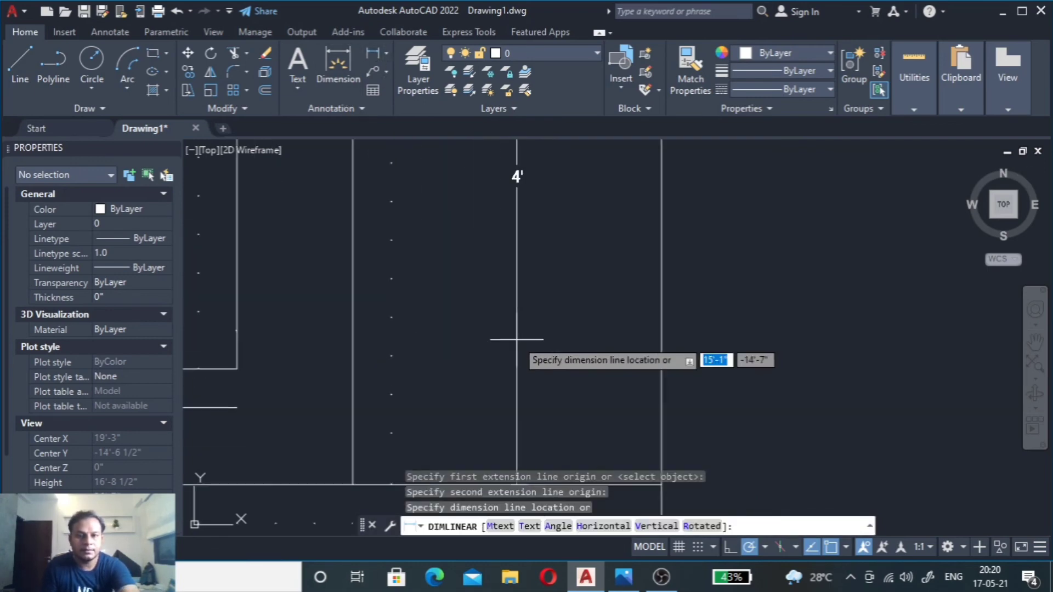
pyautogui.scroll(-3, 516, 340)
pyautogui.press('Escape')
pyautogui.scroll(-2, 520, 328)
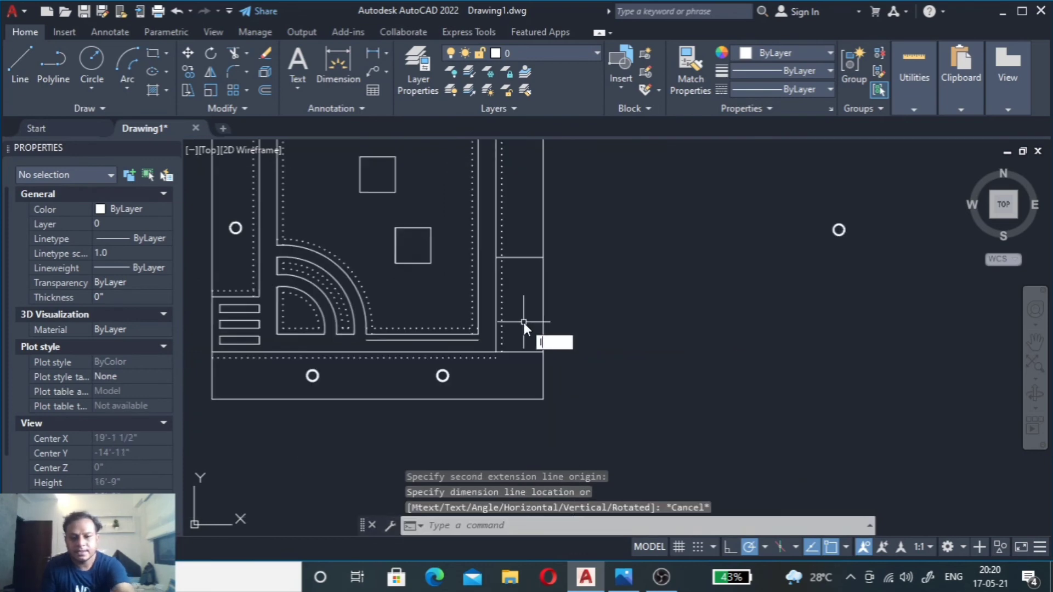
# Step: Start and cancel a vertical line in the right strip, then select the loose lamp circles
pyautogui.write('l')
pyautogui.press('Return')
pyautogui.click(520, 351)
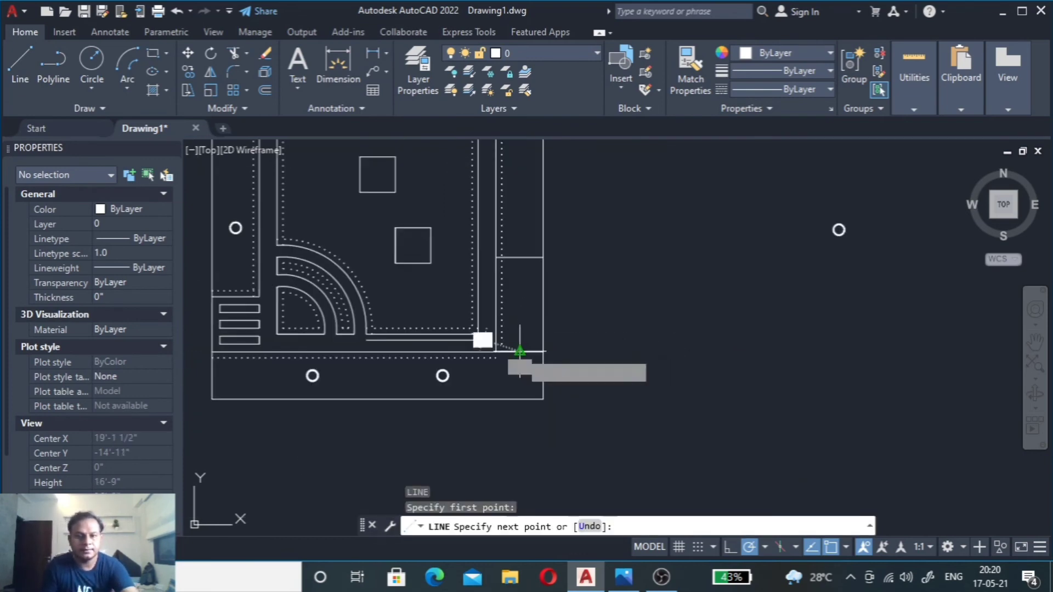
pyautogui.click(519, 256)
pyautogui.scroll(-4, 573, 317)
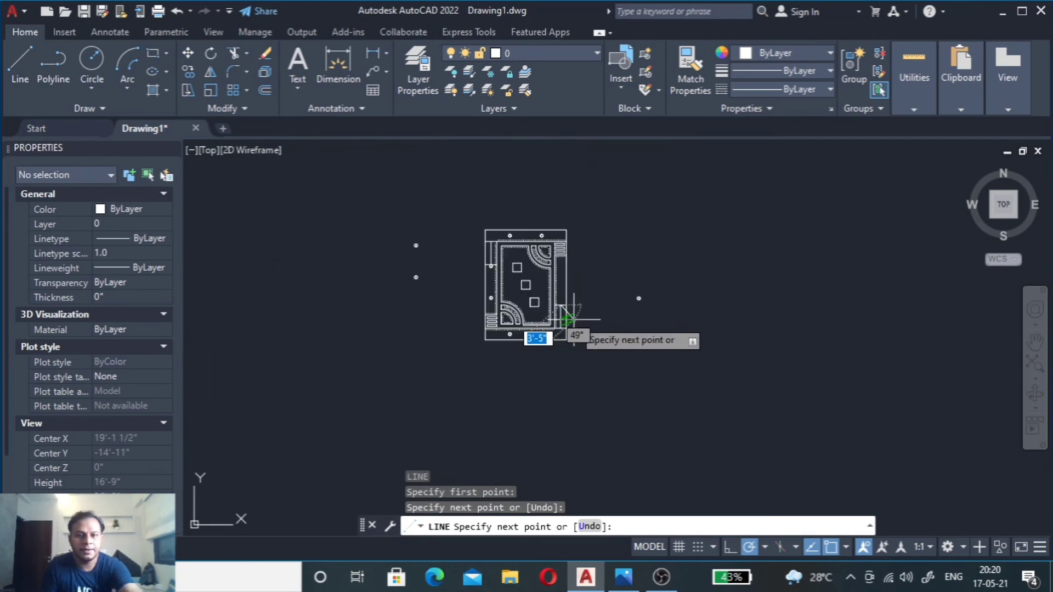
pyautogui.press('Escape')
pyautogui.click(437, 212)
pyautogui.click(384, 317)
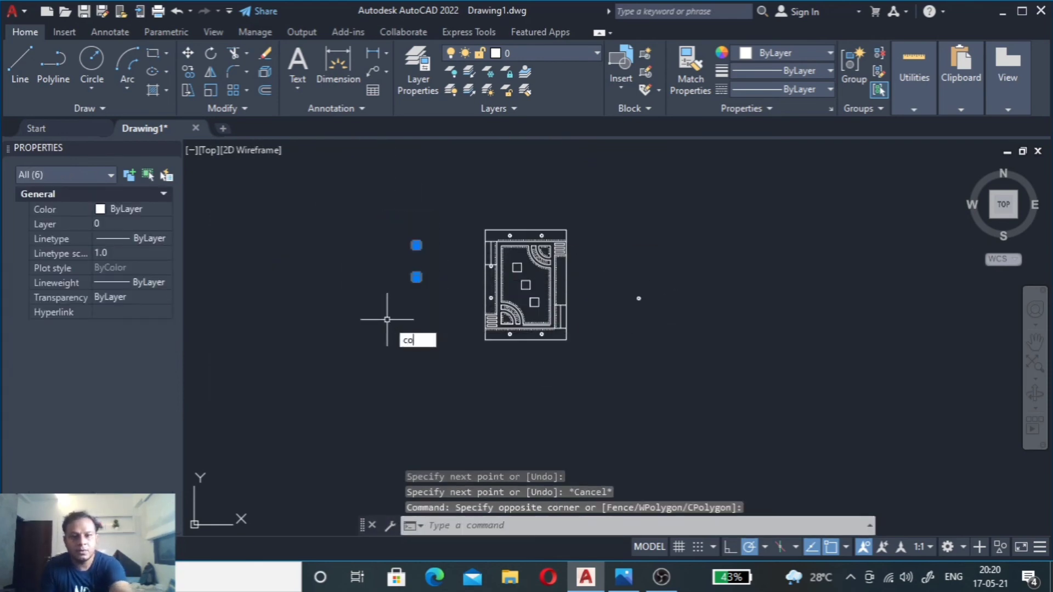
# Step: Copy the lamp circle from its bottom quadrant into the right-side strip
pyautogui.press('Return')
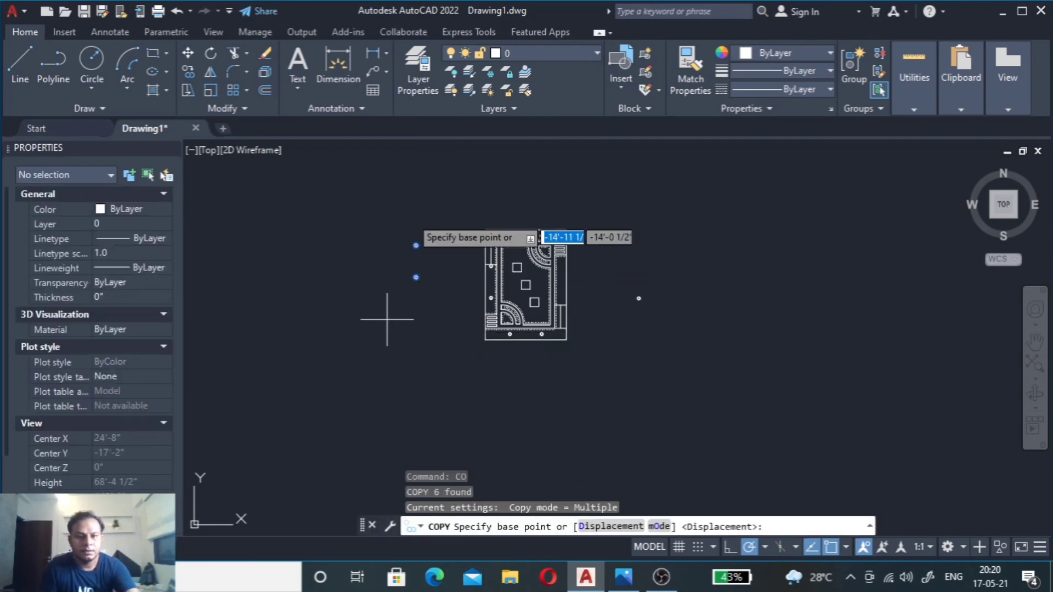
pyautogui.scroll(3, 399, 258)
pyautogui.scroll(3, 430, 313)
pyautogui.scroll(2, 434, 357)
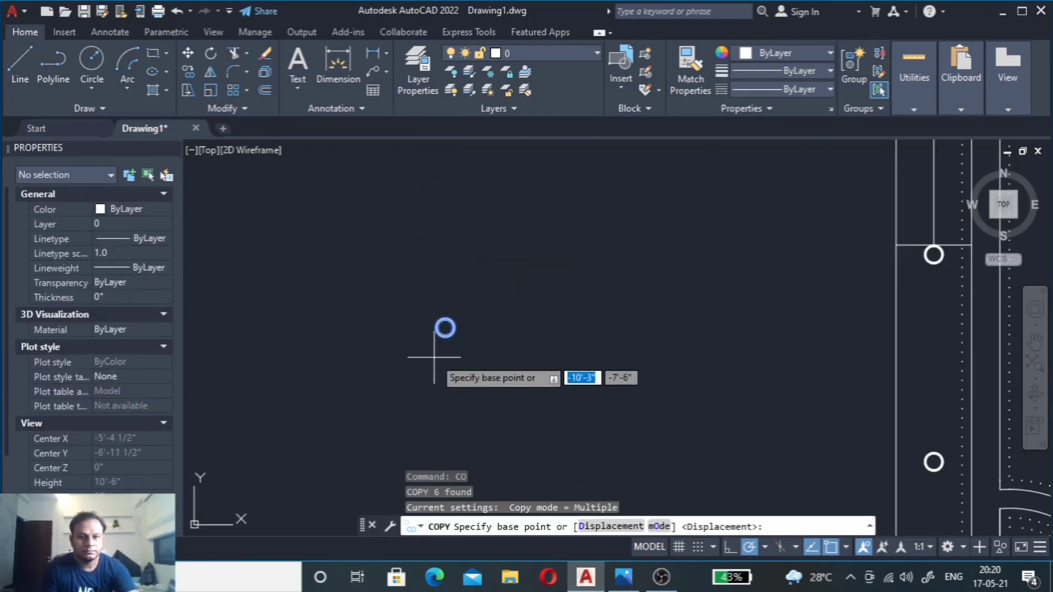
pyautogui.scroll(6, 439, 344)
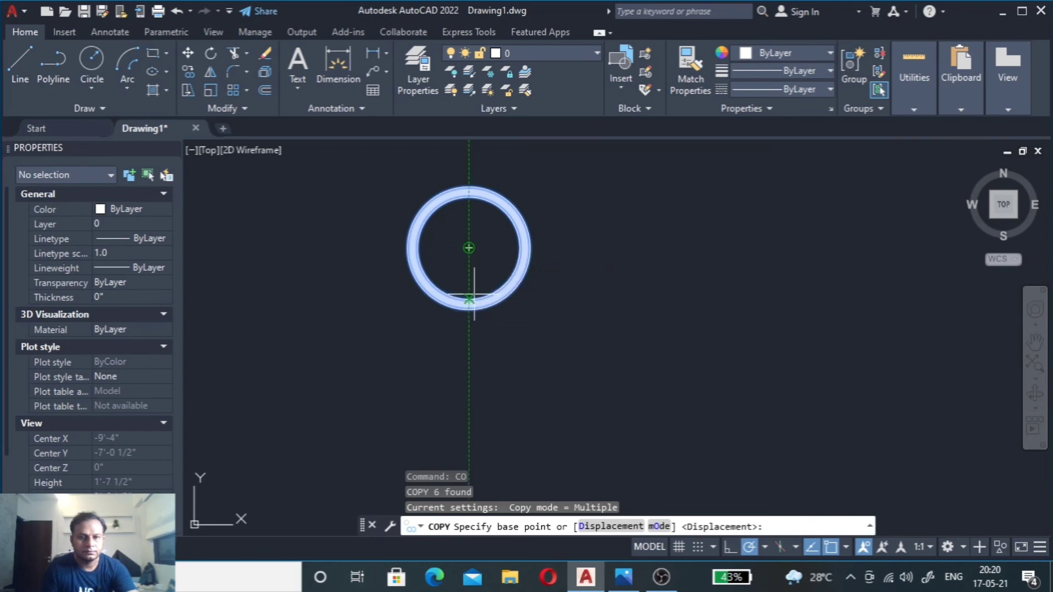
pyautogui.click(469, 299)
pyautogui.scroll(-4, 432, 297)
pyautogui.scroll(-5, 326, 299)
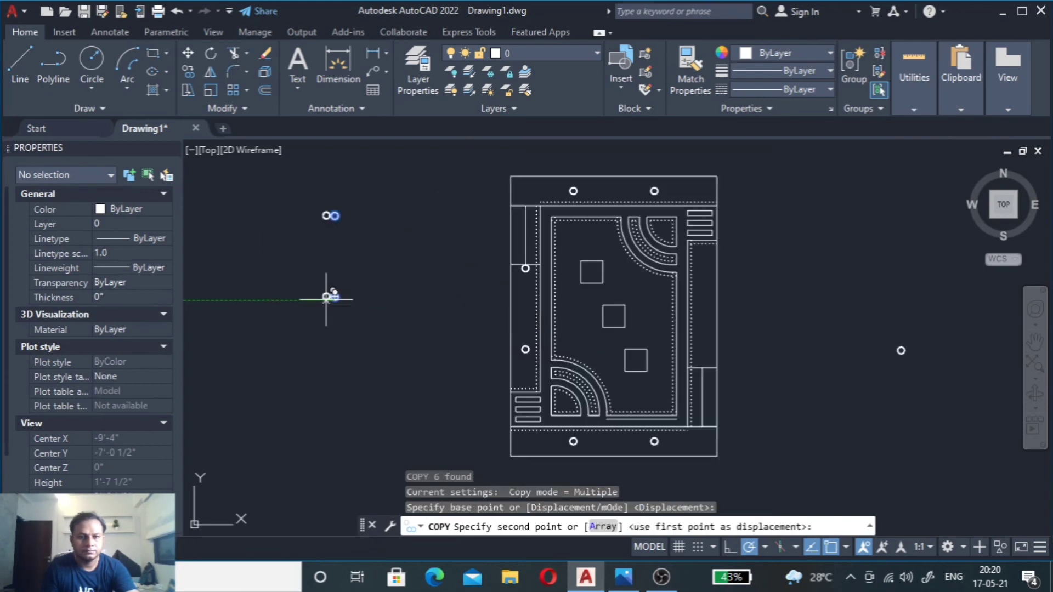
pyautogui.scroll(-2, 384, 299)
pyautogui.scroll(1, 483, 307)
pyautogui.scroll(4, 439, 302)
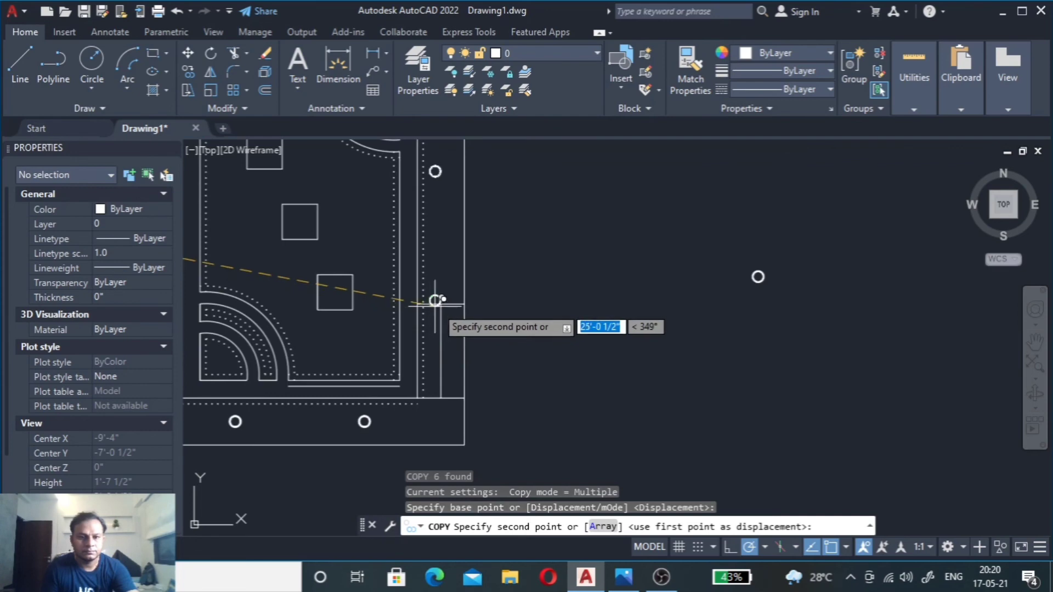
pyautogui.click(441, 302)
pyautogui.press('Escape')
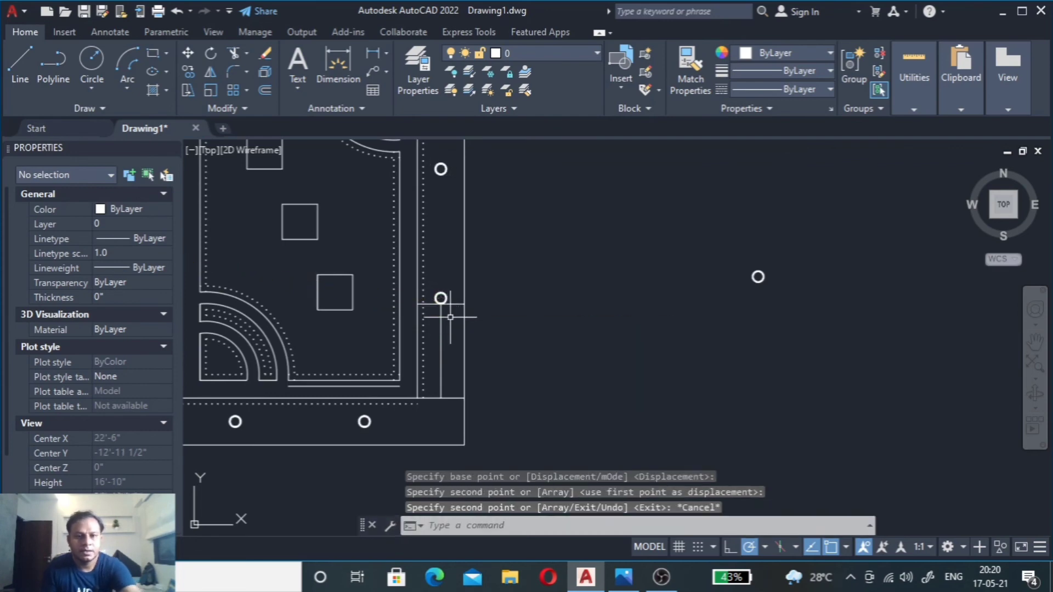
# Step: Erase the three helper lines below the lamp circle in the right strip
pyautogui.scroll(3, 446, 323)
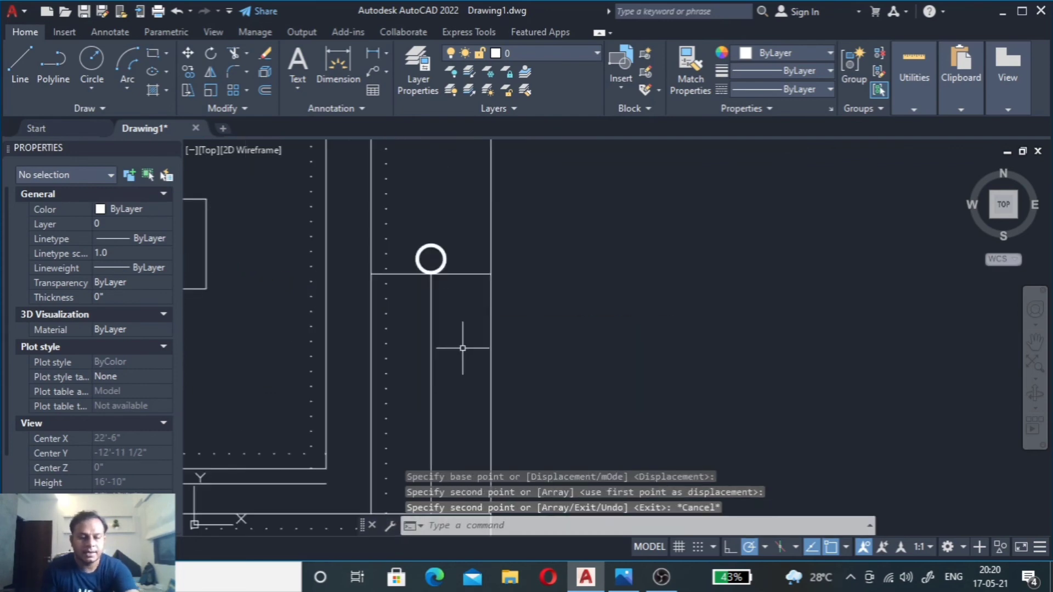
pyautogui.click(472, 271)
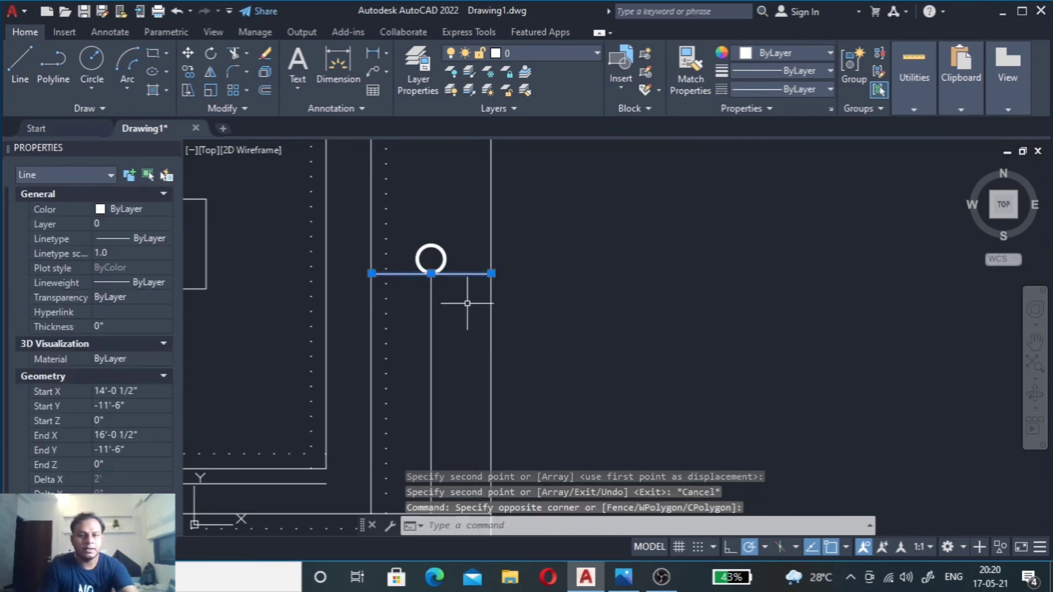
pyautogui.click(431, 351)
pyautogui.scroll(-3, 427, 345)
pyautogui.scroll(3, 433, 355)
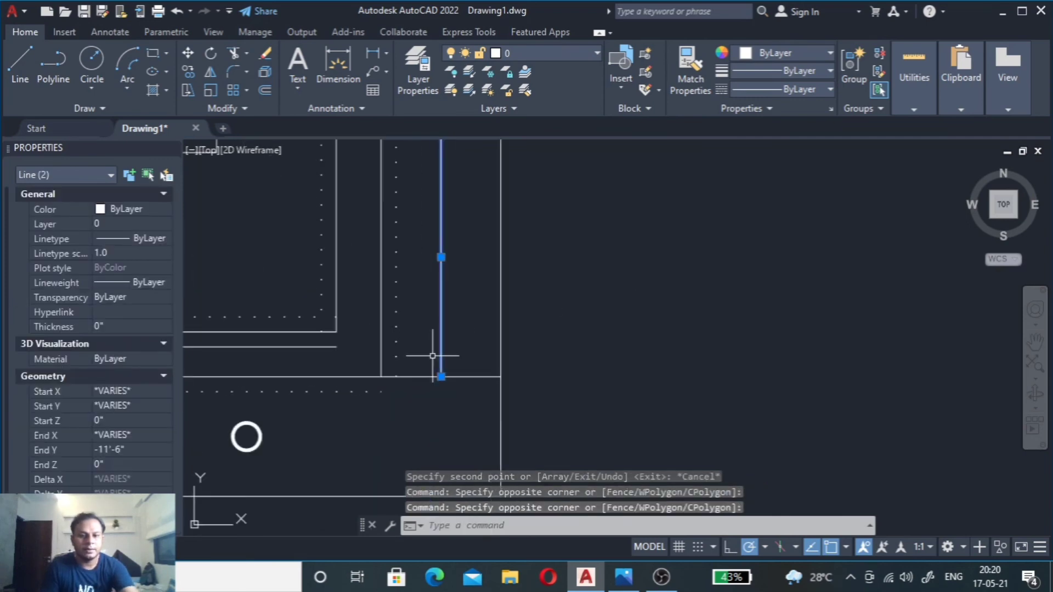
pyautogui.click(446, 377)
pyautogui.press('Delete')
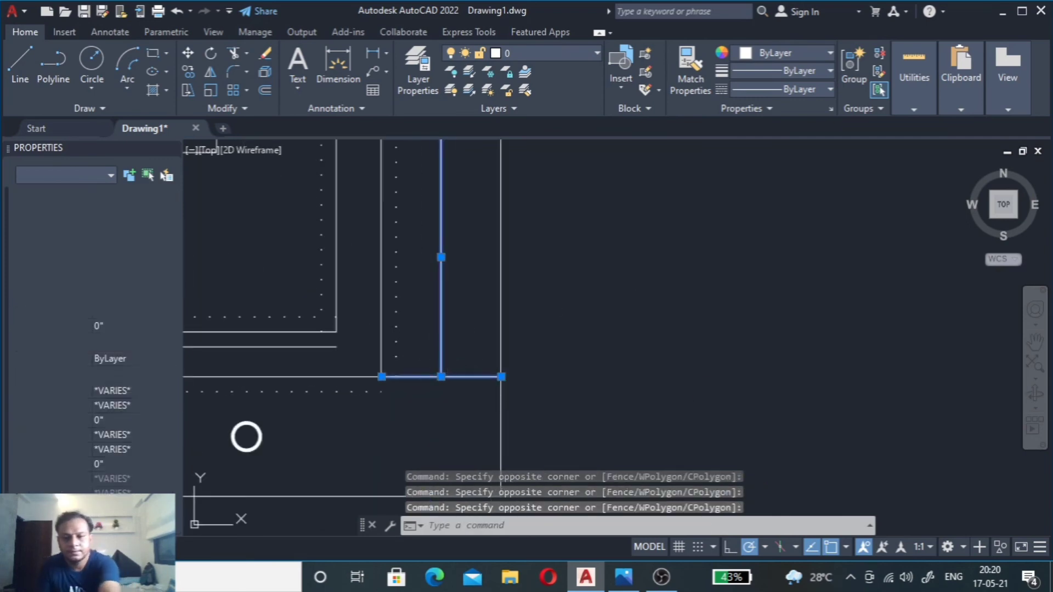
# Step: Erase the two helper lines at the plan's top-left corner
pyautogui.scroll(-3, 464, 362)
pyautogui.scroll(-2, 463, 362)
pyautogui.scroll(4, 419, 300)
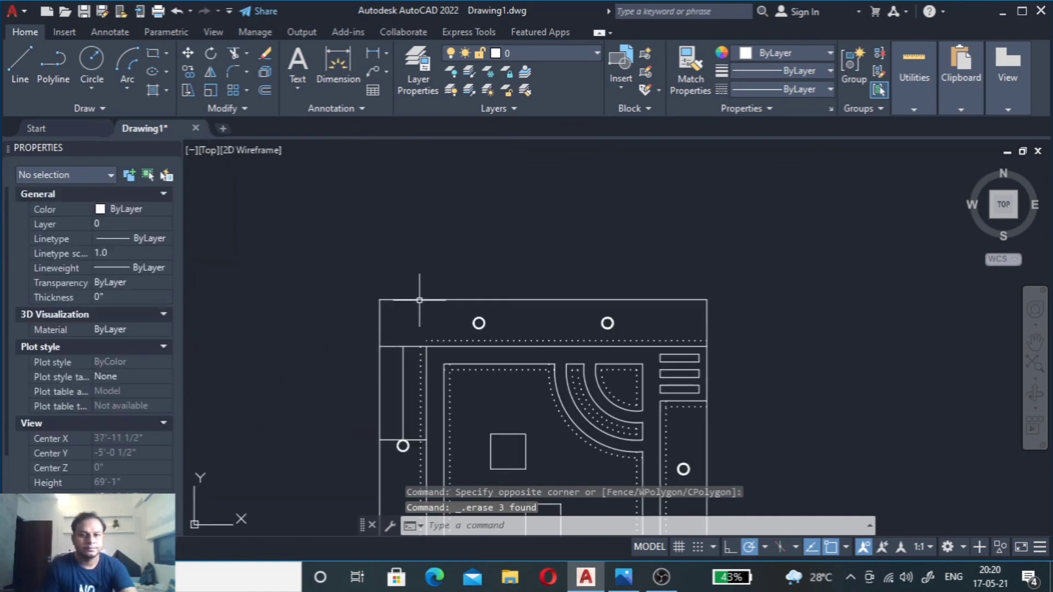
pyautogui.scroll(4, 400, 352)
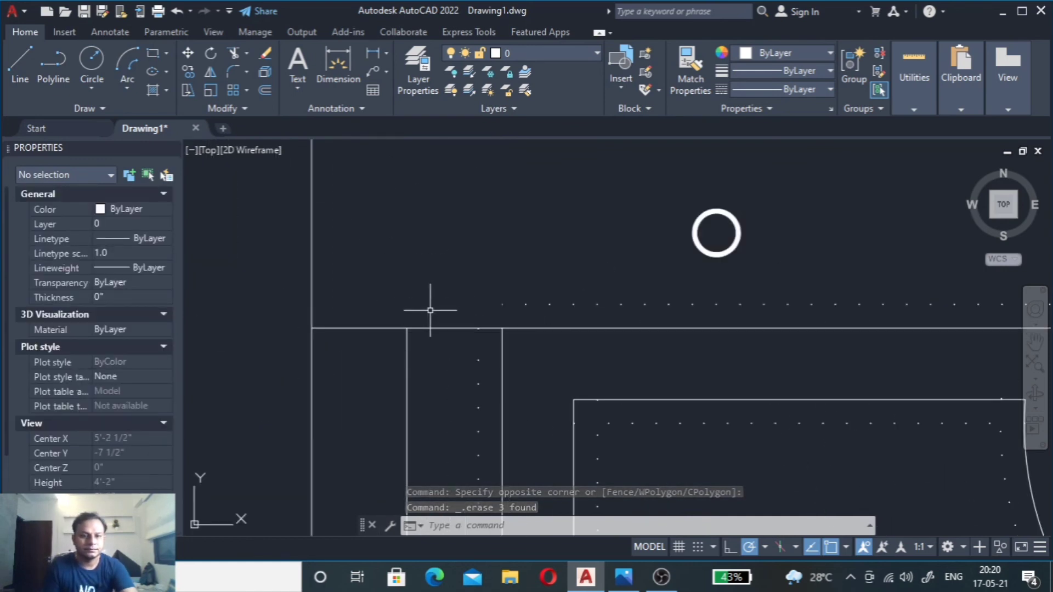
pyautogui.click(430, 305)
pyautogui.click(402, 355)
pyautogui.press('Delete')
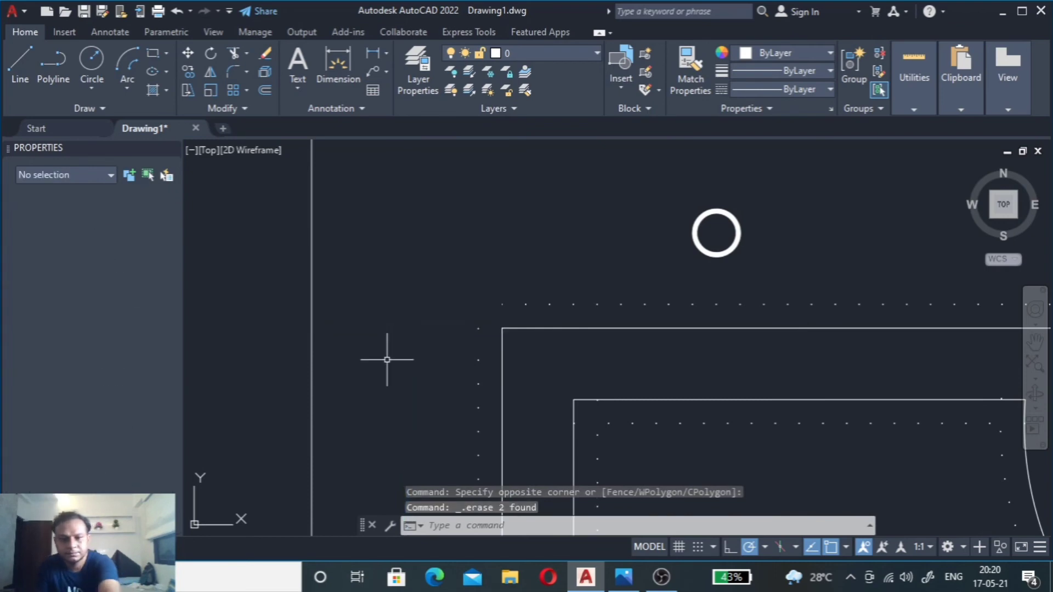
# Step: Select the leftover helper line above the lamp circle
pyautogui.scroll(-2, 387, 357)
pyautogui.scroll(-3, 395, 350)
pyautogui.scroll(5, 384, 351)
pyautogui.scroll(2, 386, 417)
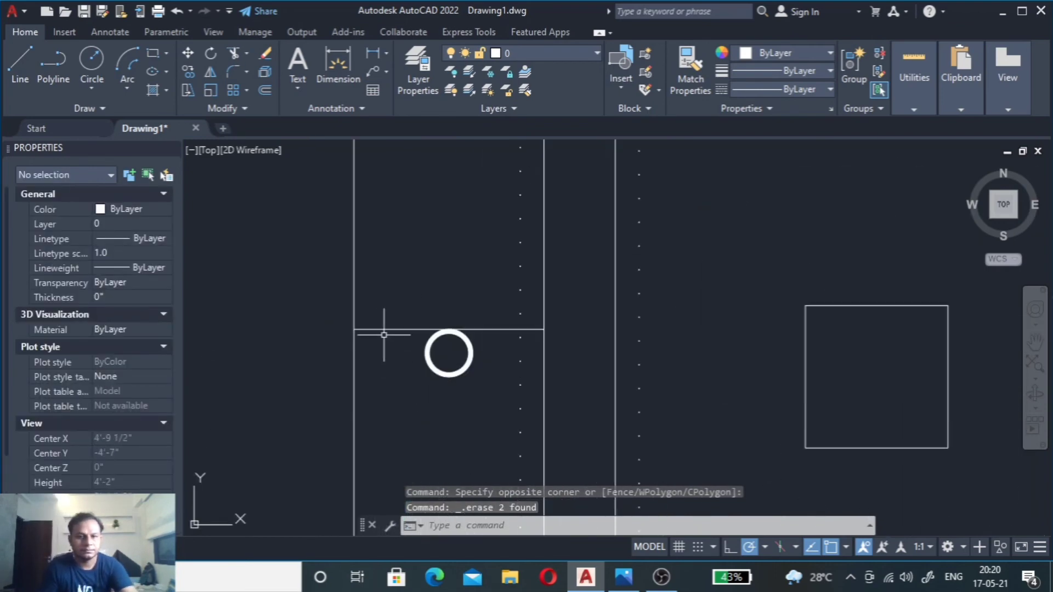
pyautogui.click(387, 314)
pyautogui.click(376, 365)
# Step: Erase the selected line and the two stray points left of the plan
pyautogui.press('Delete')
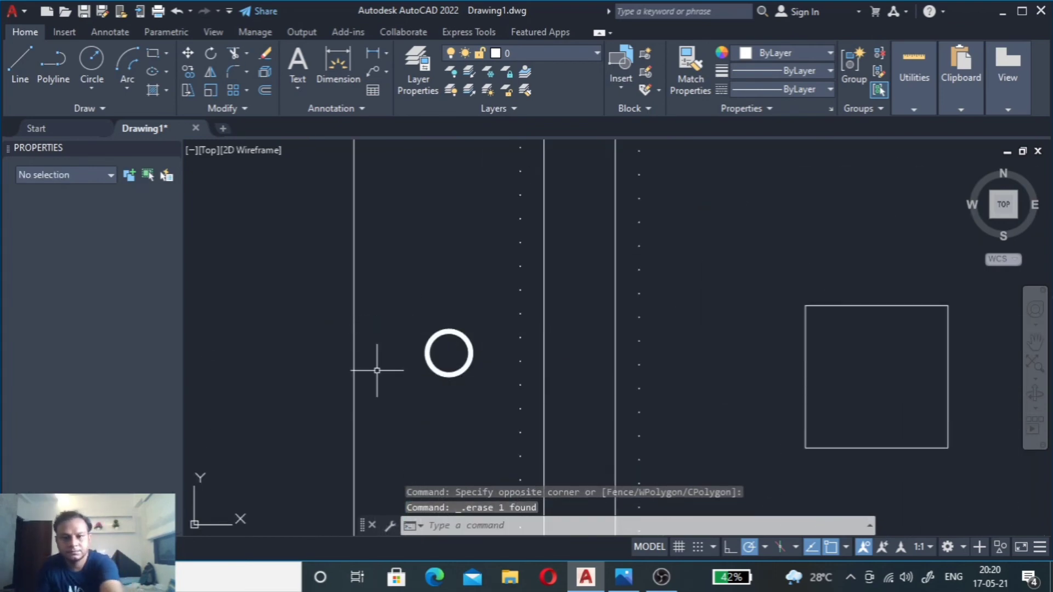
pyautogui.scroll(-2, 376, 364)
pyautogui.scroll(-3, 383, 282)
pyautogui.scroll(-3, 386, 284)
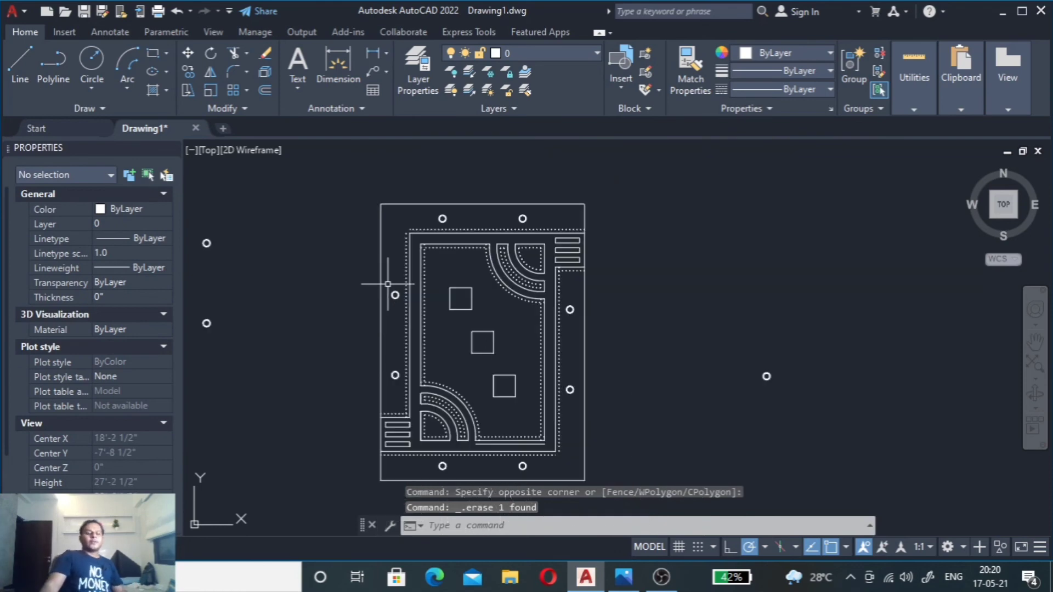
pyautogui.scroll(-4, 387, 284)
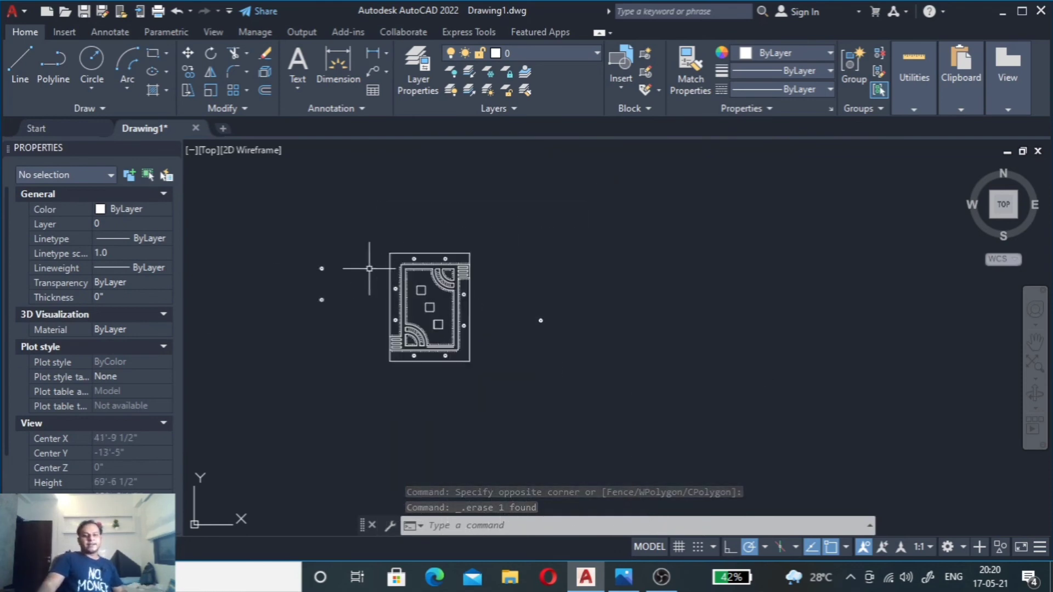
pyautogui.click(386, 247)
pyautogui.click(301, 312)
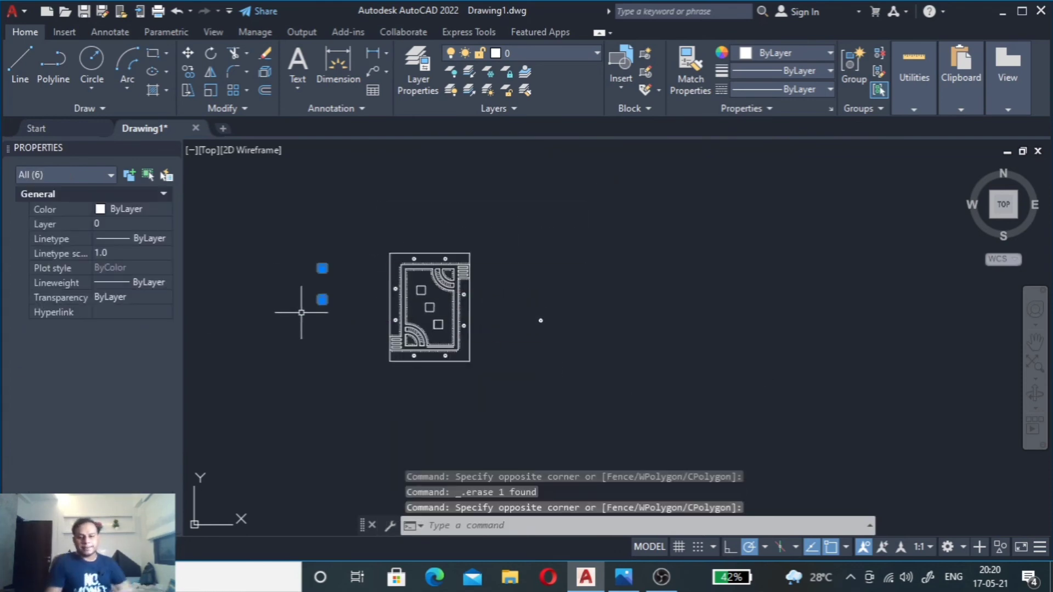
pyautogui.press('Delete')
# Step: Erase the remaining stray point right of the plan and zoom back onto it
pyautogui.click(572, 286)
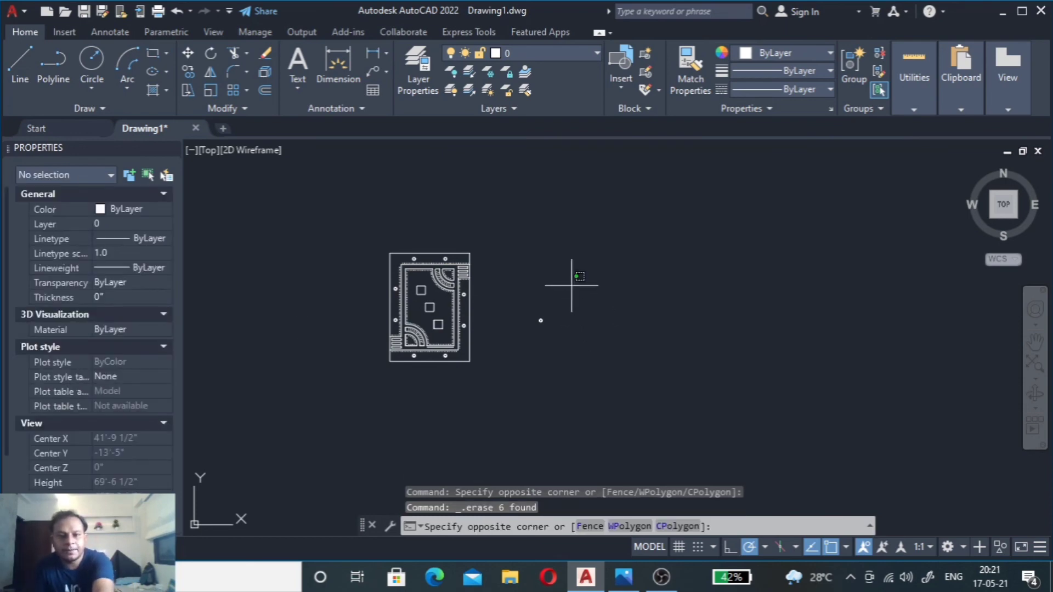
pyautogui.click(525, 346)
pyautogui.press('Delete')
pyautogui.scroll(3, 364, 318)
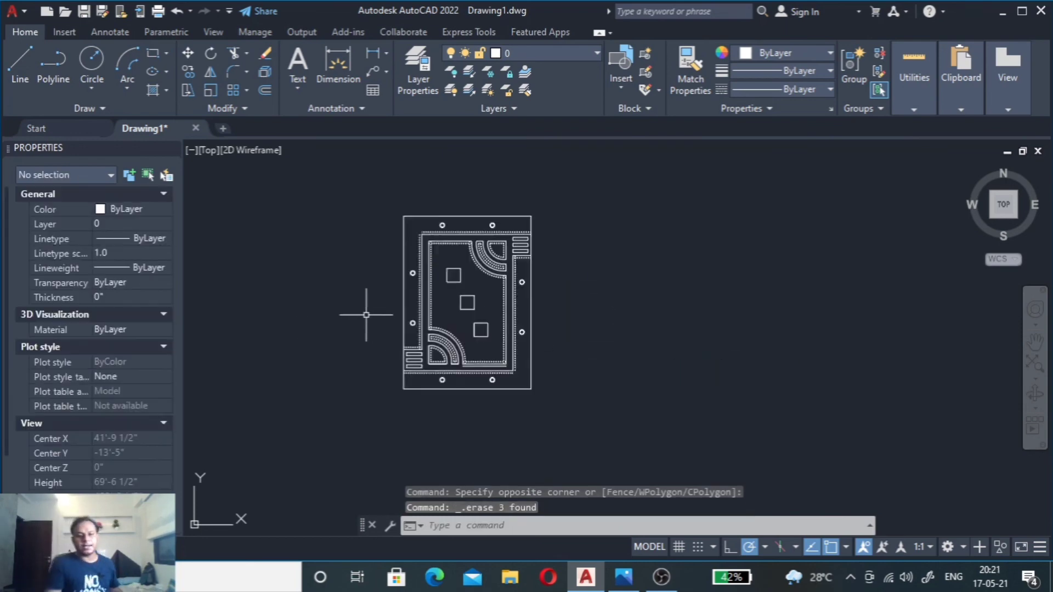
pyautogui.scroll(3, 366, 315)
pyautogui.scroll(-2, 420, 332)
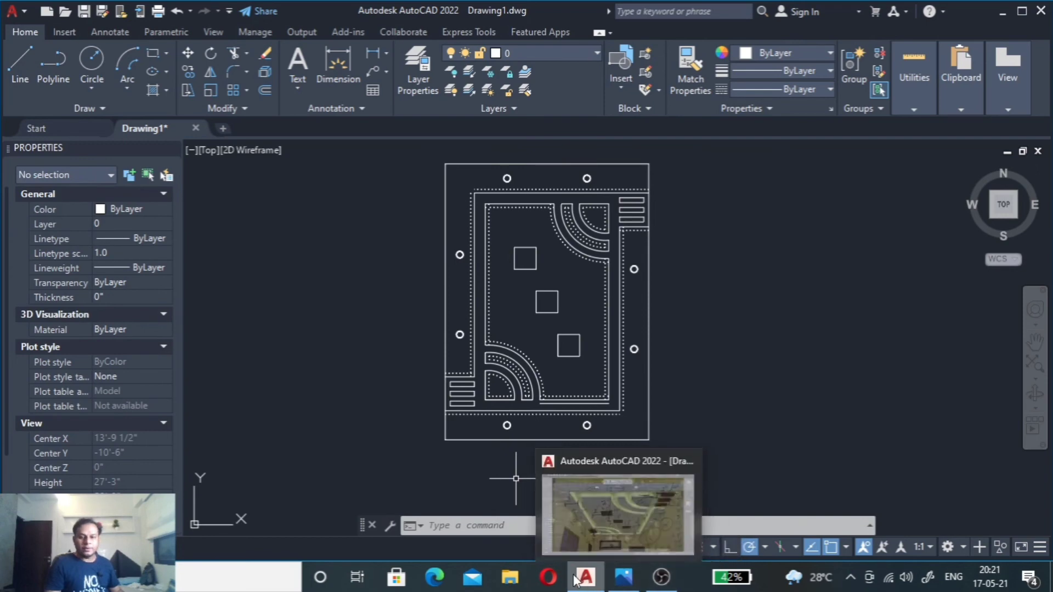
pyautogui.moveTo(623, 577)
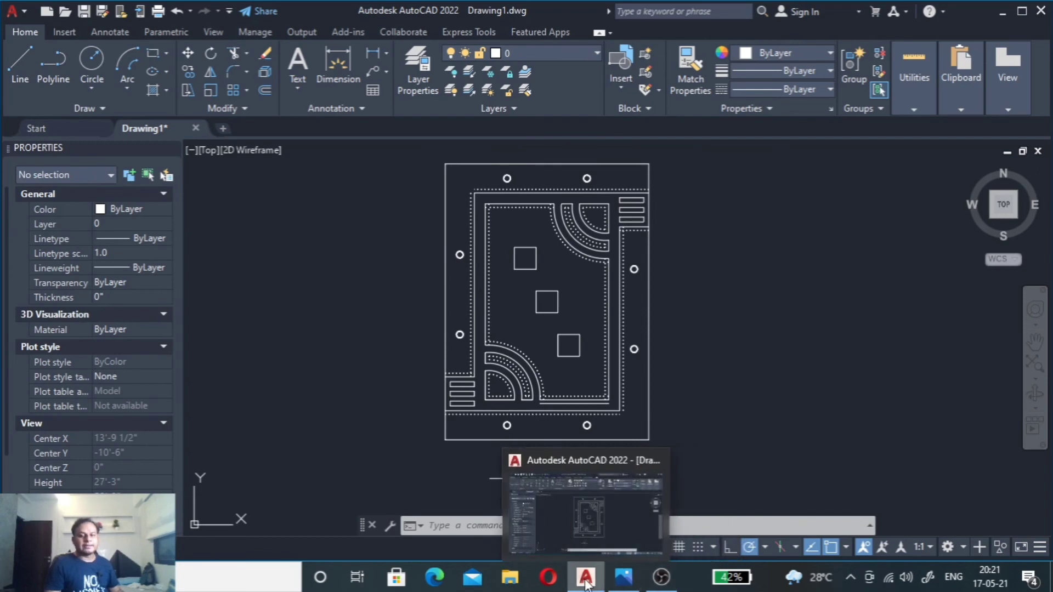
# Step: Bring up the original ceiling reference photo in Windows Photos and ink a blue mark on the inner ceiling
pyautogui.click(622, 576)
pyautogui.press('Right')
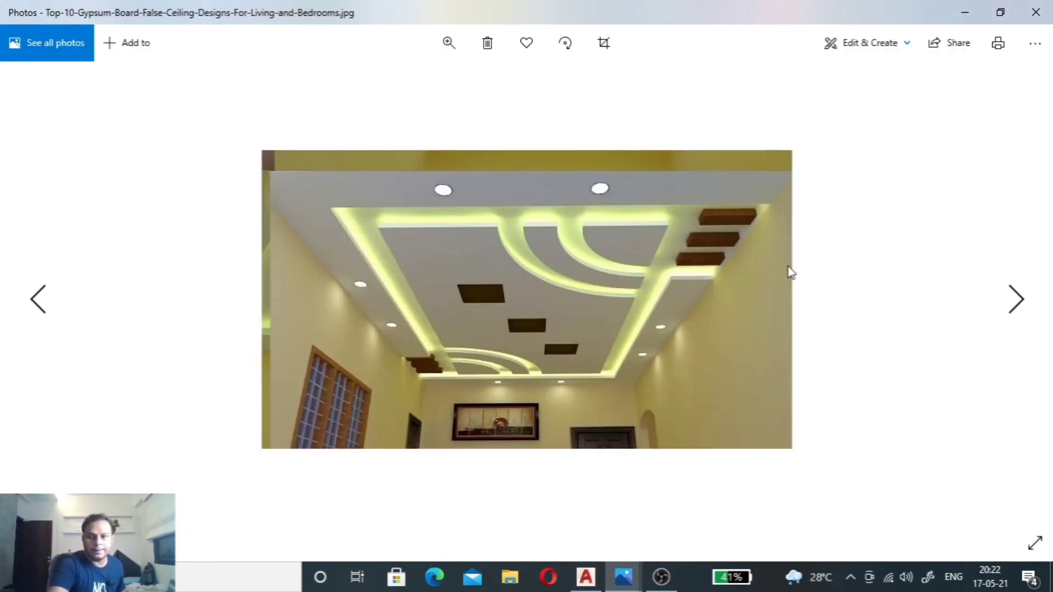
pyautogui.hotkey('ctrl', 'e')
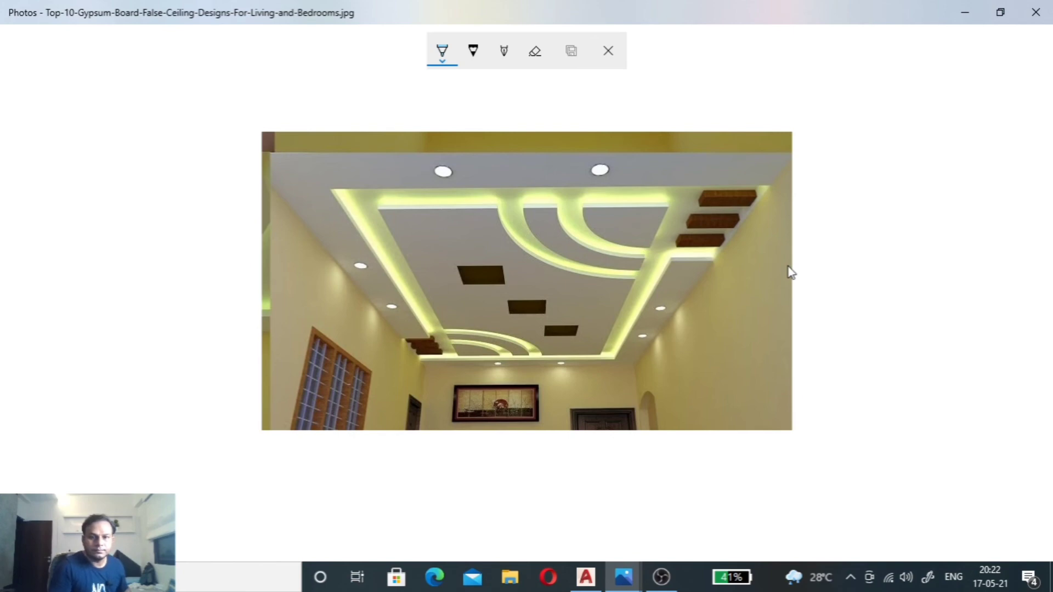
pyautogui.moveTo(422, 254); pyautogui.dragTo(435, 247)
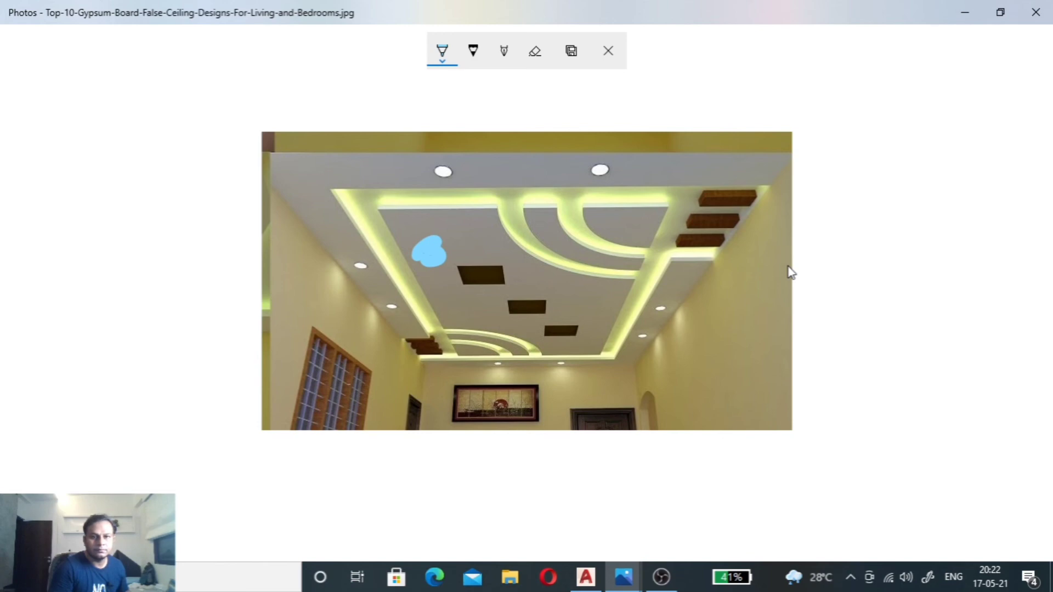
# Step: Write 6" drop marks on the inner panel, cove edge and top, left and right bands, then return to AutoCAD
pyautogui.press('Right')
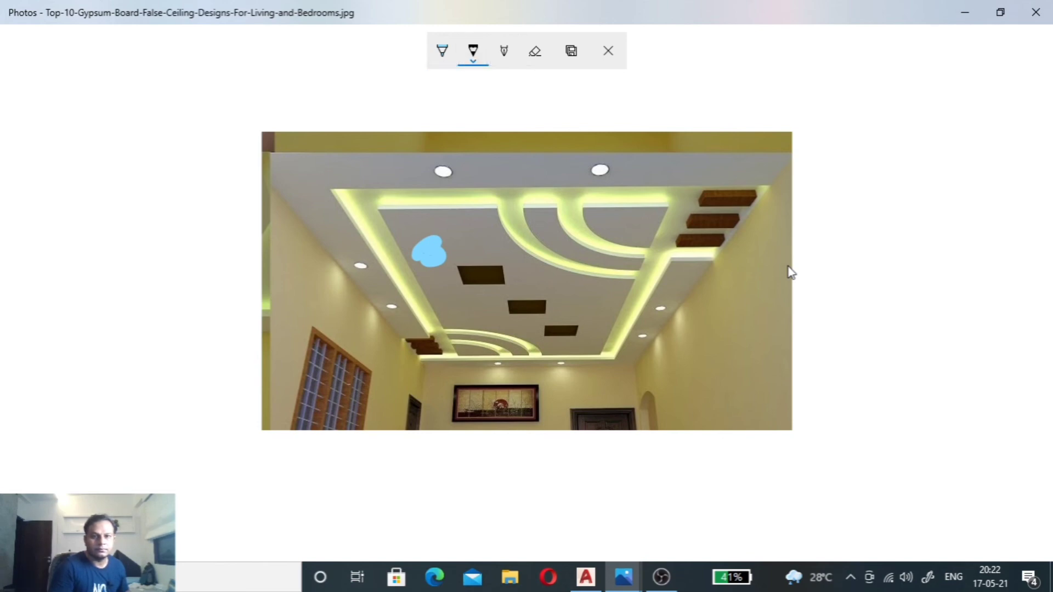
pyautogui.moveTo(488, 227); pyautogui.dragTo(486, 244)
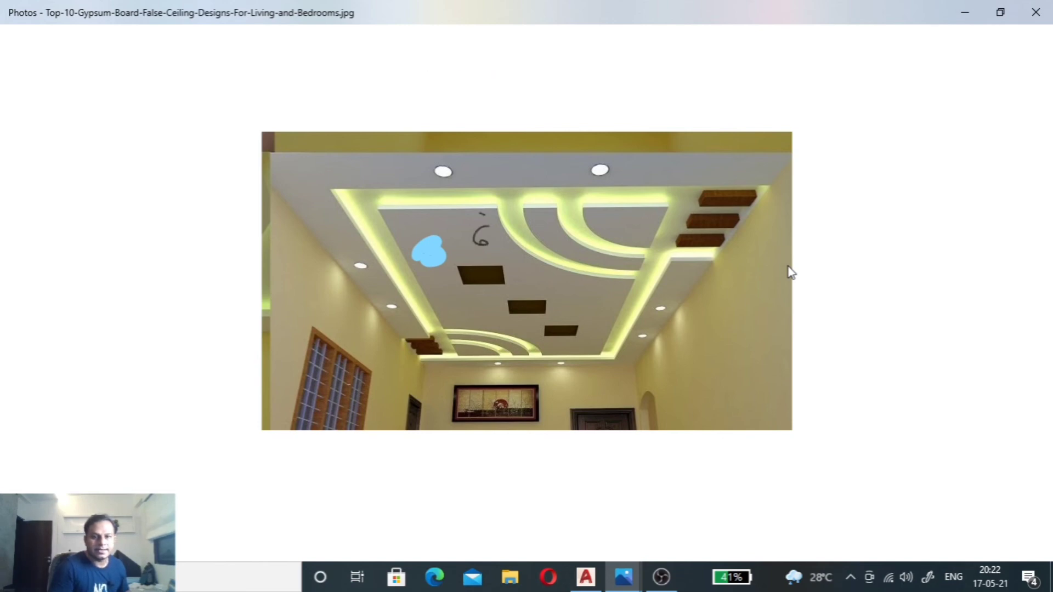
pyautogui.moveTo(501, 202); pyautogui.dragTo(505, 198)
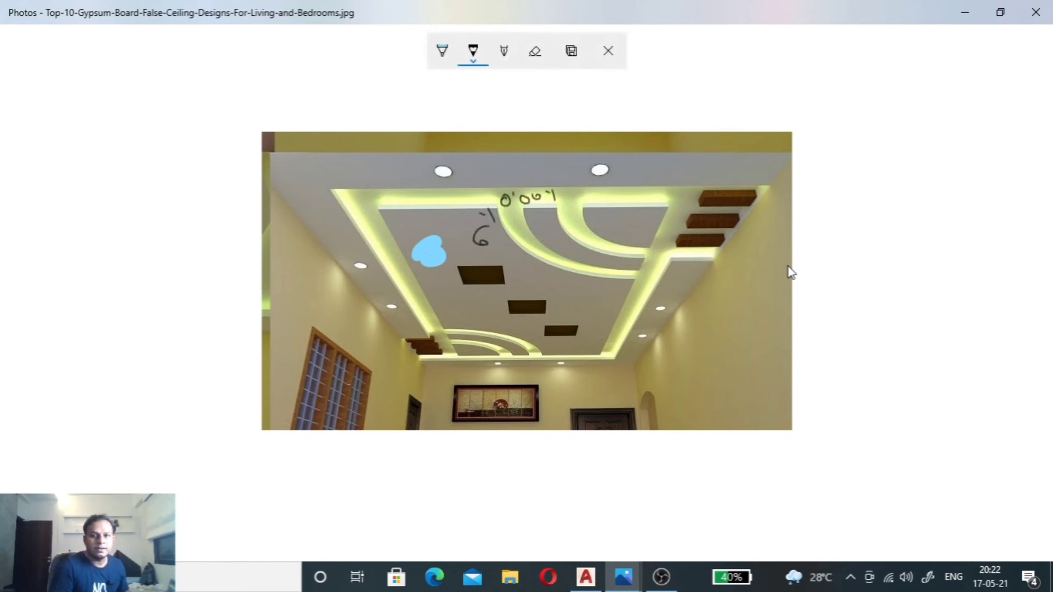
pyautogui.moveTo(503, 163); pyautogui.dragTo(499, 172)
pyautogui.moveTo(351, 241); pyautogui.dragTo(345, 250)
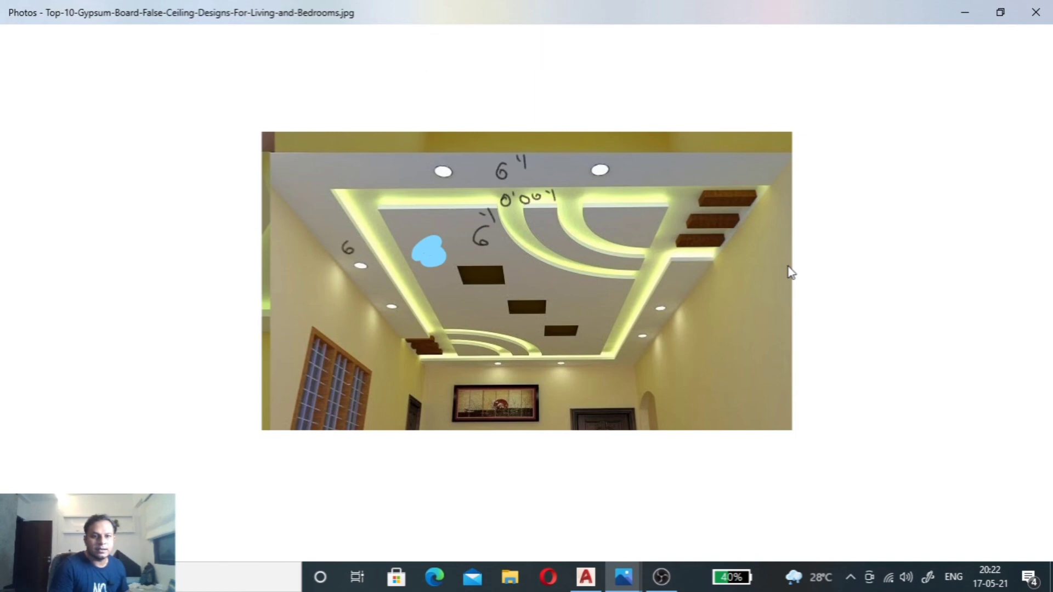
pyautogui.moveTo(675, 272); pyautogui.dragTo(671, 283)
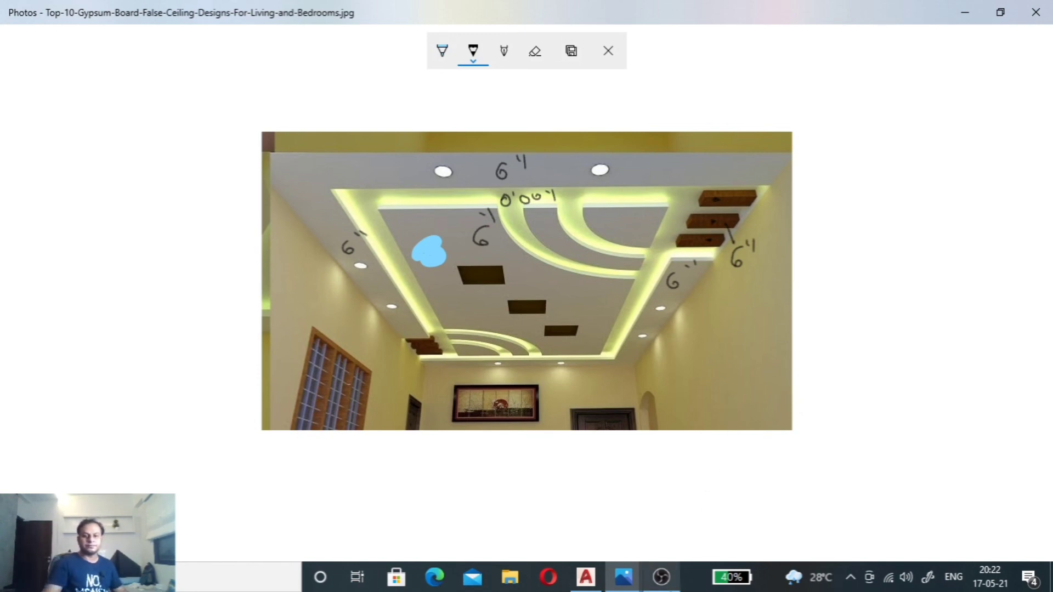
pyautogui.click(586, 577)
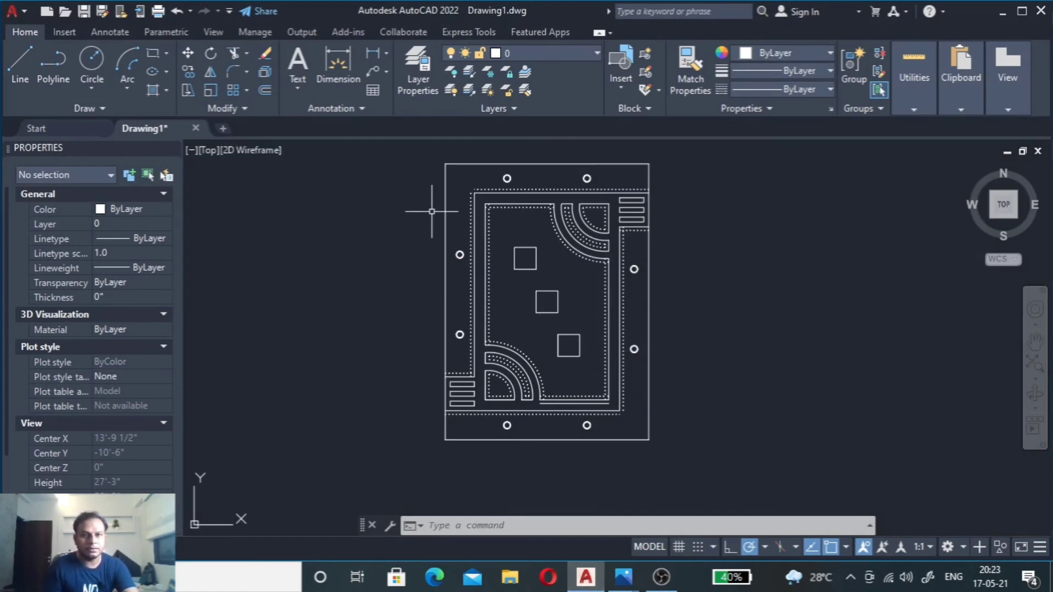
# Step: Place a 3"-high single-line '6" down' label left of the ceiling plan's top-left corner
pyautogui.click(298, 89)
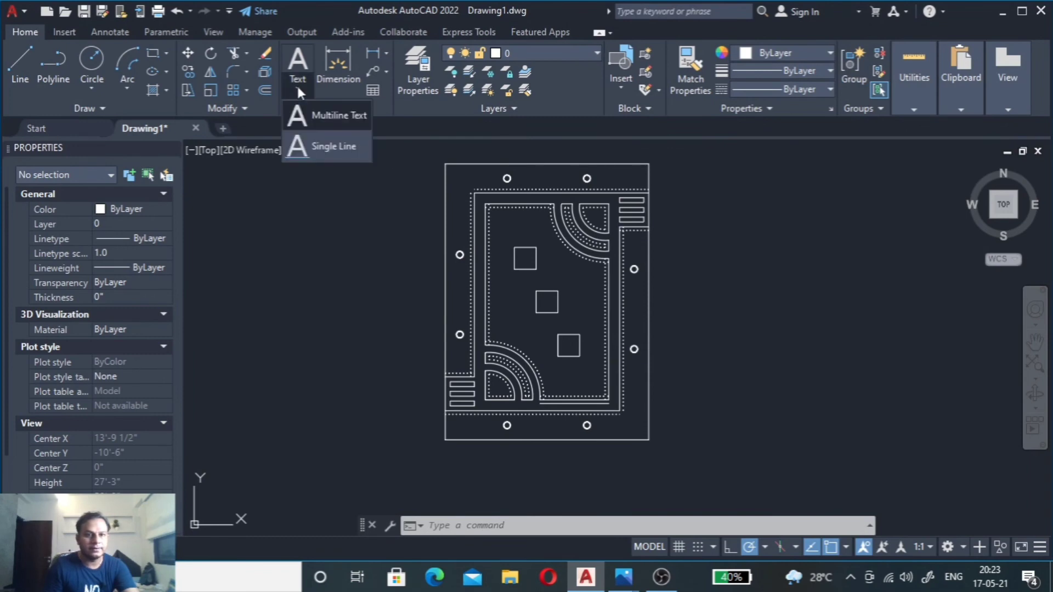
pyautogui.click(334, 146)
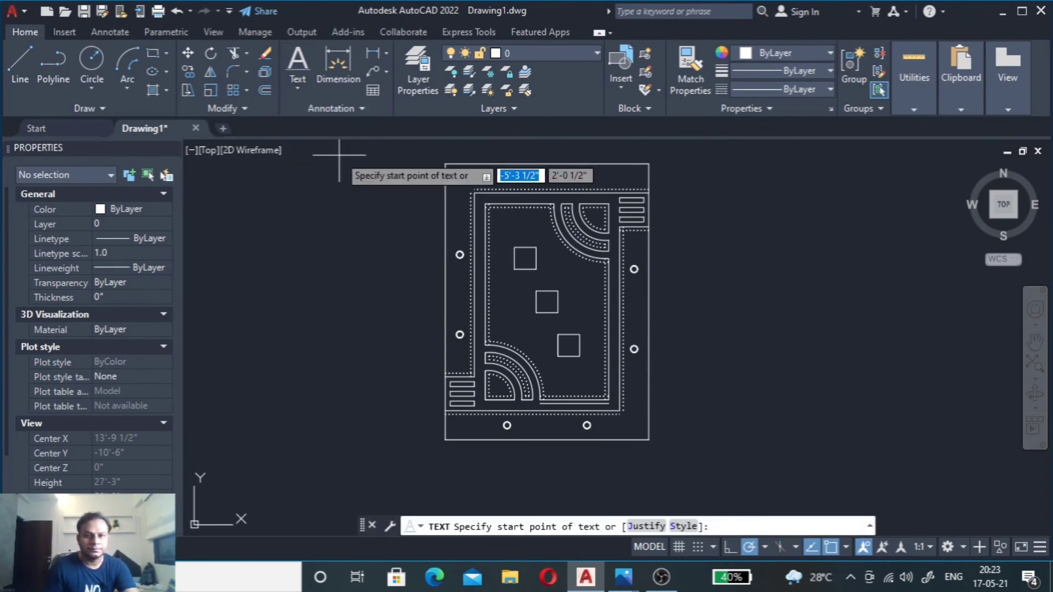
pyautogui.click(343, 194)
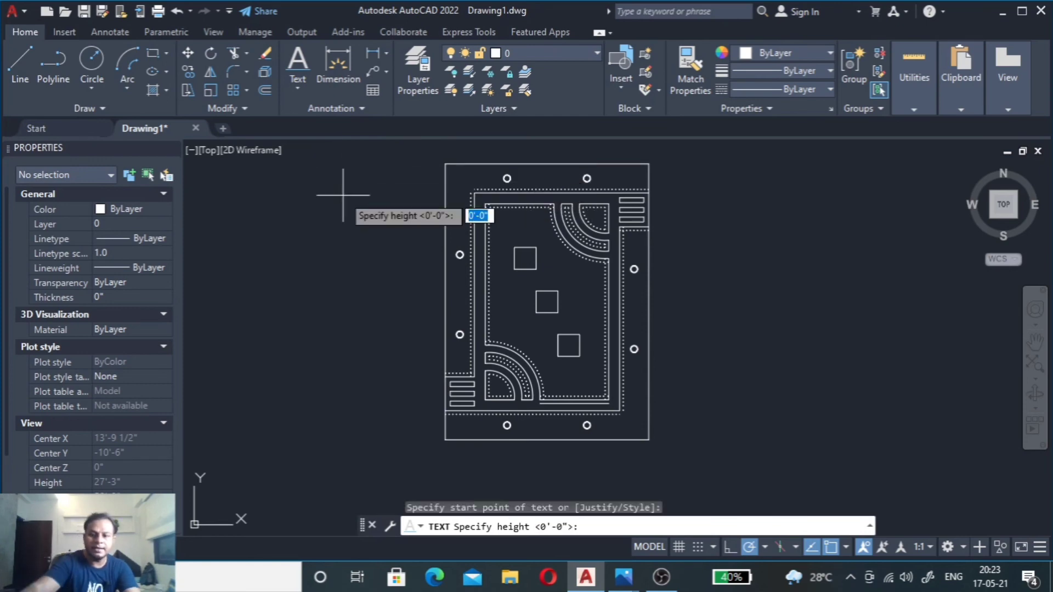
pyautogui.write('"')
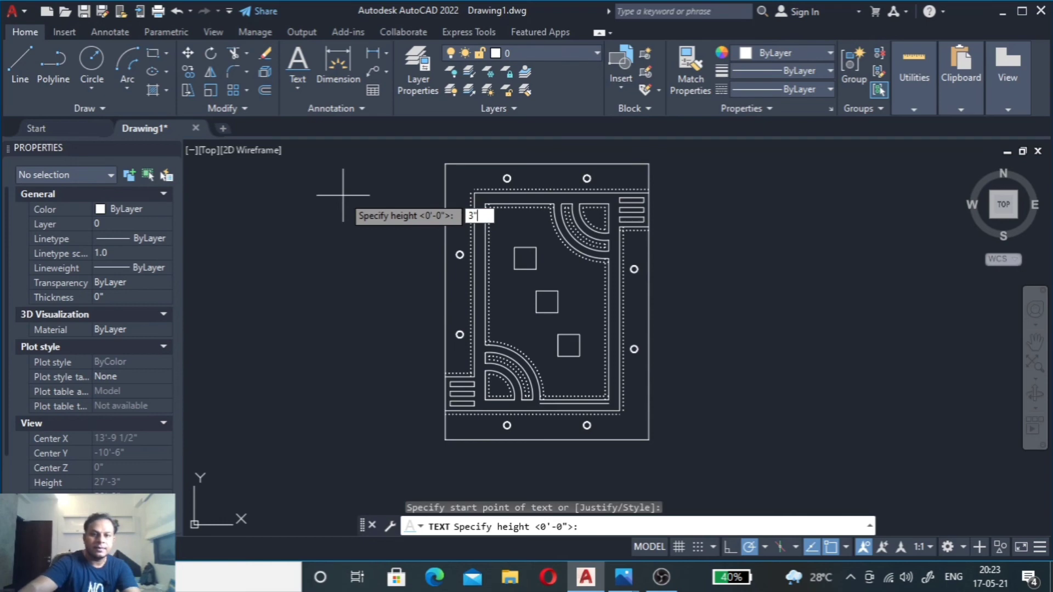
pyautogui.press('Return')
pyautogui.press('Return')
pyautogui.write('6" down')
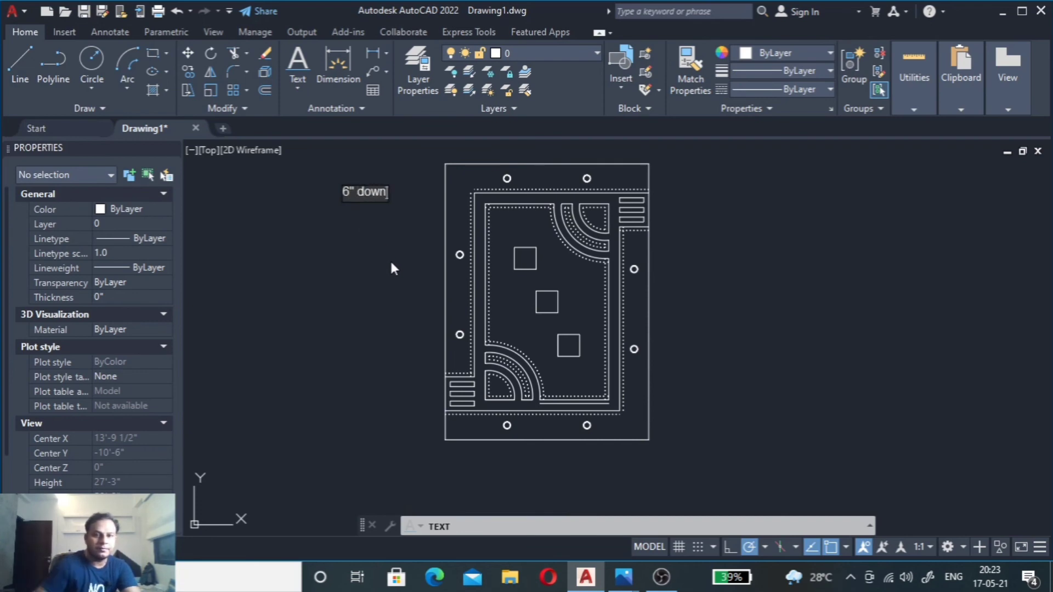
pyautogui.click(390, 259)
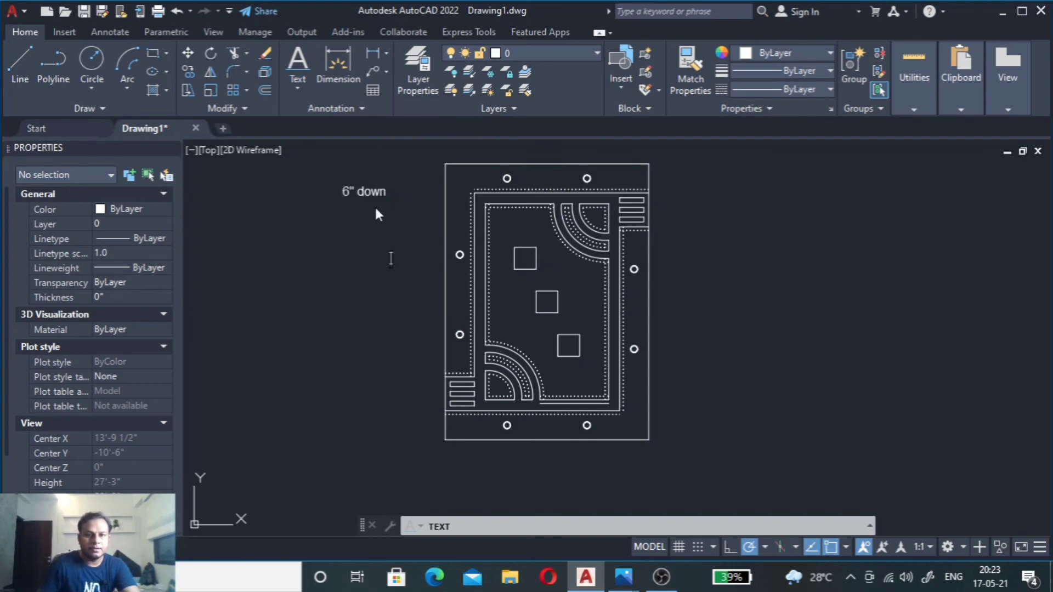
pyautogui.click(359, 235)
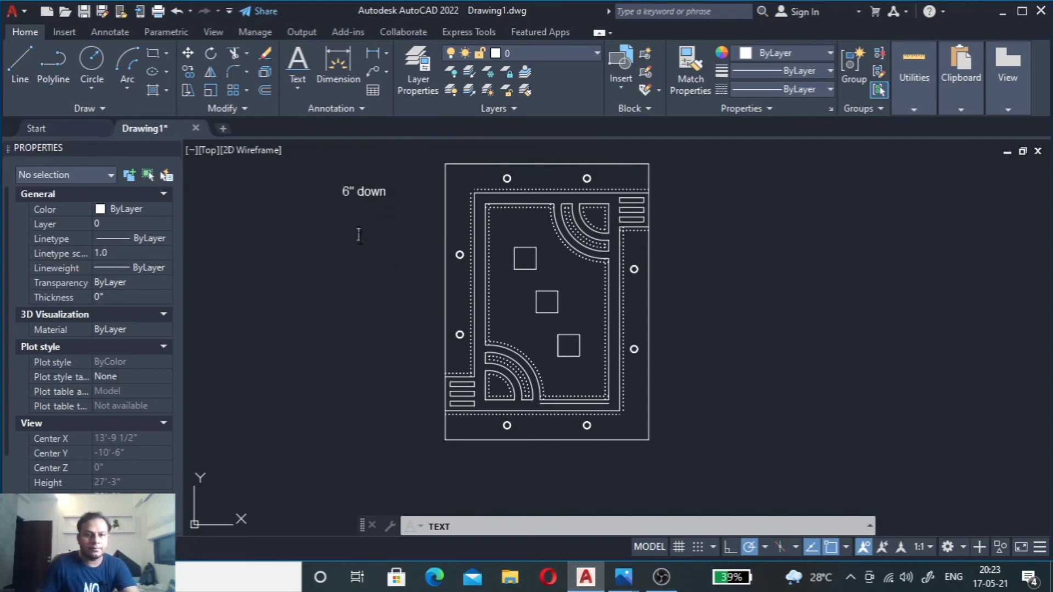
pyautogui.press('Escape')
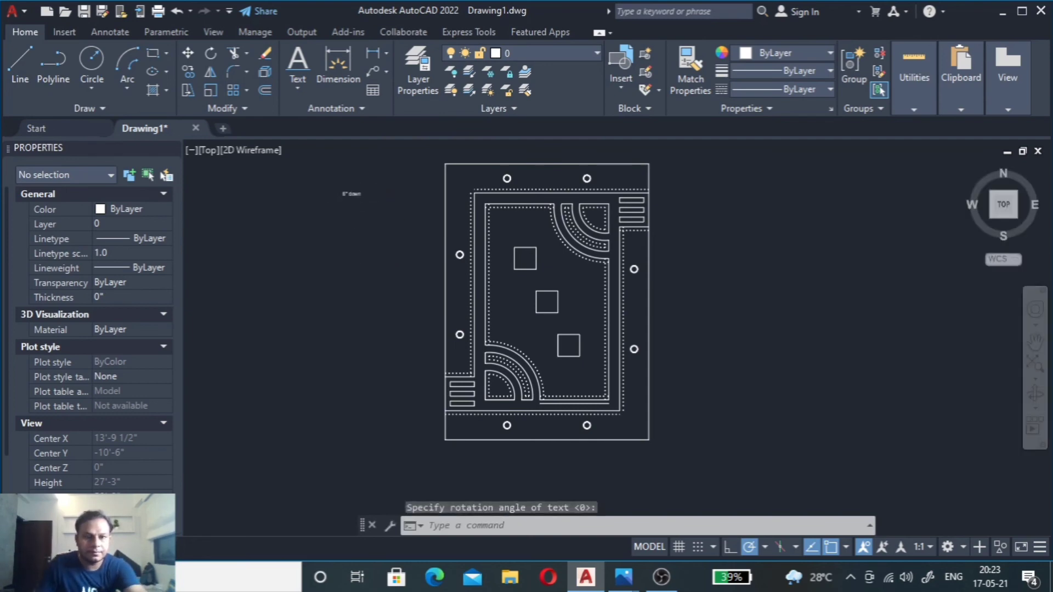
pyautogui.scroll(5, 353, 198)
pyautogui.click(352, 188)
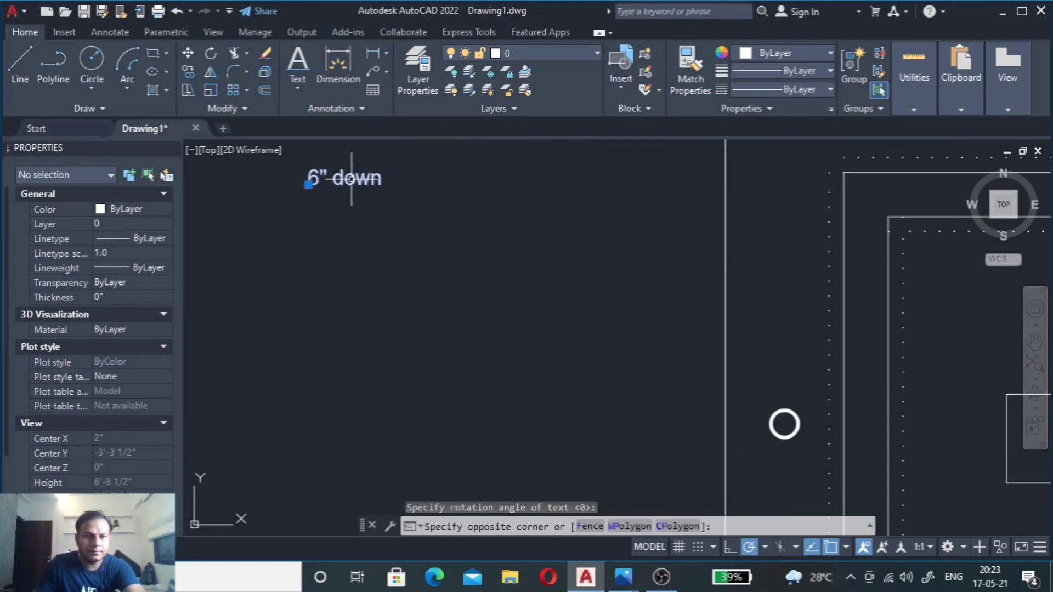
# Step: Change the '6" down' label's text height to 6" in the Properties palette
pyautogui.click(352, 180)
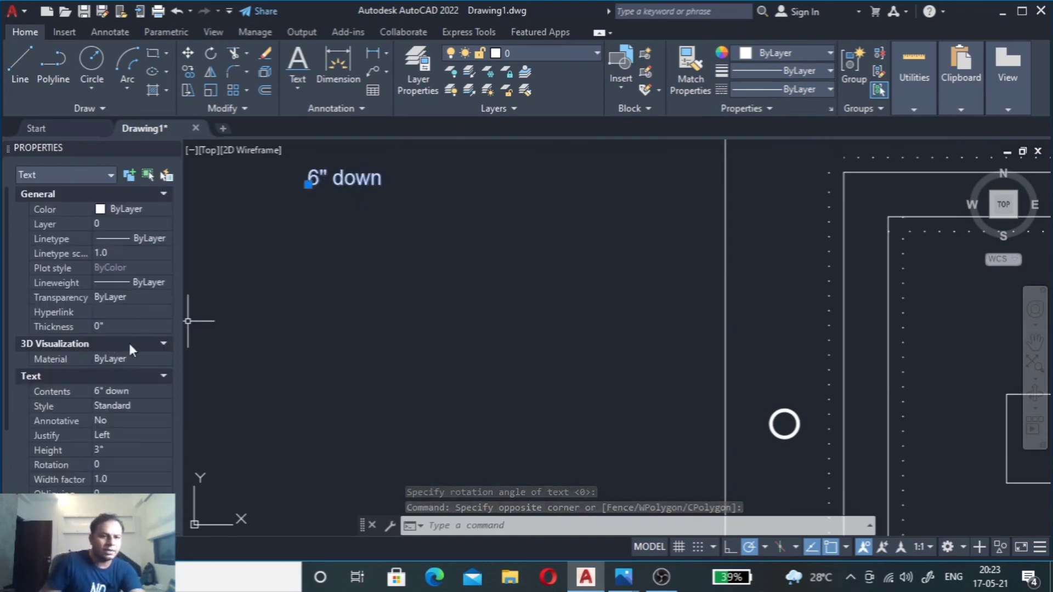
pyautogui.click(132, 449)
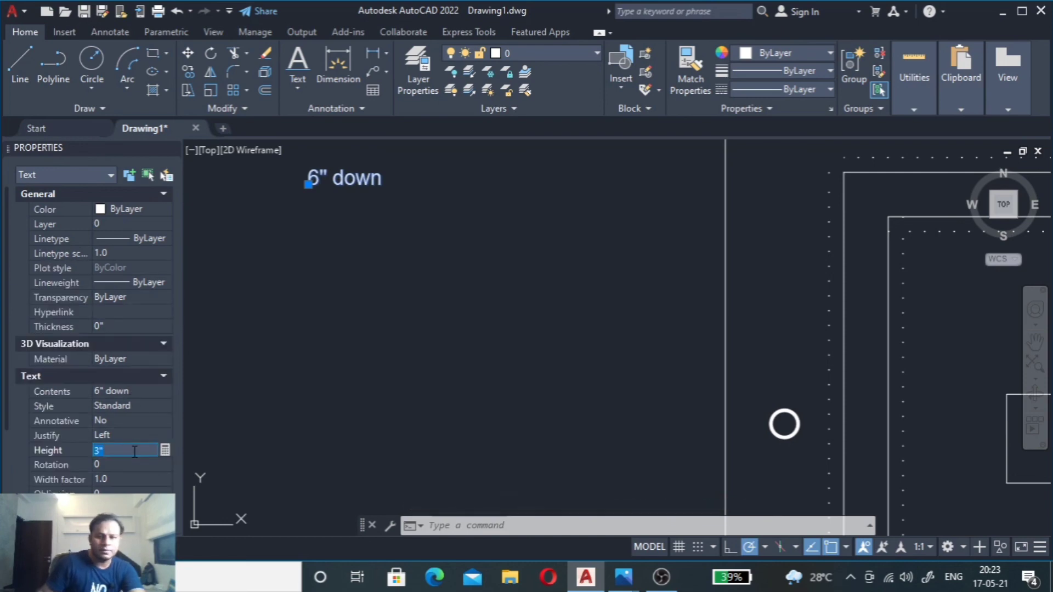
pyautogui.write('6')
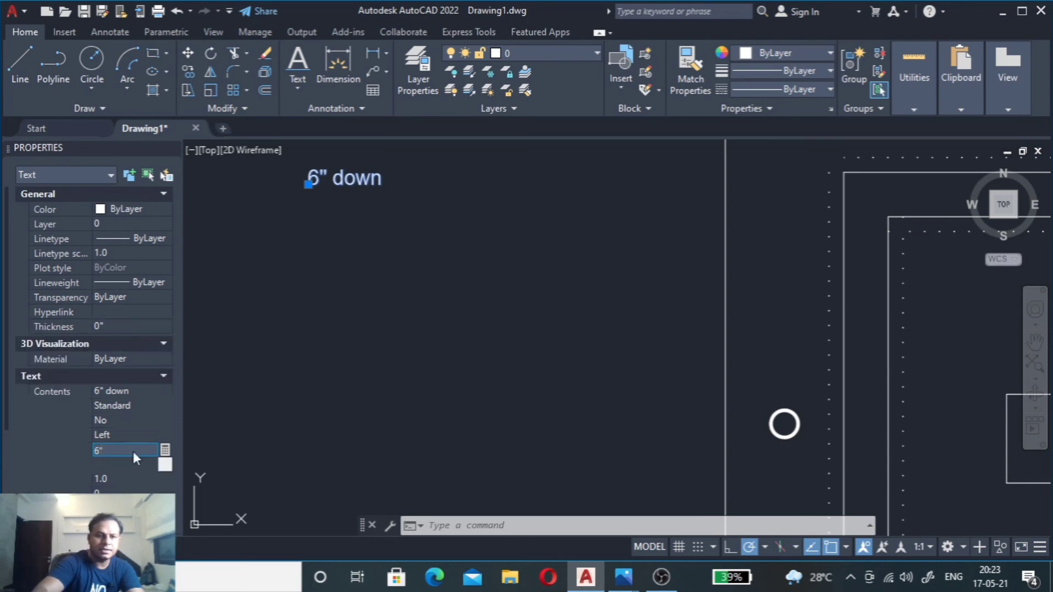
pyautogui.press('Return')
# Step: Cancel the stray selection and reselect the '6" down' label for copying
pyautogui.click(281, 385)
pyautogui.scroll(-5, 281, 384)
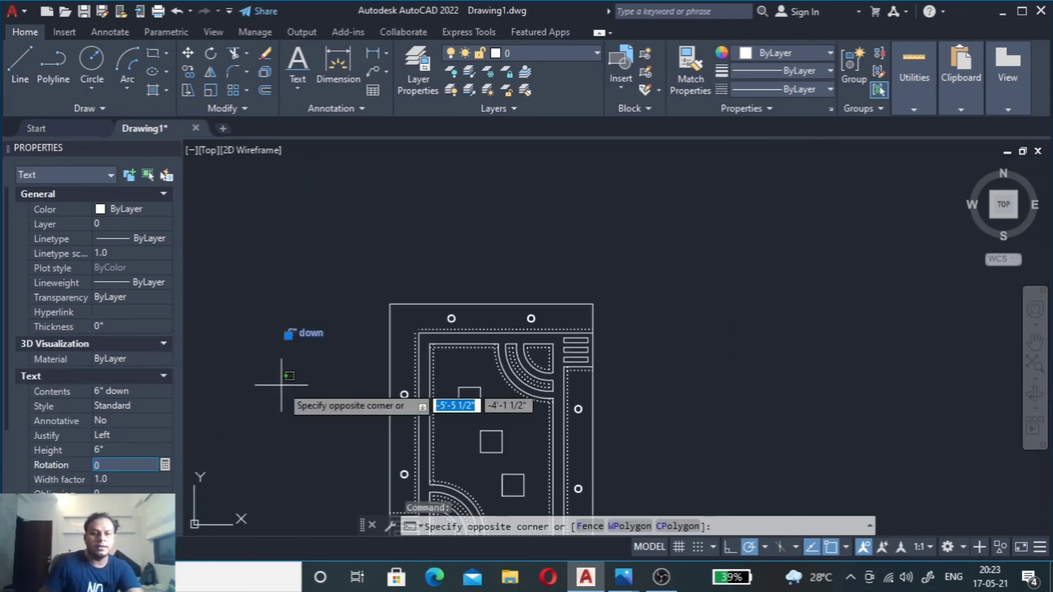
pyautogui.press('Escape')
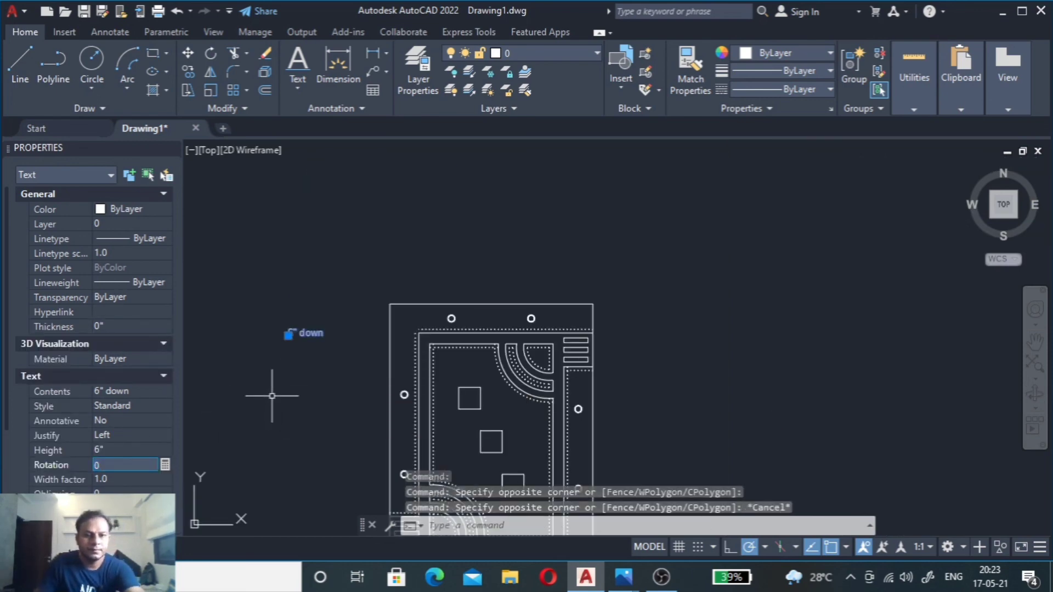
pyautogui.press('Escape')
pyautogui.scroll(5, 294, 331)
pyautogui.click(294, 331)
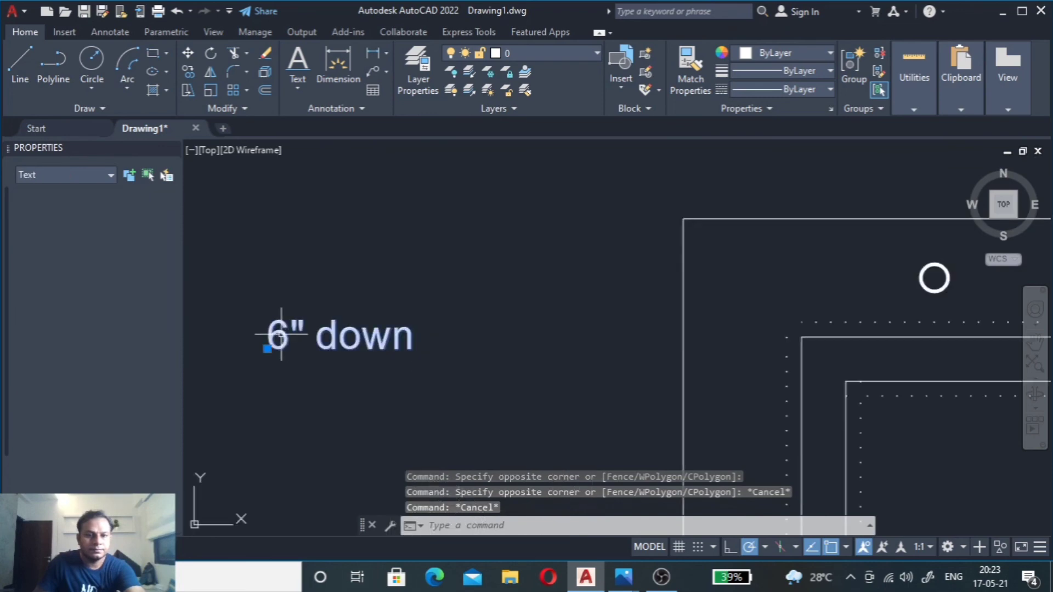
pyautogui.write('co')
pyautogui.press('Return')
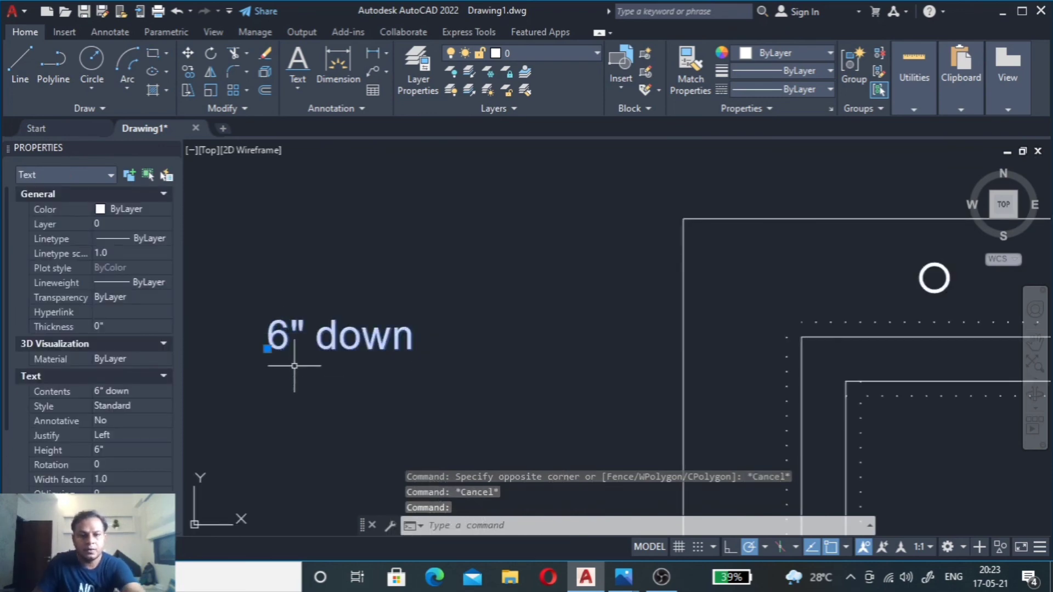
# Step: Copy the '6" down' label inside the plan and into the top band
pyautogui.click(290, 341)
pyautogui.scroll(-5, 376, 364)
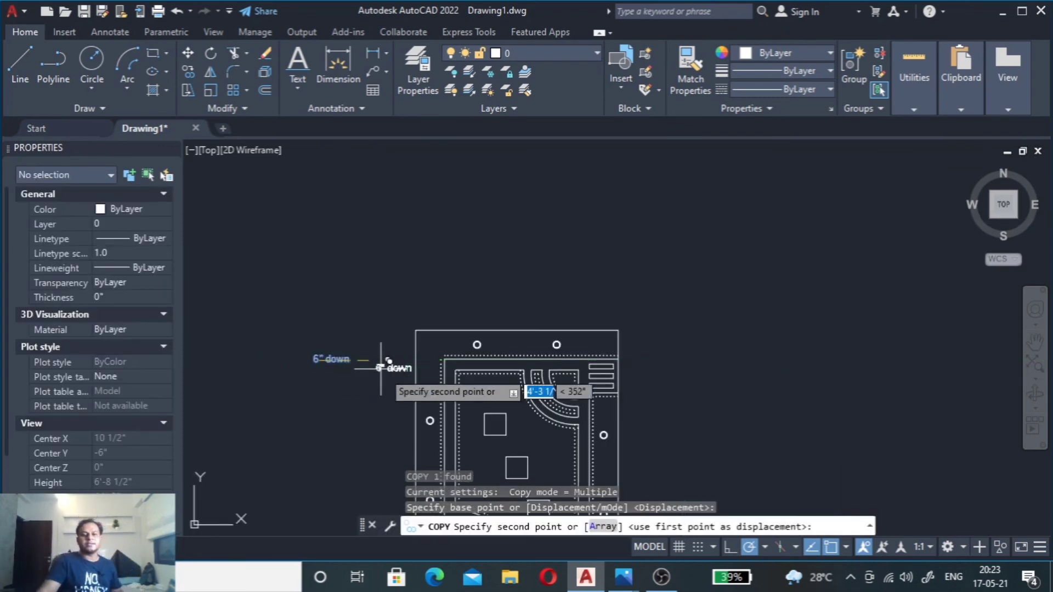
pyautogui.scroll(2, 460, 404)
pyautogui.scroll(2, 496, 400)
pyautogui.click(496, 400)
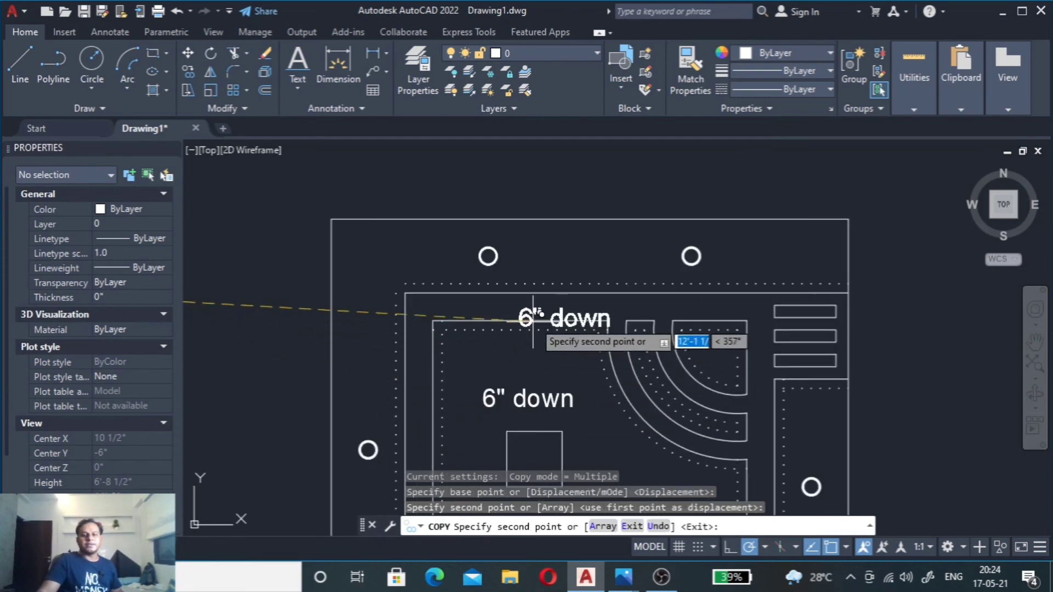
pyautogui.click(552, 263)
# Step: Add '6" down' copies in the inner ceiling and bottom band, then end copying
pyautogui.scroll(-5, 446, 289)
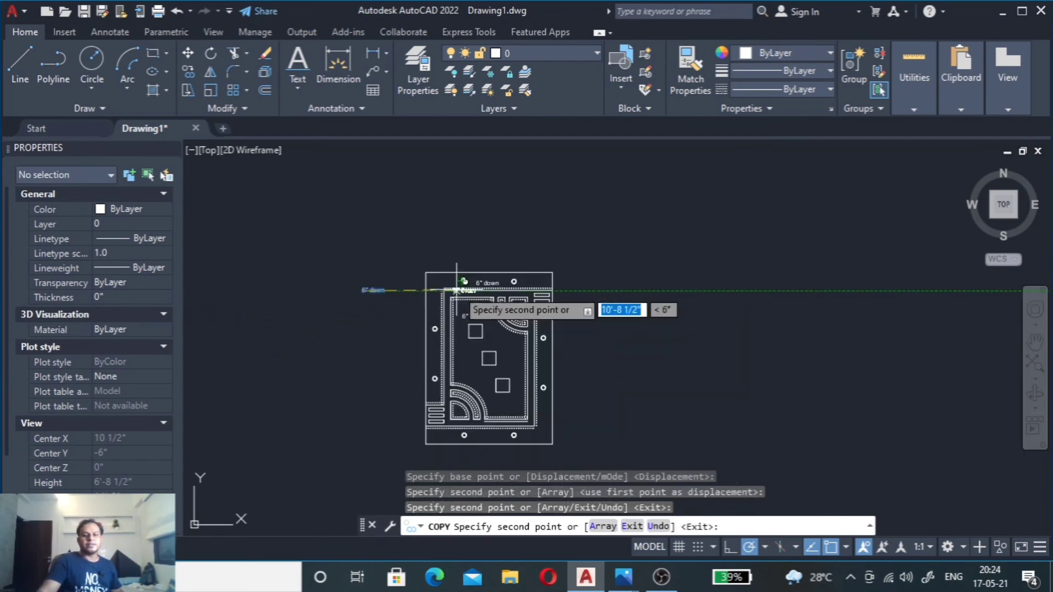
pyautogui.scroll(3, 495, 369)
pyautogui.scroll(3, 487, 376)
pyautogui.click(487, 376)
pyautogui.scroll(-5, 477, 376)
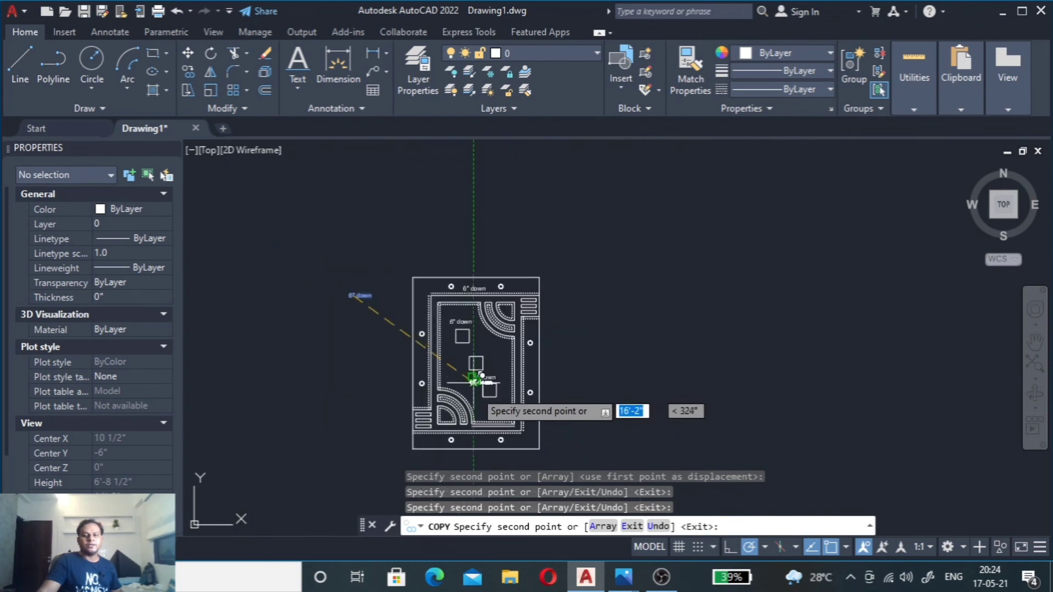
pyautogui.scroll(2, 482, 430)
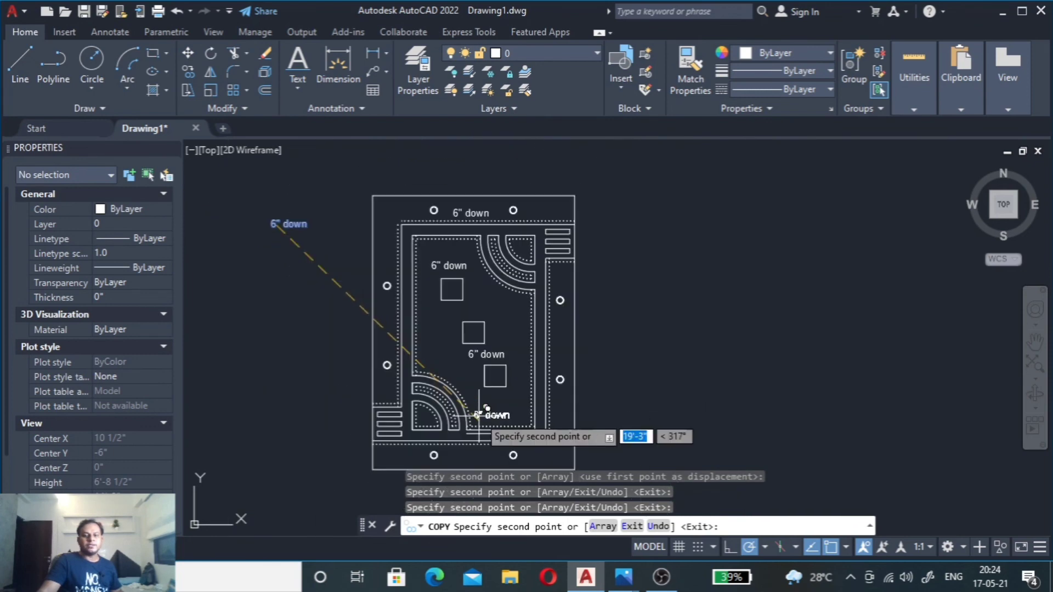
pyautogui.click(459, 470)
pyautogui.scroll(6, 458, 466)
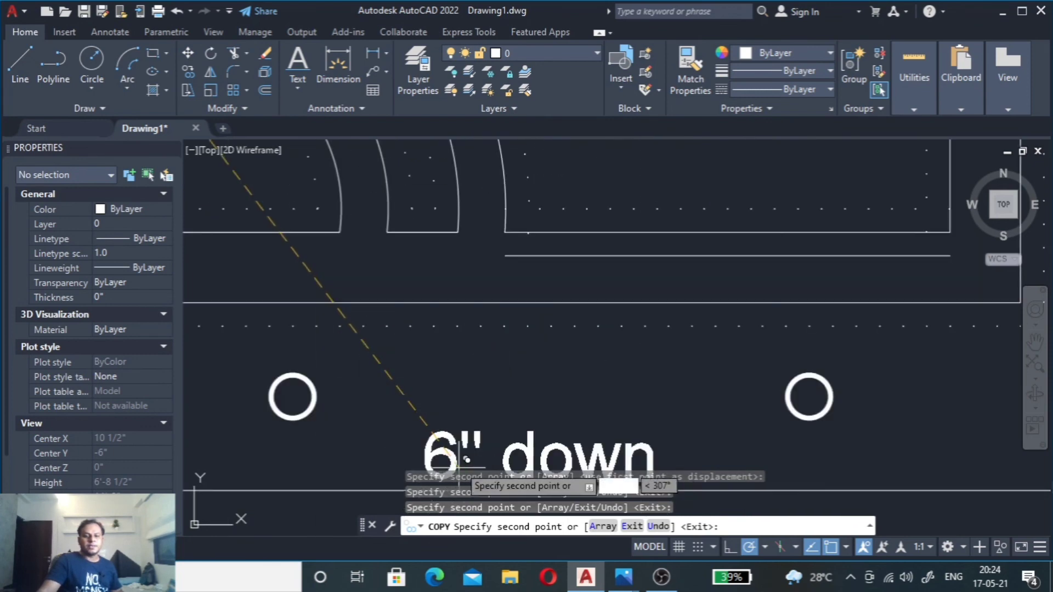
pyautogui.scroll(-5, 459, 419)
pyautogui.scroll(4, 549, 384)
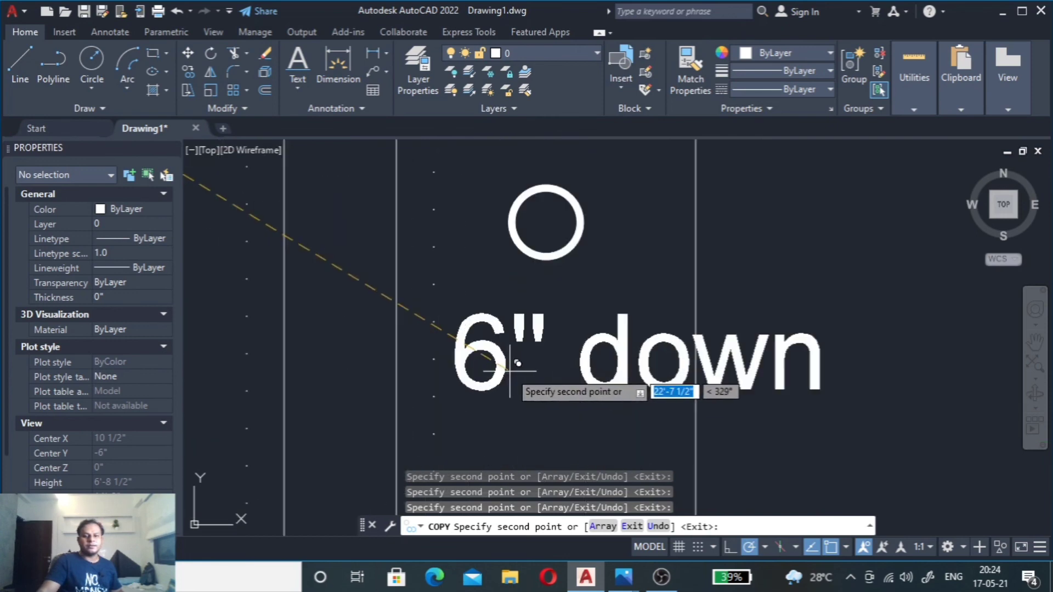
pyautogui.scroll(2, 491, 373)
pyautogui.scroll(-4, 439, 373)
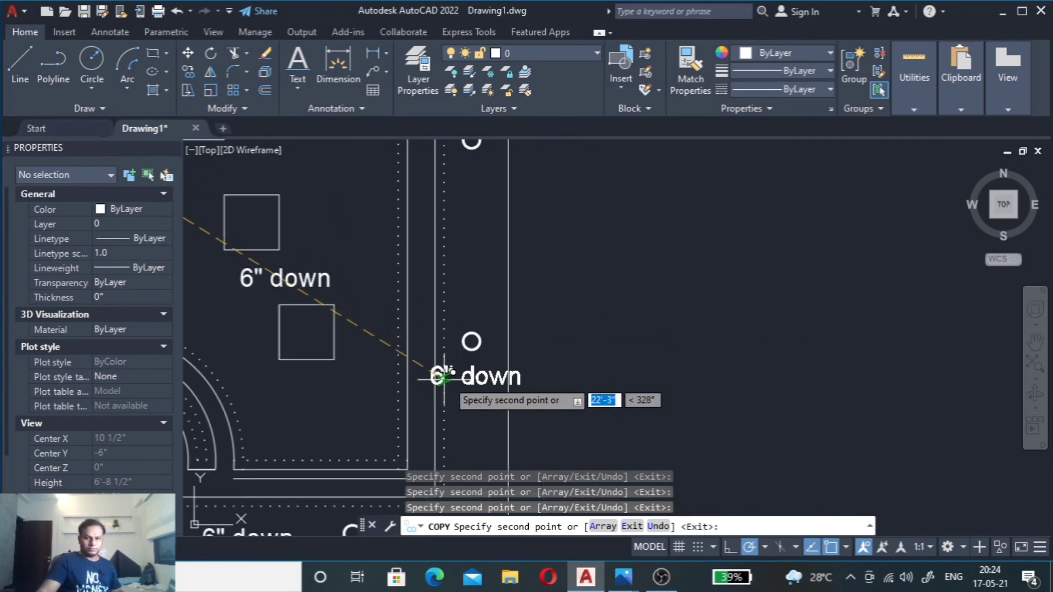
pyautogui.scroll(-3, 461, 344)
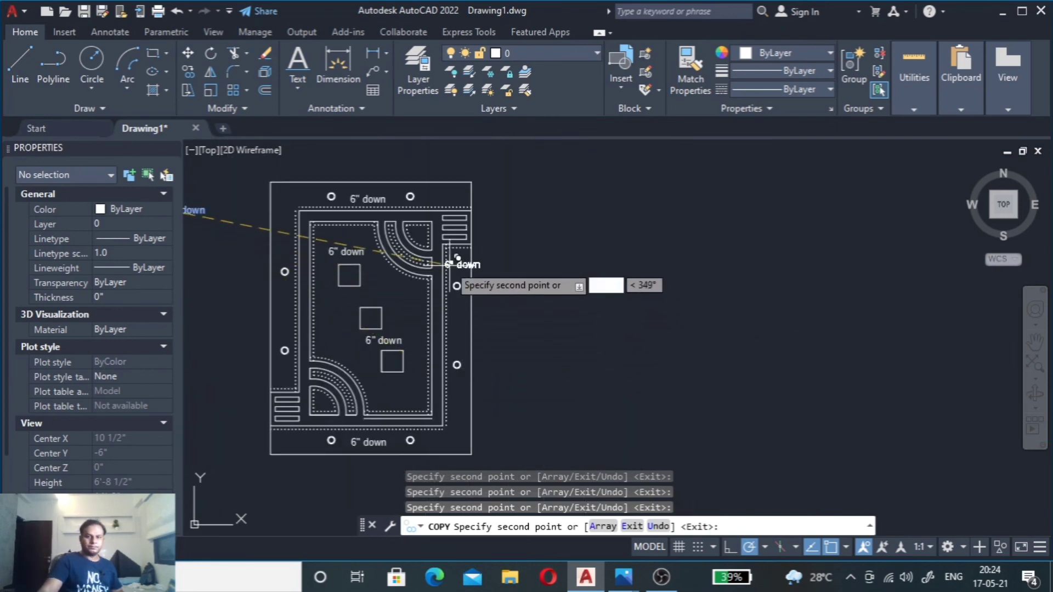
pyautogui.scroll(5, 450, 266)
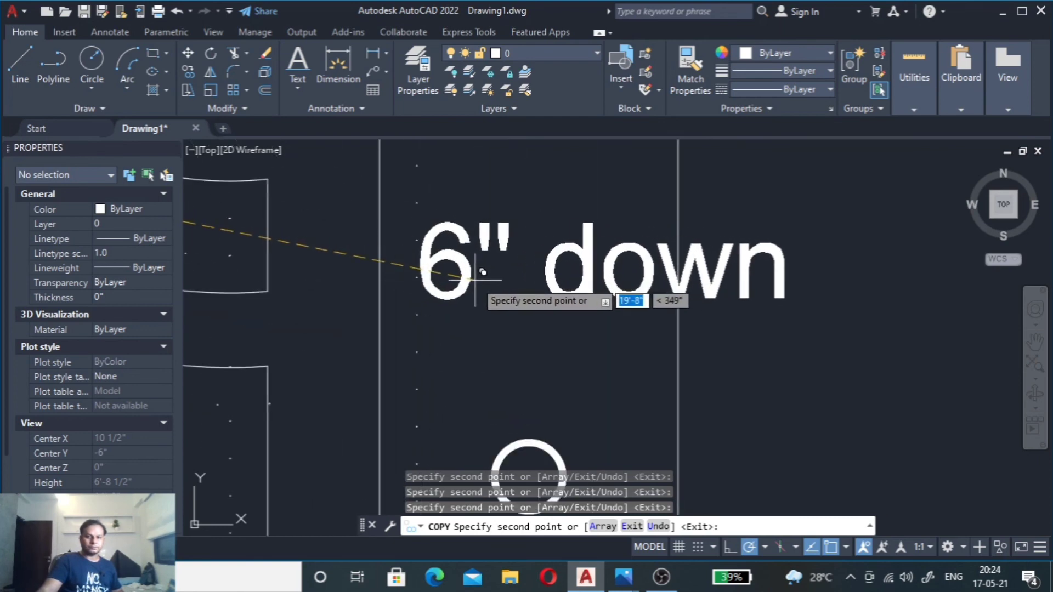
pyautogui.scroll(-5, 477, 307)
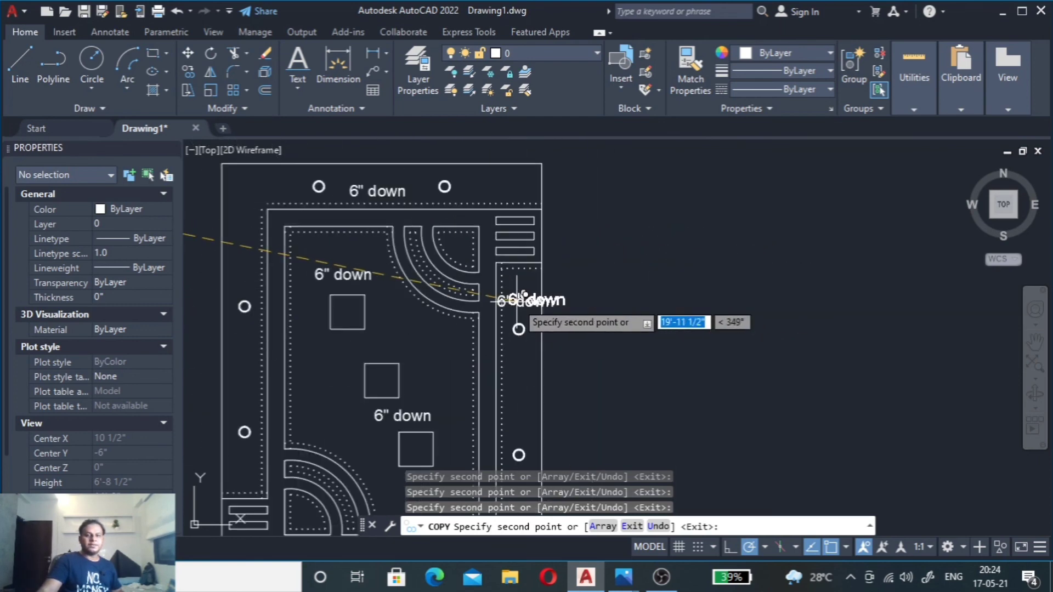
pyautogui.scroll(-2, 516, 307)
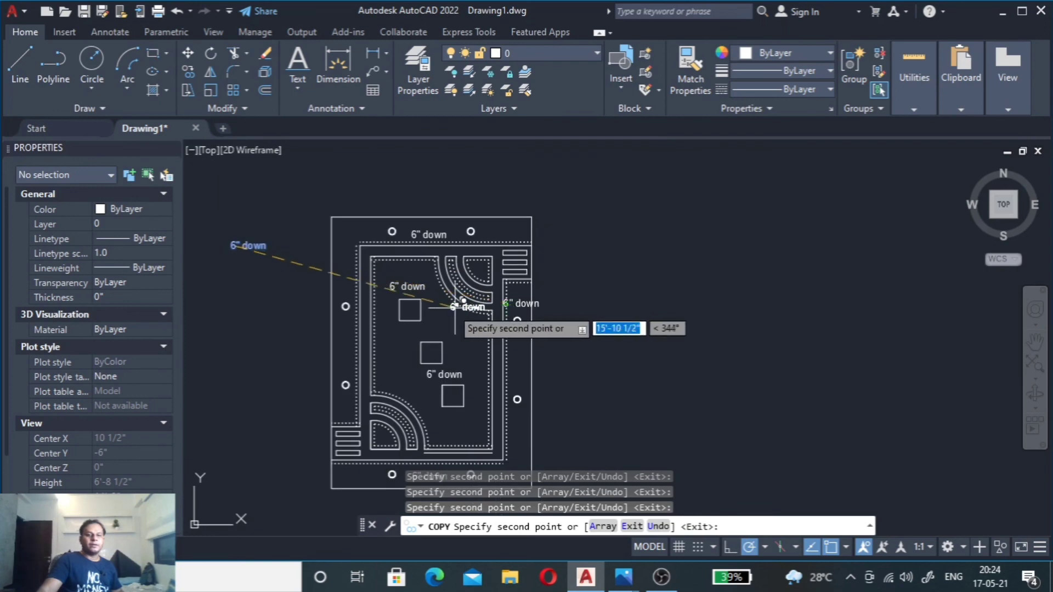
pyautogui.scroll(5, 329, 351)
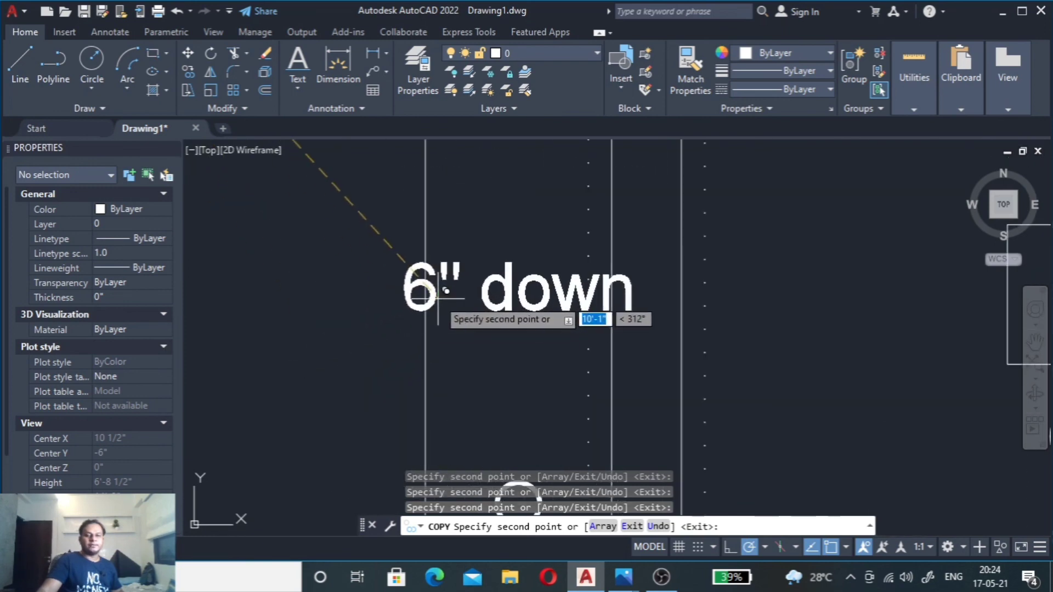
pyautogui.scroll(-5, 427, 310)
pyautogui.scroll(-3, 441, 329)
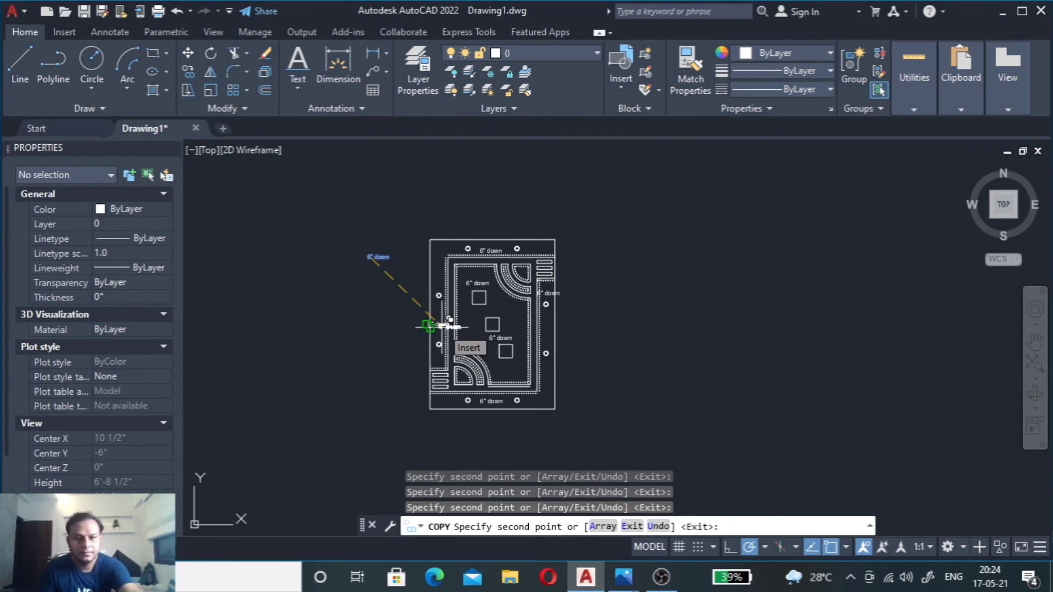
pyautogui.press('Escape')
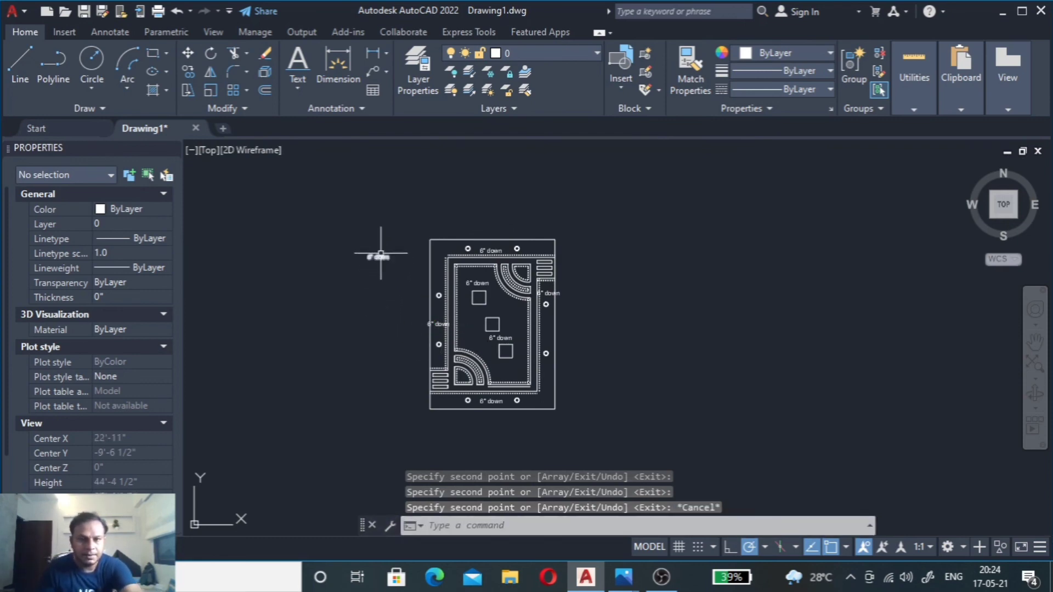
pyautogui.click(380, 256)
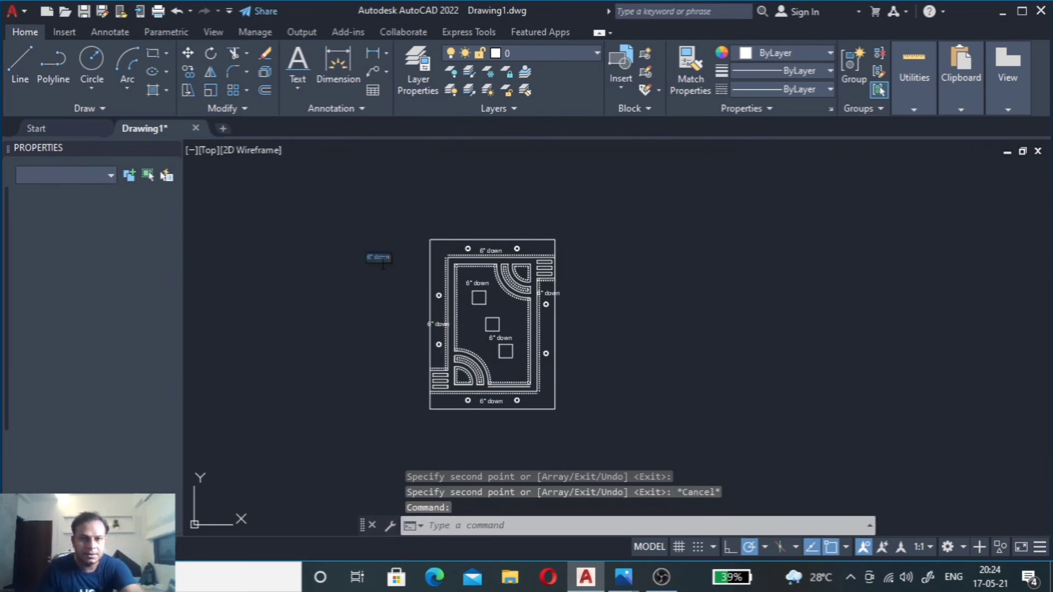
# Step: Edit the leftover label's text to read 0'00"
pyautogui.doubleClick(380, 256)
pyautogui.click(383, 225)
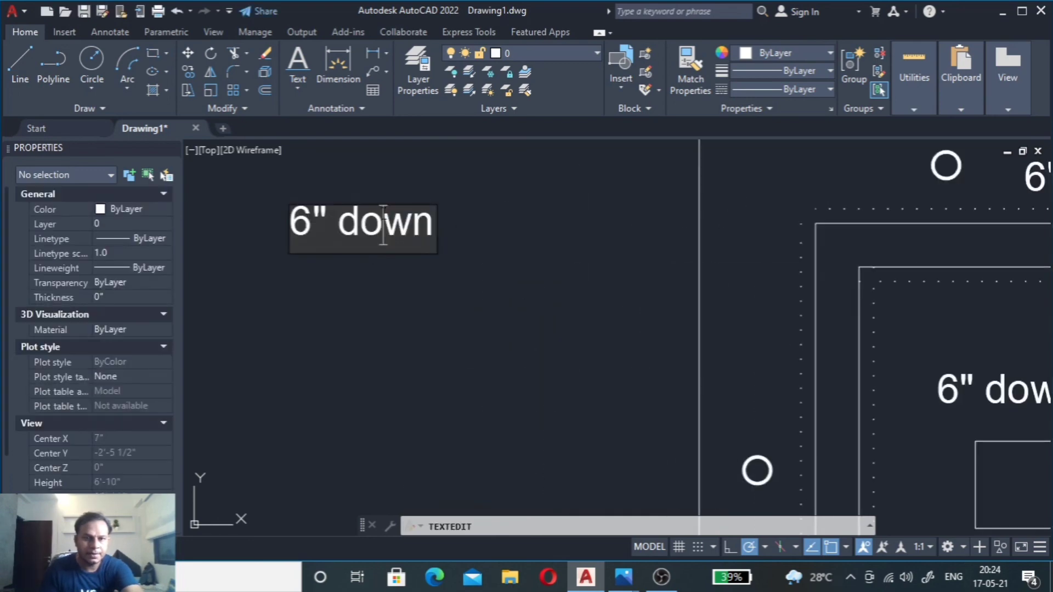
pyautogui.moveTo(436, 224); pyautogui.dragTo(300, 231)
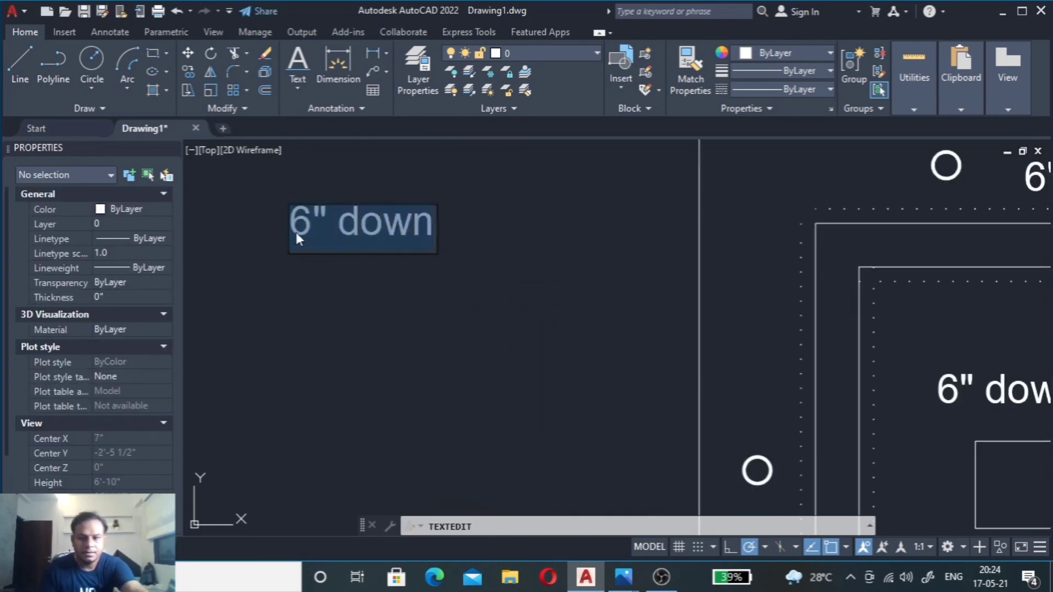
pyautogui.write("0'00")
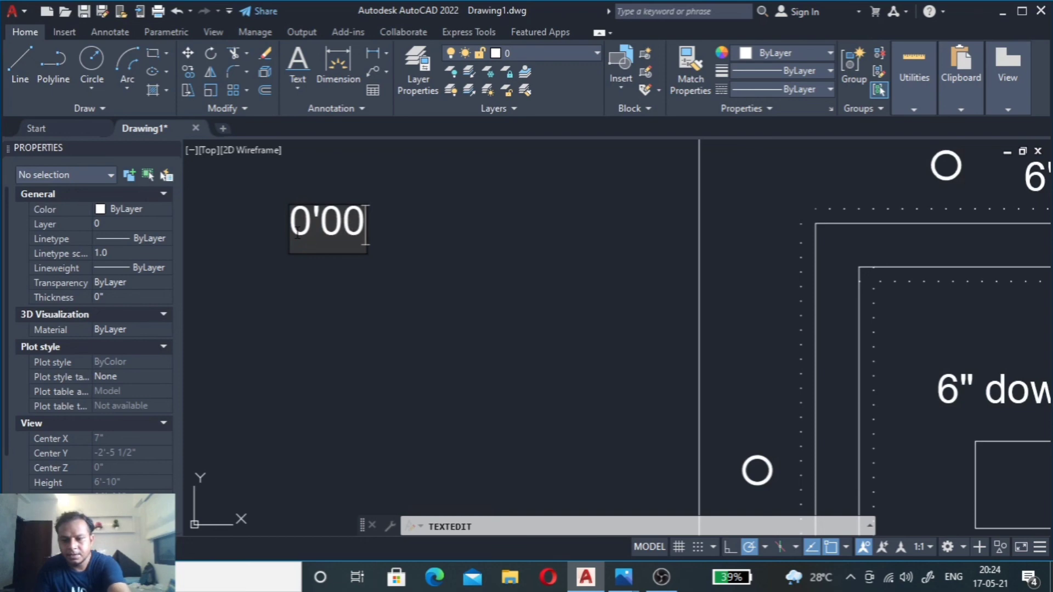
pyautogui.write('"')
pyautogui.click(350, 286)
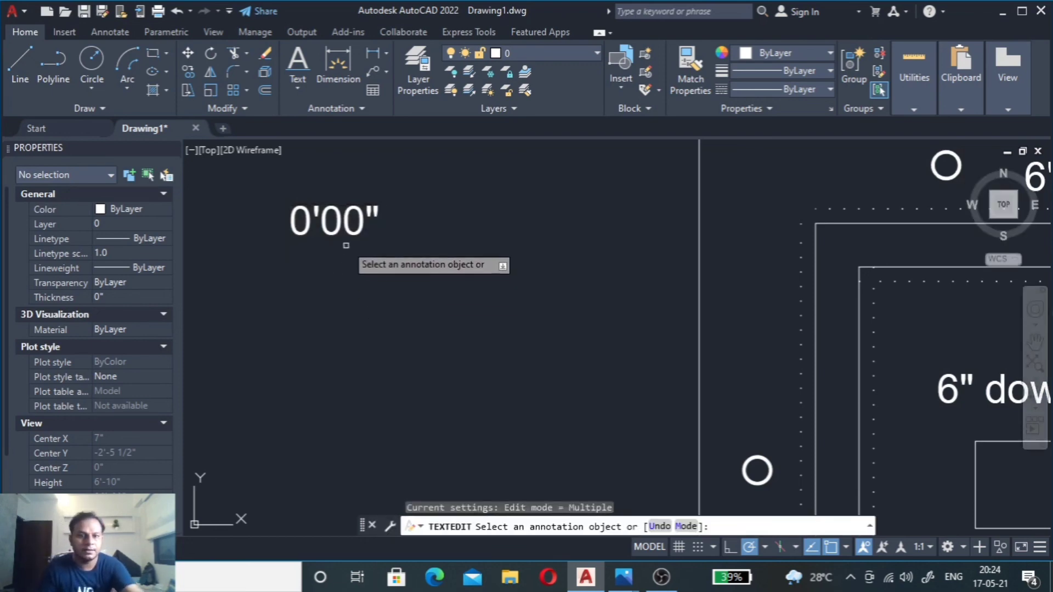
pyautogui.press('Escape')
# Step: Copy the 0'00" label to the inner top-left corner and the top and bottom square boxes
pyautogui.click(343, 225)
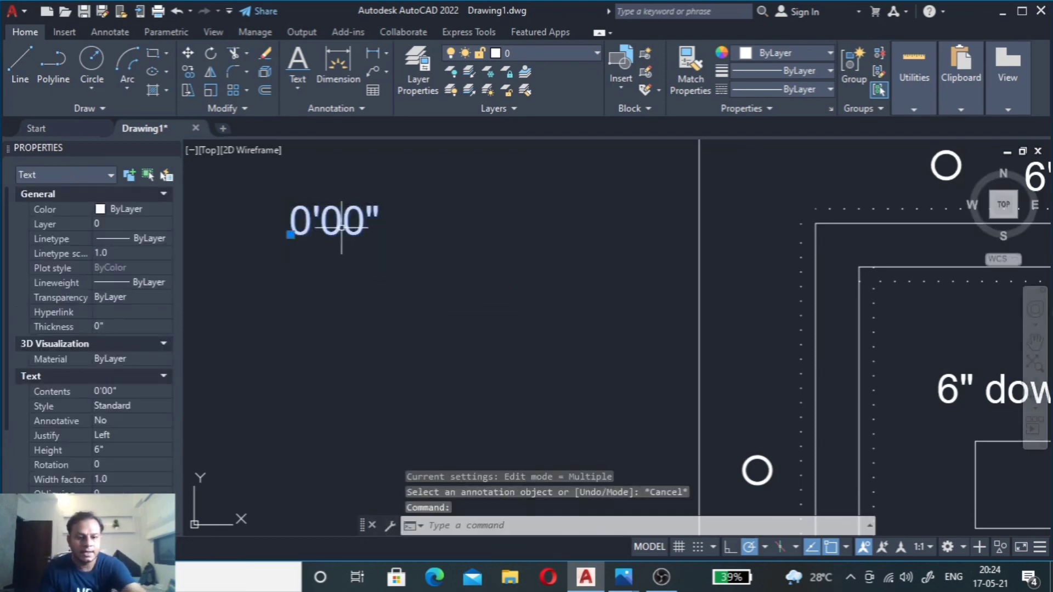
pyautogui.write('co')
pyautogui.press('Return')
pyautogui.click(331, 221)
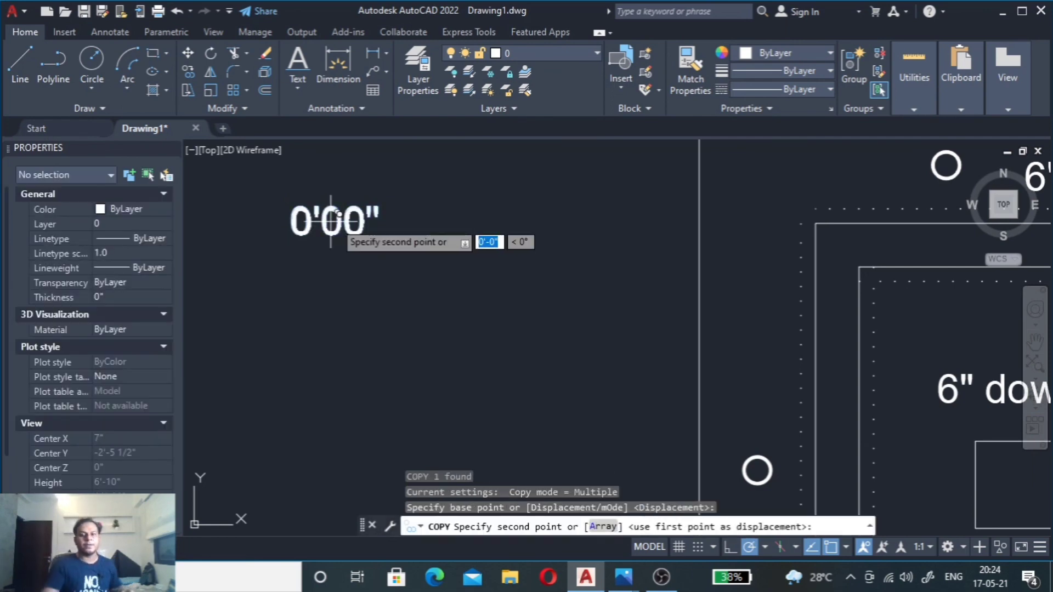
pyautogui.click(864, 244)
pyautogui.scroll(-3, 871, 244)
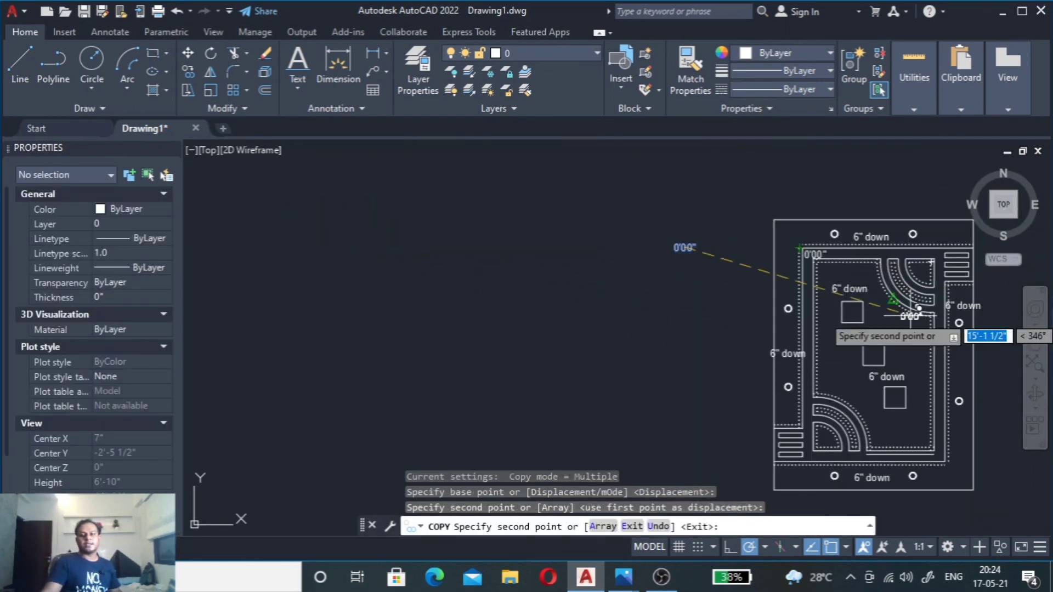
pyautogui.scroll(3, 820, 285)
pyautogui.click(816, 280)
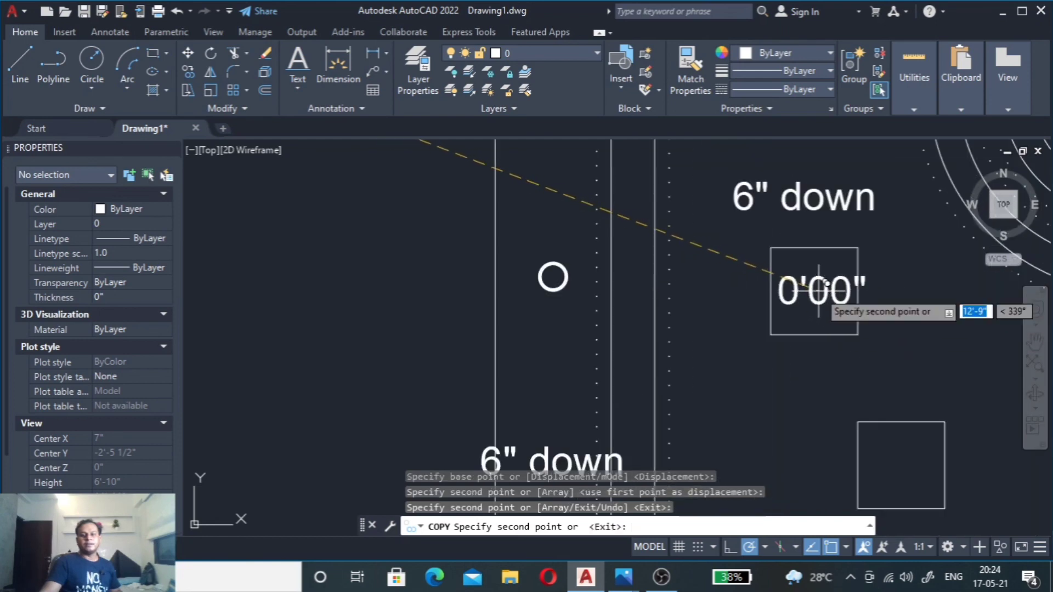
pyautogui.scroll(-3, 817, 281)
pyautogui.scroll(2, 744, 333)
pyautogui.scroll(5, 745, 351)
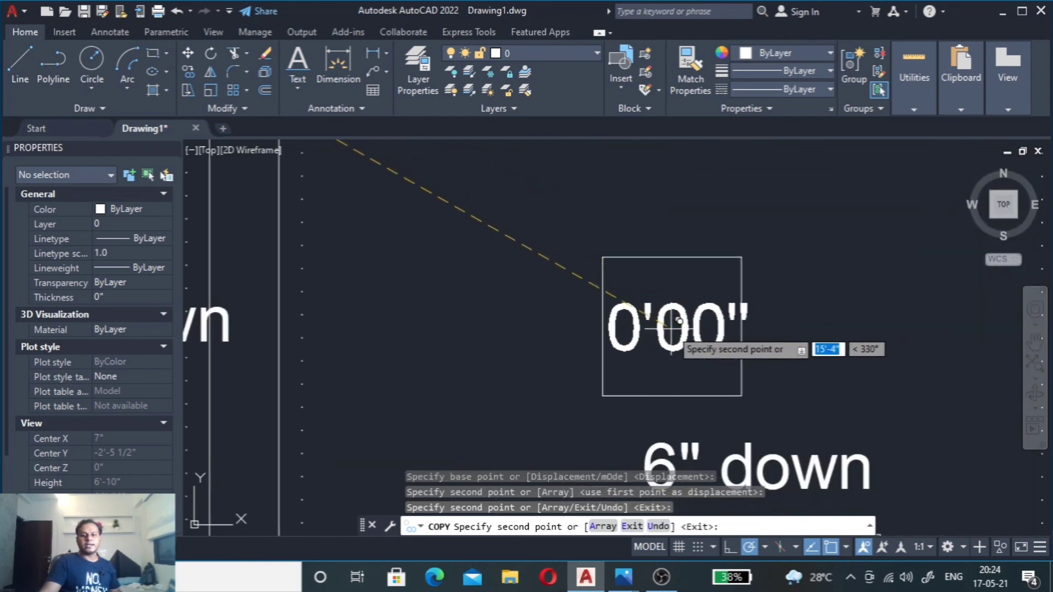
pyautogui.scroll(-3, 674, 320)
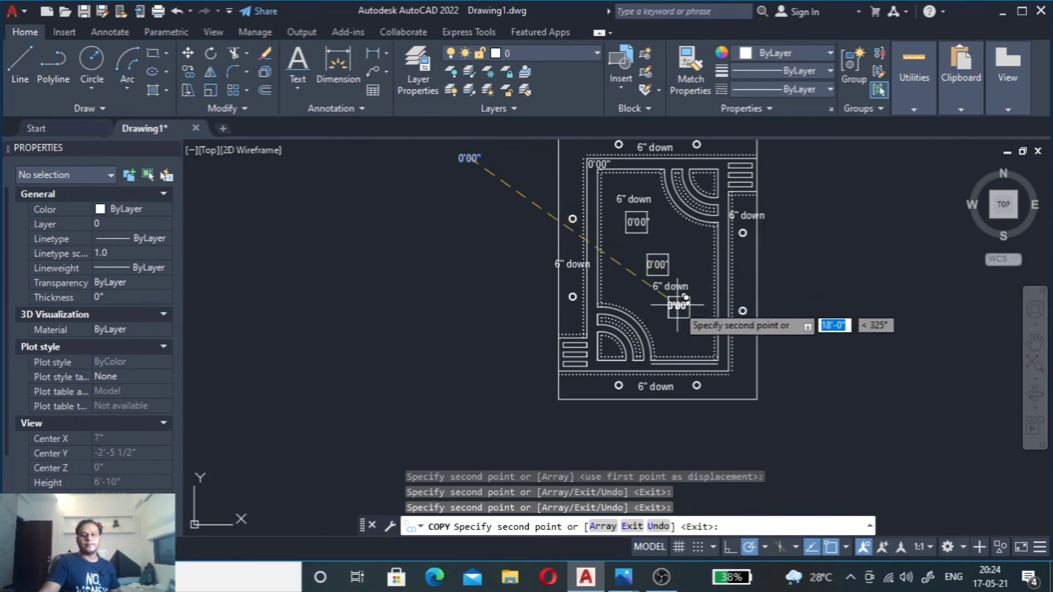
pyautogui.scroll(3, 688, 299)
pyautogui.click(692, 315)
pyautogui.scroll(-2, 690, 313)
pyautogui.scroll(-2, 685, 309)
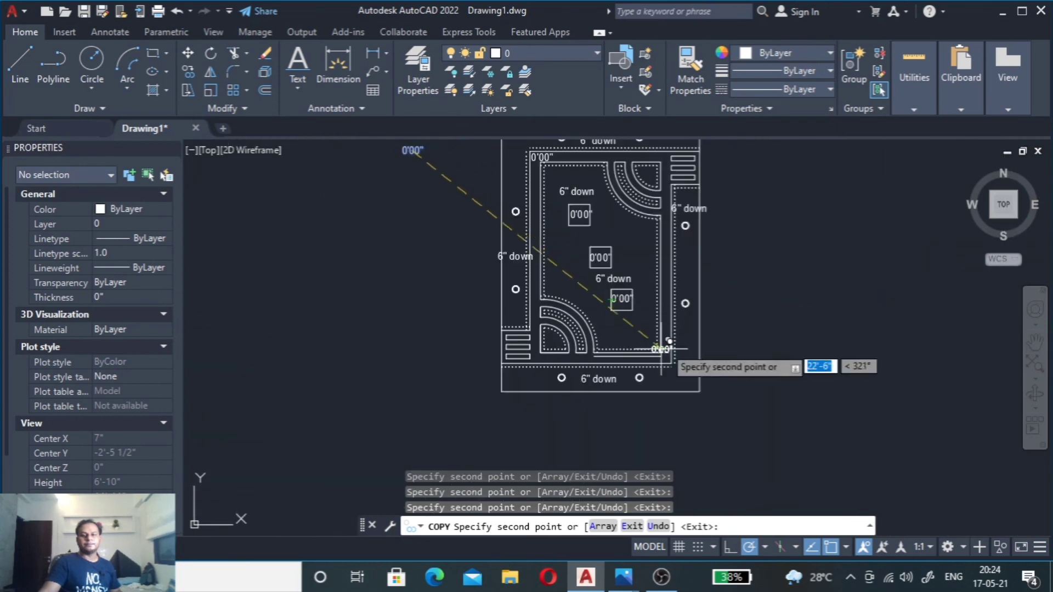
pyautogui.scroll(6, 679, 301)
pyautogui.scroll(-6, 680, 299)
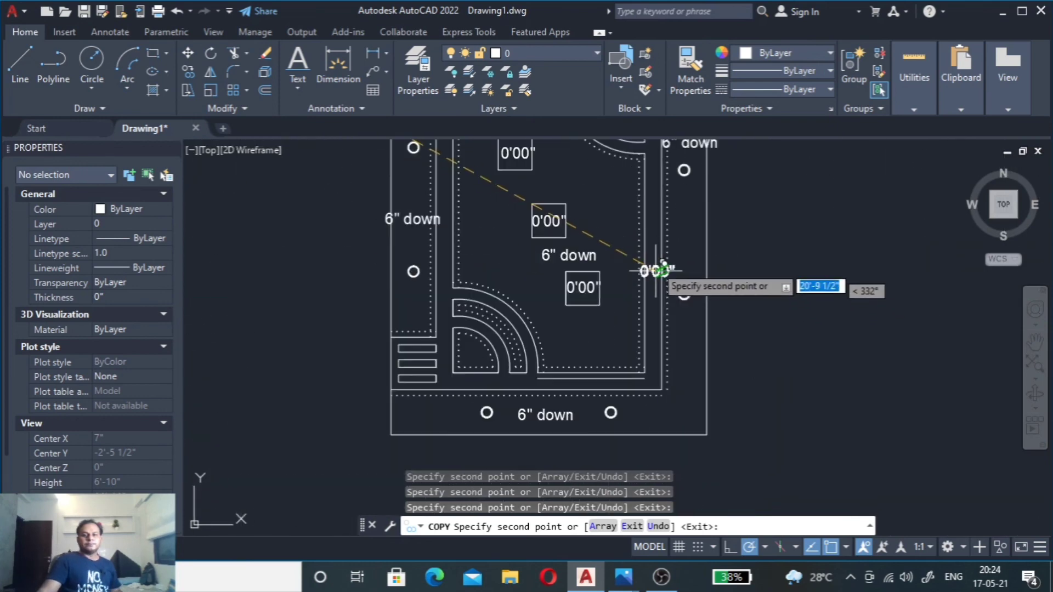
pyautogui.scroll(6, 652, 158)
pyautogui.scroll(-3, 630, 184)
pyautogui.scroll(3, 599, 223)
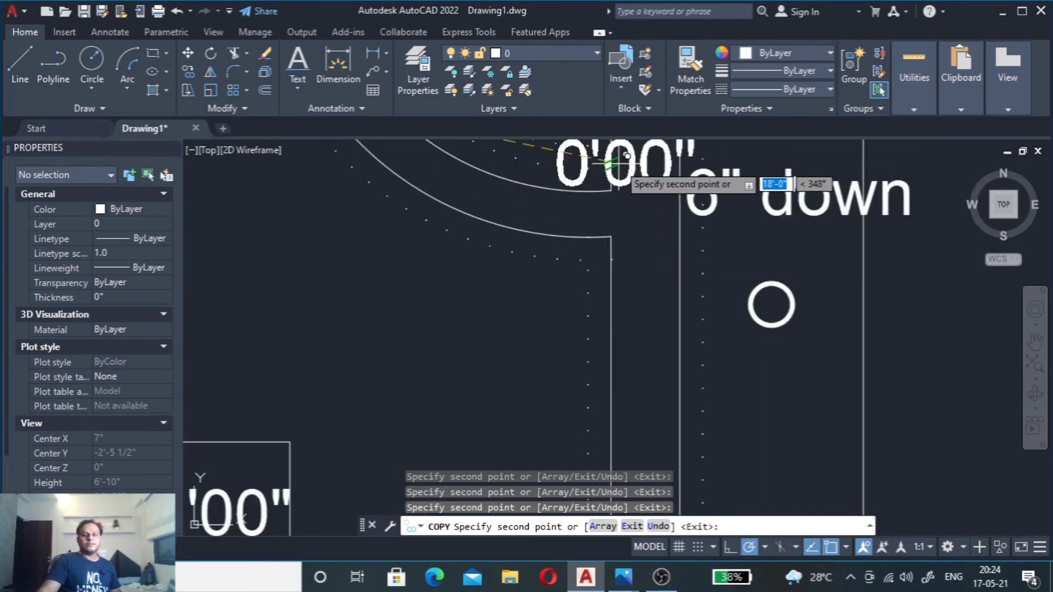
pyautogui.scroll(2, 630, 192)
pyautogui.scroll(2, 615, 241)
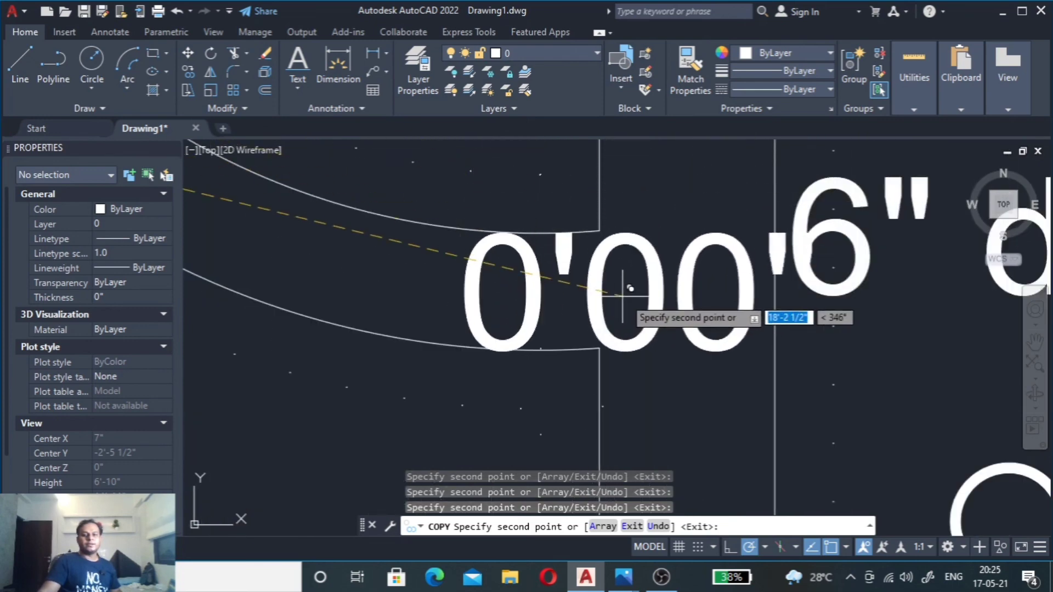
pyautogui.scroll(-3, 611, 263)
pyautogui.scroll(-1, 596, 267)
pyautogui.scroll(-4, 543, 282)
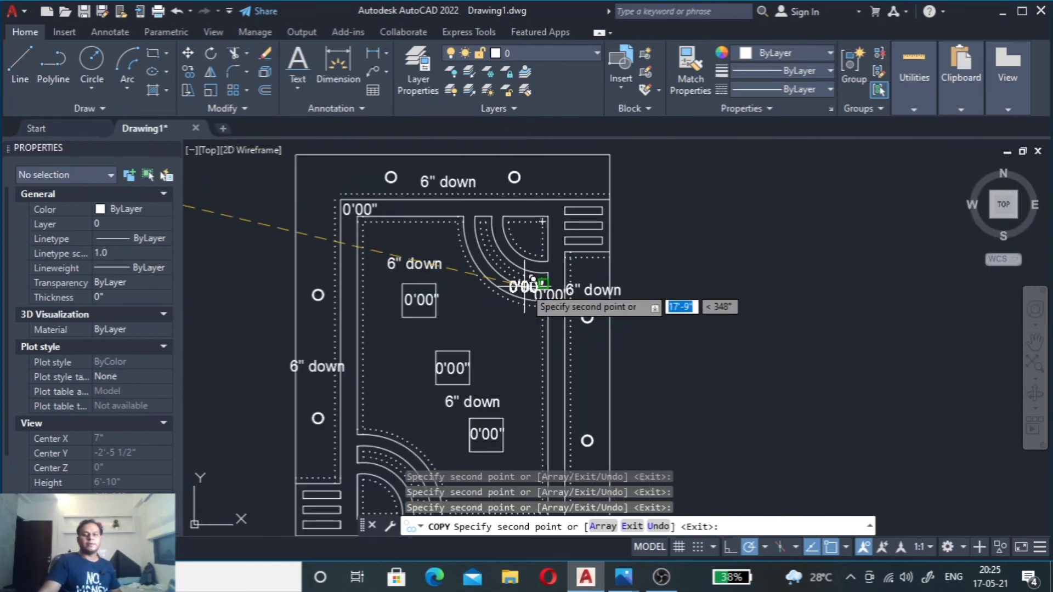
pyautogui.scroll(-3, 502, 301)
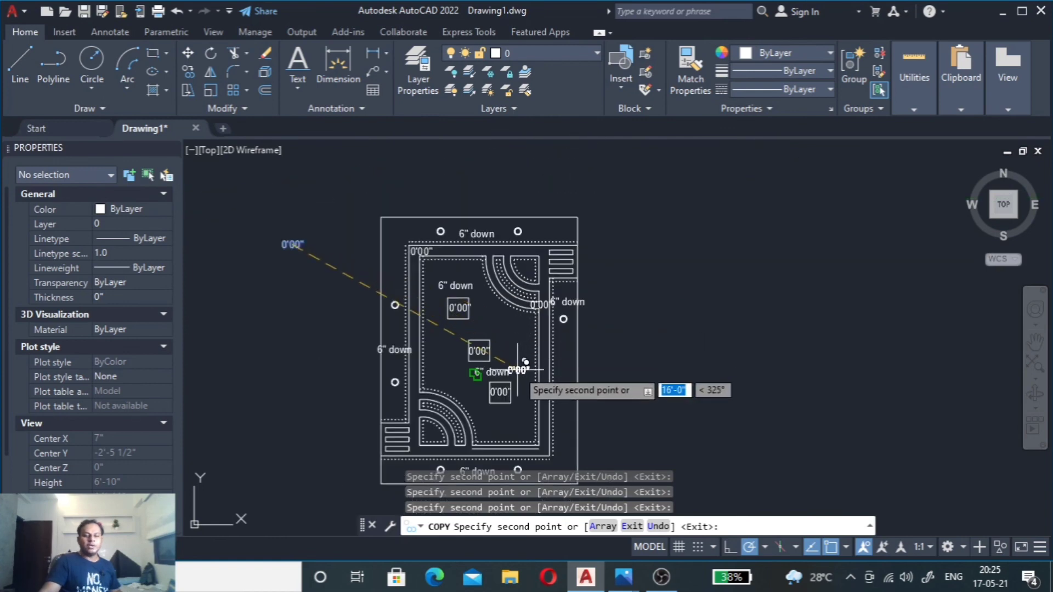
pyautogui.scroll(-2, 490, 353)
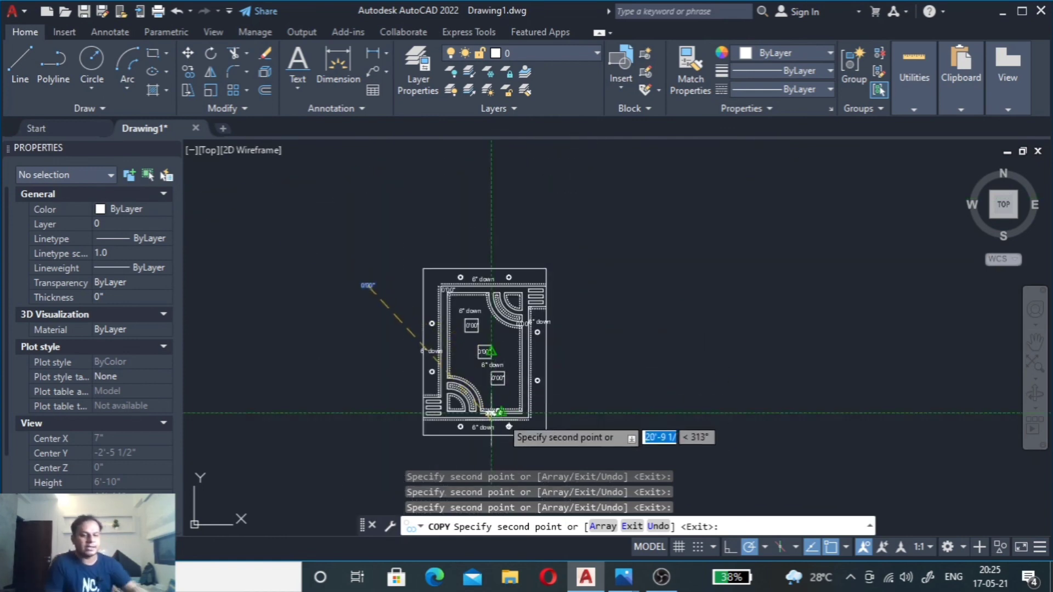
pyautogui.press('Escape')
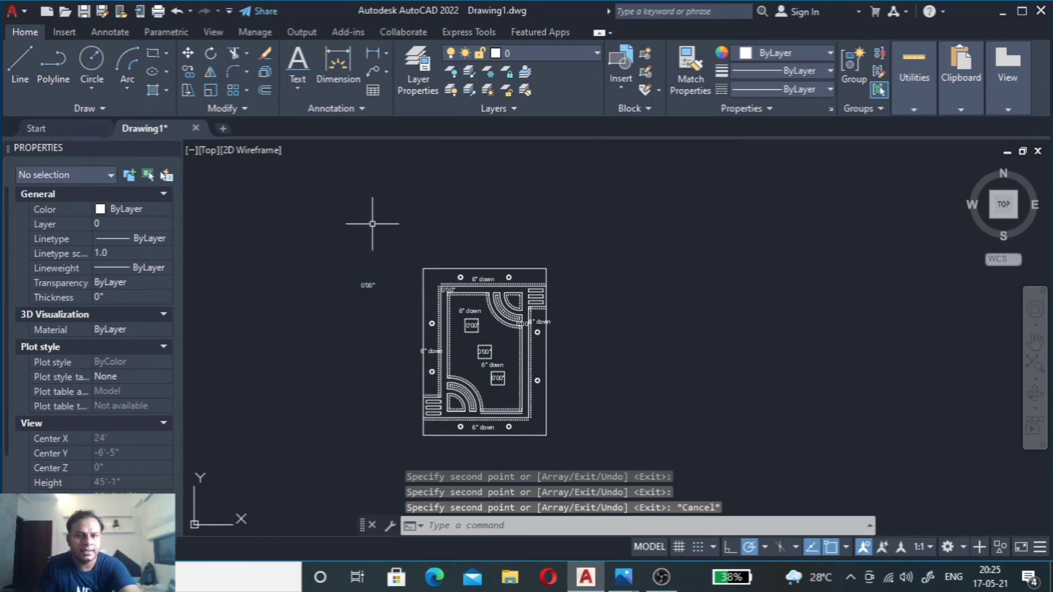
# Step: Place a 2' linear dimension above the plan's top-left edge
pyautogui.click(371, 52)
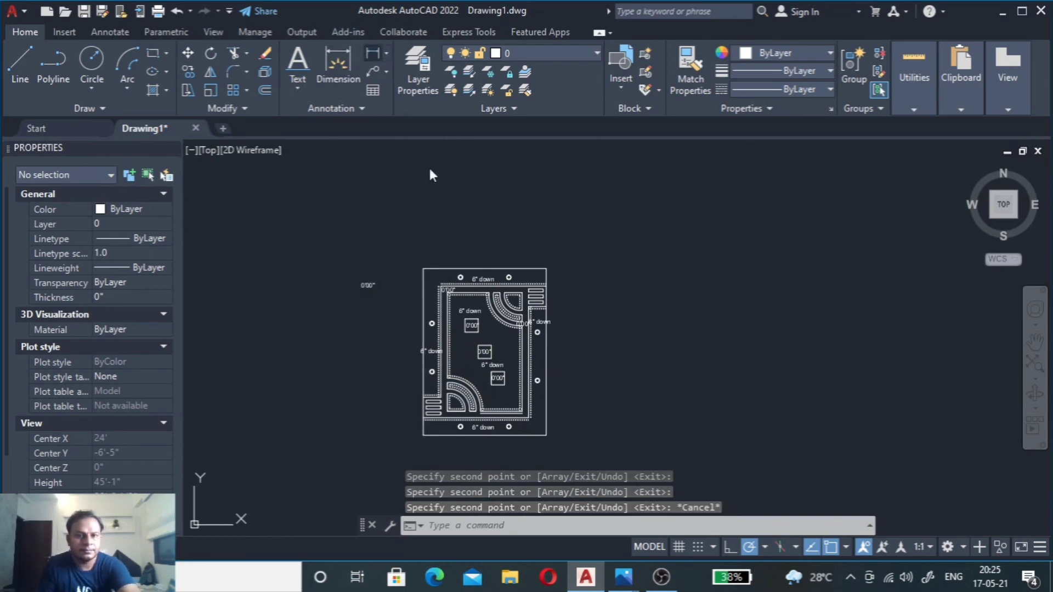
pyautogui.click(423, 268)
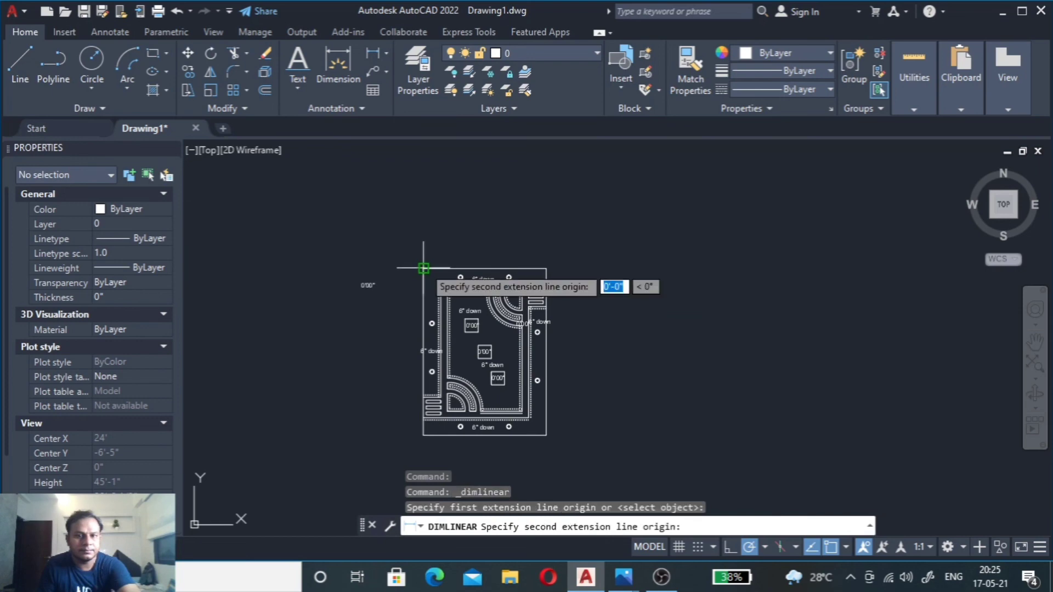
pyautogui.scroll(5, 439, 281)
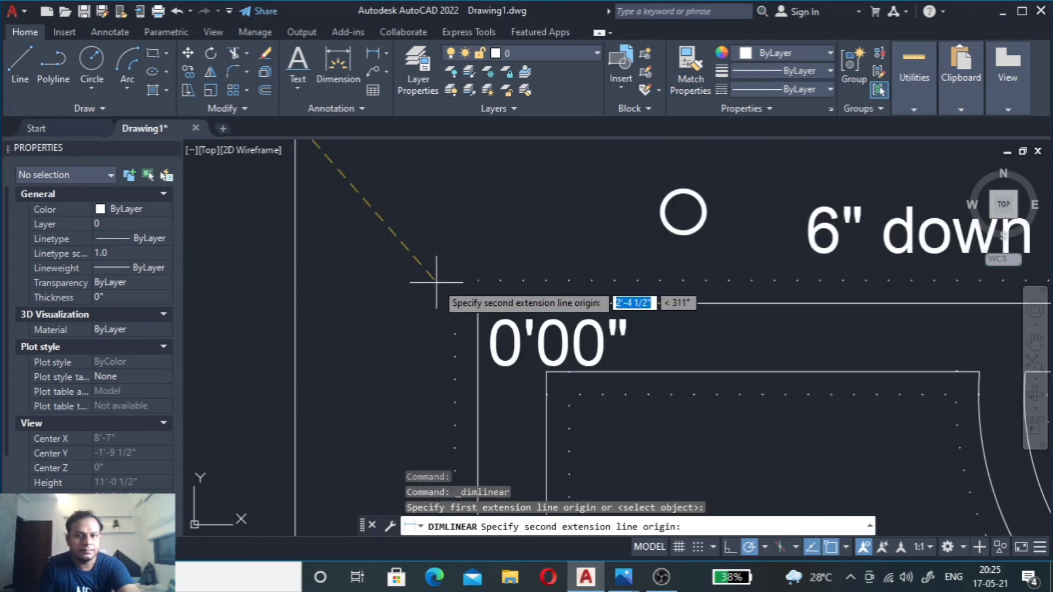
pyautogui.click(478, 299)
pyautogui.scroll(-2, 474, 274)
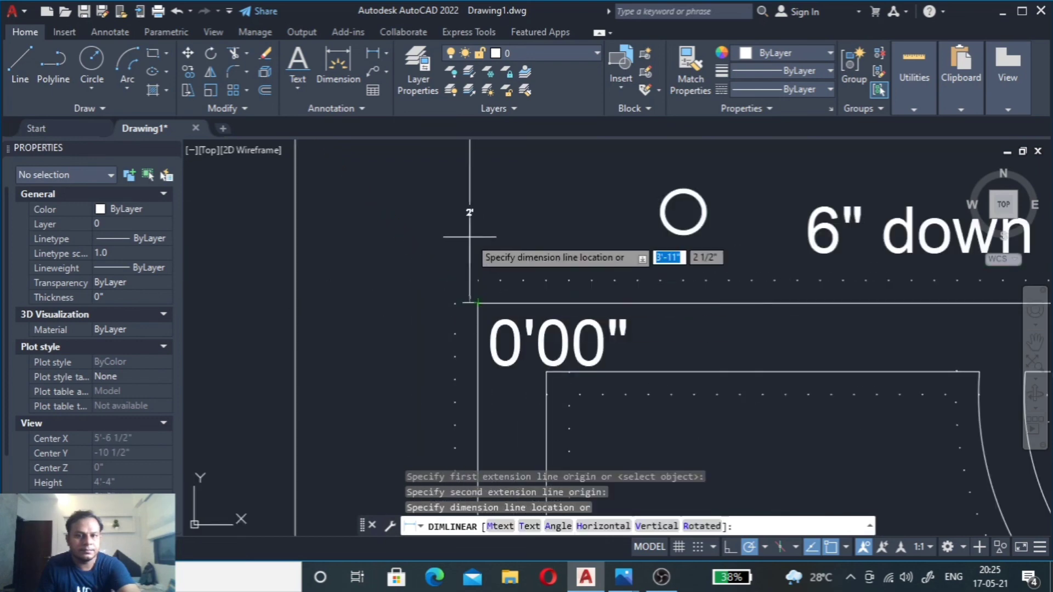
pyautogui.scroll(-5, 415, 214)
pyautogui.scroll(4, 414, 193)
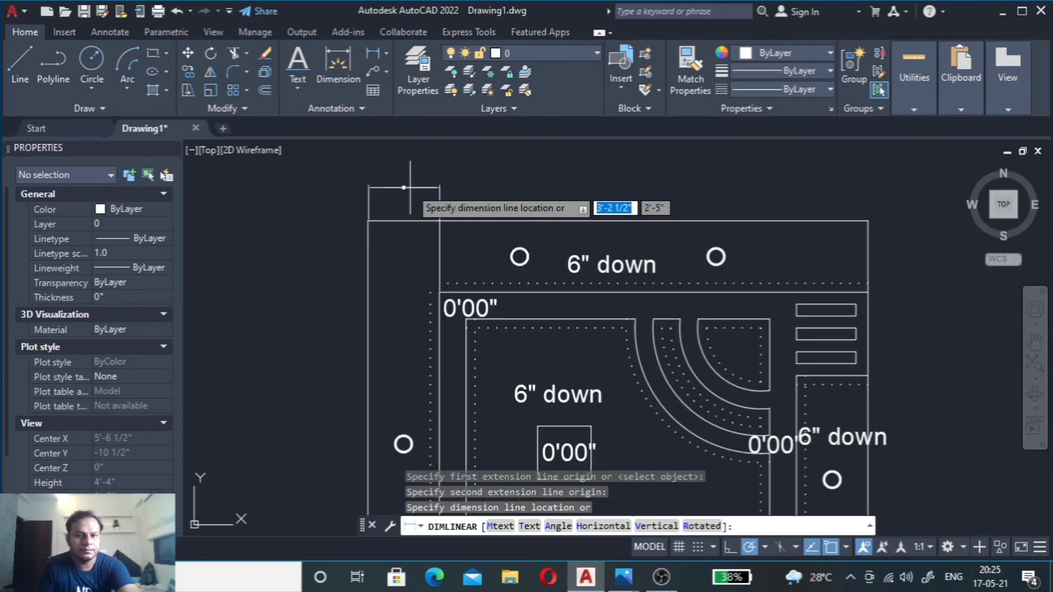
pyautogui.click(421, 192)
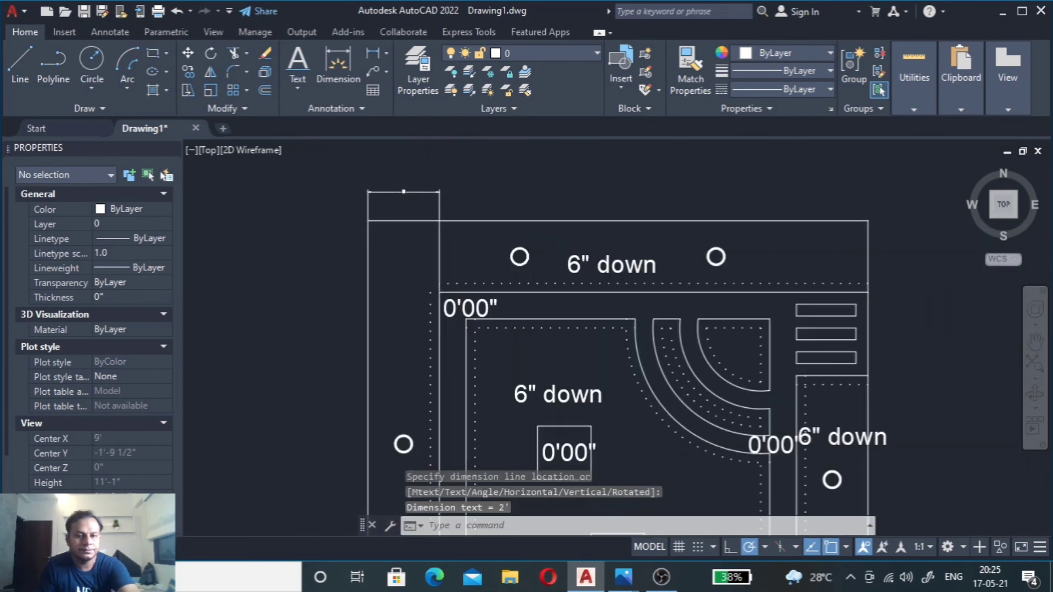
pyautogui.scroll(4, 419, 194)
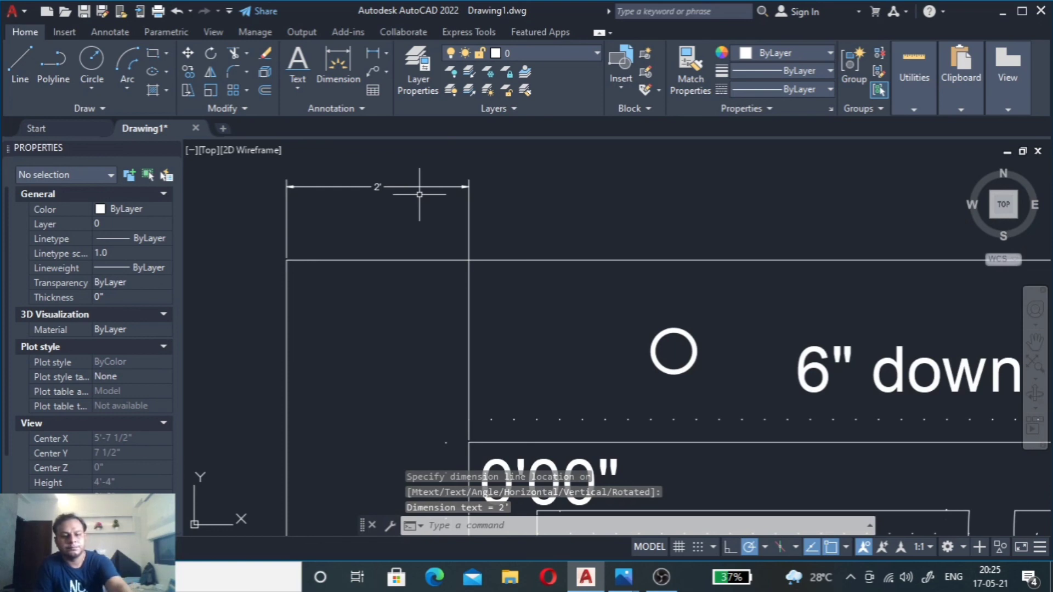
# Step: Chain continued dimensions 9", 4'-9", 6", 9" across the top, ending with 2' at the right edge
pyautogui.write('d')
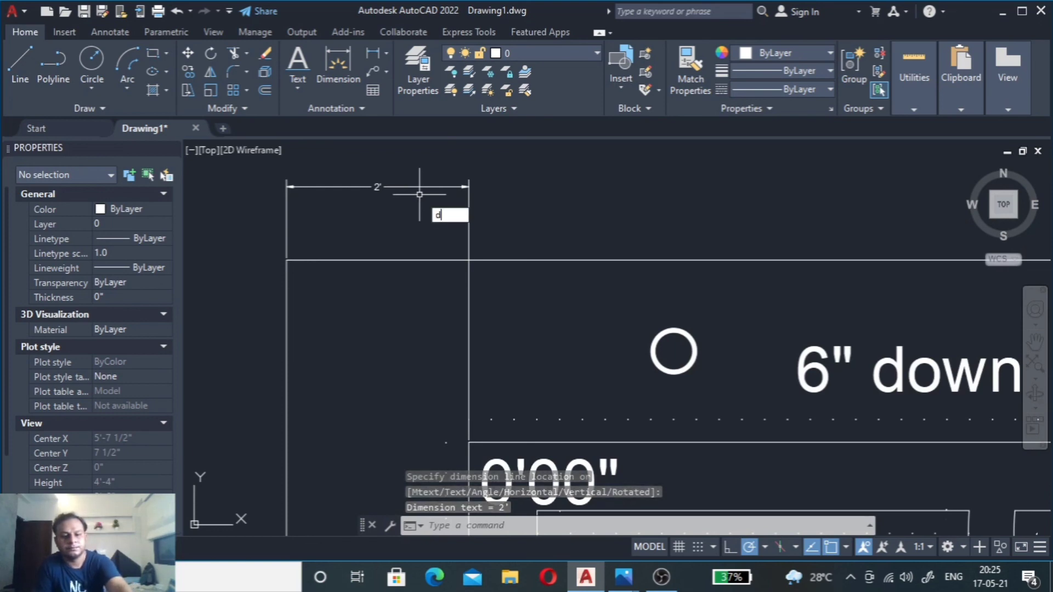
pyautogui.write('o')
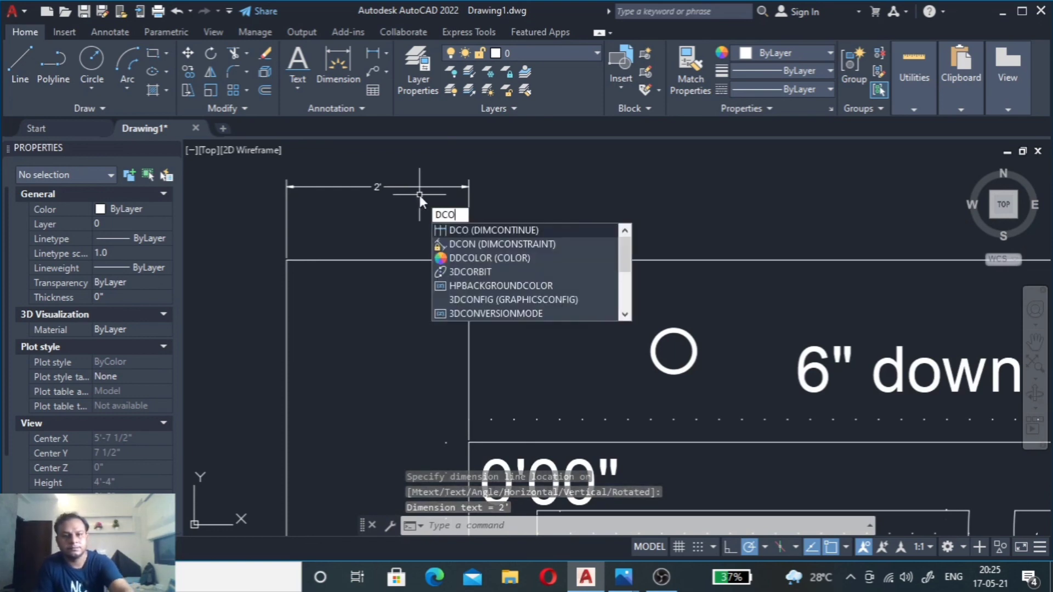
pyautogui.press('Return')
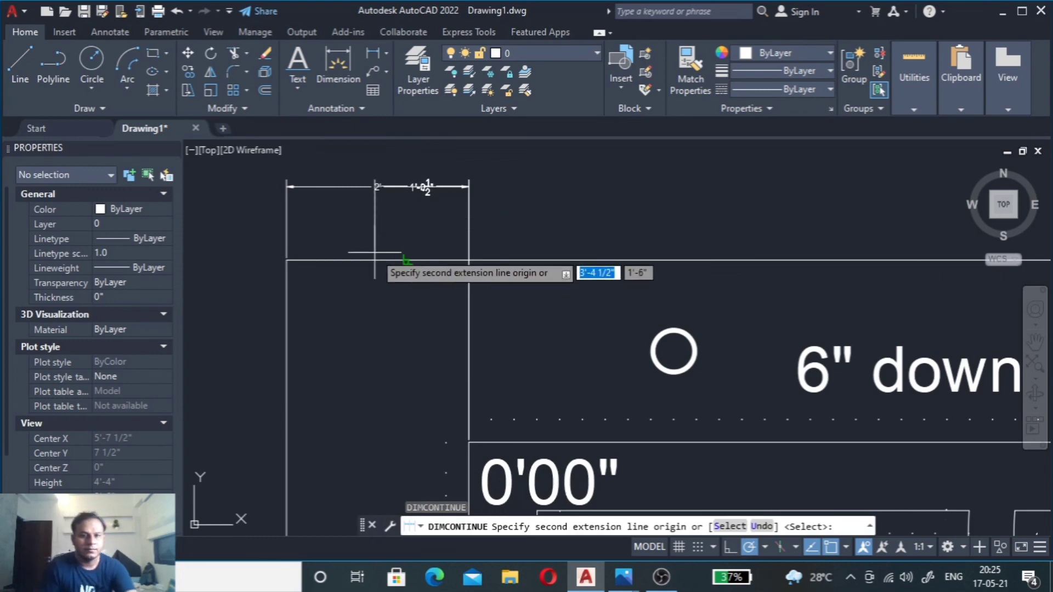
pyautogui.scroll(-5, 571, 348)
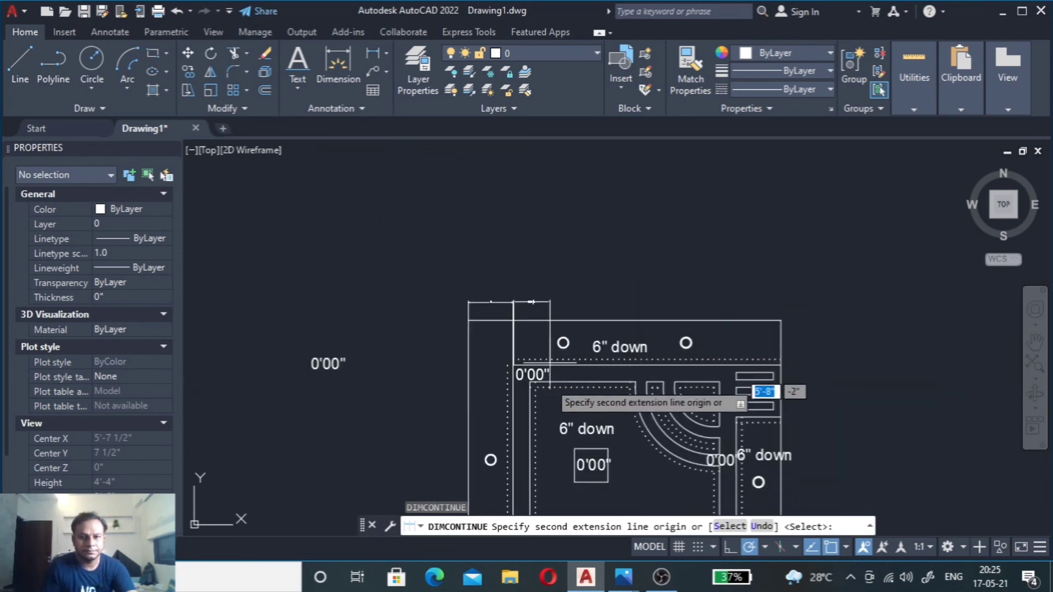
pyautogui.scroll(6, 535, 408)
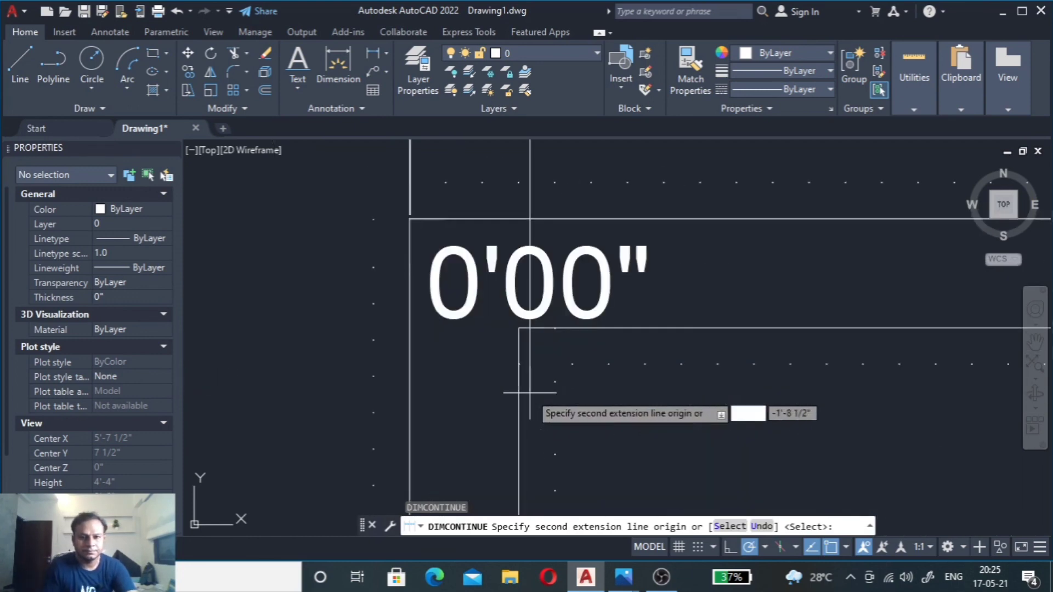
pyautogui.click(519, 327)
pyautogui.scroll(-5, 519, 327)
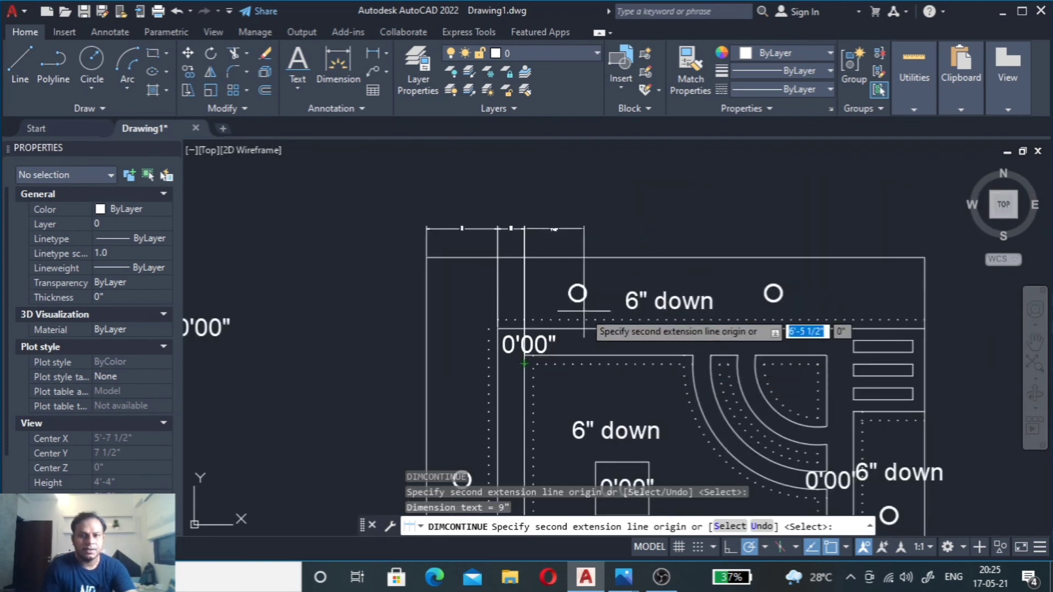
pyautogui.click(693, 355)
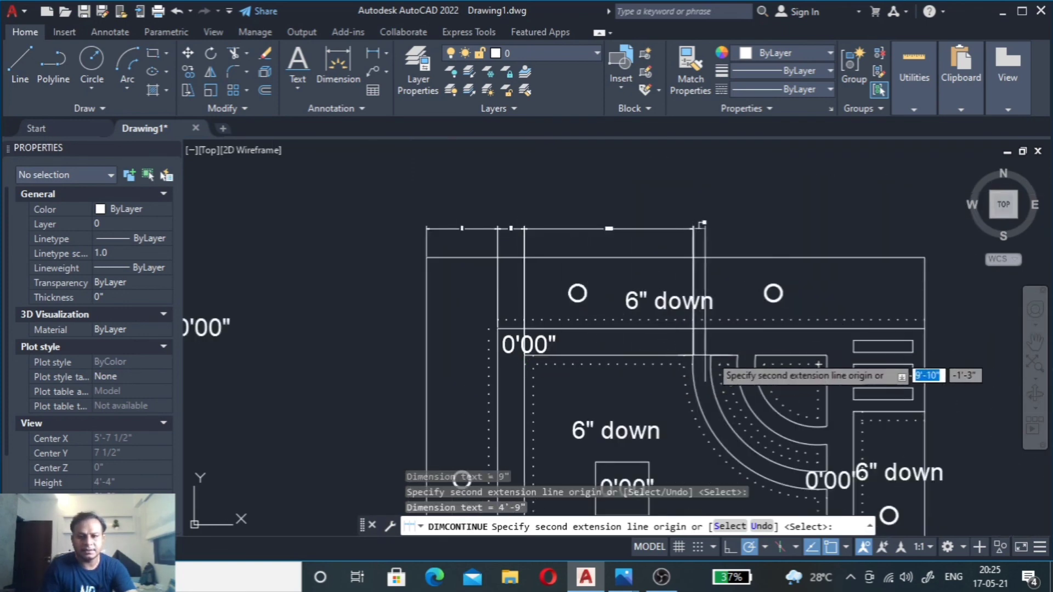
pyautogui.click(710, 354)
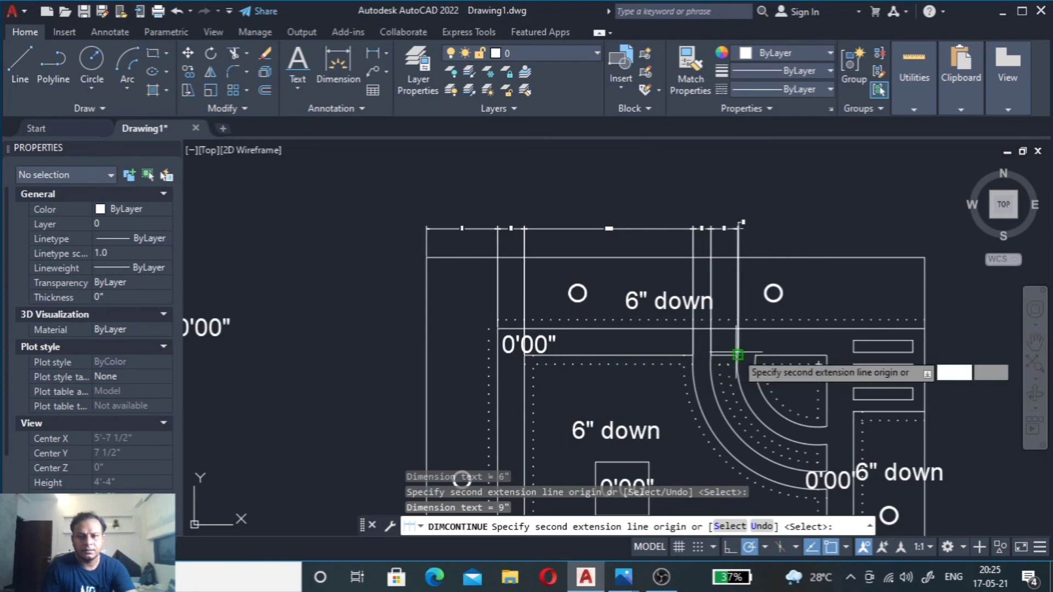
pyautogui.click(746, 356)
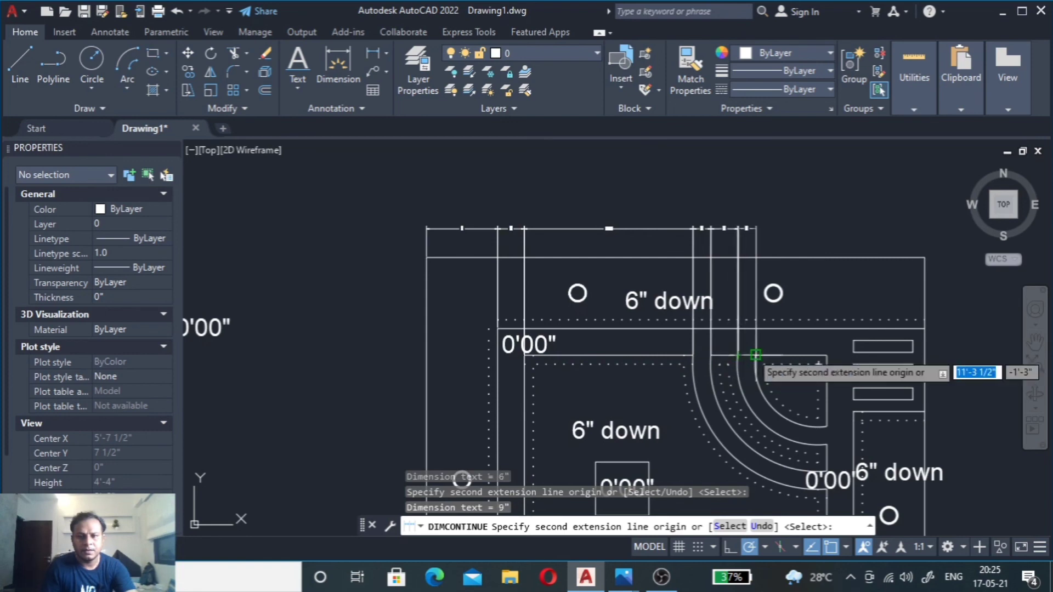
pyautogui.click(826, 355)
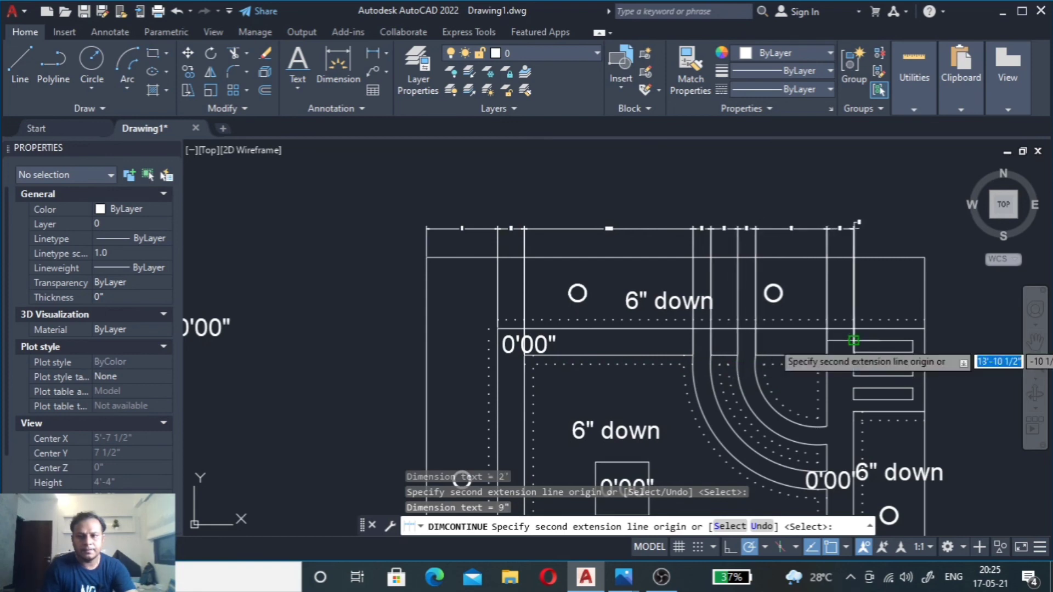
pyautogui.click(853, 341)
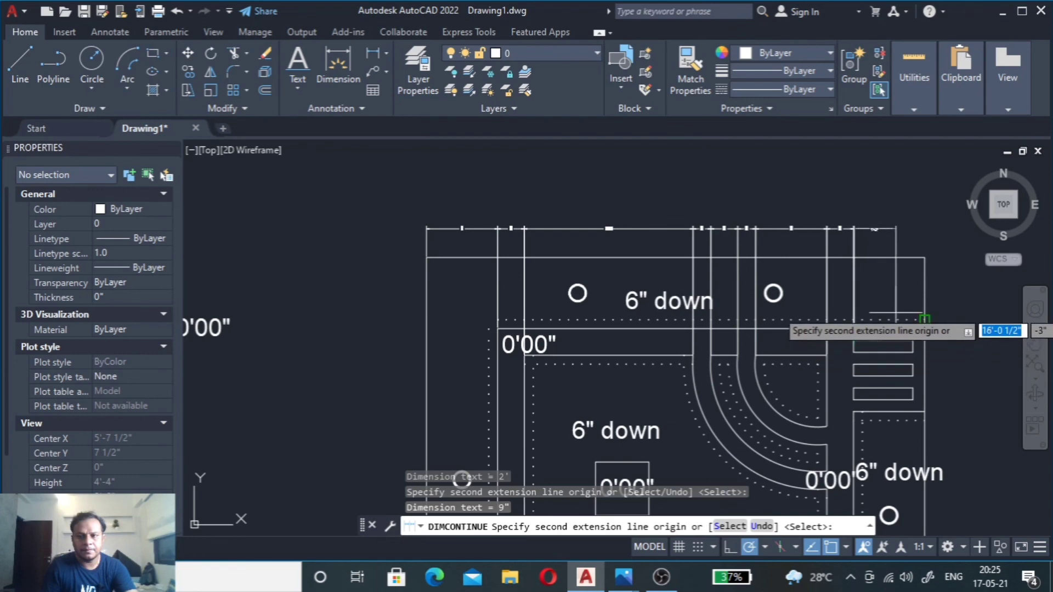
pyautogui.click(925, 257)
pyautogui.scroll(4, 864, 216)
pyautogui.scroll(-2, 864, 216)
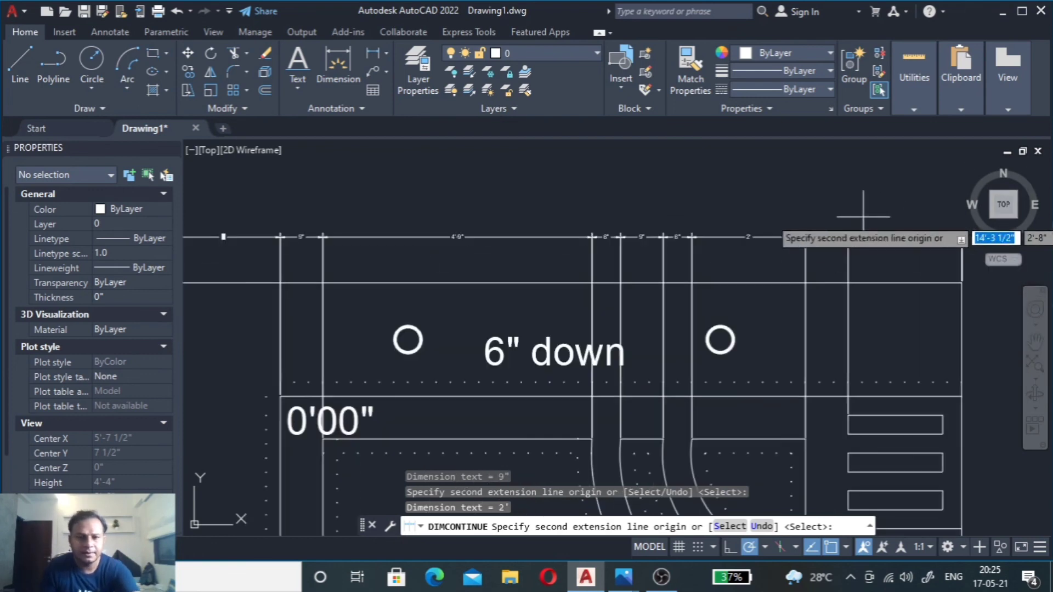
pyautogui.press('Escape')
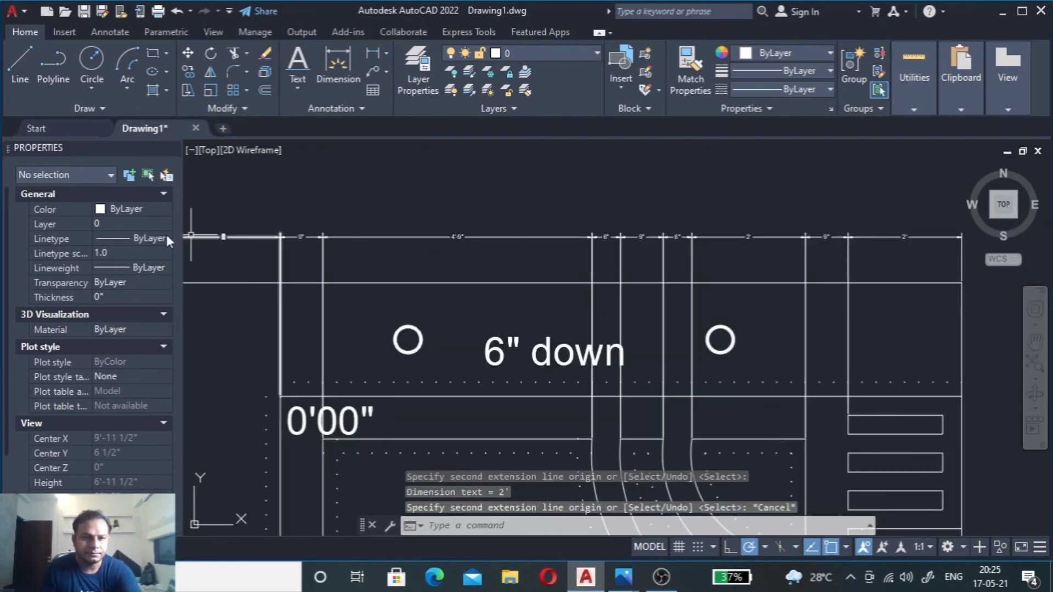
# Step: Pan and zoom around the plan to review the top dimension chain
pyautogui.scroll(-3, 550, 321)
pyautogui.scroll(4, 507, 310)
pyautogui.scroll(3, 507, 310)
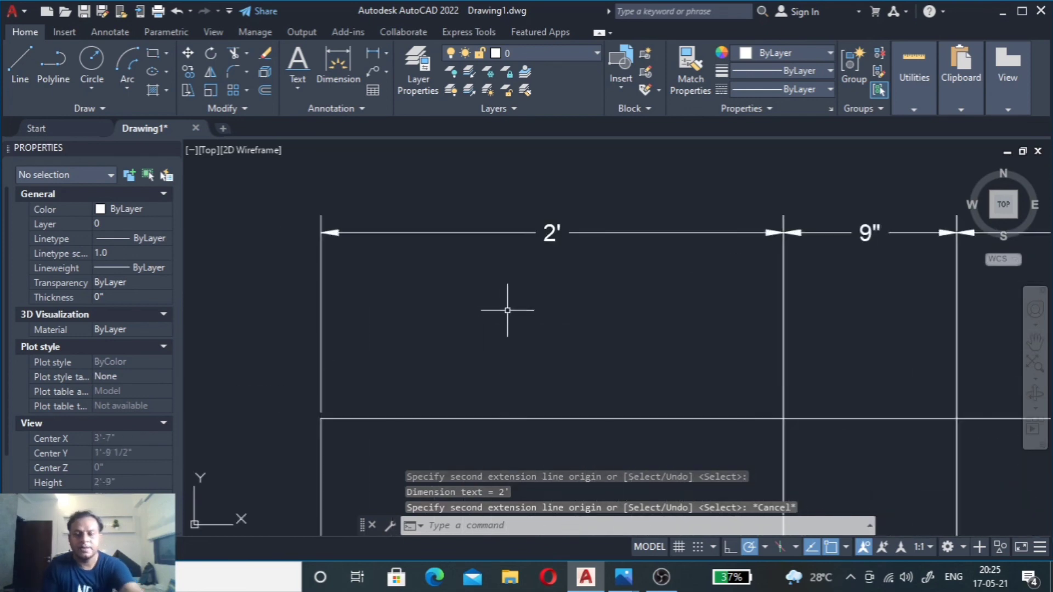
pyautogui.scroll(-5, 399, 294)
pyautogui.moveTo(399, 294); pyautogui.dragTo(364, 290, button='middle')
pyautogui.scroll(2, 364, 289)
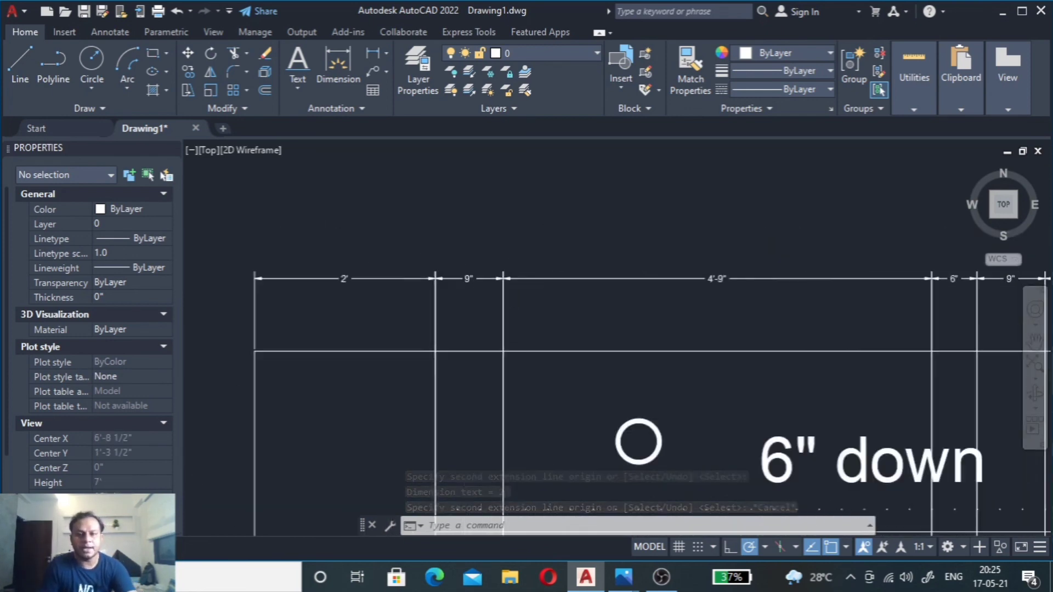
pyautogui.scroll(-2, 478, 311)
pyautogui.scroll(2, 695, 305)
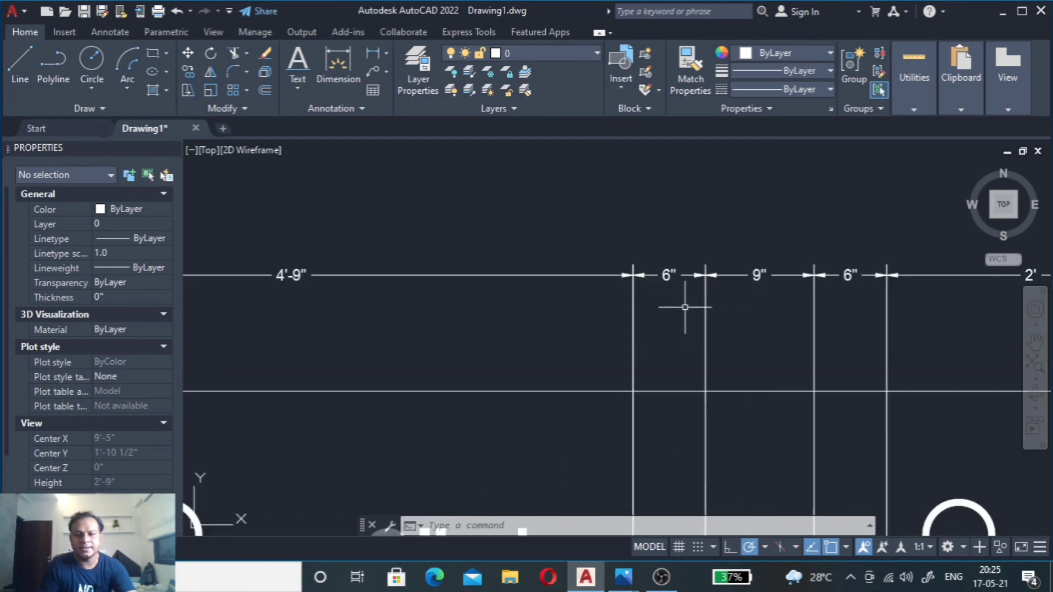
pyautogui.scroll(-2, 685, 306)
pyautogui.scroll(2, 655, 297)
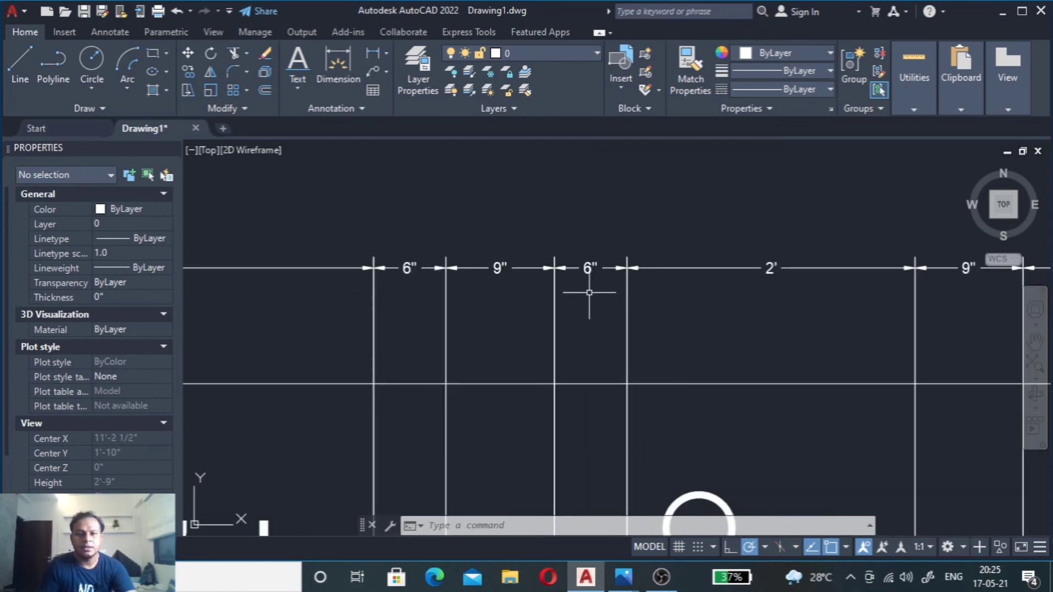
pyautogui.scroll(-2, 588, 293)
pyautogui.scroll(-3, 562, 277)
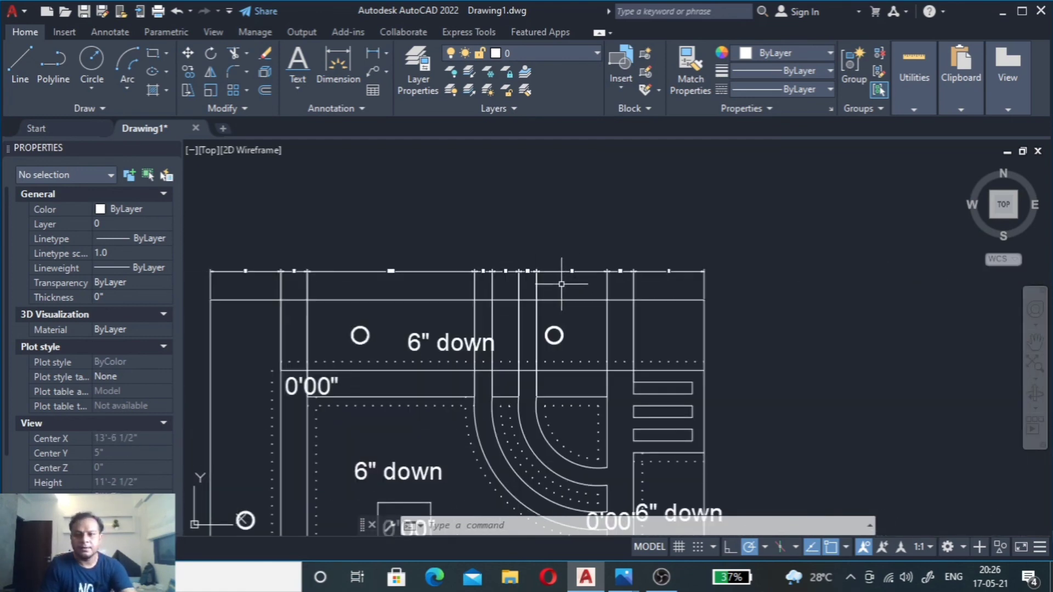
pyautogui.scroll(-3, 630, 241)
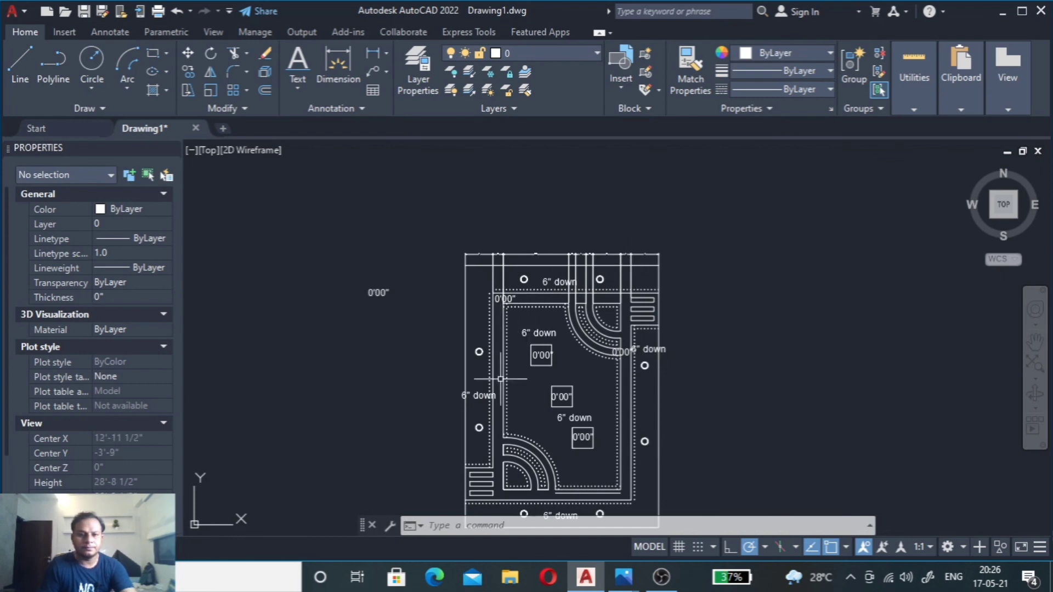
pyautogui.scroll(-3, 550, 303)
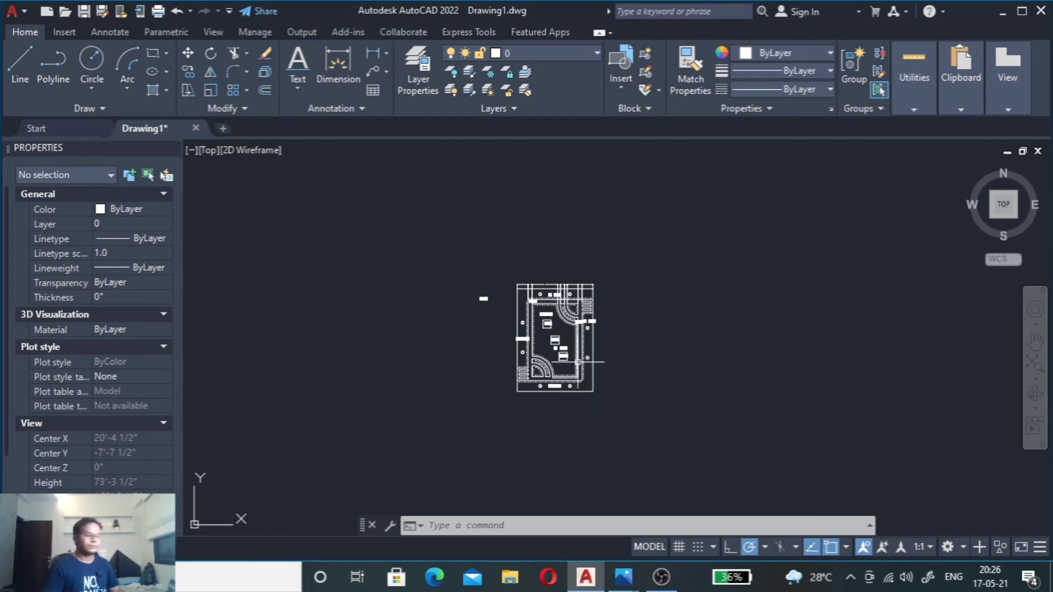
pyautogui.scroll(4, 549, 378)
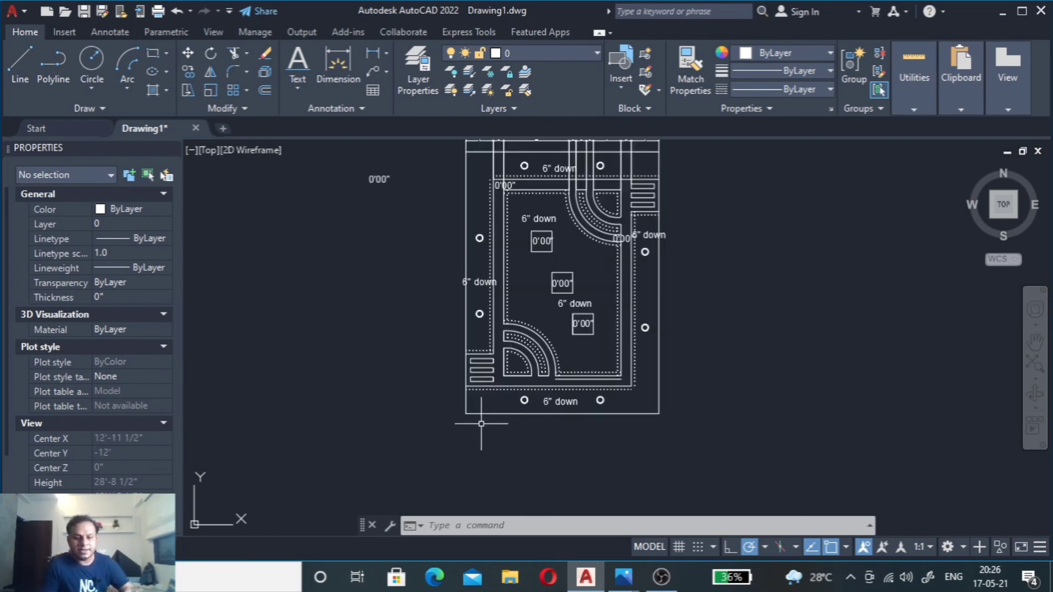
pyautogui.scroll(2, 435, 419)
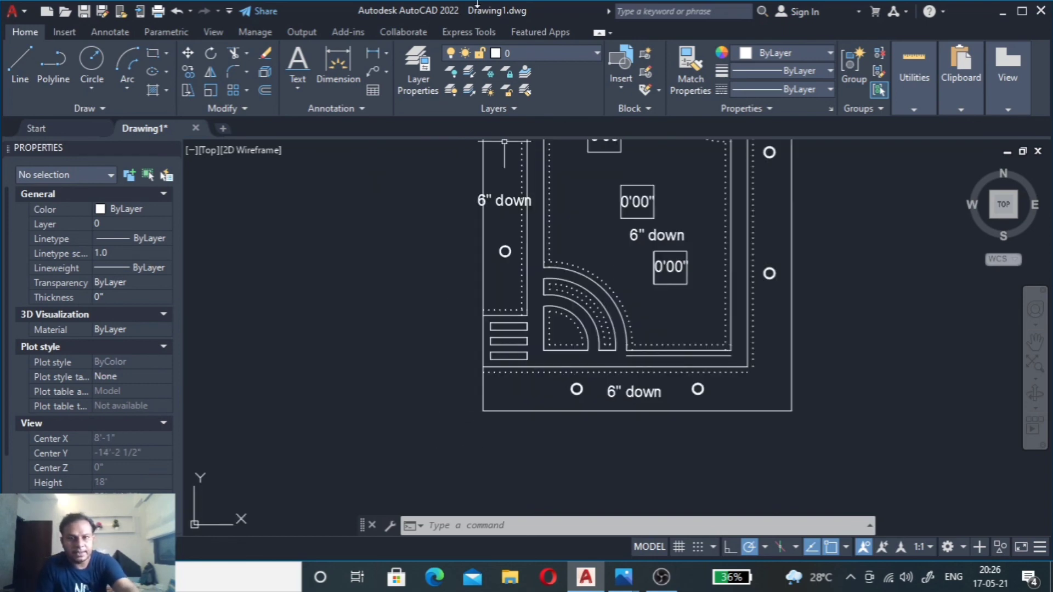
# Step: Place a 2' linear dimension at the lower-left edge of the plan
pyautogui.click(376, 54)
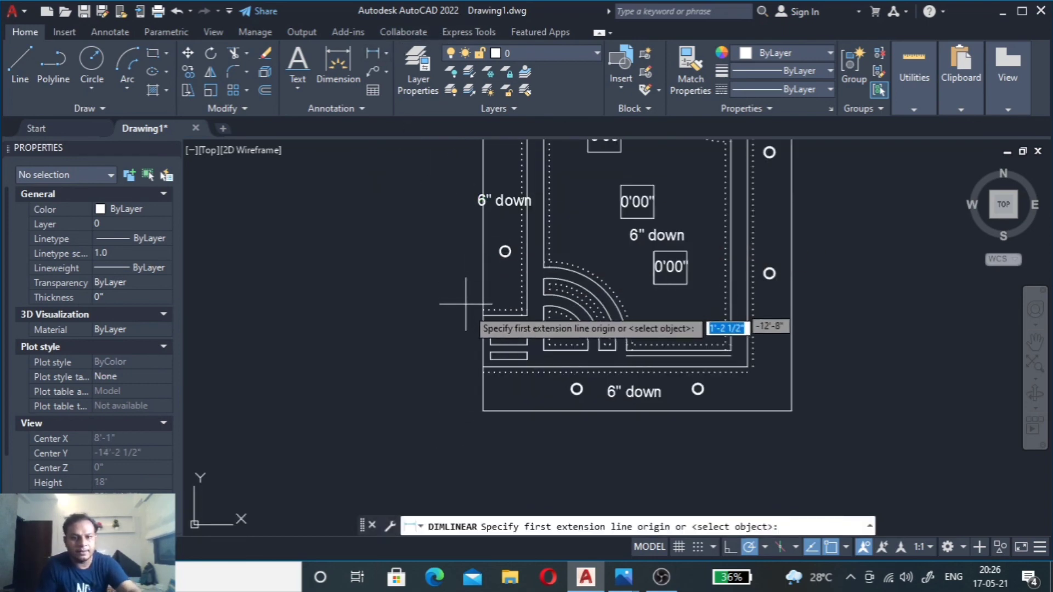
pyautogui.click(483, 410)
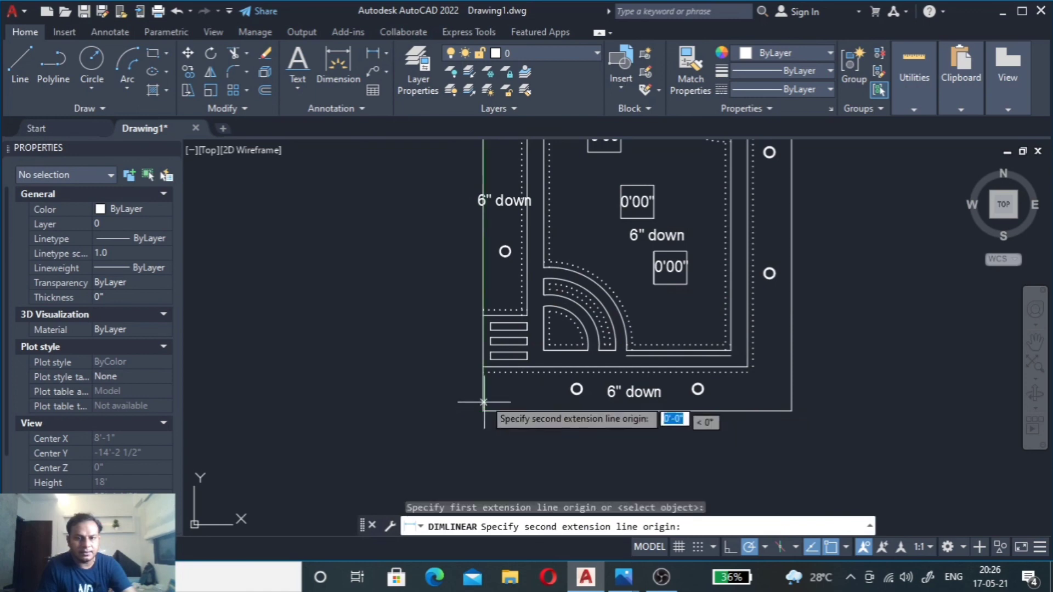
pyautogui.click(484, 366)
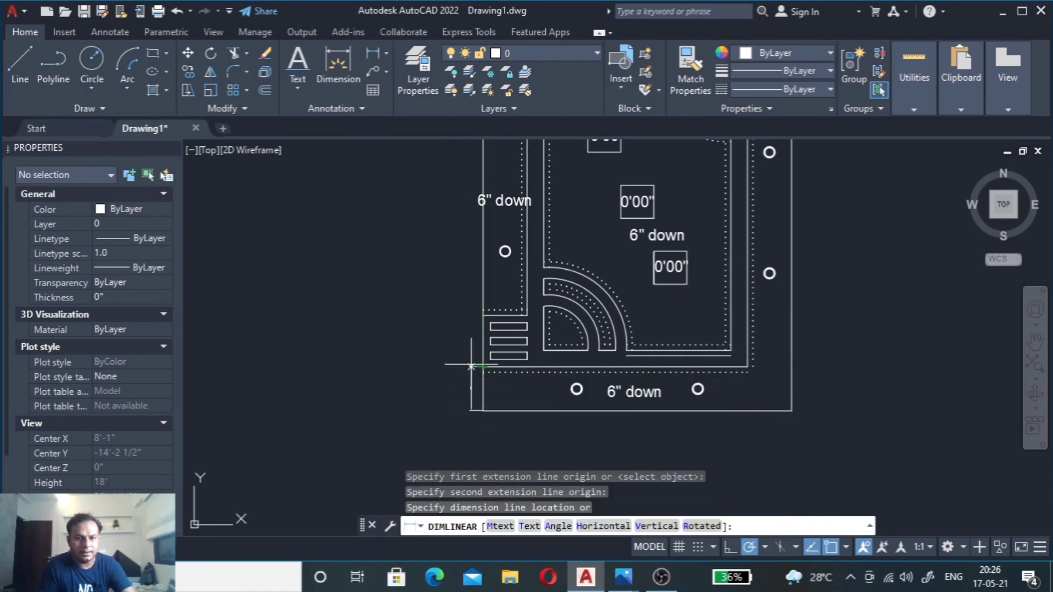
pyautogui.click(448, 365)
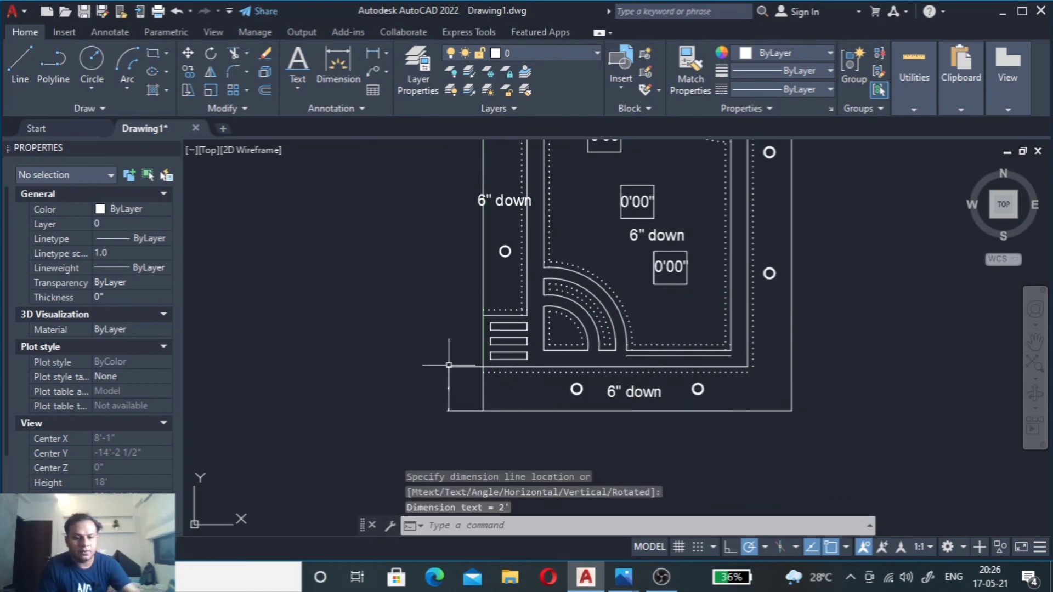
# Step: Continue the left-side chain with DCO, adding a 2'-4" dimension
pyautogui.write('DCO')
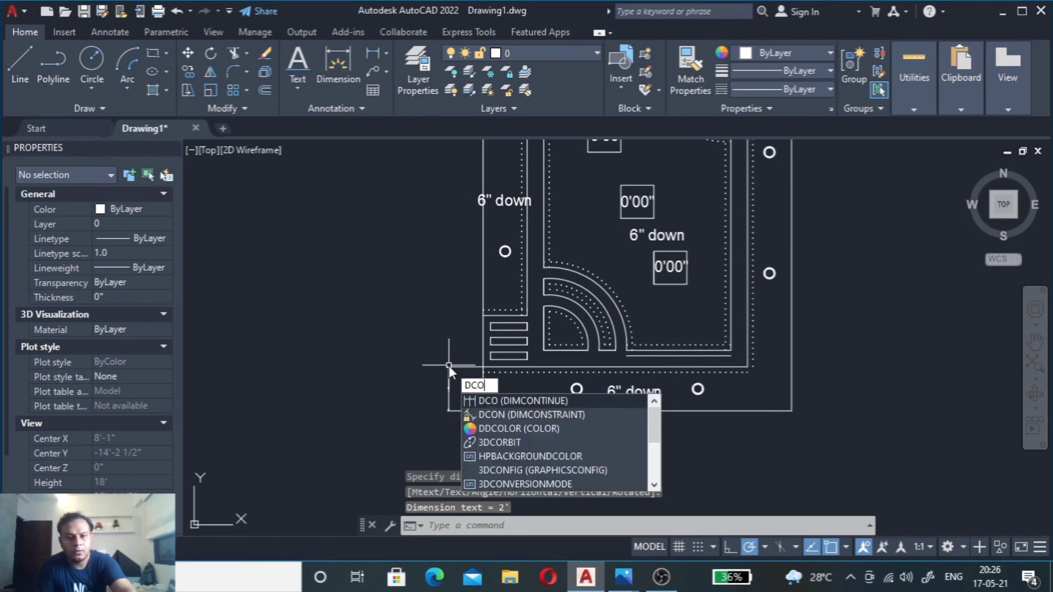
pyautogui.press('Return')
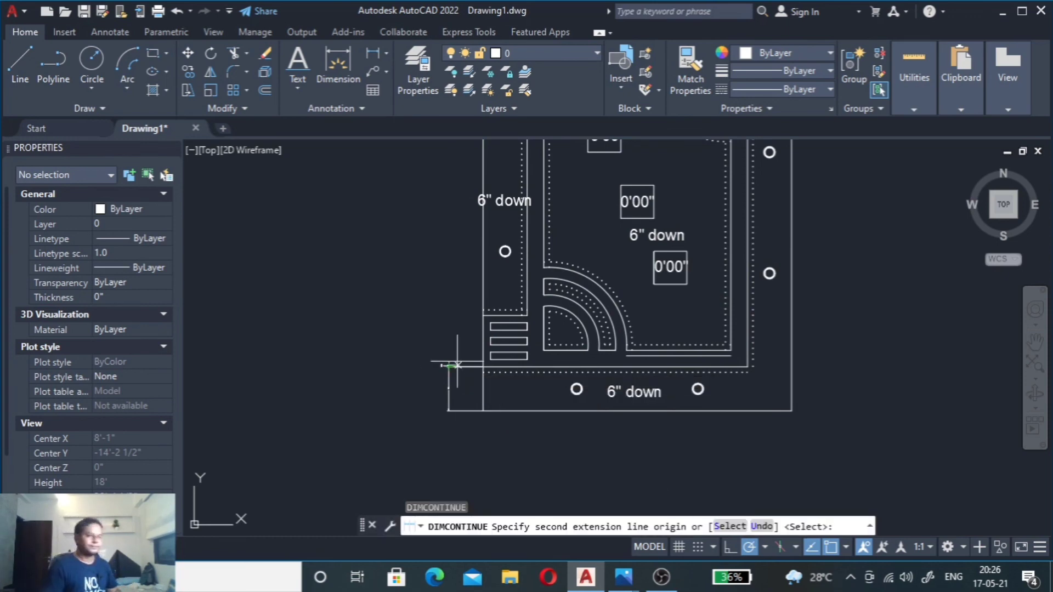
pyautogui.scroll(4, 489, 332)
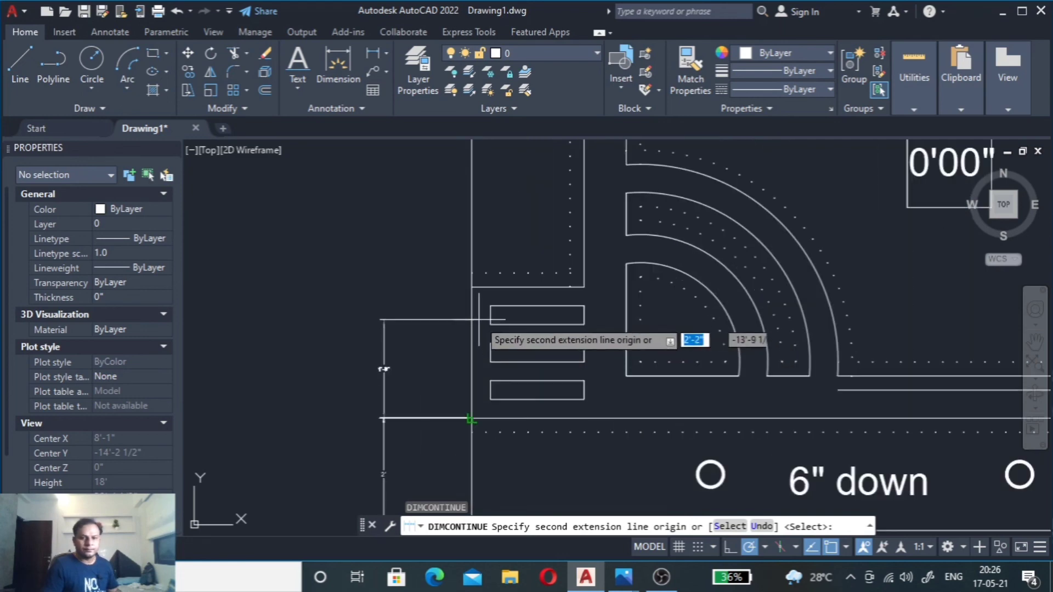
pyautogui.click(472, 286)
pyautogui.scroll(-4, 463, 399)
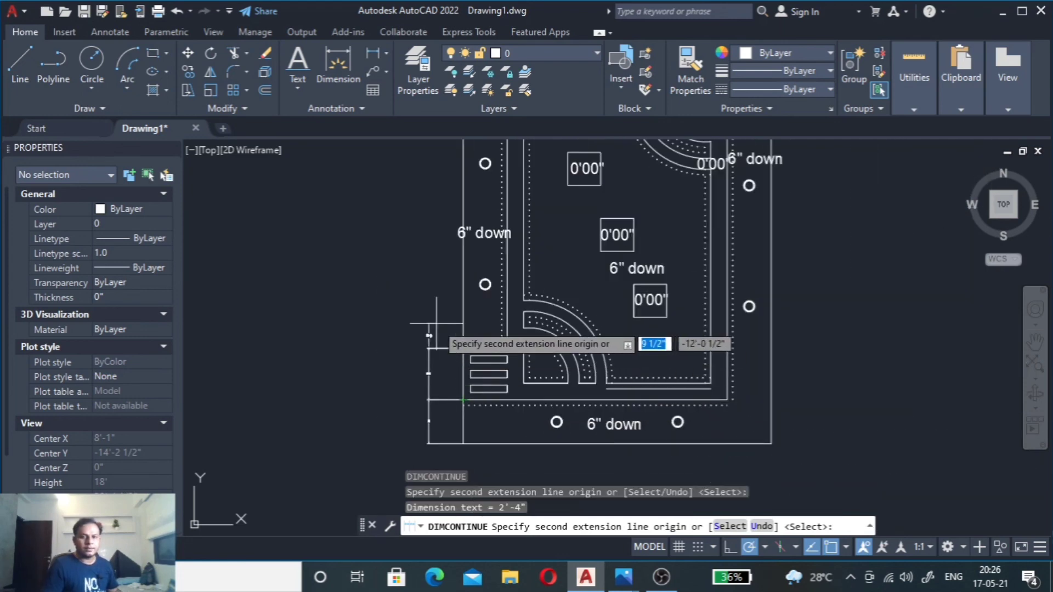
pyautogui.scroll(-2, 438, 346)
pyautogui.scroll(2, 483, 324)
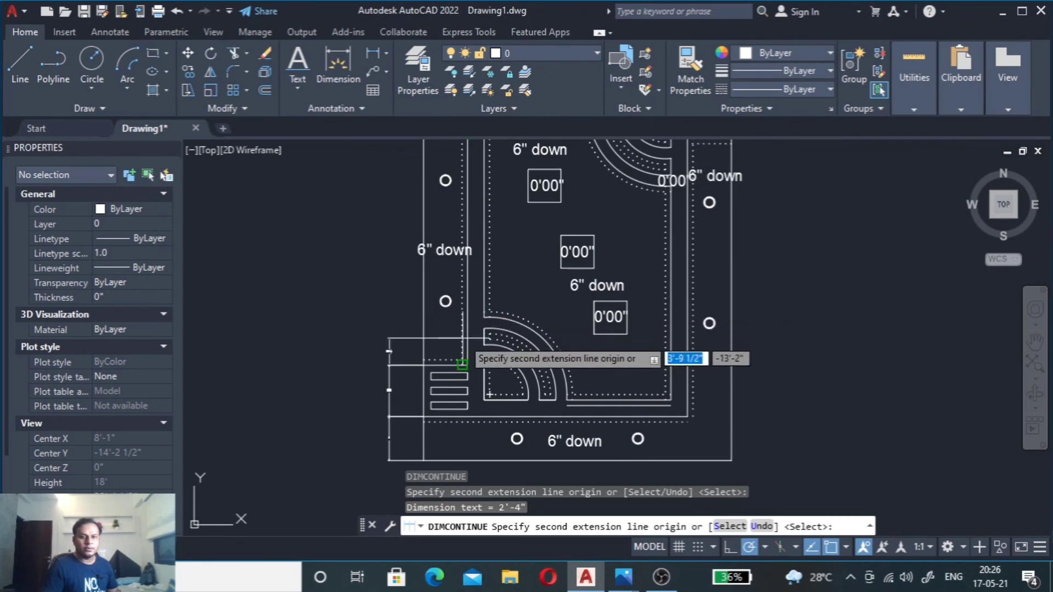
pyautogui.scroll(-2, 462, 345)
pyautogui.scroll(5, 462, 351)
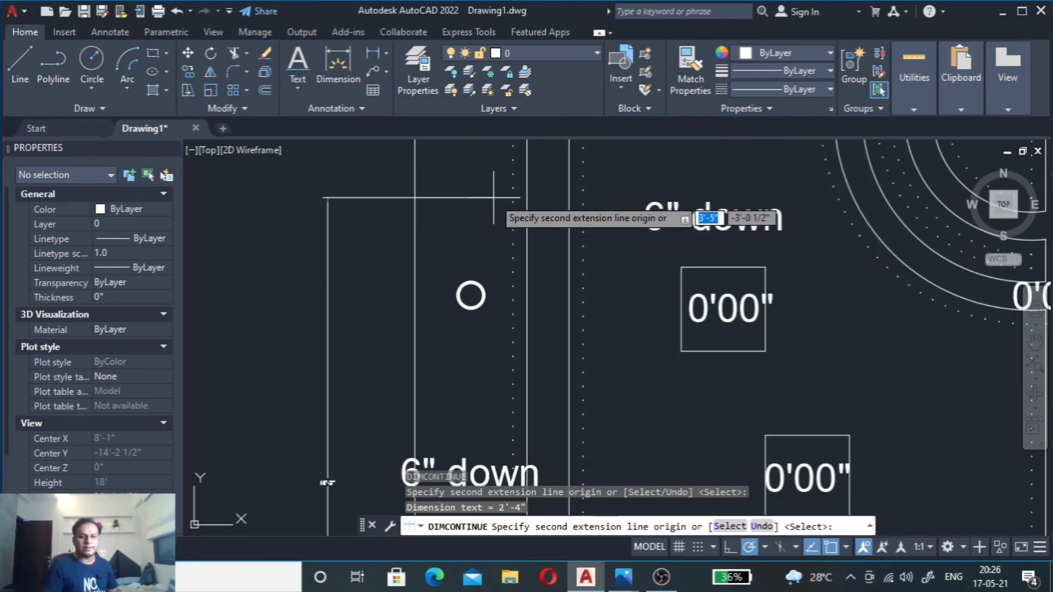
pyautogui.scroll(-4, 488, 208)
pyautogui.scroll(5, 510, 196)
pyautogui.scroll(-4, 513, 208)
pyautogui.scroll(4, 535, 194)
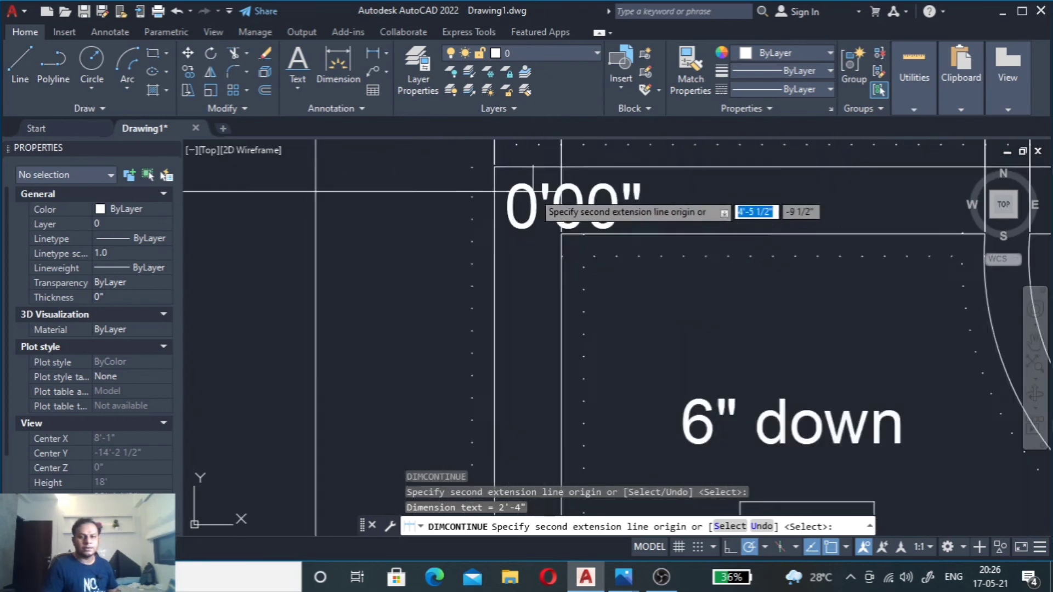
pyautogui.scroll(4, 570, 236)
# Step: Add the 11'-11", 9" and final 2' continued dimensions, then end the chain
pyautogui.click(603, 302)
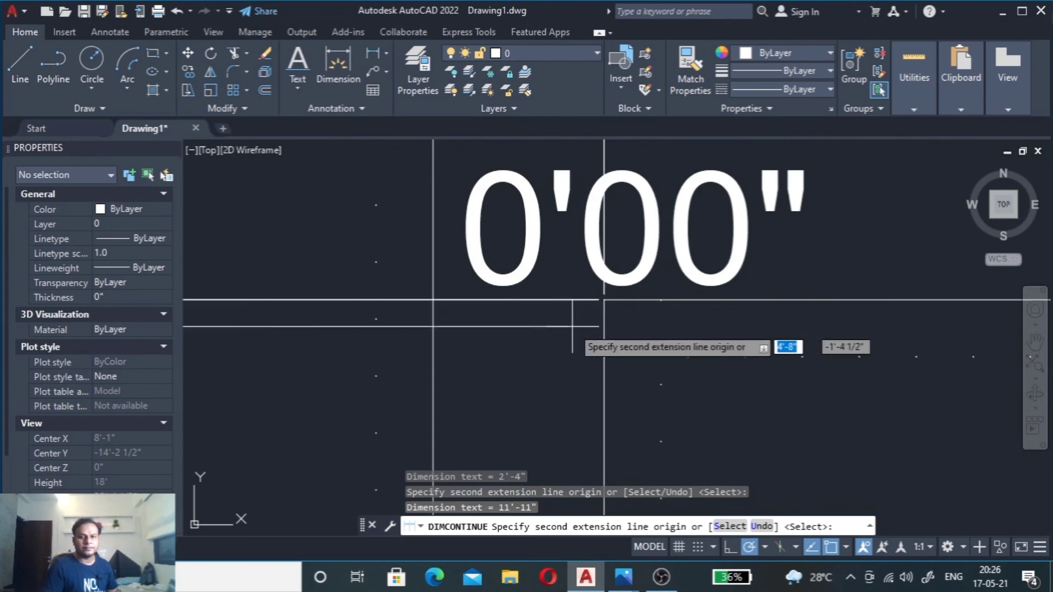
pyautogui.scroll(-3, 575, 307)
pyautogui.click(539, 278)
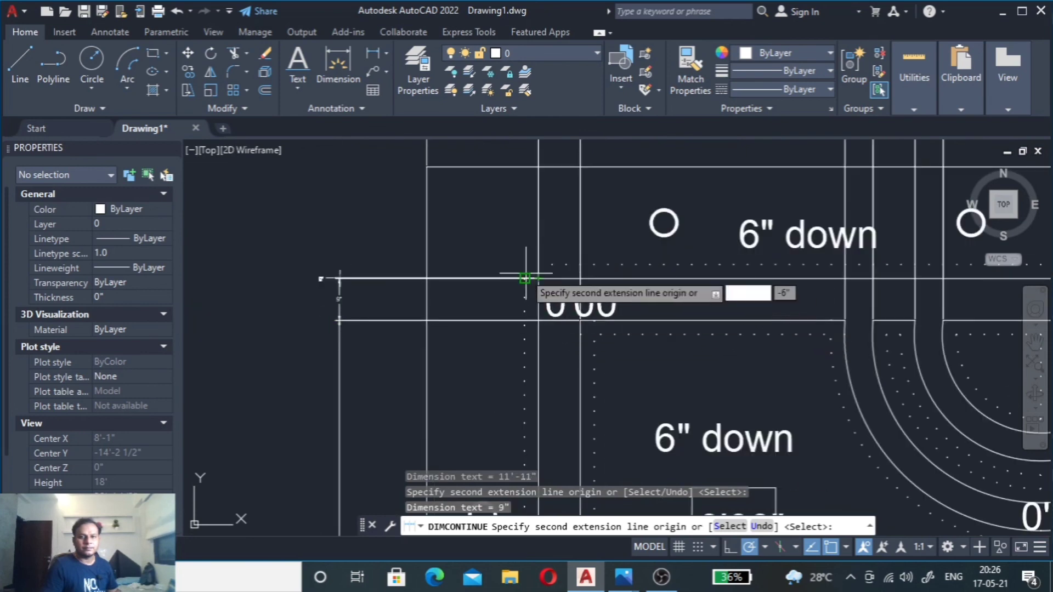
pyautogui.click(433, 166)
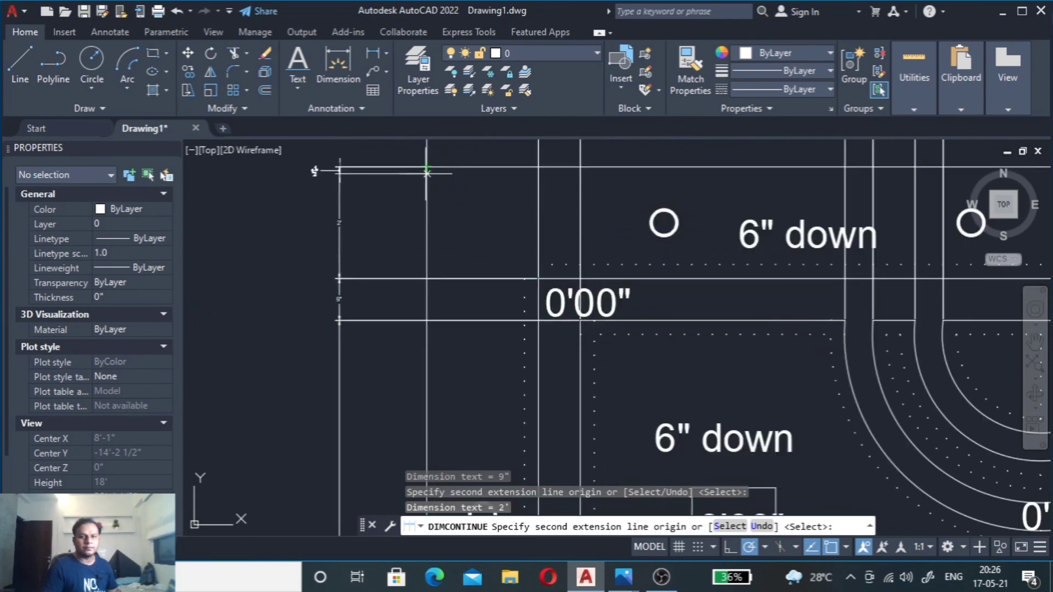
pyautogui.scroll(-3, 388, 208)
pyautogui.scroll(4, 388, 209)
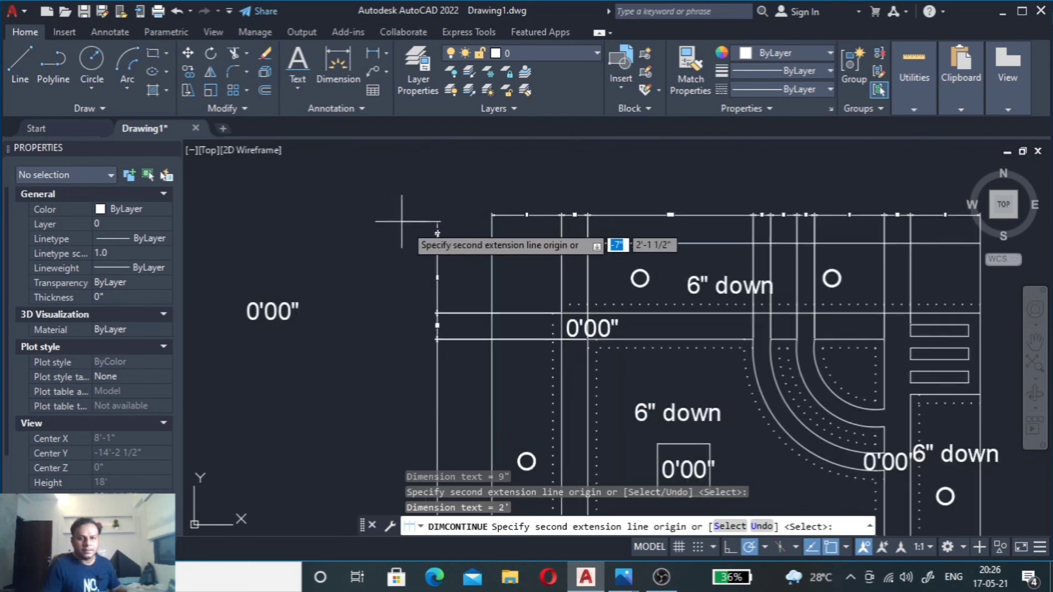
pyautogui.press('Escape')
pyautogui.scroll(3, 419, 236)
pyautogui.scroll(-3, 477, 228)
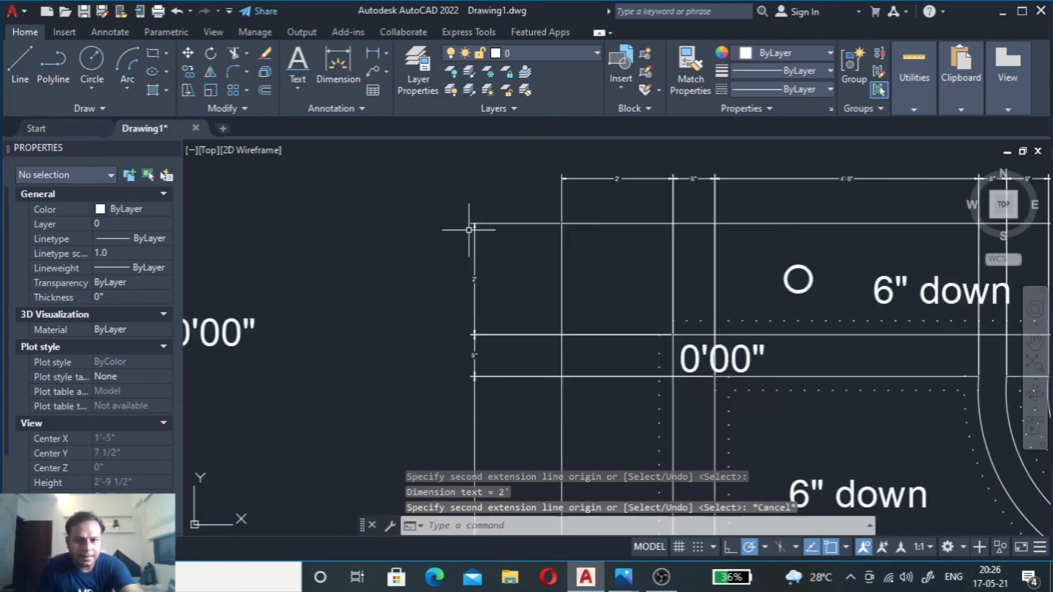
pyautogui.scroll(-1, 477, 228)
pyautogui.scroll(5, 470, 293)
pyautogui.scroll(-3, 470, 294)
pyautogui.scroll(-3, 477, 301)
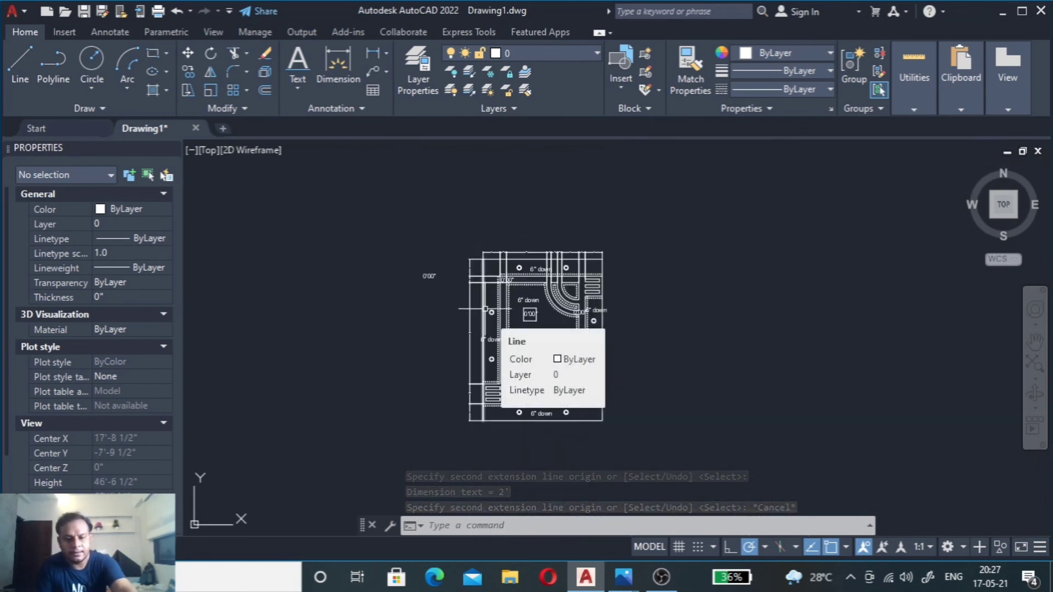
# Step: Set the Standard dimension style's overall scale to 1 and make Standard current
pyautogui.write('D')
pyautogui.press('Return')
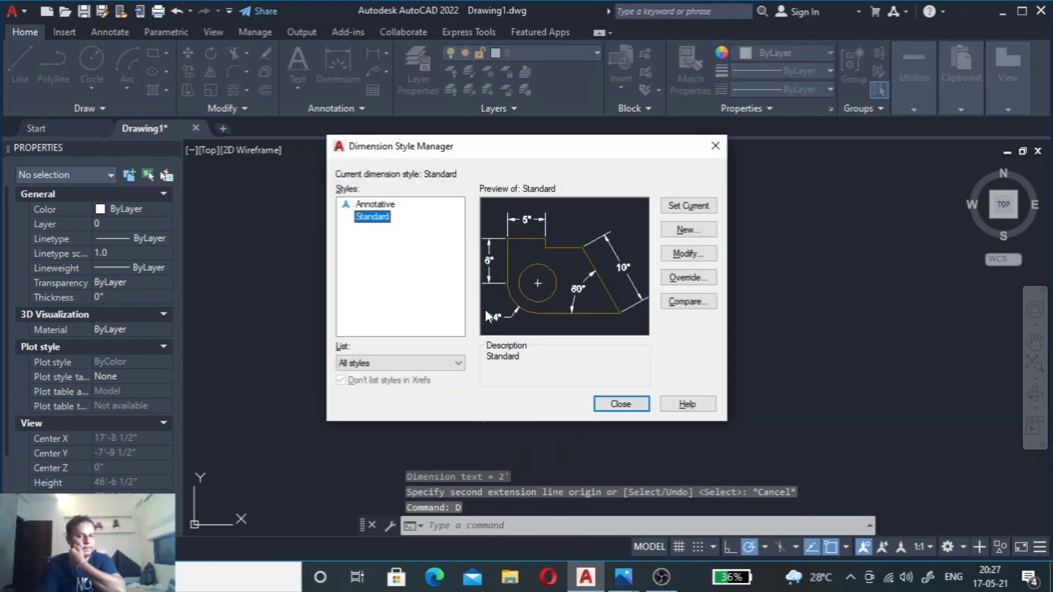
pyautogui.hotkey('alt', 'm')
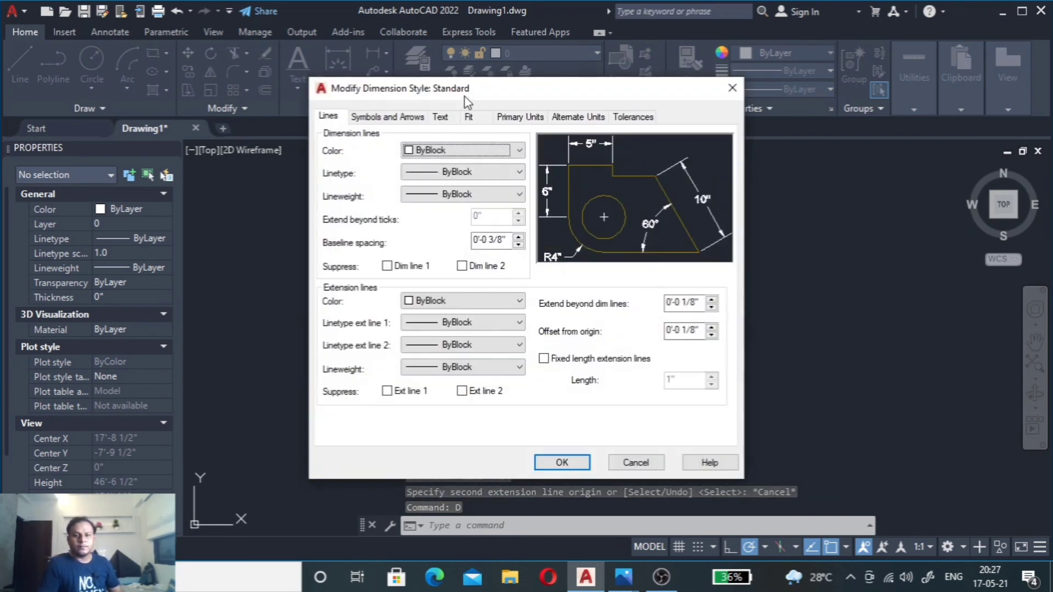
pyautogui.click(468, 116)
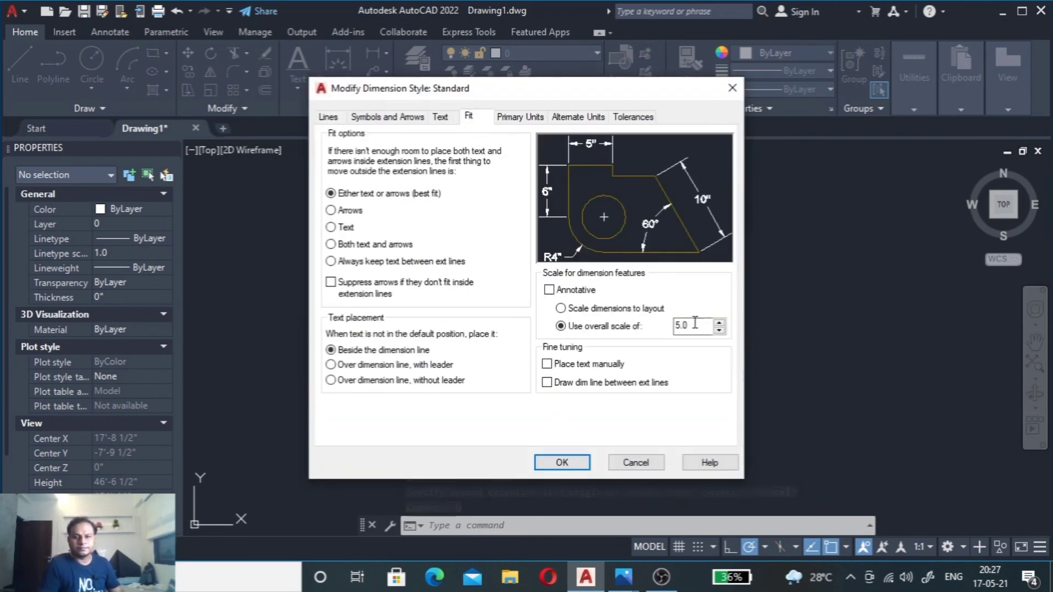
pyautogui.write('15')
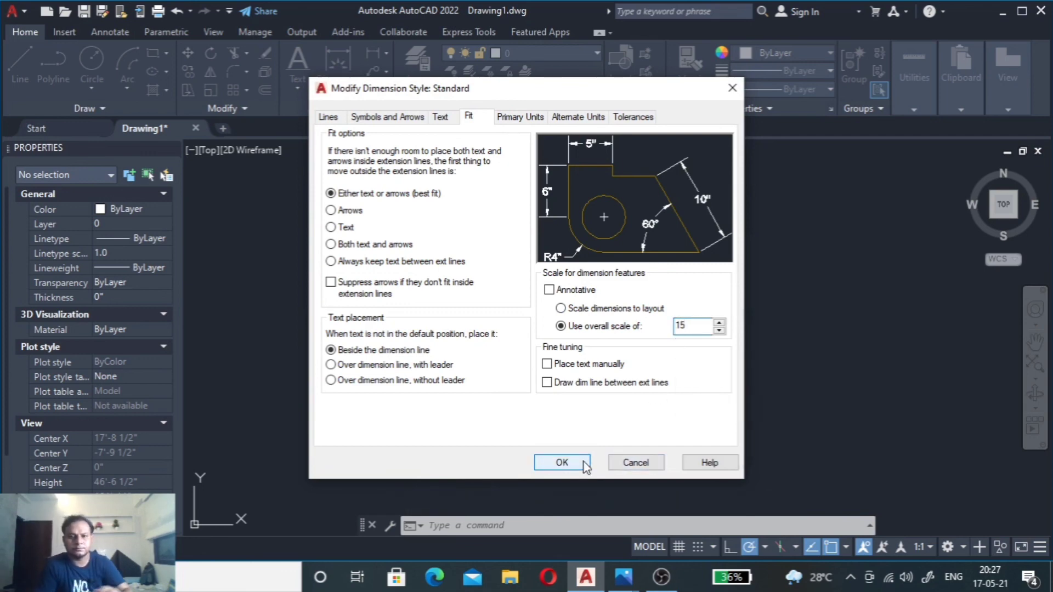
pyautogui.click(562, 462)
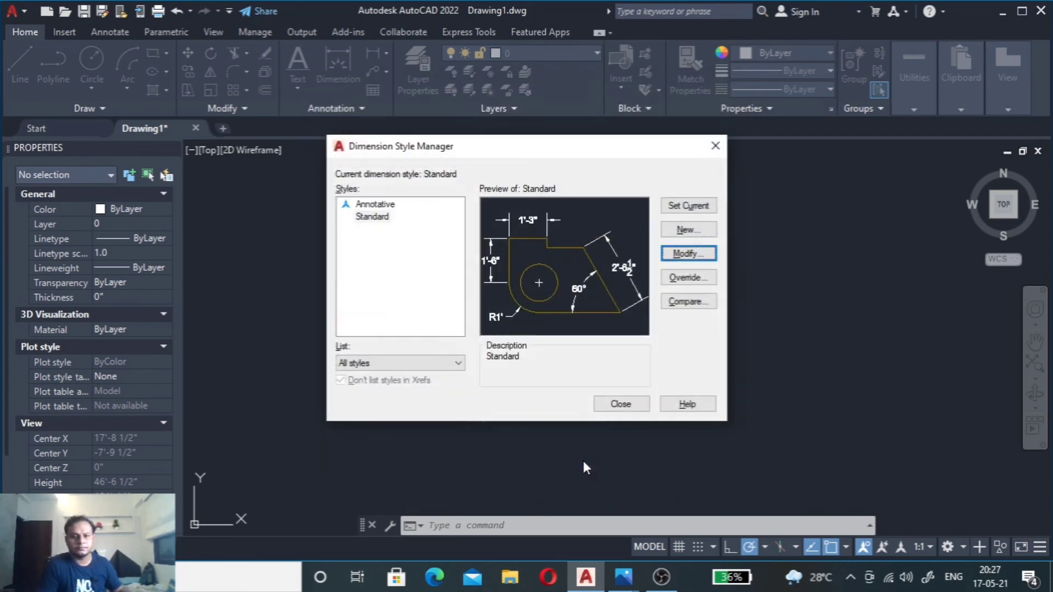
pyautogui.click(704, 210)
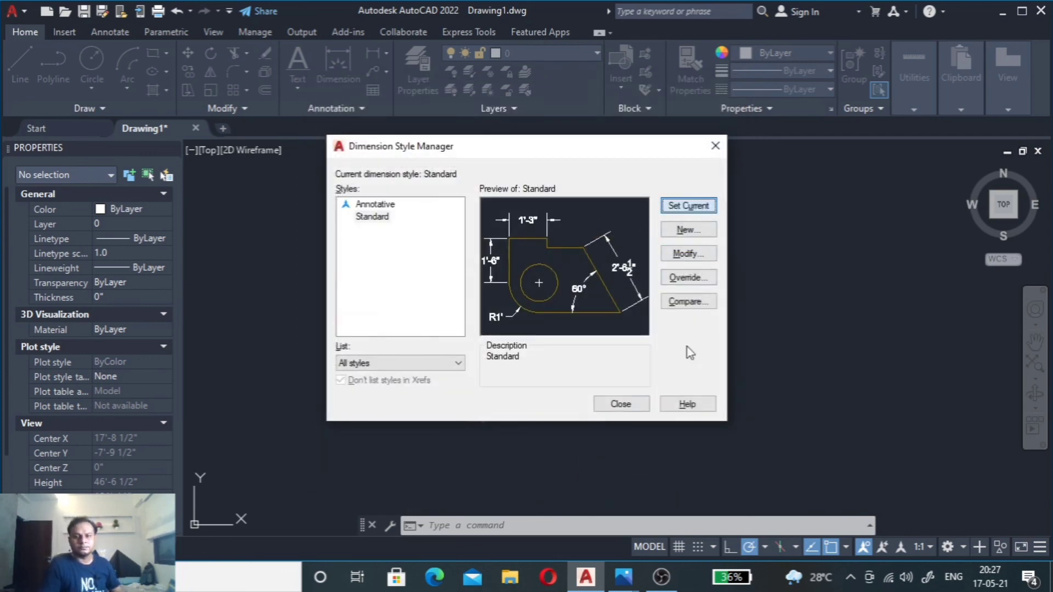
pyautogui.click(645, 404)
pyautogui.scroll(3, 598, 394)
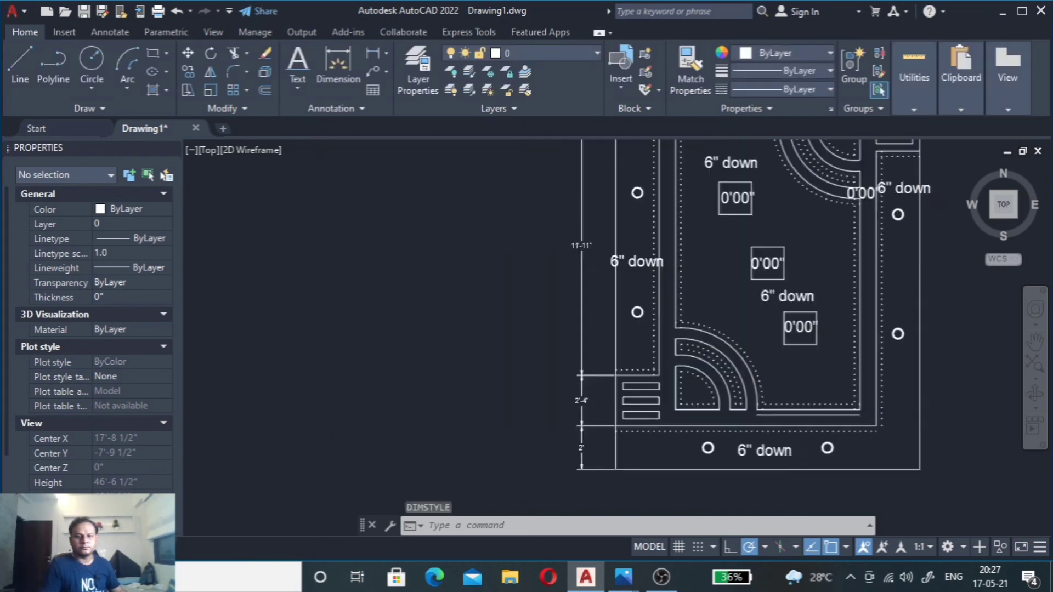
pyautogui.scroll(2, 583, 369)
pyautogui.scroll(-4, 583, 369)
pyautogui.scroll(3, 660, 239)
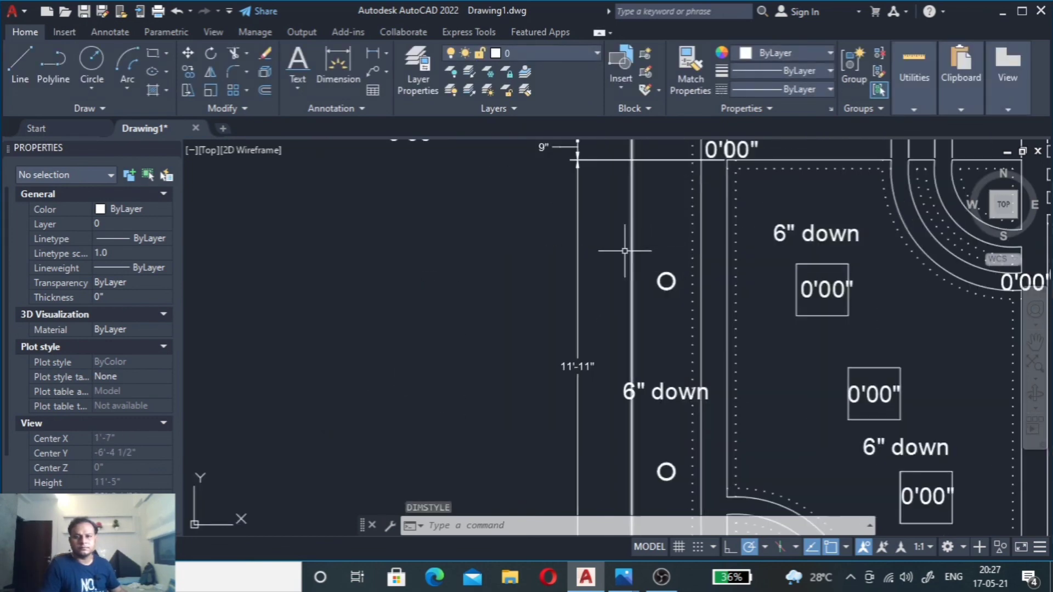
pyautogui.scroll(-3, 548, 254)
pyautogui.scroll(2, 548, 259)
pyautogui.scroll(2, 546, 258)
pyautogui.scroll(3, 498, 259)
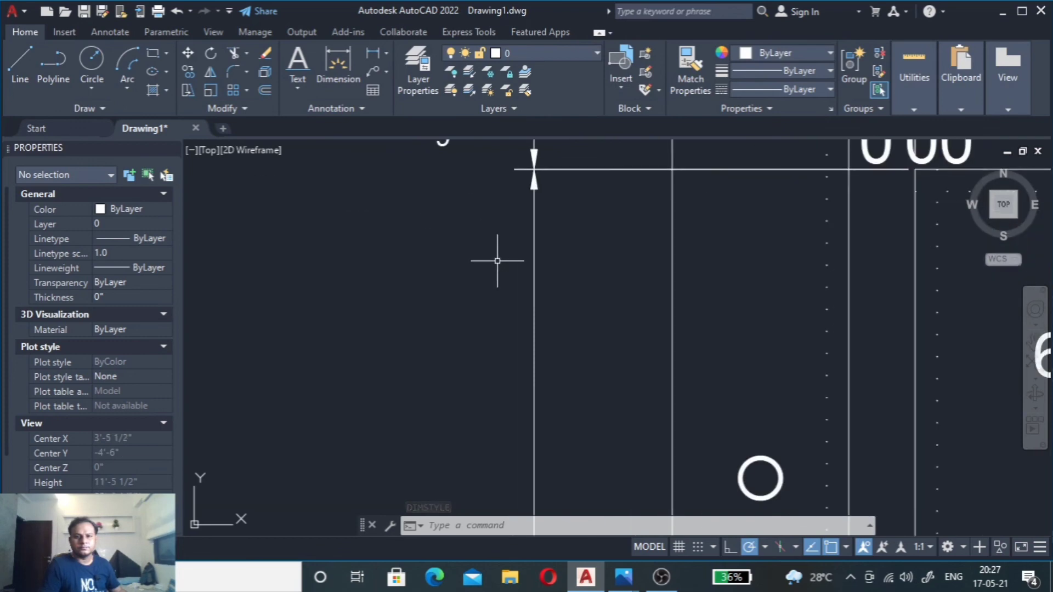
pyautogui.scroll(-3, 498, 261)
pyautogui.scroll(-2, 497, 259)
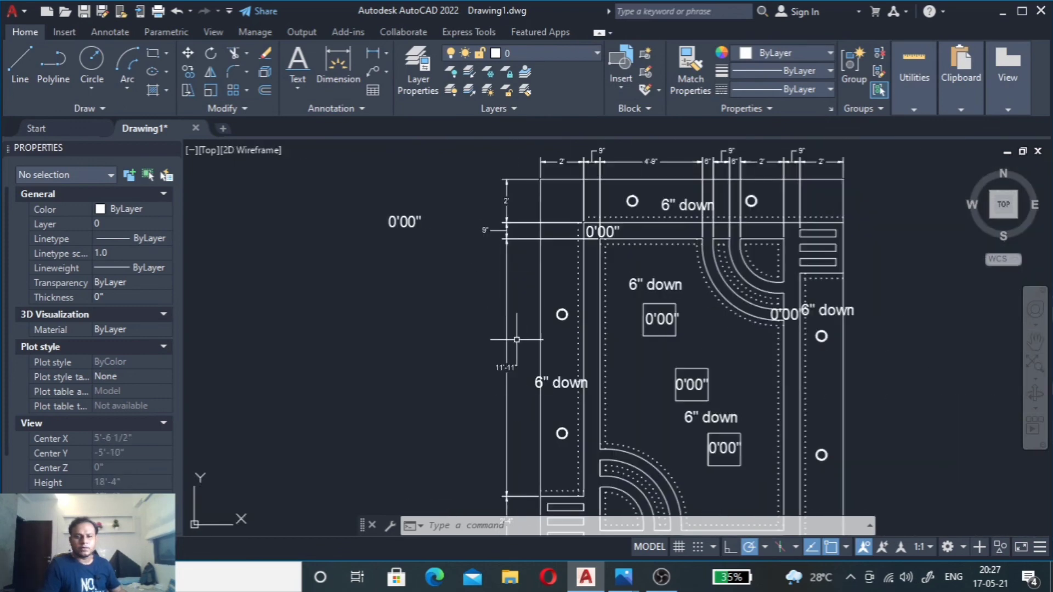
pyautogui.scroll(4, 524, 193)
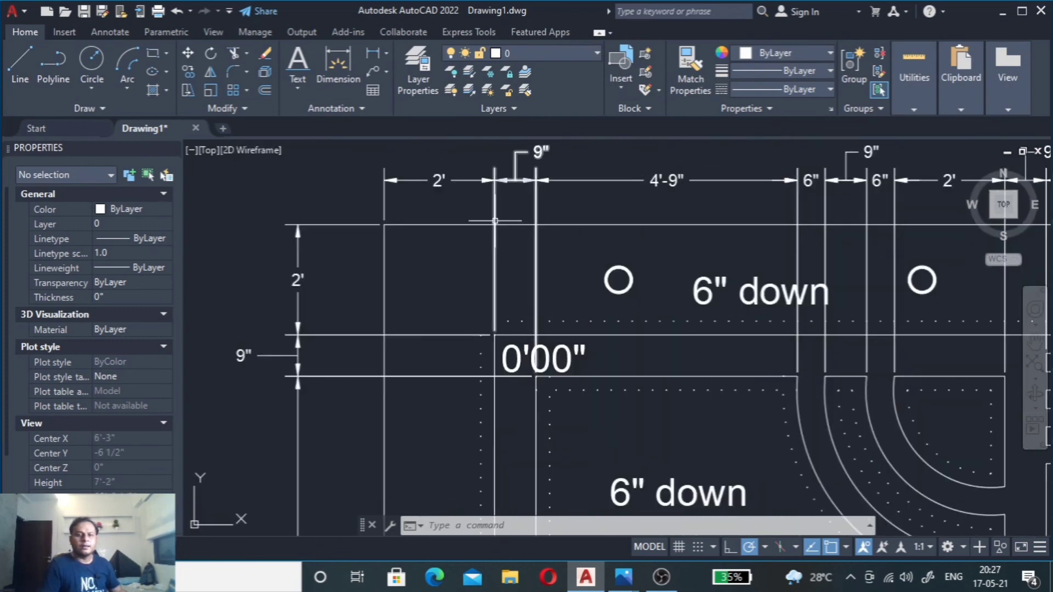
pyautogui.scroll(-2, 494, 222)
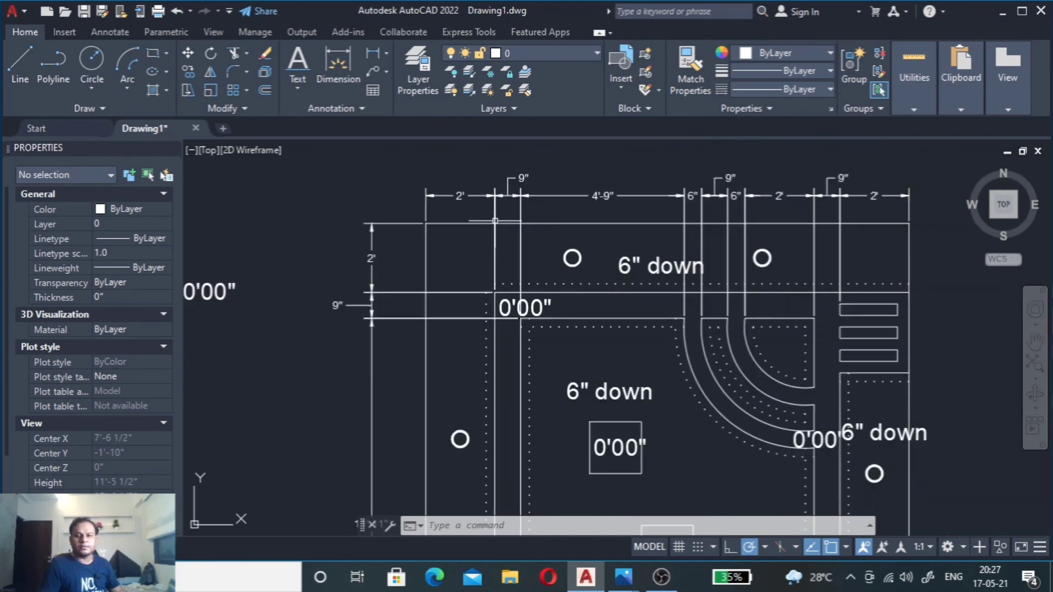
pyautogui.scroll(-1, 631, 208)
pyautogui.scroll(-2, 657, 203)
pyautogui.scroll(1, 657, 203)
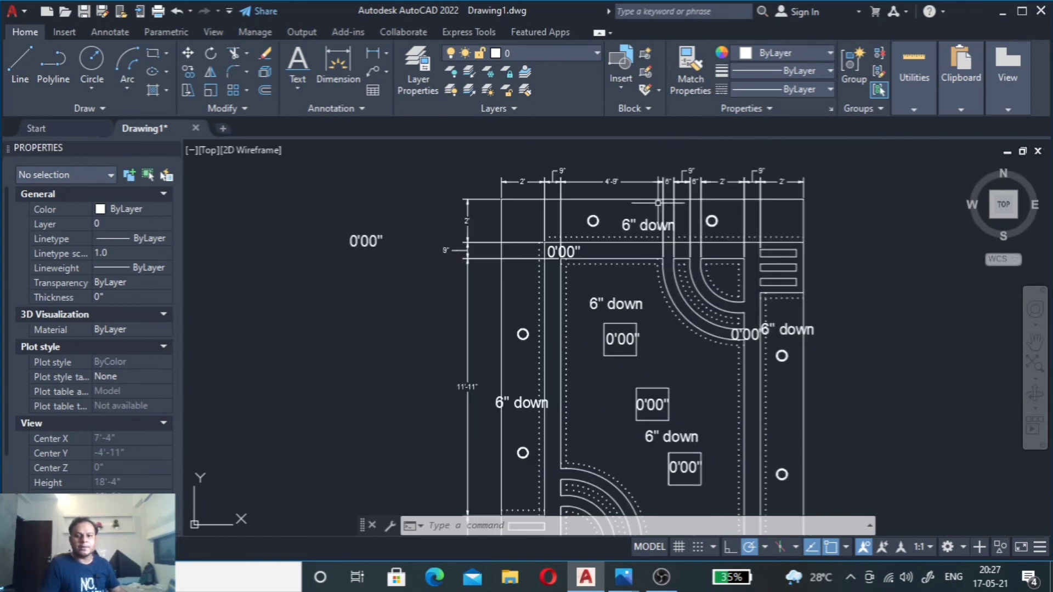
pyautogui.scroll(-2, 658, 203)
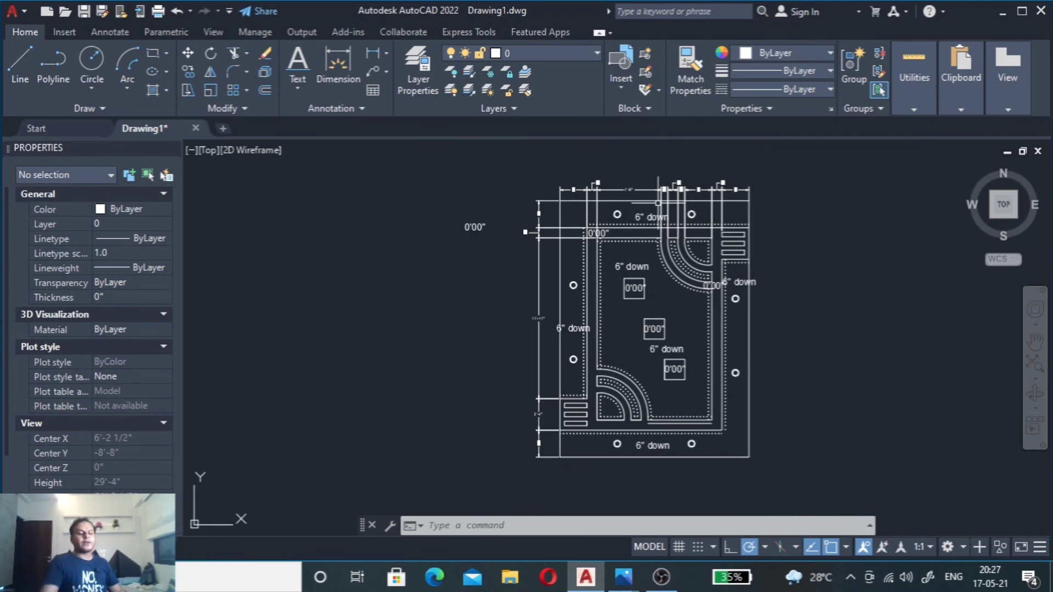